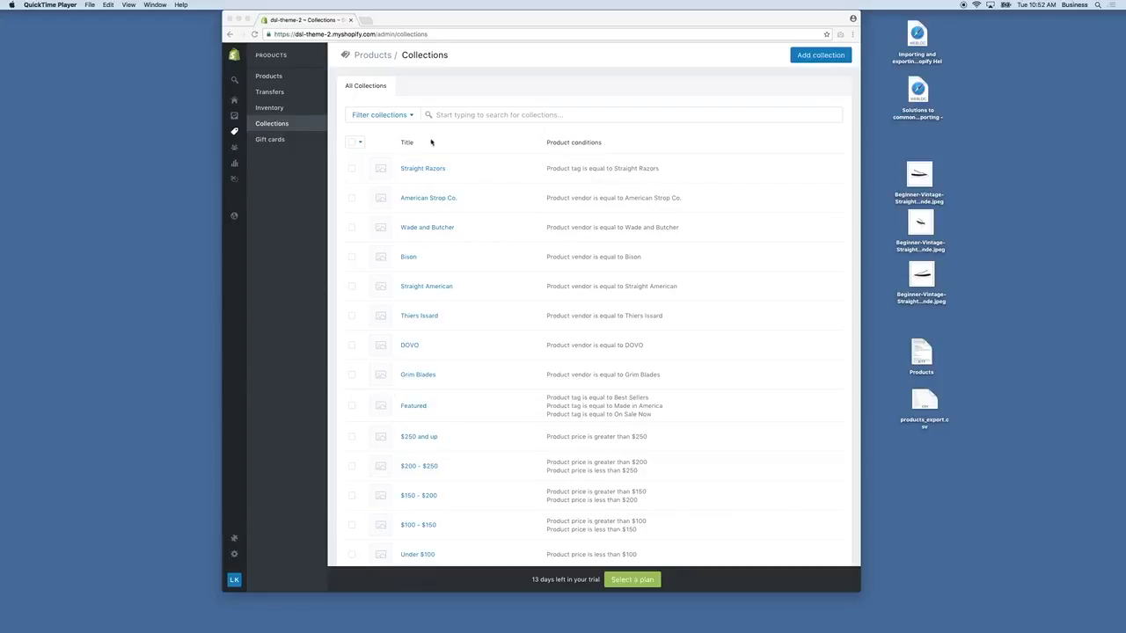
Open the Products section, view its Collections page, and return to the Products page.
click(236, 134)
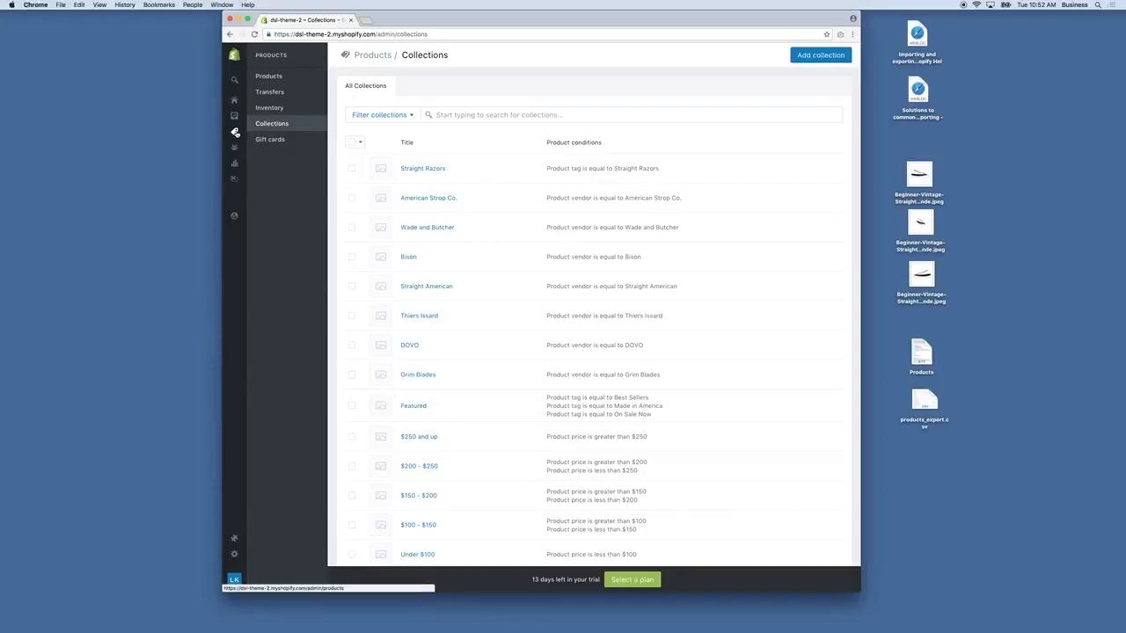
click(236, 132)
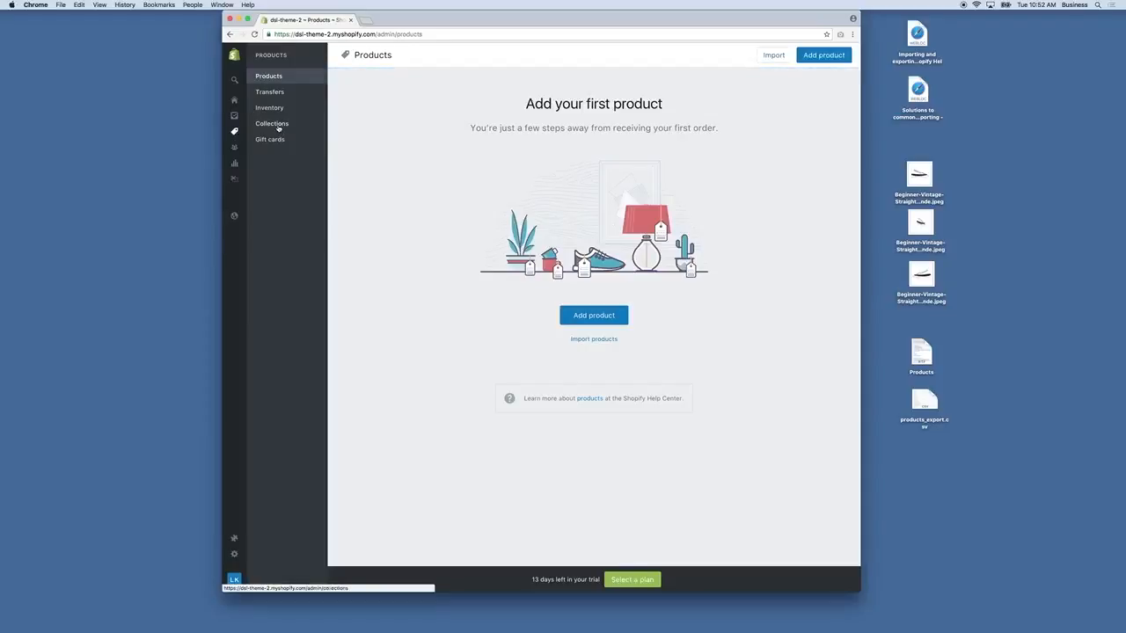
click(278, 125)
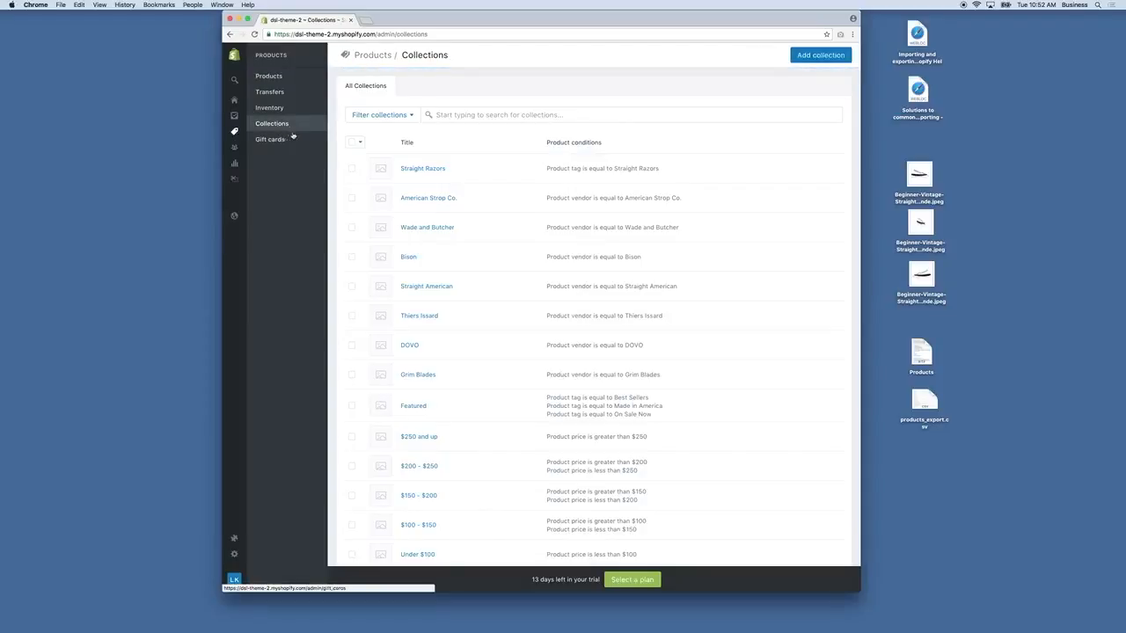
click(276, 78)
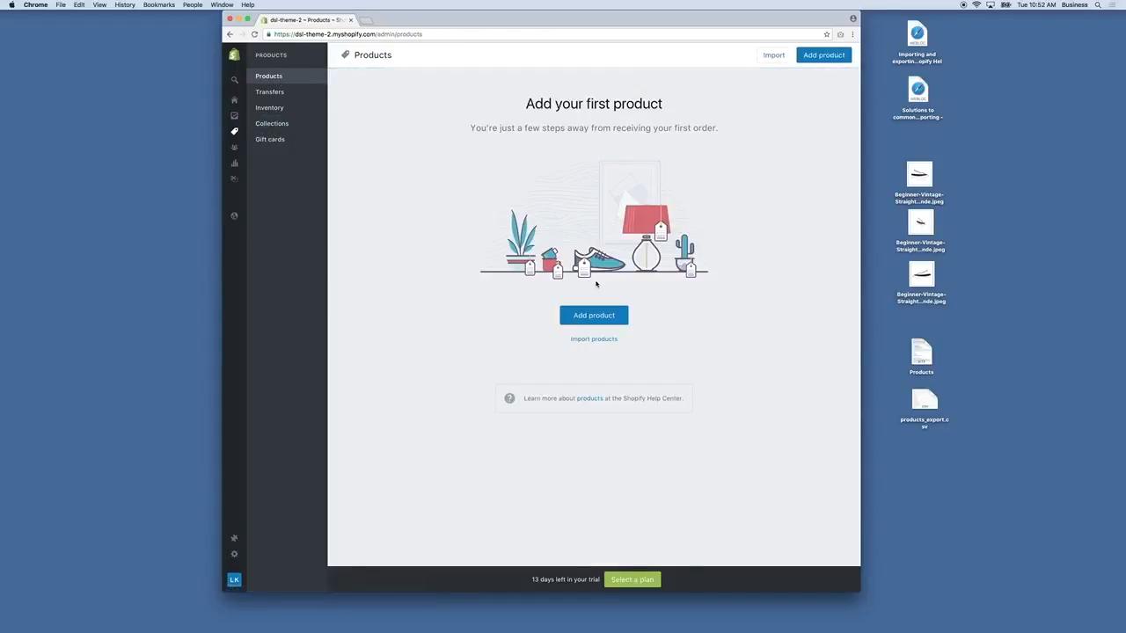
Open the Collections page in a new browser tab, review the collections and their conditions, and return to the Products tab.
mouse_move(235, 139)
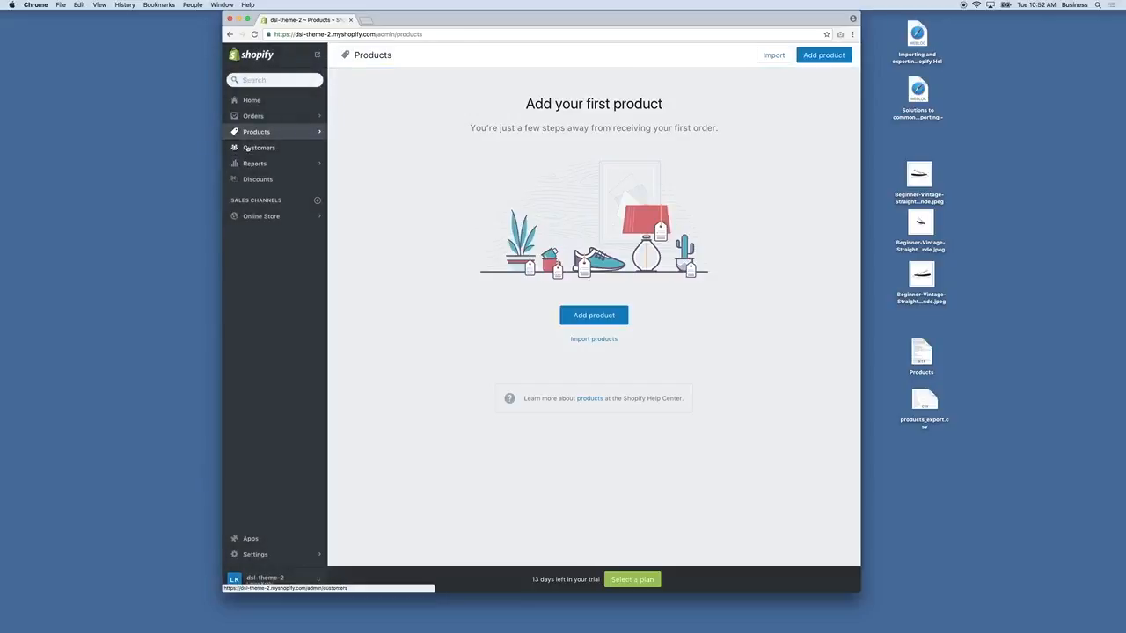
right_click(280, 125)
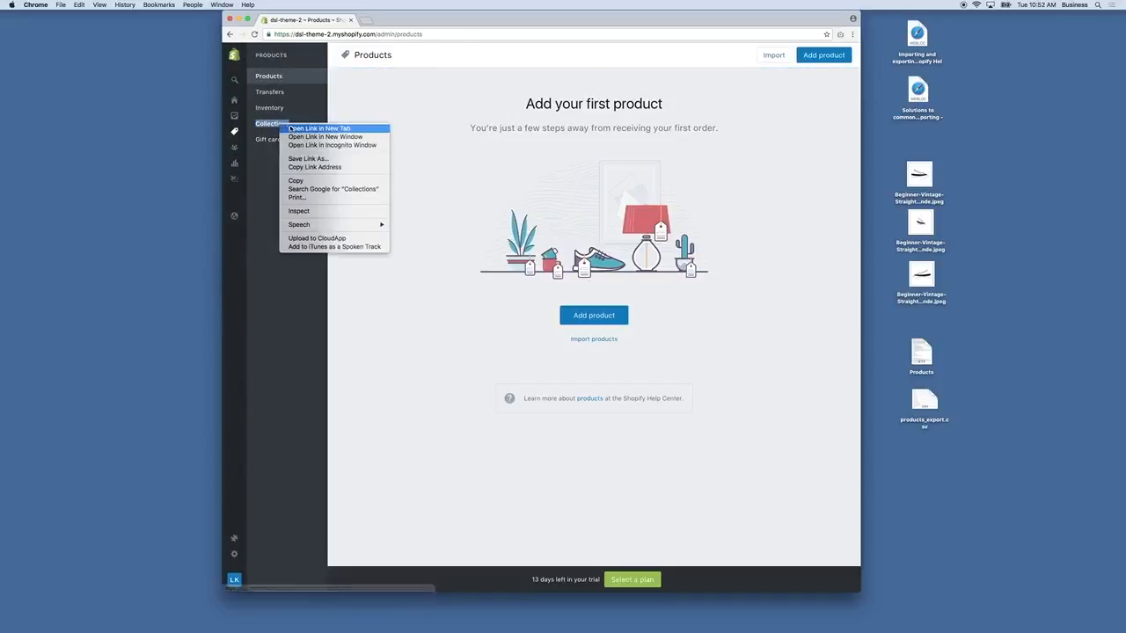
click(318, 128)
click(385, 20)
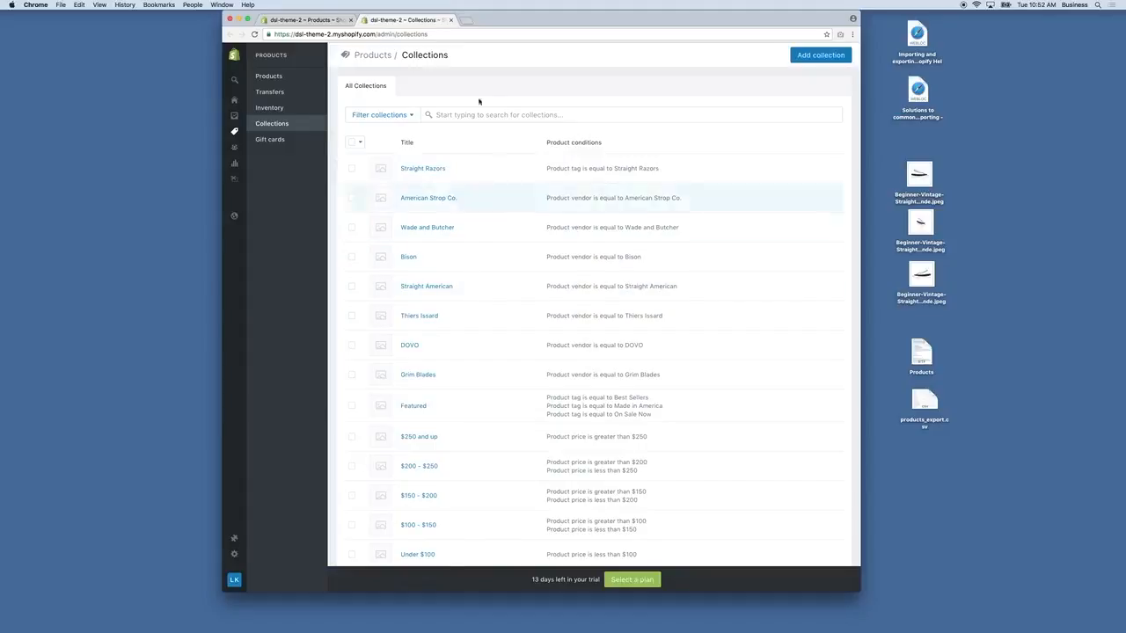
scroll(553, 432, down, 5)
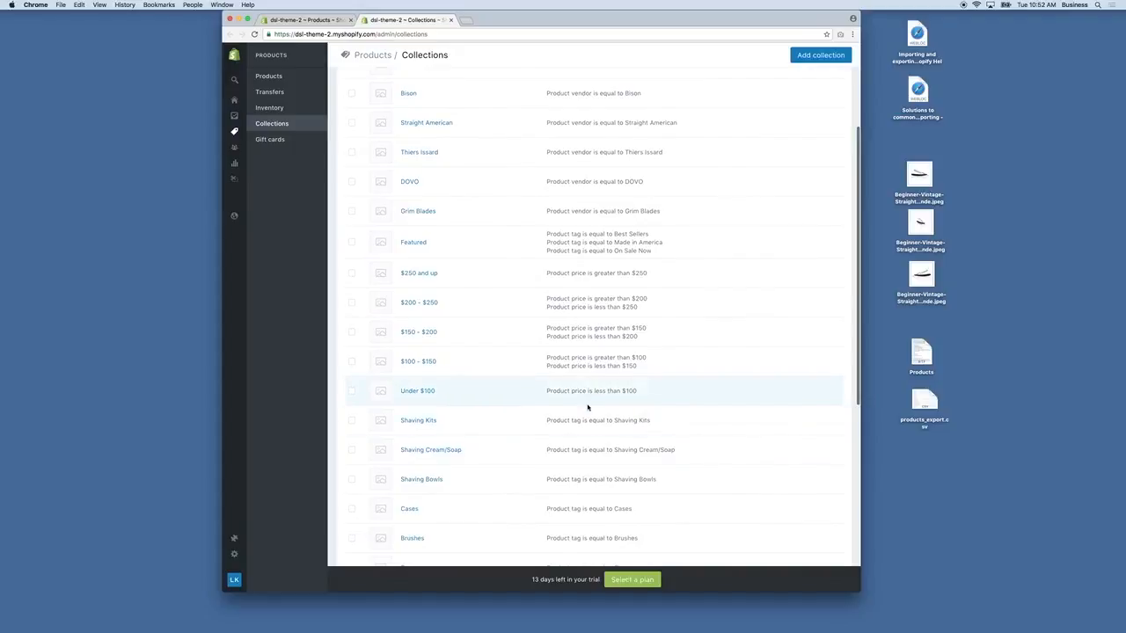
click(308, 21)
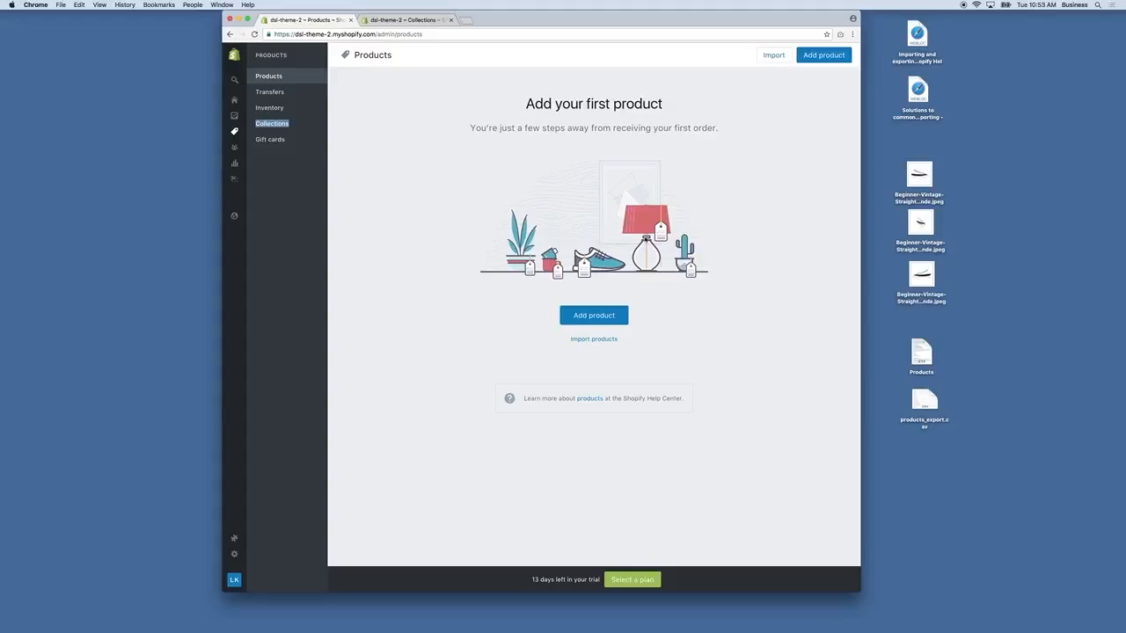
Open the Products text file from the desktop in TextEdit, enlarge its window, and place it beside the browser below the image files.
double_click(922, 356)
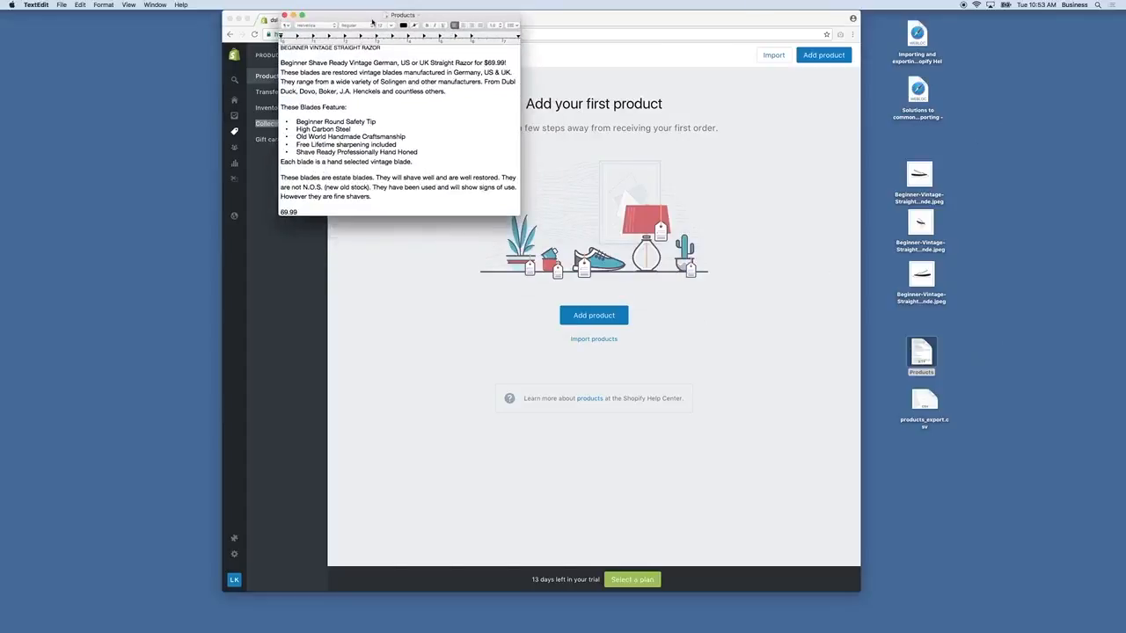
drag(373, 22, 956, 37)
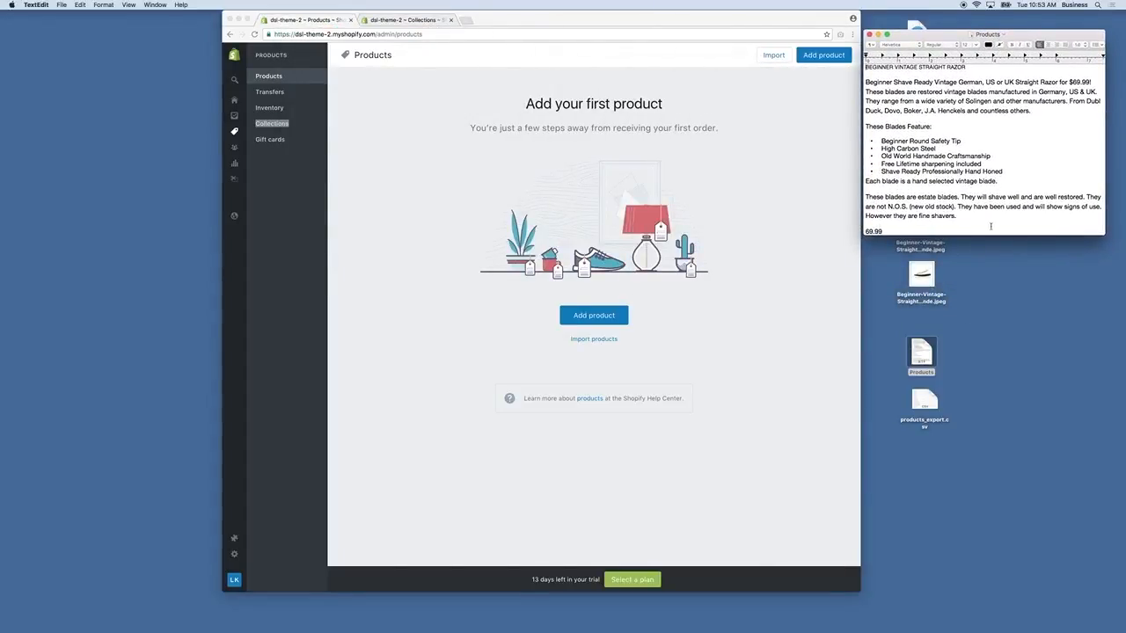
drag(995, 235, 995, 291)
drag(967, 35, 971, 327)
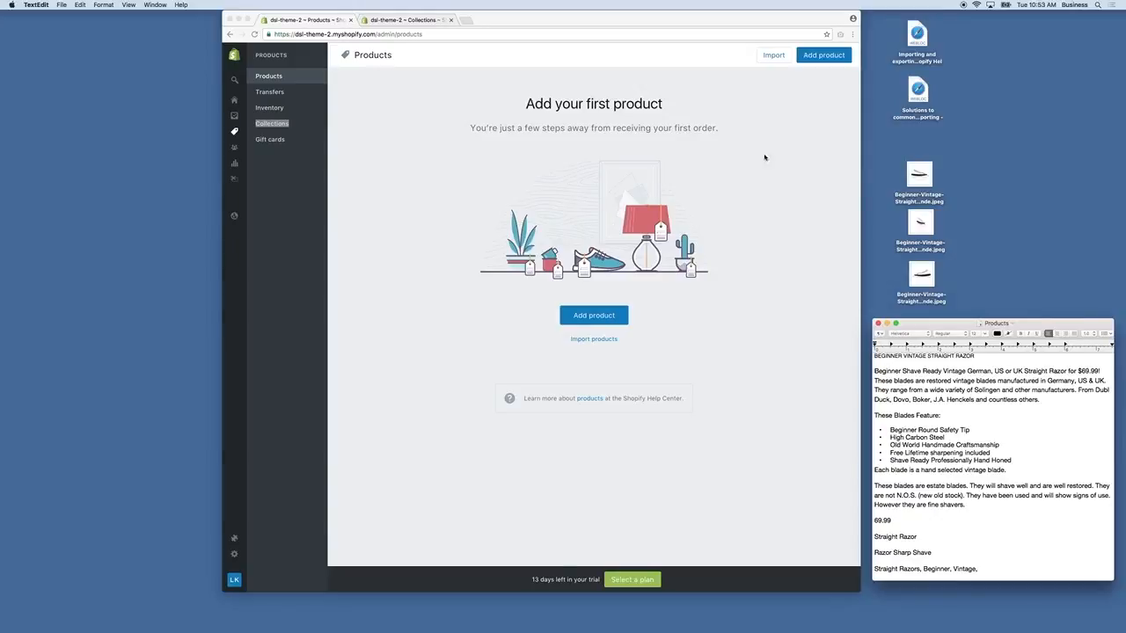
Start adding a new product in Shopify and look through the sections of its blank form.
click(587, 315)
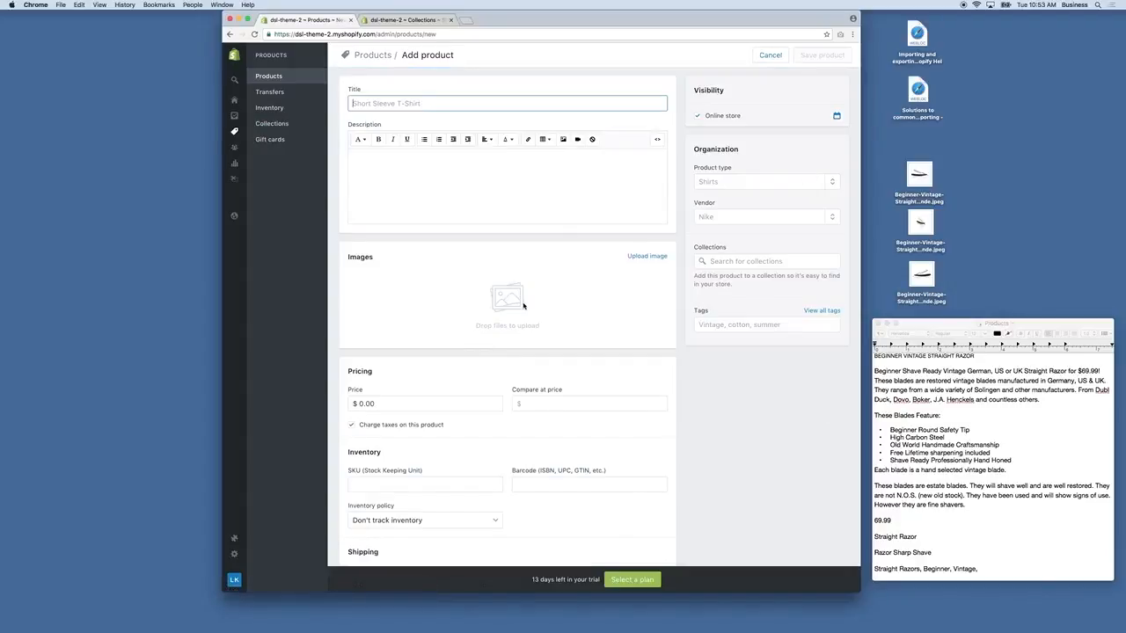
scroll(524, 304, down, 5)
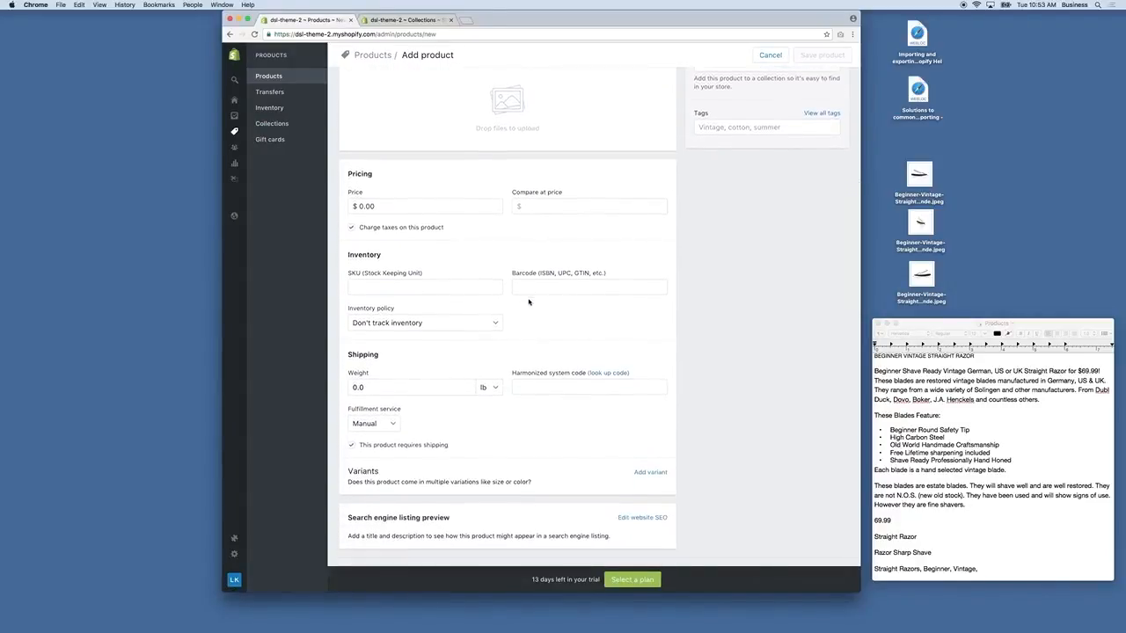
scroll(527, 303, up, 4)
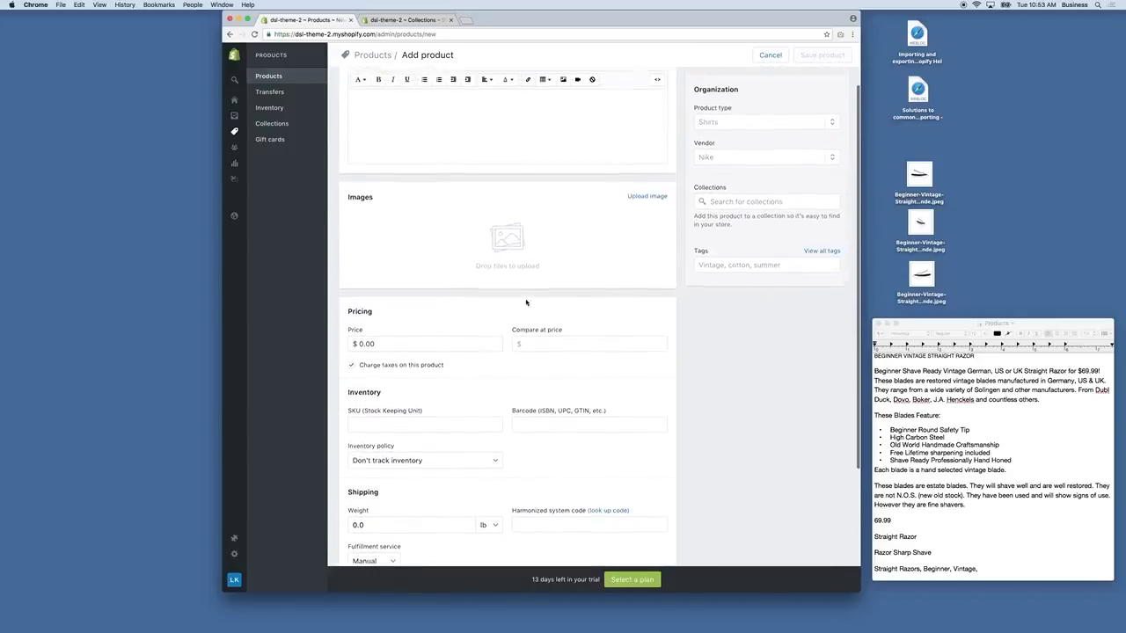
scroll(526, 302, up, 3)
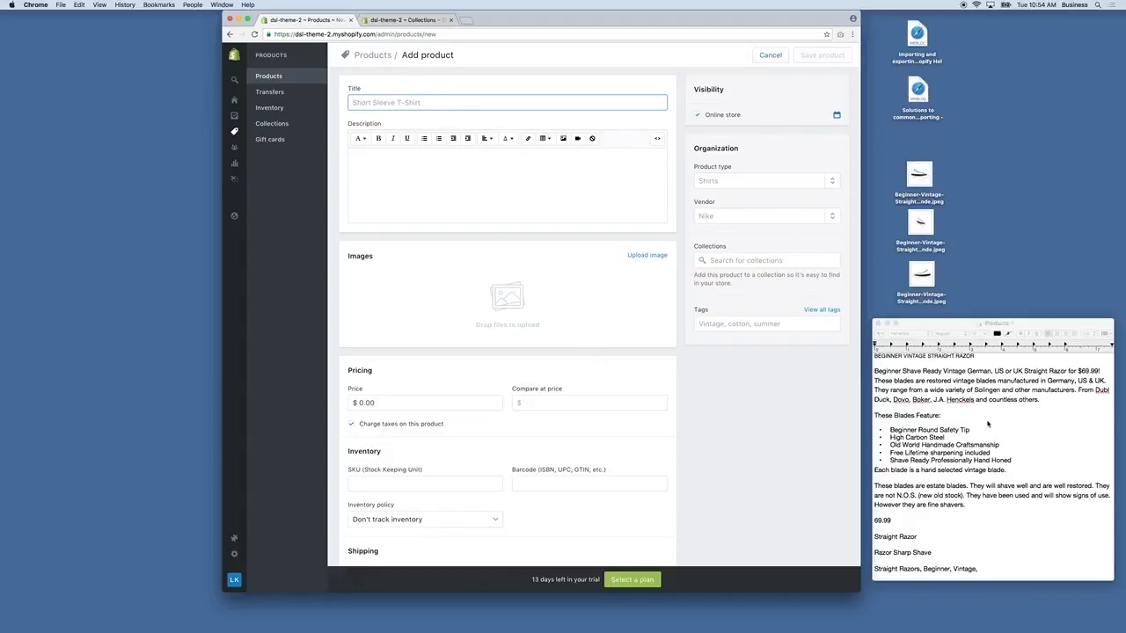
Copy the heading BEGINNER VINTAGE STRAIGHT RAZOR from the Products text file into the new product's title.
click(977, 357)
drag(976, 357, 887, 357)
key(super+c)
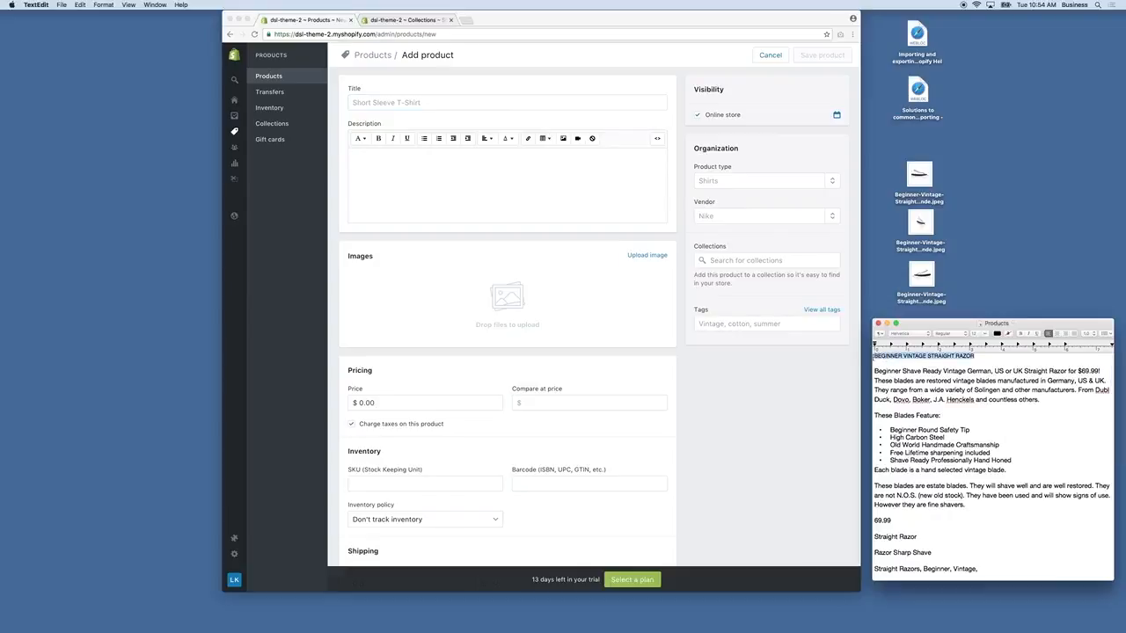
click(420, 103)
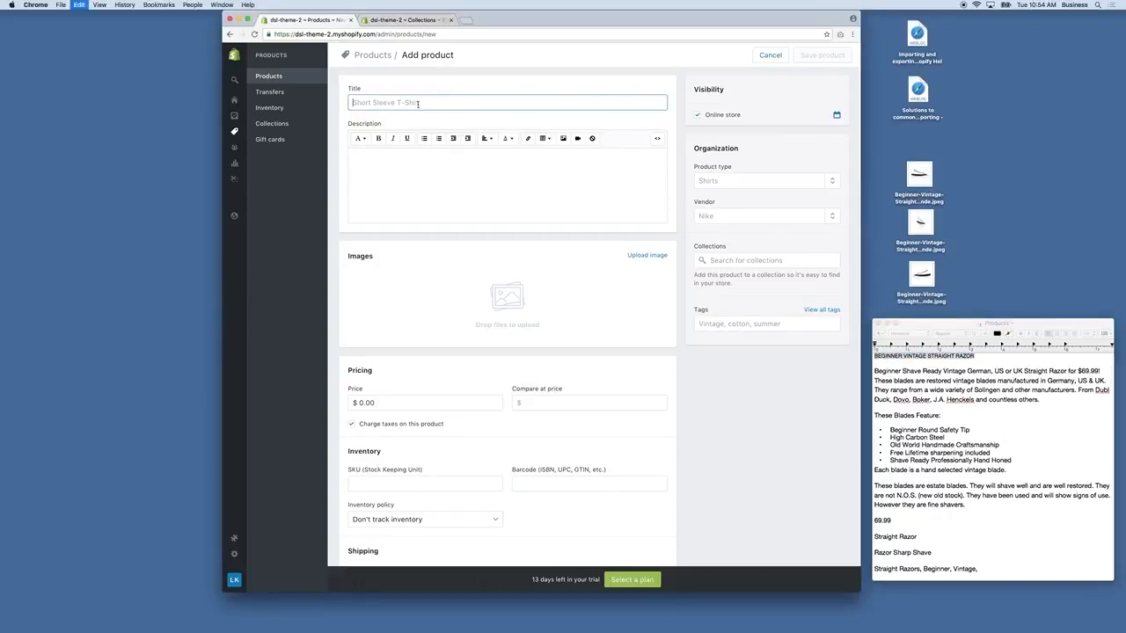
key(super+v)
Copy the text from "Beginner Shave Ready" through "However they are fine shavers." in the text file into the product description.
click(462, 173)
click(957, 482)
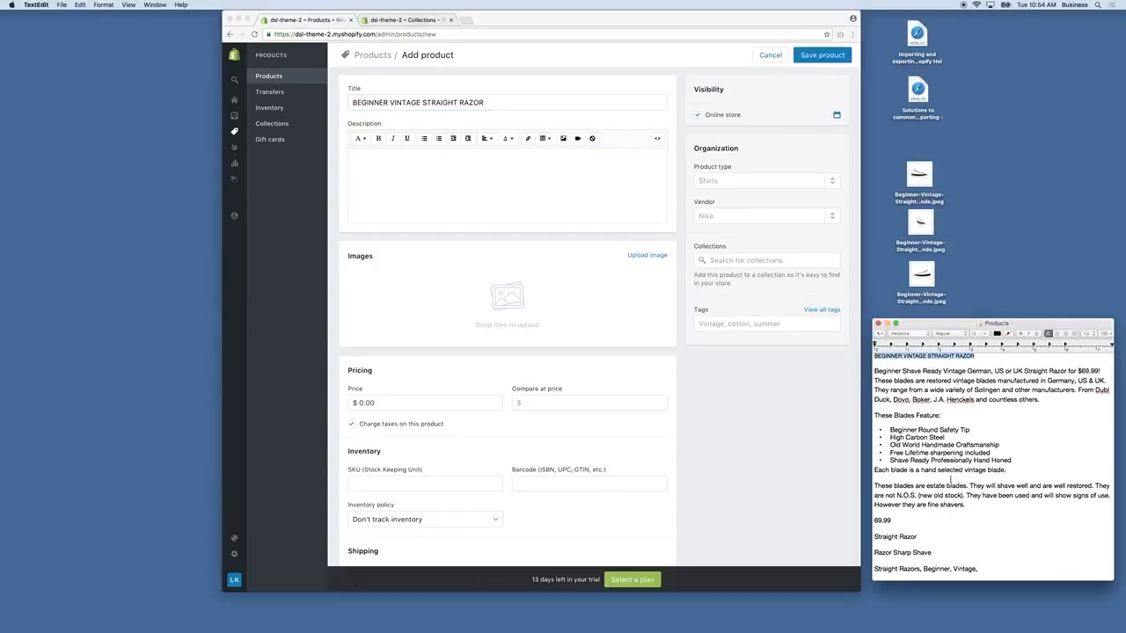
drag(966, 505, 874, 370)
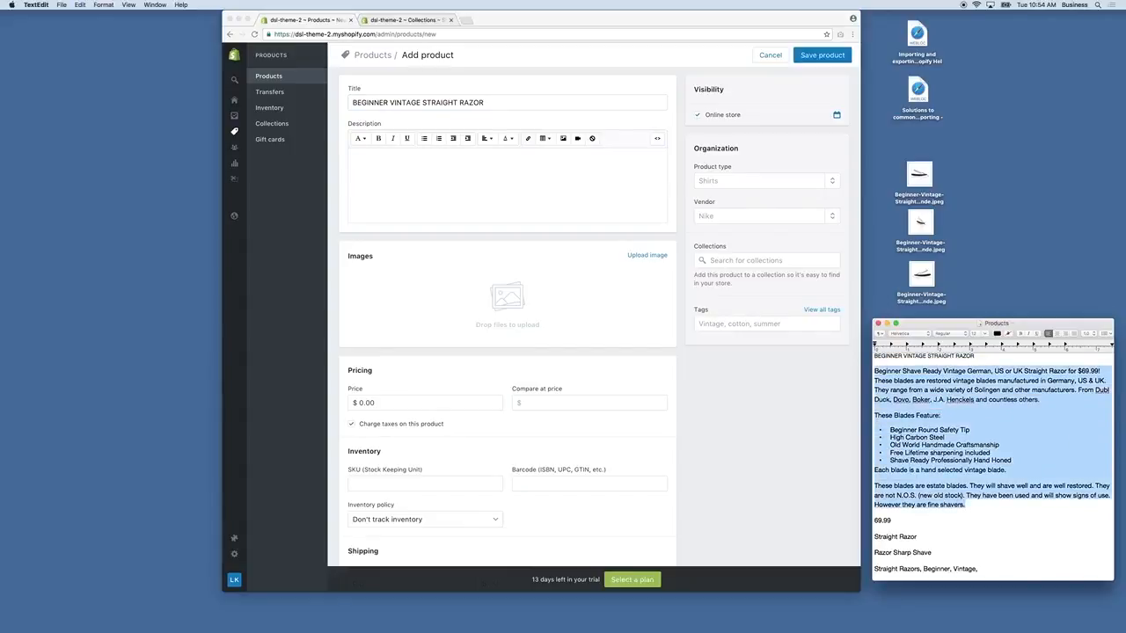
key(super+c)
scroll(558, 237, down, 1)
click(508, 192)
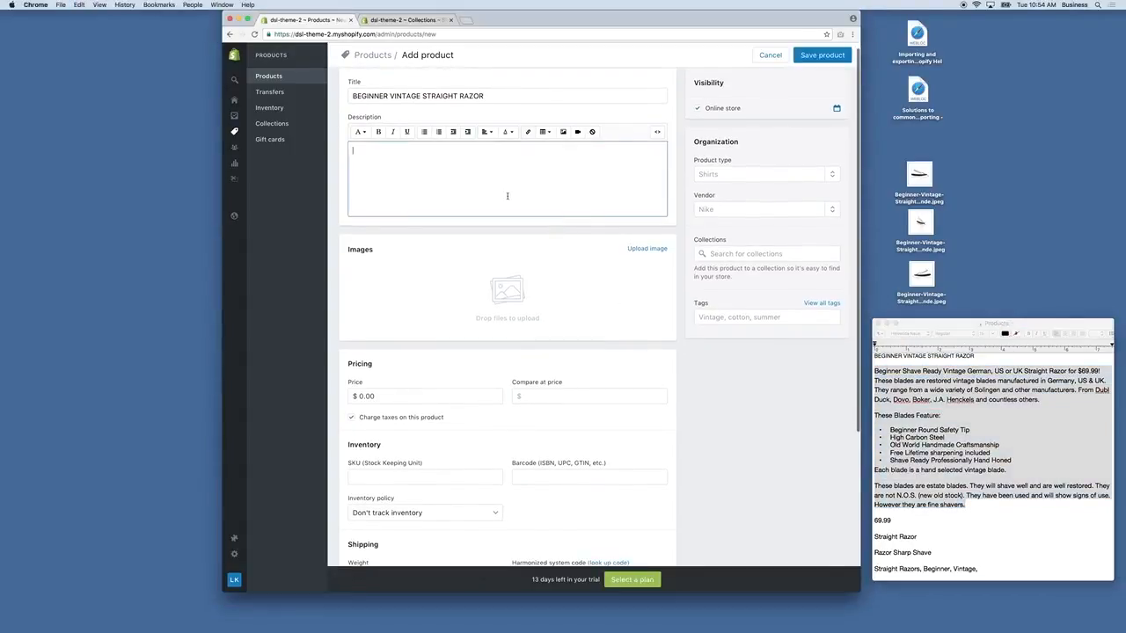
key(super+v)
scroll(511, 215, up, 1)
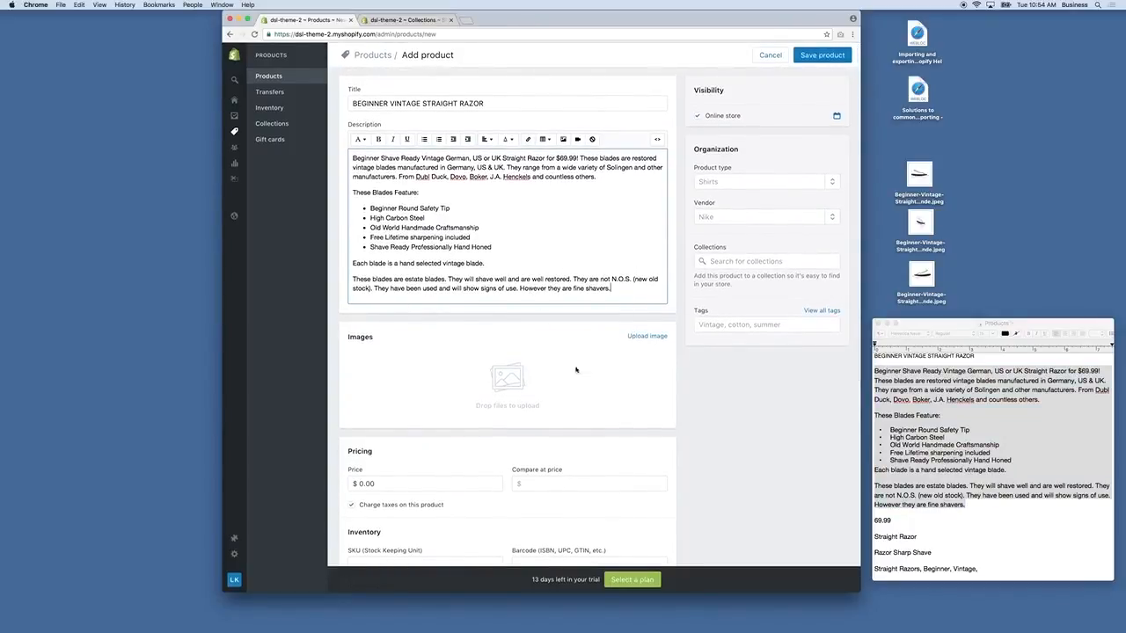
Upload the three Beginner-Vintage-Straight JPEG images from the Desktop to the product.
click(657, 340)
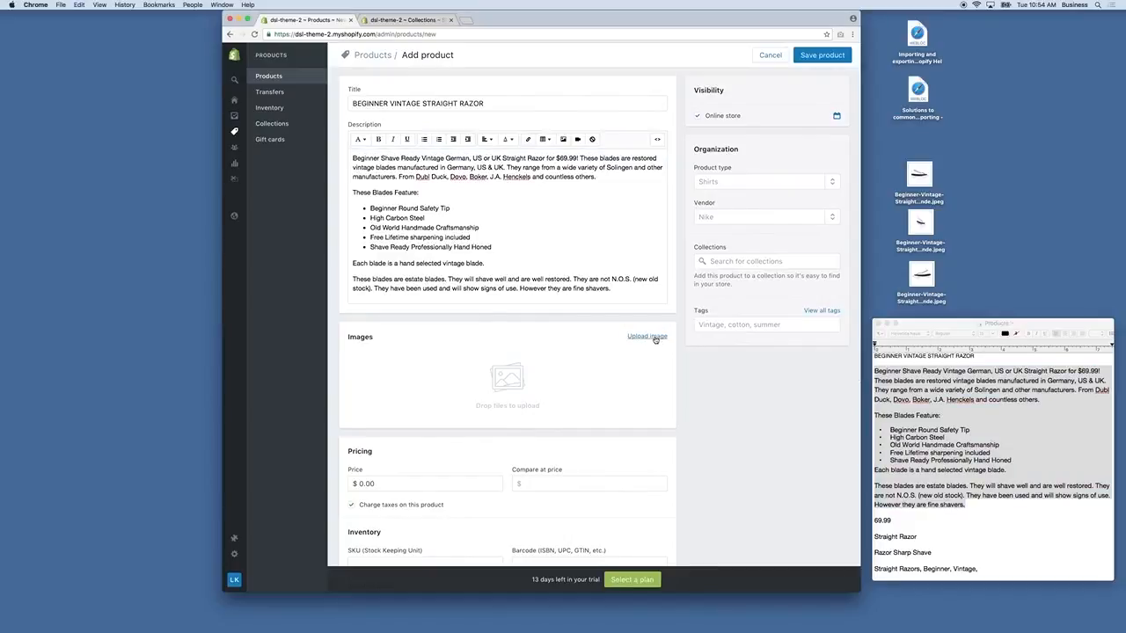
click(495, 67)
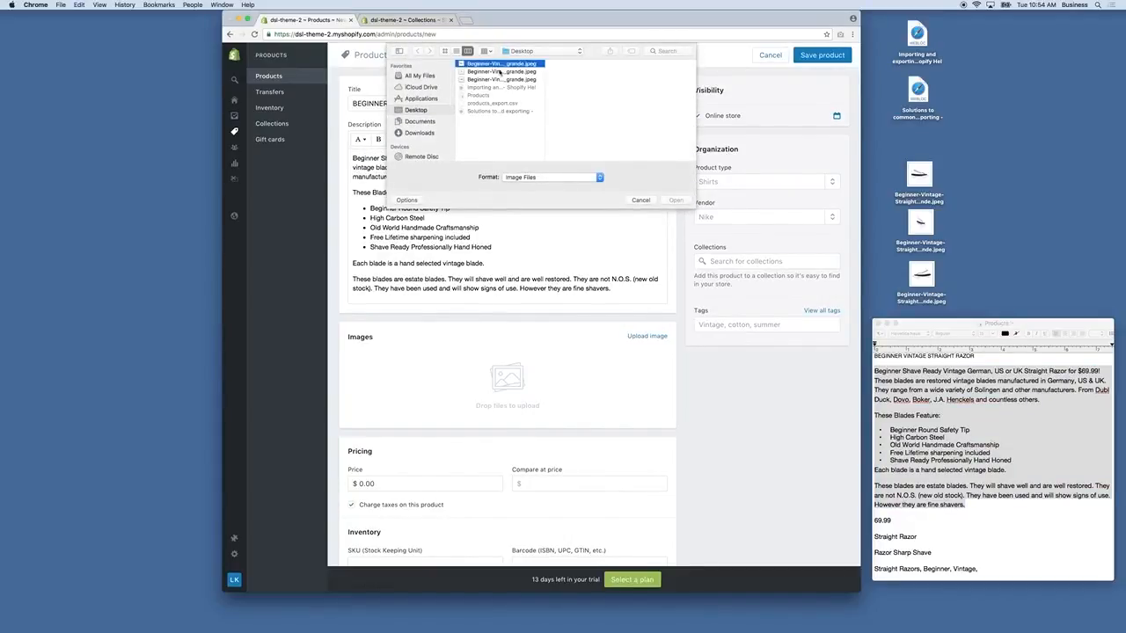
shift+click(510, 79)
key(Return)
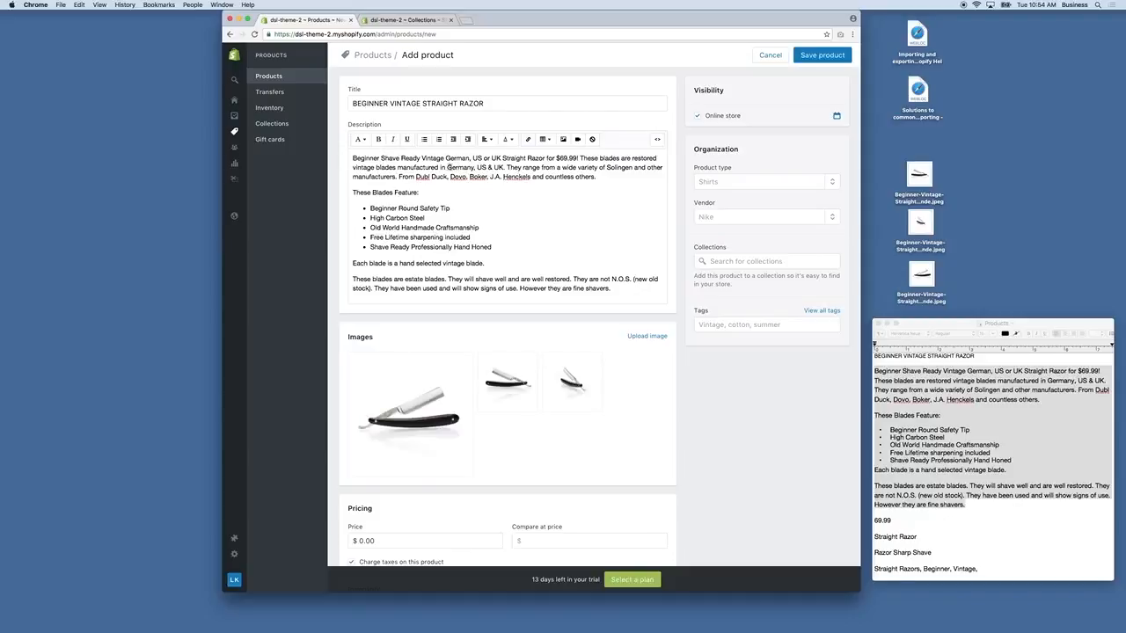
Colour the words "Beginner Shave Ready" at the start of the description red.
drag(421, 158, 355, 158)
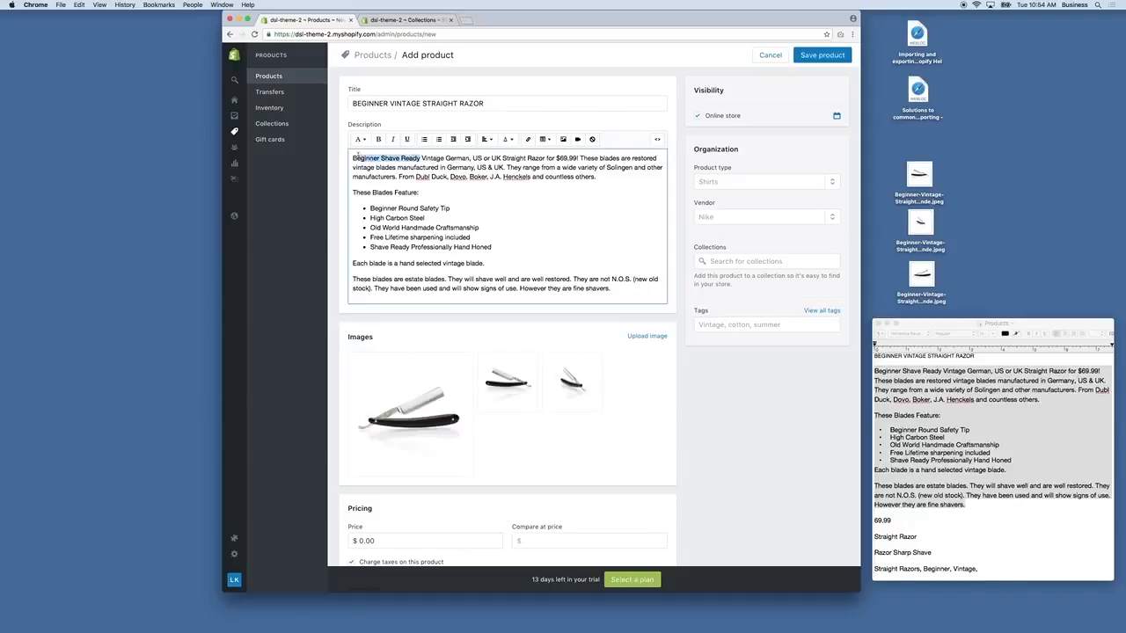
click(509, 139)
click(509, 195)
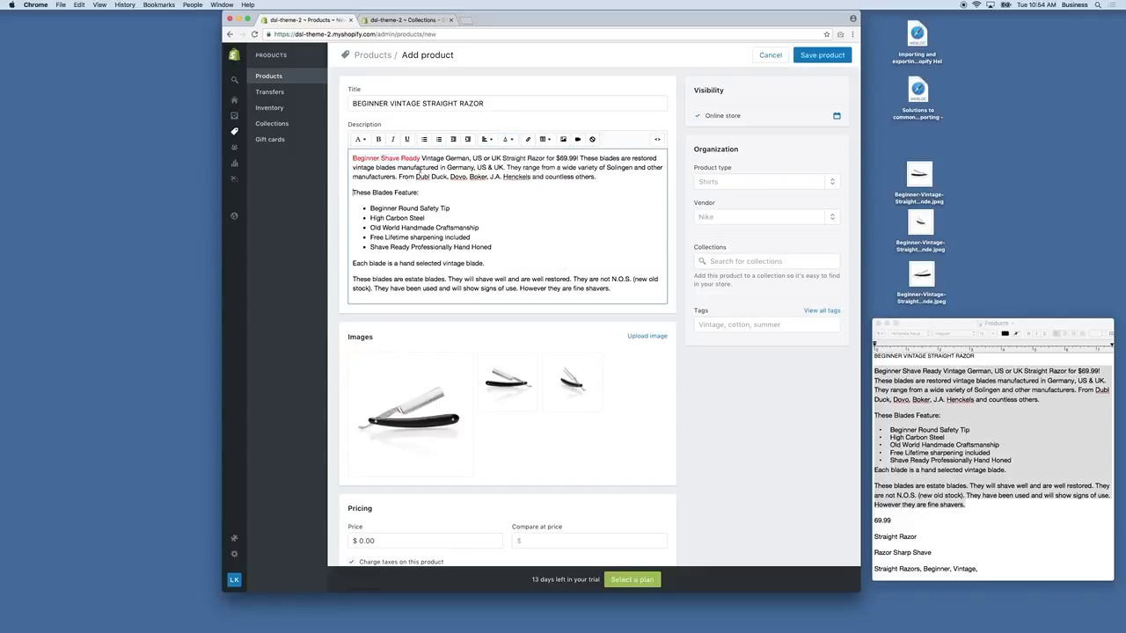
Apply the Heading 2 format to the opening paragraph of the description containing "Beginner Shave Ready".
scroll(398, 145, down, 1)
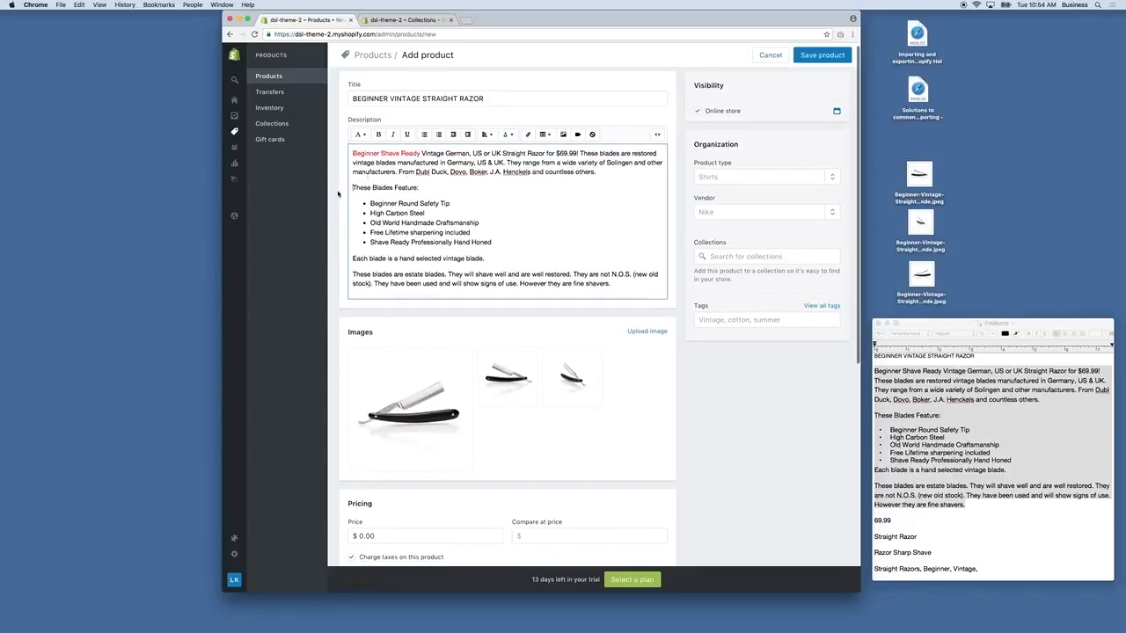
click(362, 136)
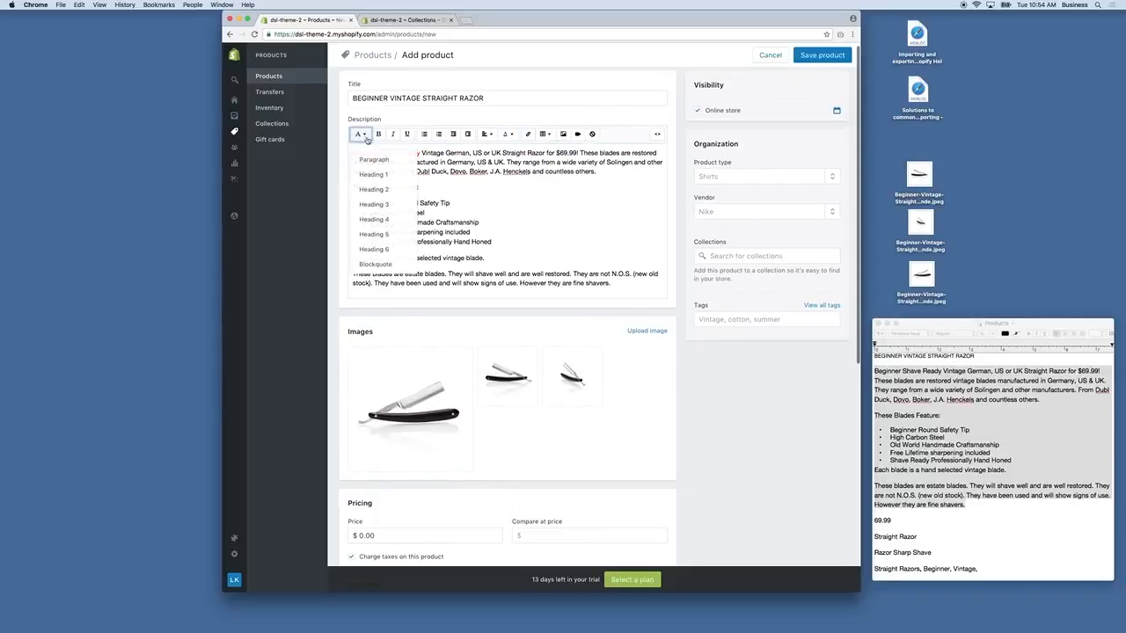
click(443, 182)
click(421, 153)
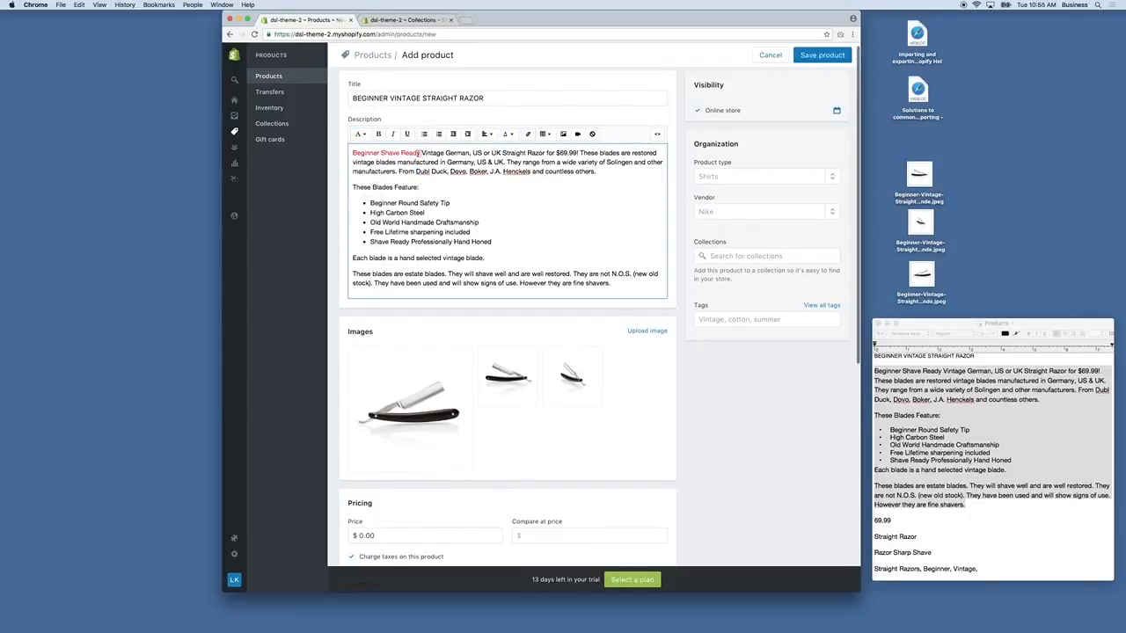
drag(422, 153, 353, 153)
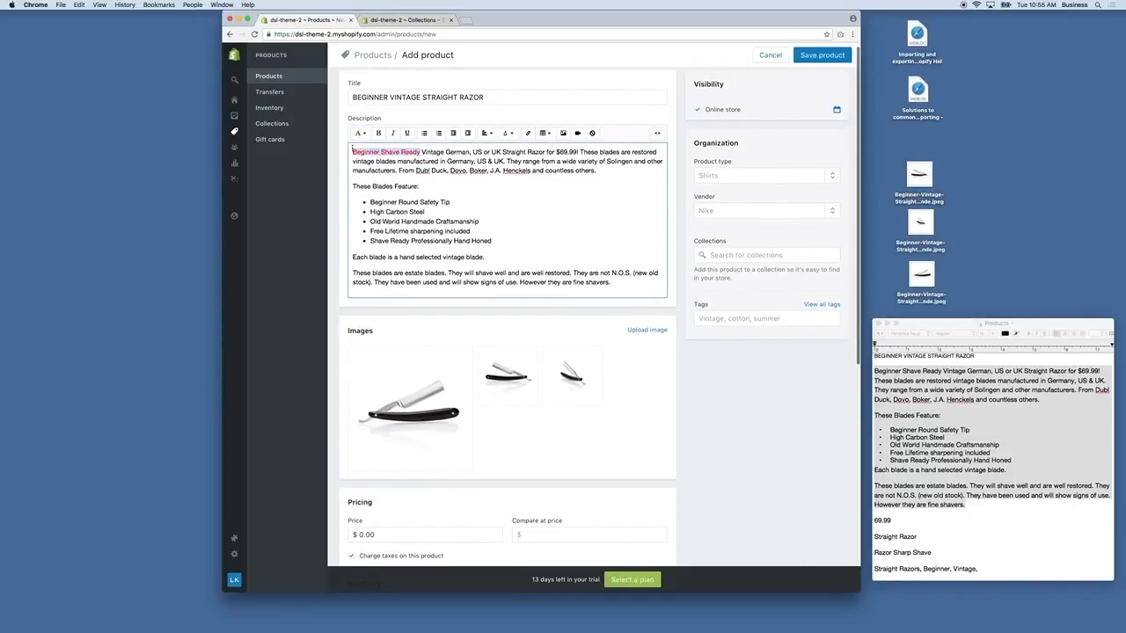
click(361, 134)
click(377, 189)
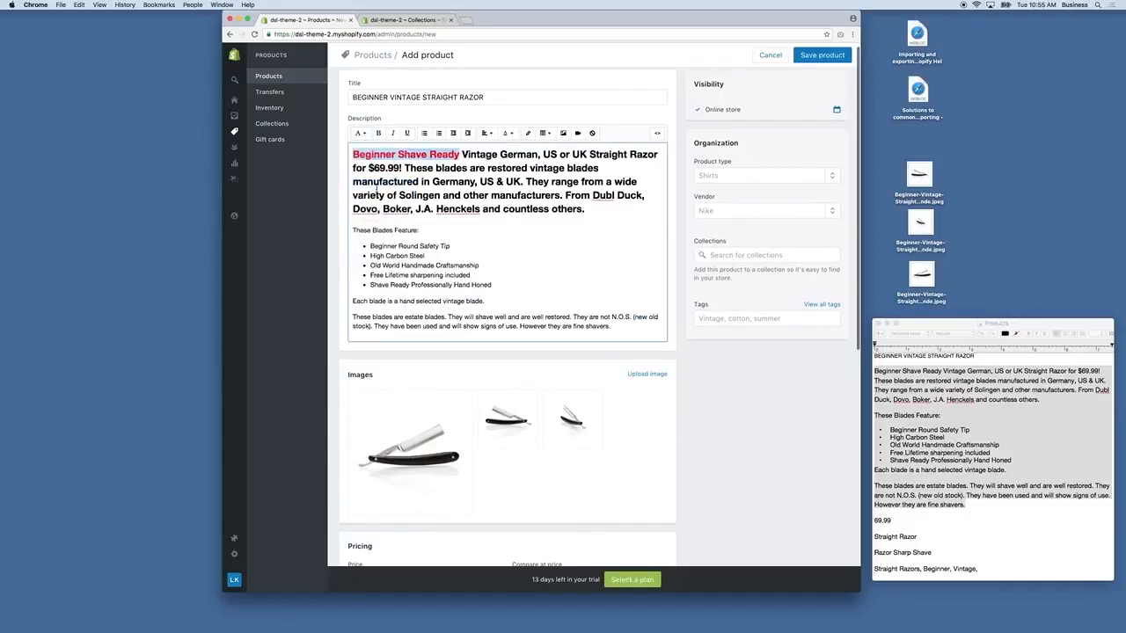
click(484, 167)
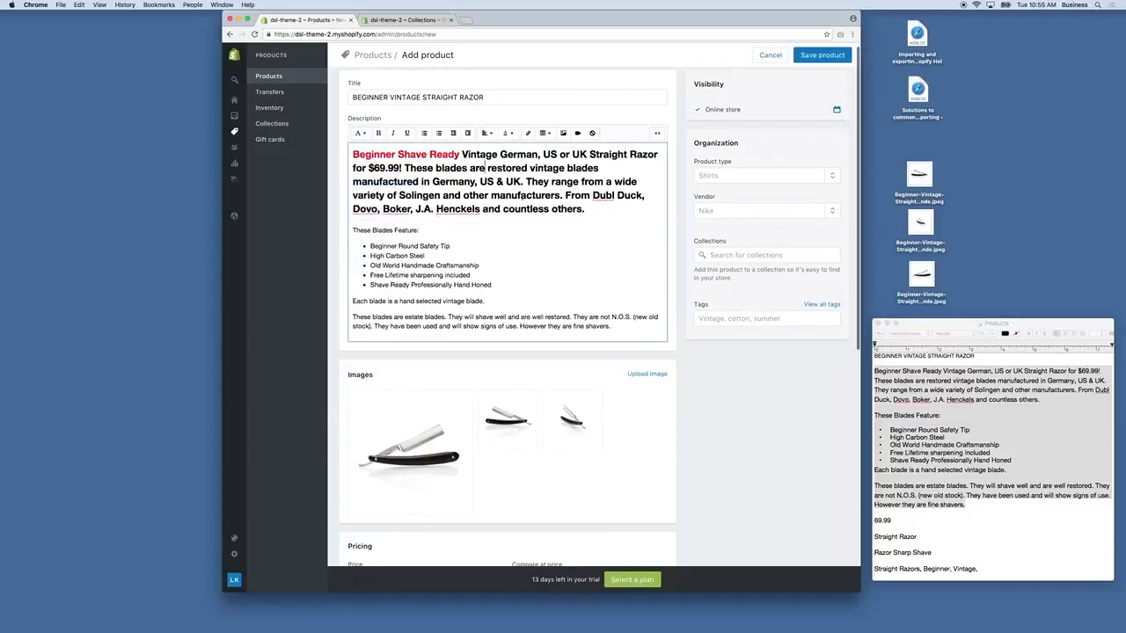
Return the description's whole opening paragraph to Paragraph format and set its text colour to black.
drag(597, 208, 353, 151)
click(361, 134)
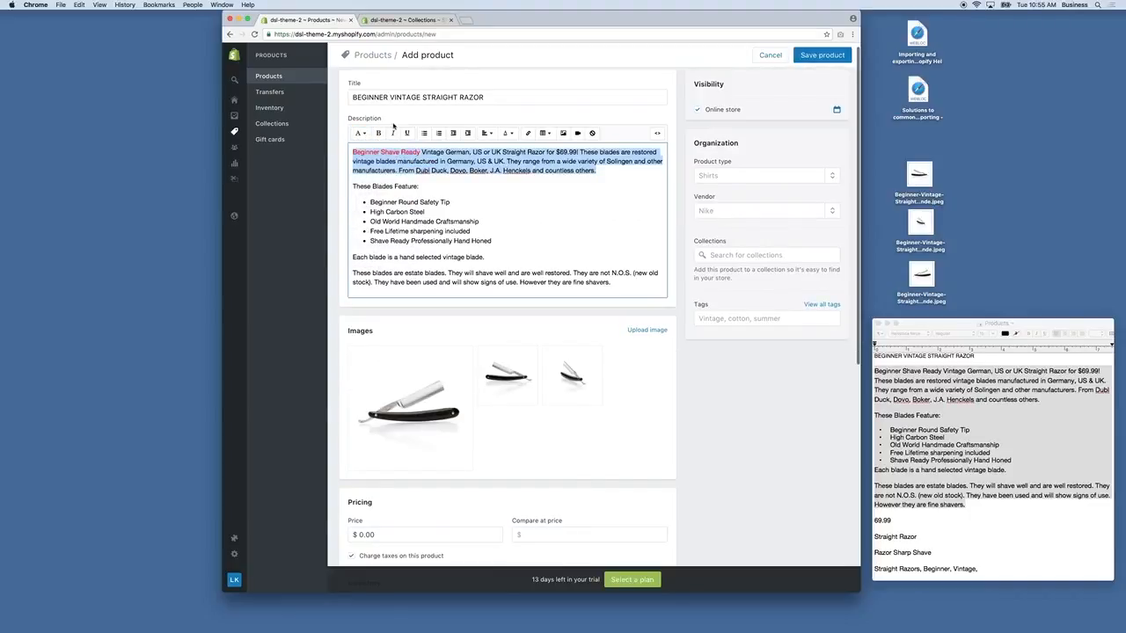
click(513, 135)
click(507, 174)
click(458, 183)
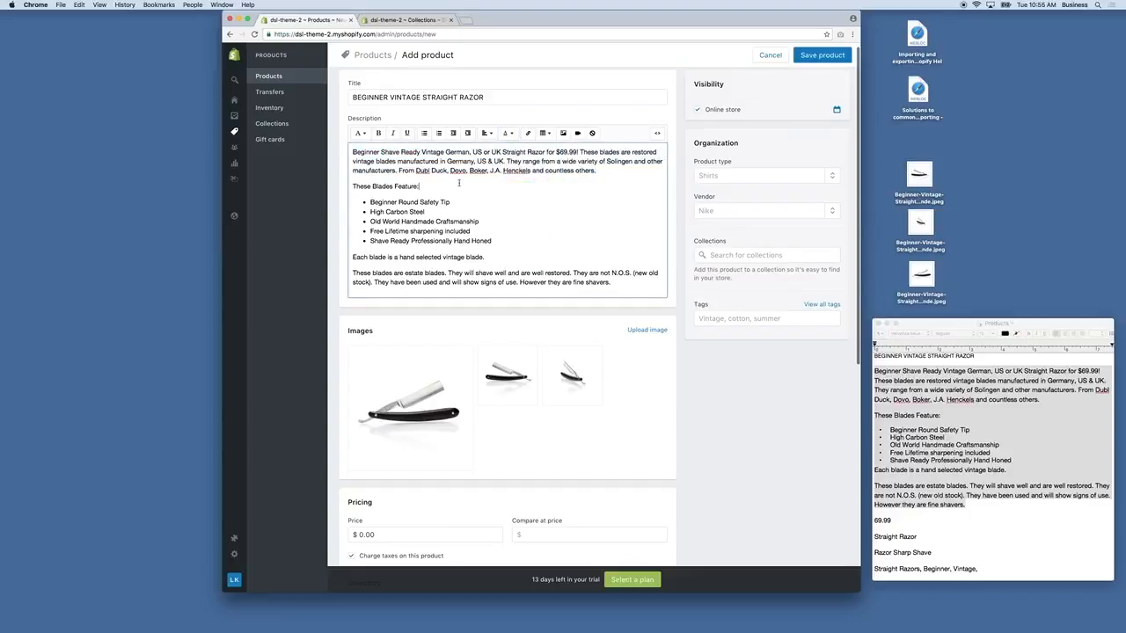
Set the alt text of the main product image to BEGINNER VINTAGE STRAIGHT RAZOR, copied from the title in the Products notes.
scroll(454, 264, down, 2)
mouse_move(444, 351)
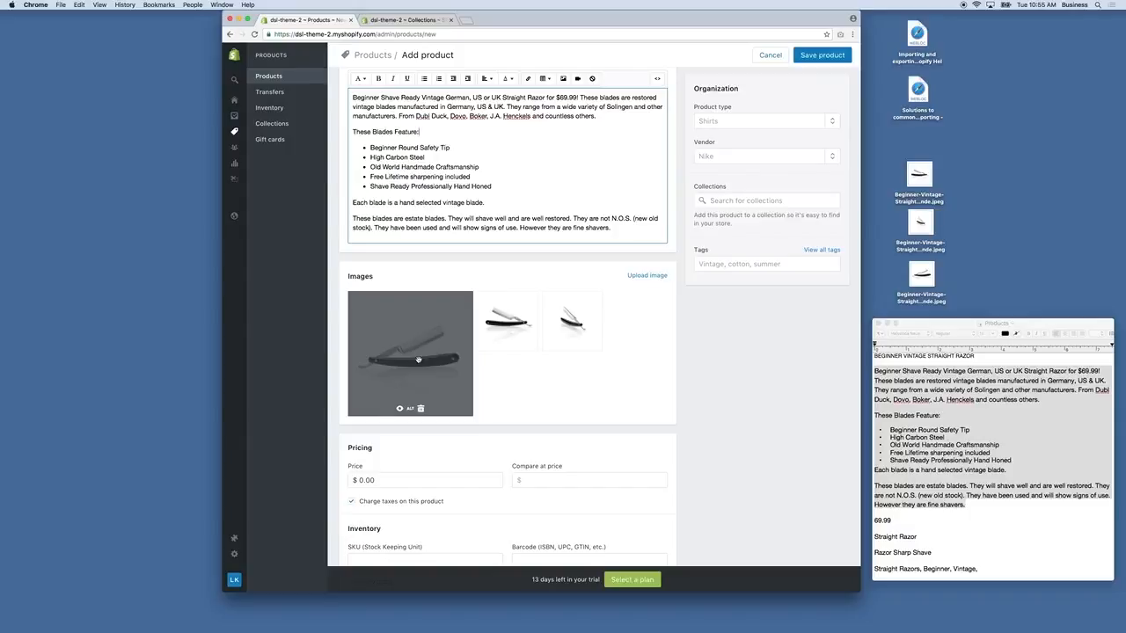
click(411, 409)
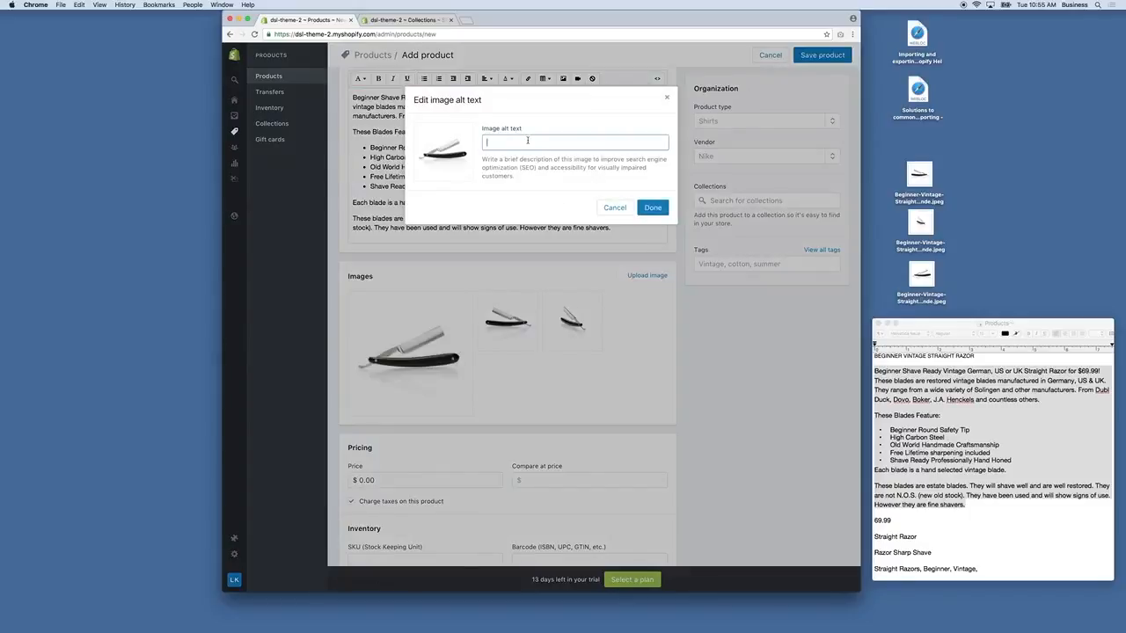
click(986, 355)
click(979, 356)
drag(979, 356, 842, 342)
key(super+c)
click(594, 131)
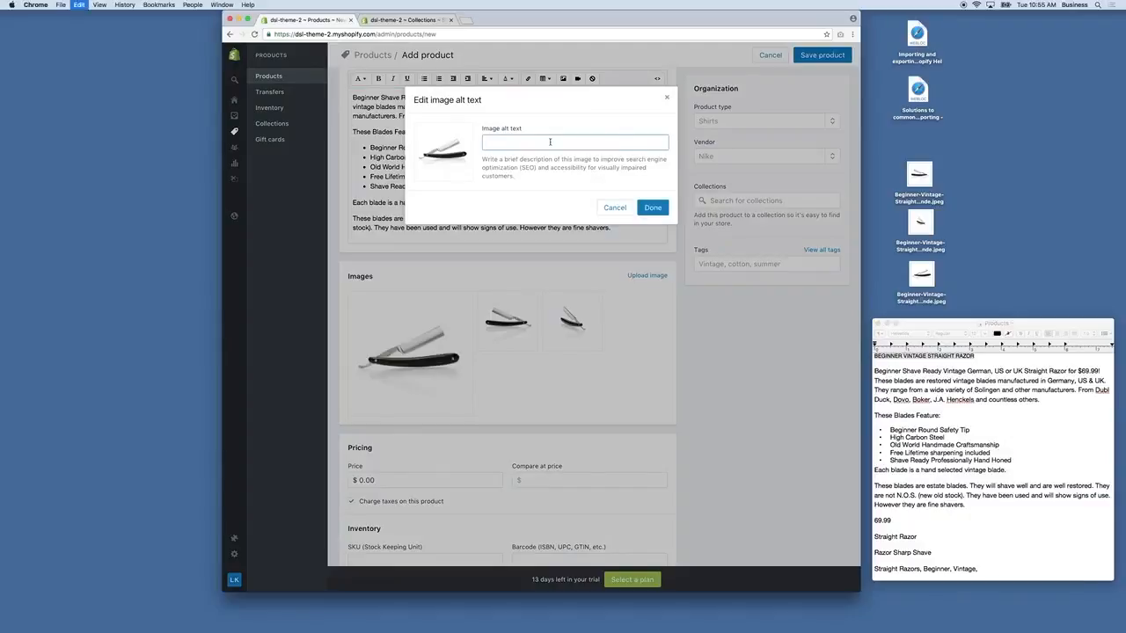
key(super+v)
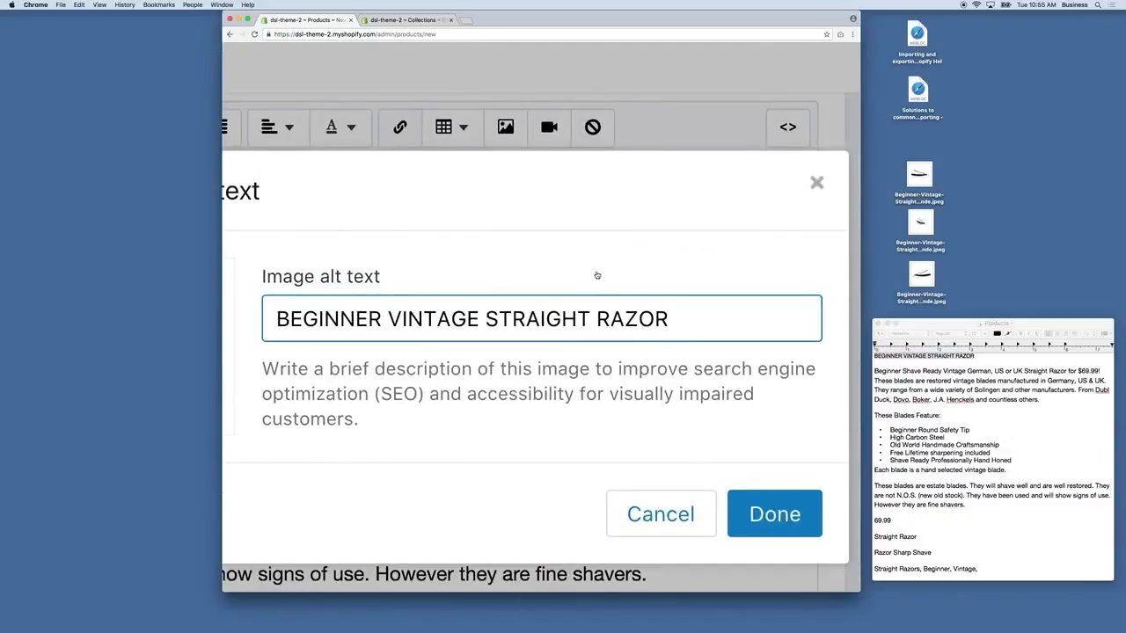
scroll(597, 274, down, 5)
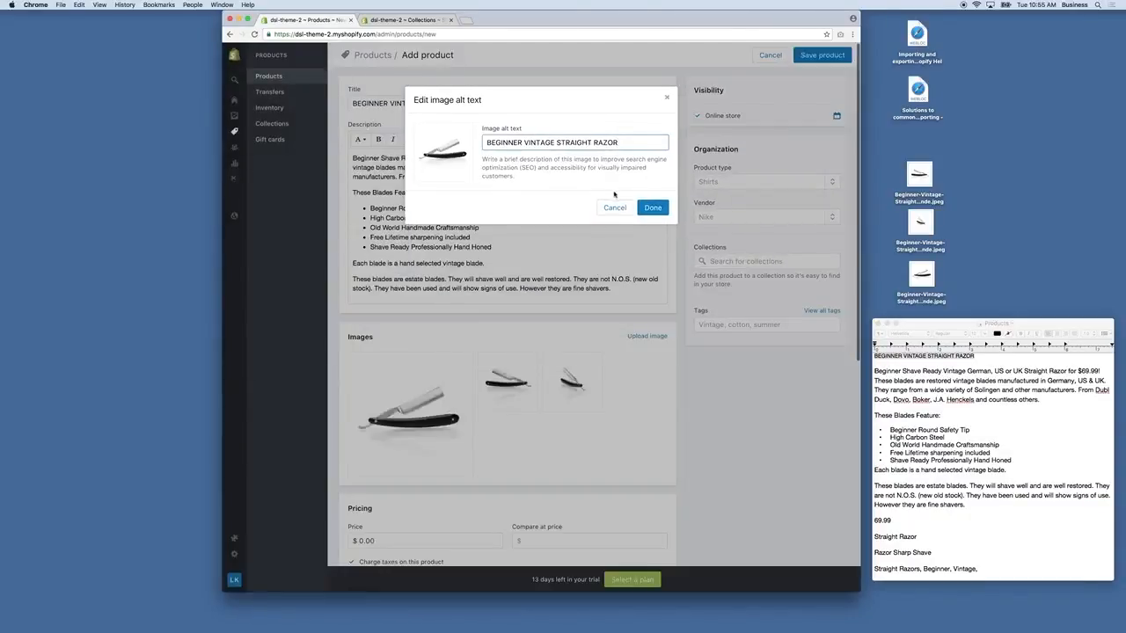
scroll(658, 213, up, 5)
scroll(655, 226, down, 5)
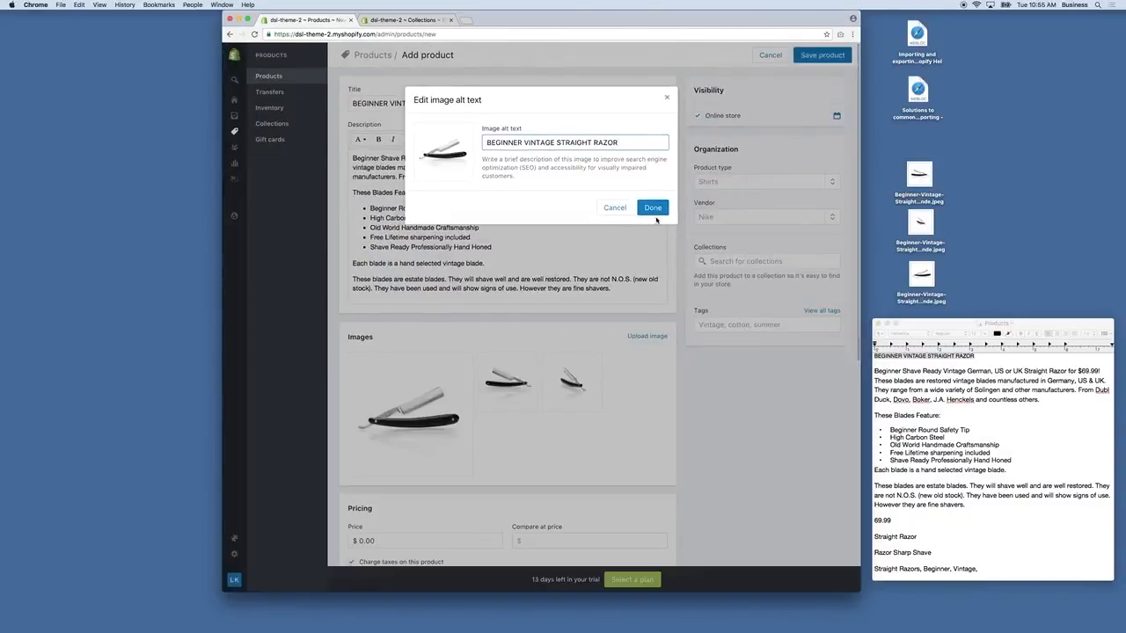
click(654, 209)
Preview the main product image at larger size and check its alt text.
mouse_move(408, 472)
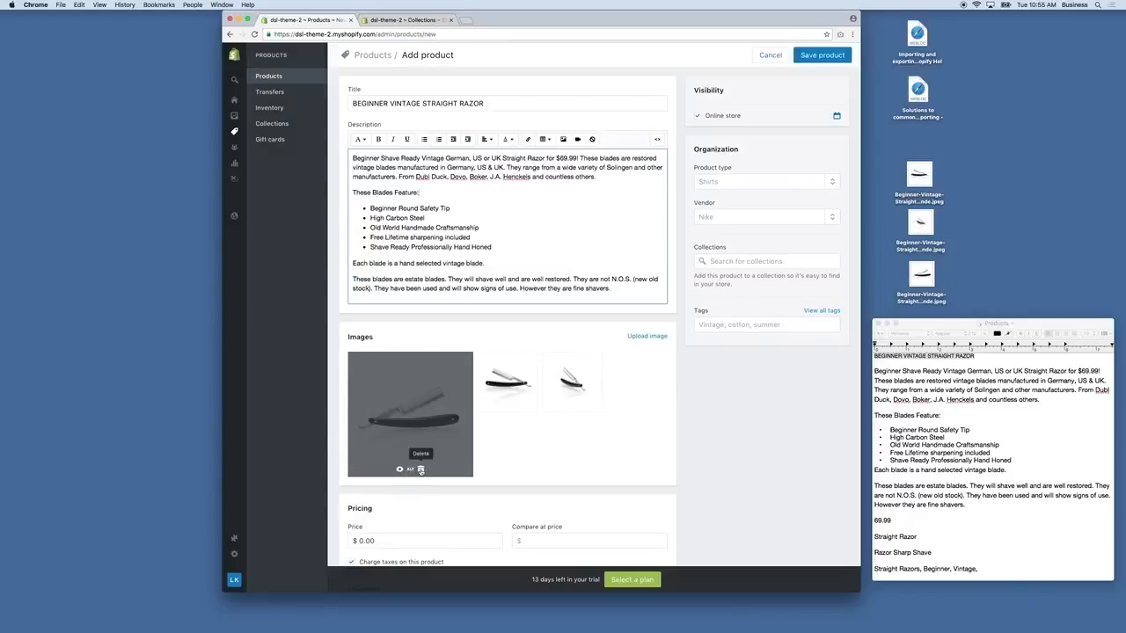
click(400, 470)
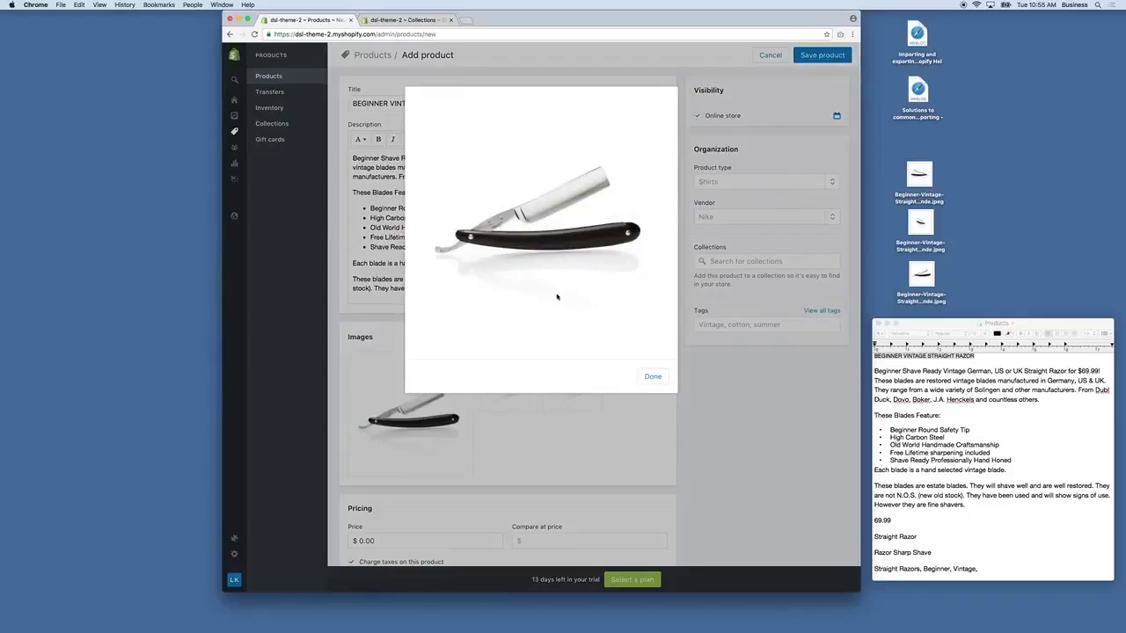
click(653, 379)
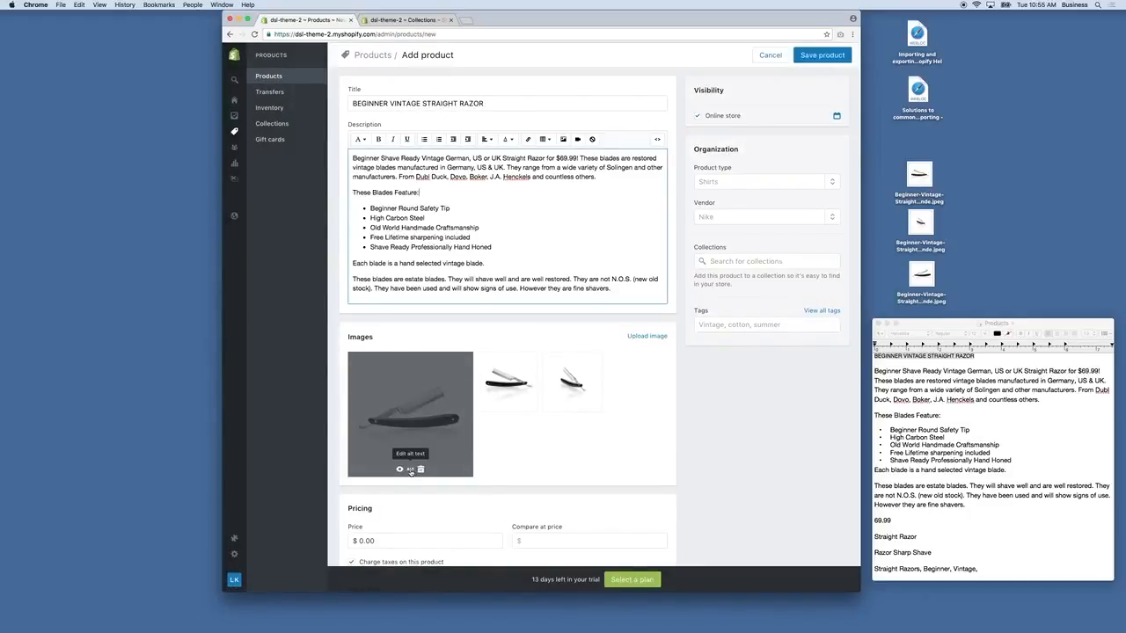
click(413, 473)
click(652, 209)
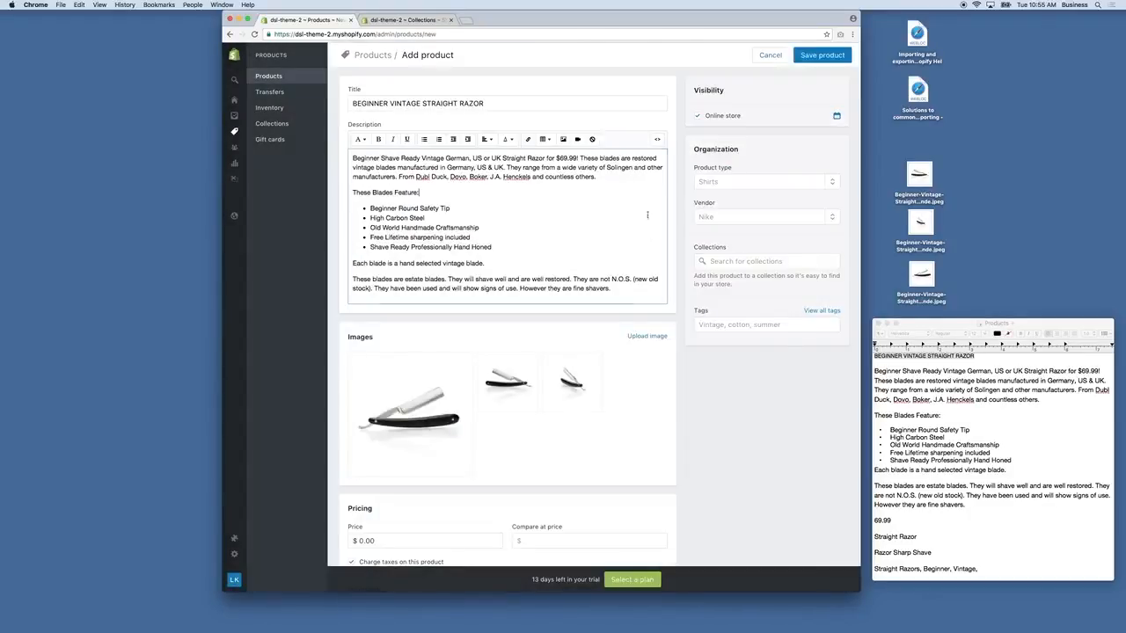
Give the second and third product images the same alt text, BEGINNER VINTAGE STRAIGHT RAZOR.
click(509, 405)
click(612, 144)
key(super+v)
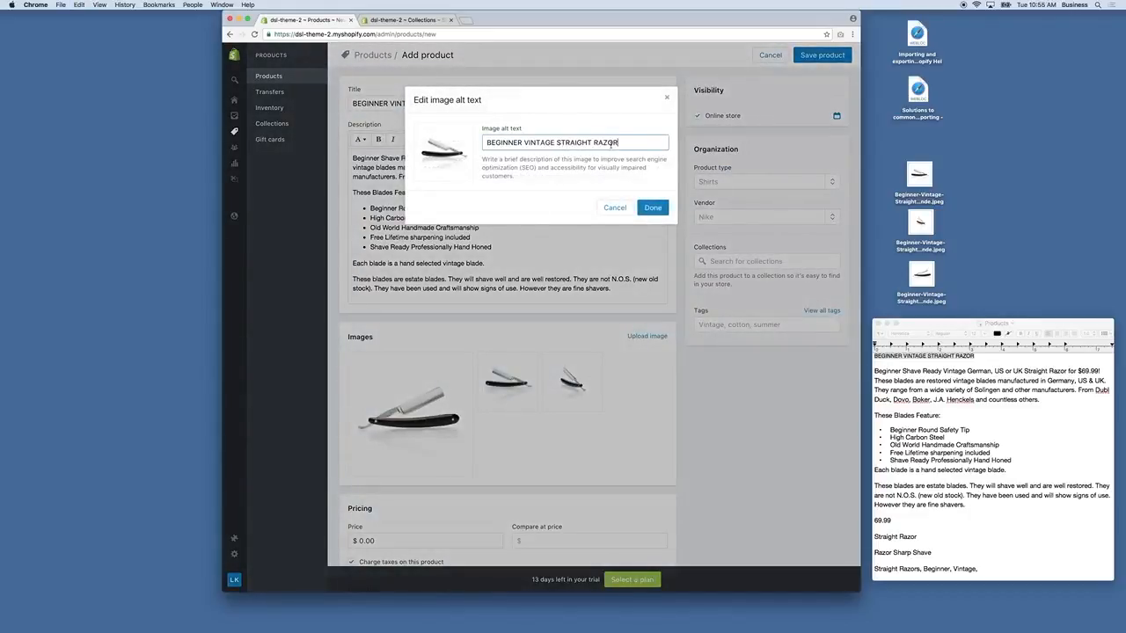
click(653, 208)
click(575, 405)
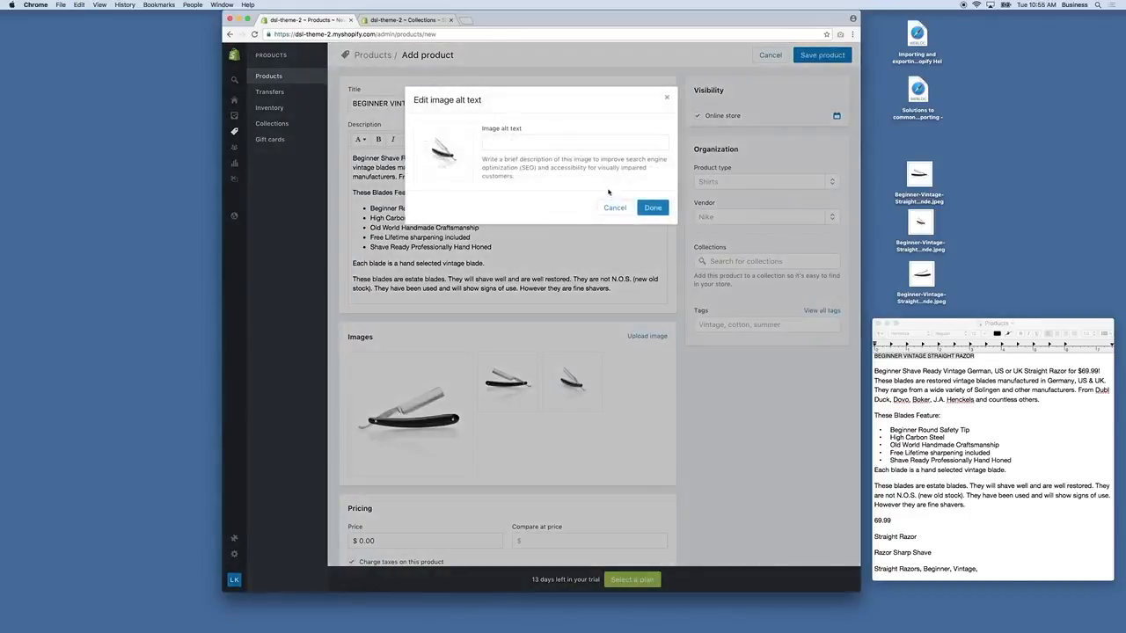
click(502, 141)
key(super+v)
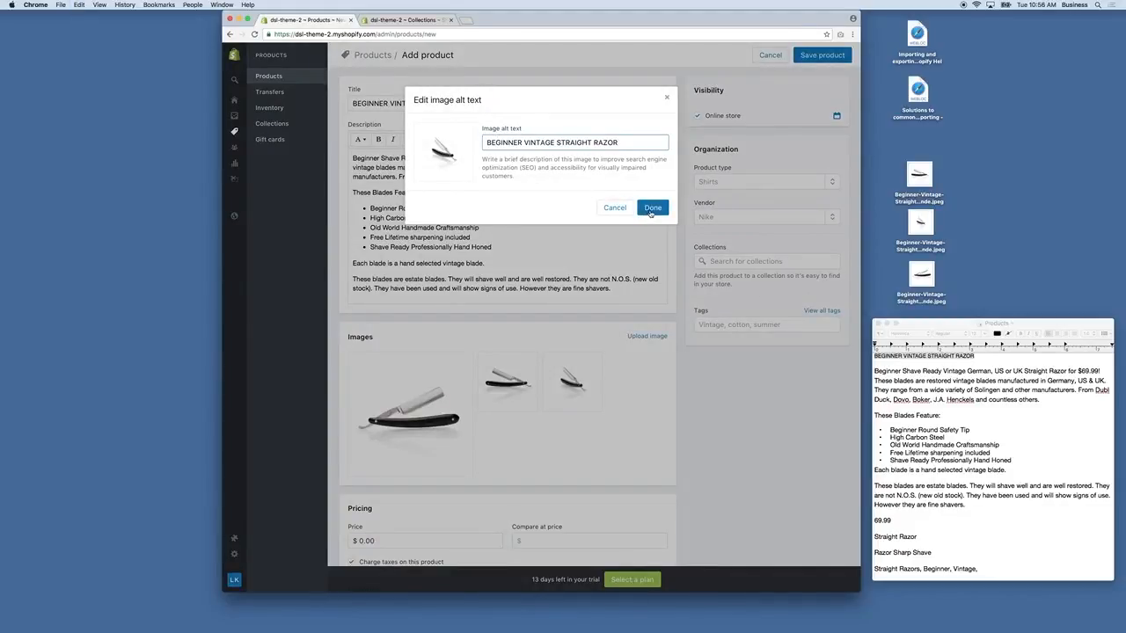
click(651, 209)
Set the product's price to 69.99, copied from the Products notes.
scroll(600, 376, down, 2)
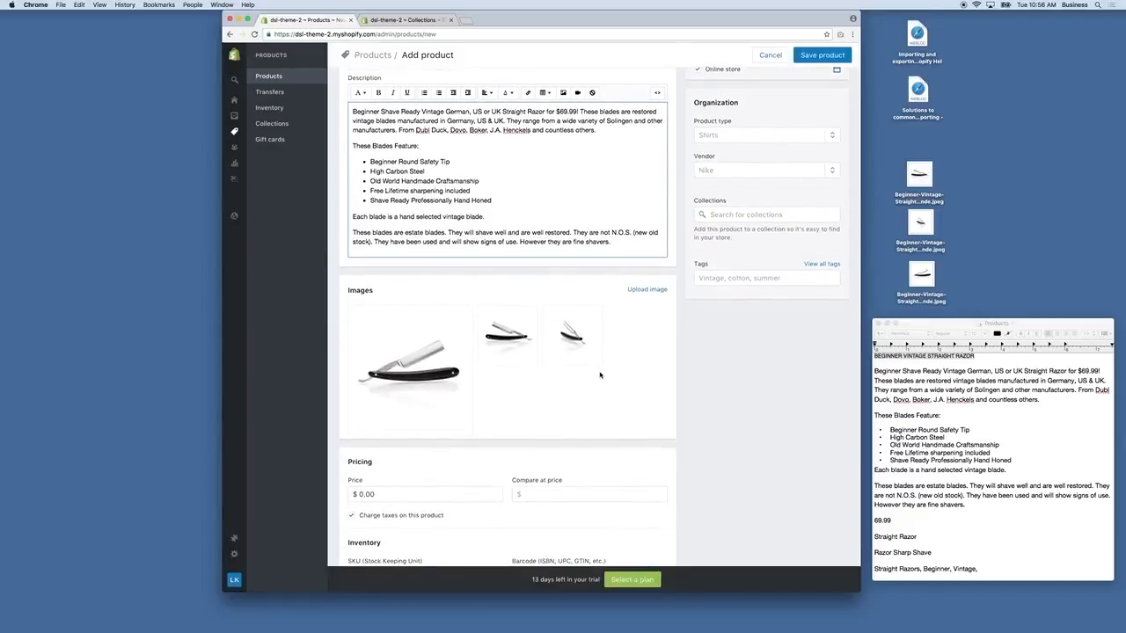
scroll(600, 376, down, 5)
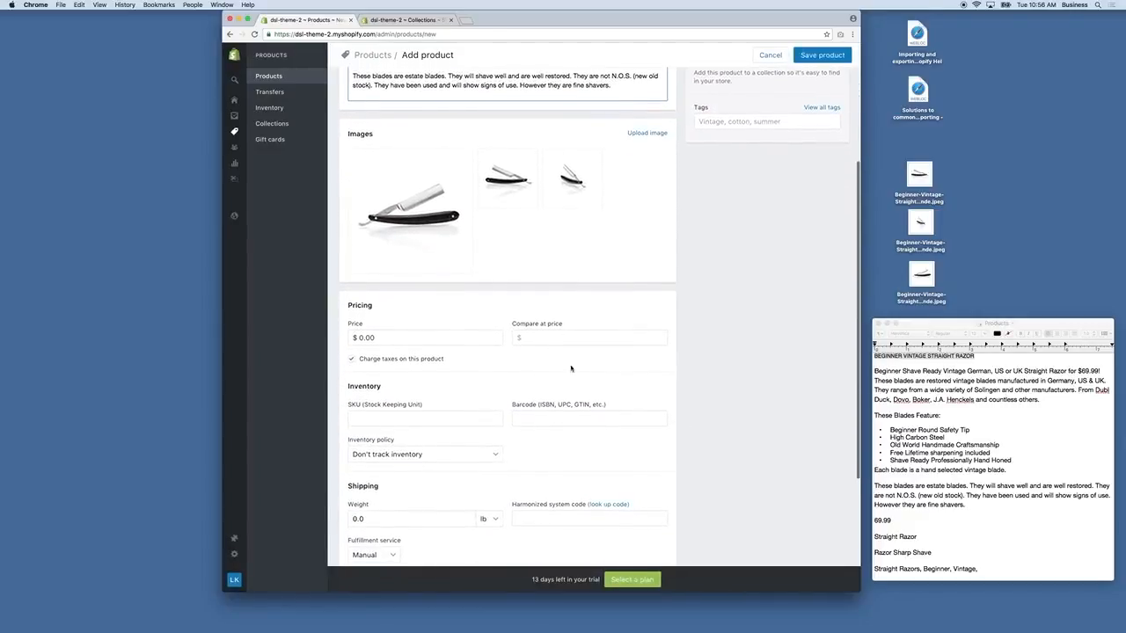
click(407, 339)
click(977, 464)
double_click(883, 520)
click(304, 329)
key(super+a)
key(super+v)
Set the product's compare at price to 79.99.
click(541, 337)
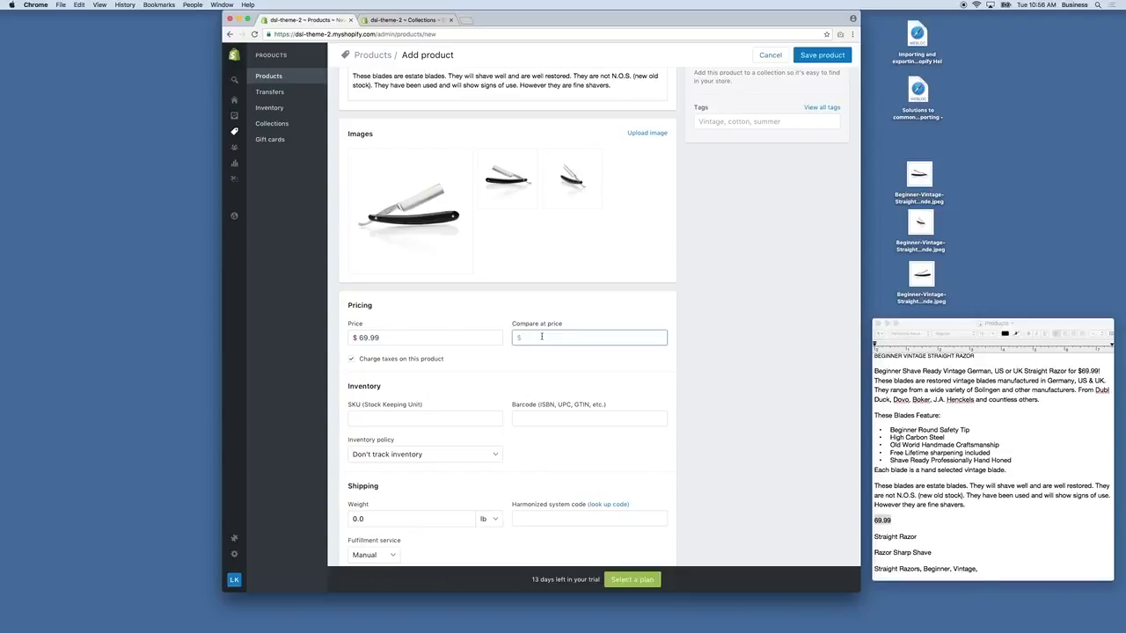
drag(393, 337, 335, 335)
click(550, 337)
text(79.99)
click(527, 377)
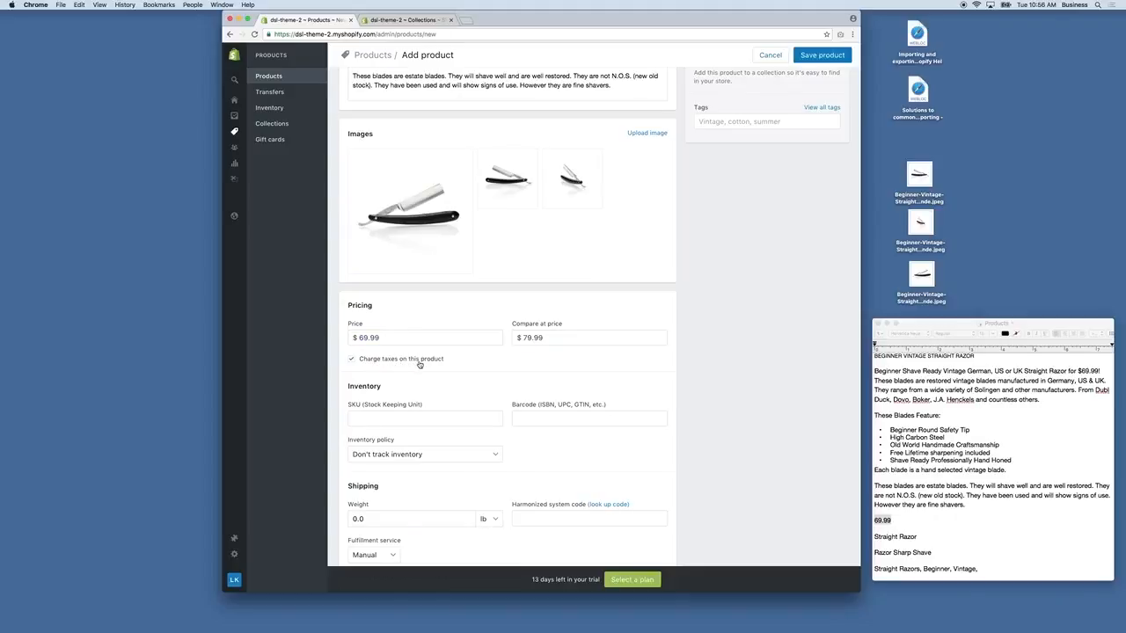
Enter BV-1 as the product's SKU in the inventory details.
scroll(419, 364, down, 1)
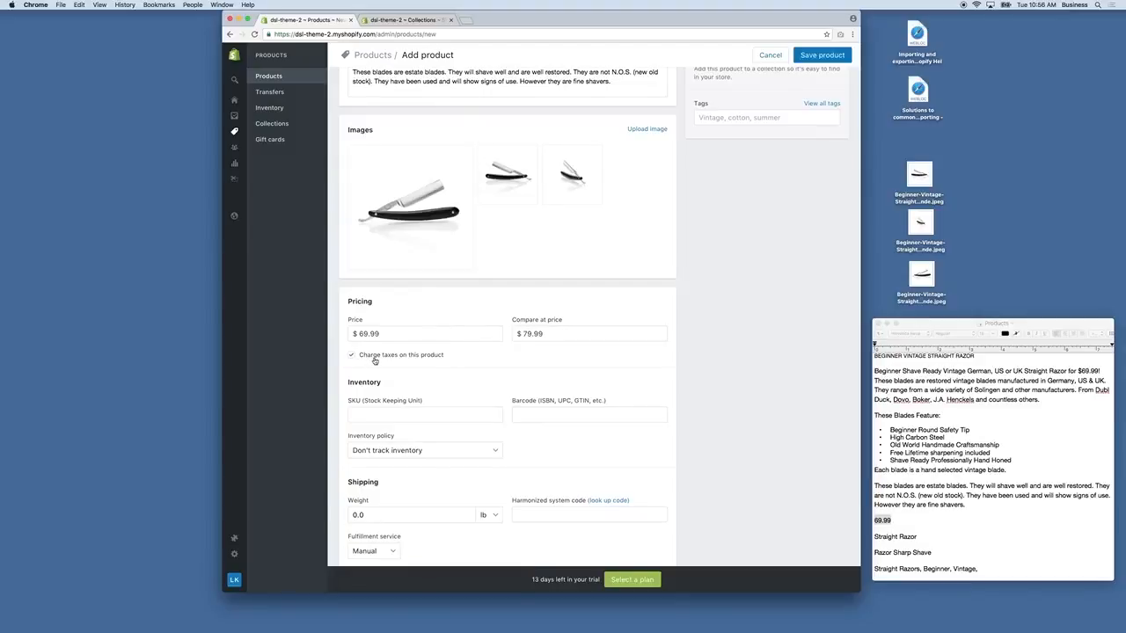
scroll(425, 357, down, 2)
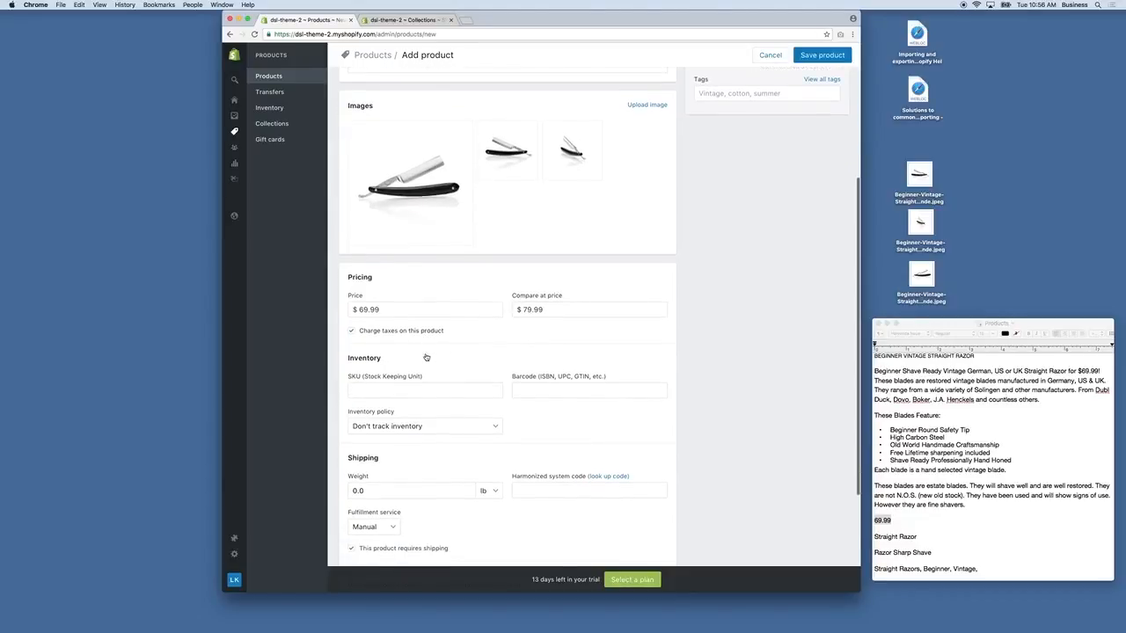
scroll(426, 357, down, 1)
click(367, 380)
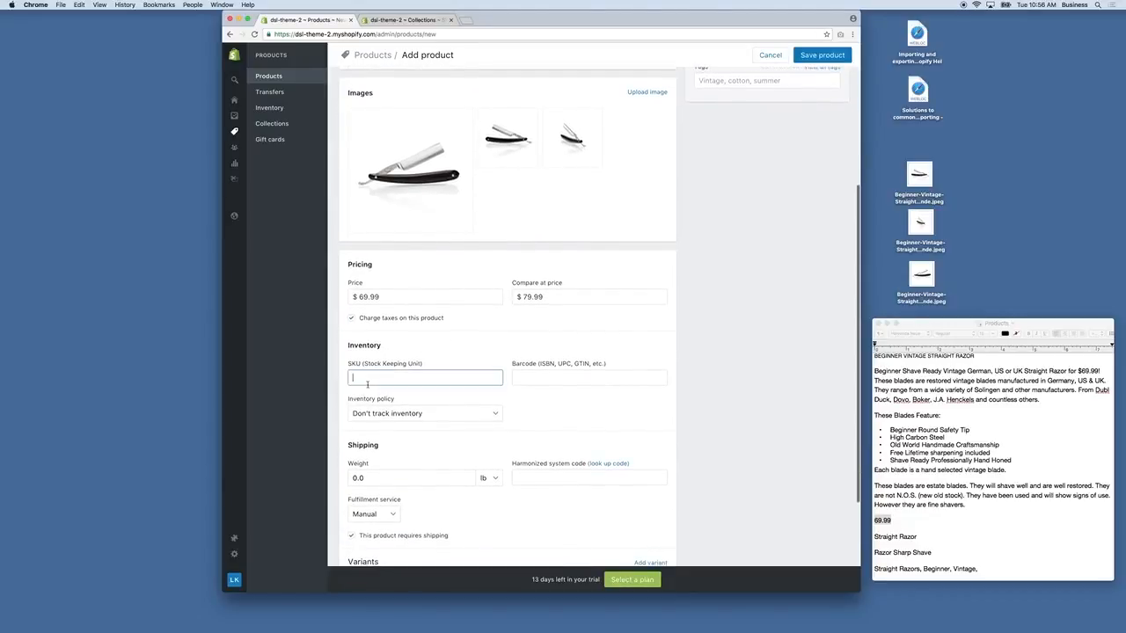
scroll(388, 381, down, 1)
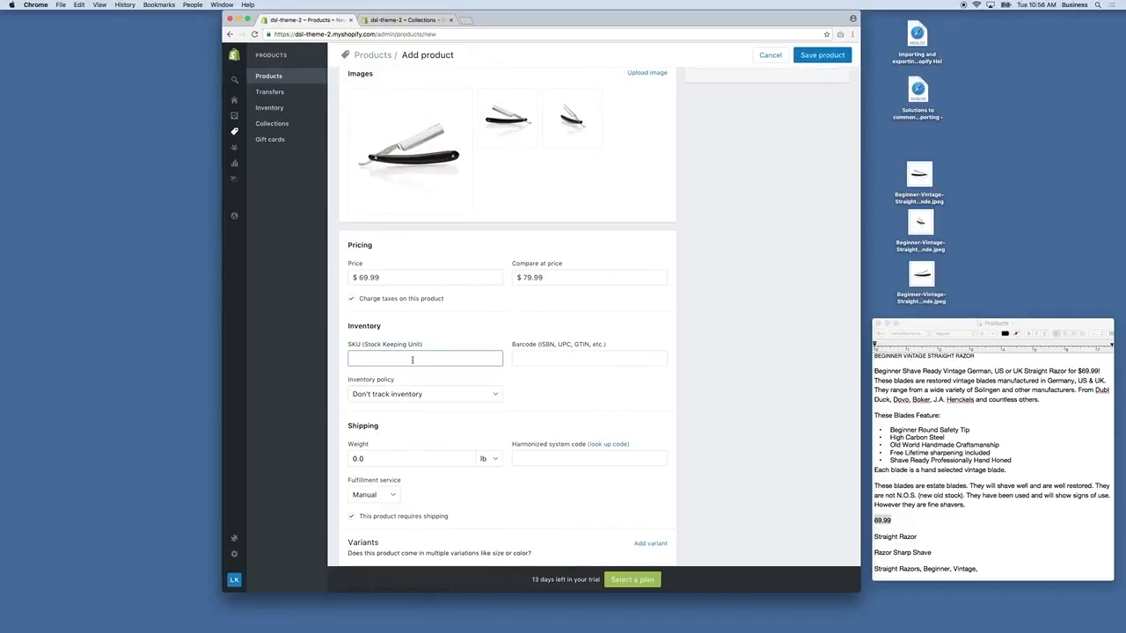
scroll(411, 360, down, 2)
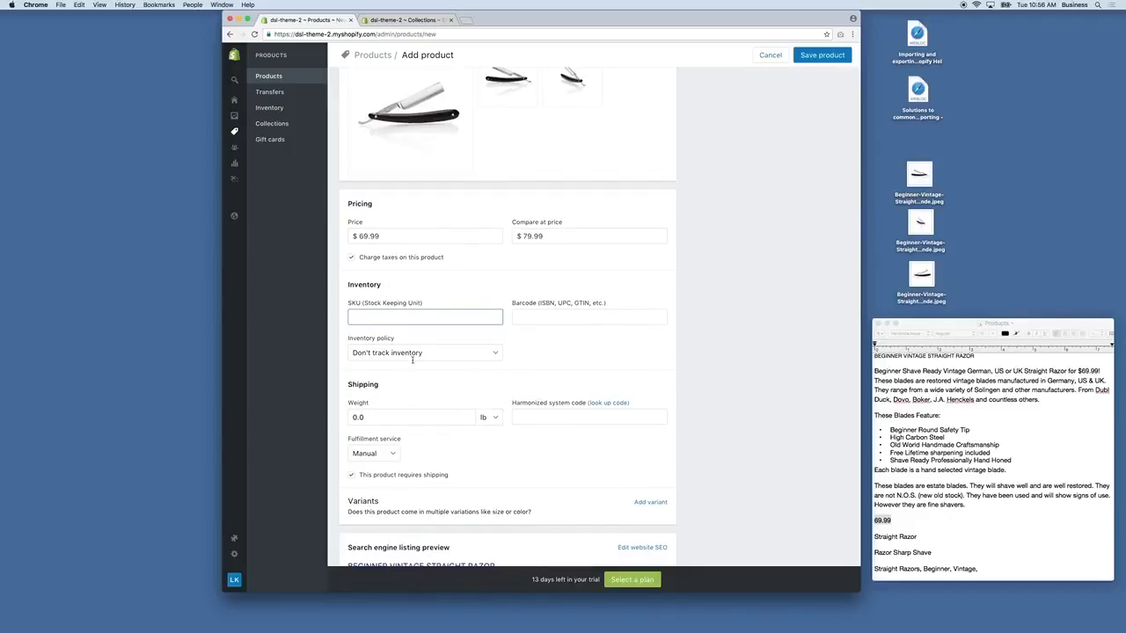
scroll(412, 360, up, 10)
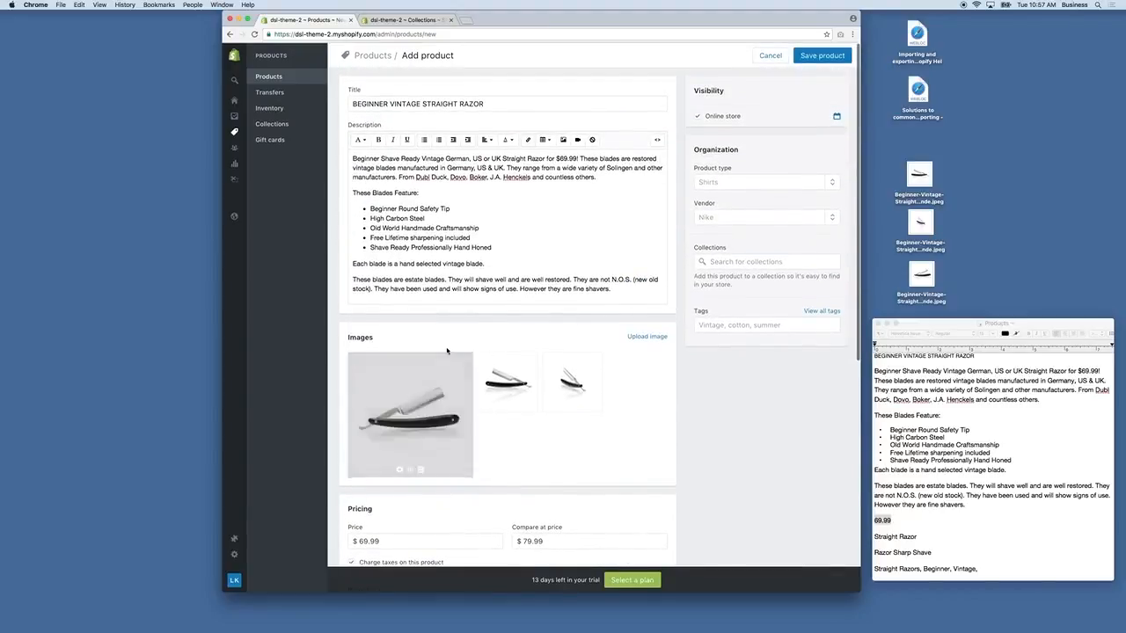
scroll(447, 351, down, 8)
text(BV-1)
click(570, 404)
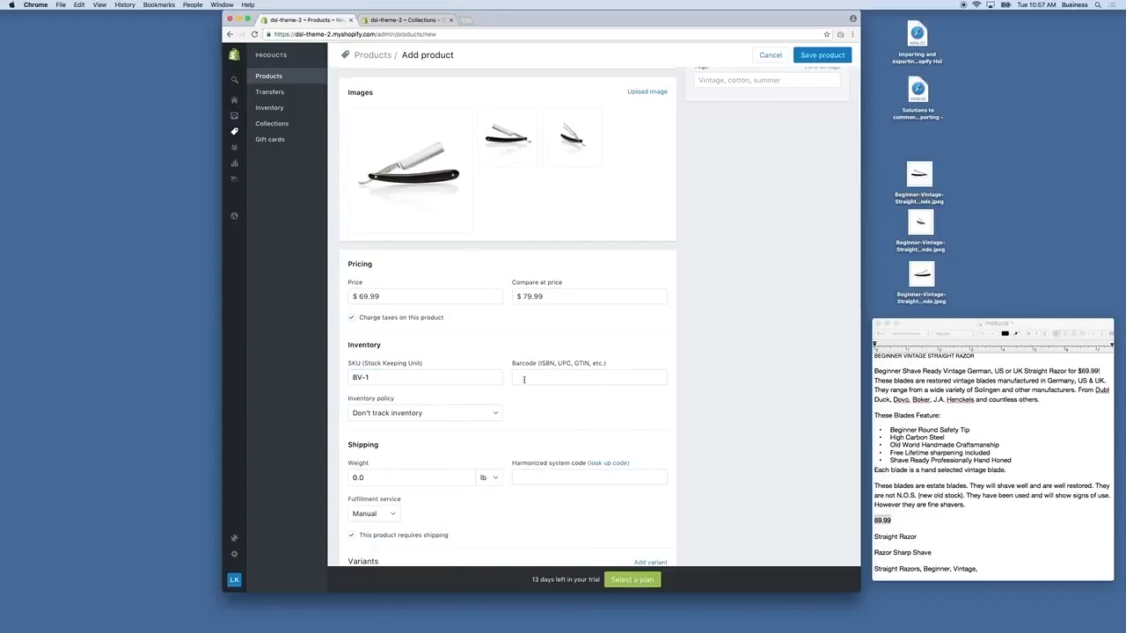
Have Shopify track the product's inventory with a quantity of 20, and allow customers to purchase it when it's out of stock.
scroll(610, 380, down, 2)
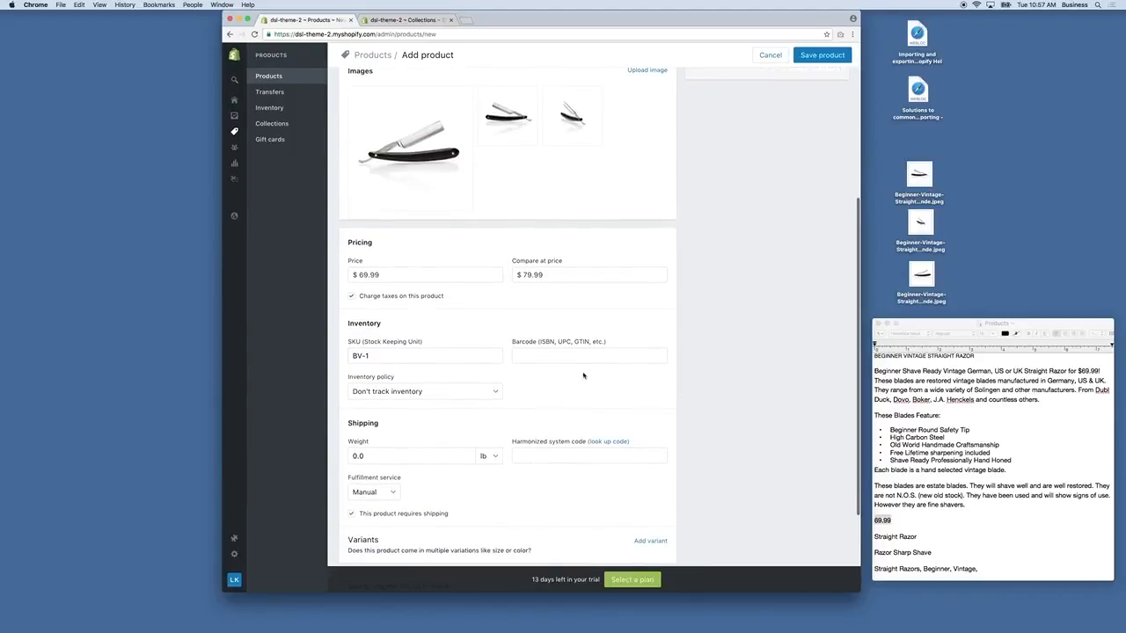
scroll(575, 360, down, 1)
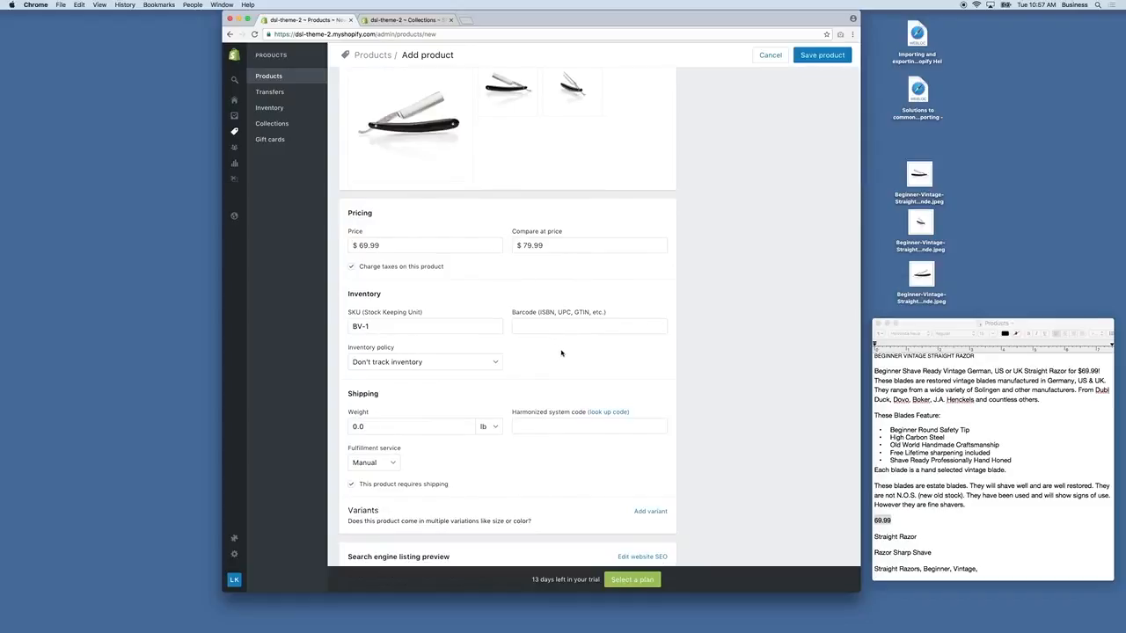
scroll(561, 353, down, 1)
scroll(563, 348, down, 1)
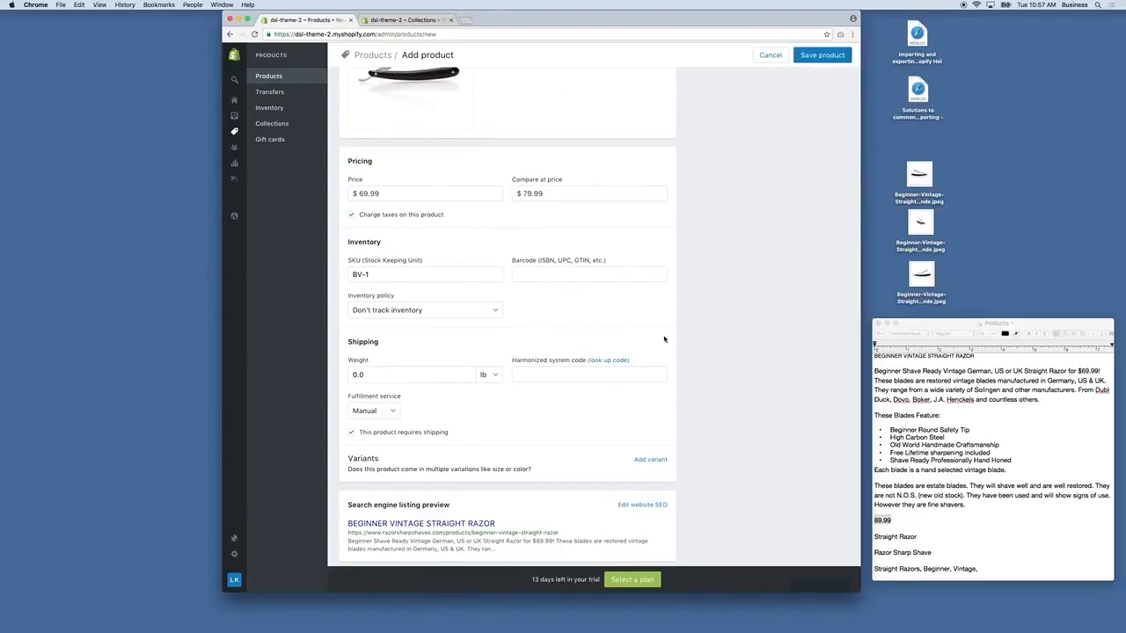
scroll(578, 337, down, 1)
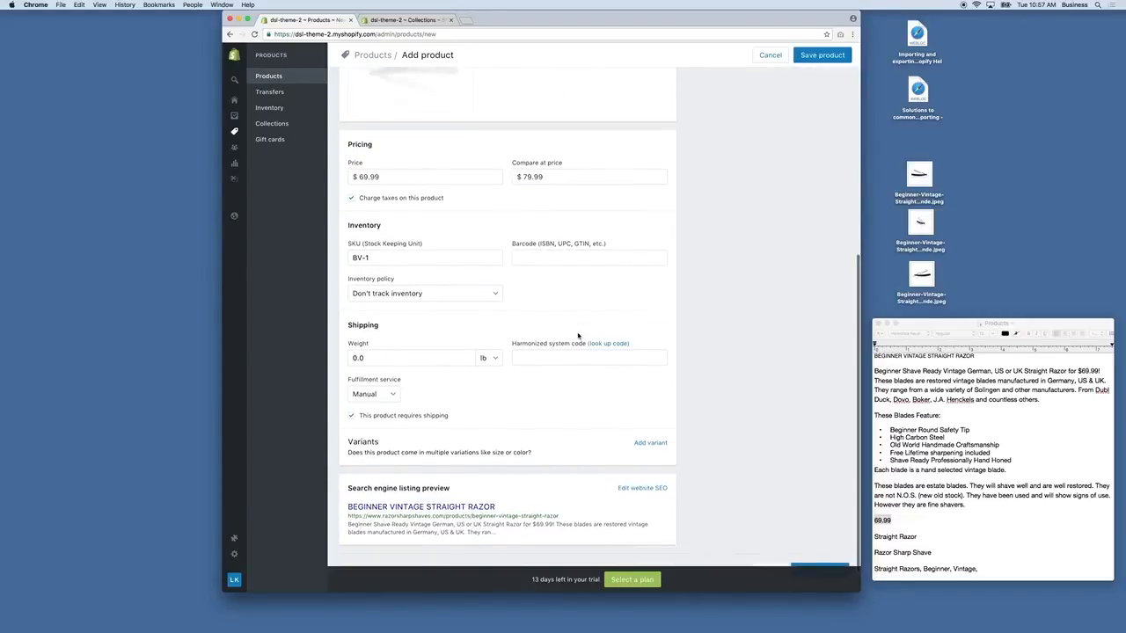
click(428, 289)
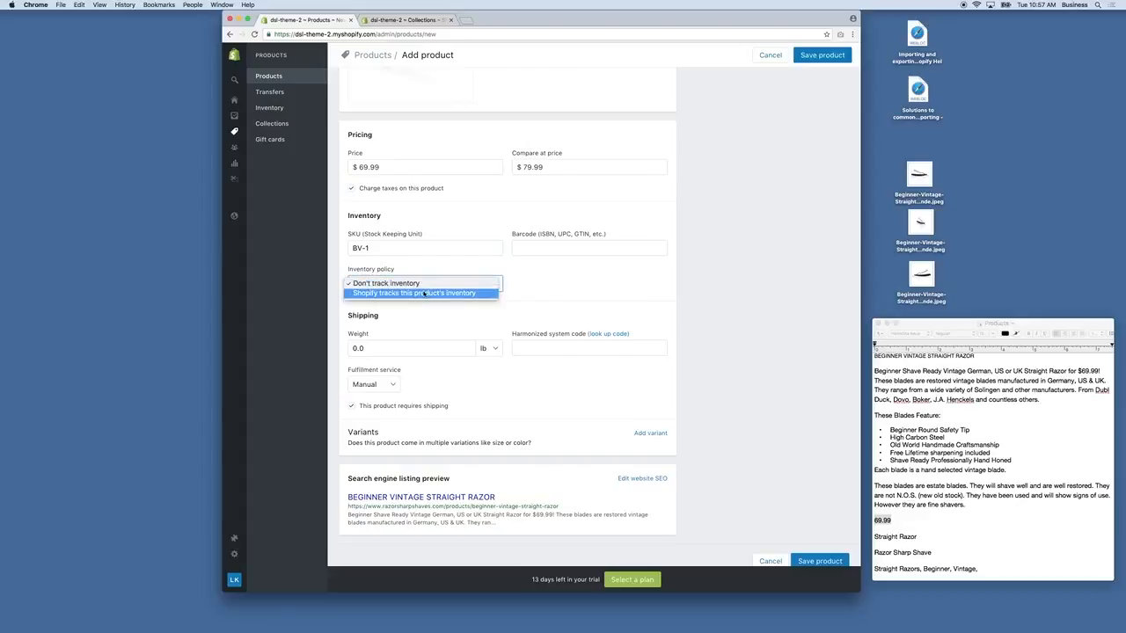
click(425, 293)
click(534, 286)
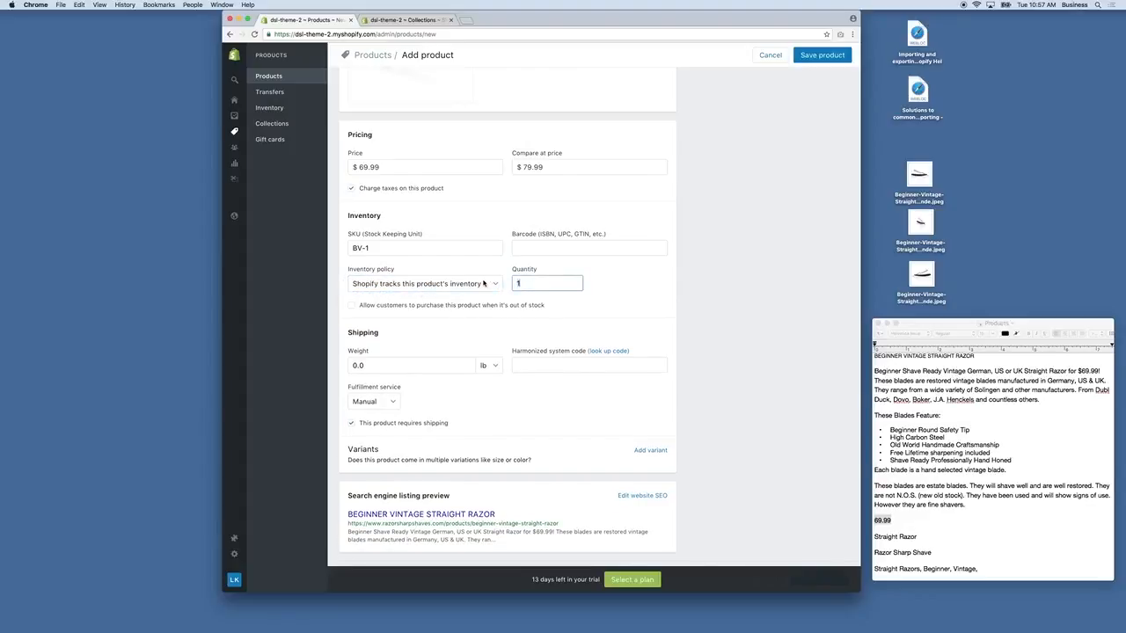
text(20)
click(523, 319)
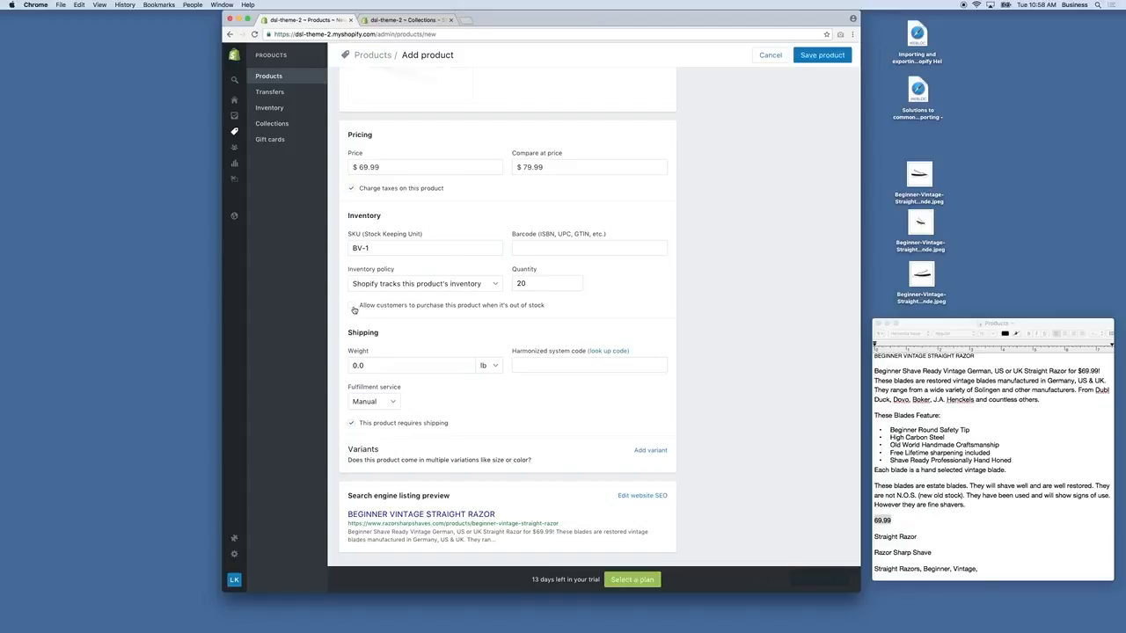
click(352, 308)
Set the product's shipping weight to .5 lb and choose Manual as the fulfillment service.
scroll(453, 329, down, 1)
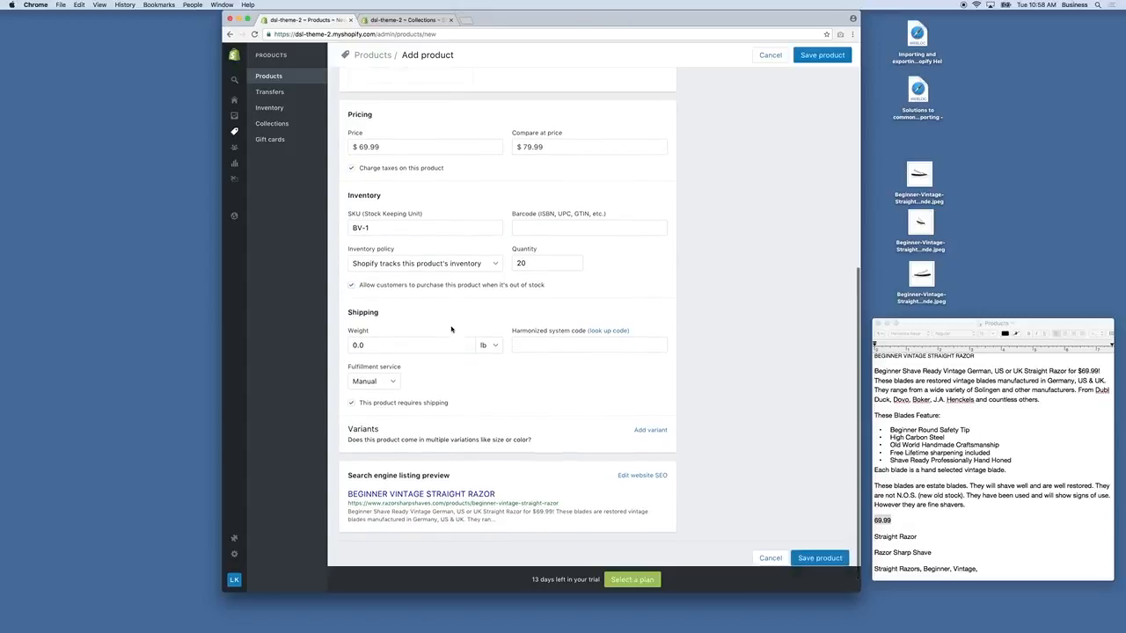
scroll(472, 330, down, 1)
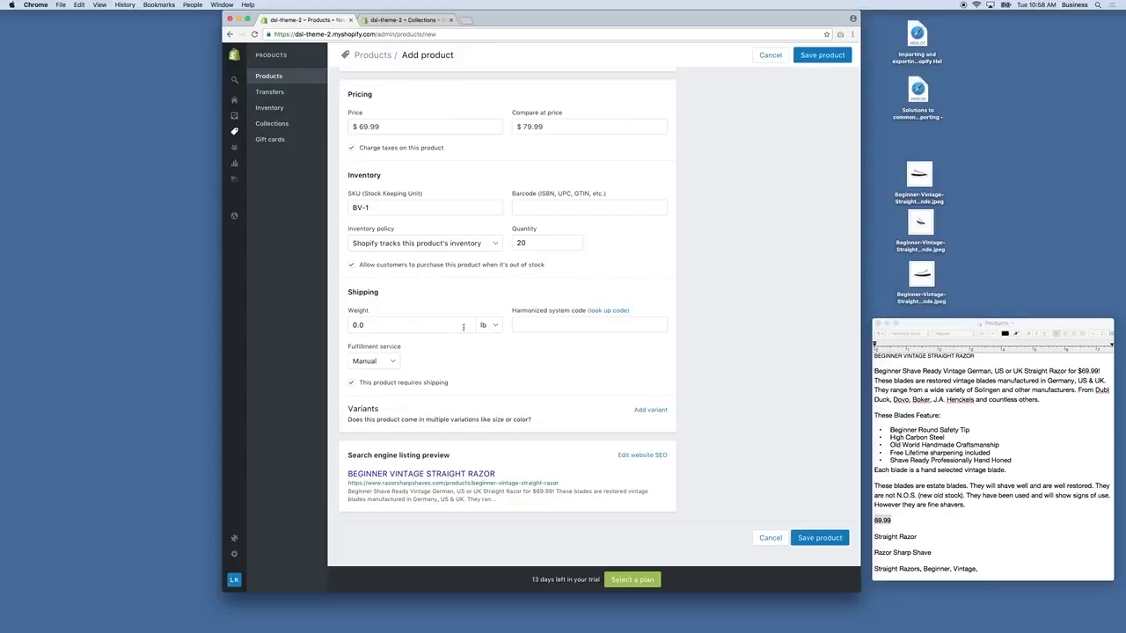
drag(469, 328, 369, 323)
text(.5)
click(457, 365)
click(387, 362)
click(387, 361)
Open the website SEO details of the product's search engine listing for editing.
click(642, 456)
scroll(666, 453, down, 2)
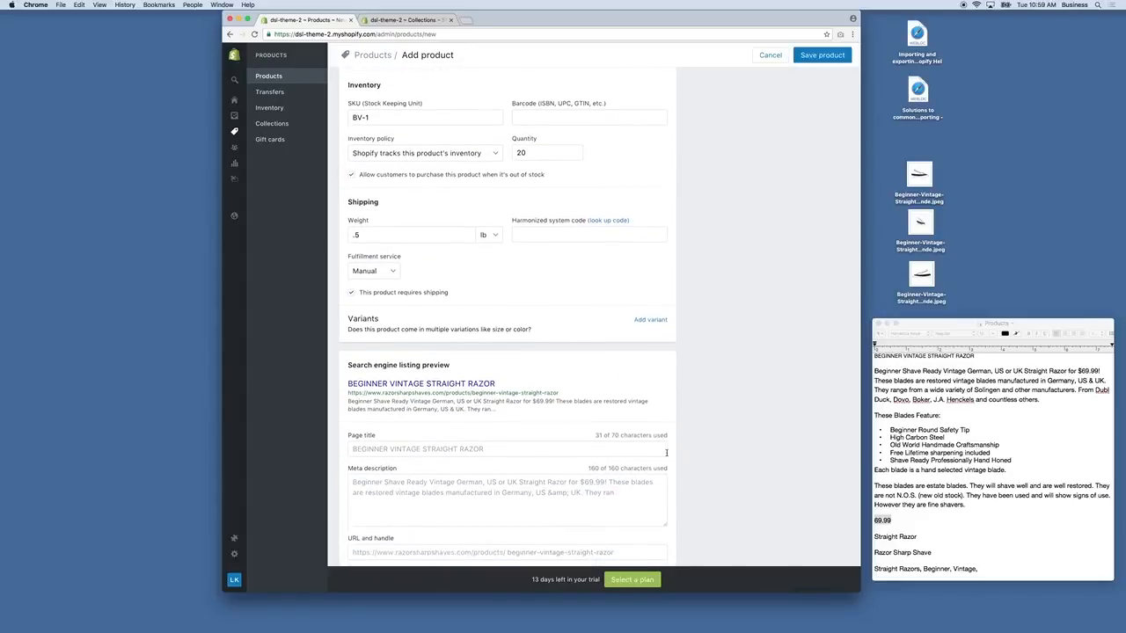
scroll(666, 453, down, 1)
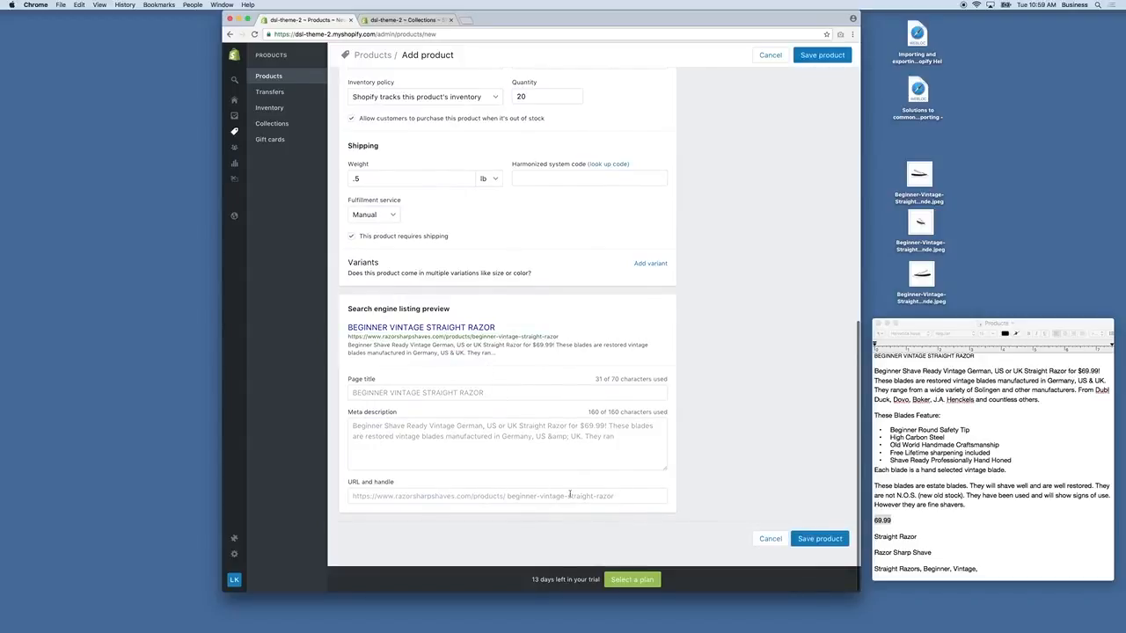
Set the search listing's page title to "Buy Vintage Straight Razor Online - BEGINNER VINTAGE STRAIGHT RAZOR".
click(503, 393)
click(345, 394)
click(355, 392)
text(Buy )
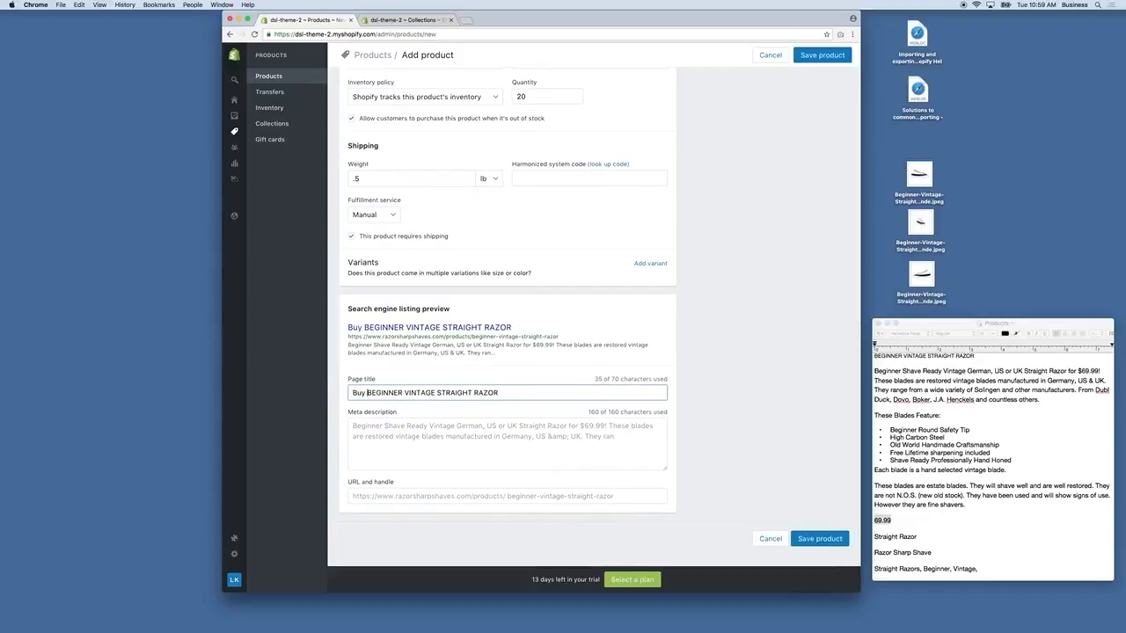
text(Bintage Sr)
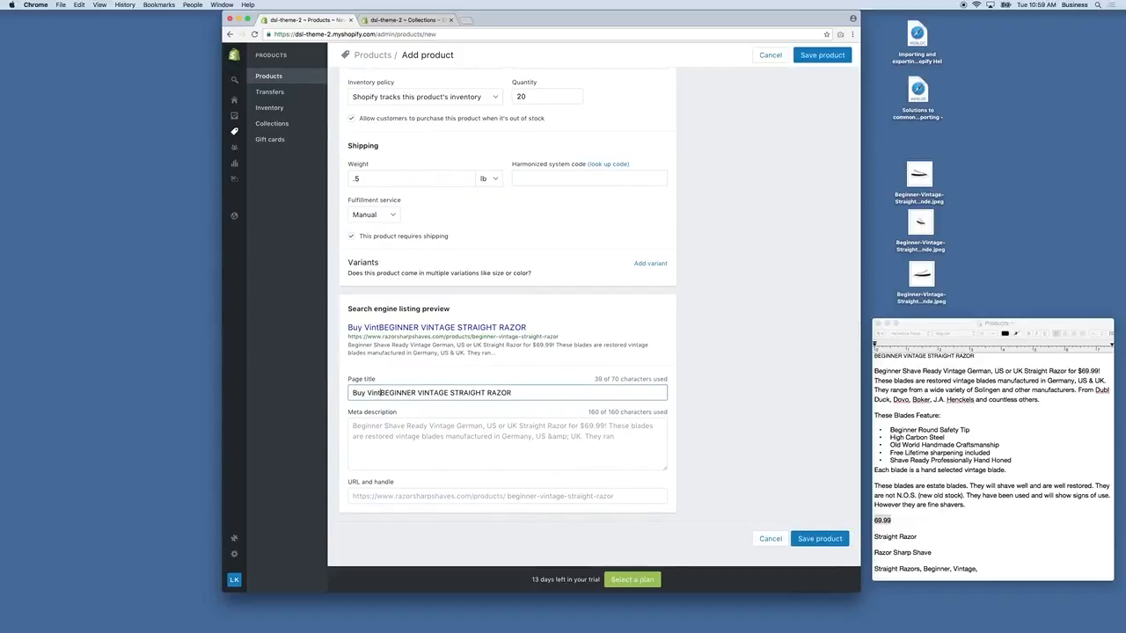
text(raigh)
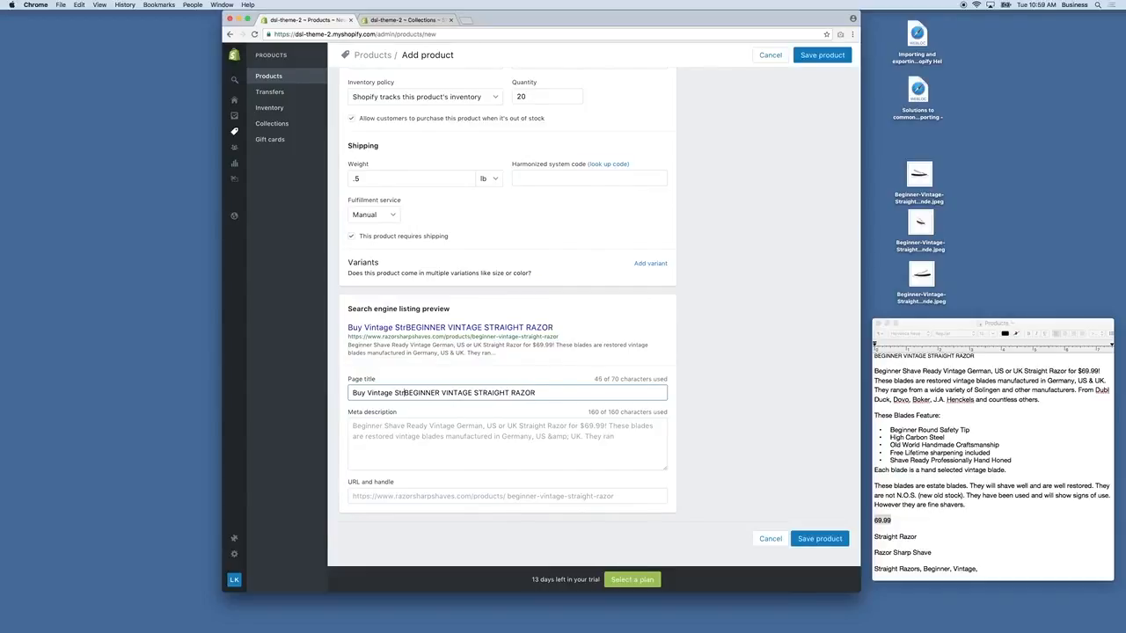
text(t Razor On)
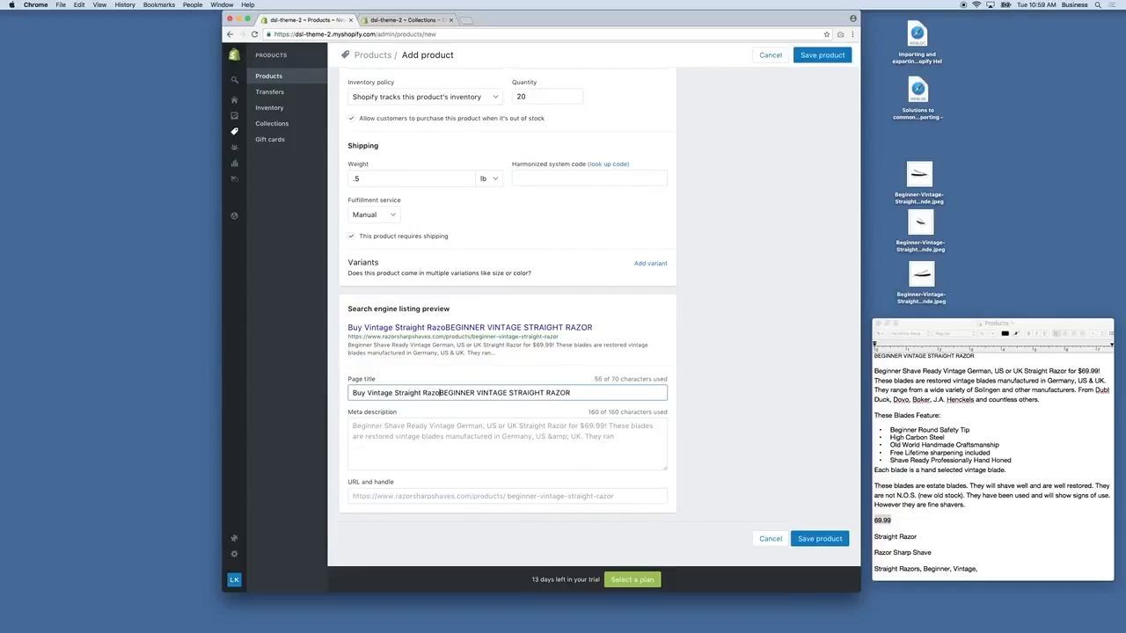
text(line -)
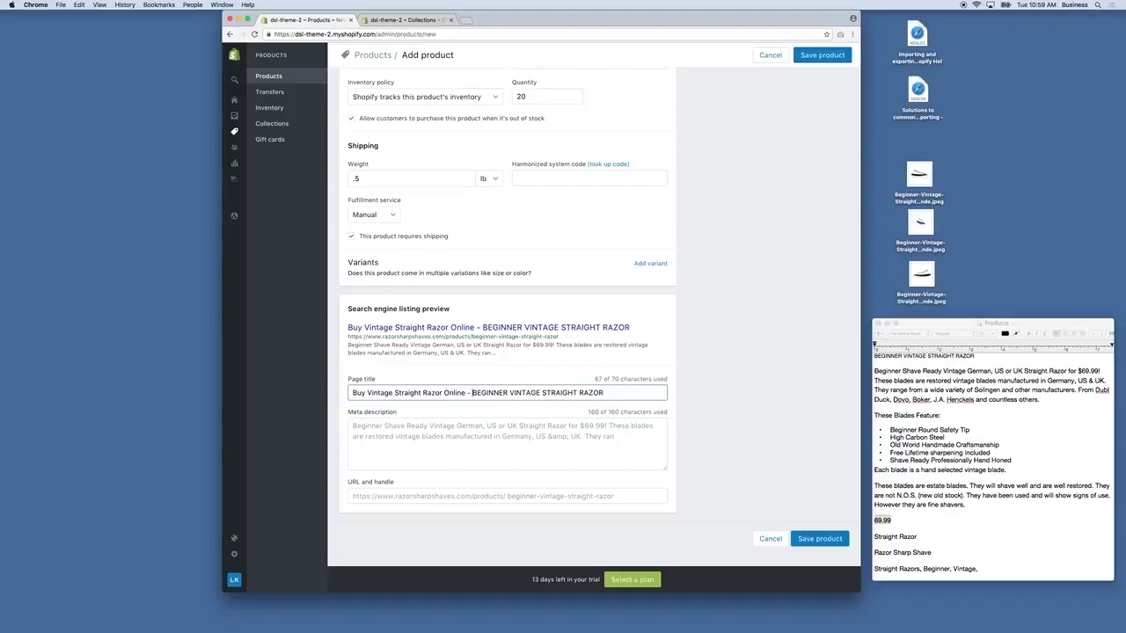
scroll(518, 387, up, 1)
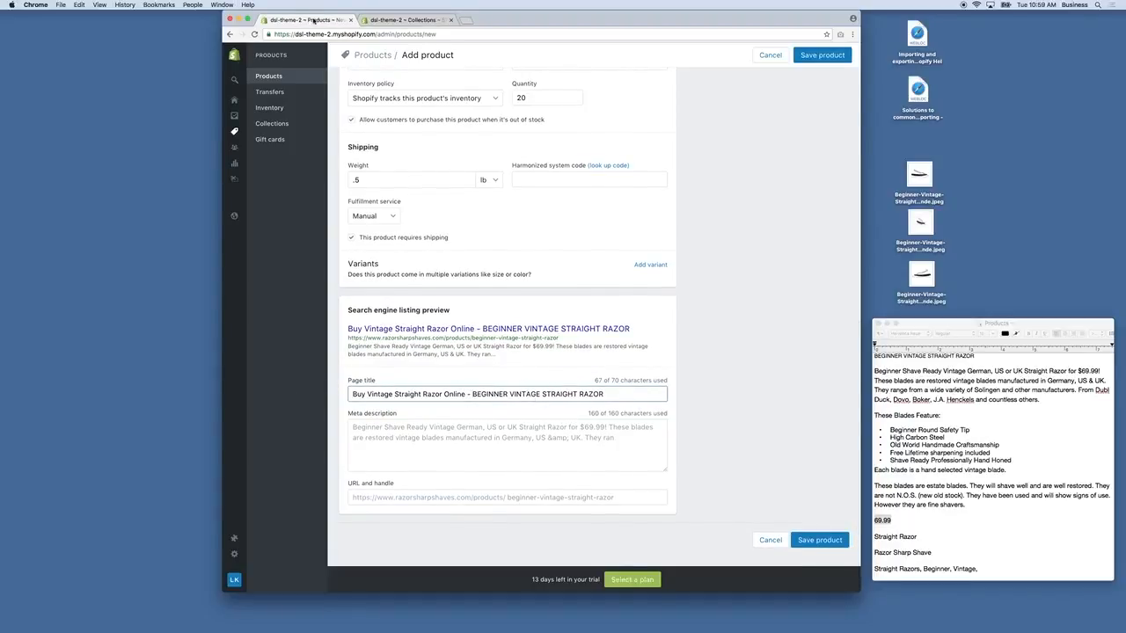
Review the meta description text in the product's search engine listing.
click(357, 422)
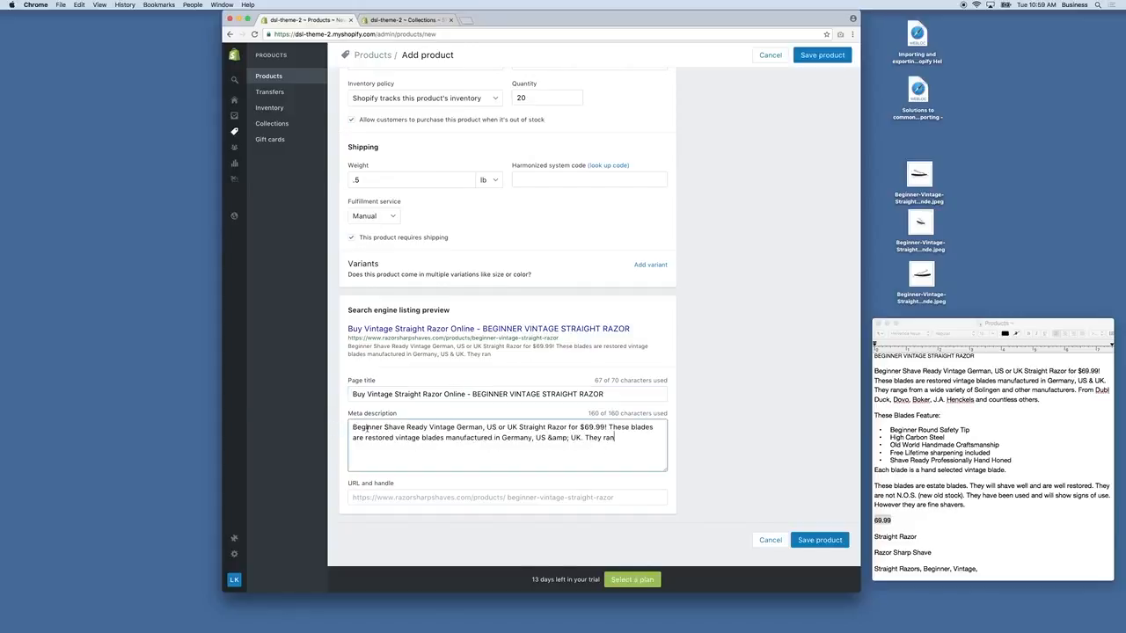
click(622, 442)
scroll(621, 443, down, 1)
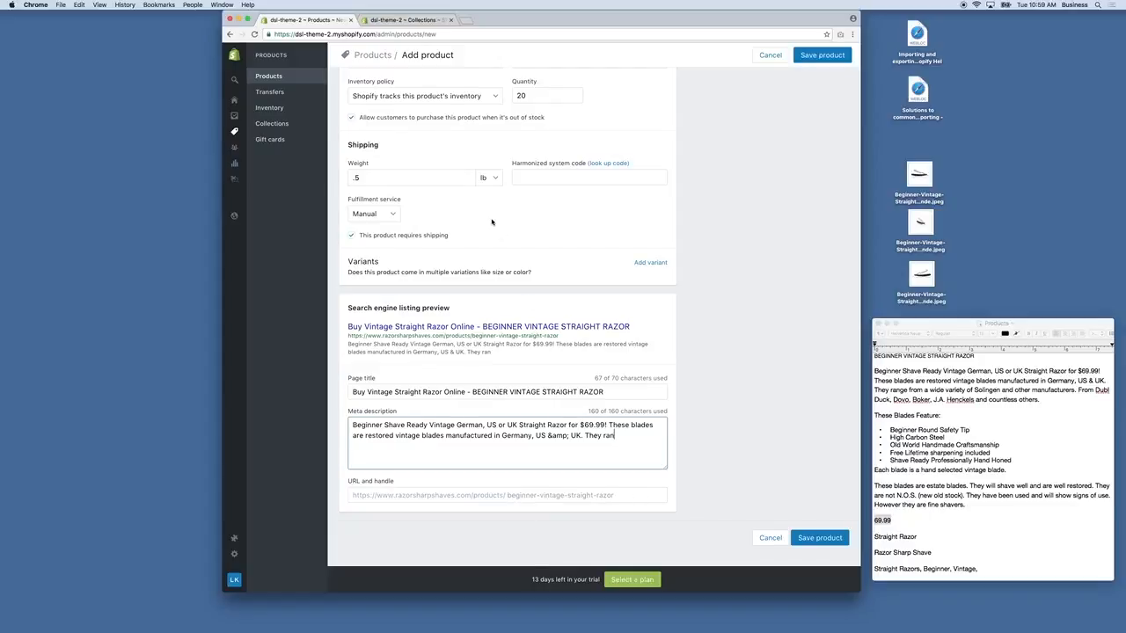
Compare the product title with the URL handle and try appending -1 to the handle.
scroll(492, 222, up, 10)
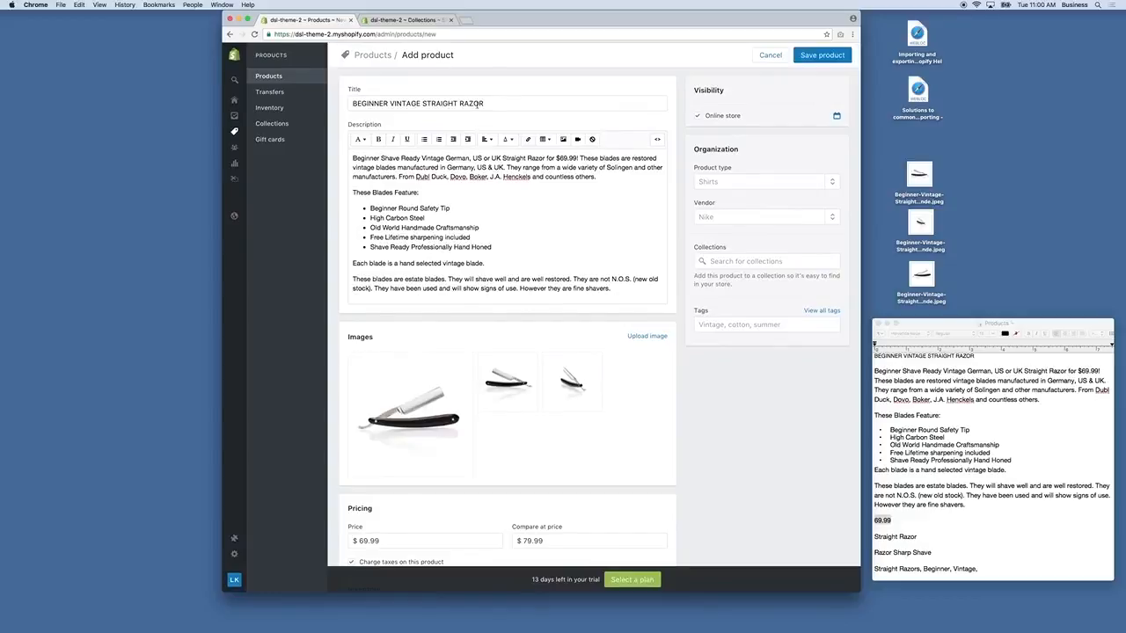
scroll(559, 333, down, 15)
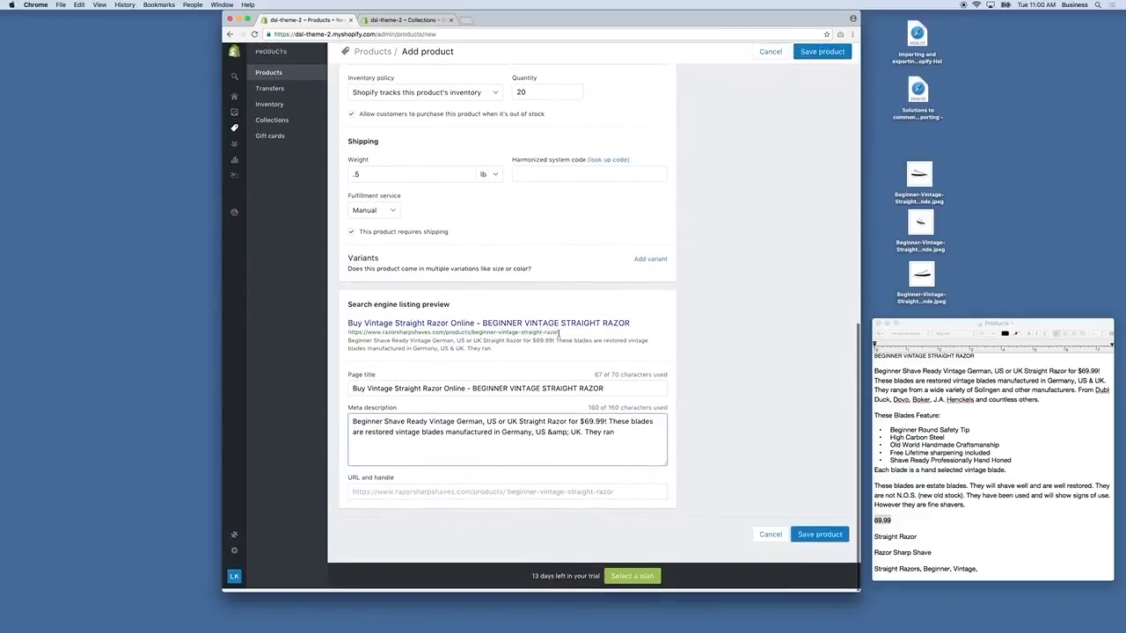
click(621, 495)
text(-1)
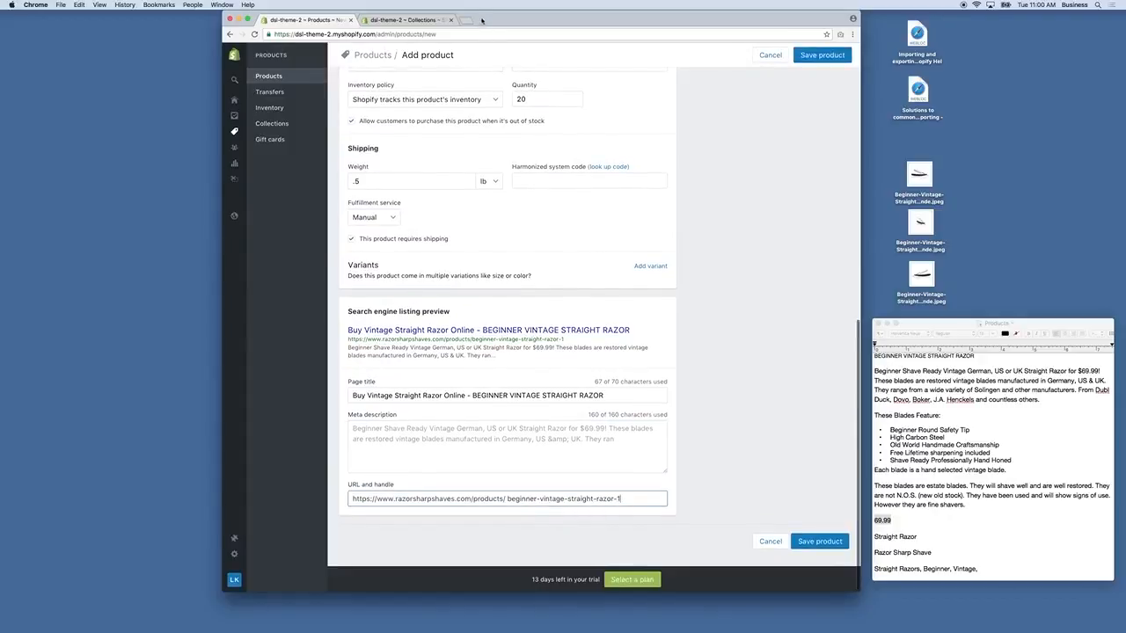
scroll(614, 344, down, 1)
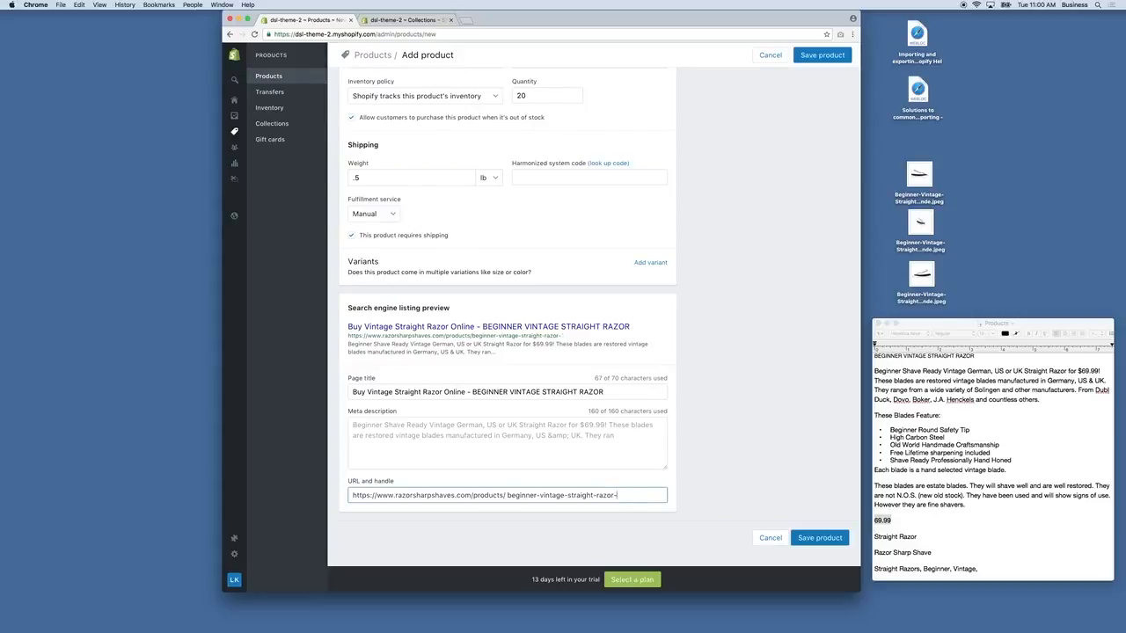
click(733, 500)
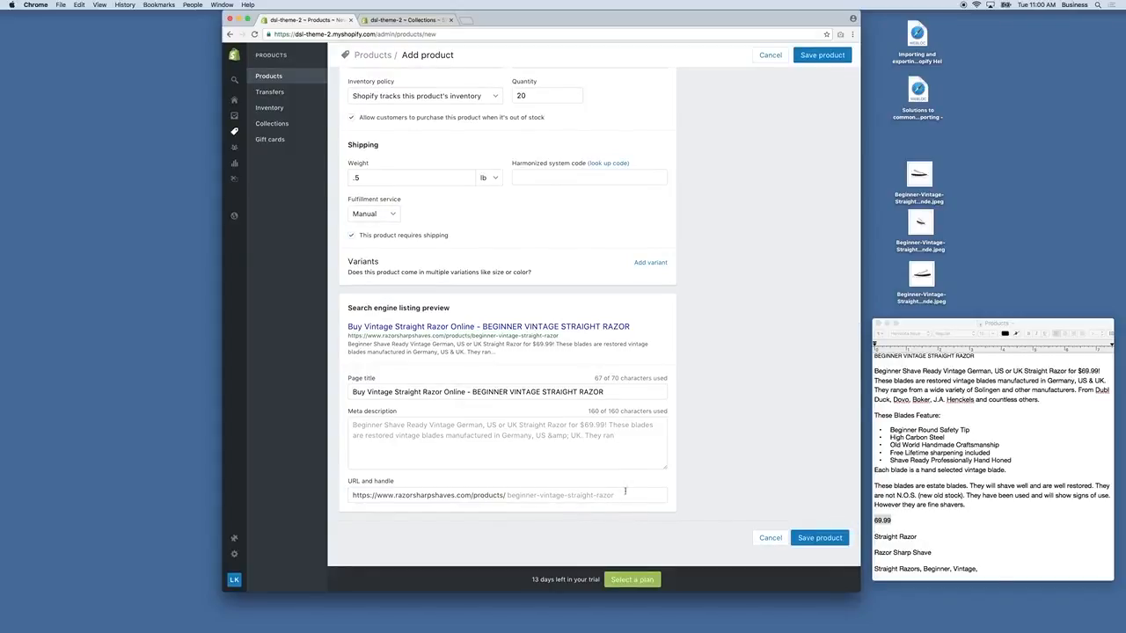
Set the product type to Straight Razor in the product's organization details.
scroll(641, 252, up, 10)
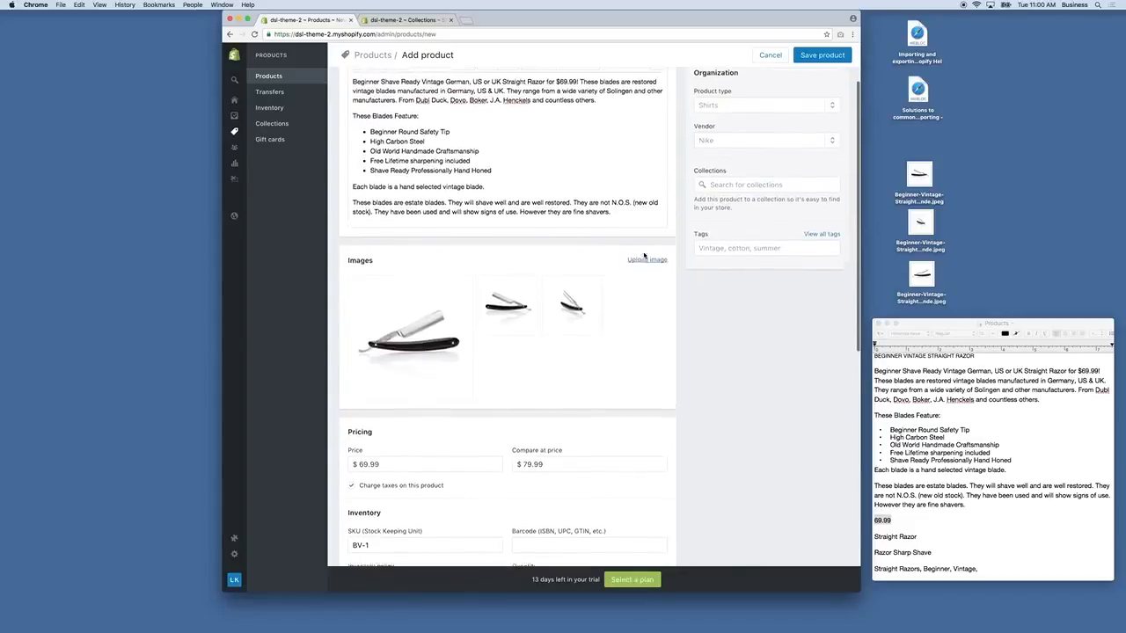
scroll(644, 255, up, 2)
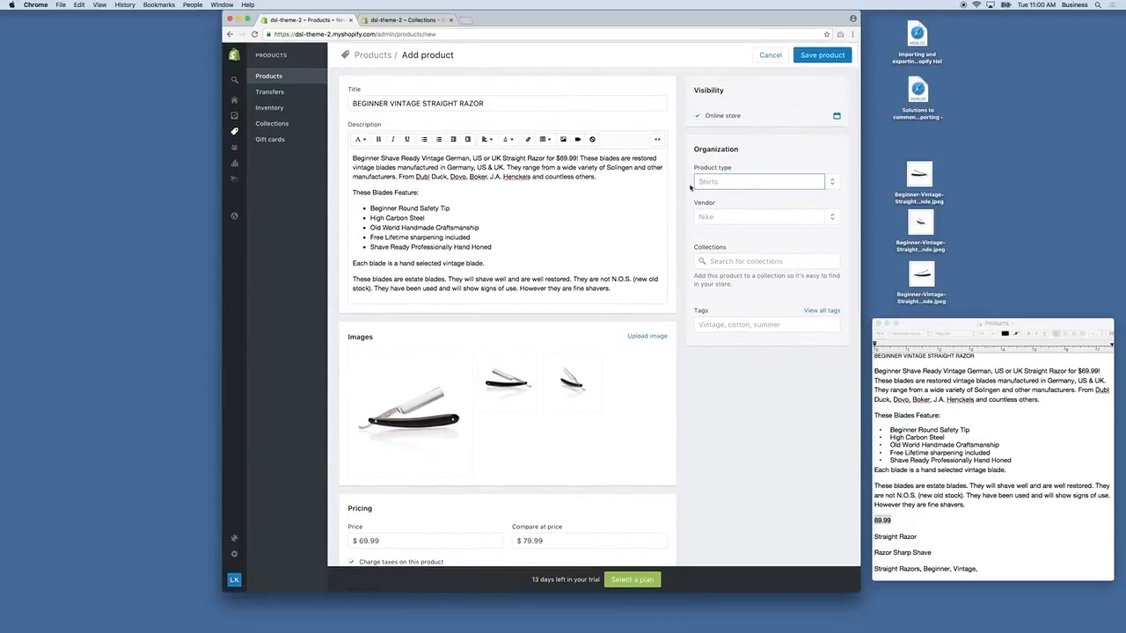
click(717, 184)
text(Strai)
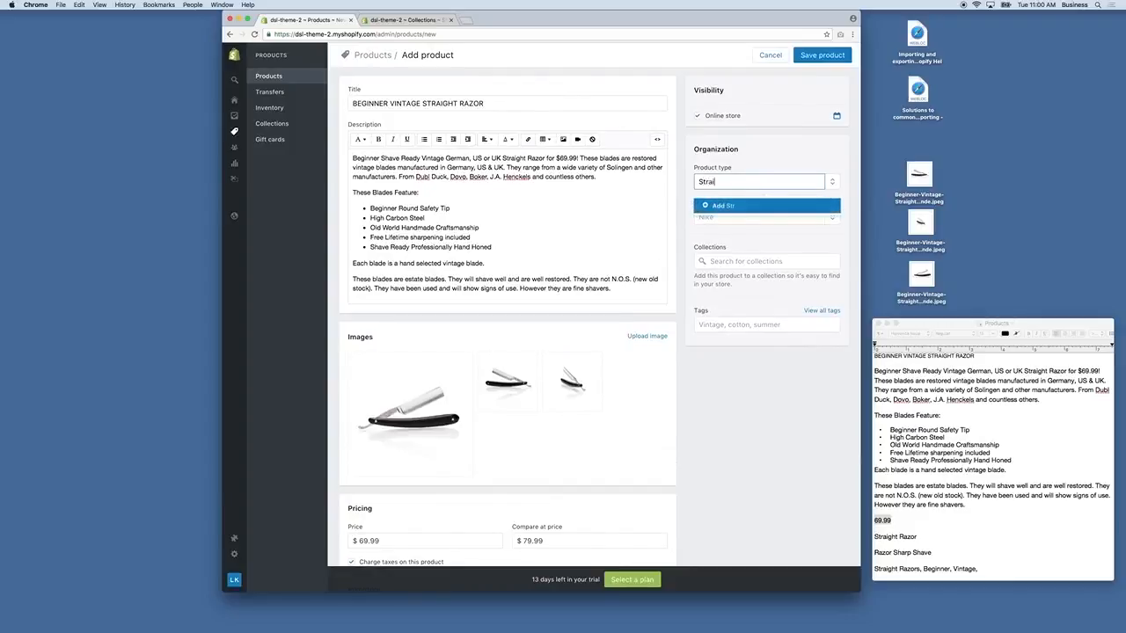
text(ght Razor)
key(Return)
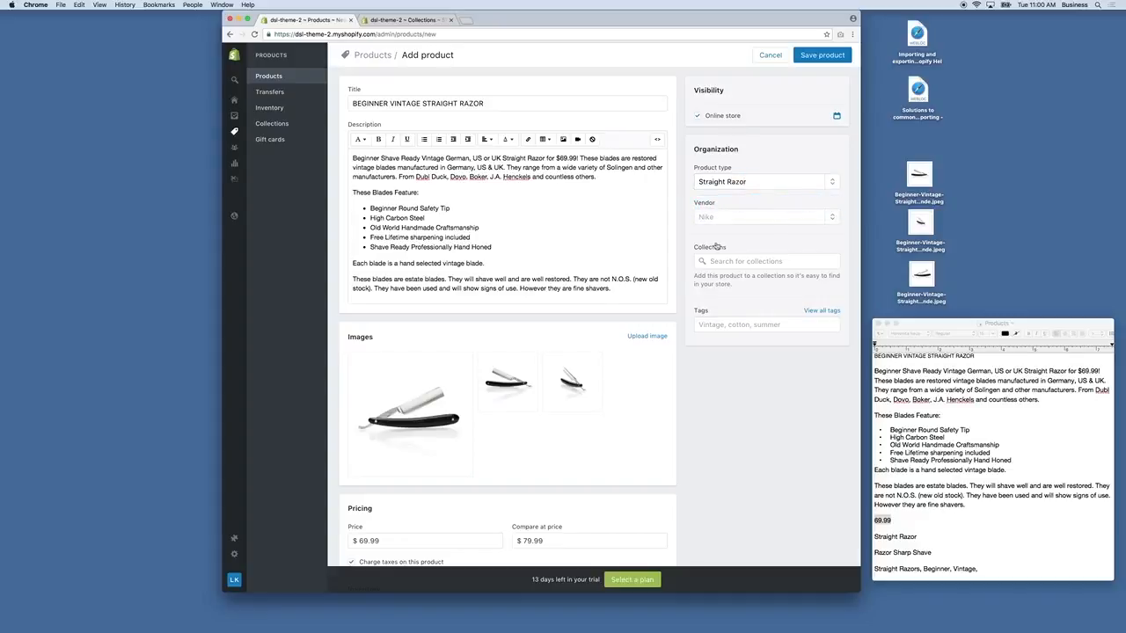
Copy the vendor name from the Products text document and complete it as Razor Sharp Shaves in the product's vendor field.
click(725, 217)
click(943, 556)
drag(931, 553, 873, 553)
key(super+c)
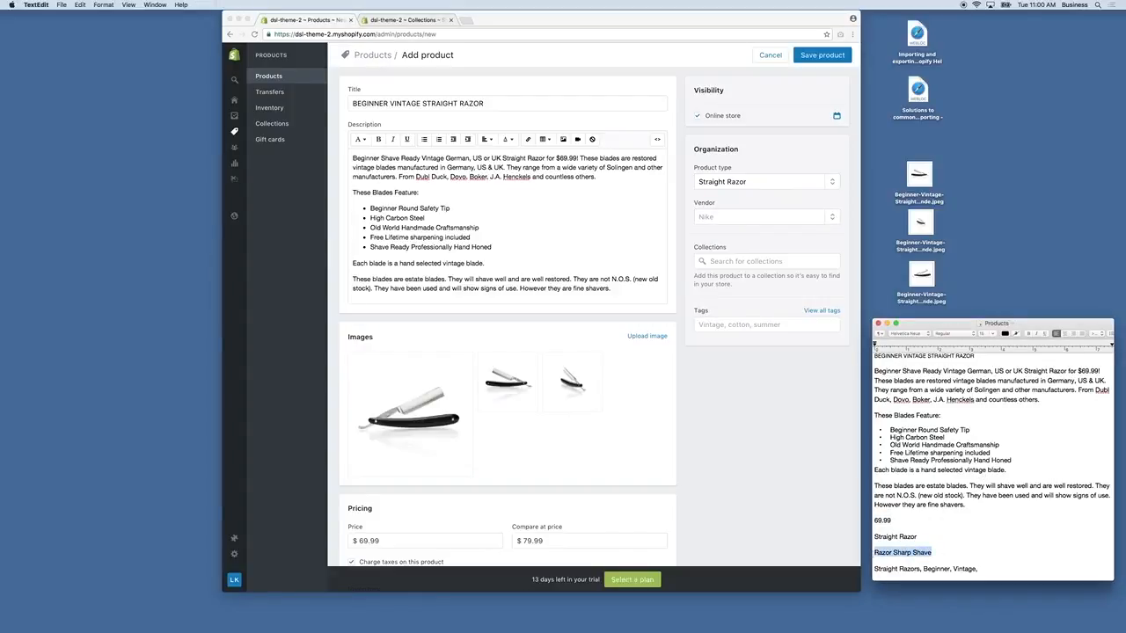
click(737, 252)
key(super+v)
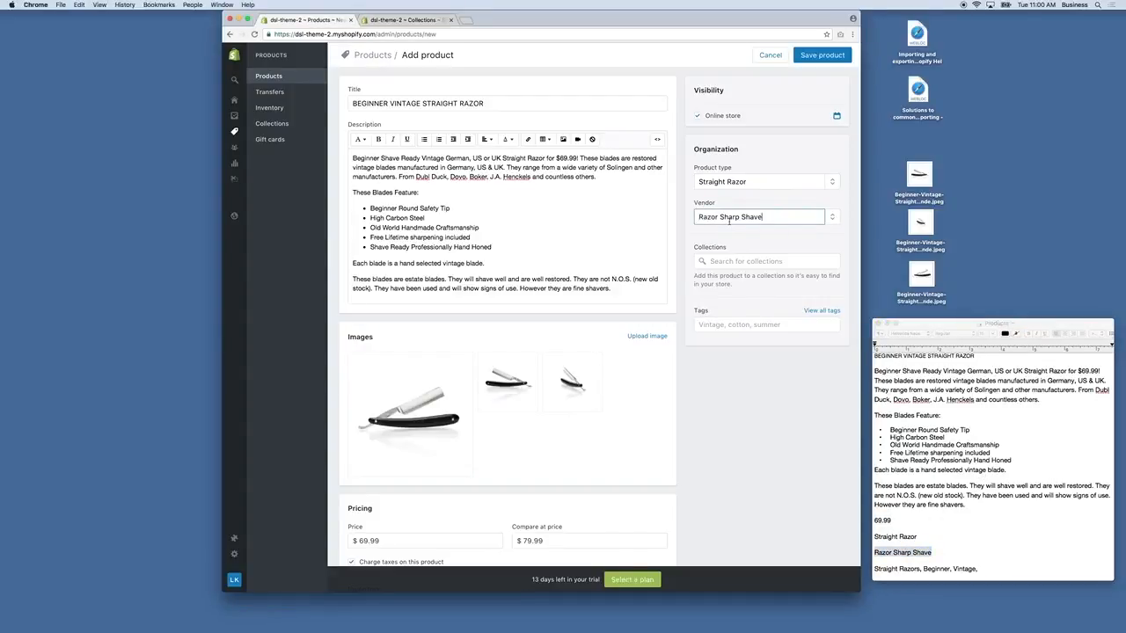
text(s)
click(751, 262)
click(757, 240)
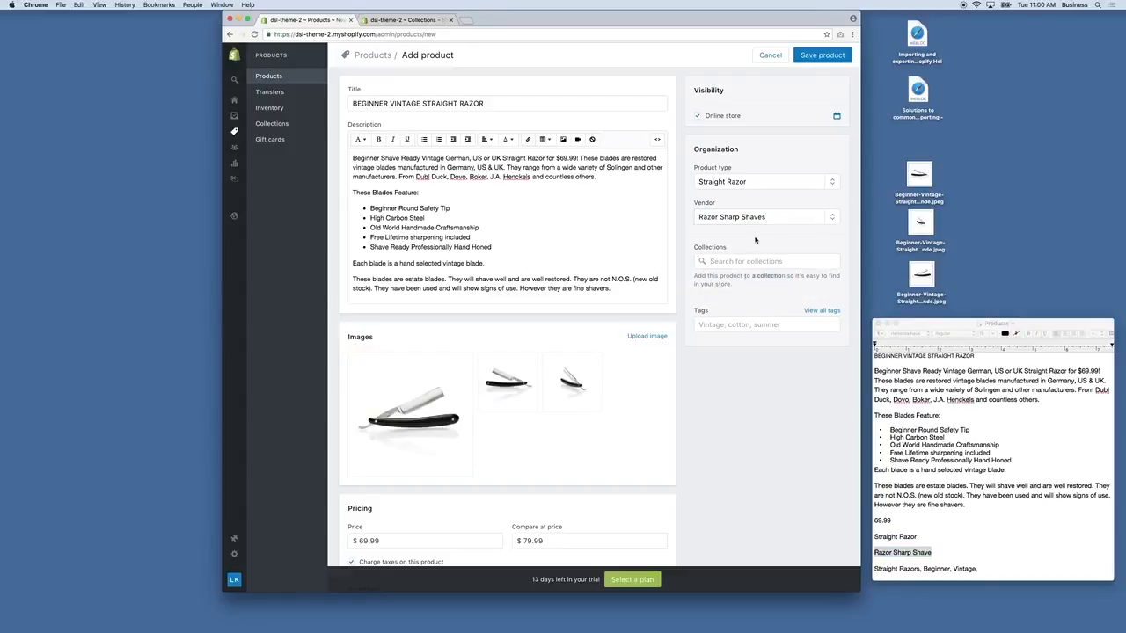
Check the conditions of the store's existing collections and add the product to the Best Sellers collection.
click(374, 19)
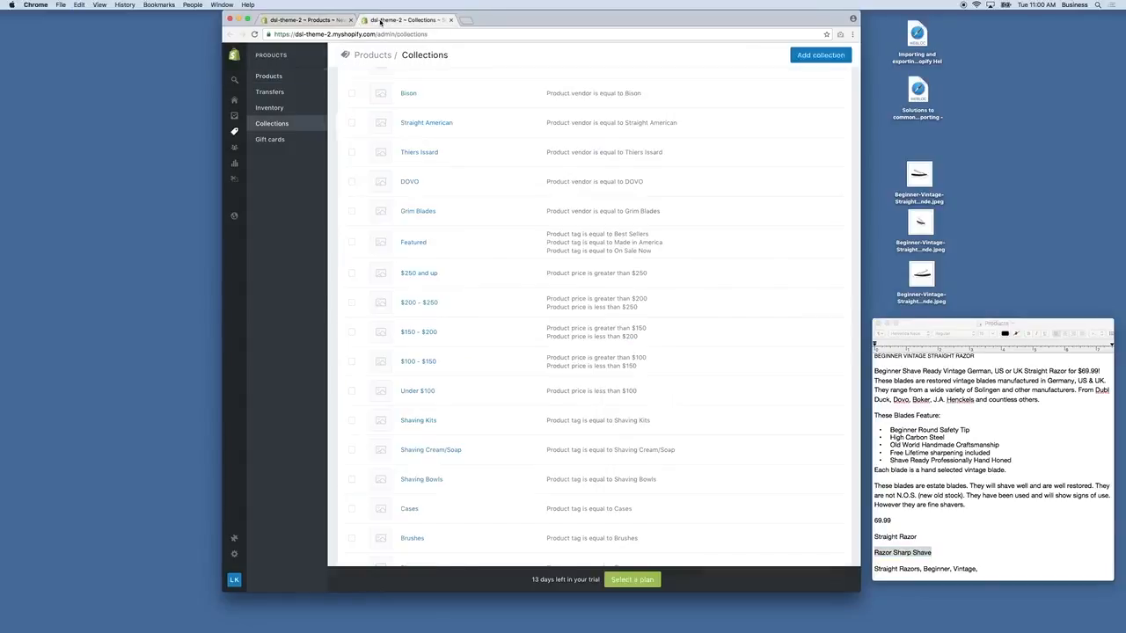
scroll(470, 340, down, 5)
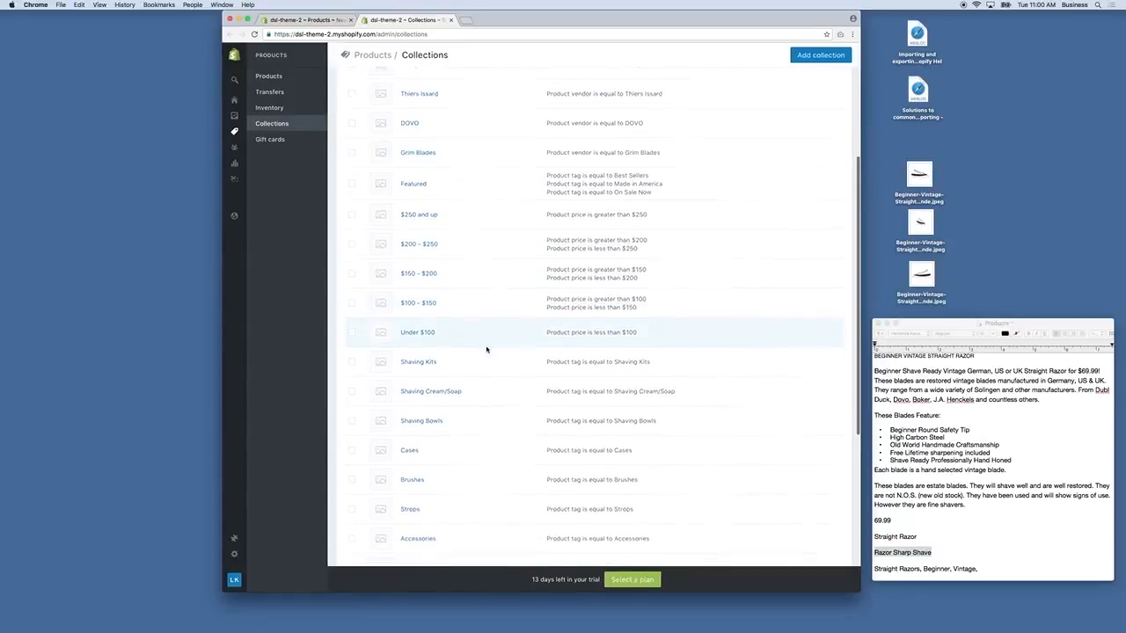
scroll(541, 466, down, 1)
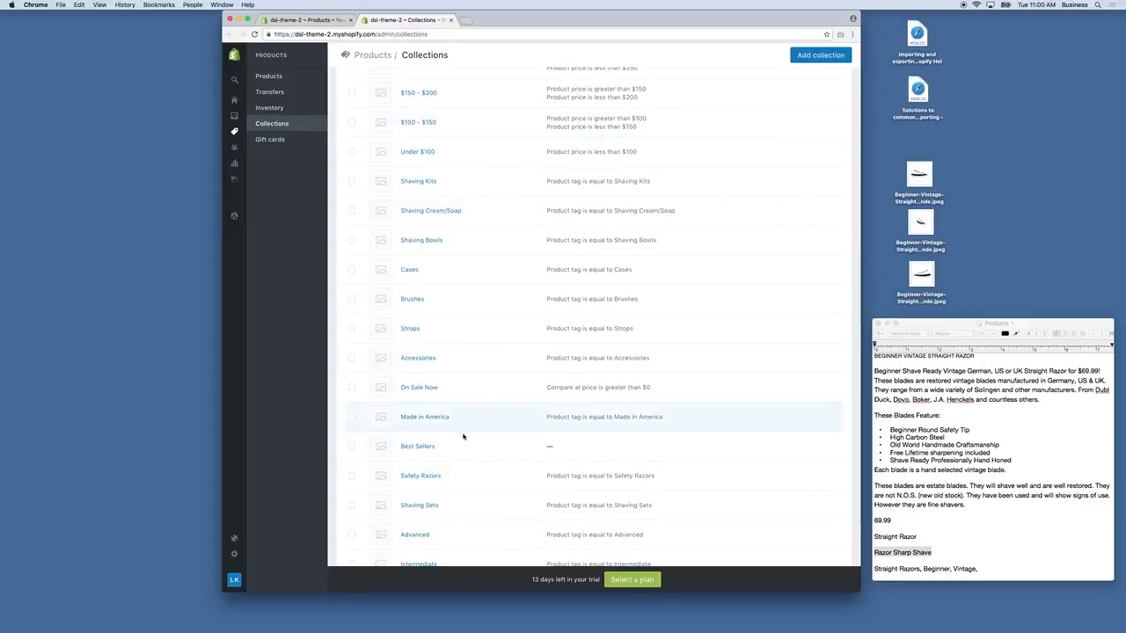
scroll(537, 372, down, 3)
scroll(568, 367, up, 10)
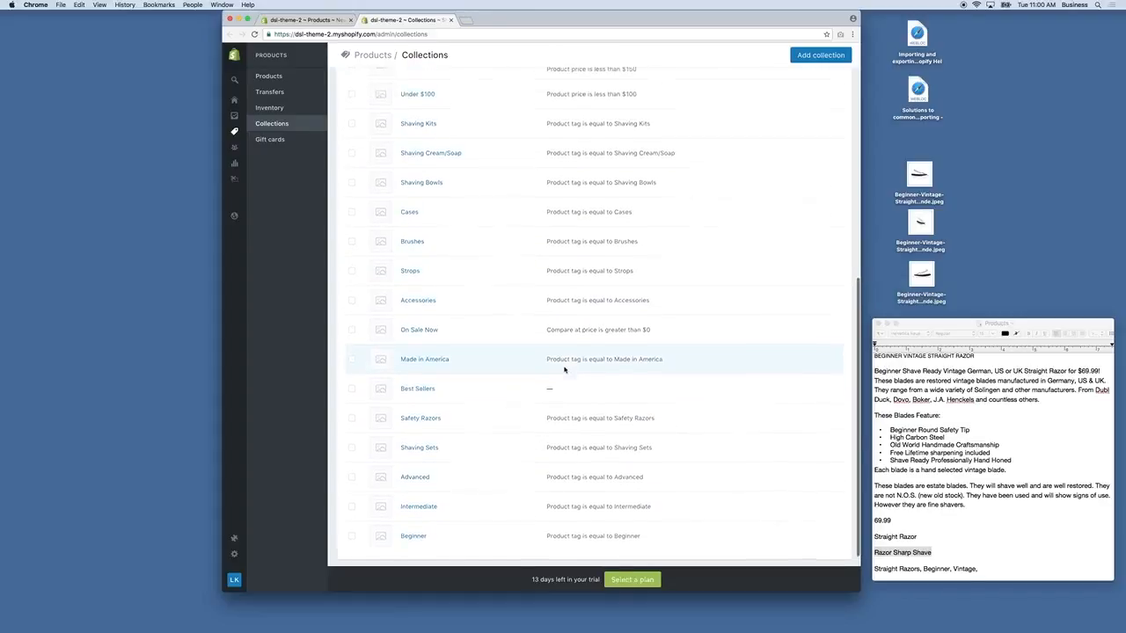
scroll(568, 107, up, 3)
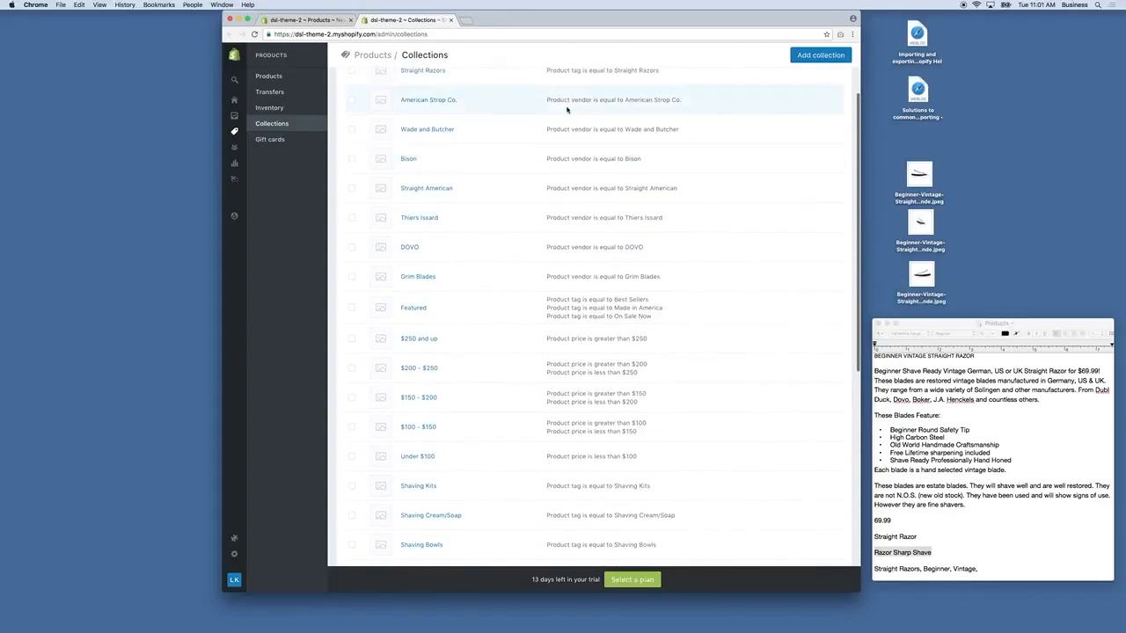
click(308, 21)
click(721, 260)
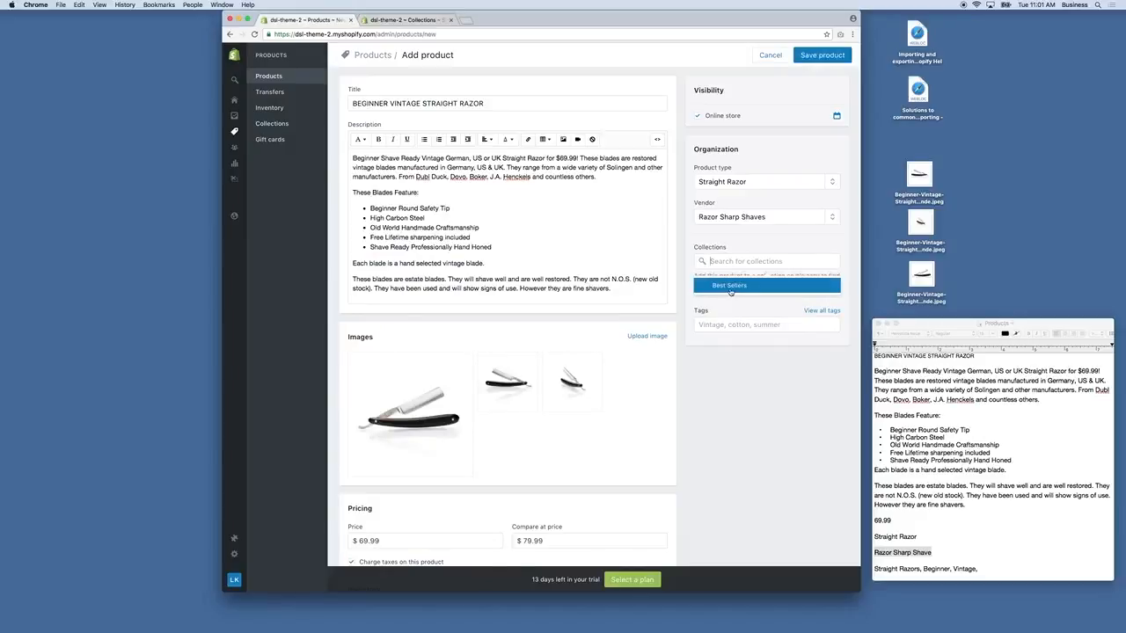
click(734, 282)
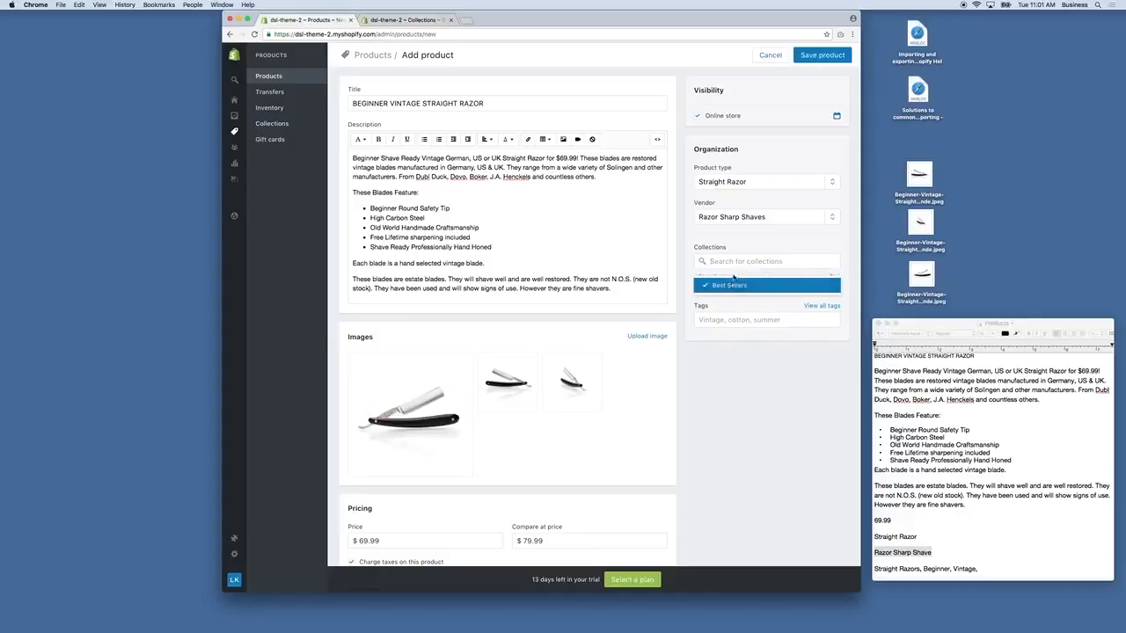
click(742, 245)
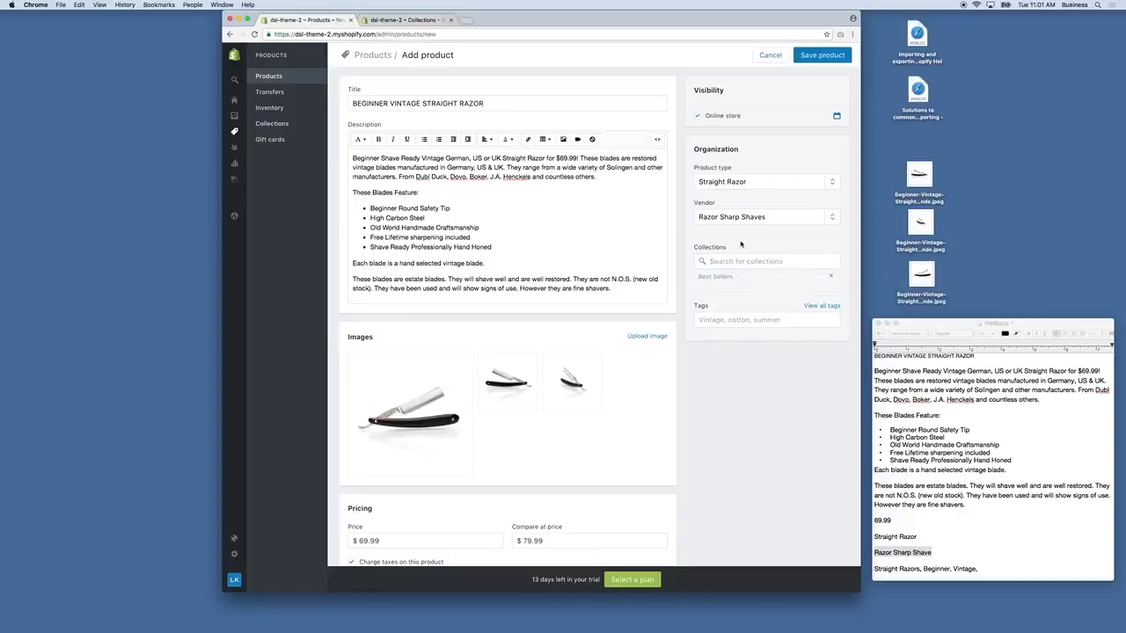
Copy the Beginner tag from the Beginner collection's condition and add it to the product's tags.
click(720, 322)
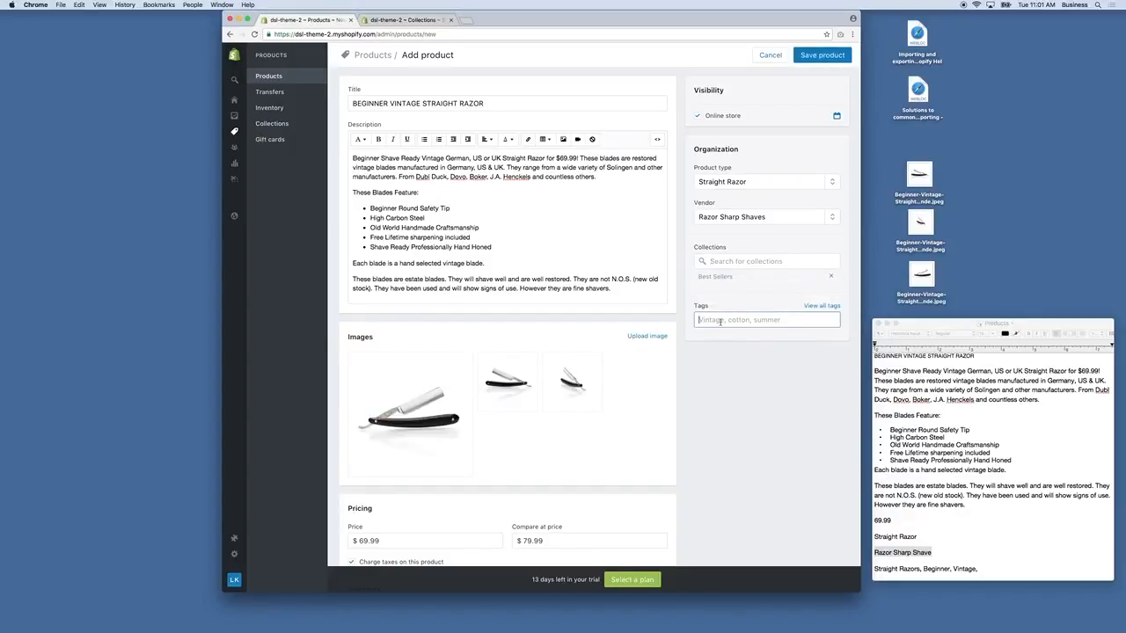
click(393, 20)
scroll(510, 269, down, 3)
scroll(511, 268, down, 5)
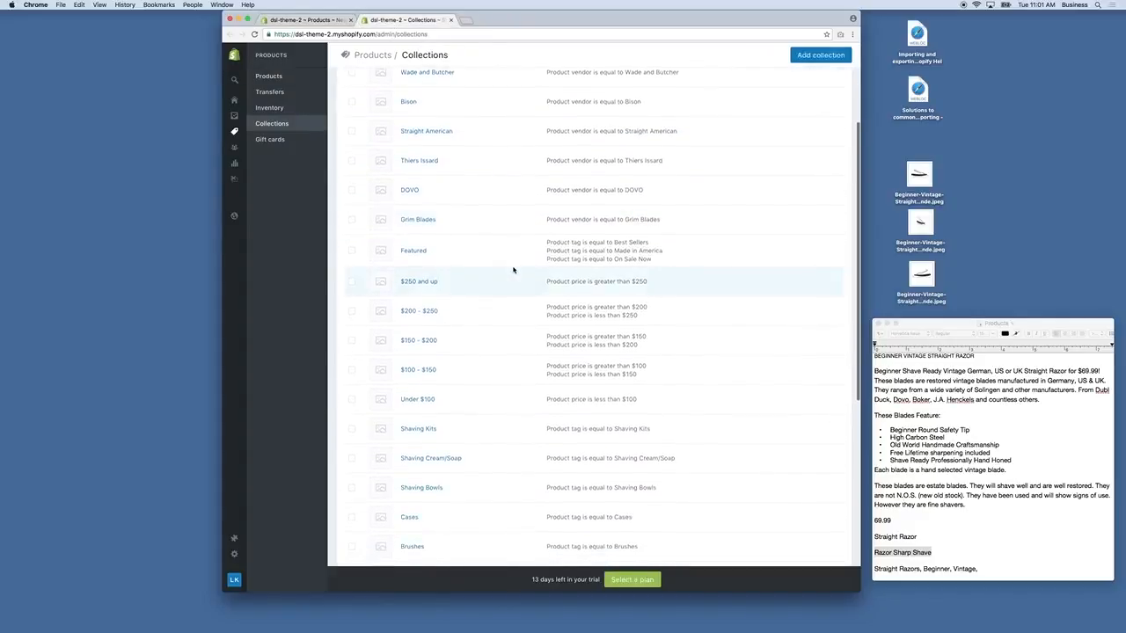
scroll(514, 271, down, 1)
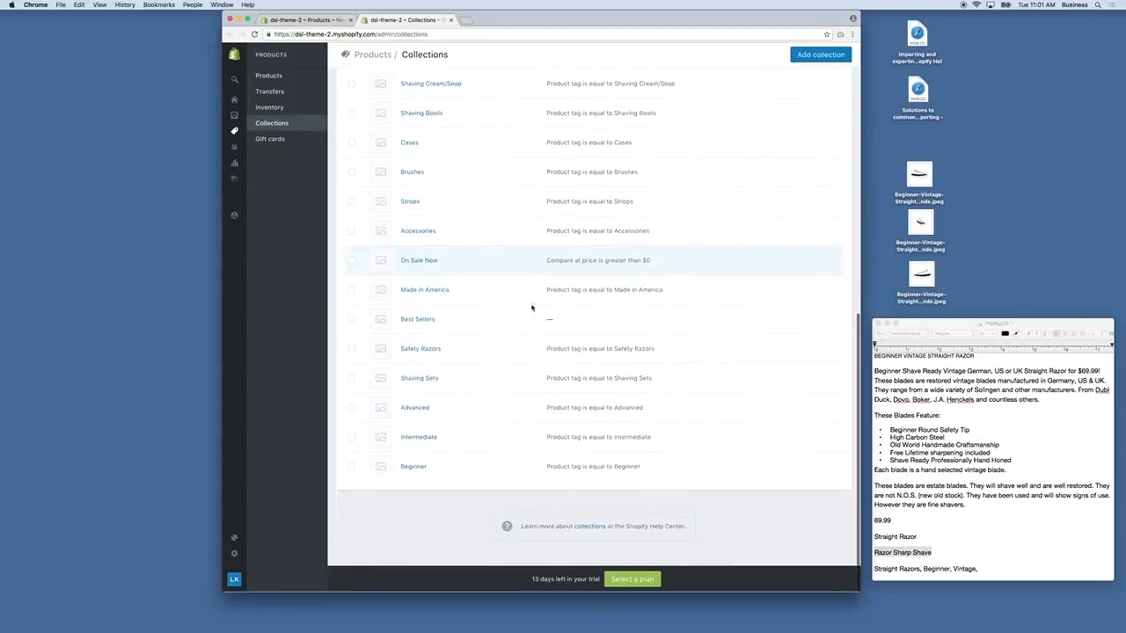
drag(649, 467, 614, 468)
key(super+c)
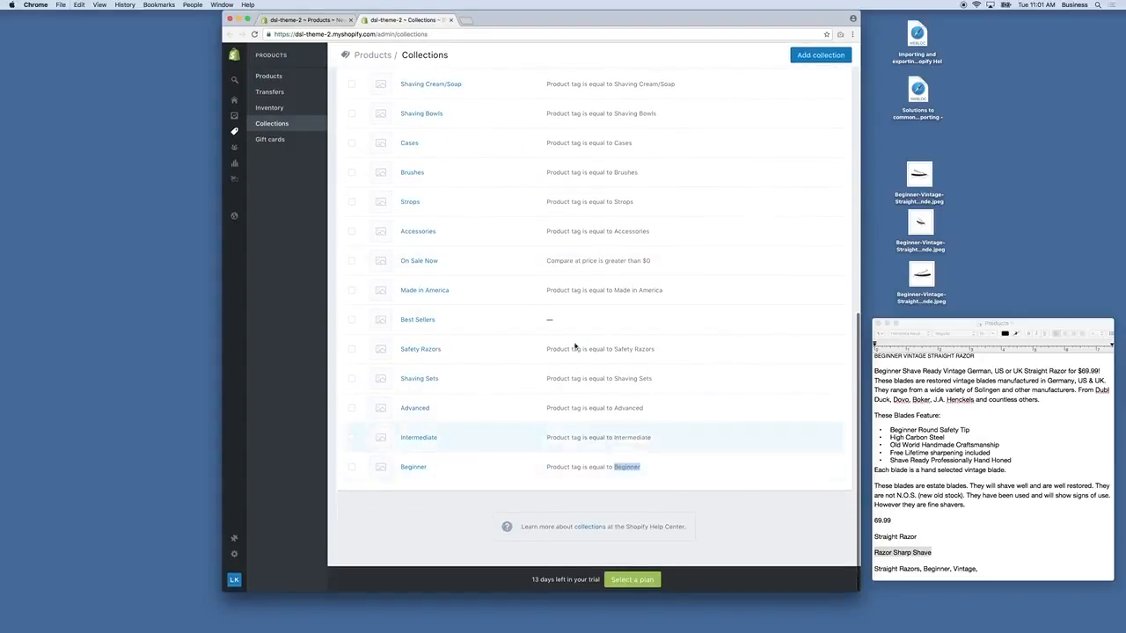
click(319, 19)
key(super+v)
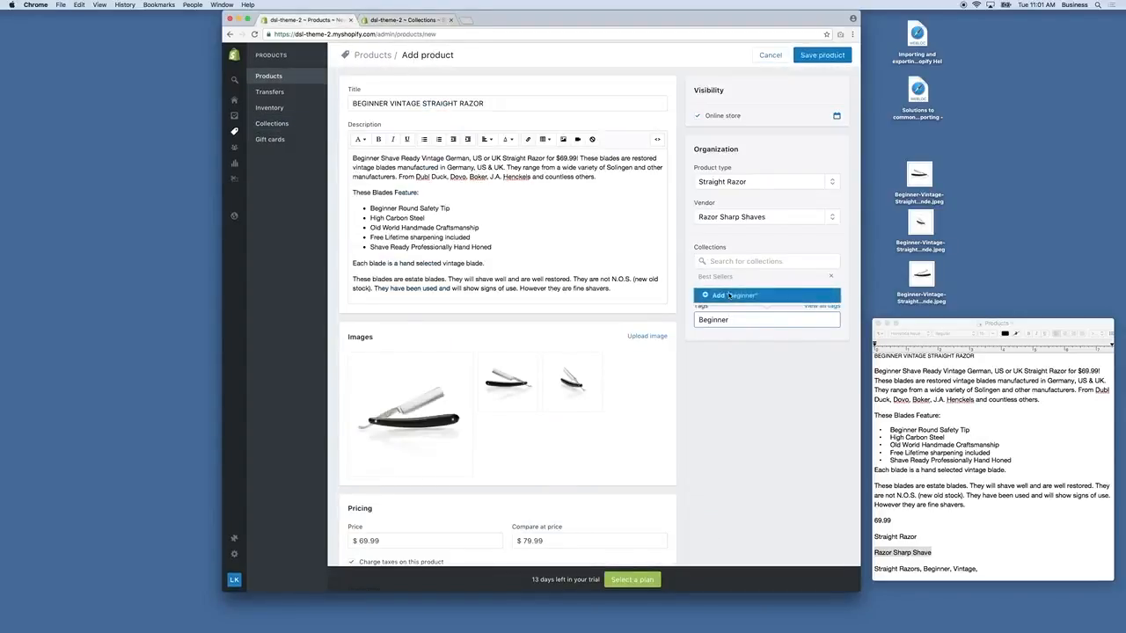
key(Return)
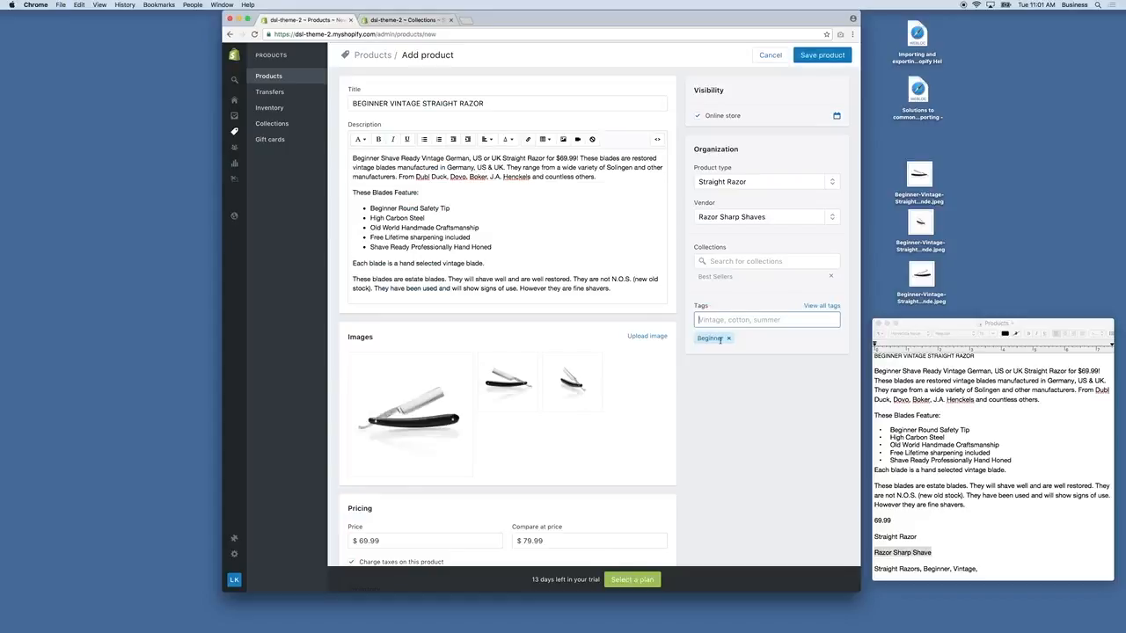
Copy the Made in America tag from the Made in America collection's condition and add it to the product's tags.
click(400, 19)
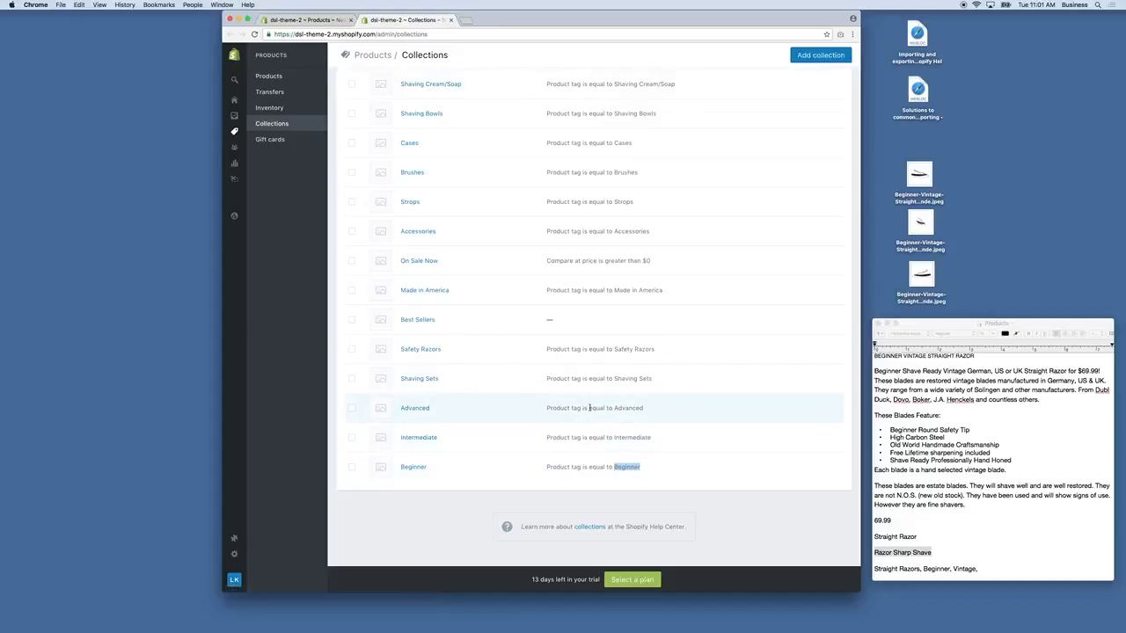
scroll(572, 381, up, 3)
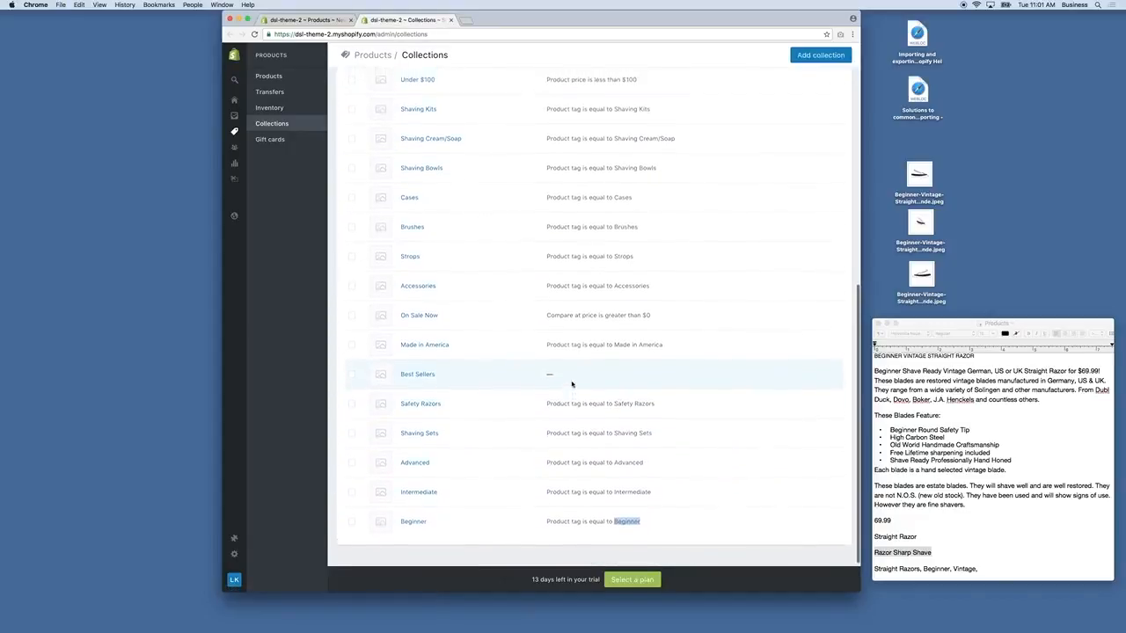
drag(671, 371, 614, 372)
key(super+c)
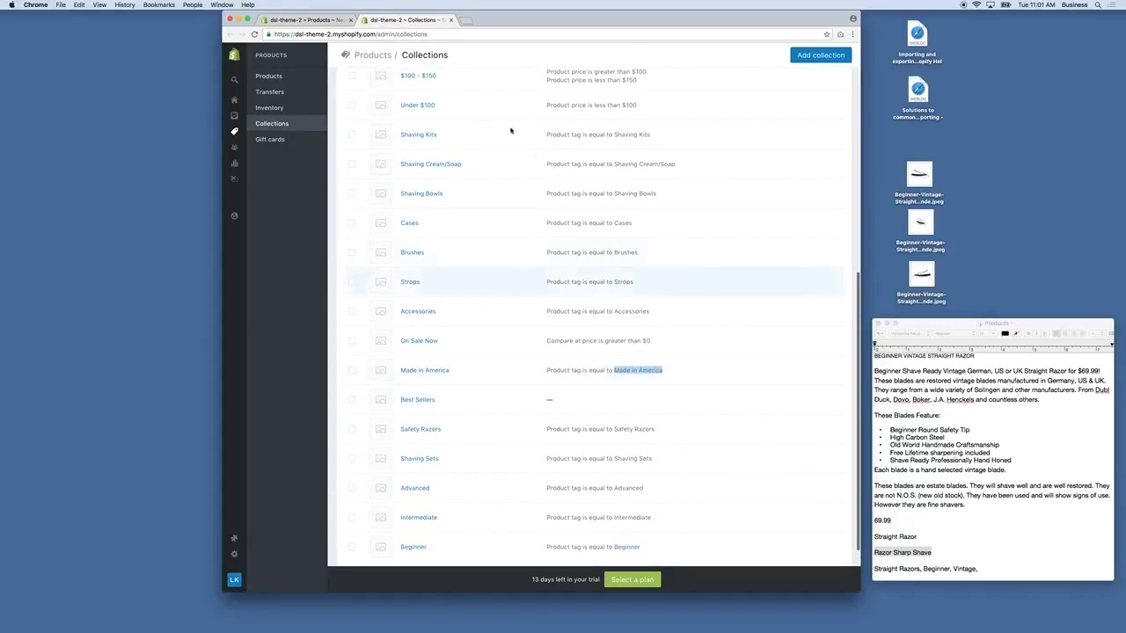
click(322, 18)
click(742, 317)
key(super+v)
key(Return)
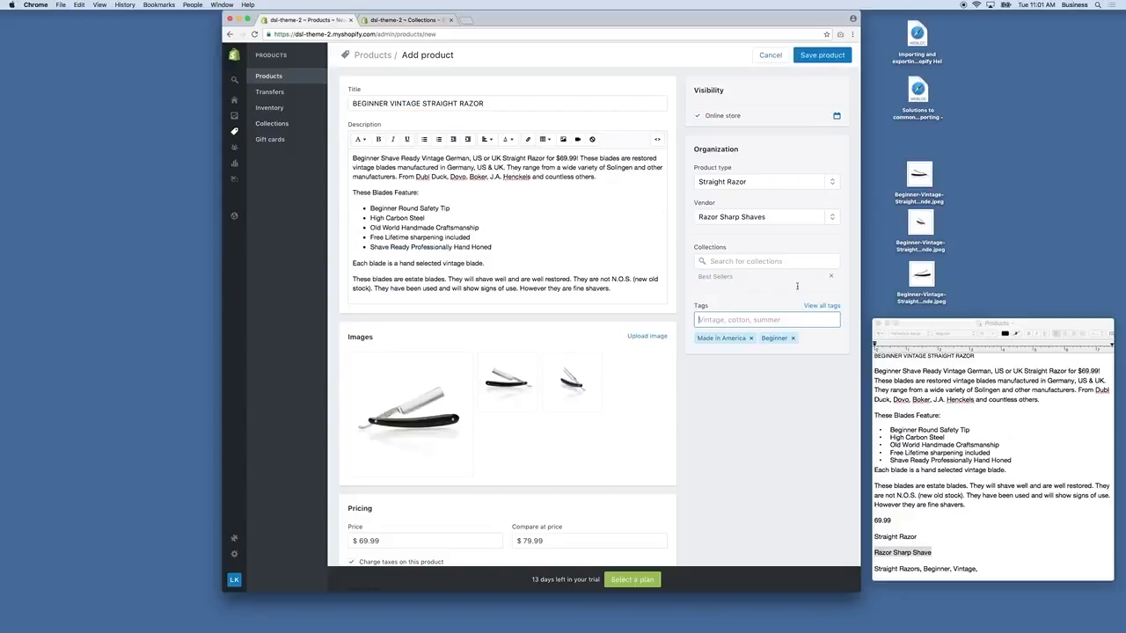
Check the On Sale Now collection's condition and re-enter 79.99 as the product's compare at price.
click(427, 27)
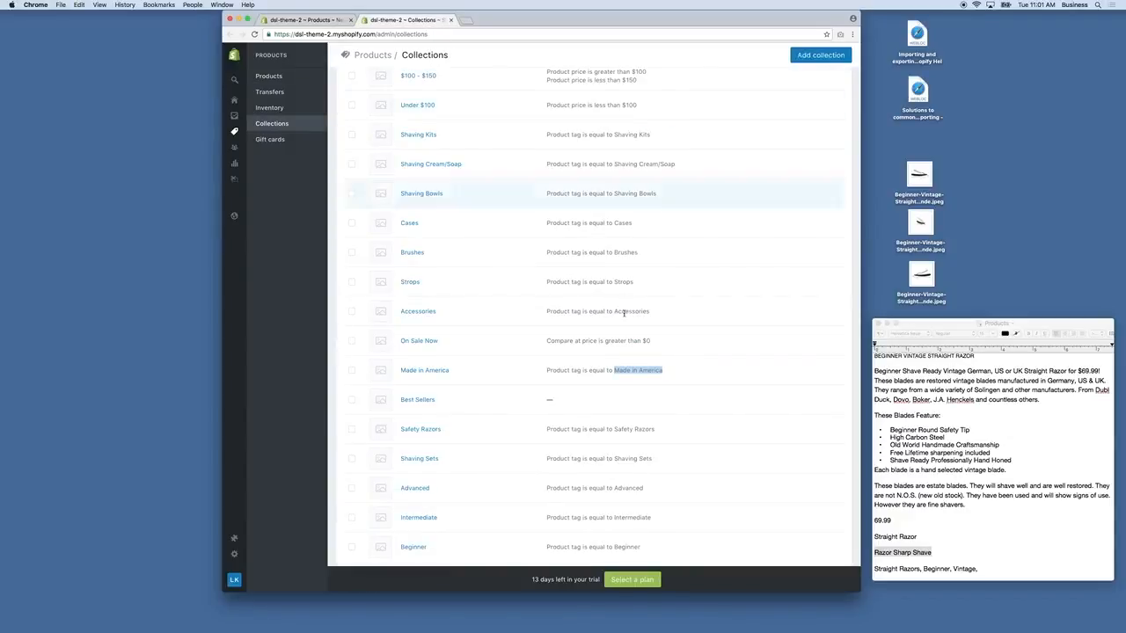
scroll(477, 352, up, 1)
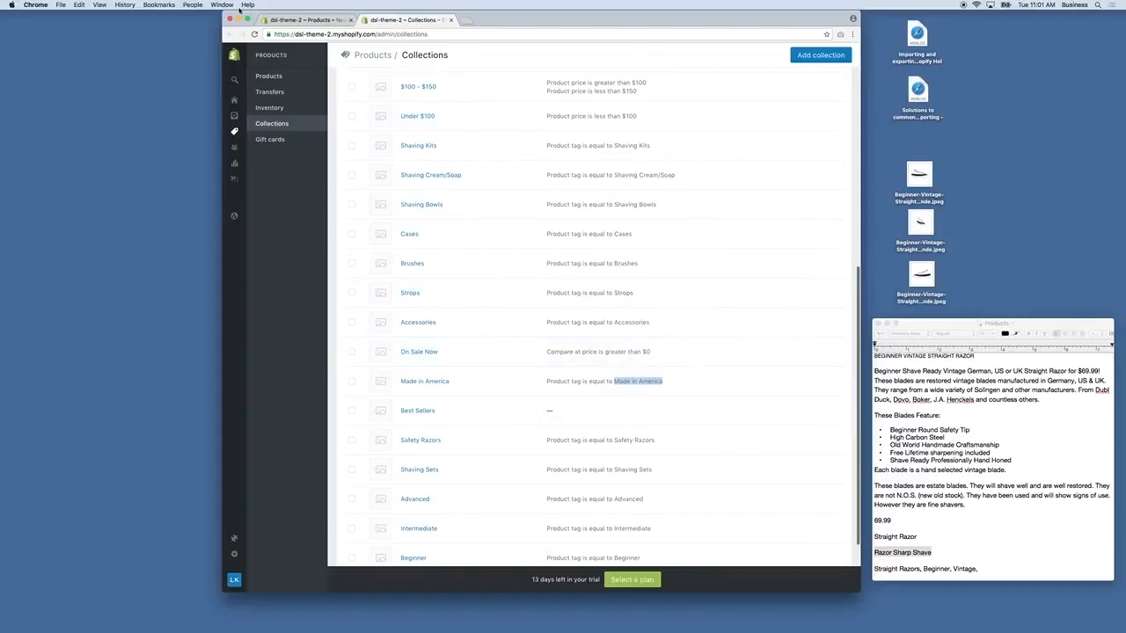
click(303, 20)
scroll(525, 270, down, 2)
scroll(524, 270, down, 1)
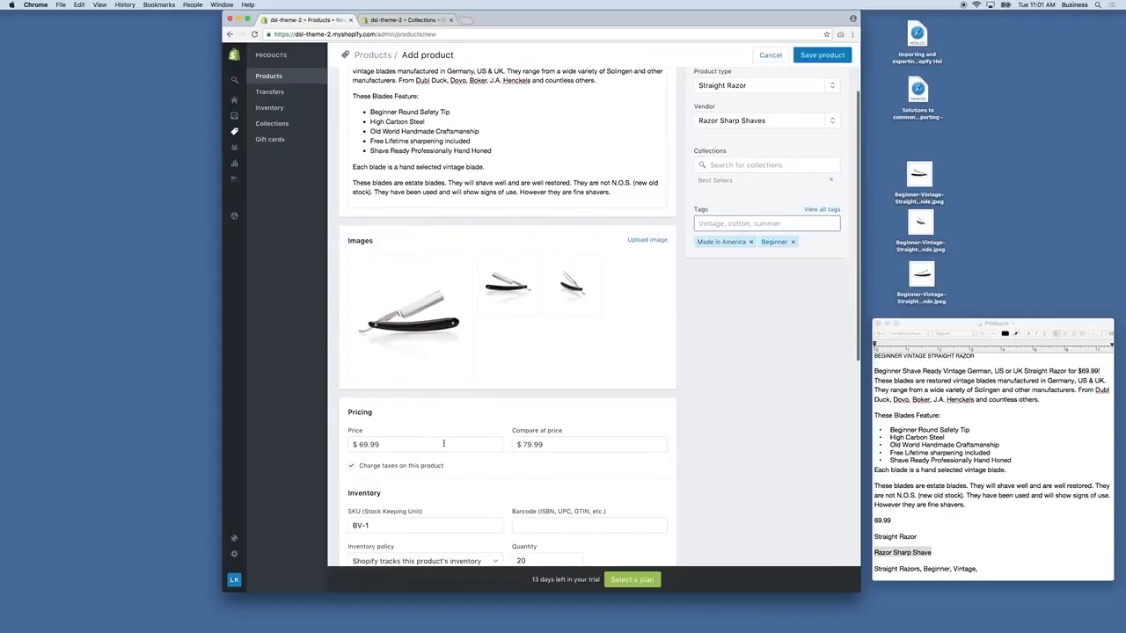
drag(577, 445, 502, 446)
key(BackSpace)
scroll(501, 446, down, 1)
text(79.99)
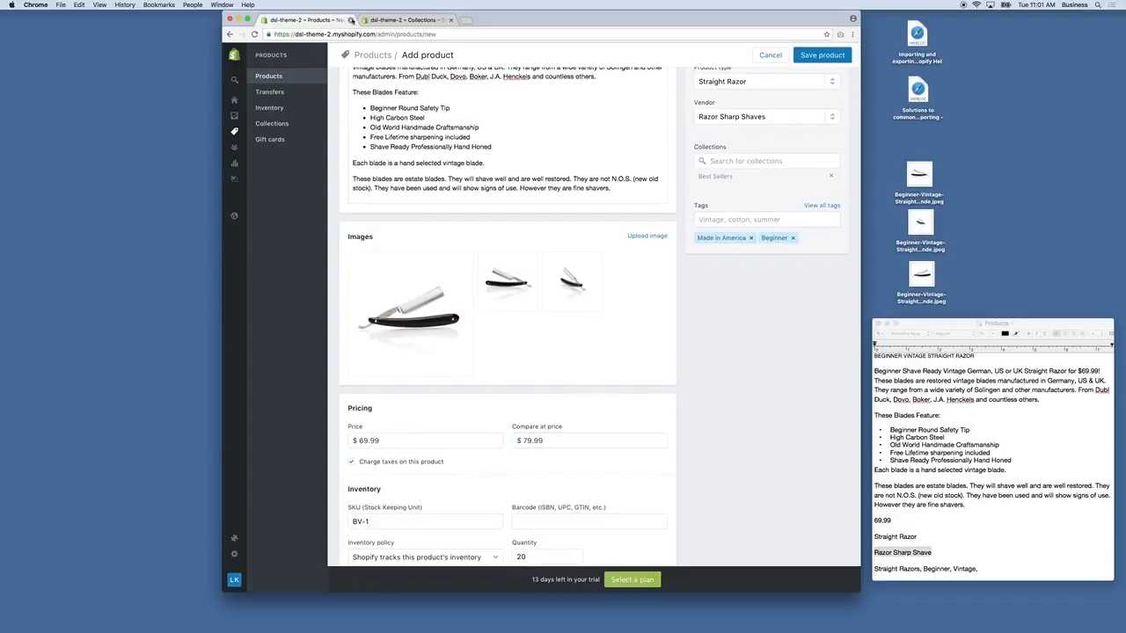
Examine the price conditions of the Under $100 and other price-range collections against the product's price.
key(ctrl+Tab)
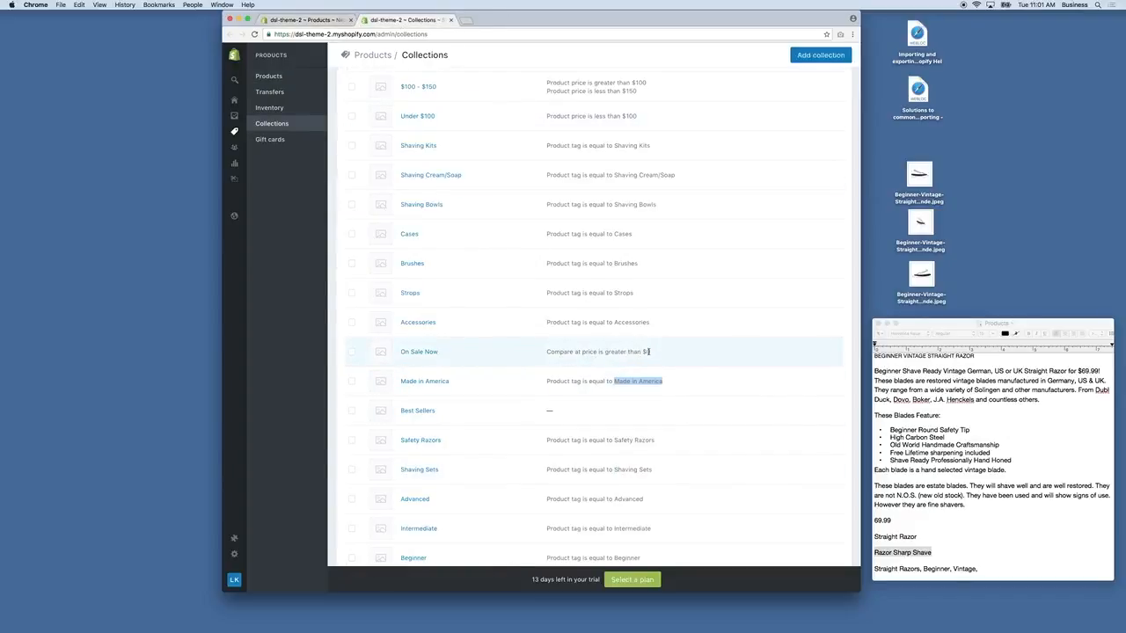
scroll(625, 343, up, 3)
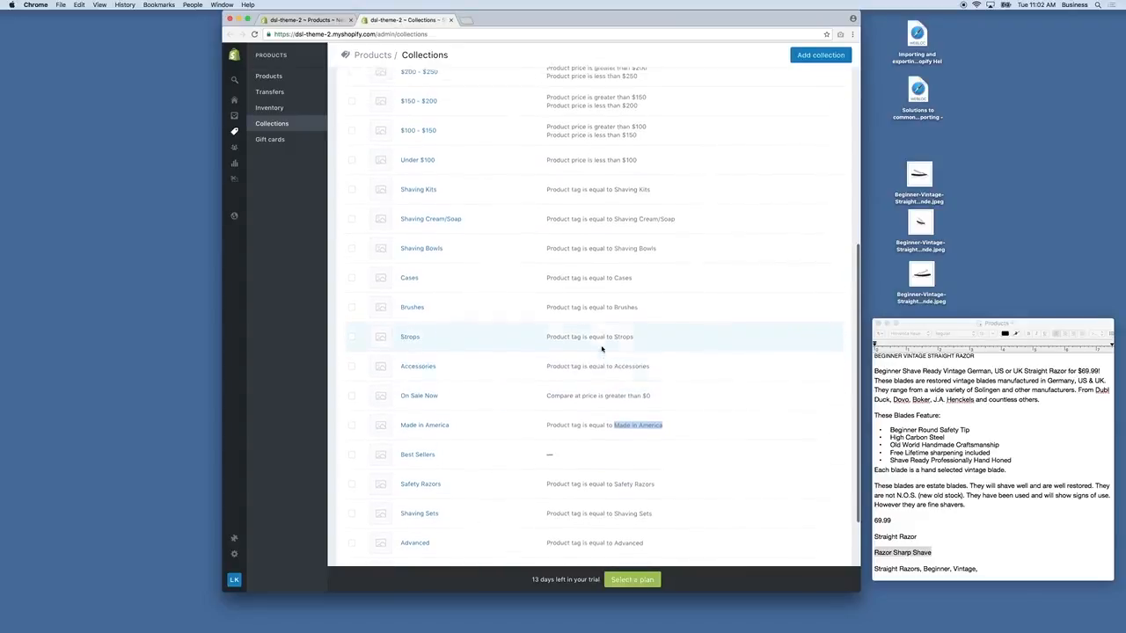
scroll(611, 291, up, 3)
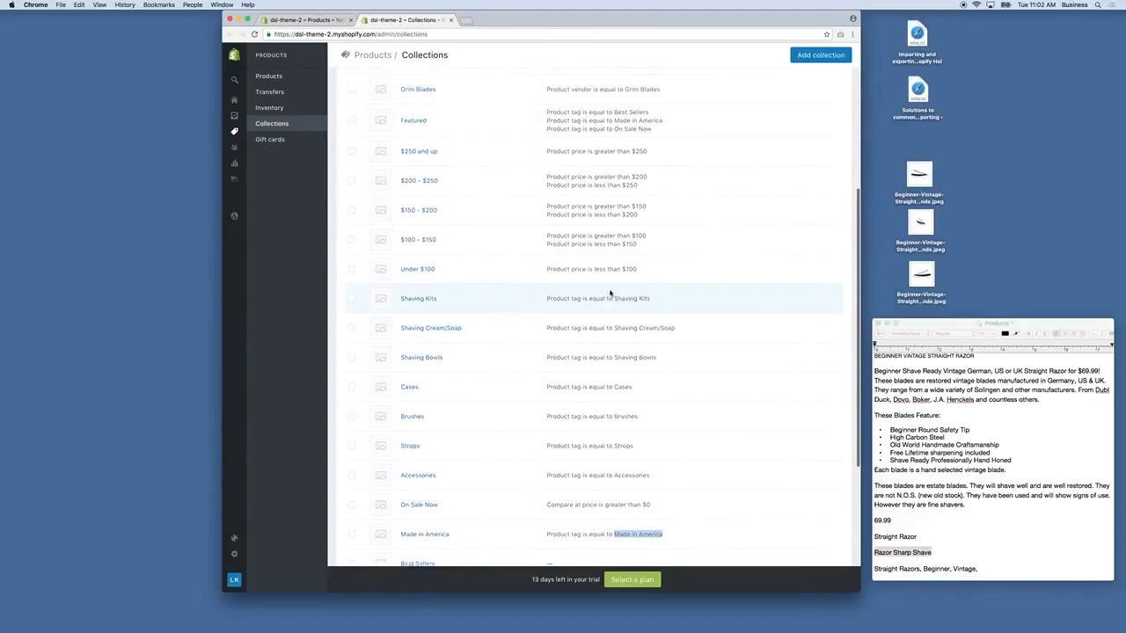
scroll(614, 299, up, 1)
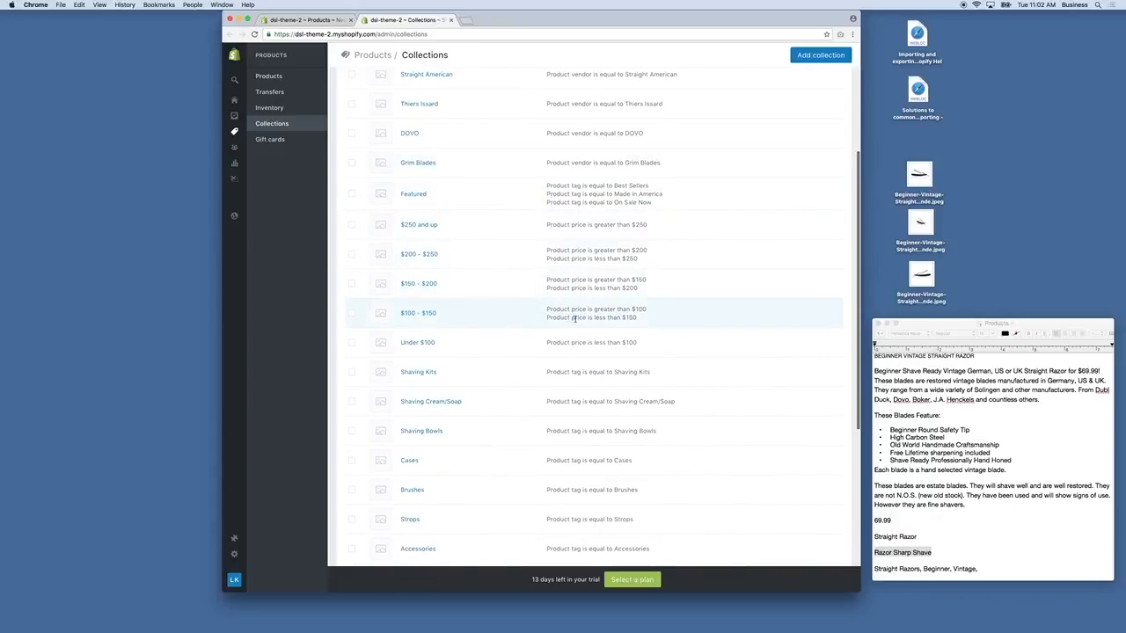
click(319, 19)
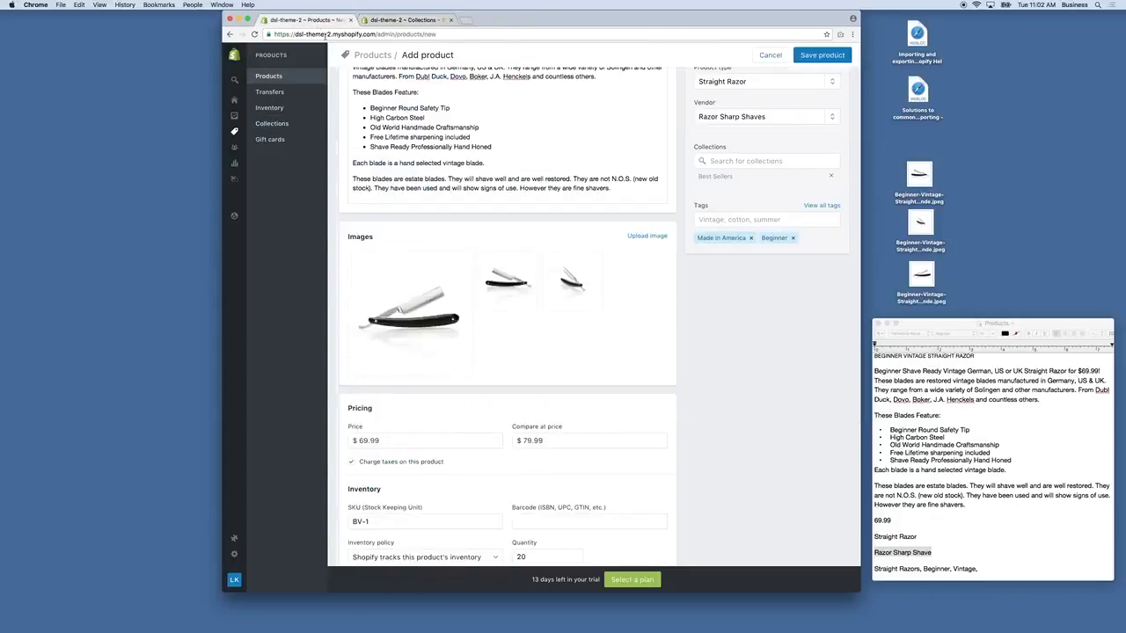
click(413, 19)
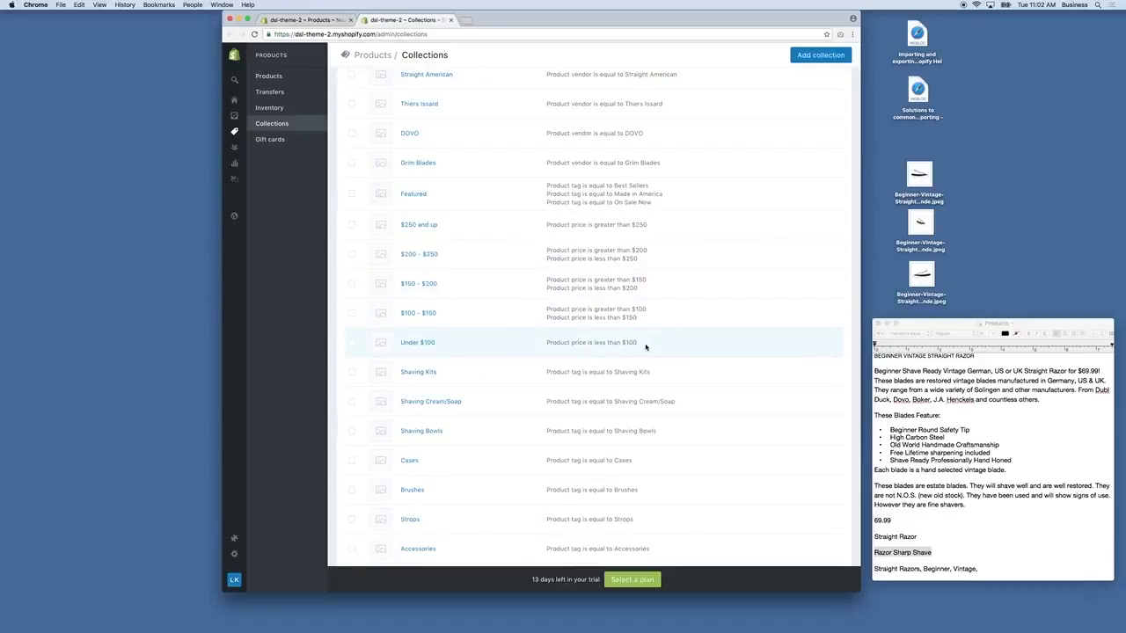
Copy the Straight Razors tag from the Straight Razors collection's condition and add it to the product's tags.
scroll(633, 343, up, 5)
scroll(629, 343, up, 5)
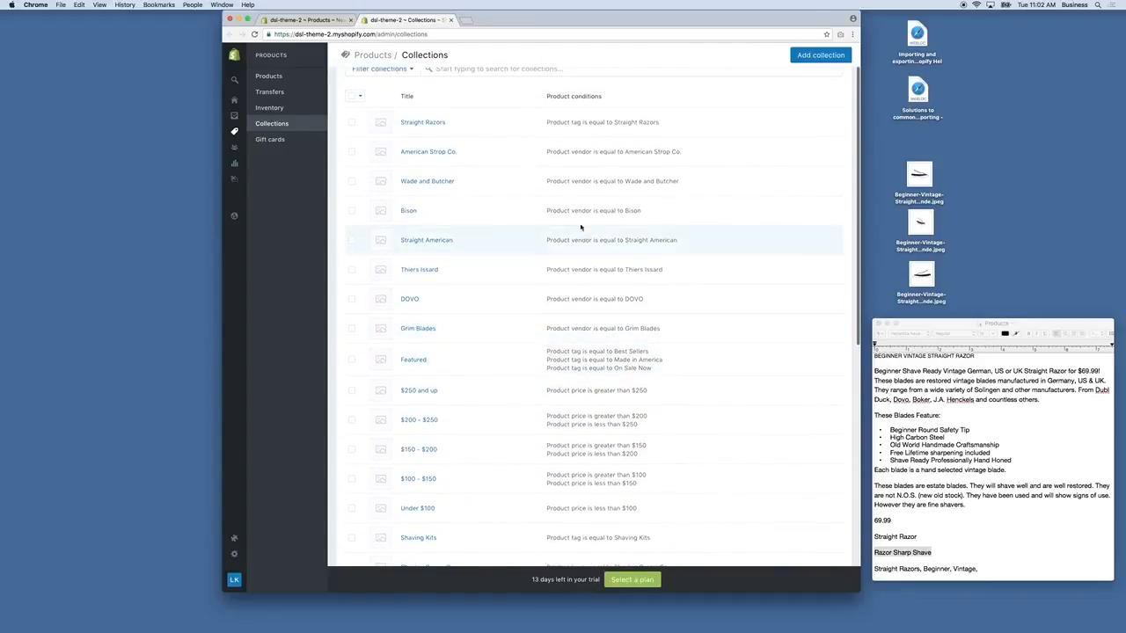
scroll(695, 110, up, 1)
drag(660, 123, 615, 123)
key(super+c)
click(303, 19)
click(763, 220)
key(super+v)
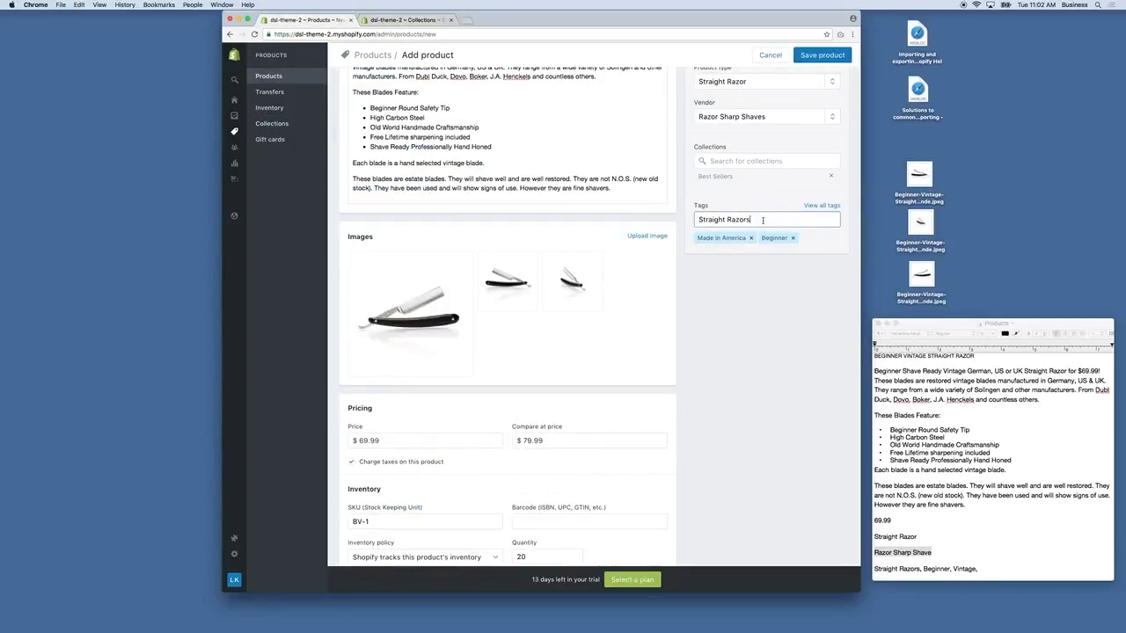
key(Return)
click(763, 341)
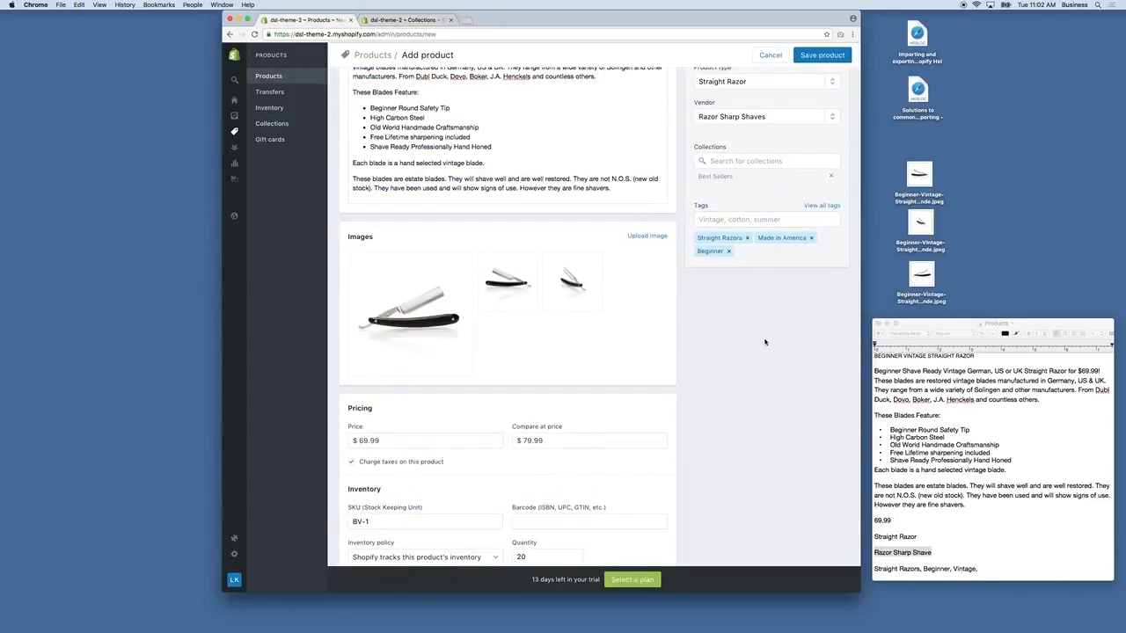
Review the new product's details from title to search engine listing and save the product.
scroll(753, 336, up, 3)
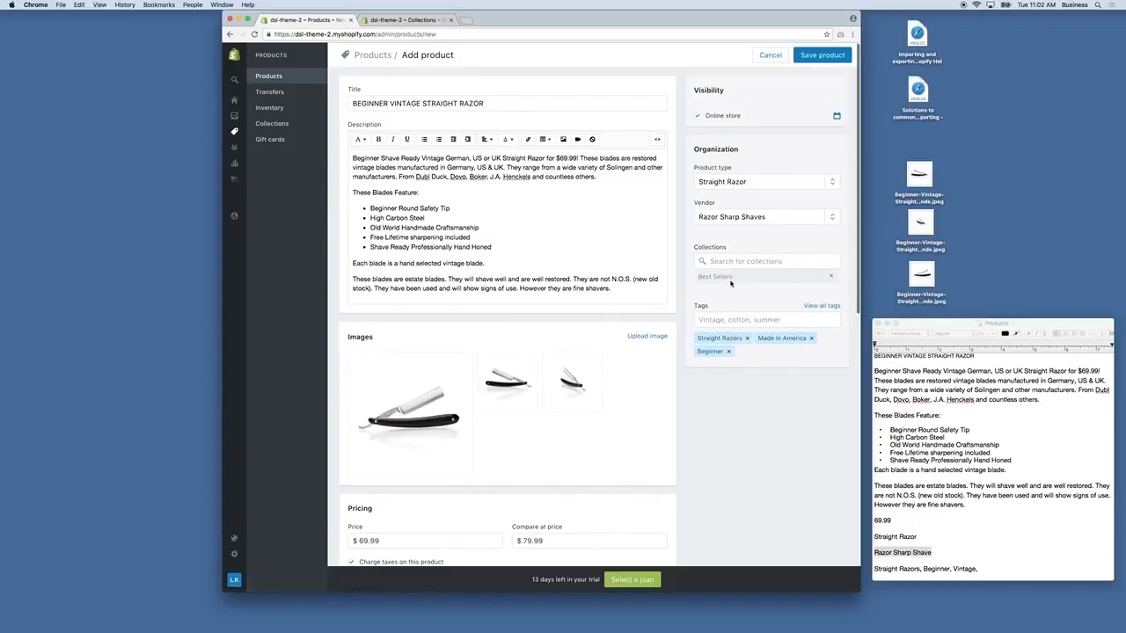
mouse_move(407, 423)
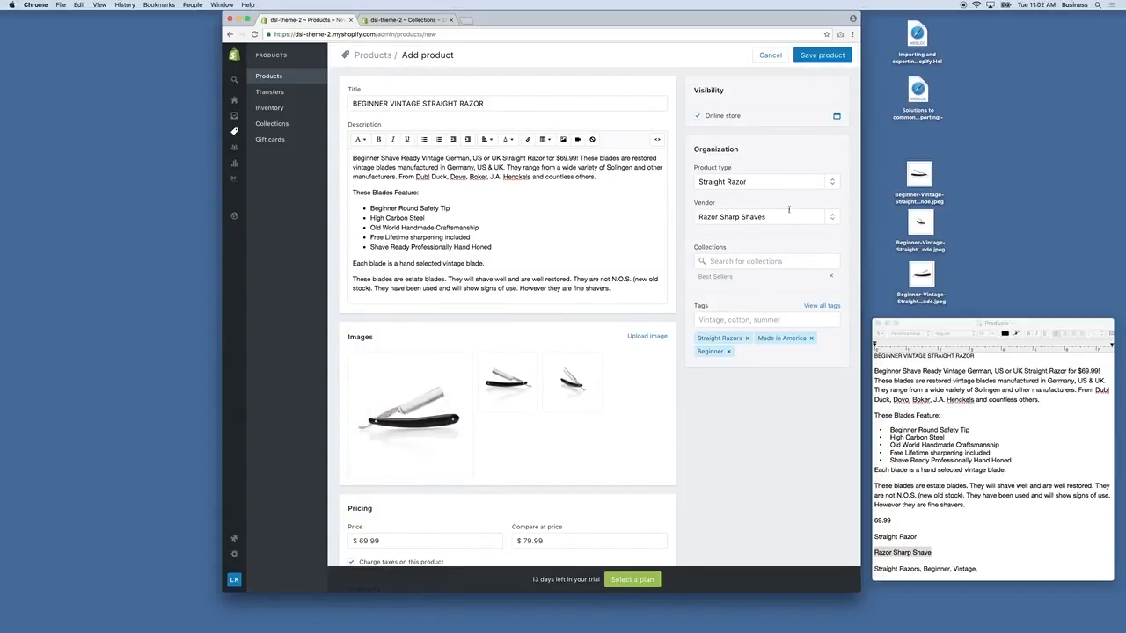
scroll(523, 402, down, 10)
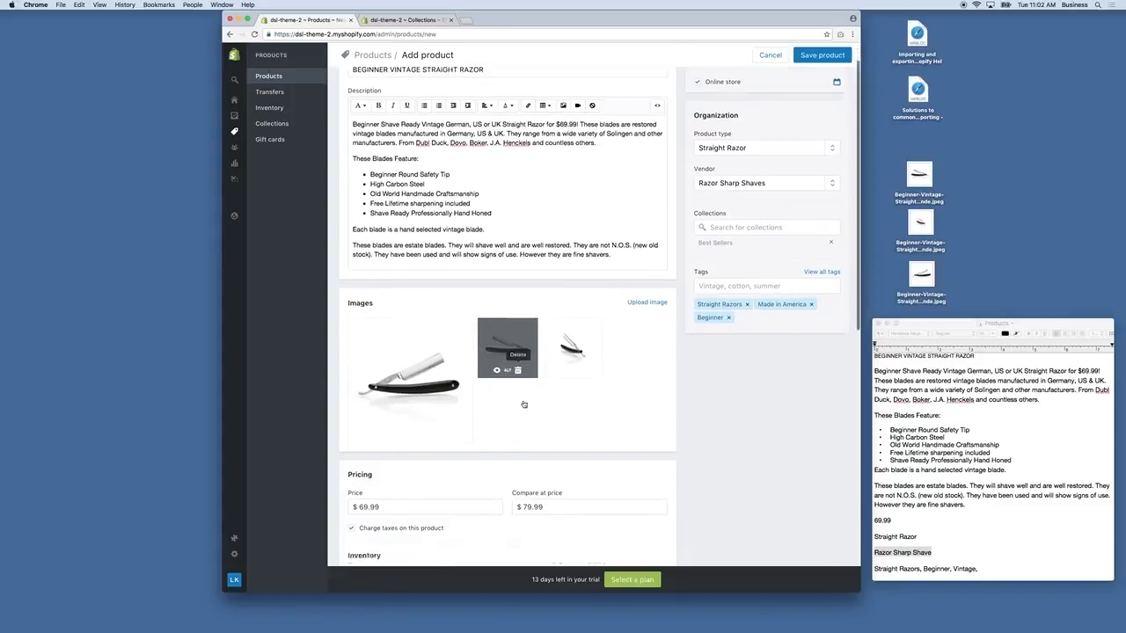
scroll(601, 486, down, 2)
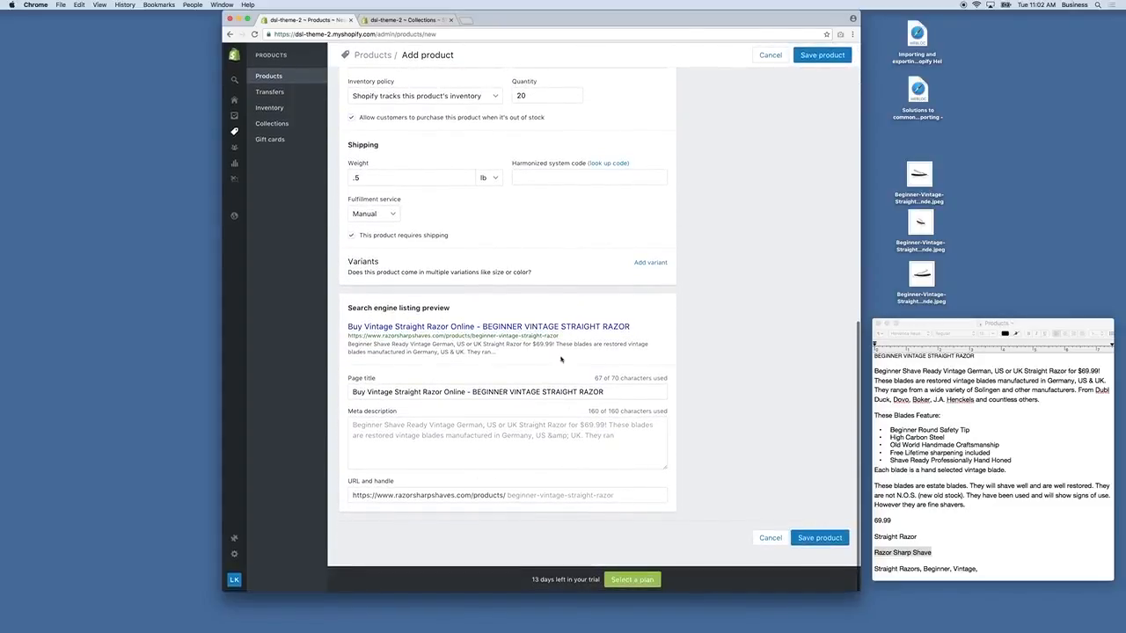
click(822, 538)
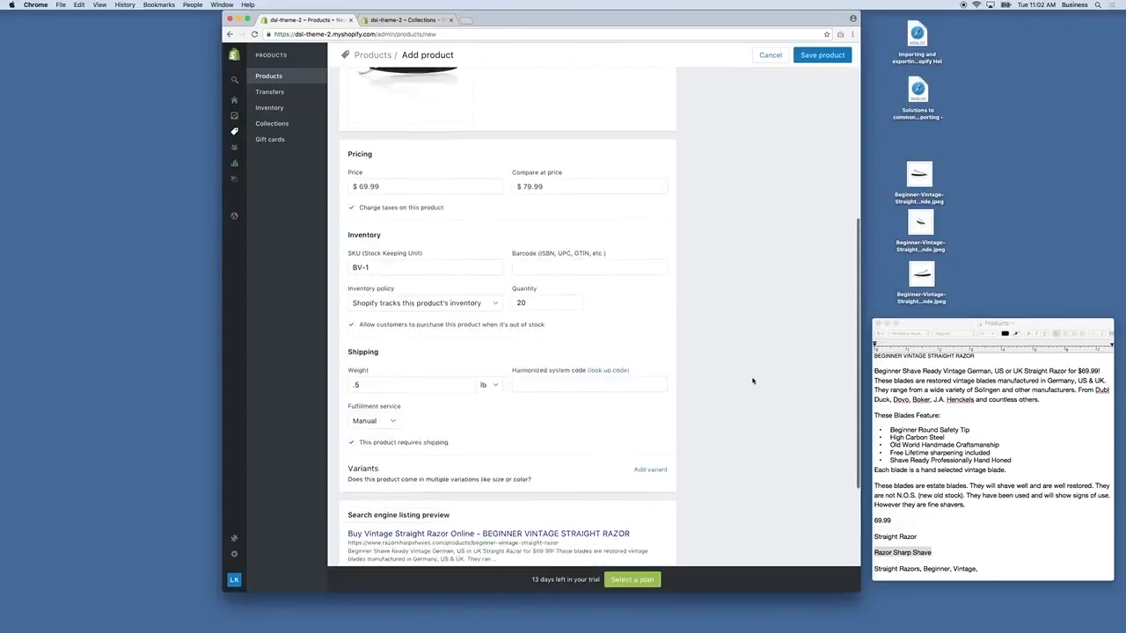
click(822, 57)
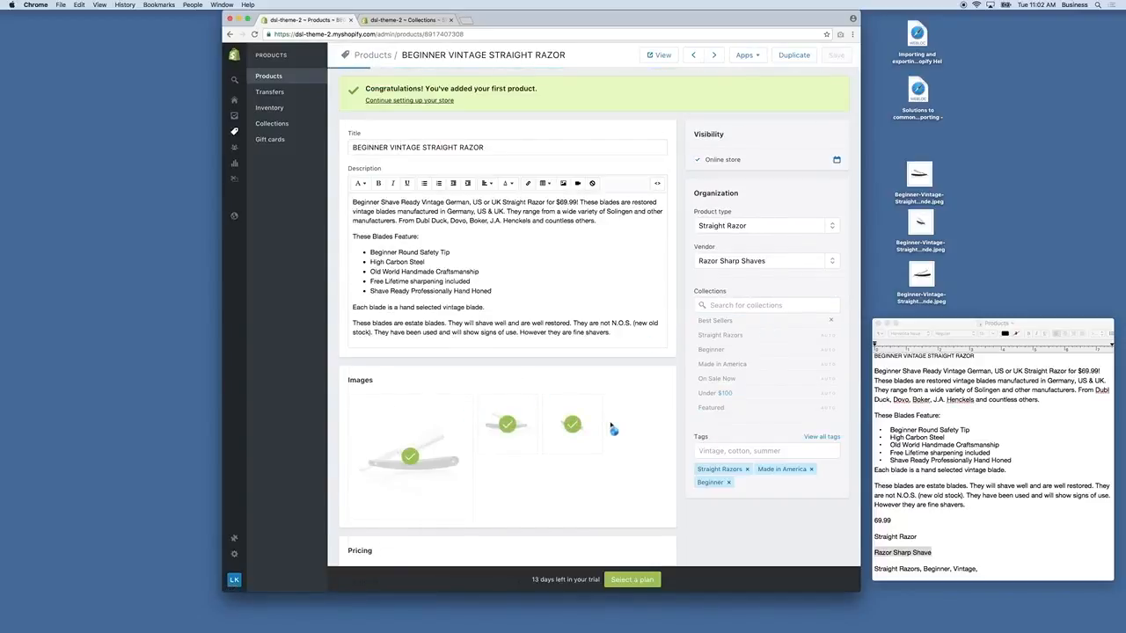
Look over the saved product's collections and images, and reopen the product from the store's product list.
scroll(616, 264, down, 5)
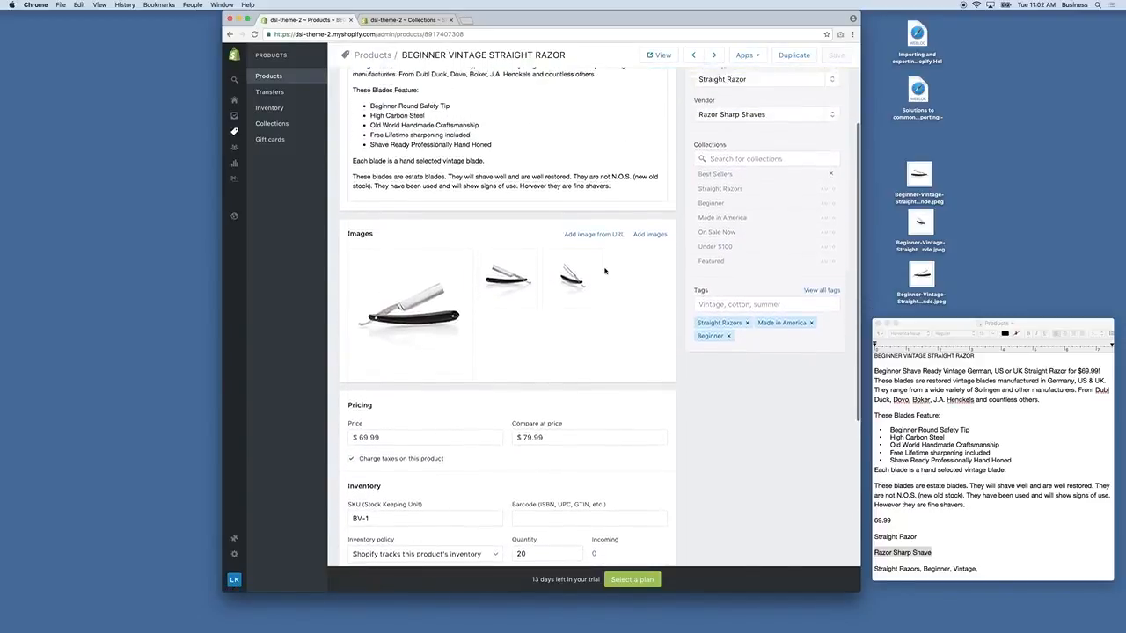
scroll(607, 268, up, 5)
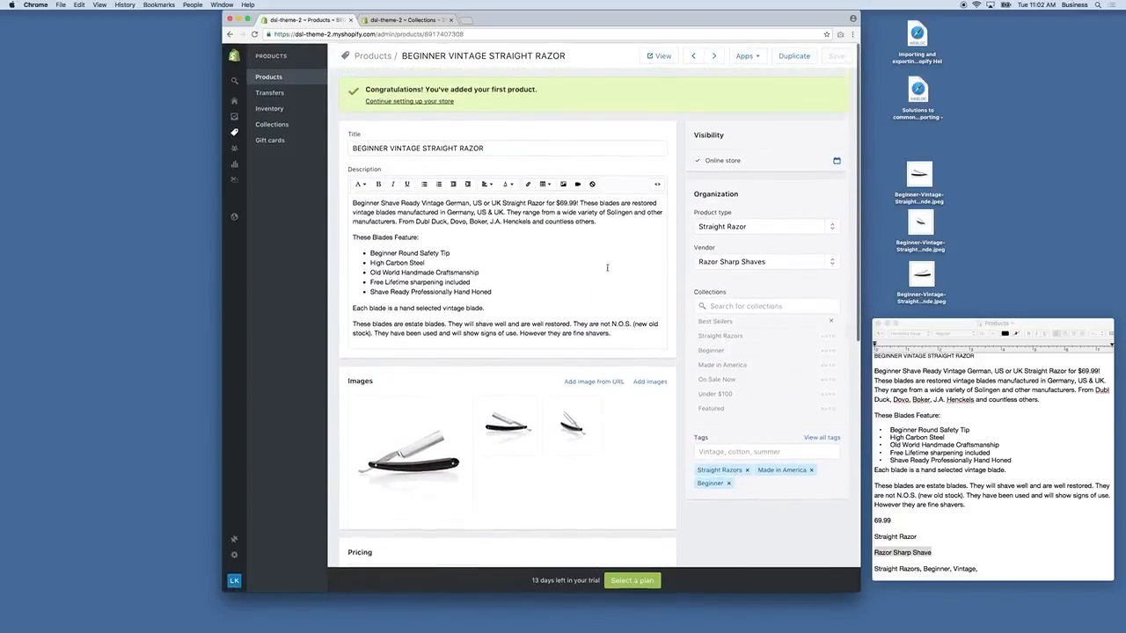
click(276, 78)
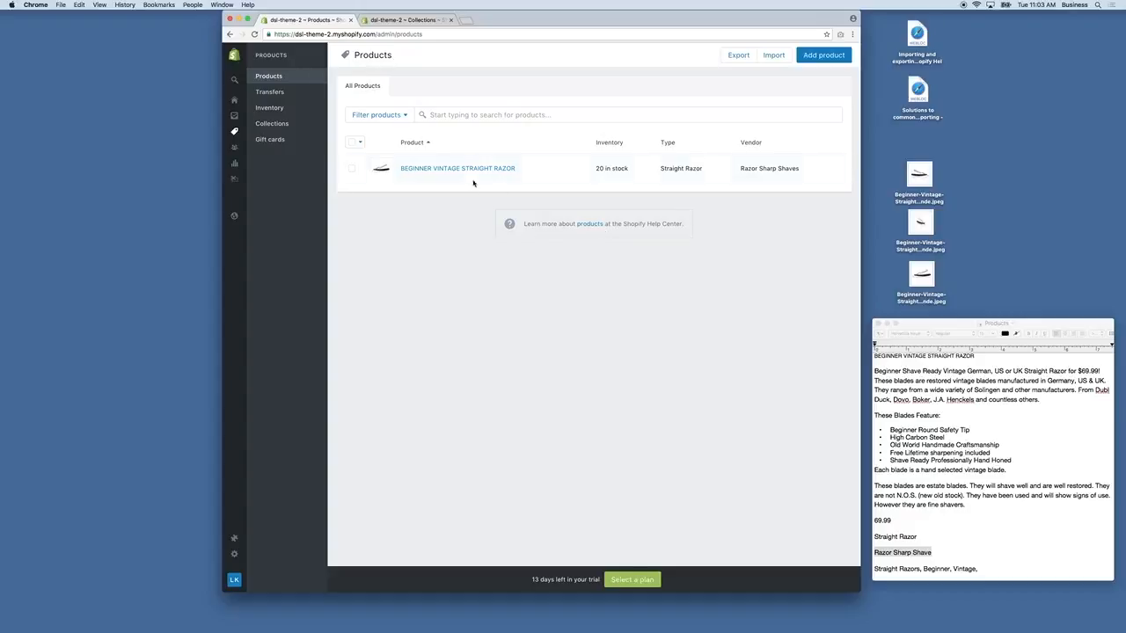
click(443, 171)
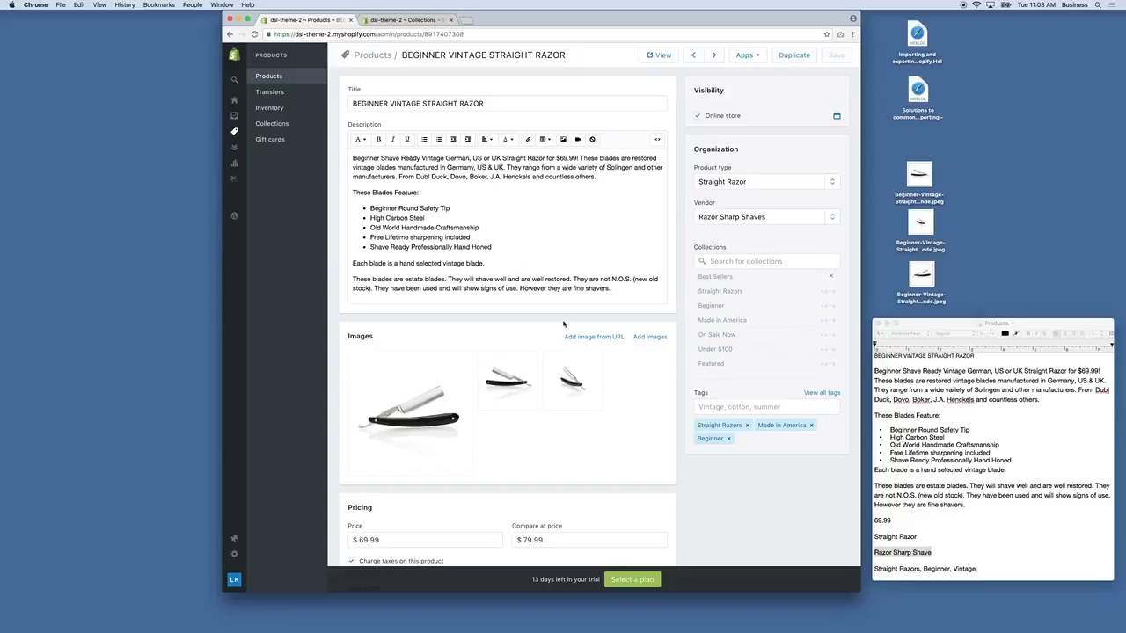
Duplicate the product together with its images under the name BEGINNER VINTAGE STRAIGHT RAZOR WITH OPTIONS.
click(794, 56)
drag(420, 313, 613, 314)
click(443, 314)
drag(580, 313, 406, 311)
click(440, 314)
key(BackSpace)
text(WITH OPTIONS)
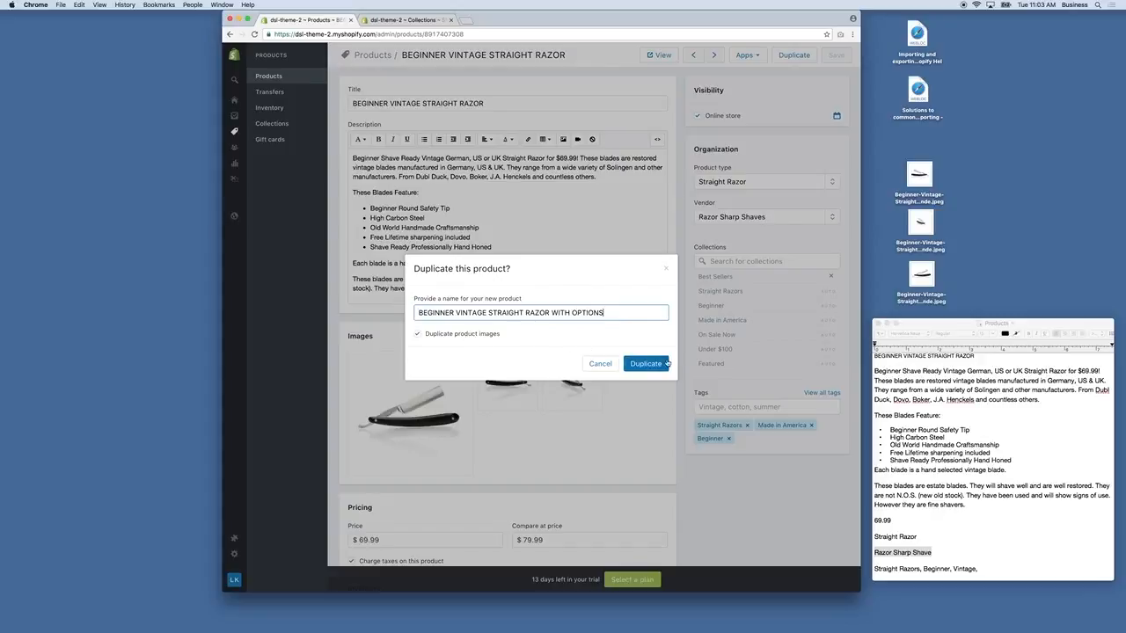
click(651, 368)
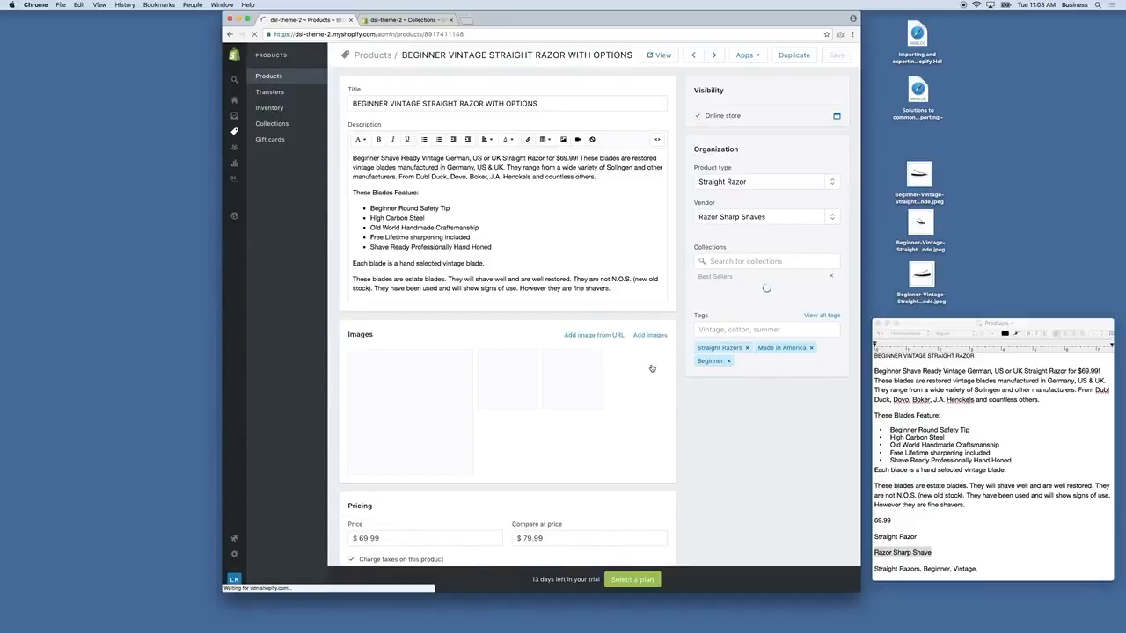
Start adding variants to the duplicated product with an option named Color and the values Brown and Black.
scroll(669, 368, down, 10)
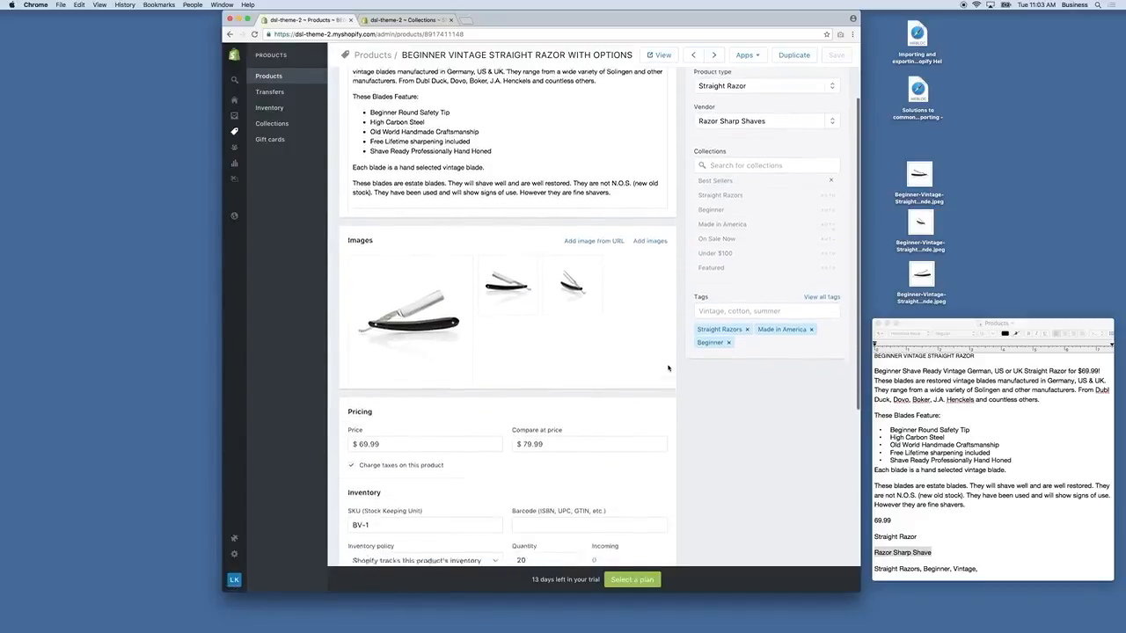
scroll(670, 362, down, 1)
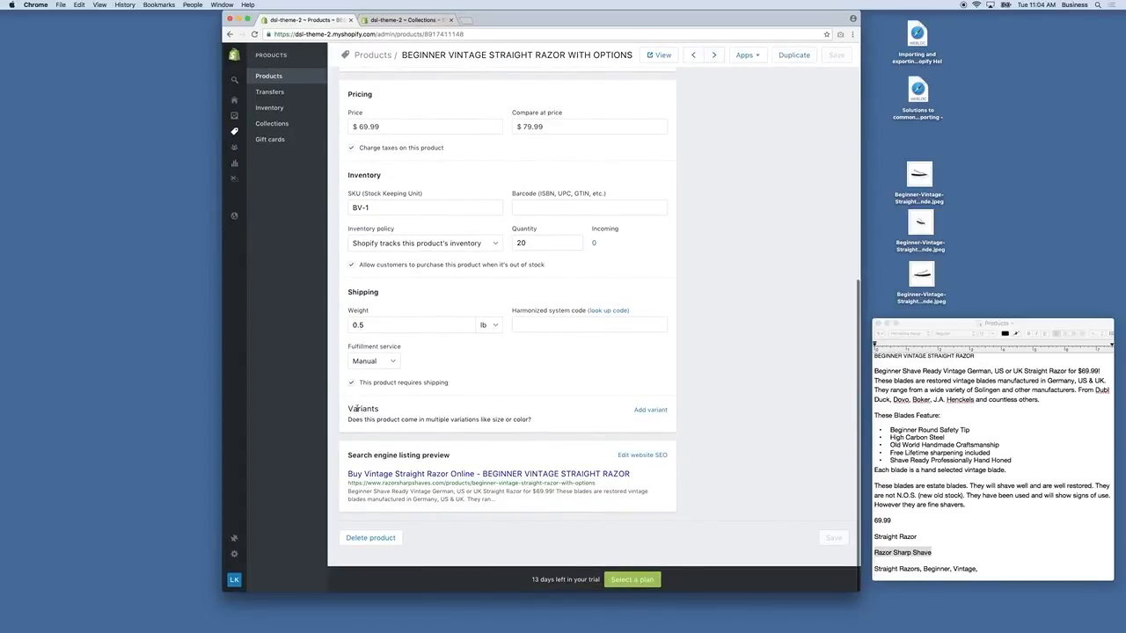
scroll(654, 328, up, 7)
scroll(645, 433, down, 4)
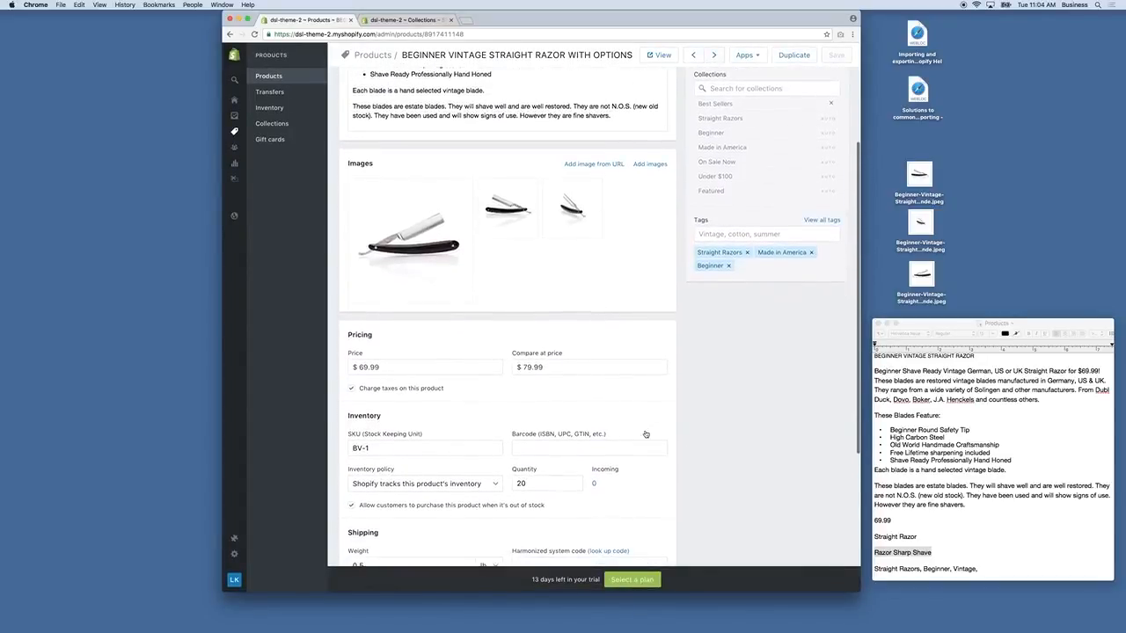
scroll(645, 432, down, 4)
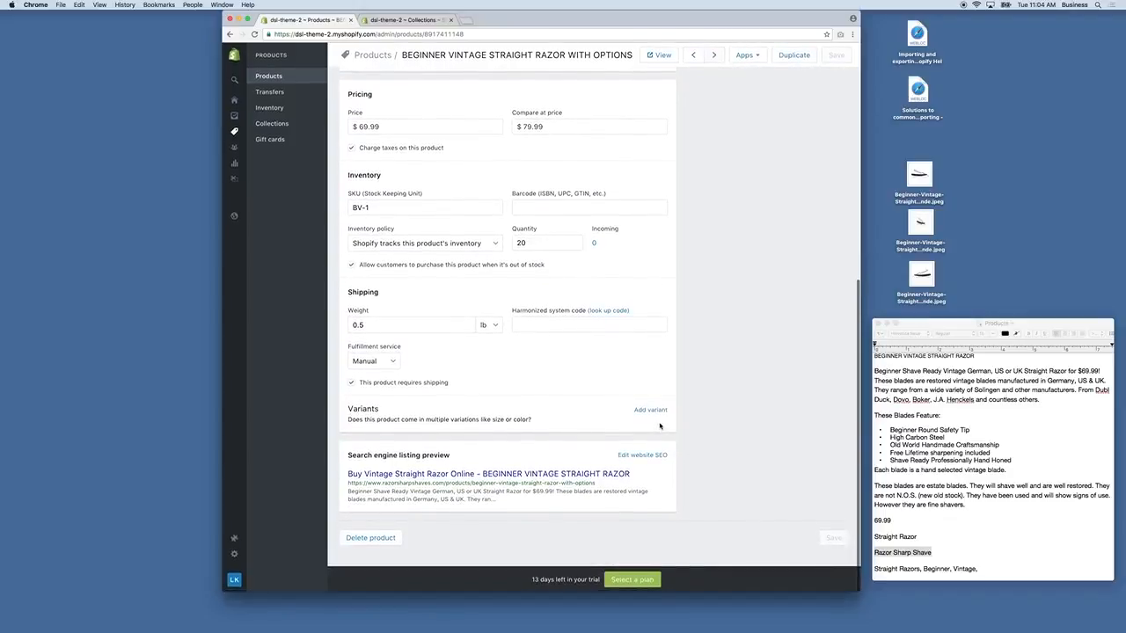
click(651, 411)
scroll(538, 437, down, 2)
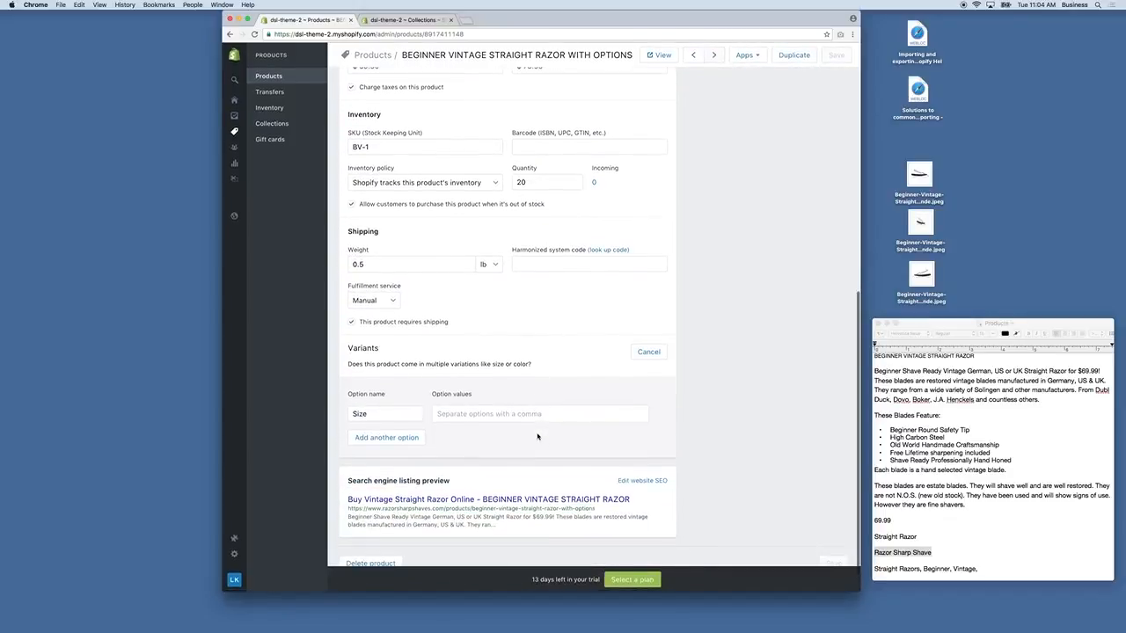
click(388, 416)
drag(388, 416, 342, 411)
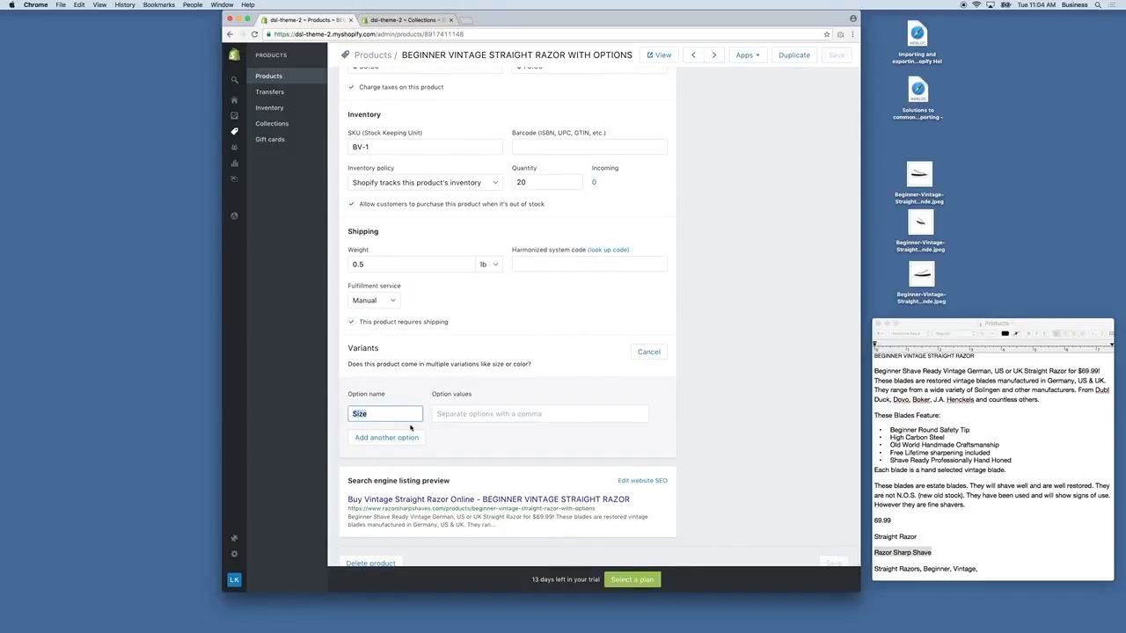
text(Color)
click(458, 414)
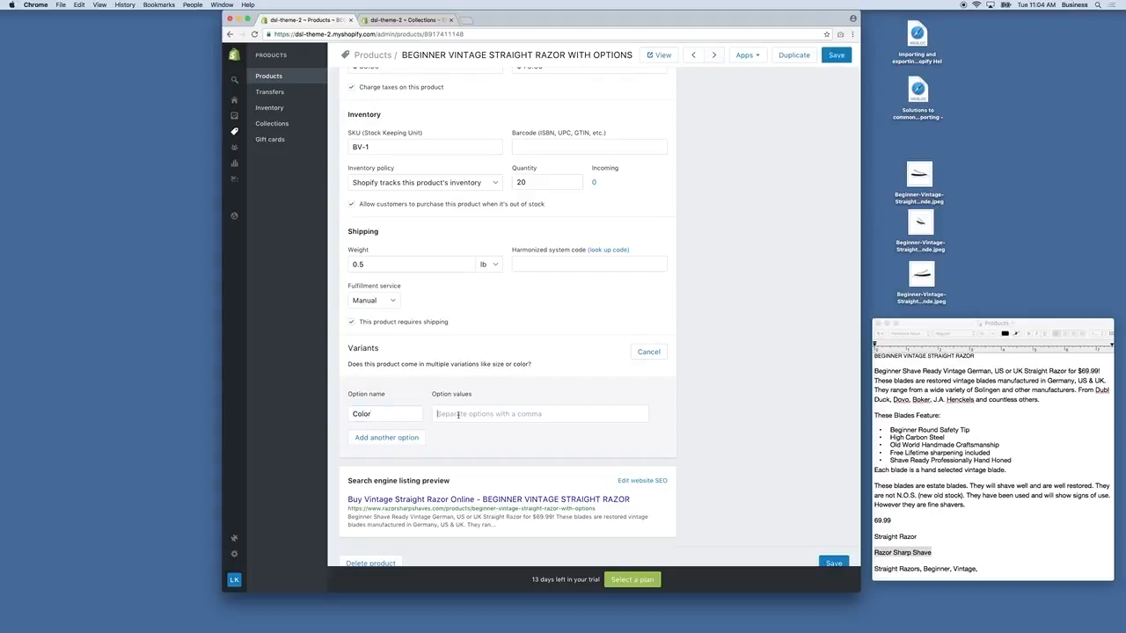
text(Brown,Black,)
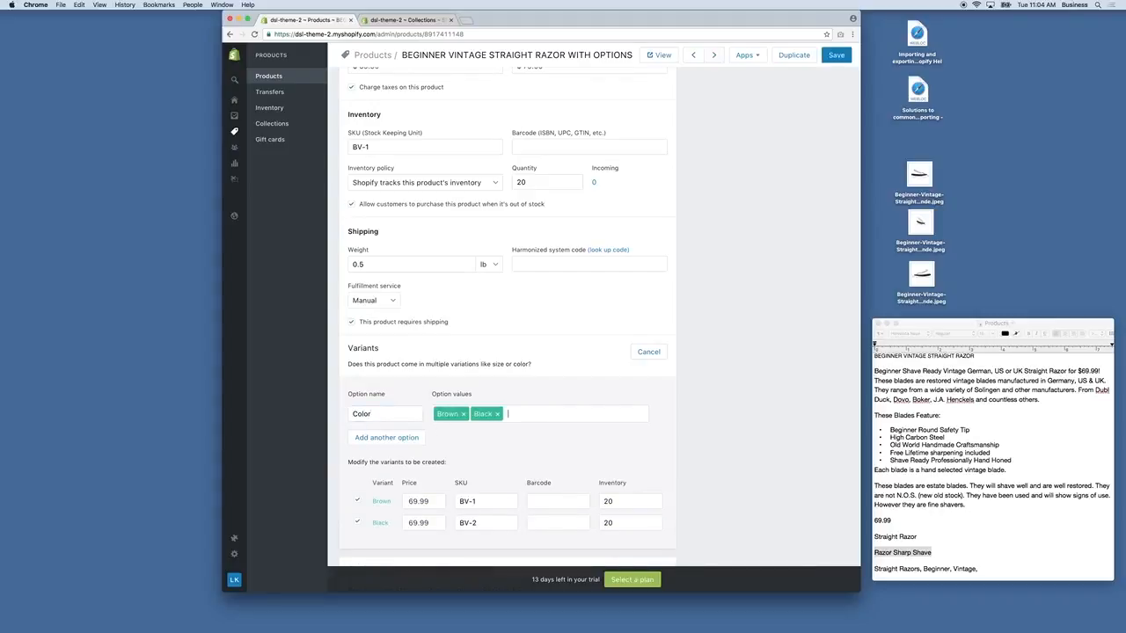
Add a second variant option named Year with the values 1965 and 1975.
scroll(456, 472, down, 2)
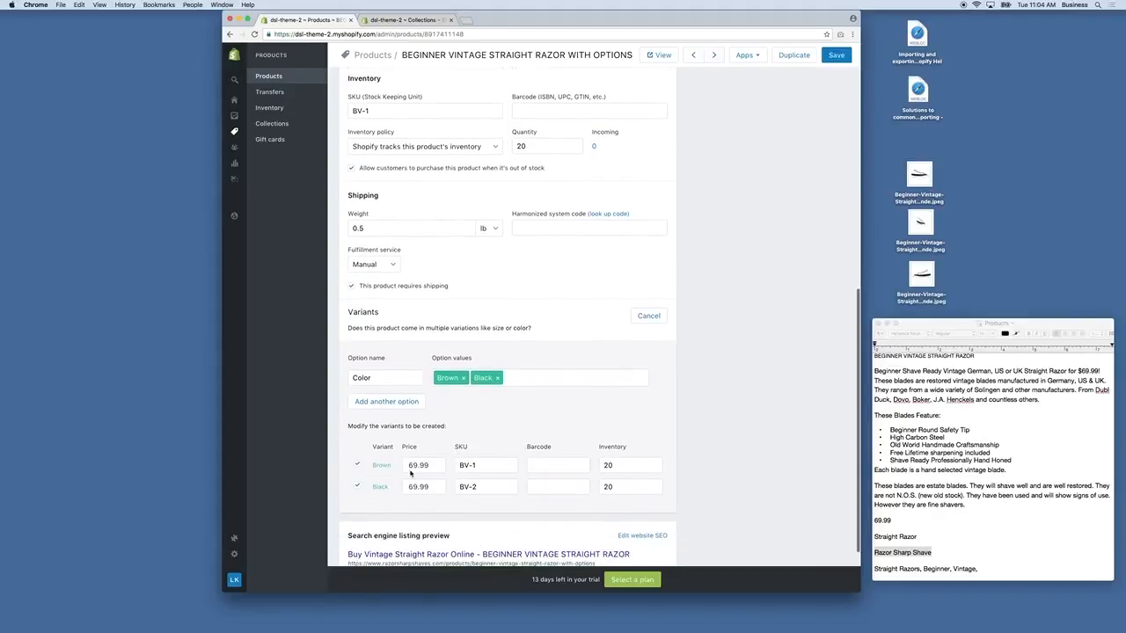
click(402, 384)
drag(359, 381, 327, 378)
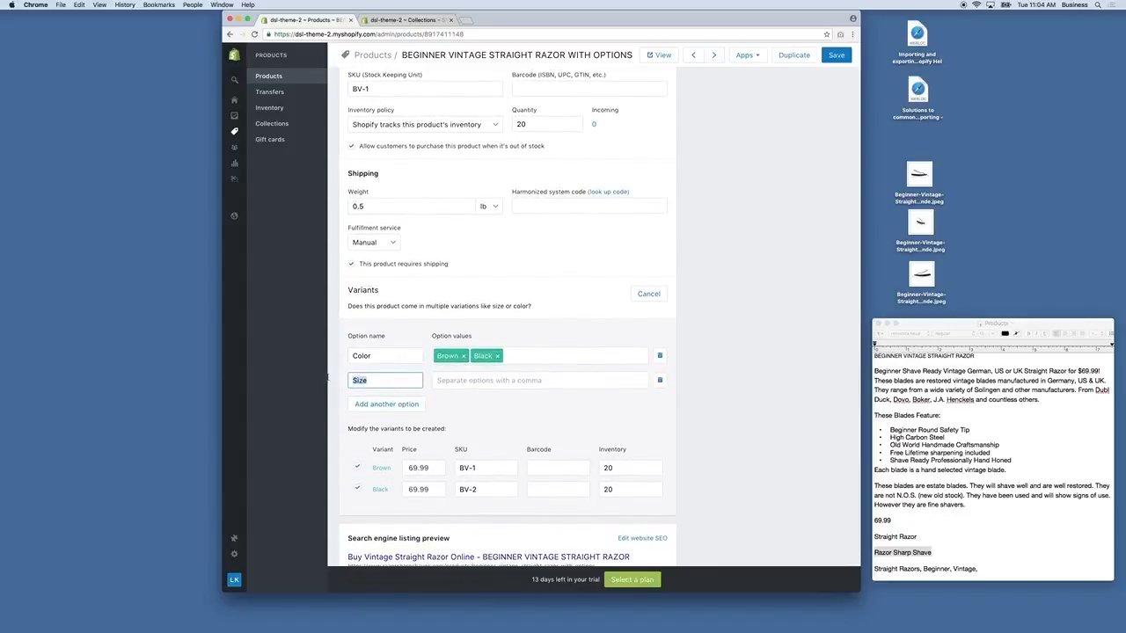
text(Year)
click(467, 378)
text(197)
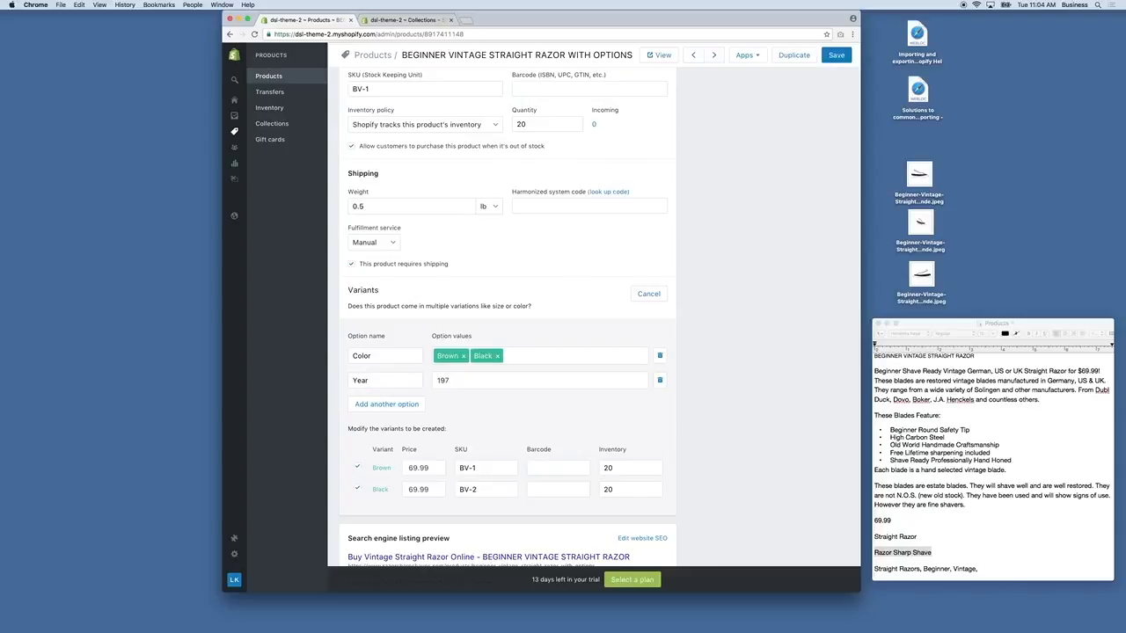
key(BackSpace)
text(65)
key(Return)
text(19)
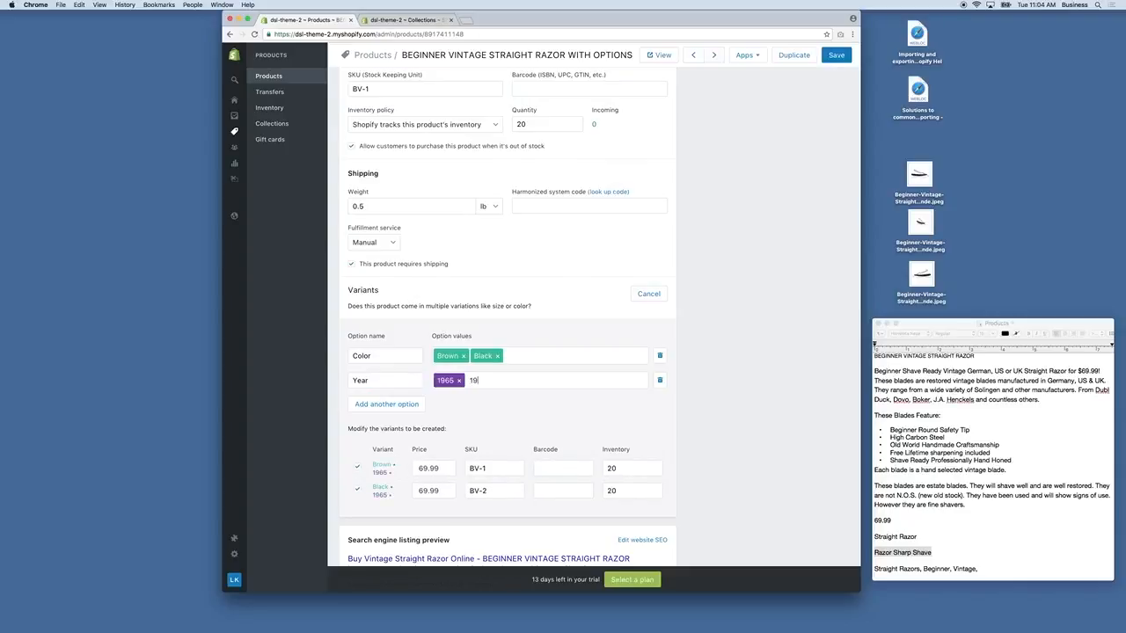
text(75)
key(Return)
Set the price of the Black 1965 variant to 79.99 and save the product.
scroll(455, 396, down, 2)
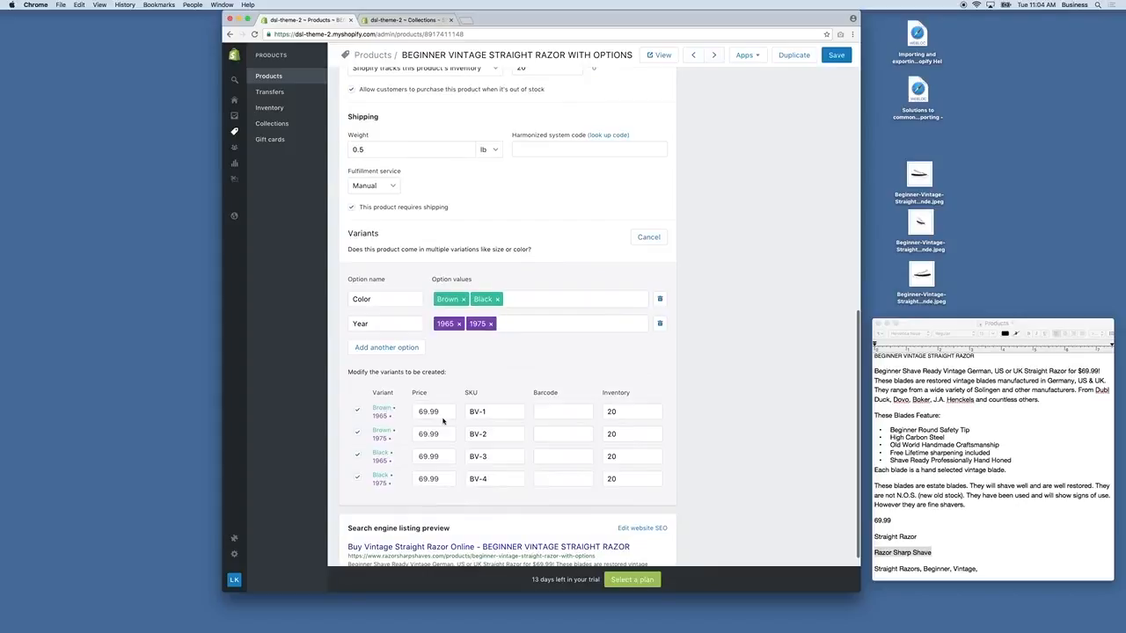
scroll(444, 412, down, 1)
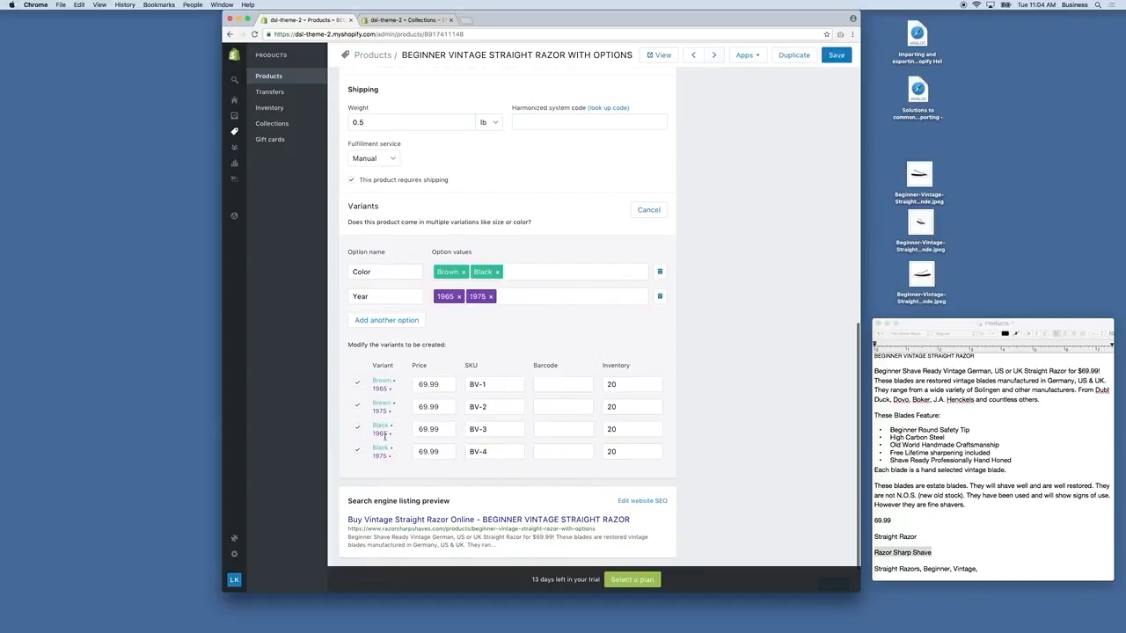
scroll(435, 396, down, 1)
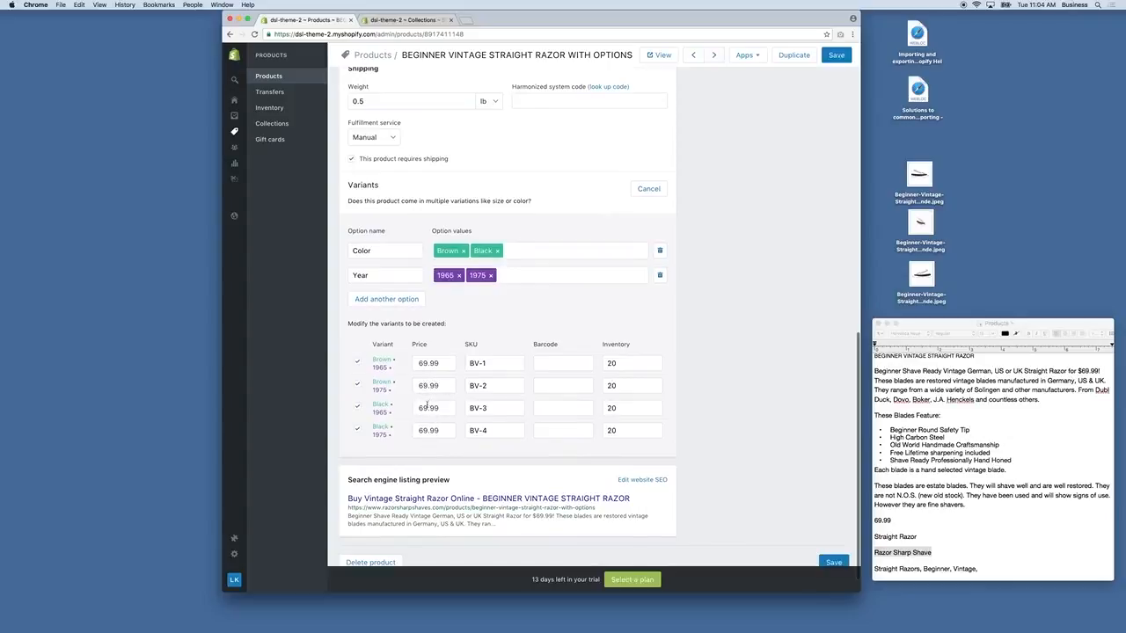
drag(429, 407, 408, 410)
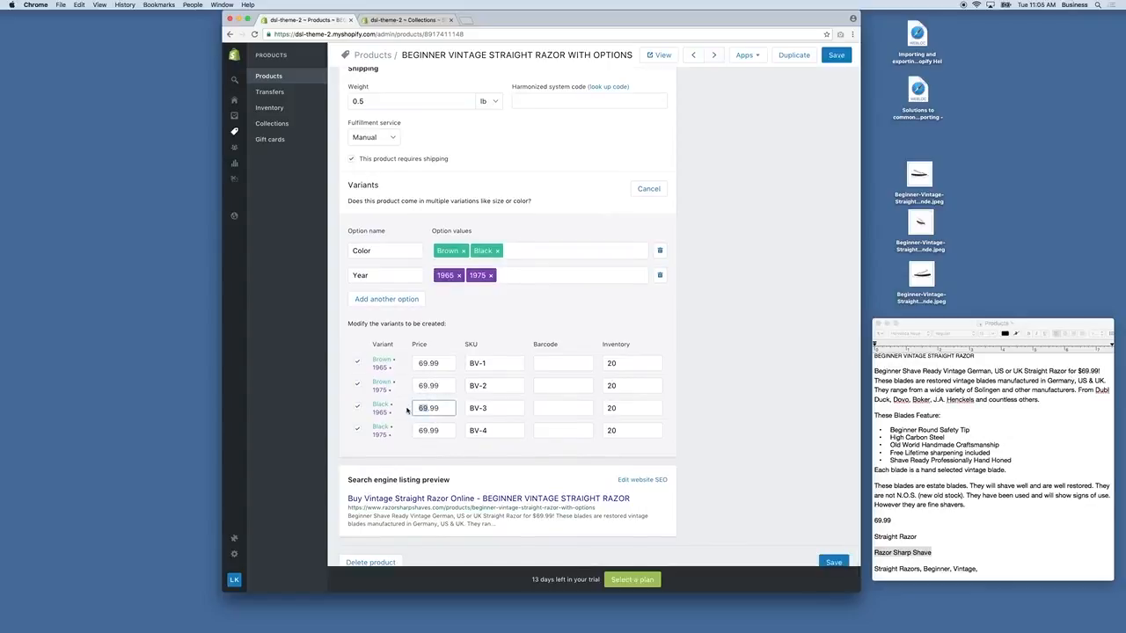
text(79)
click(546, 314)
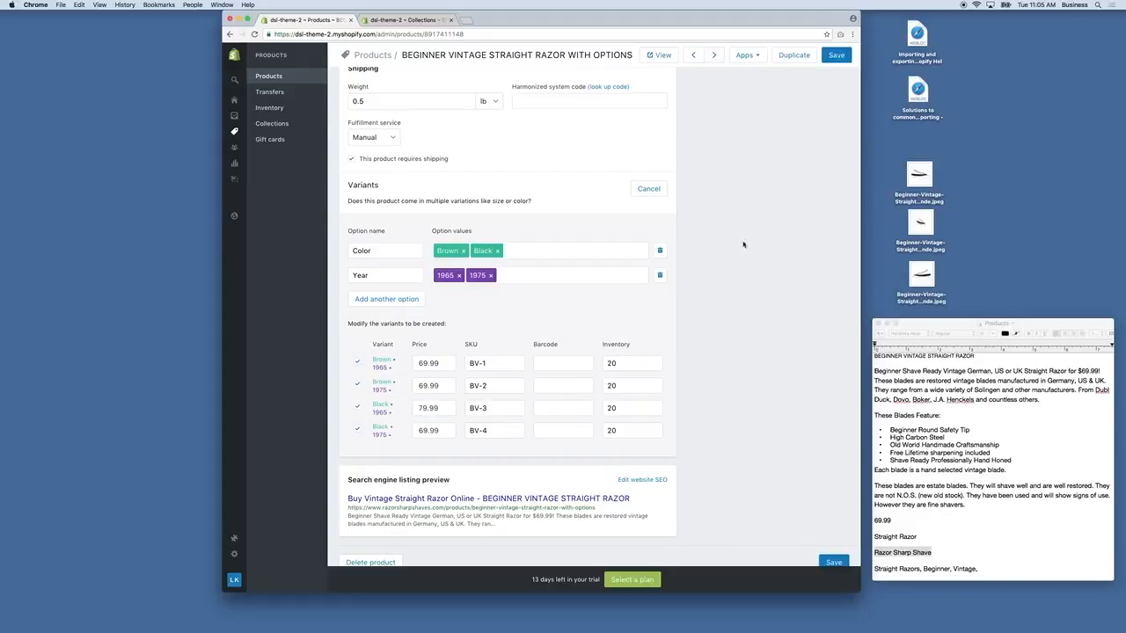
click(837, 55)
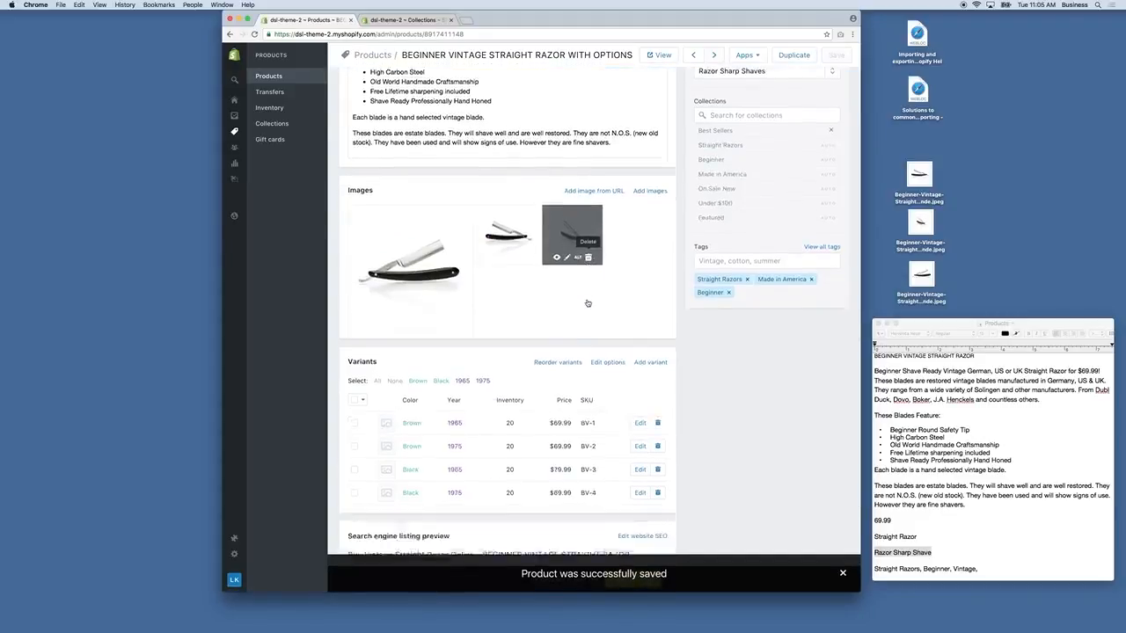
Open the Black 1965 variant's details, set its compare at price to 89.99 and save the variant.
scroll(578, 255, down, 3)
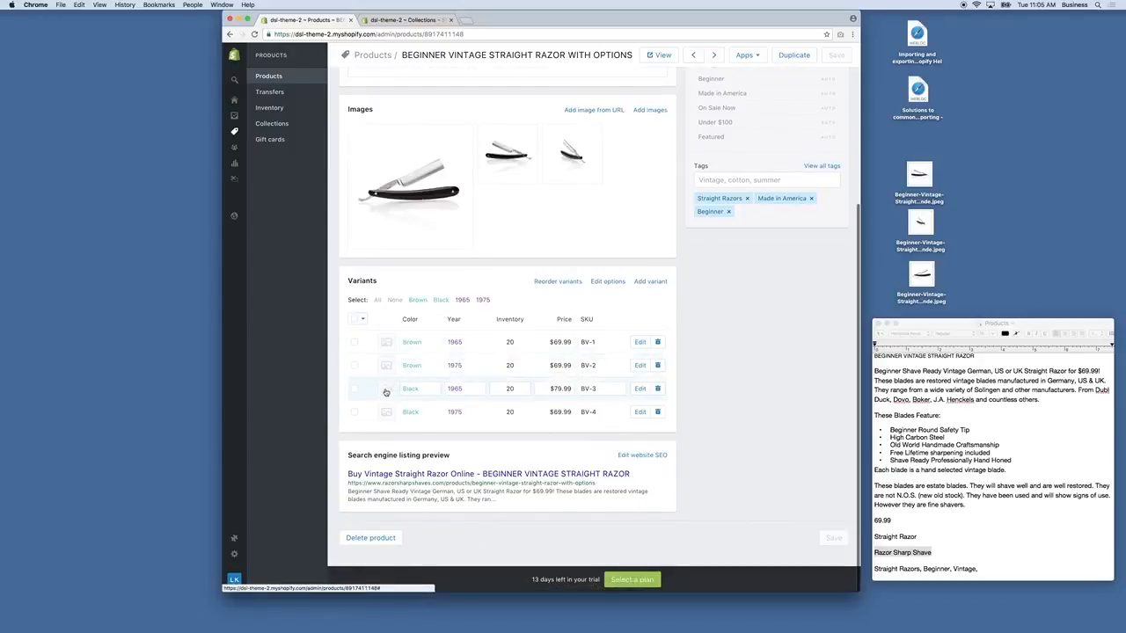
click(641, 341)
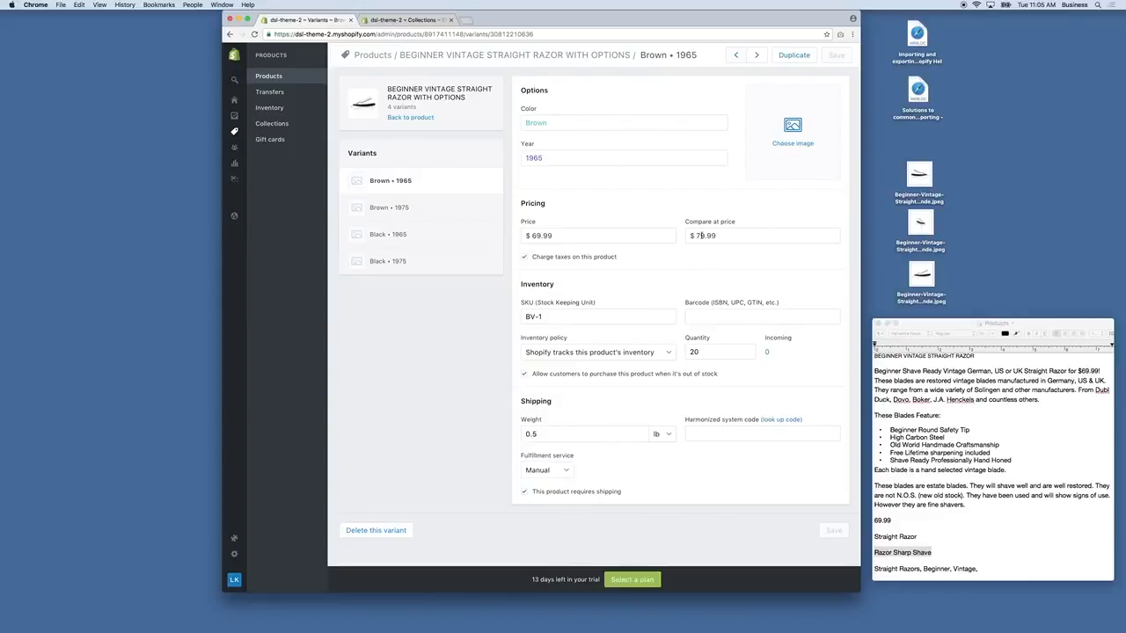
click(397, 239)
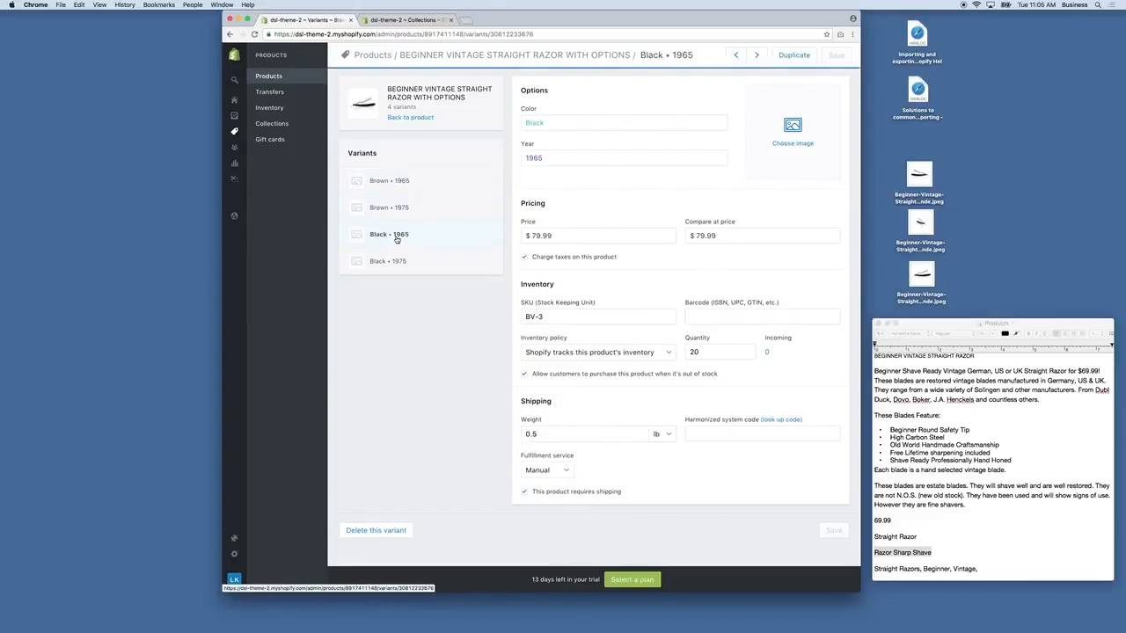
click(700, 235)
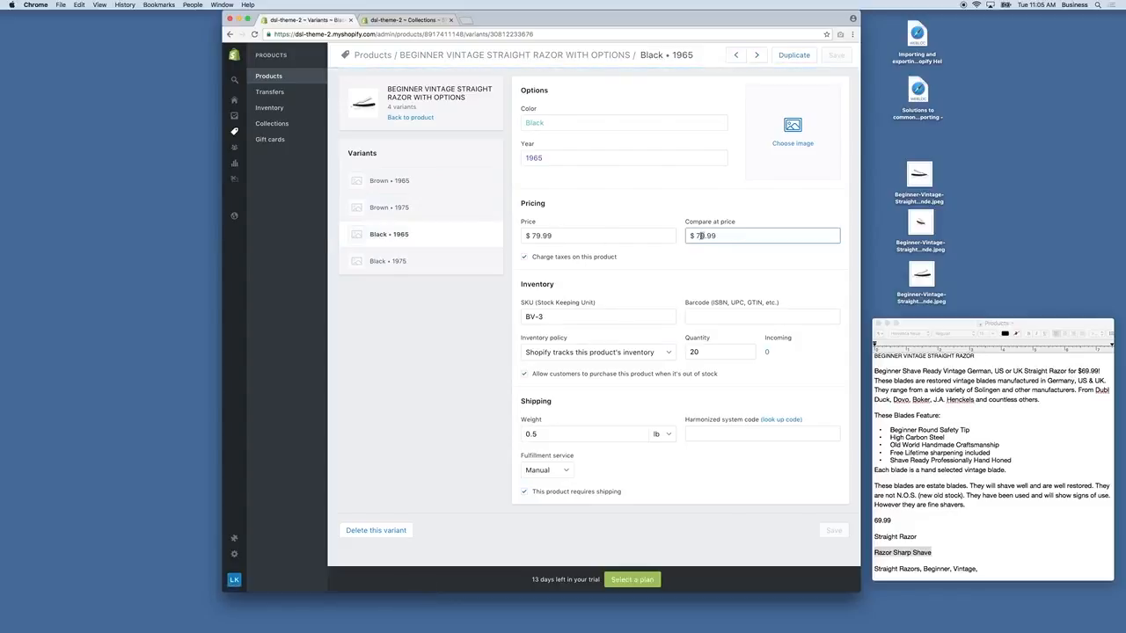
key(BackSpace)
text(8)
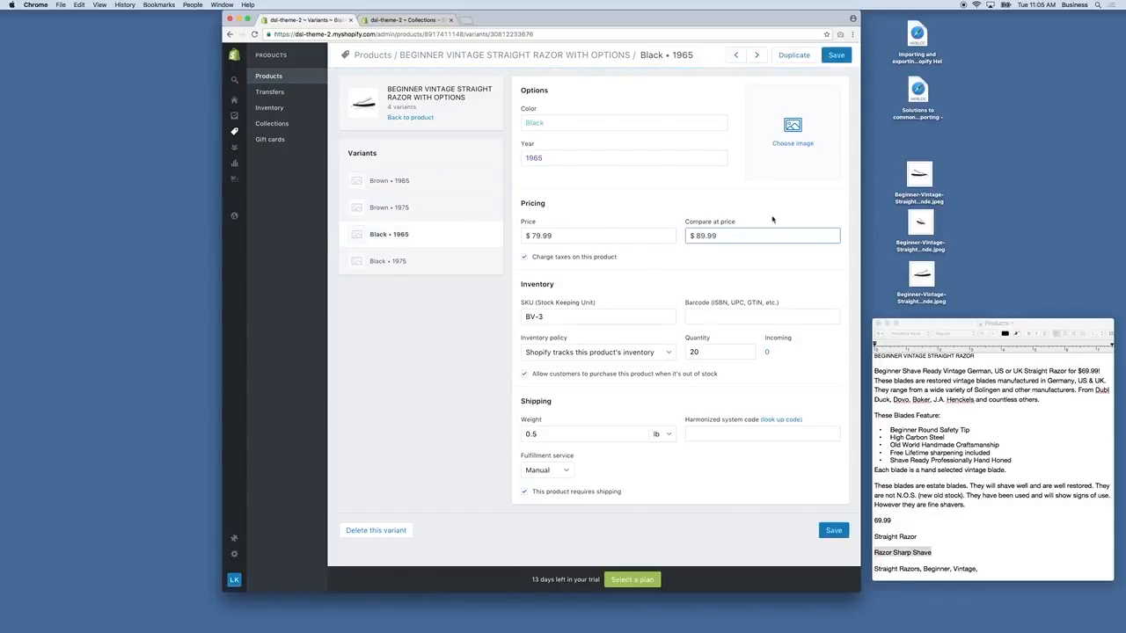
click(836, 55)
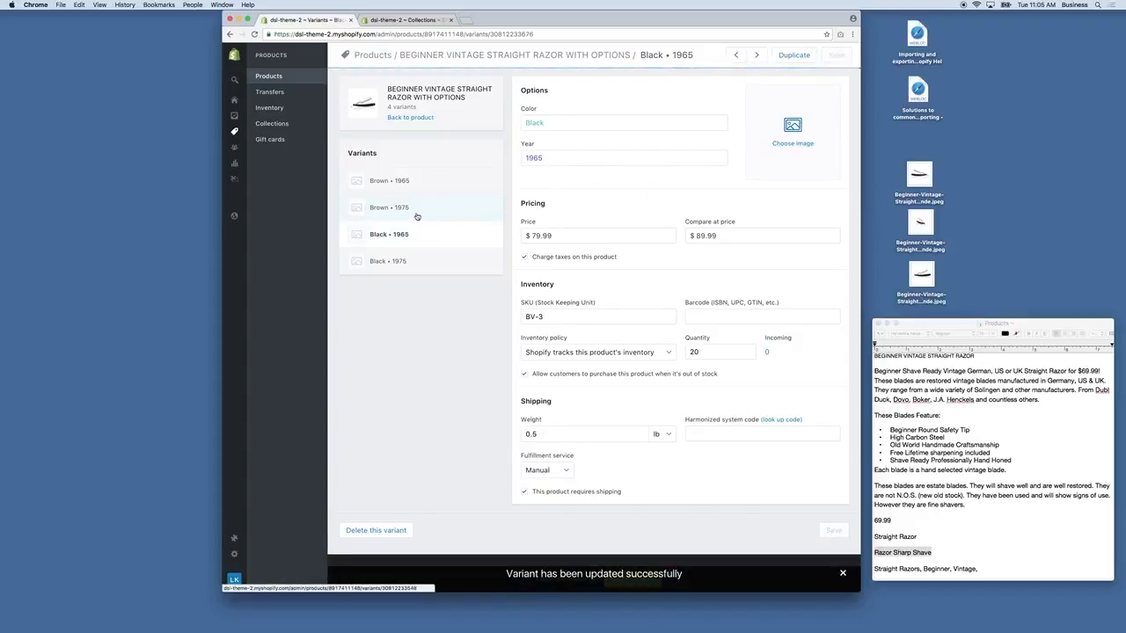
Set the Brown 1965 variant's price to 79.99 and its compare at price to 89.99, and save the variant.
click(400, 182)
click(537, 236)
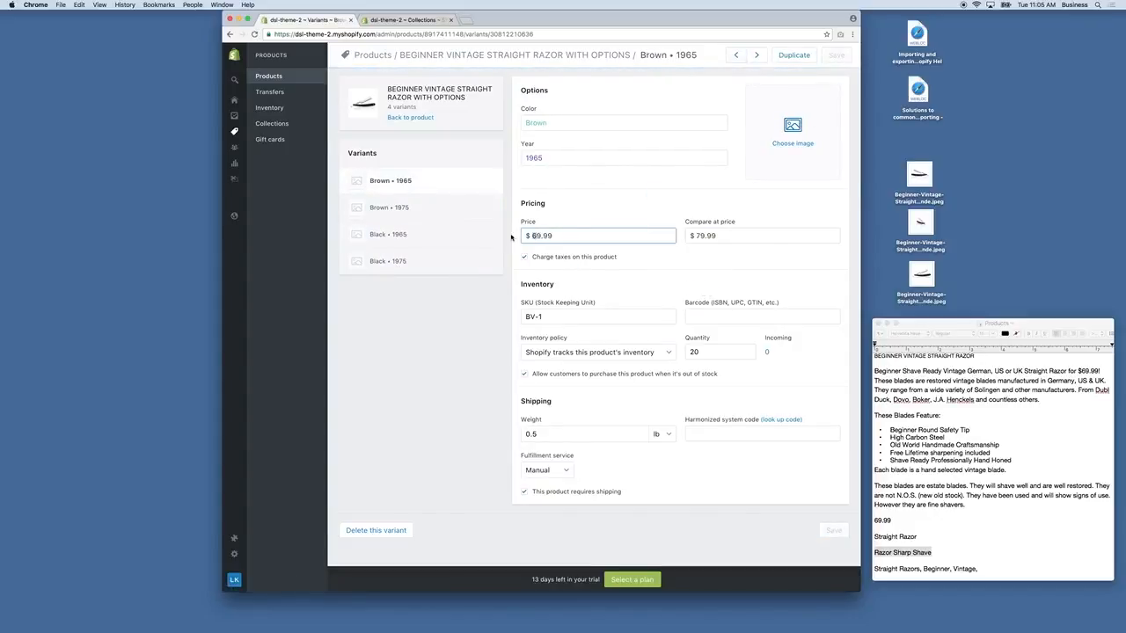
key(Delete)
text(7)
click(695, 236)
key(Delete)
text(8)
click(847, 122)
click(836, 54)
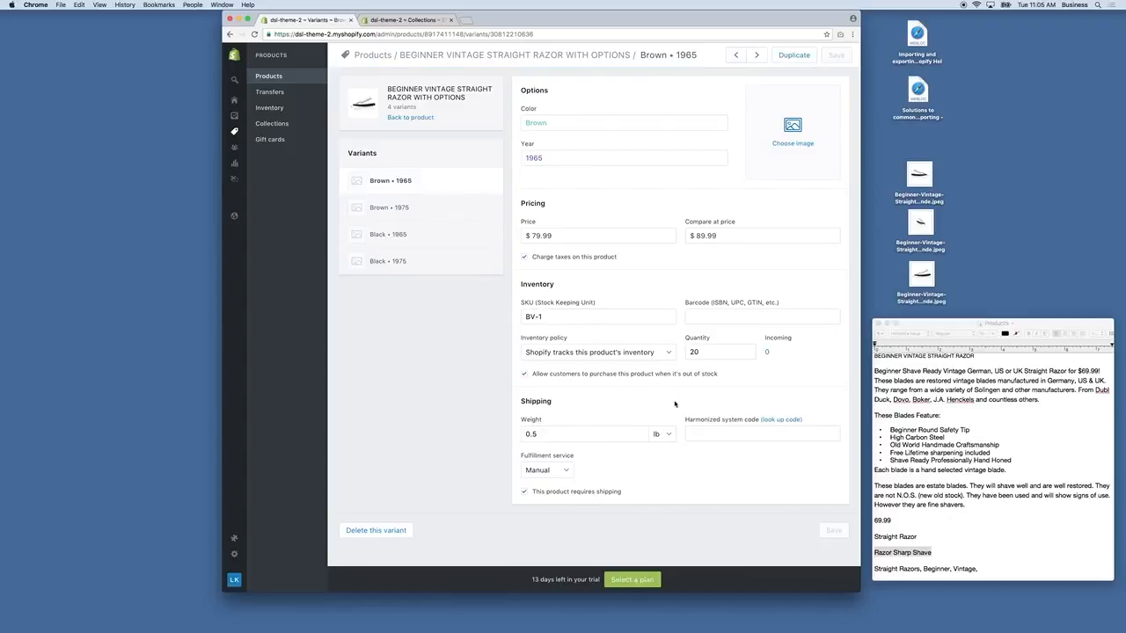
Return to the product and examine its variants list and the reordering choices for variants and options without changing the order.
click(410, 117)
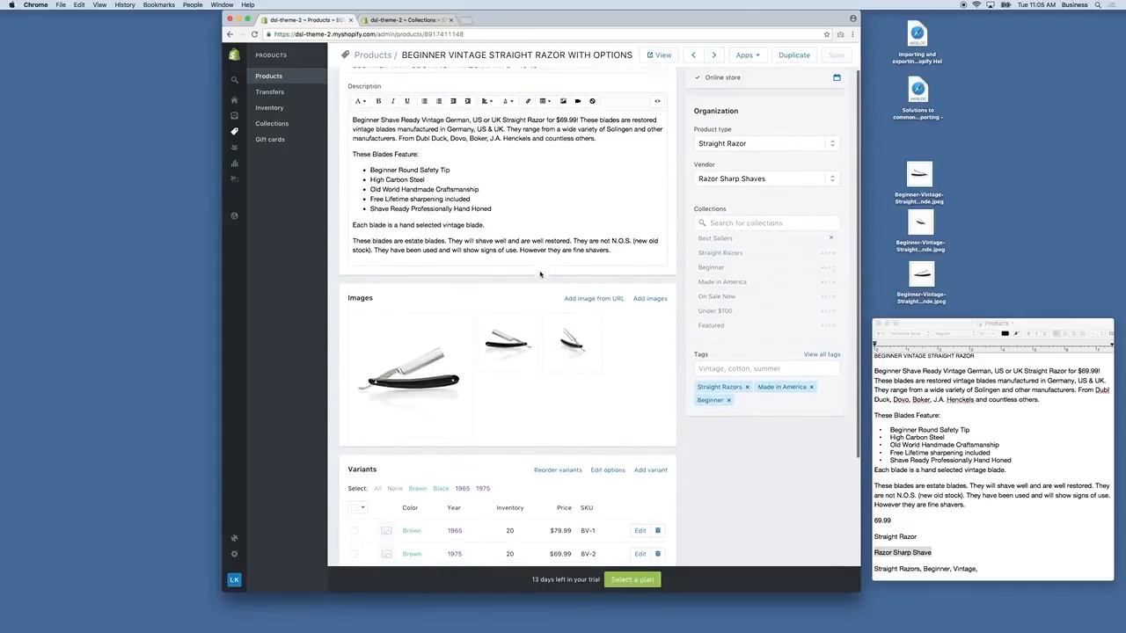
scroll(542, 278, down, 5)
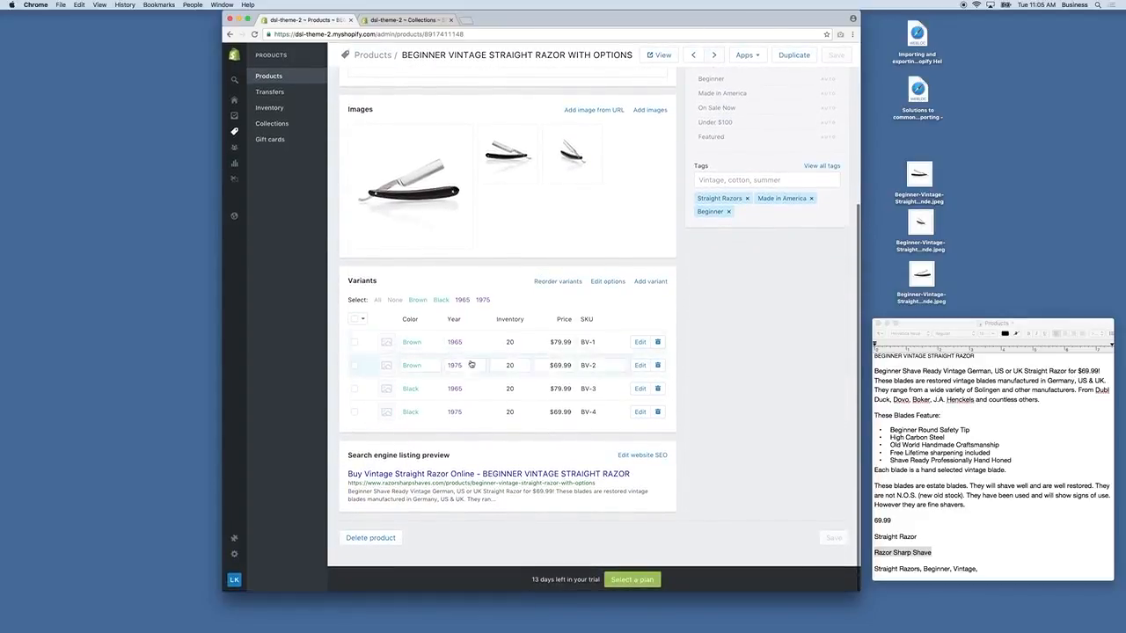
click(556, 283)
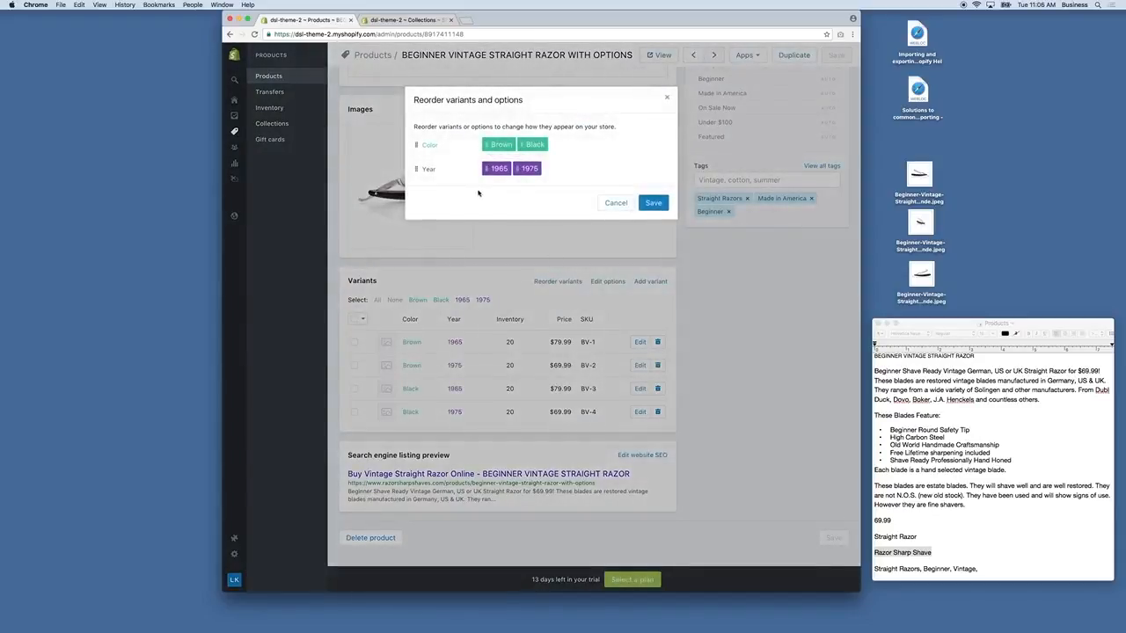
click(616, 203)
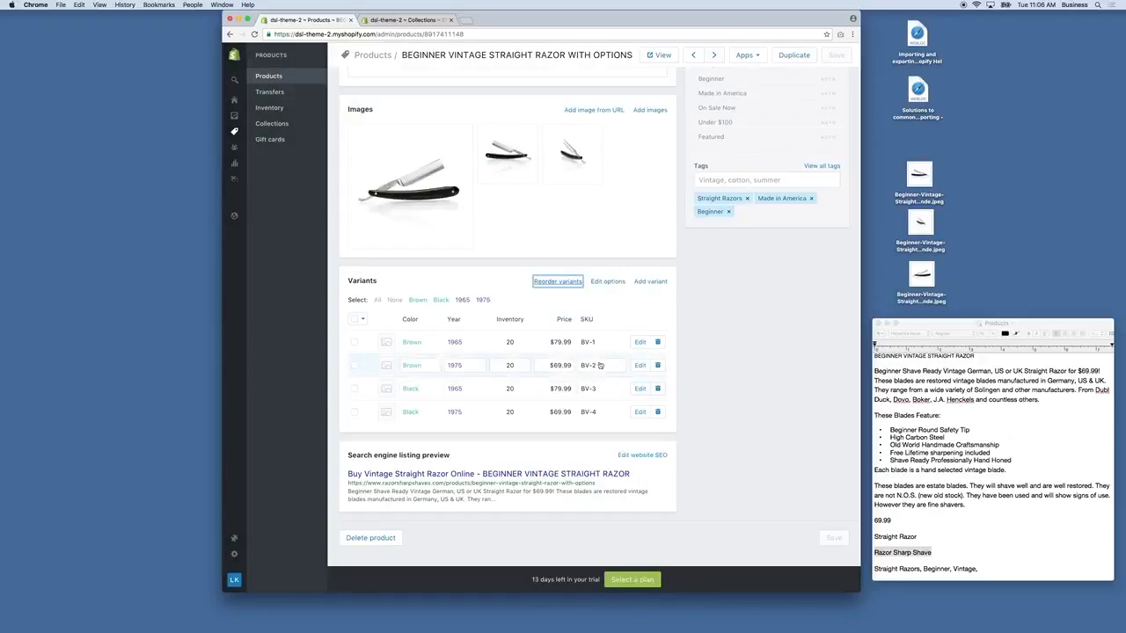
scroll(711, 312, up, 2)
scroll(710, 312, up, 4)
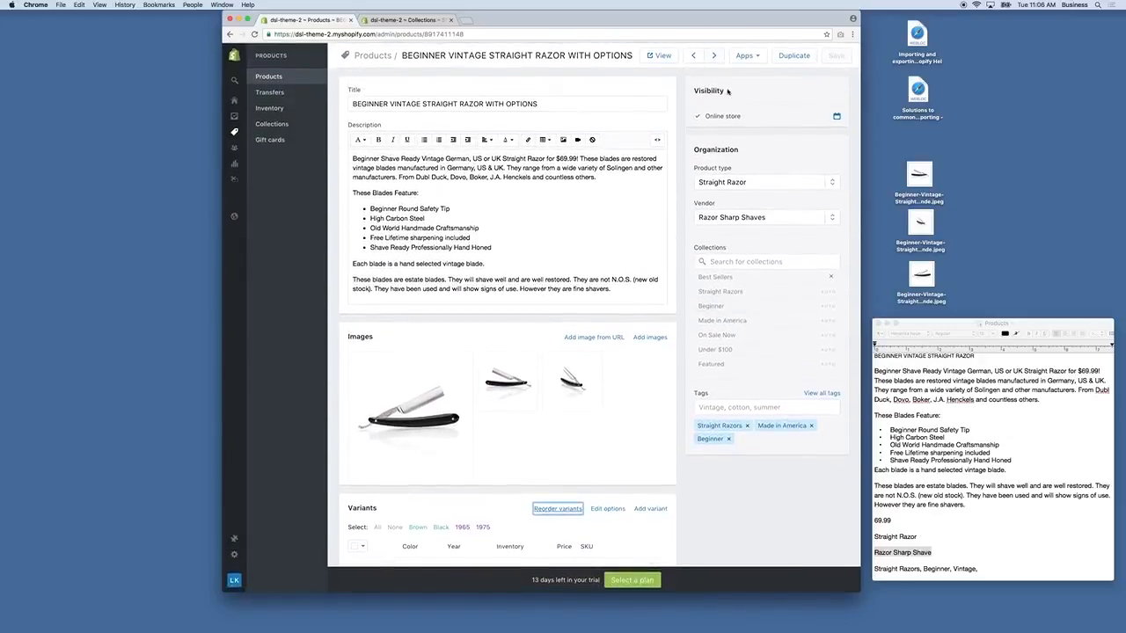
Select all products in the store's product list, open them for bulk editing and add the Inventory quantity field.
click(268, 76)
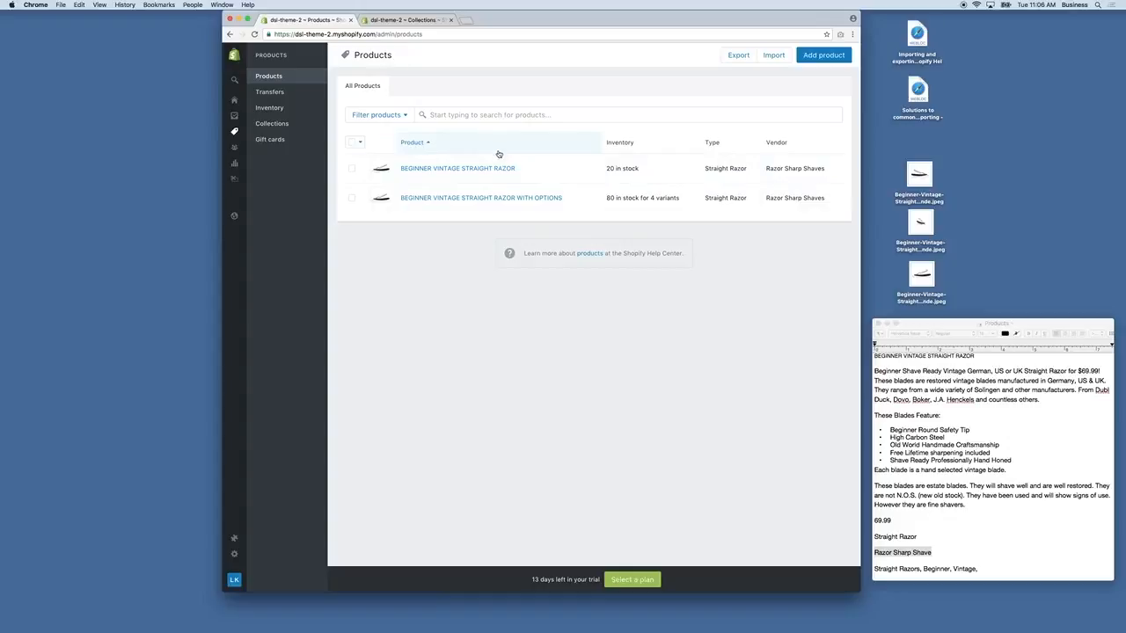
click(352, 144)
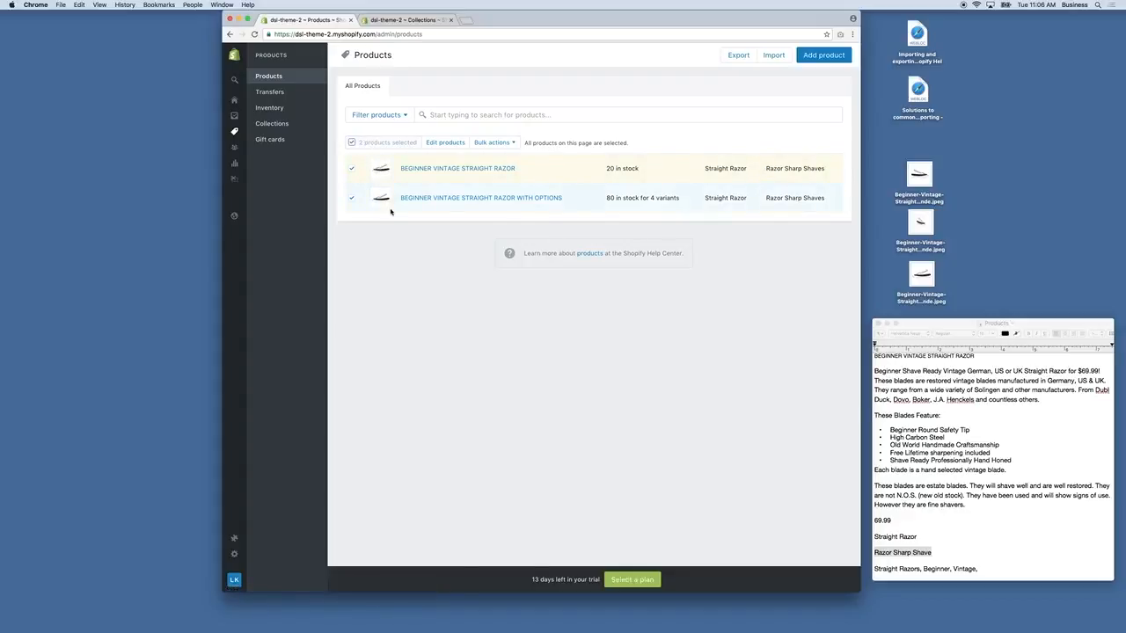
click(453, 144)
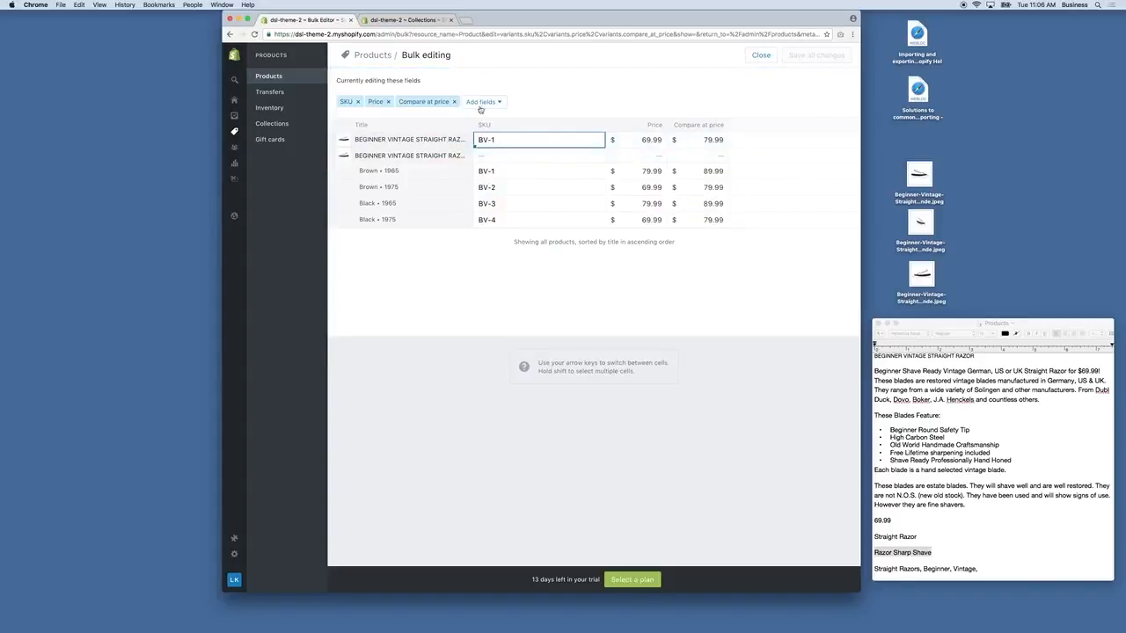
click(482, 102)
click(494, 173)
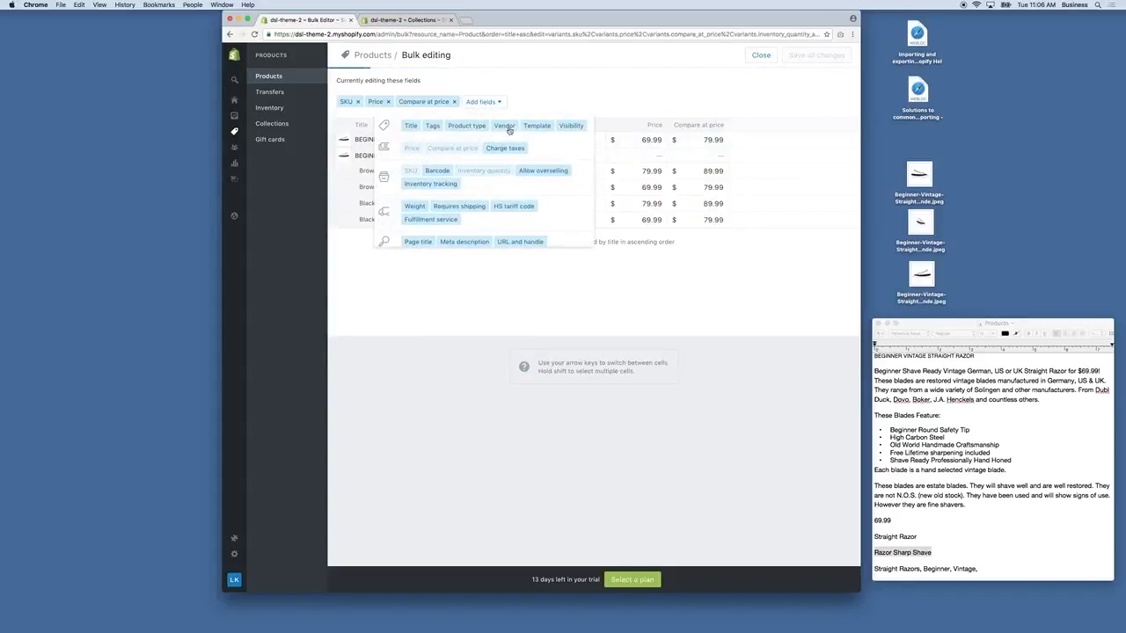
Add the Requires shipping field to the bulk editor, set the BEGINNER VINTAGE STRAIGHT RAZOR price to 59.99, save all changes and close the editor.
click(544, 102)
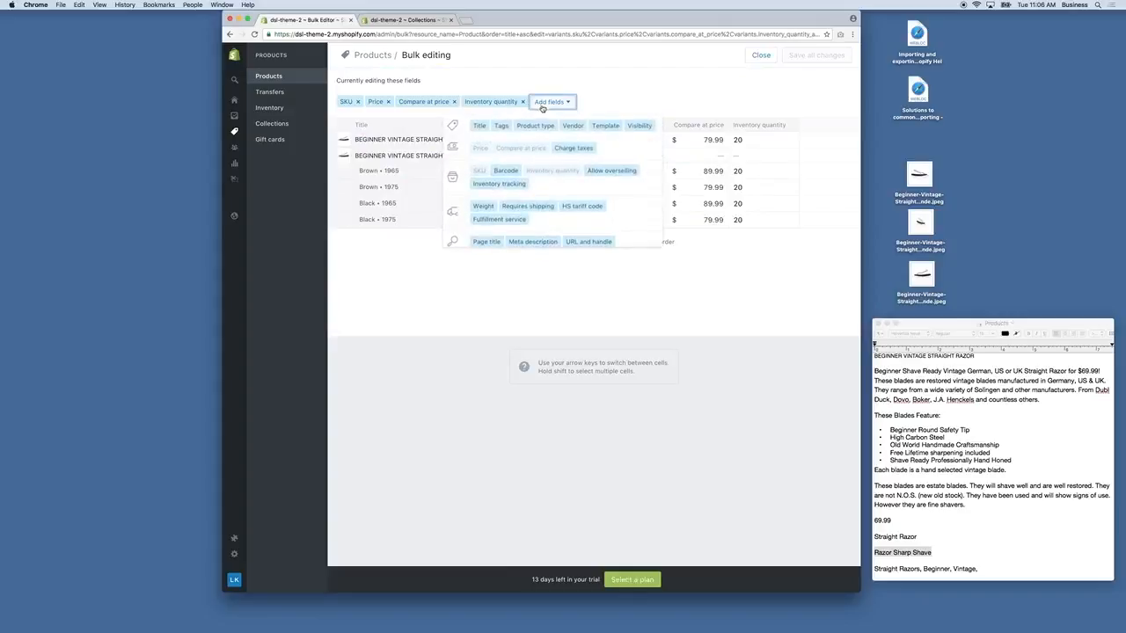
click(525, 205)
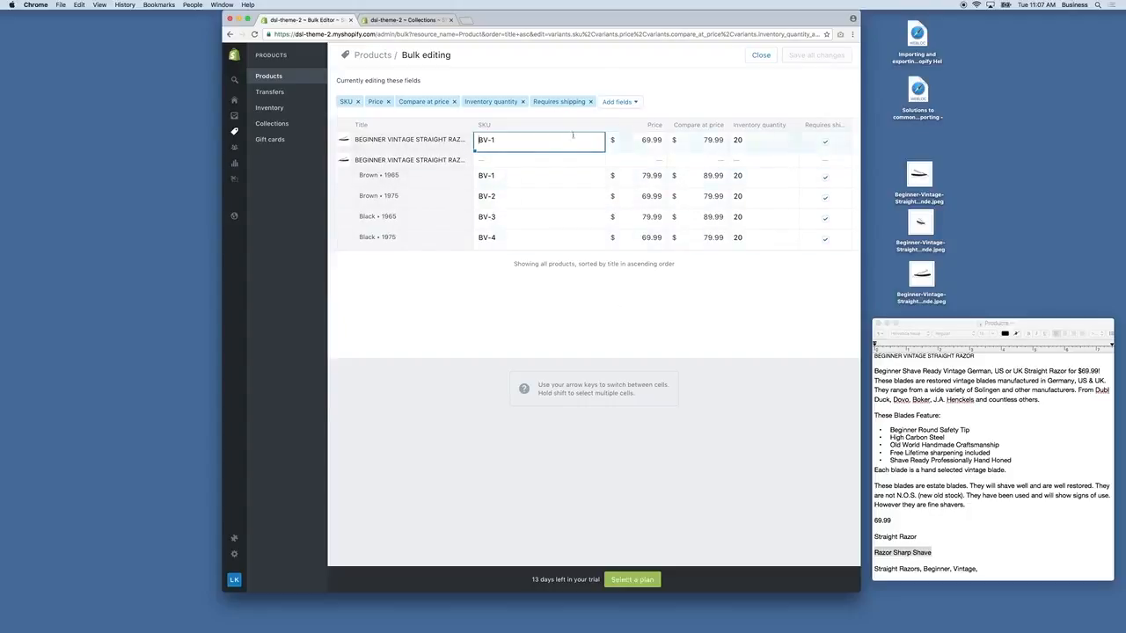
click(647, 144)
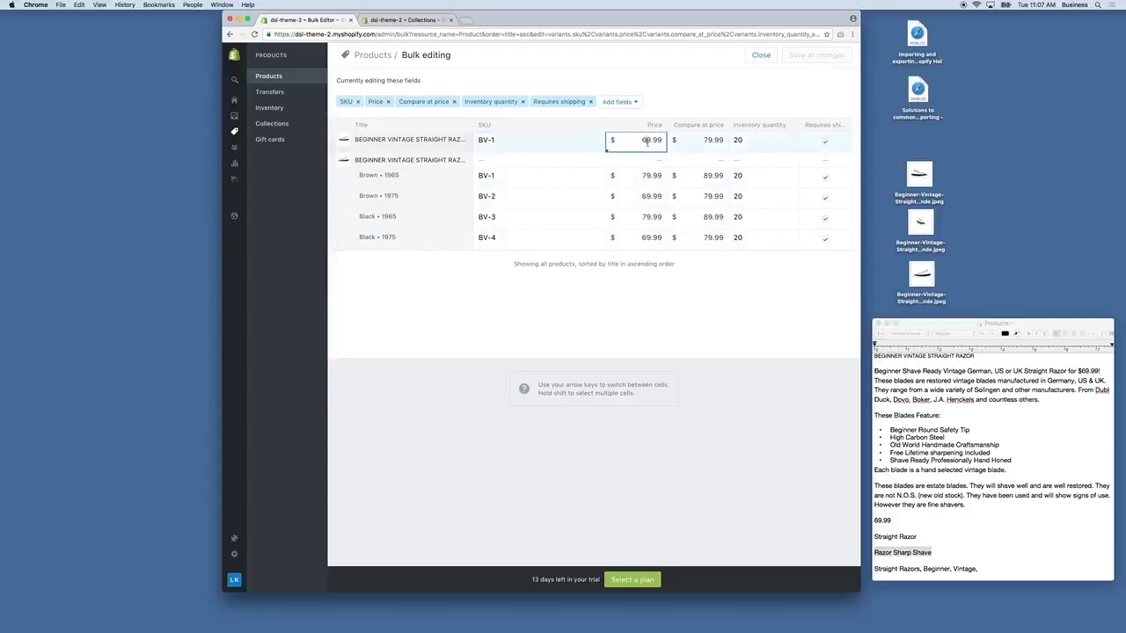
text(59.99)
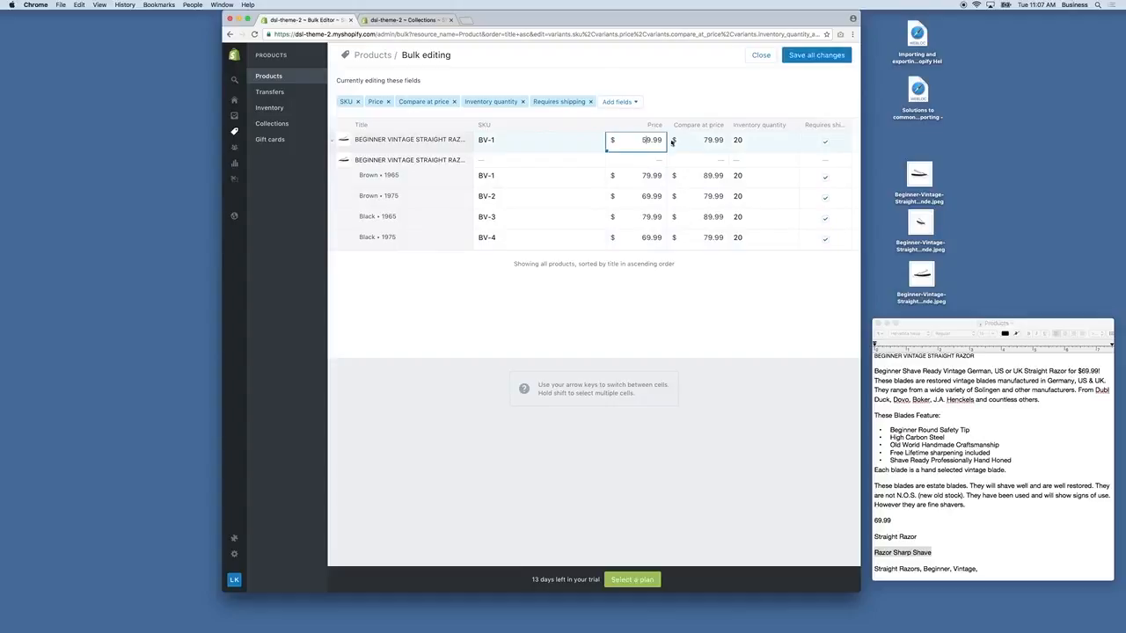
click(804, 55)
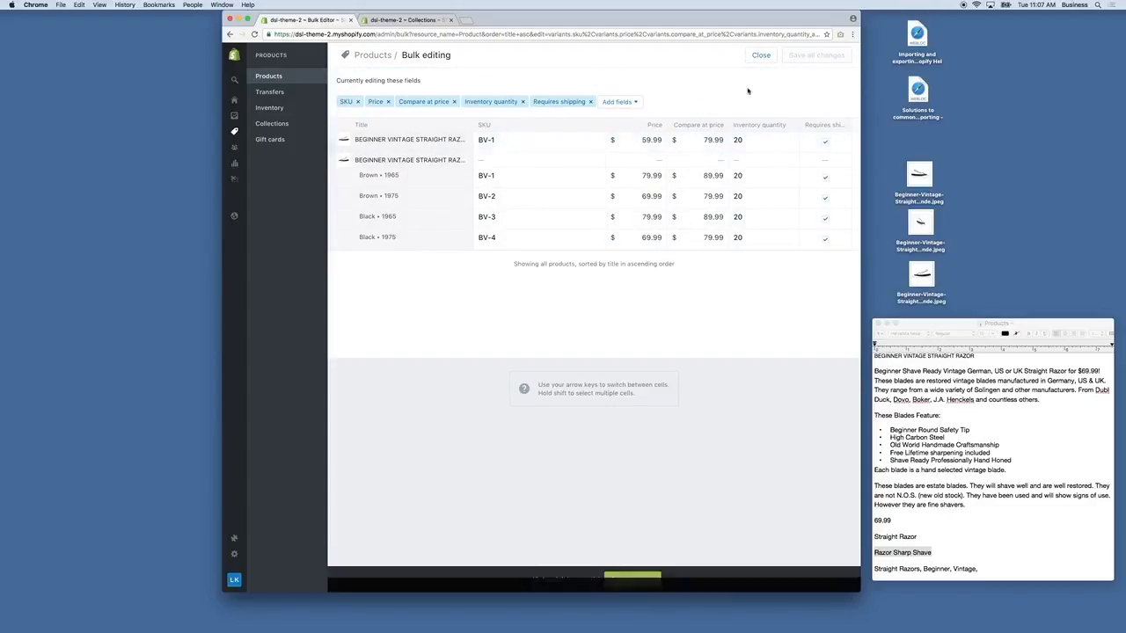
click(762, 56)
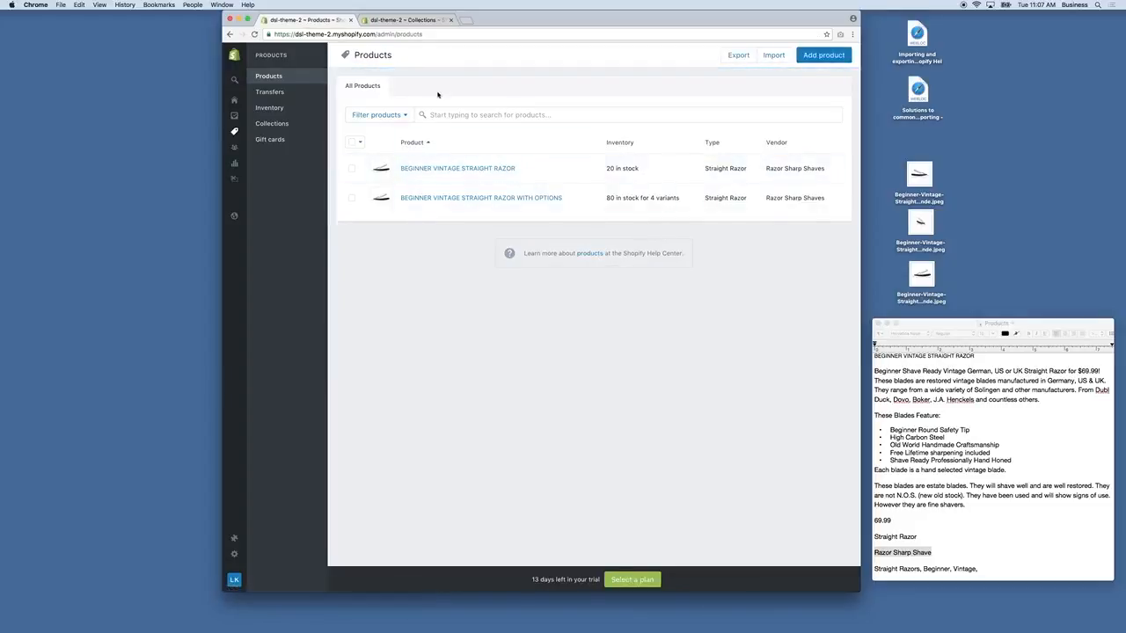
Select all products in the product list and review the available bulk actions without applying any.
click(354, 143)
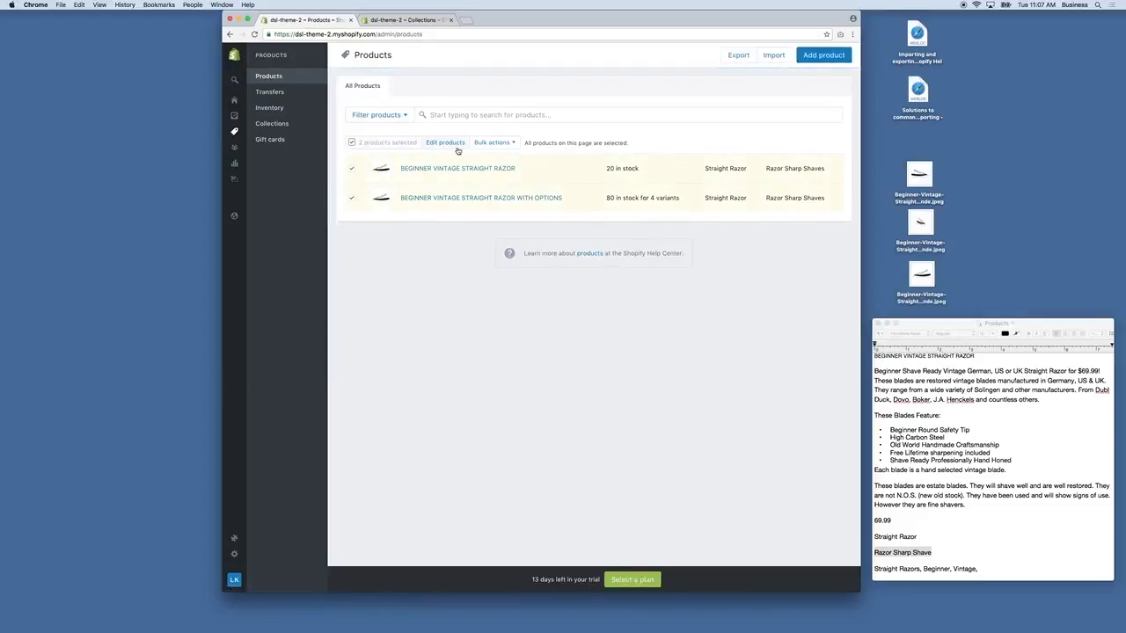
click(493, 142)
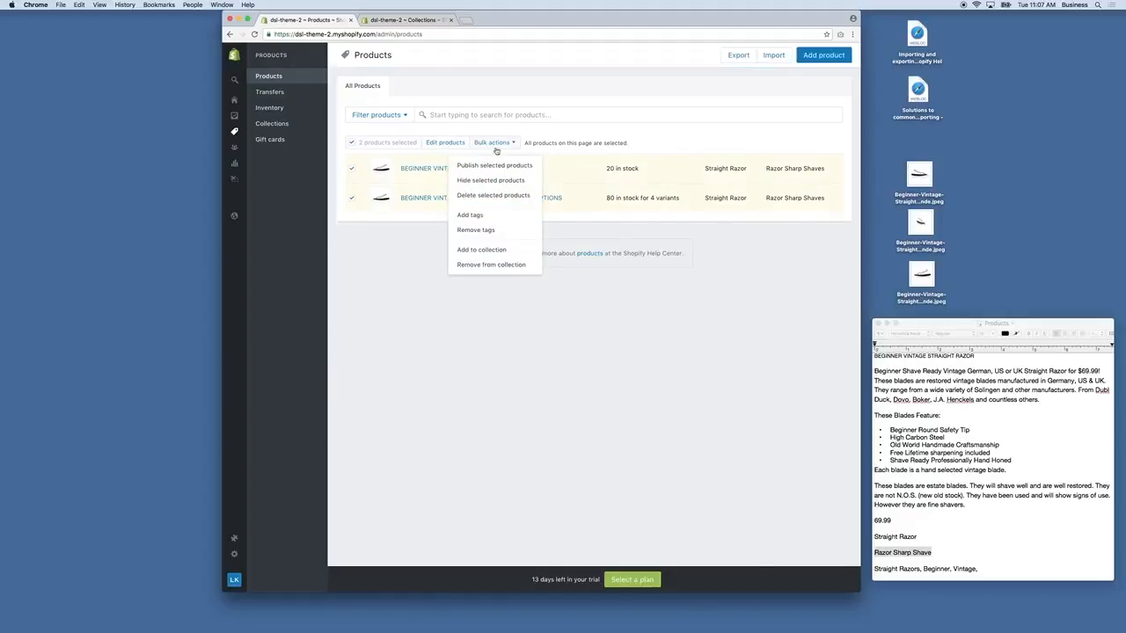
click(624, 95)
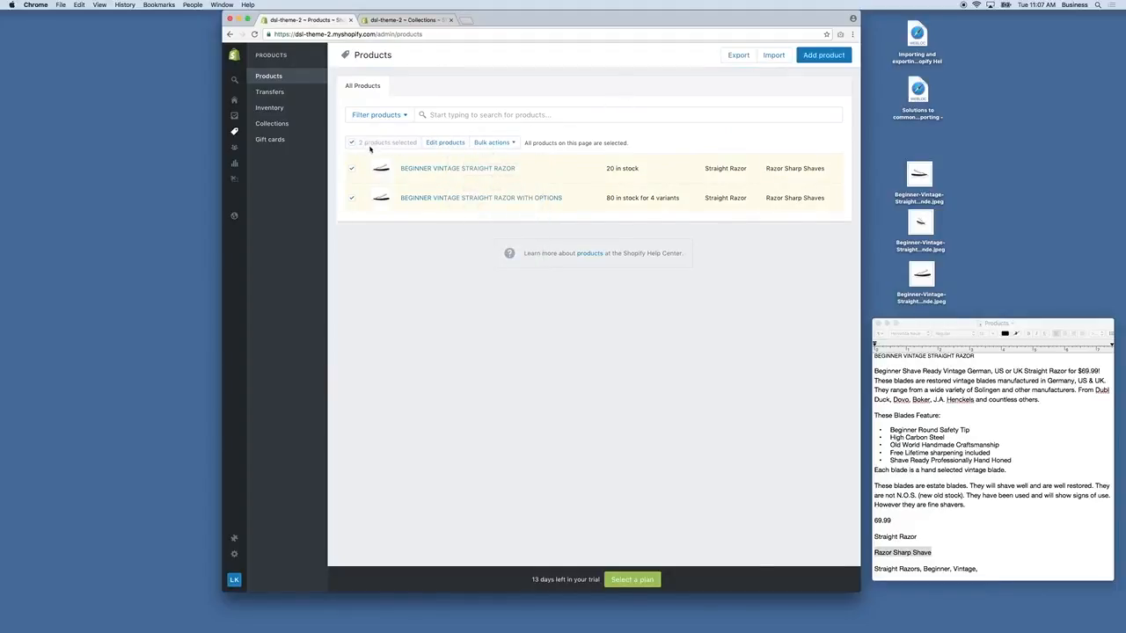
Export the current page of products as a CSV for spreadsheet programs and move products_export.csv to the desktop, keeping both files.
click(739, 55)
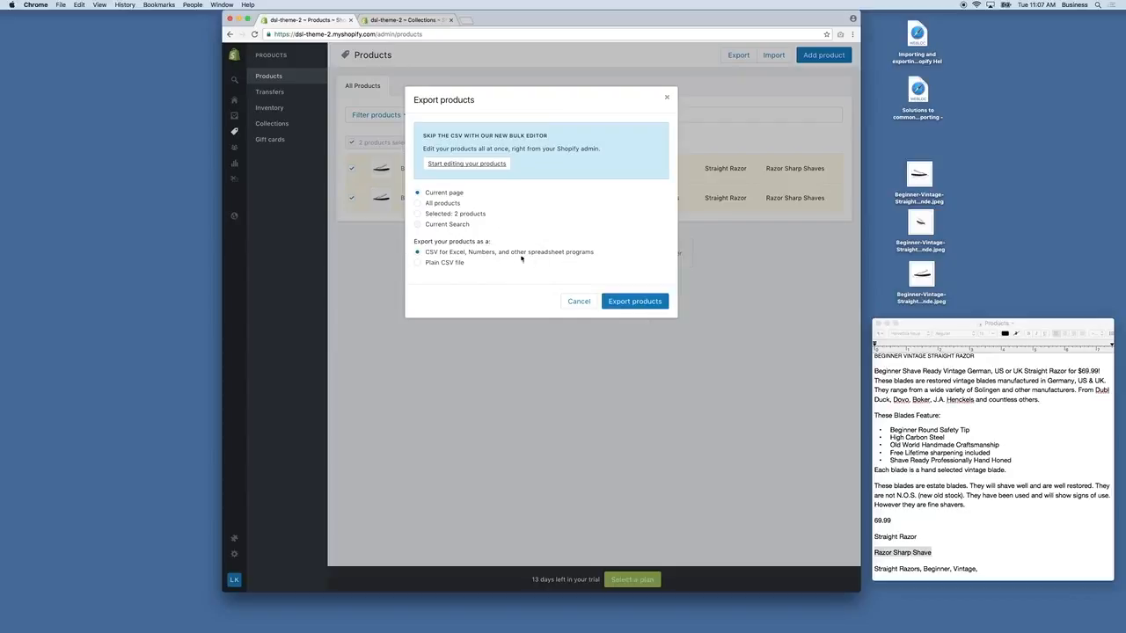
click(648, 300)
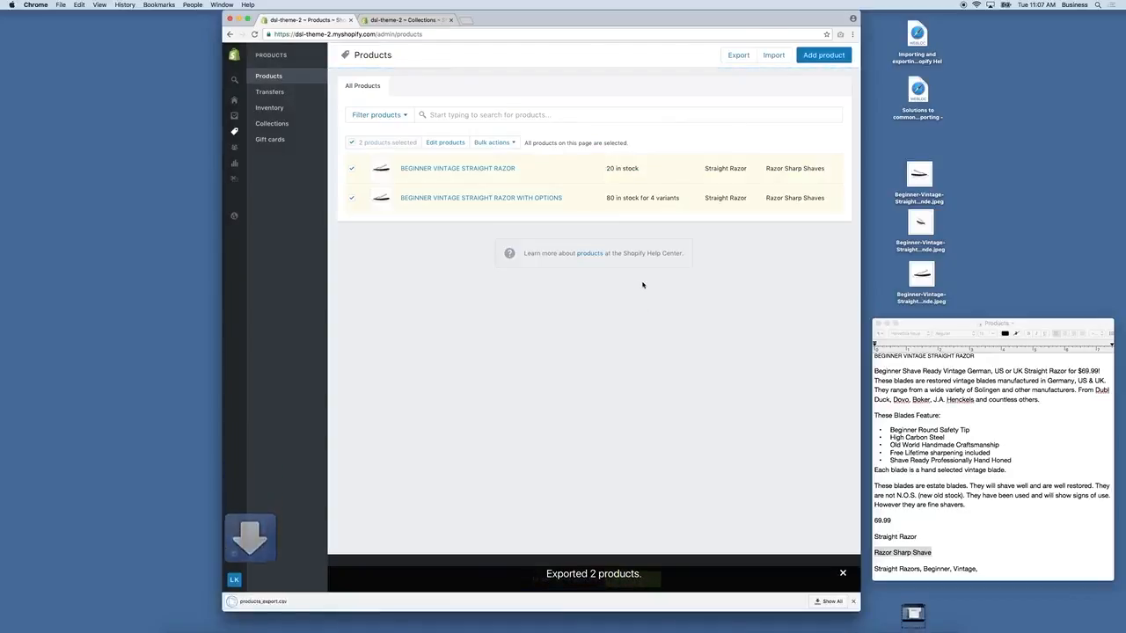
click(913, 615)
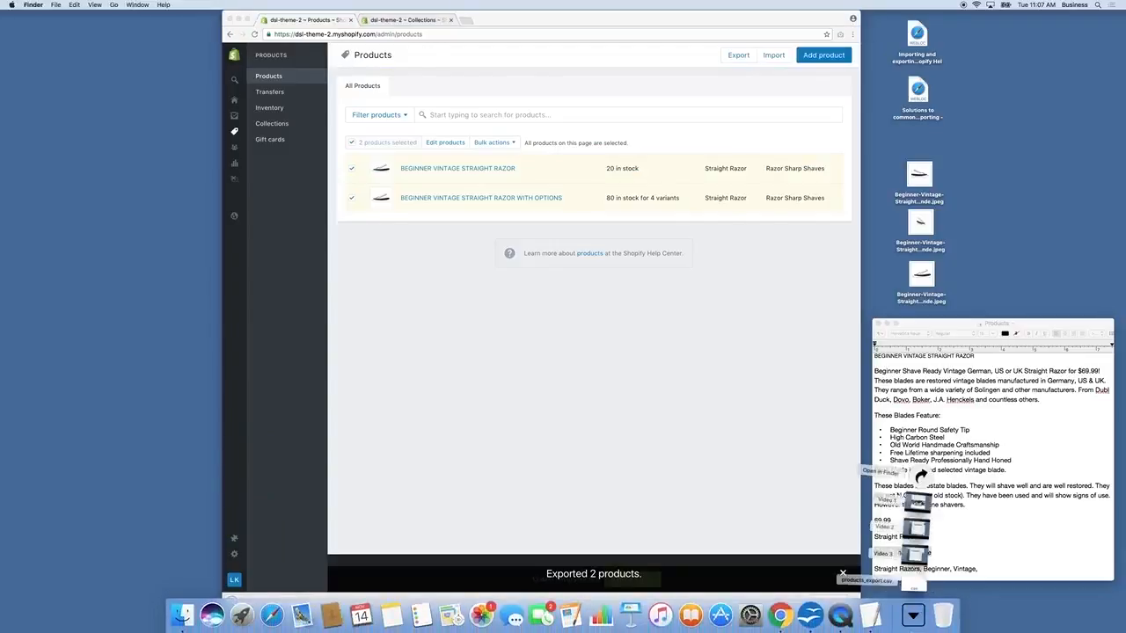
drag(917, 575, 1028, 194)
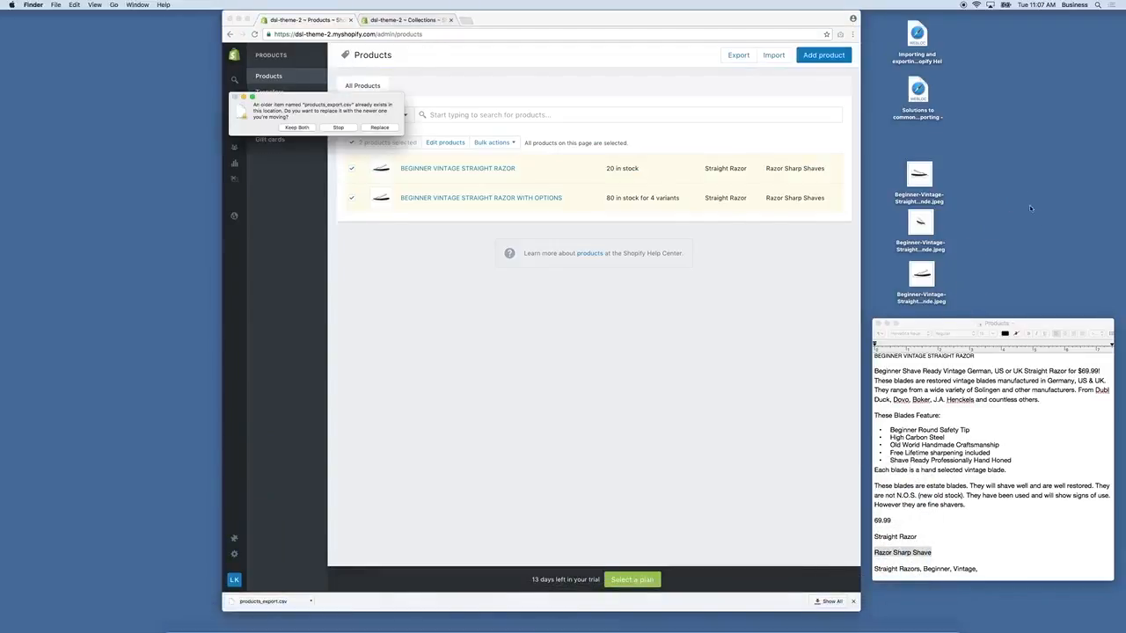
click(303, 128)
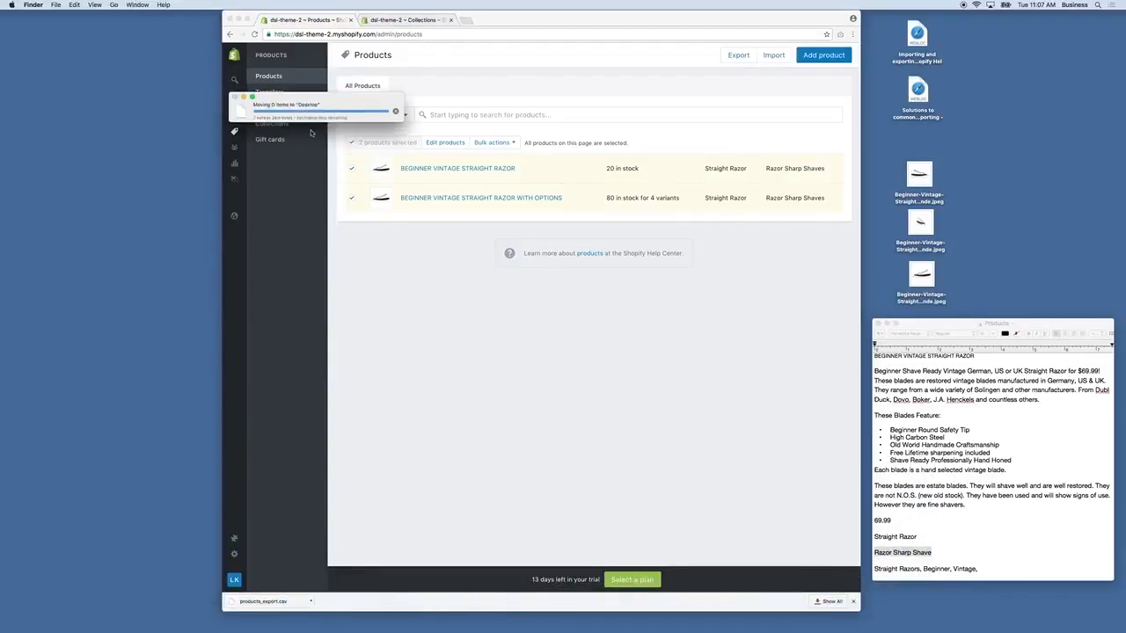
Close the Products text document and move products_export copy.csv below products_export.csv on the desktop.
click(877, 324)
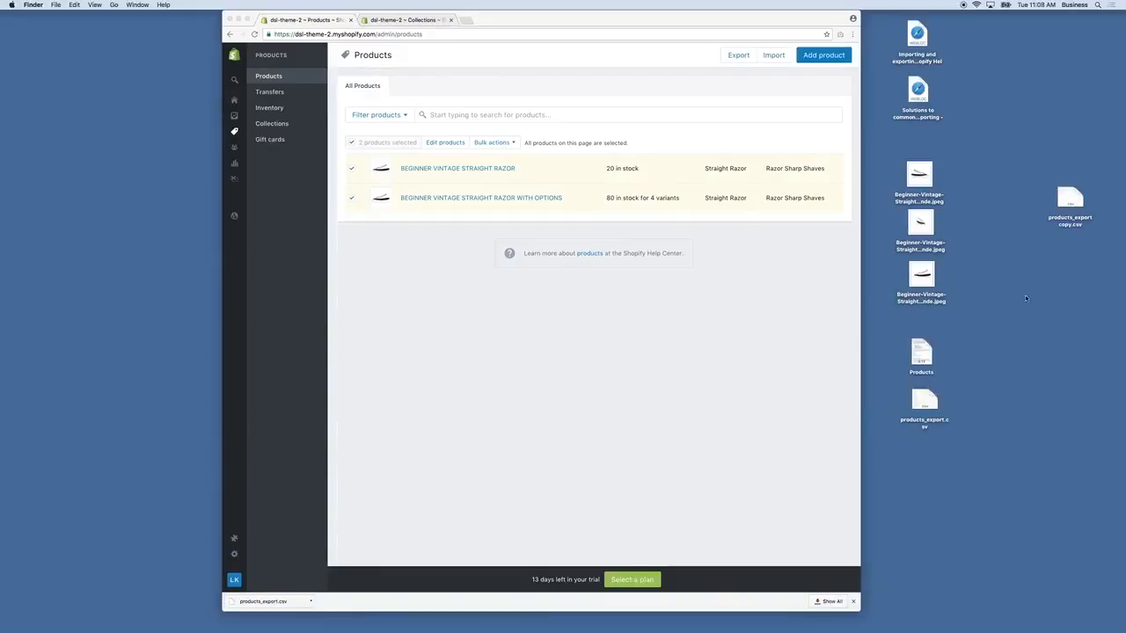
click(1069, 199)
right_click(1071, 198)
click(1071, 198)
drag(1072, 201, 925, 486)
click(923, 405)
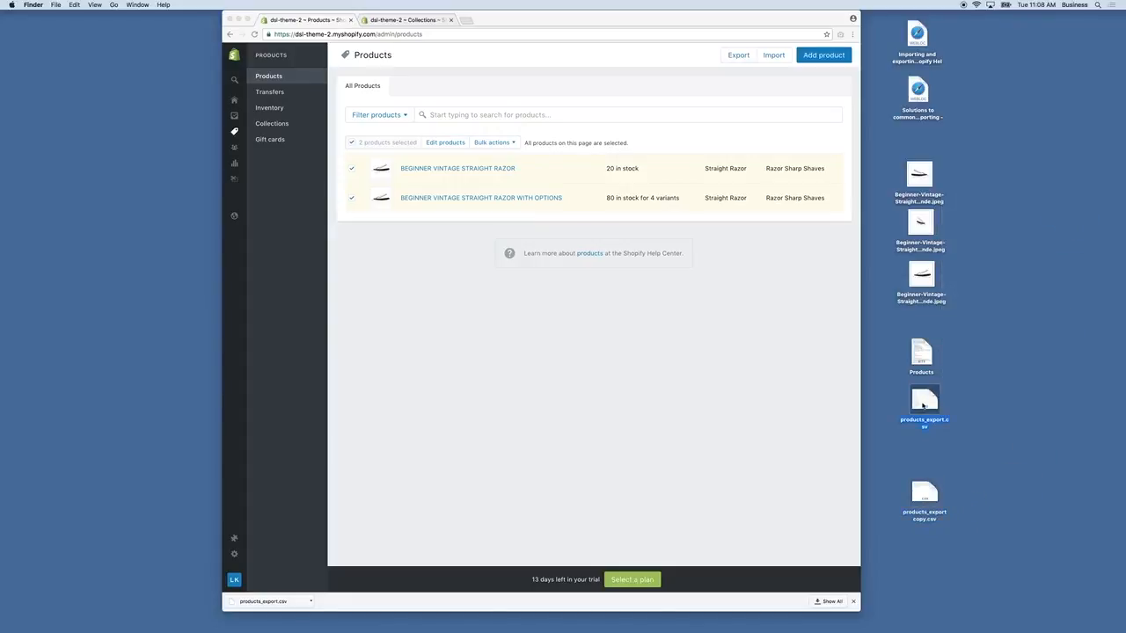
Rearrange the desktop files so products_export copy.csv sits directly below Products with products_export.csv beneath it, and dismiss the browser's downloads bar.
click(854, 602)
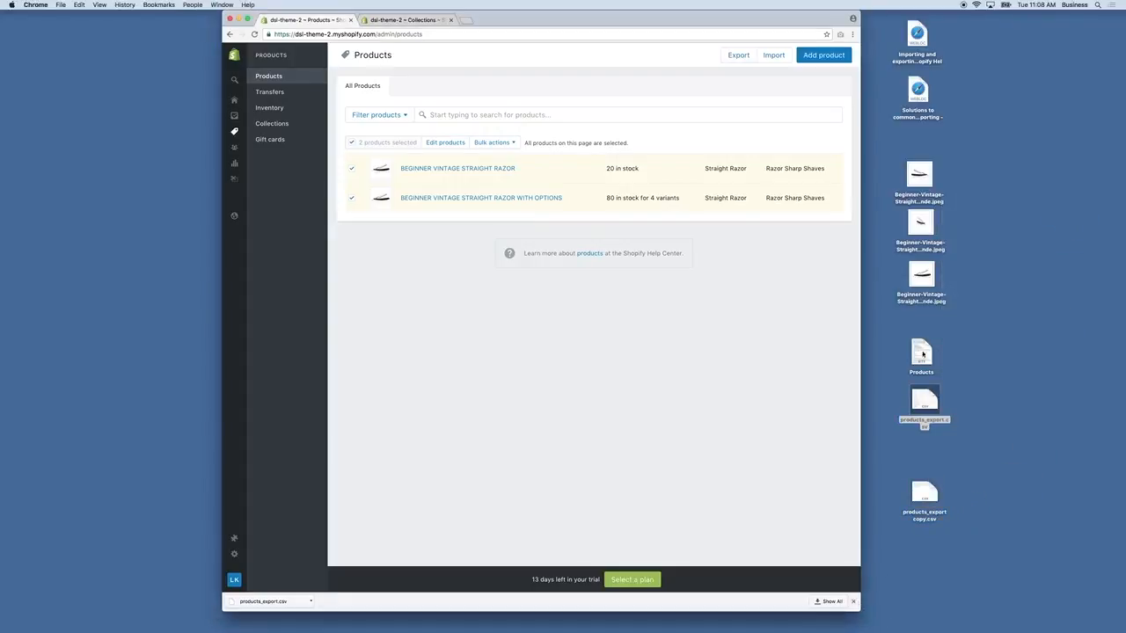
drag(923, 398, 923, 556)
drag(921, 498, 920, 412)
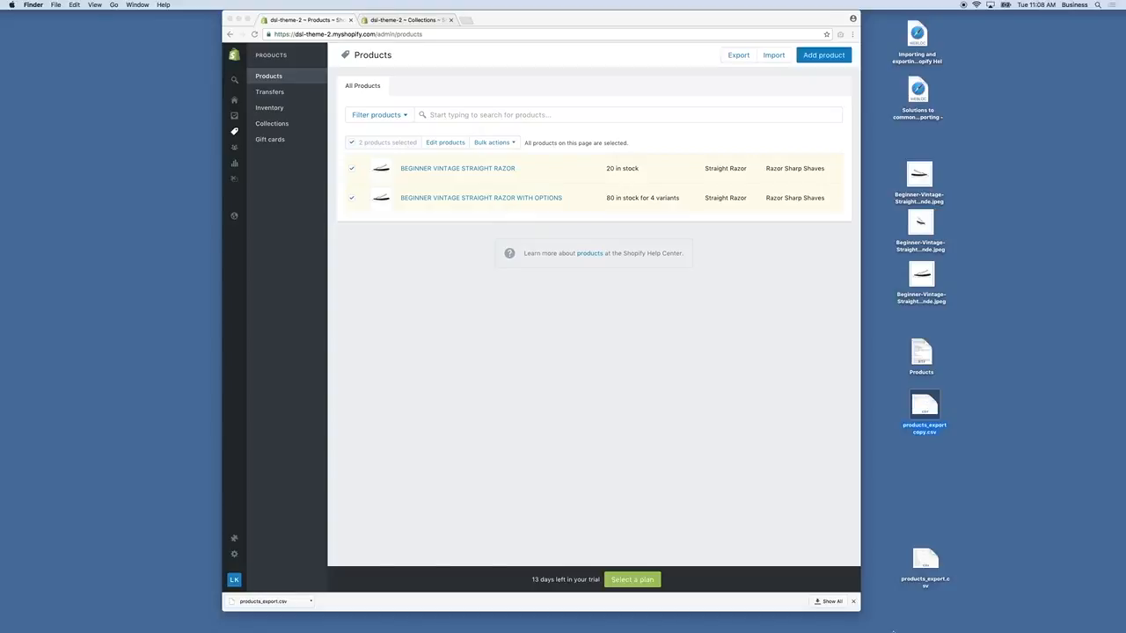
click(853, 602)
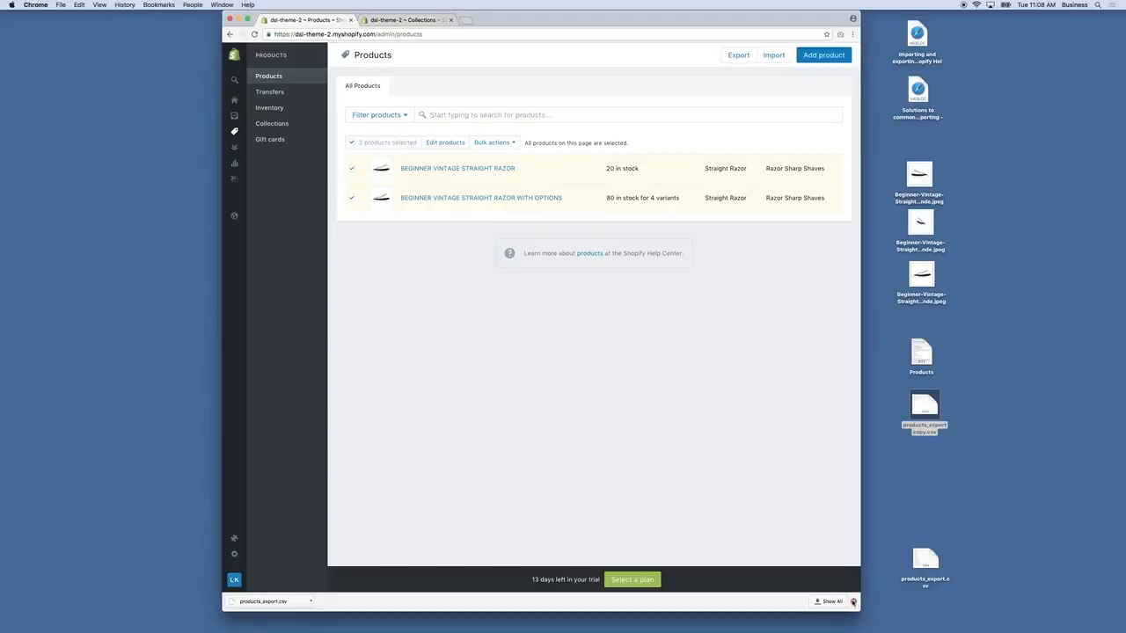
click(853, 603)
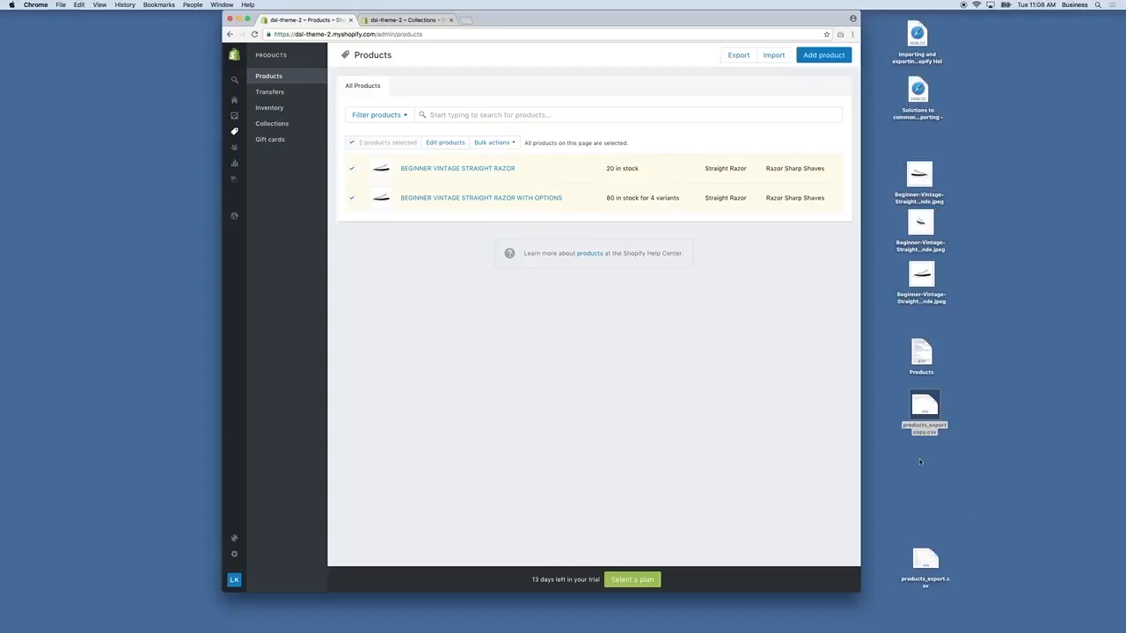
Open products_export copy.csv in OpenOffice, importing it as Unicode (UTF-8) text separated by commas.
right_click(922, 406)
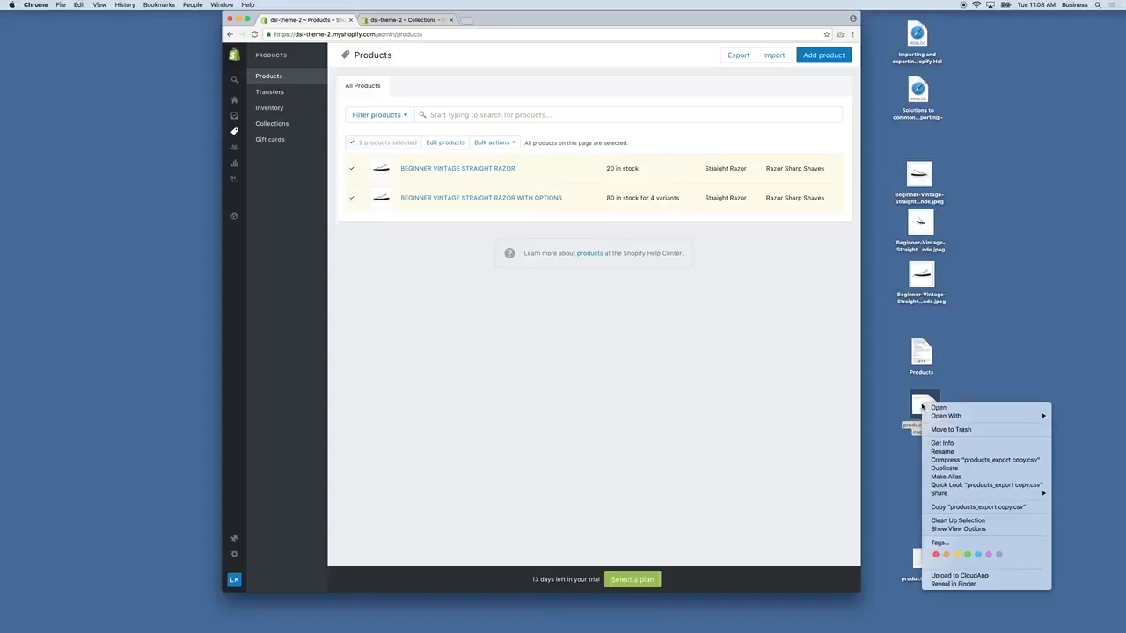
mouse_move(943, 417)
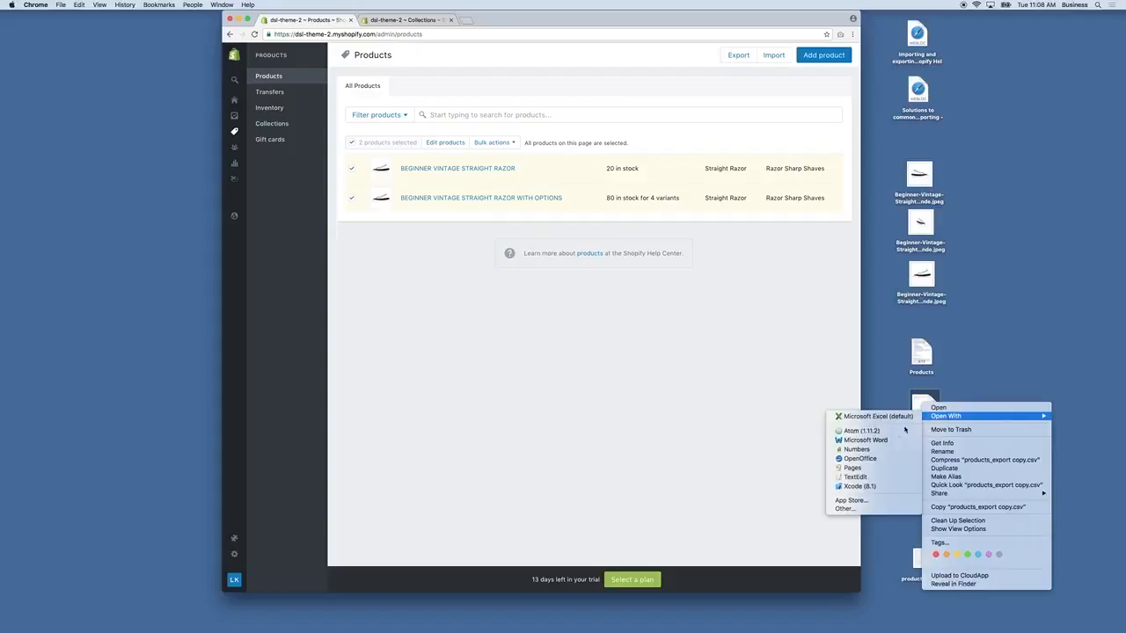
click(859, 459)
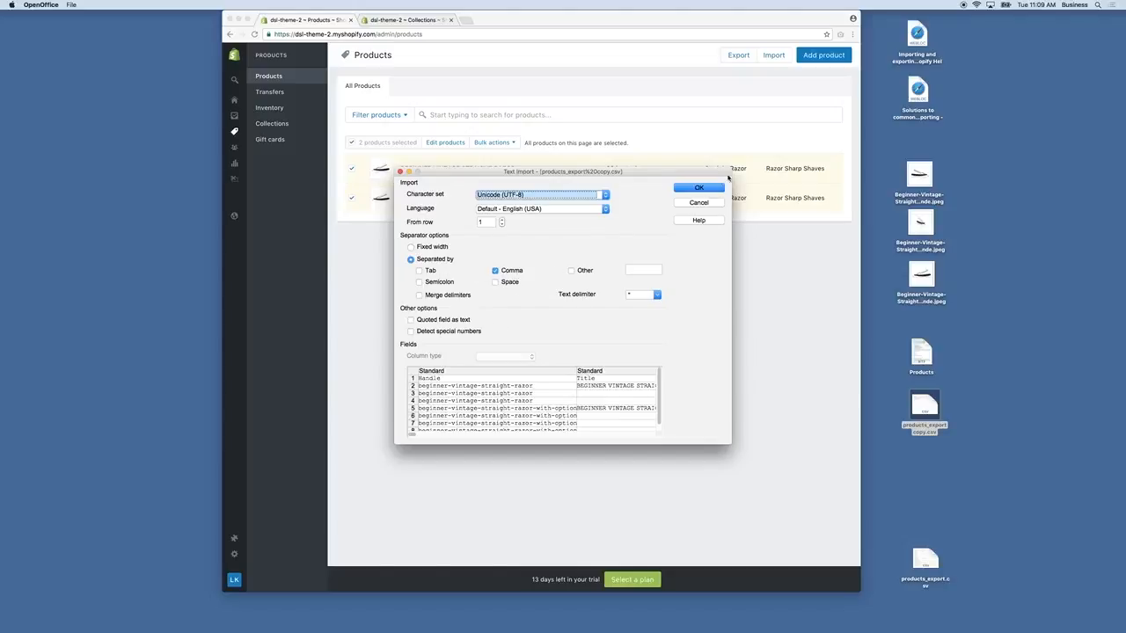
click(699, 188)
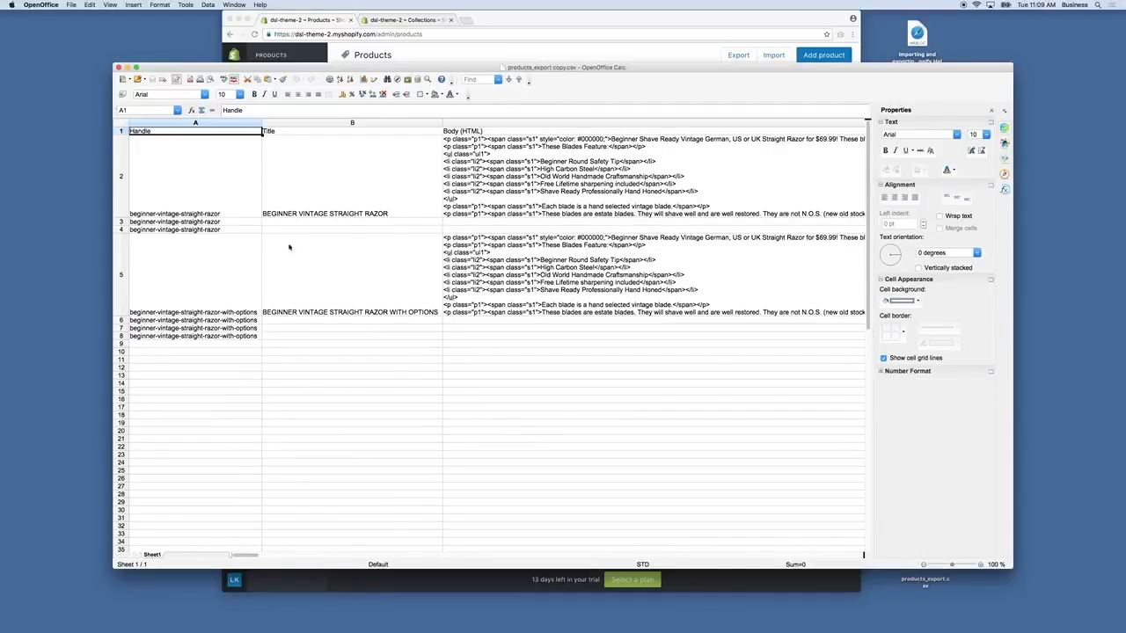
Set the height of all rows in the sheet to the default value of 0.17".
click(122, 124)
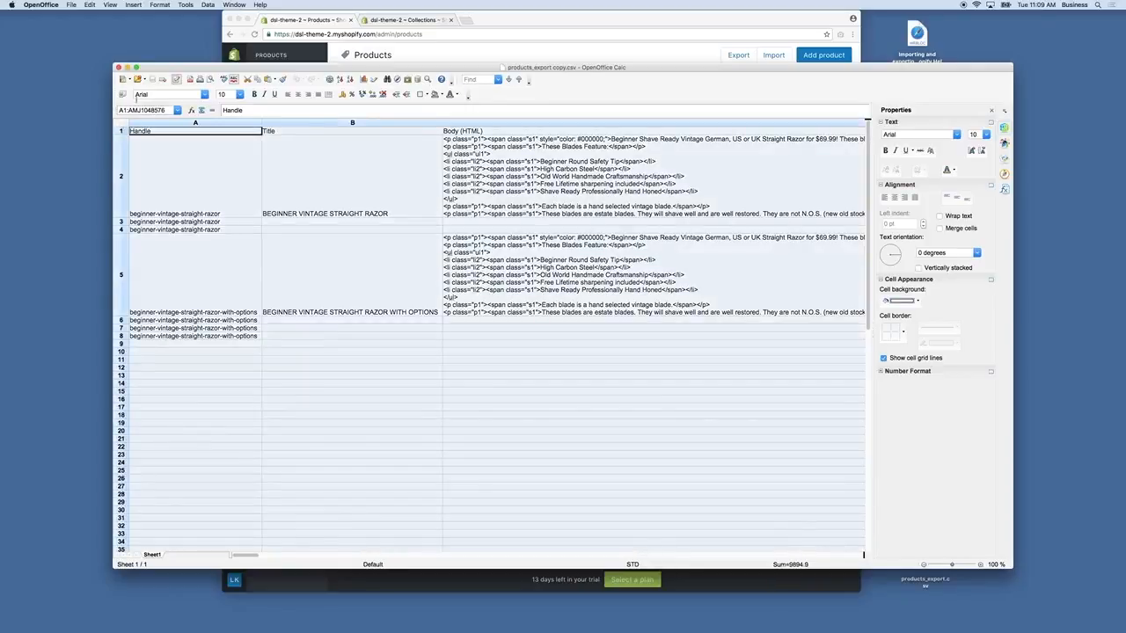
click(163, 4)
mouse_move(211, 37)
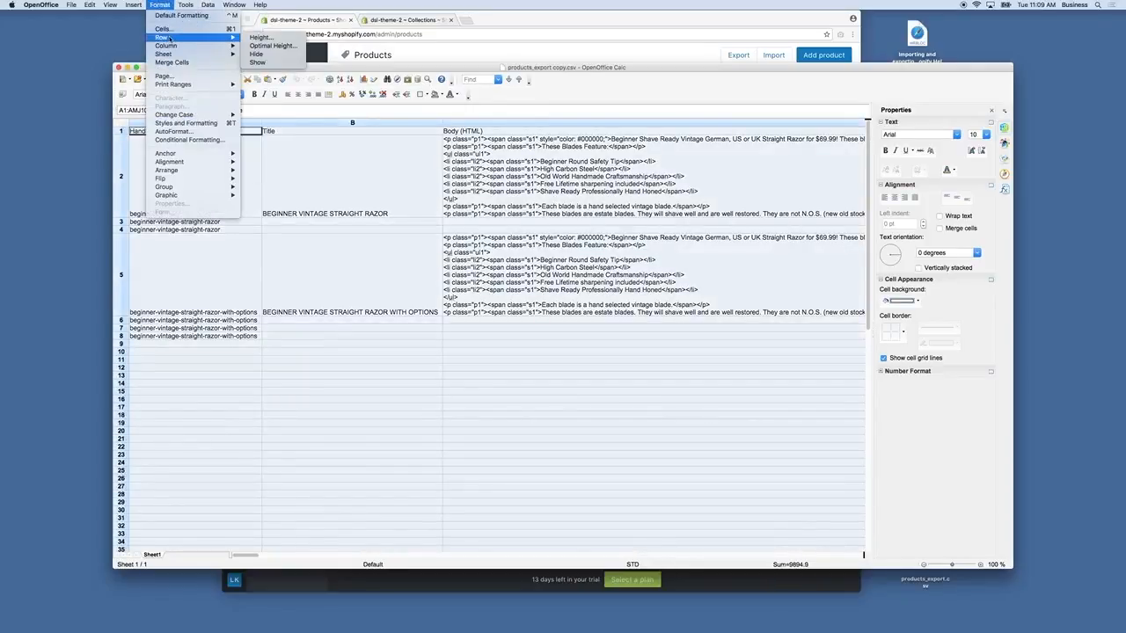
click(259, 38)
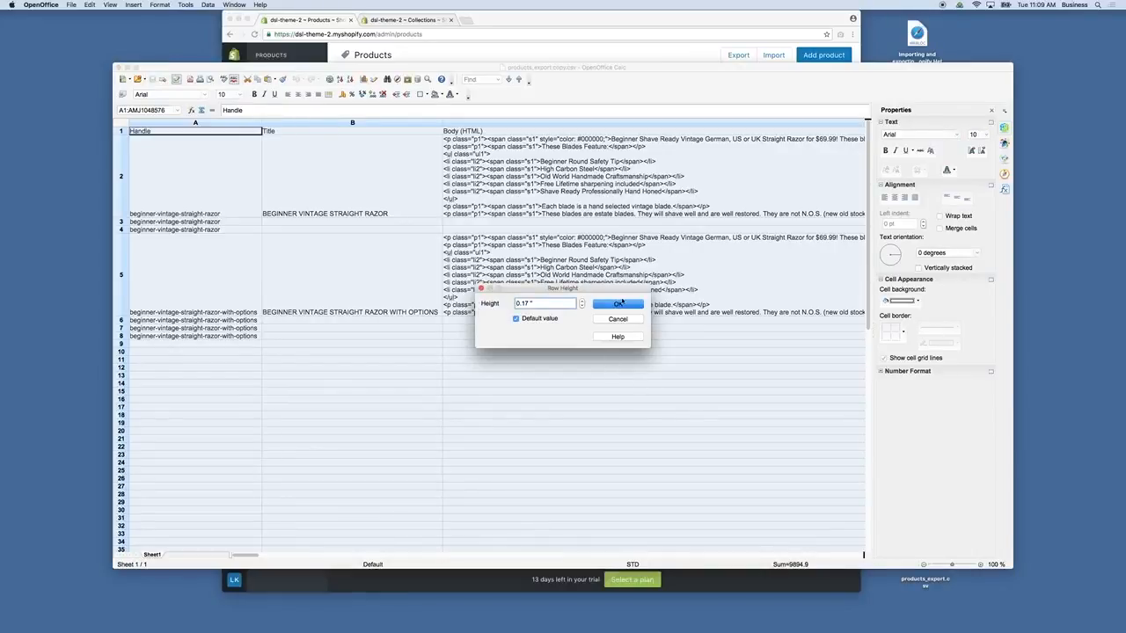
click(621, 303)
click(572, 250)
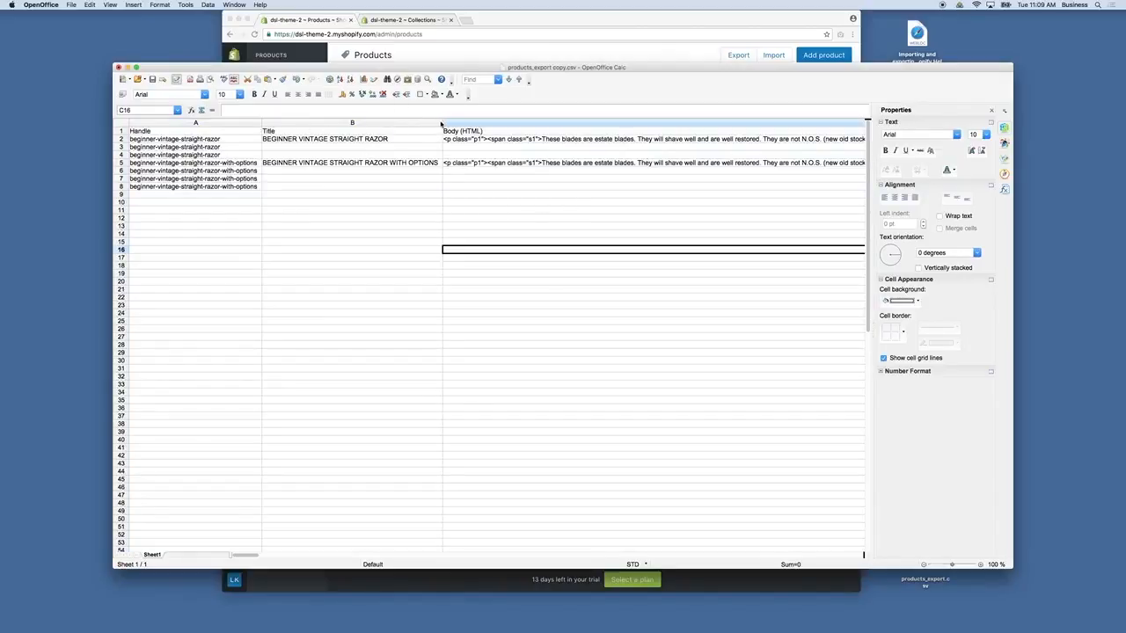
Narrow the Title column and look across the option, SKU, inventory and price columns of the product export.
click(441, 124)
drag(442, 124, 401, 124)
scroll(526, 132, right, 1)
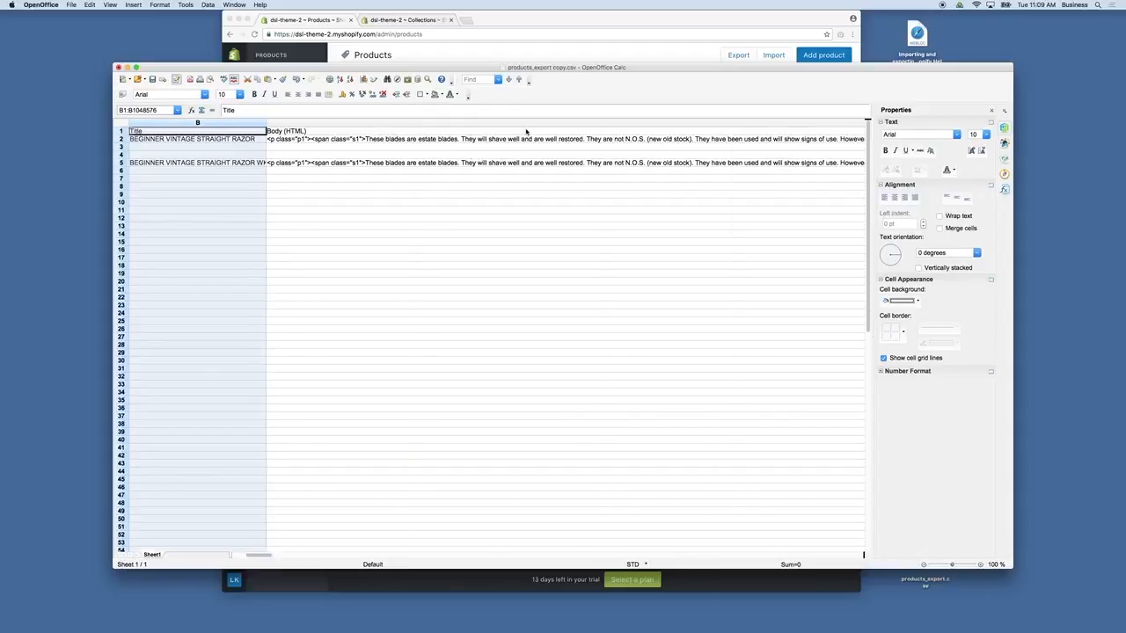
scroll(526, 132, right, 4)
scroll(483, 132, right, 3)
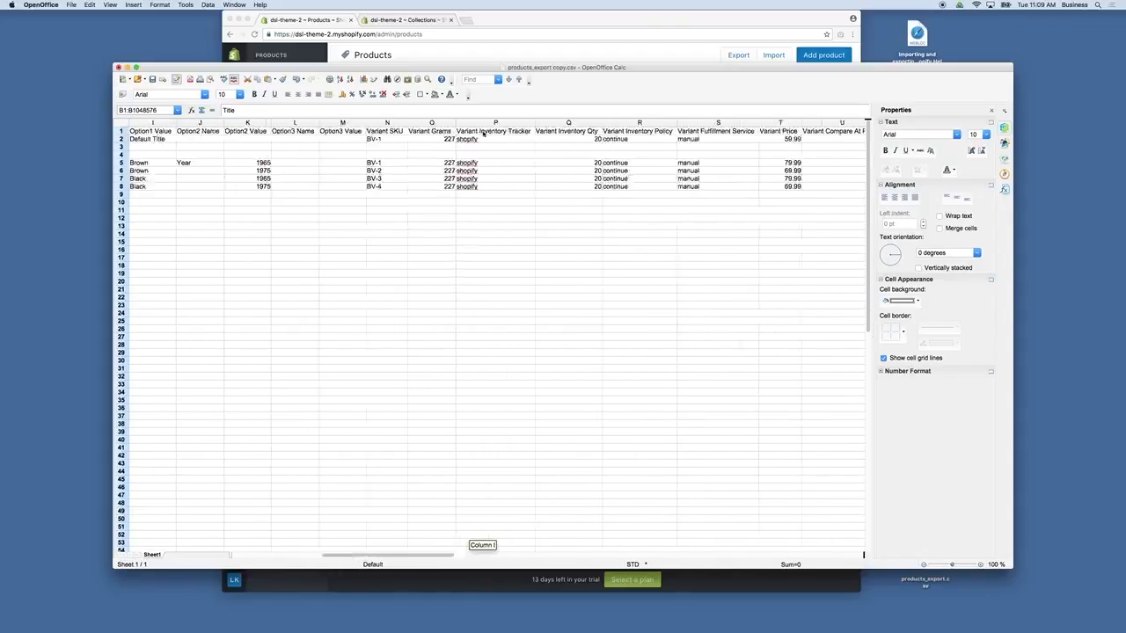
scroll(483, 132, left, 8)
Check the two product title cells and widen the Title column to fit the full titles.
click(485, 220)
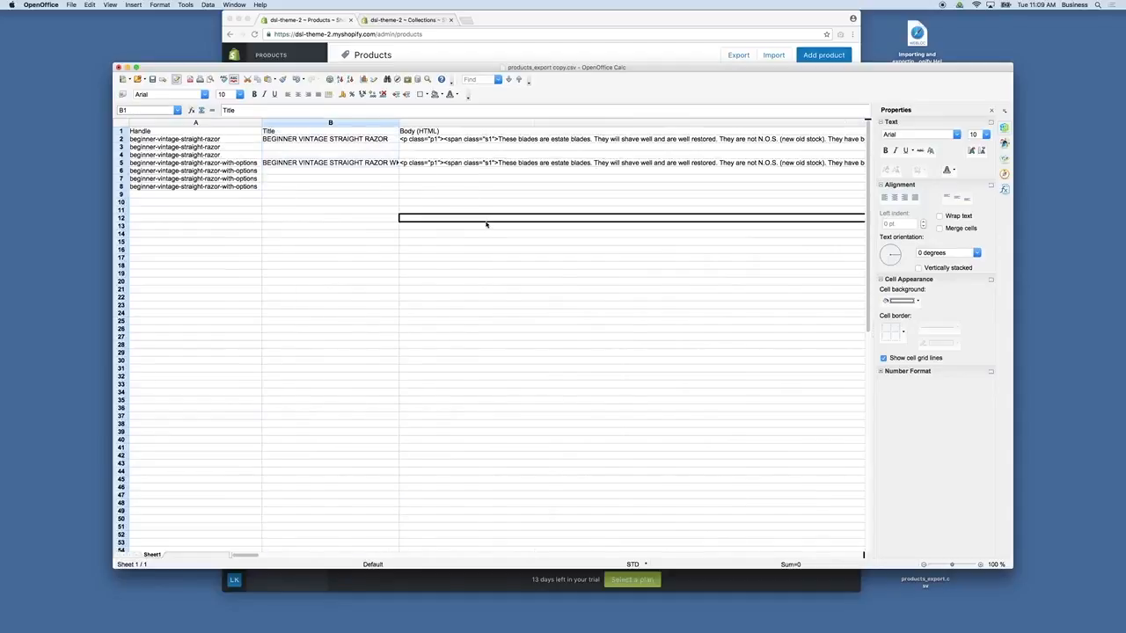
click(332, 139)
click(389, 165)
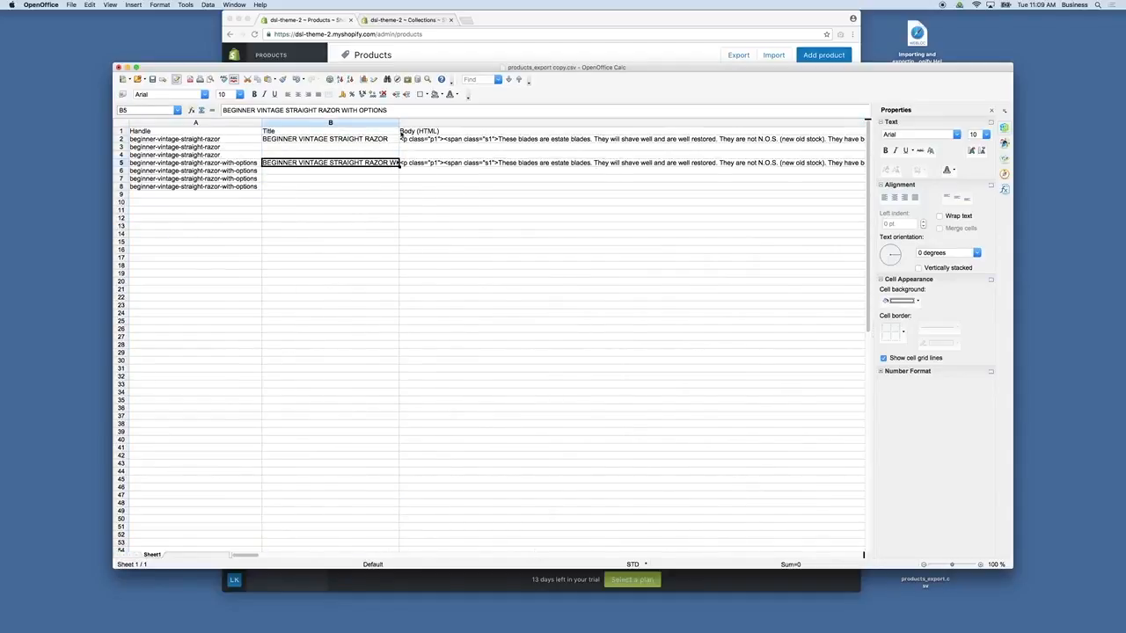
drag(399, 123, 448, 125)
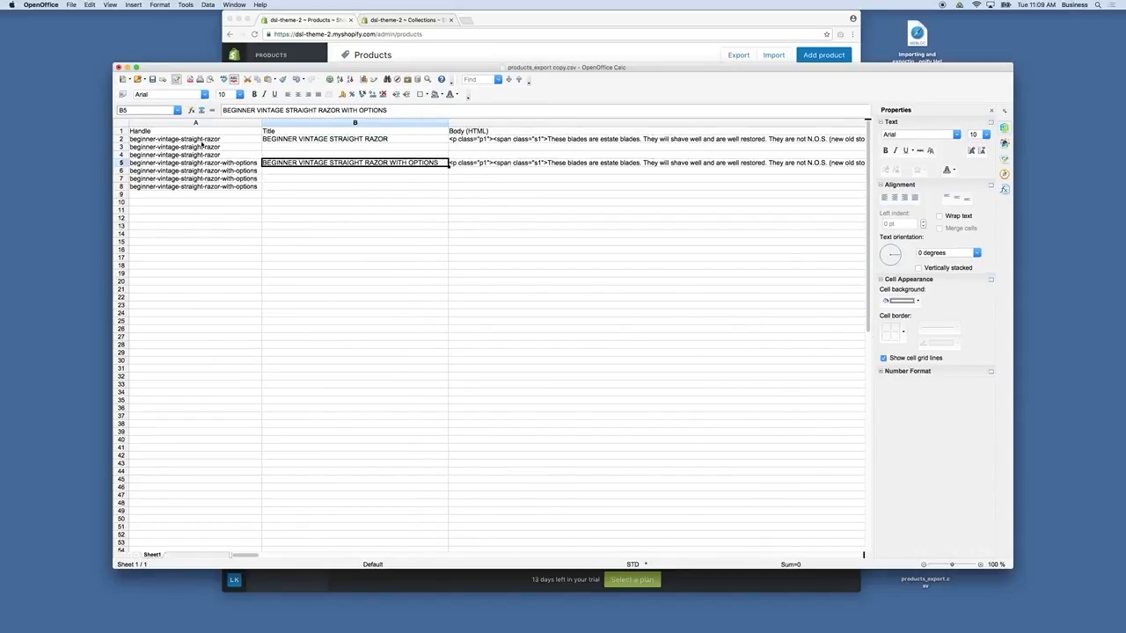
Switch to Chrome, deselect both products and open BEGINNER VINTAGE STRAIGHT RAZOR to examine its URL handle in the editable search engine listing.
click(387, 56)
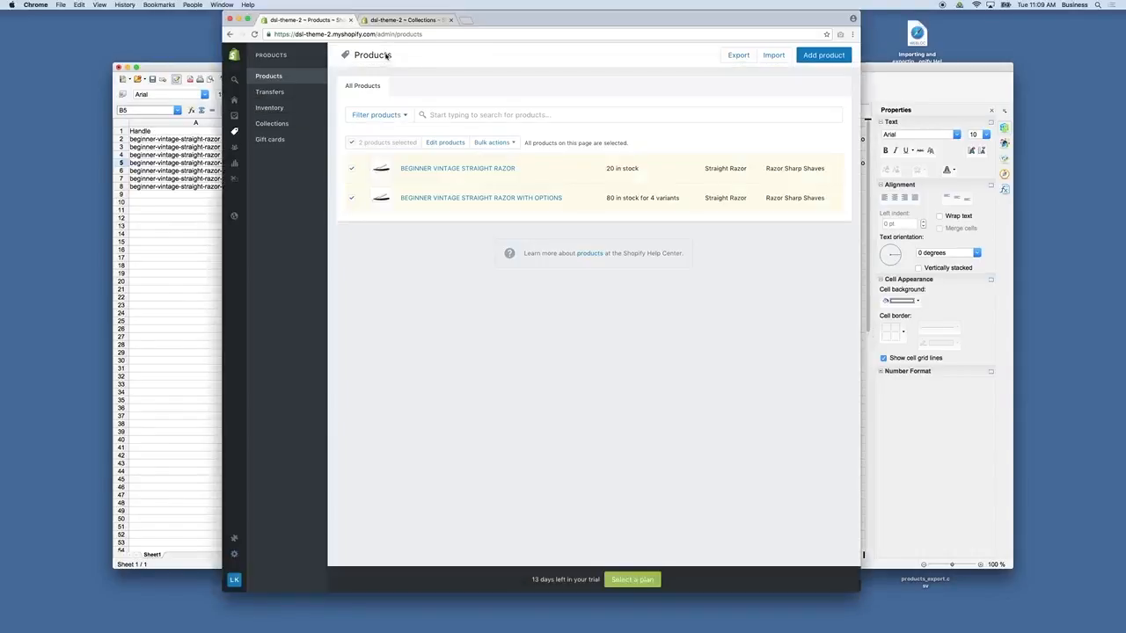
click(352, 144)
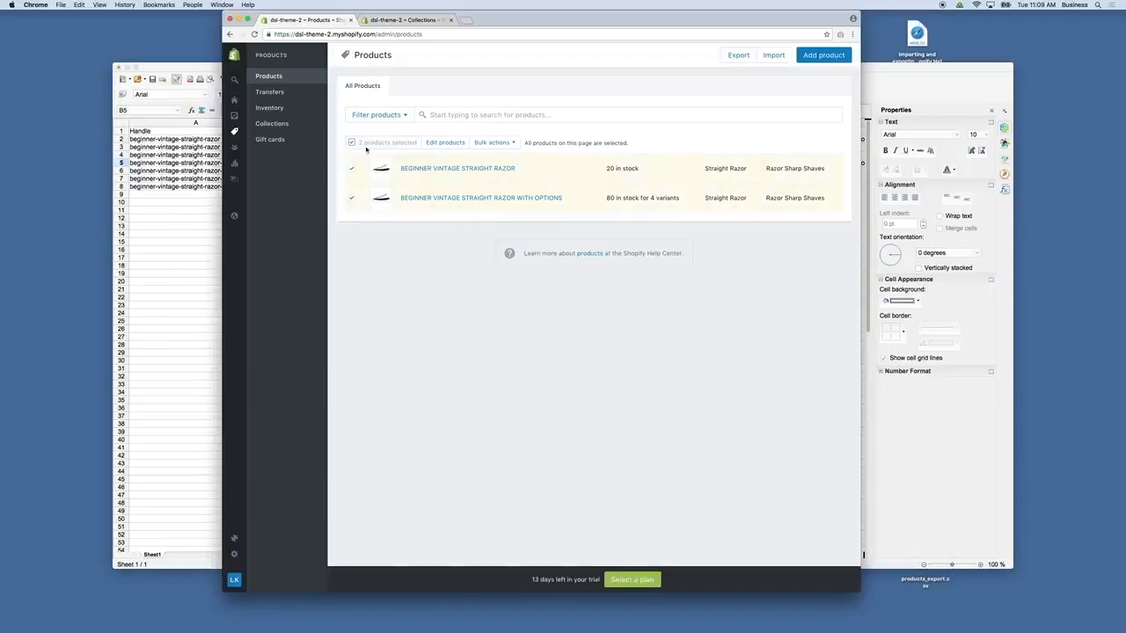
click(428, 170)
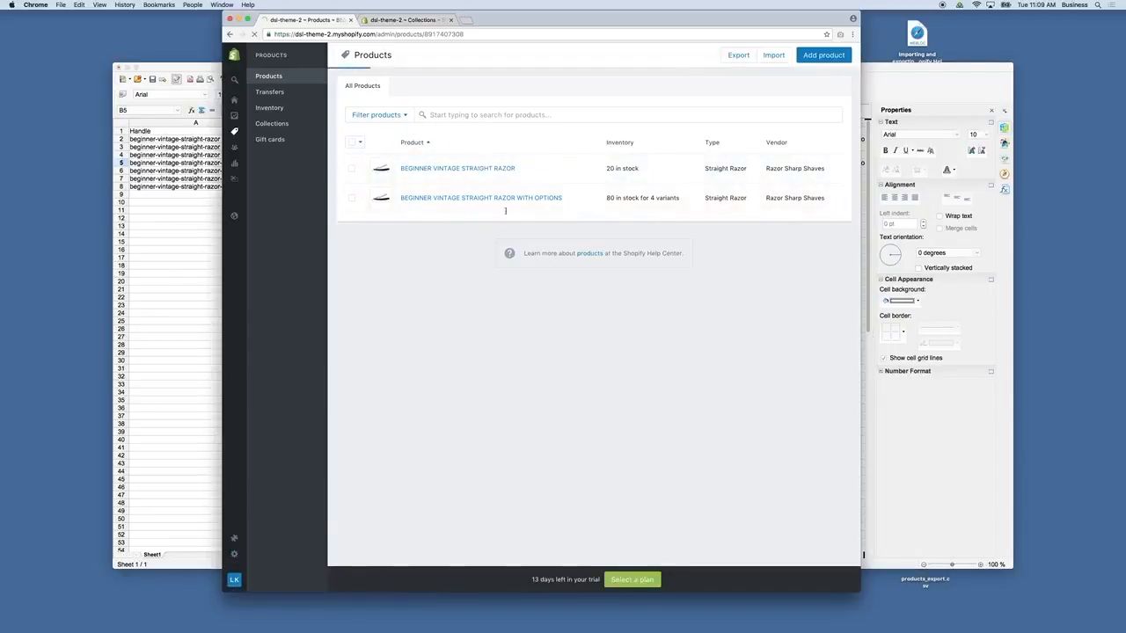
scroll(628, 470, down, 10)
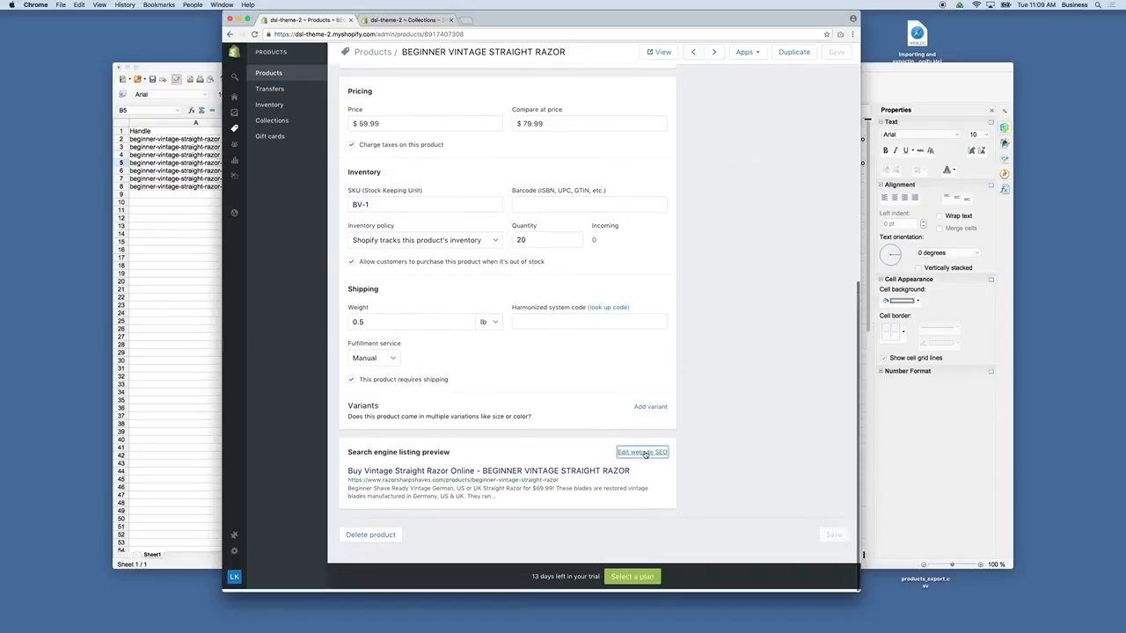
click(642, 452)
scroll(547, 491, down, 4)
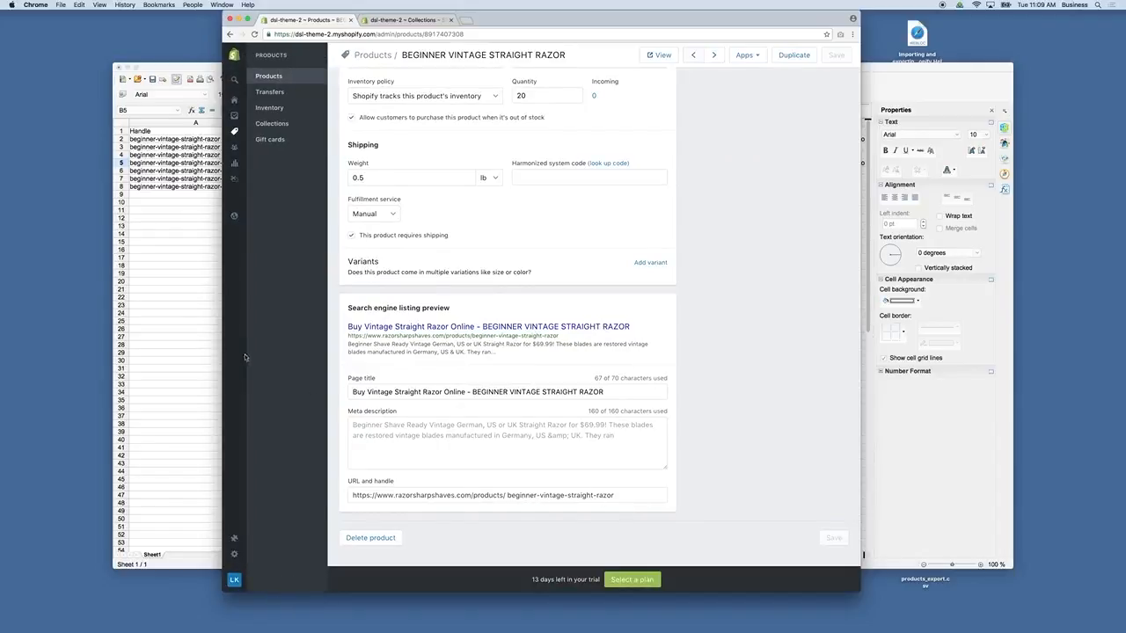
Look across the columns of the product export in OpenOffice, and return the Shopify admin to the Products list.
click(158, 234)
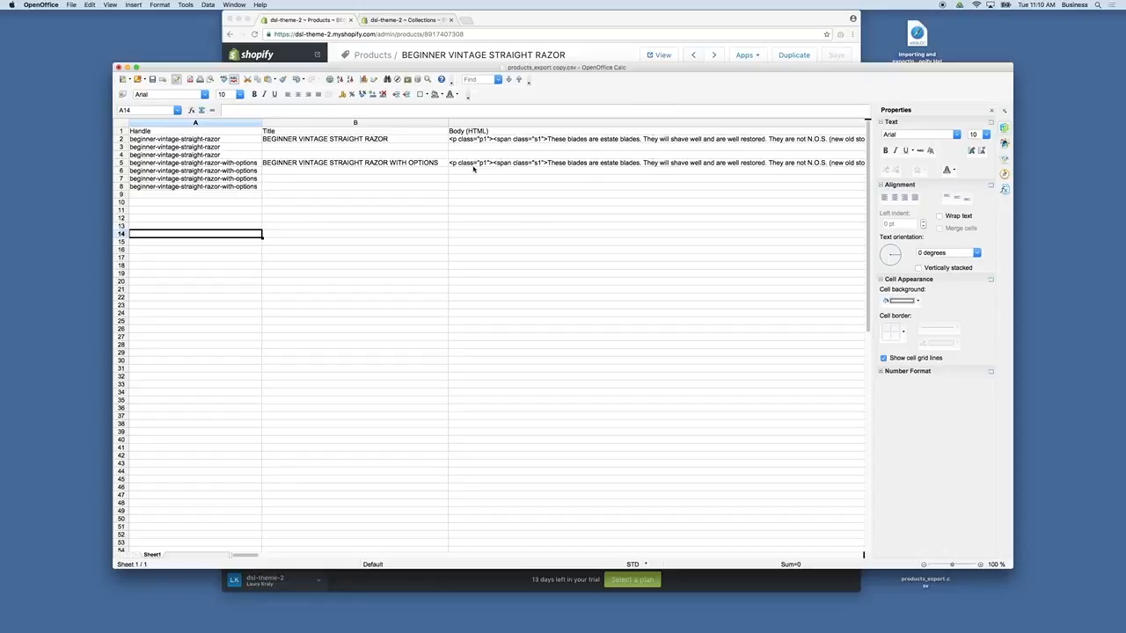
scroll(473, 170, right, 5)
click(501, 53)
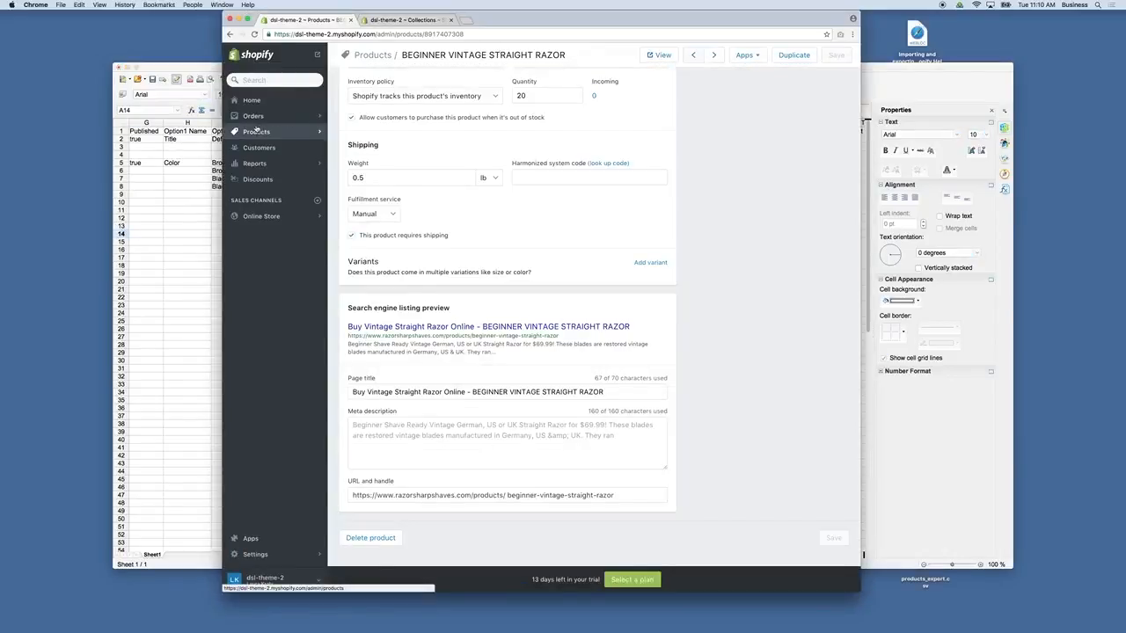
drag(162, 225, 203, 222)
scroll(211, 221, left, 5)
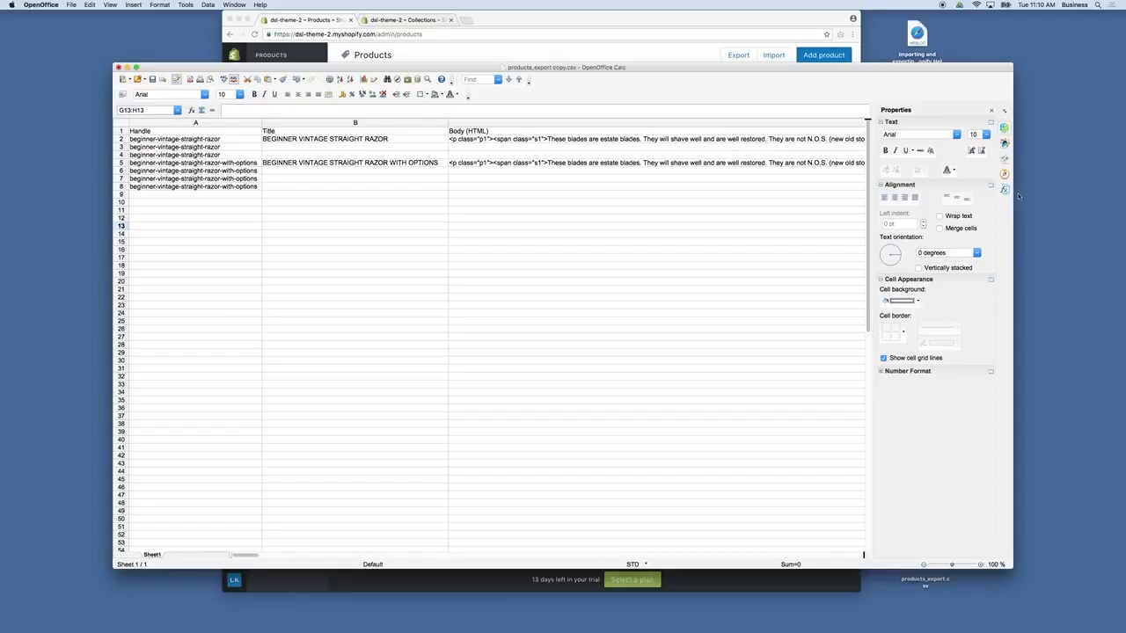
Narrow and reposition the OpenOffice window, then shift the Chrome window so the spreadsheet's Handle column stays visible beside it.
drag(1014, 200, 807, 220)
drag(623, 70, 550, 42)
click(777, 274)
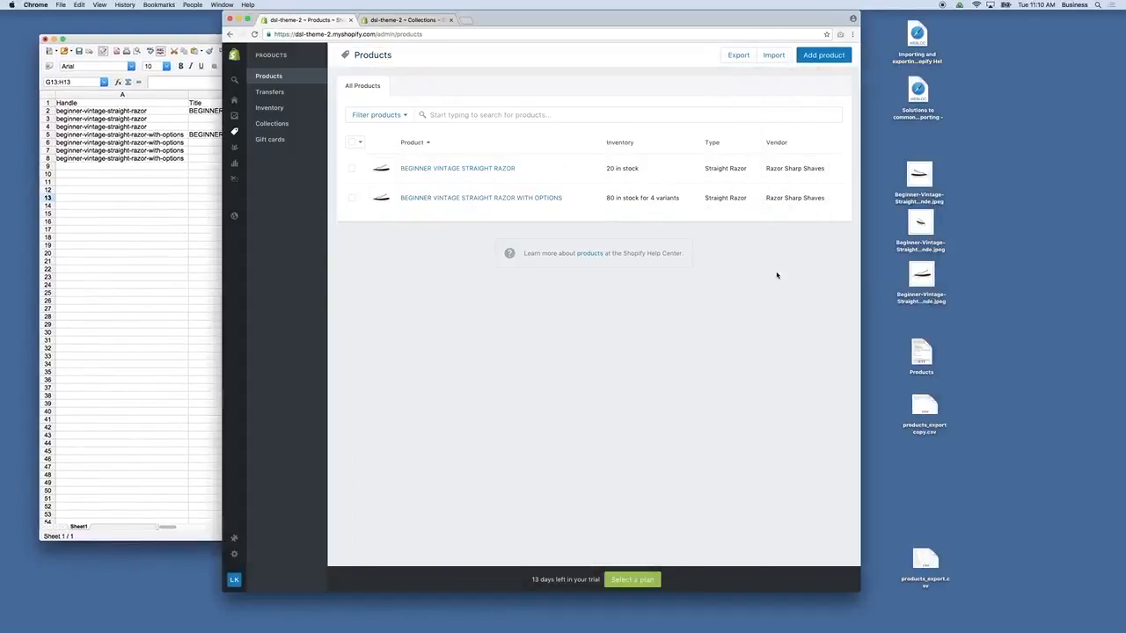
click(1092, 182)
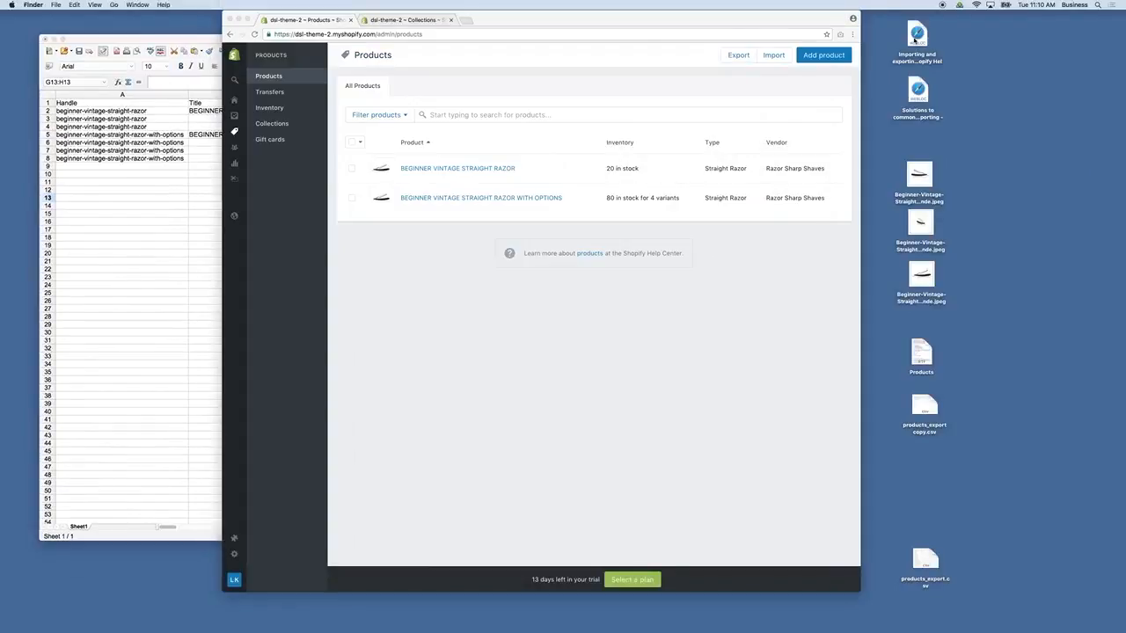
drag(601, 27, 652, 26)
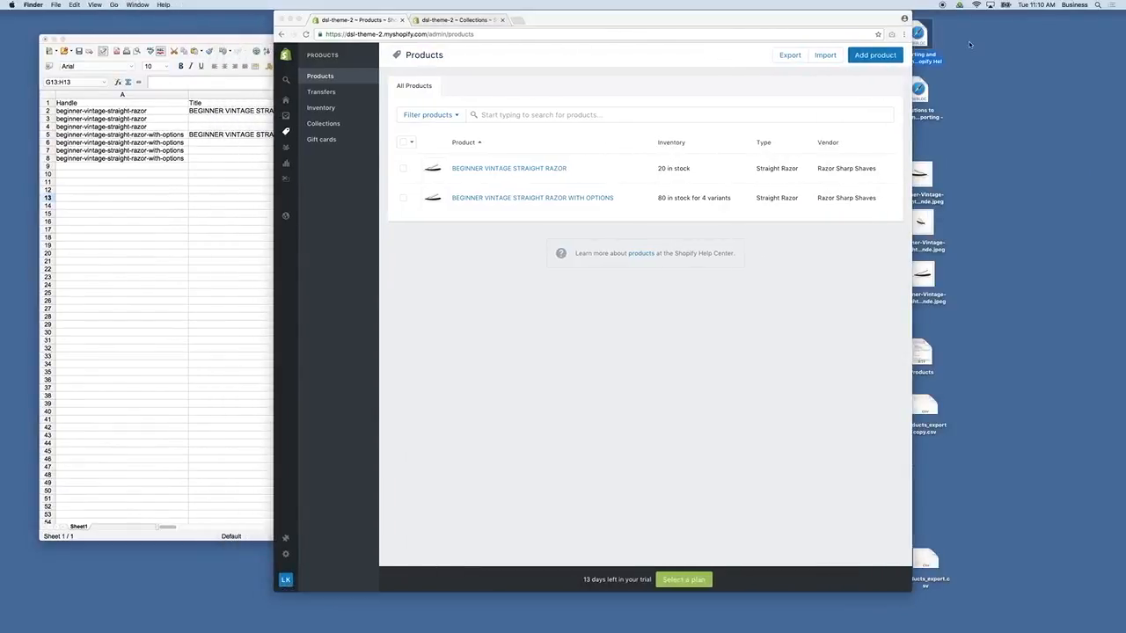
Open the desktop shortcut to Shopify's Importing and exporting products help article and review its contents and sample CSV section.
double_click(924, 39)
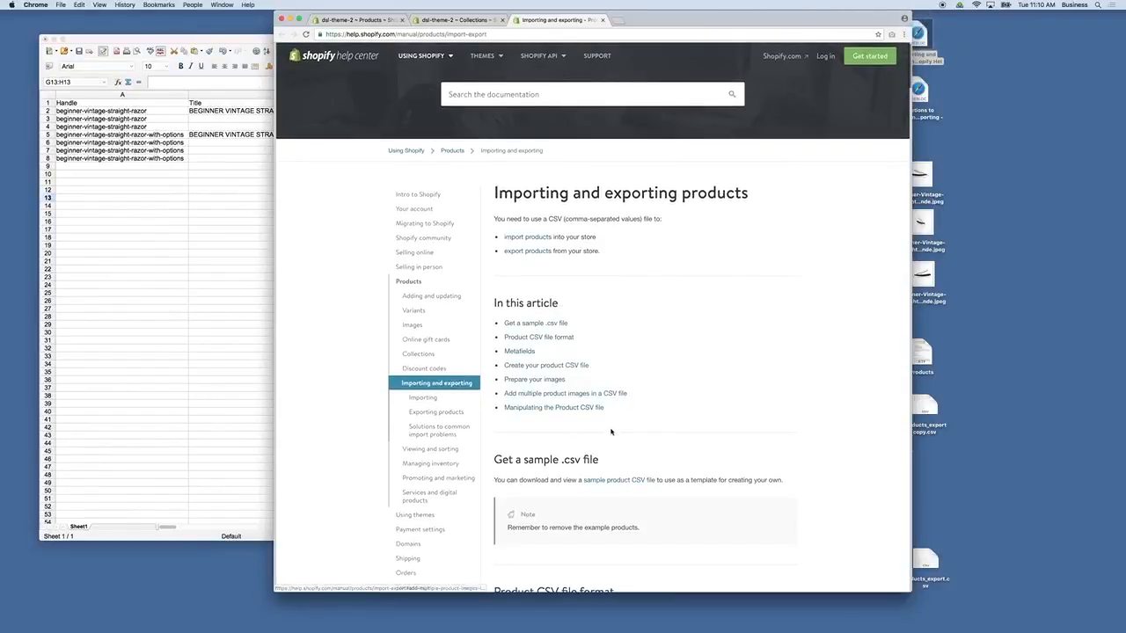
scroll(607, 433, down, 1)
scroll(607, 433, down, 3)
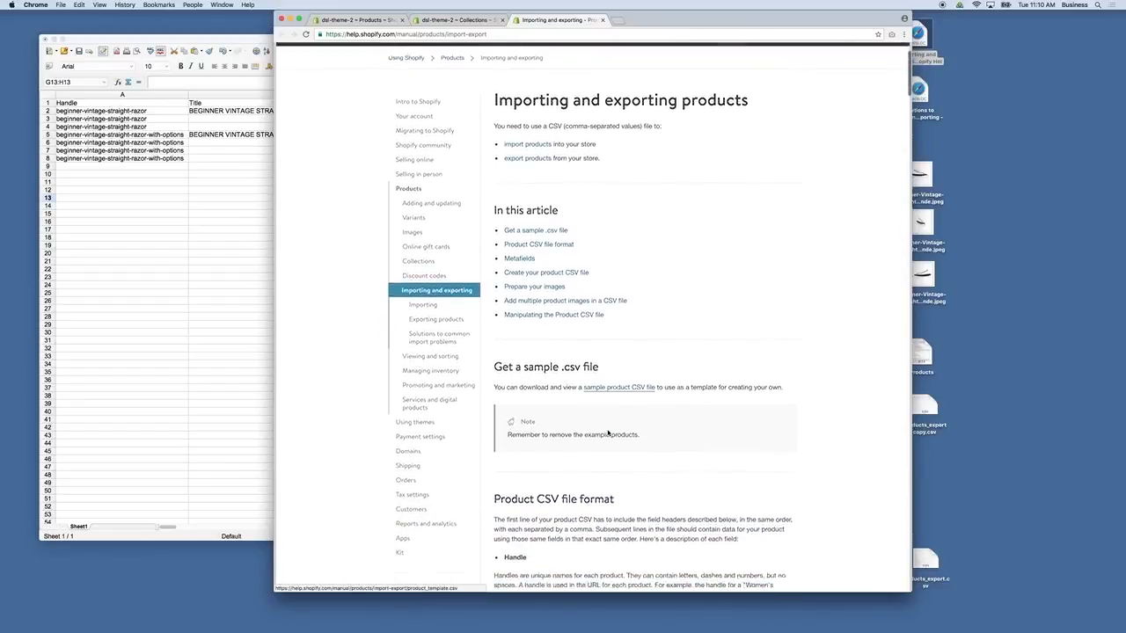
scroll(545, 351, up, 3)
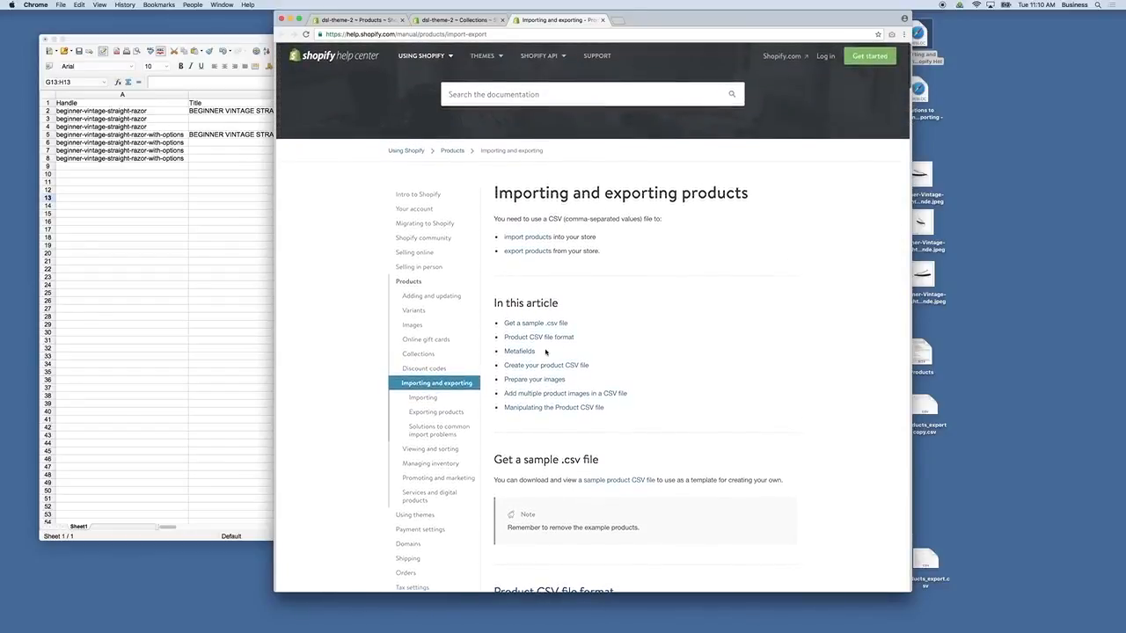
scroll(620, 318, down, 2)
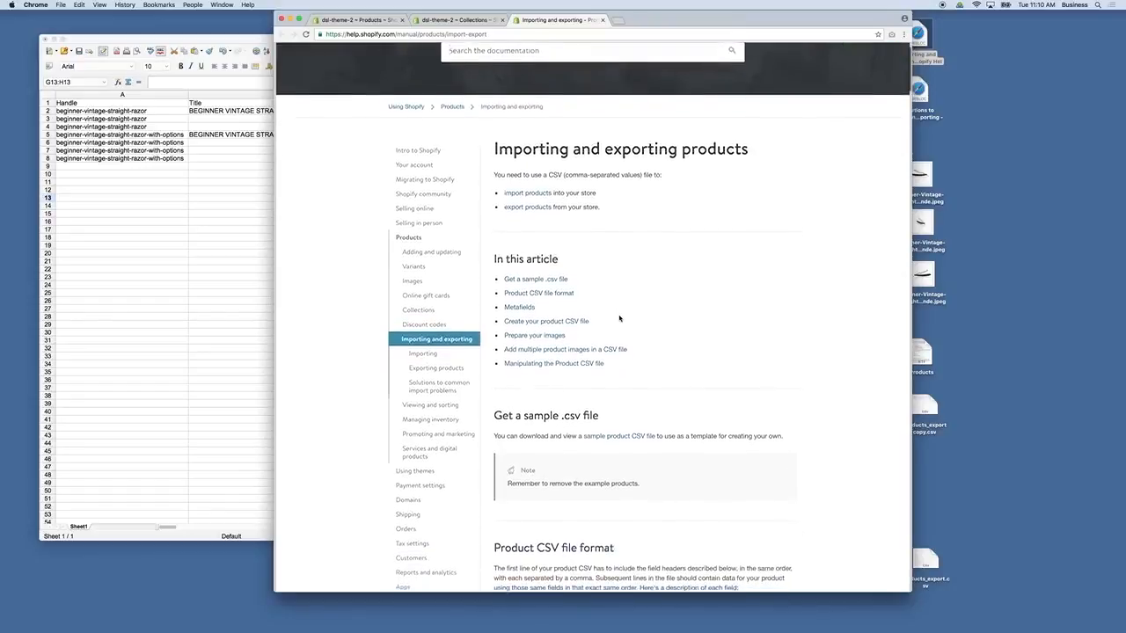
scroll(625, 317, down, 2)
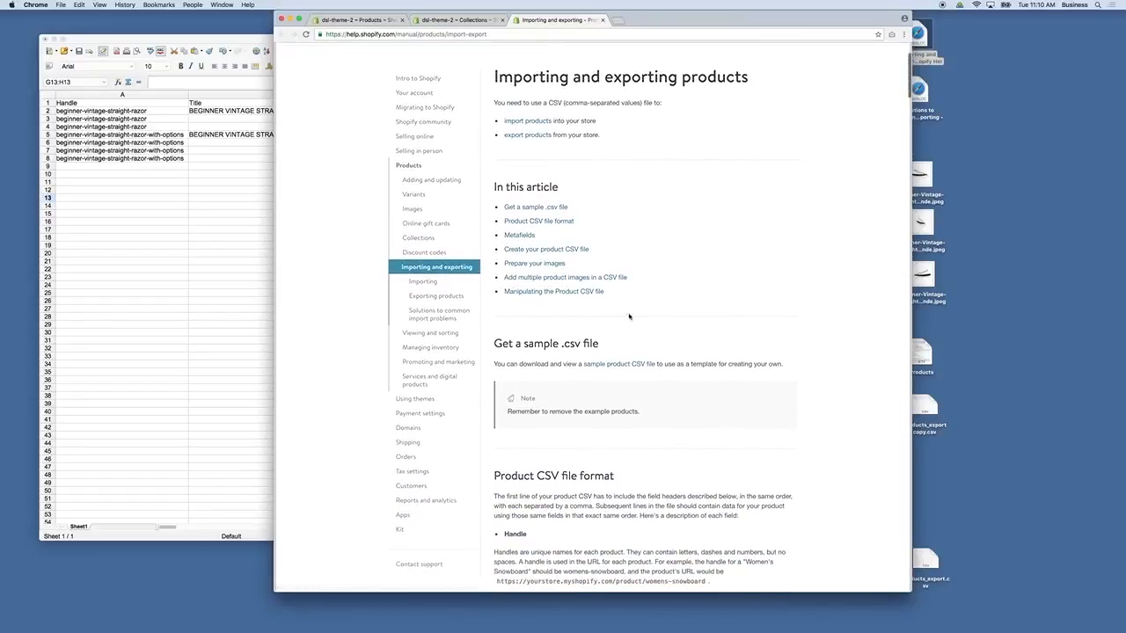
Read the field descriptions in the Product CSV file format section, from Handle through the option fields.
scroll(659, 306, down, 3)
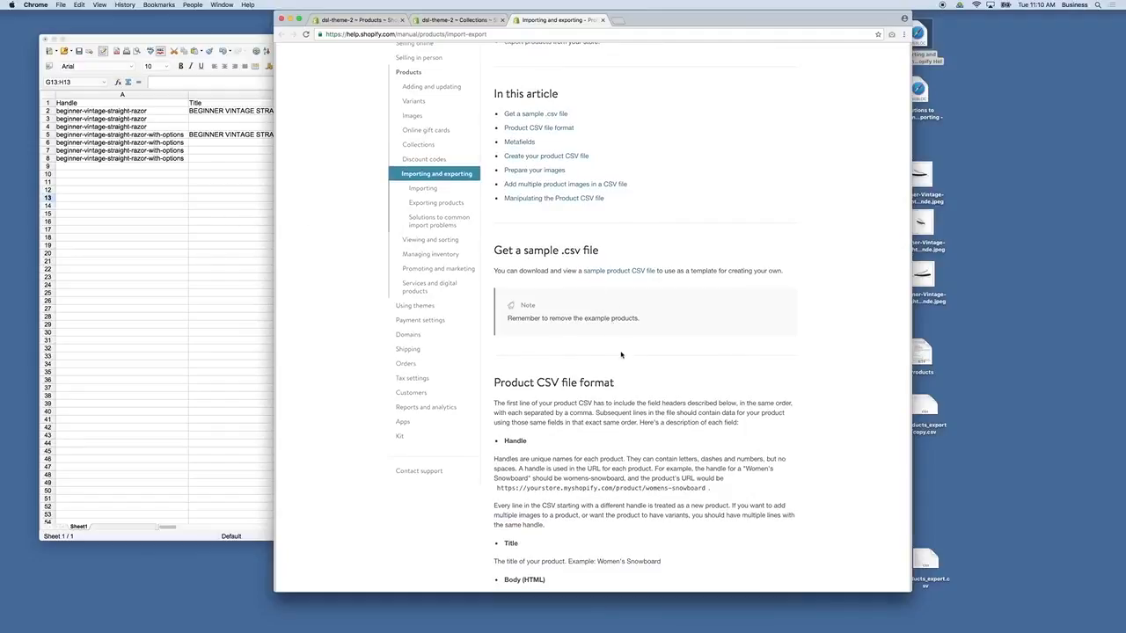
scroll(619, 343, down, 2)
scroll(621, 352, down, 4)
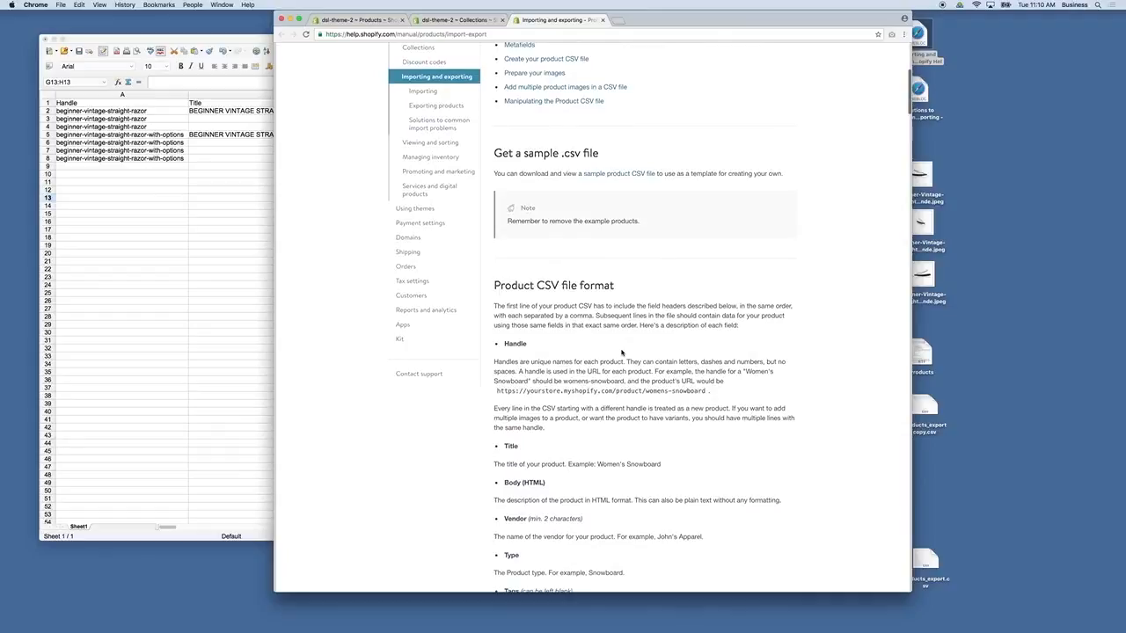
scroll(621, 354, down, 5)
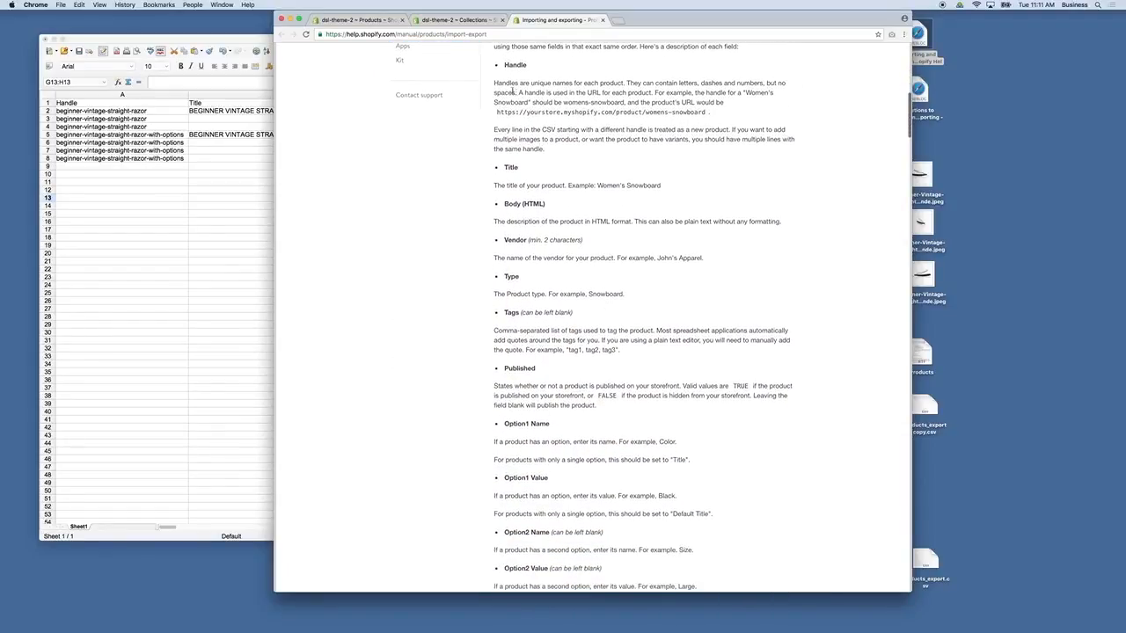
Open the BEGINNER VINTAGE STRAIGHT RAZOR product in the Shopify admin and expand its search engine listing to examine the URL and handle.
click(378, 21)
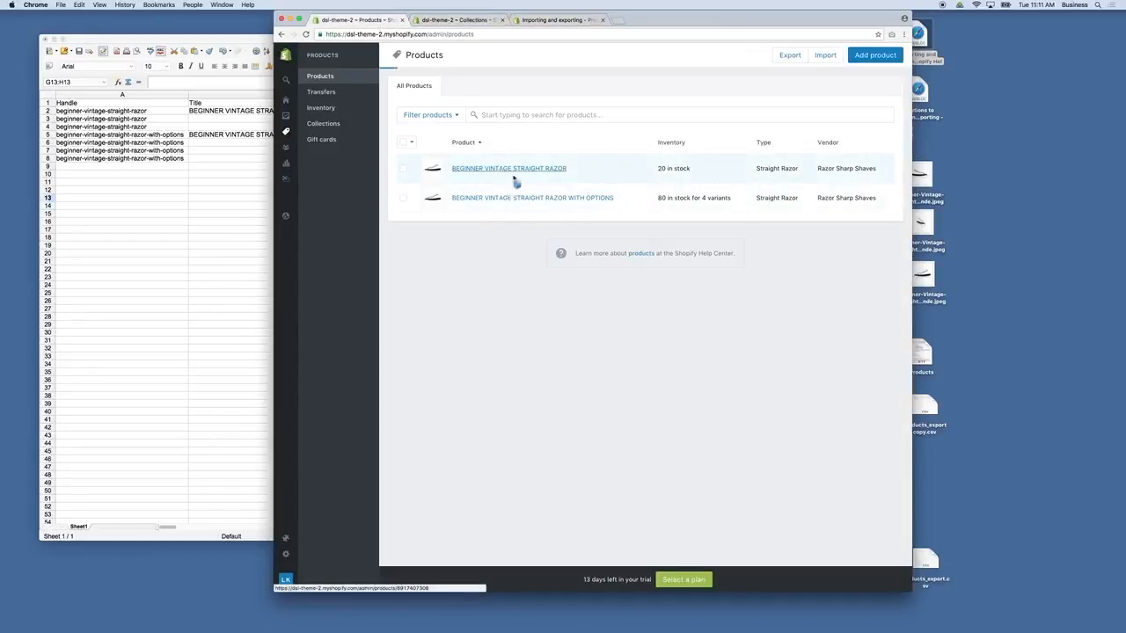
scroll(673, 444, down, 10)
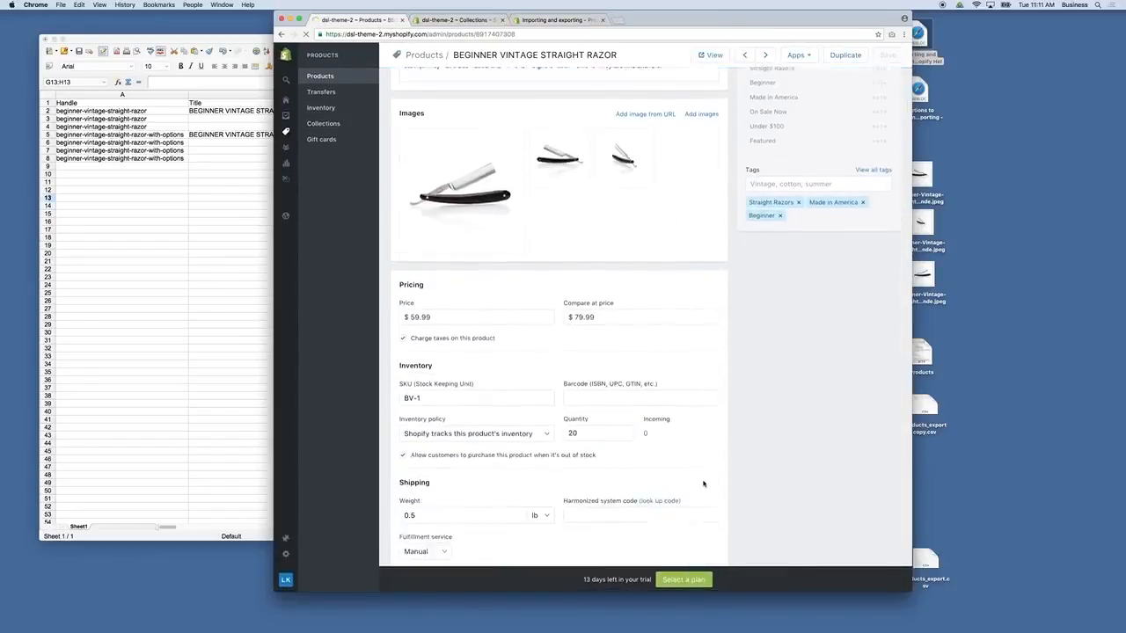
click(704, 456)
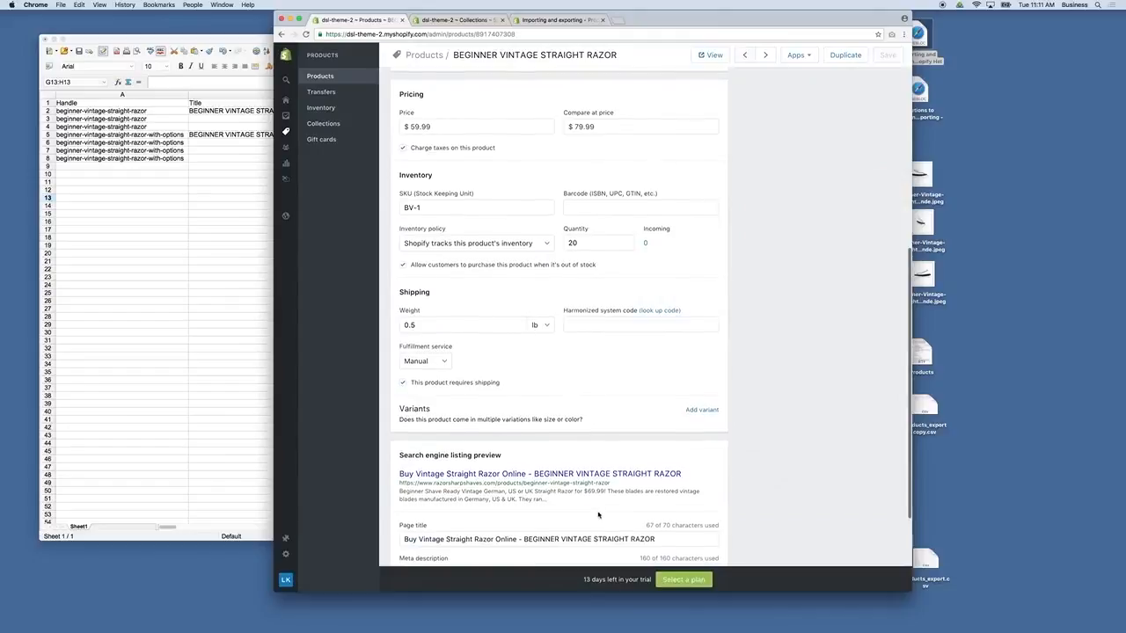
scroll(598, 514, down, 3)
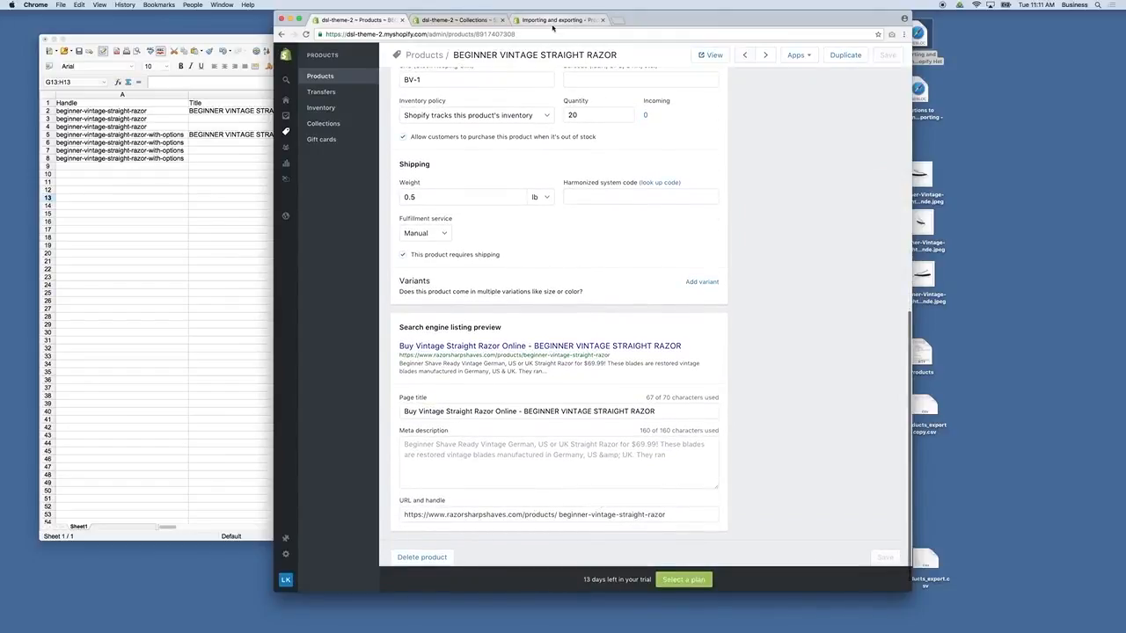
Reread the Handle description in the help article and locate the Handle header cell in the OpenOffice spreadsheet.
click(552, 21)
scroll(464, 158, down, 2)
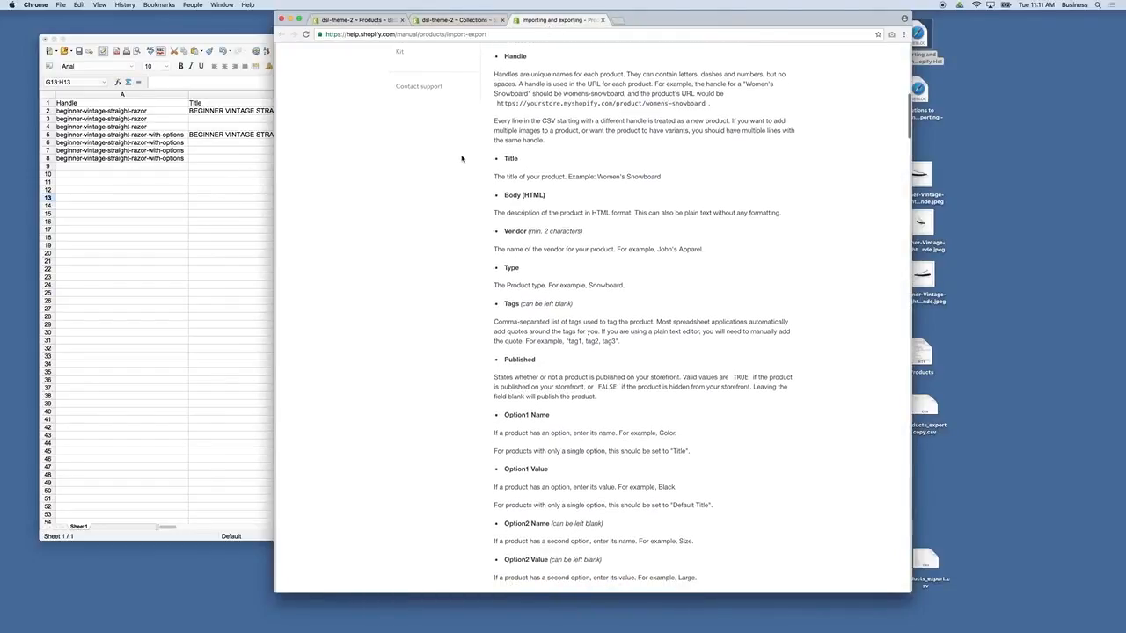
click(173, 174)
click(76, 105)
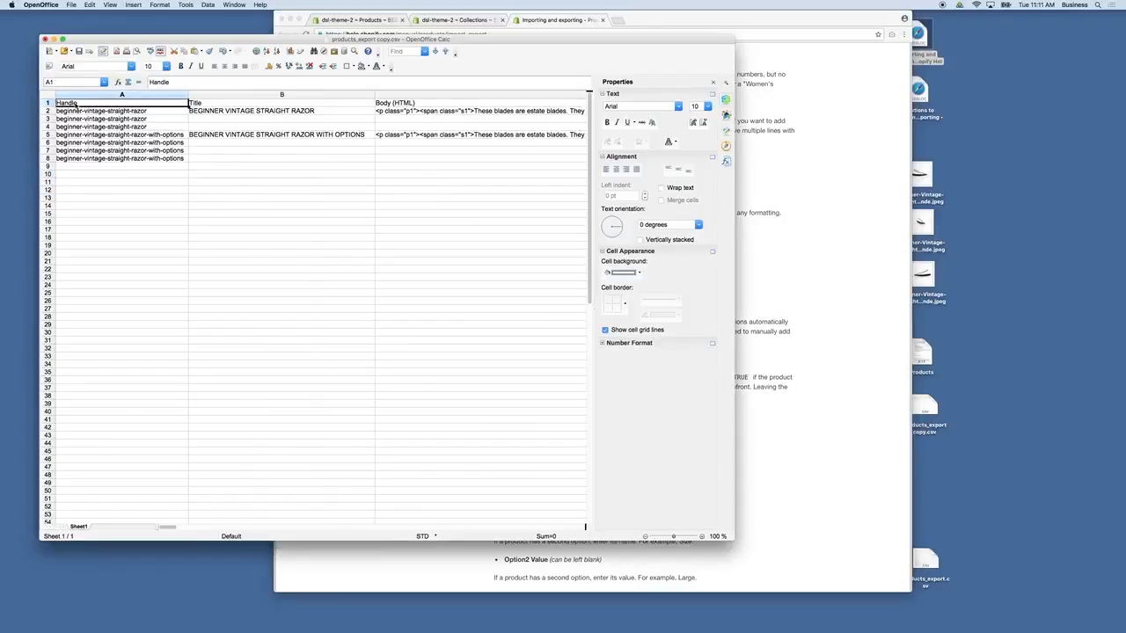
Fill rows 2 to 4 of the beginner-vintage-straight-razor product with a pale lavender background.
click(48, 111)
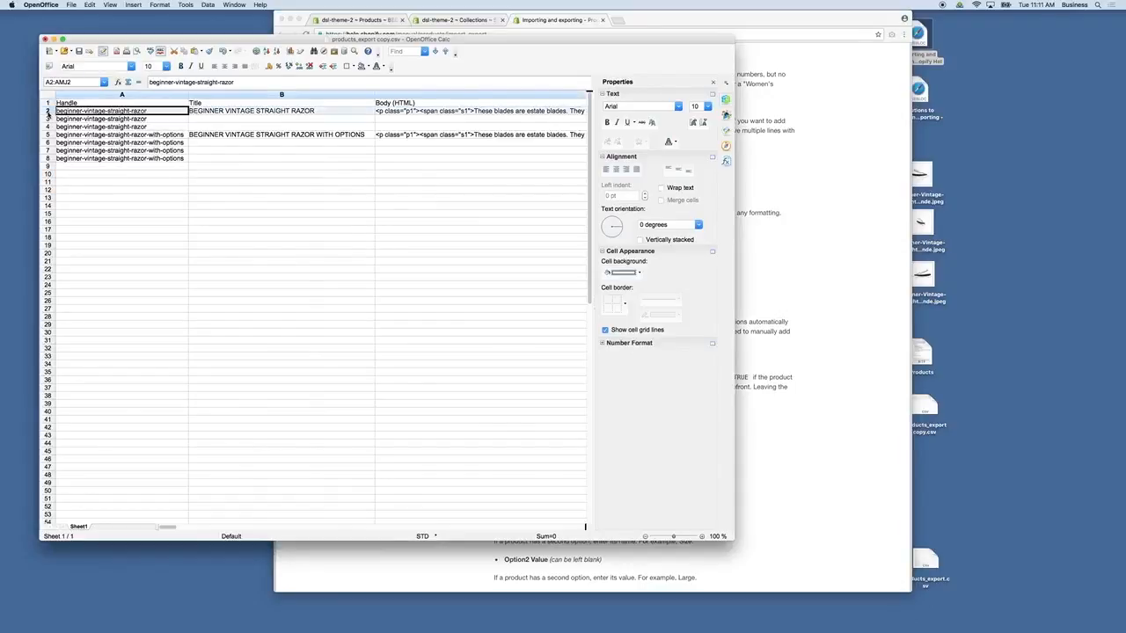
shift+click(50, 127)
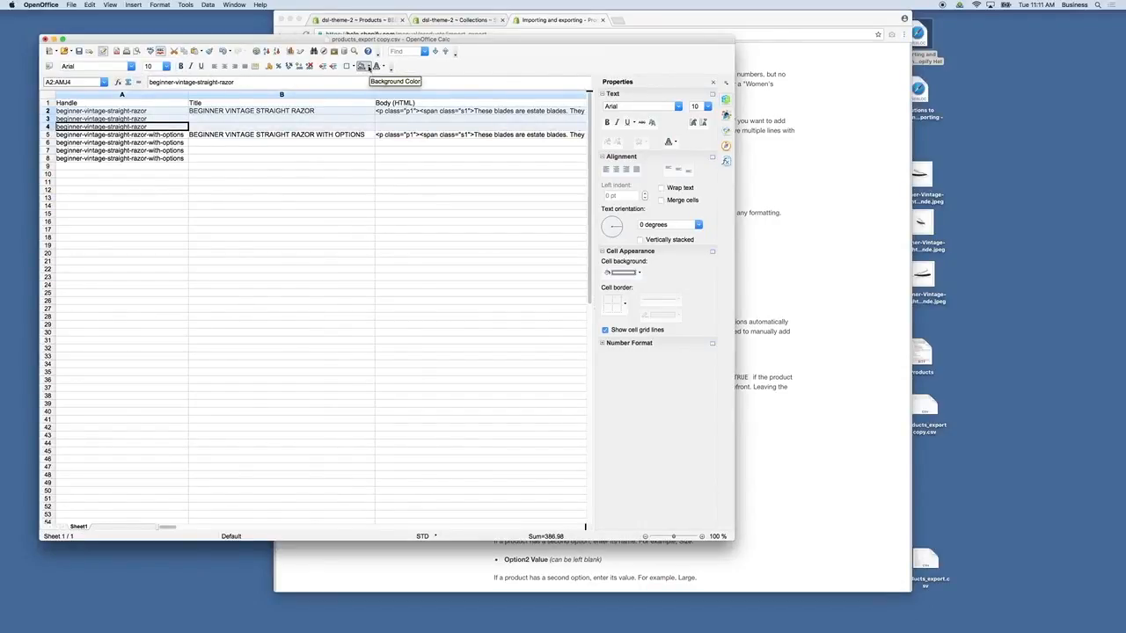
click(368, 67)
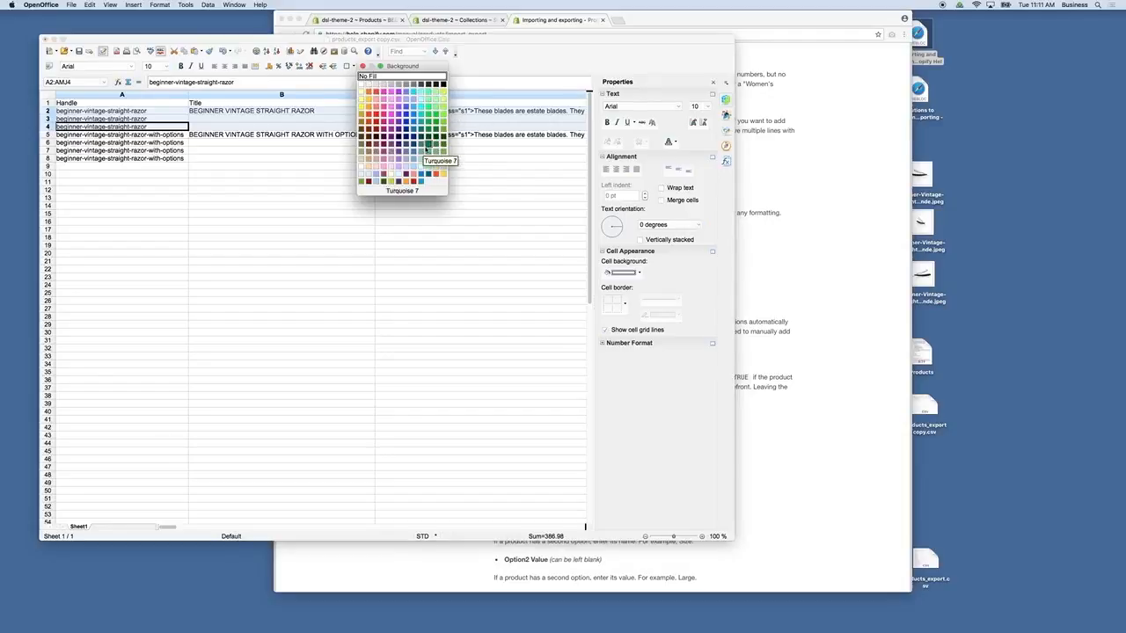
click(362, 174)
click(281, 183)
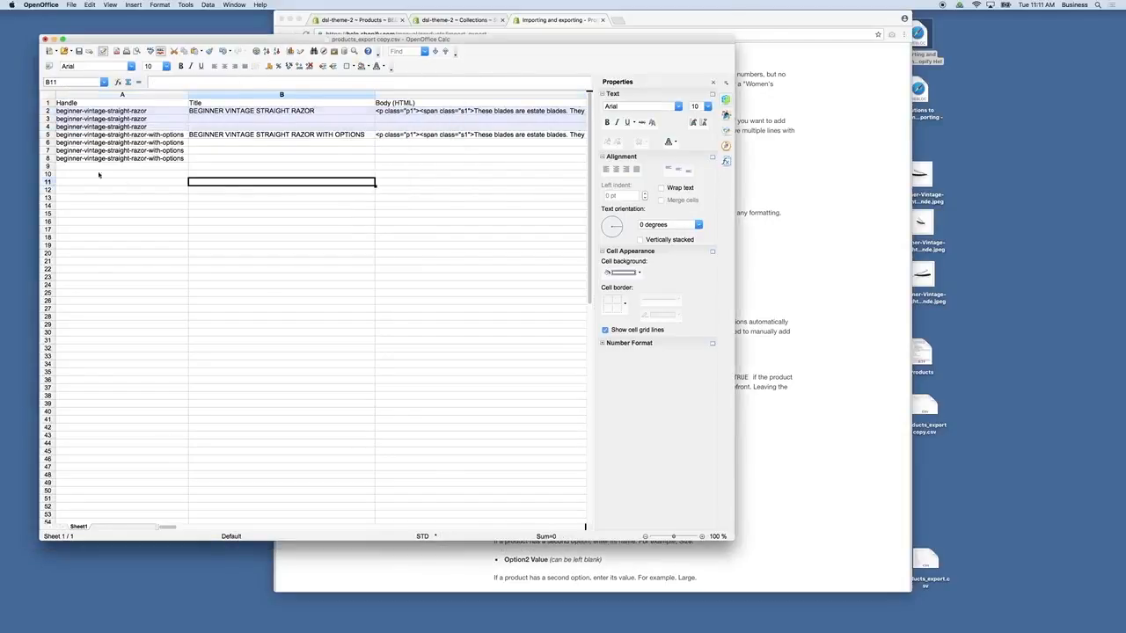
Fill rows 5 to 8 of the beginner-vintage-straight-razor-with-options product with a pale yellow background.
drag(55, 164, 53, 138)
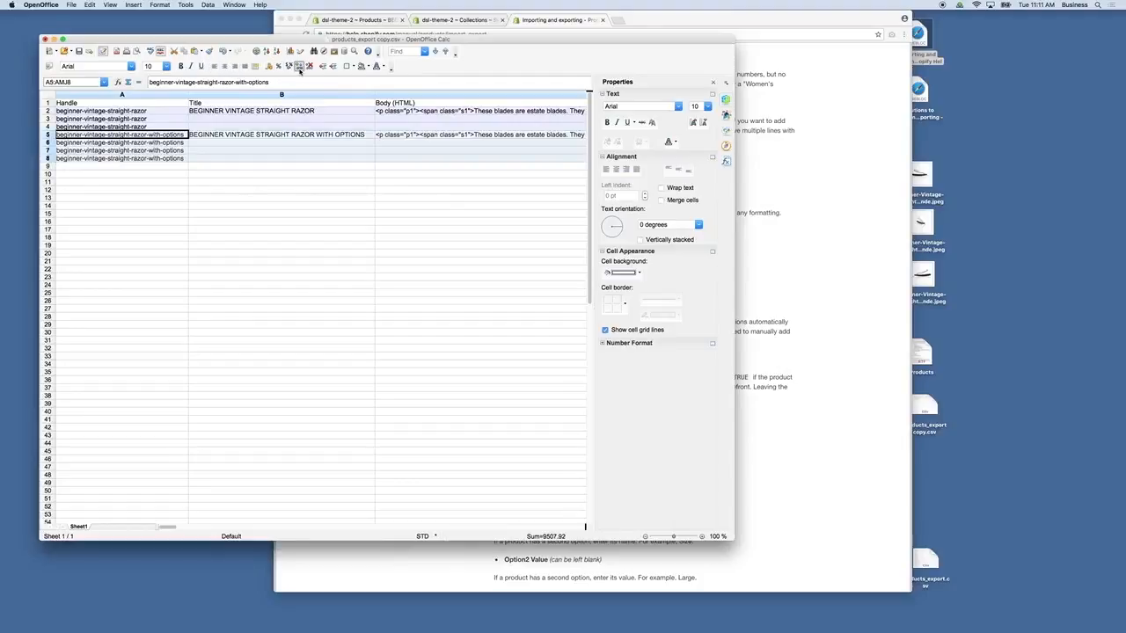
click(368, 68)
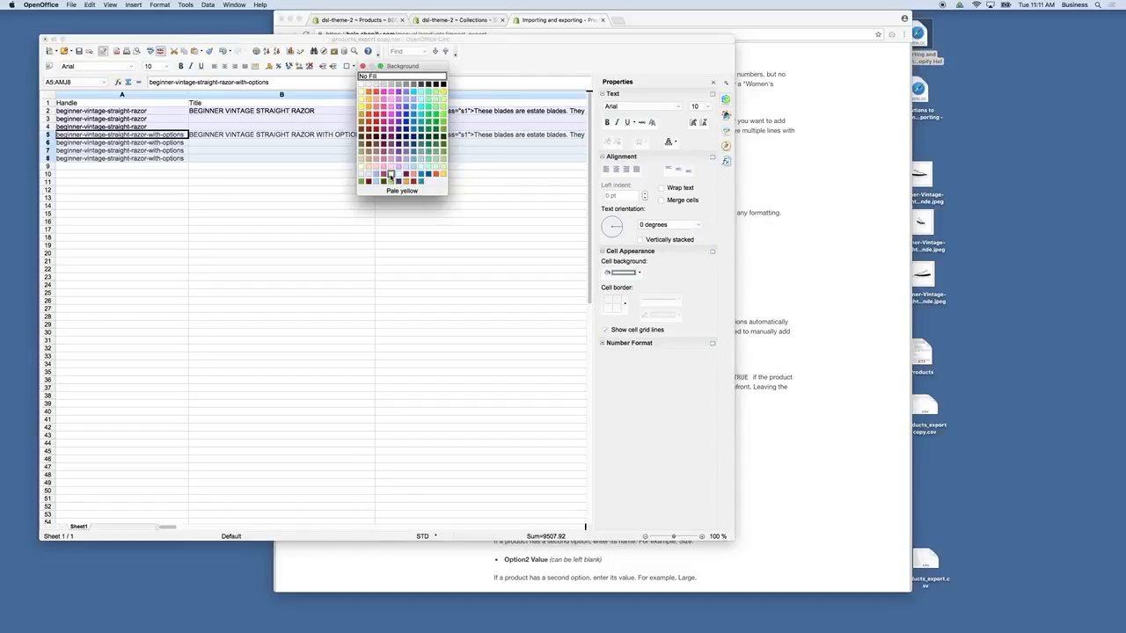
click(369, 173)
click(223, 207)
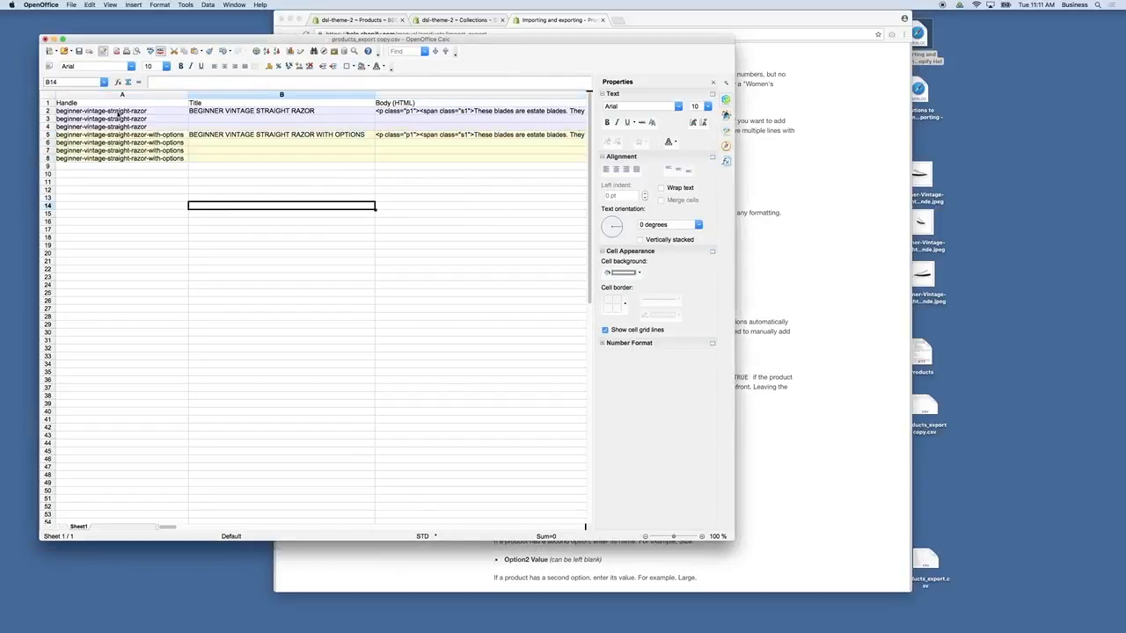
Compare the help article's Handle rules with the beginner-vintage-straight-razor handle in cell A2 of the spreadsheet.
click(824, 231)
scroll(541, 141, down, 1)
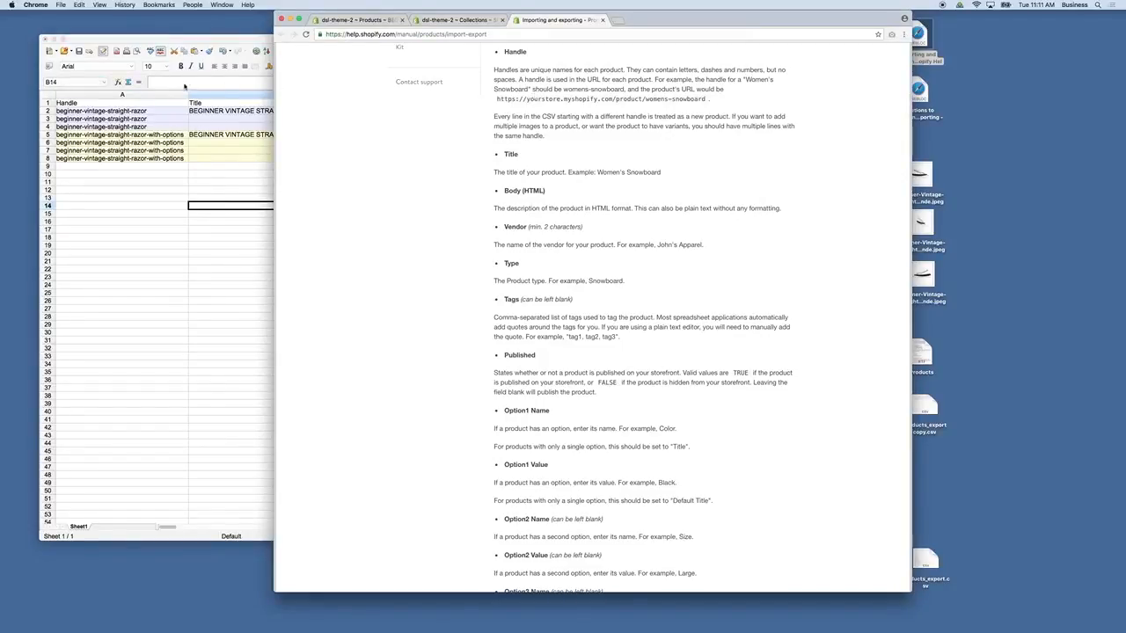
click(105, 111)
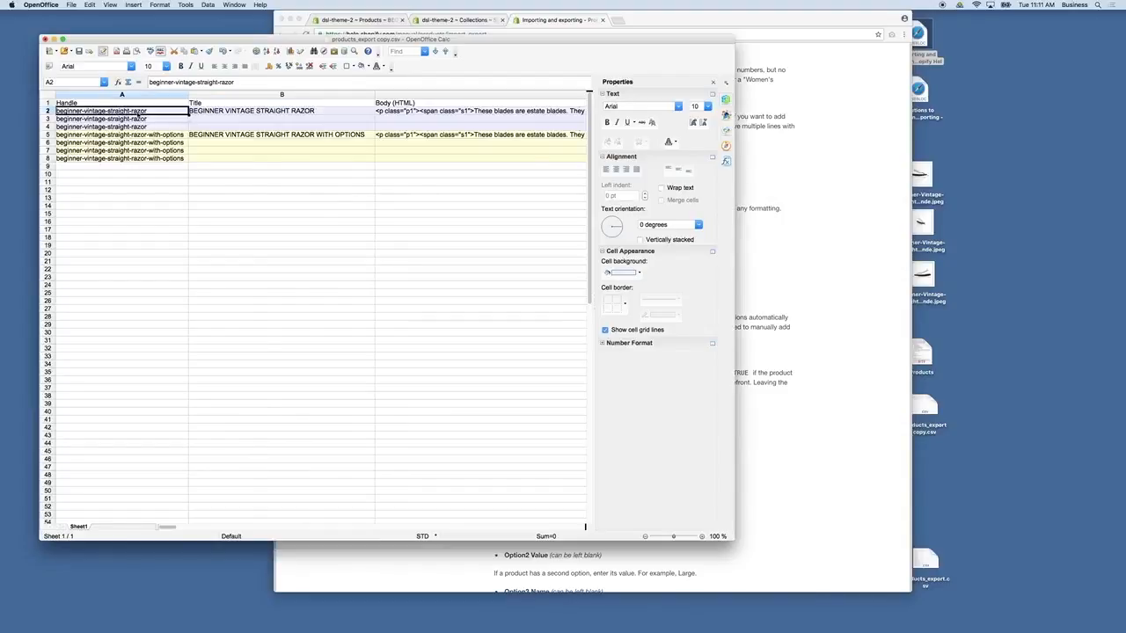
click(780, 193)
scroll(671, 99, down, 1)
click(269, 175)
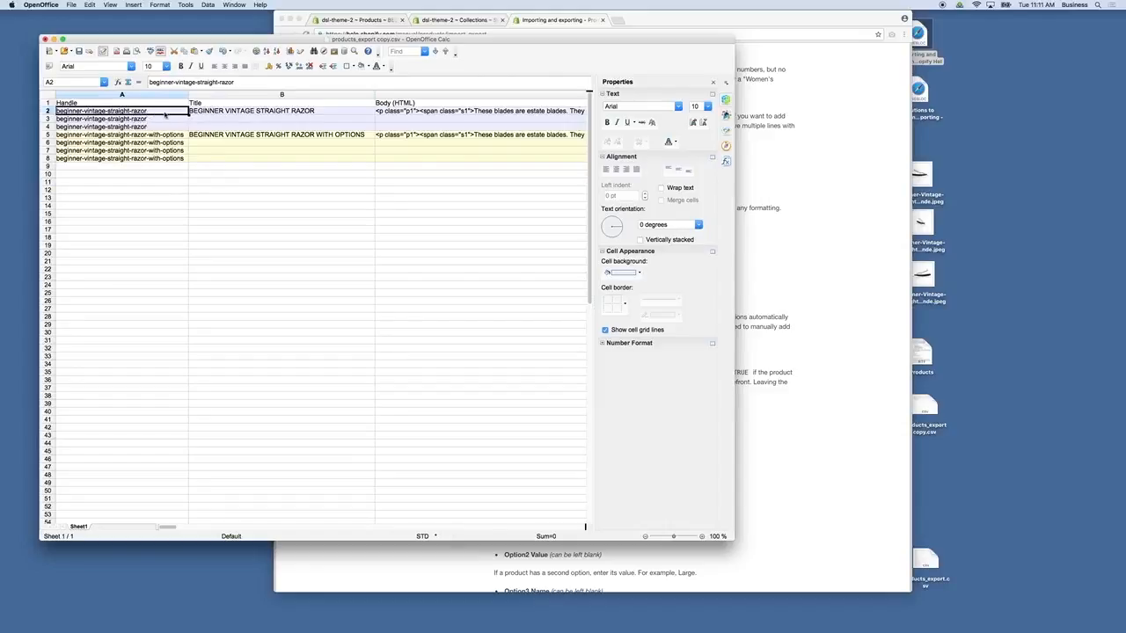
Inspect the Title and Body (HTML) cells of the beginner-vintage-straight-razor product, including the Body (HTML) cells in its image rows.
scroll(96, 112, right, 1)
scroll(97, 113, left, 1)
click(237, 113)
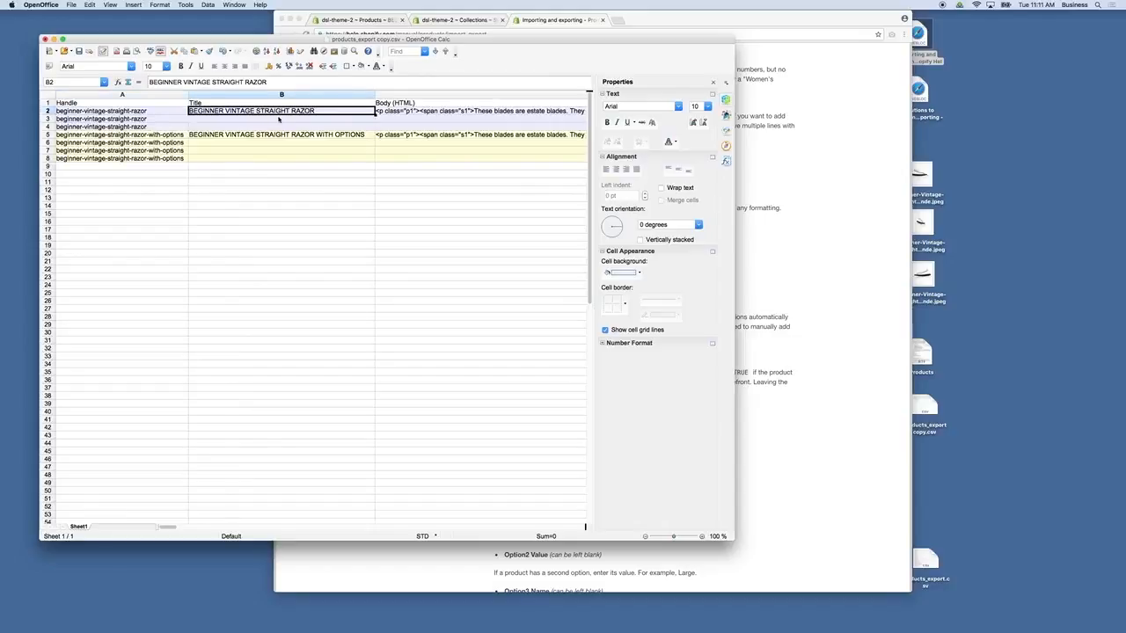
click(401, 113)
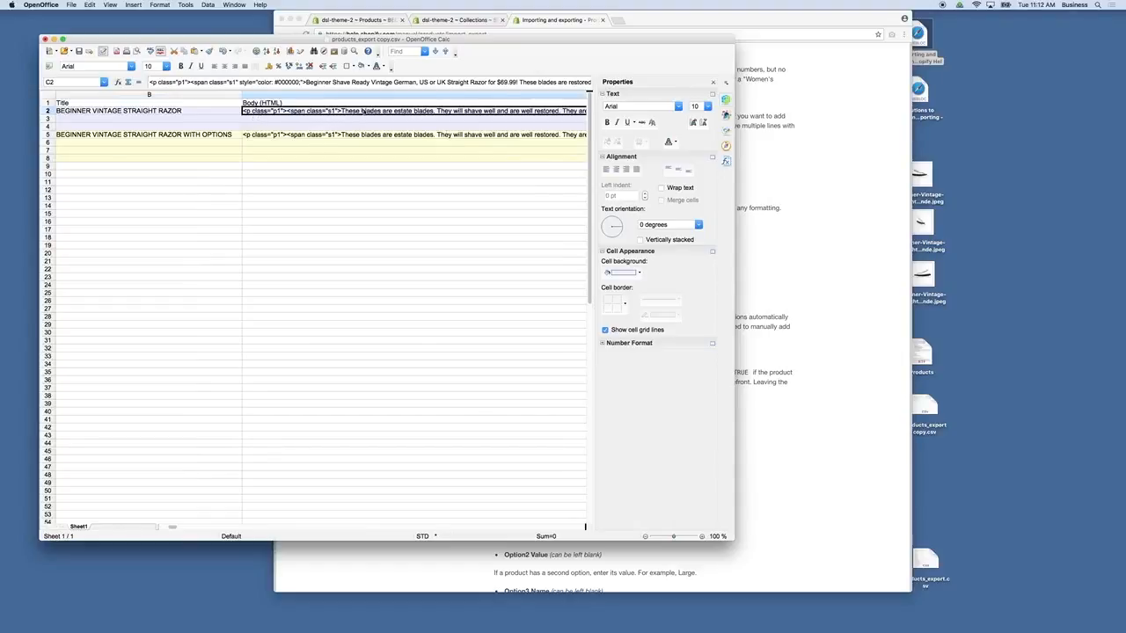
scroll(373, 111, left, 2)
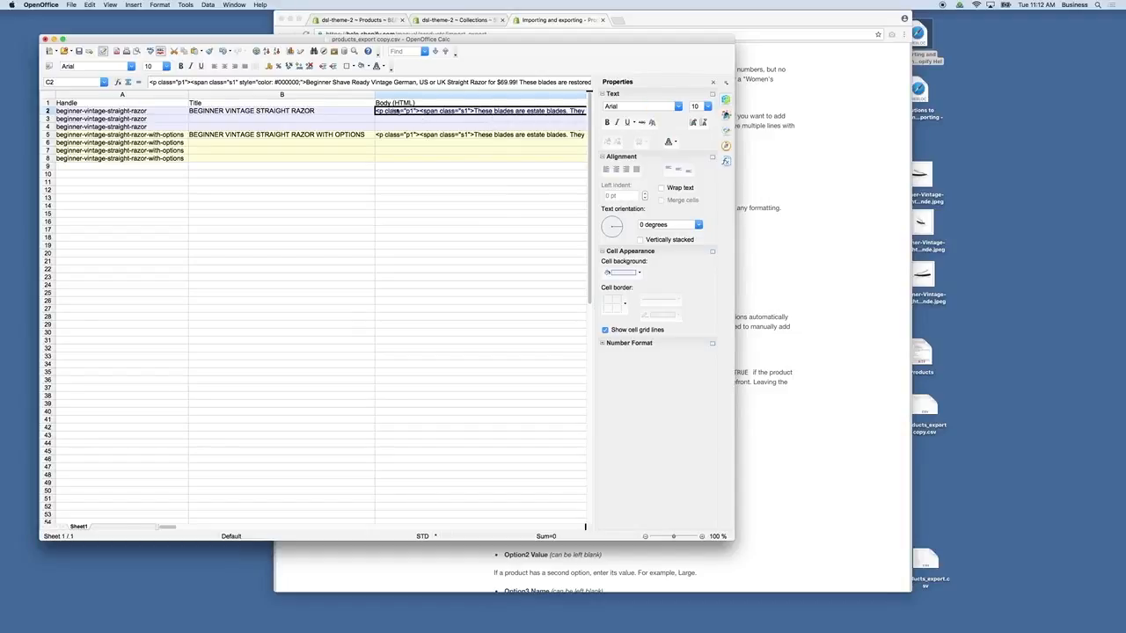
key(Down)
key(Down)
key(Down)
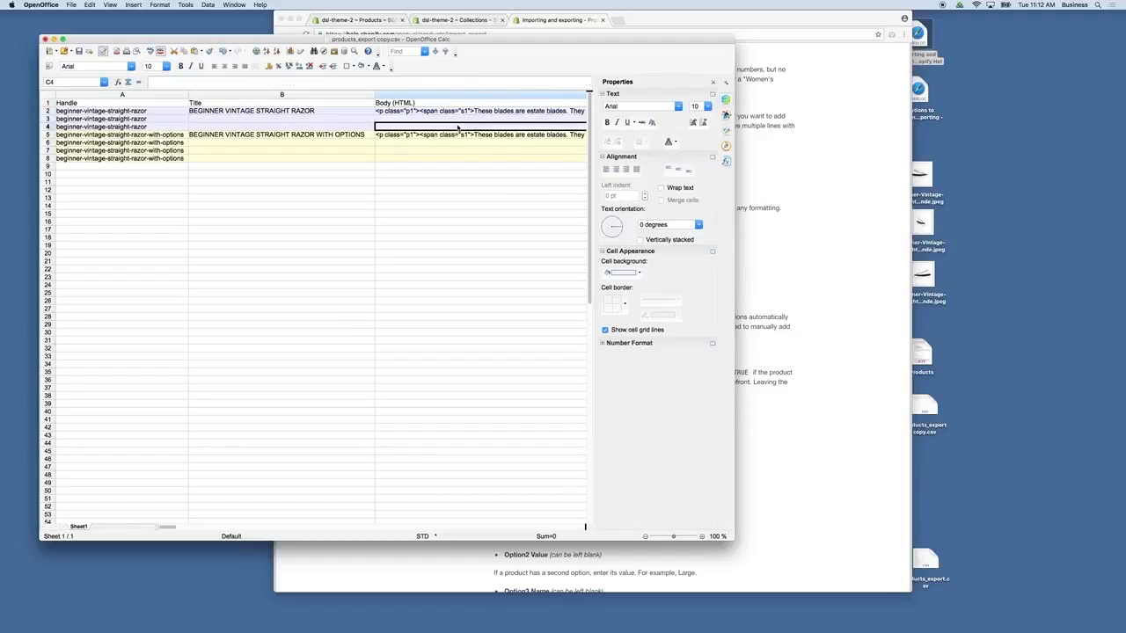
click(463, 112)
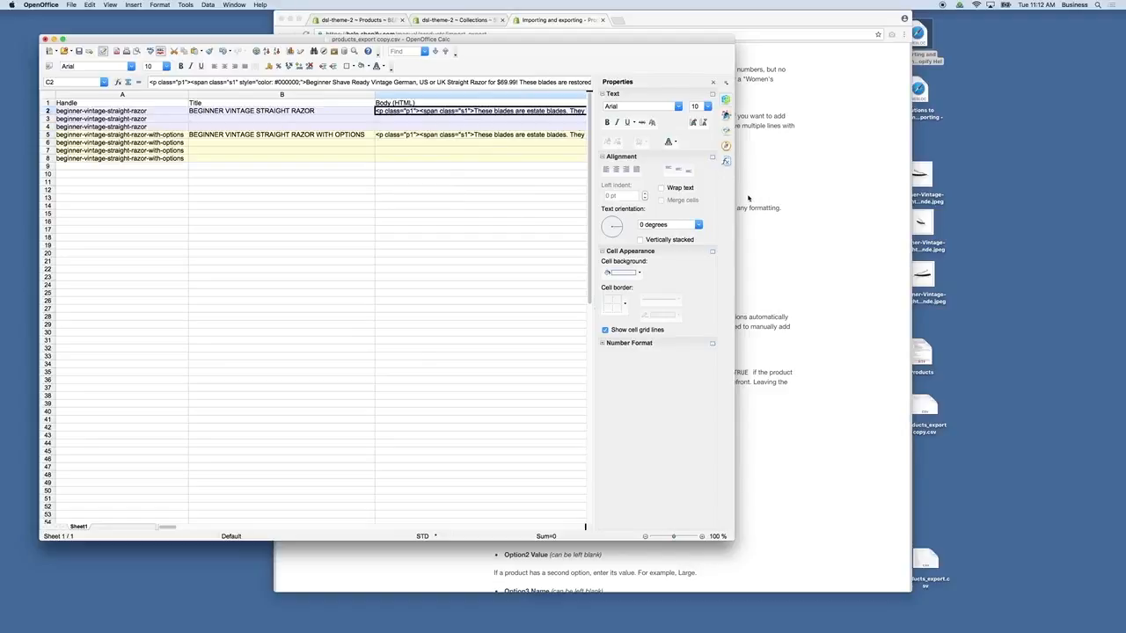
Widen the spreadsheet window and close the Properties sidebar to show more of the Body (HTML) text in cell C2.
drag(734, 204, 983, 203)
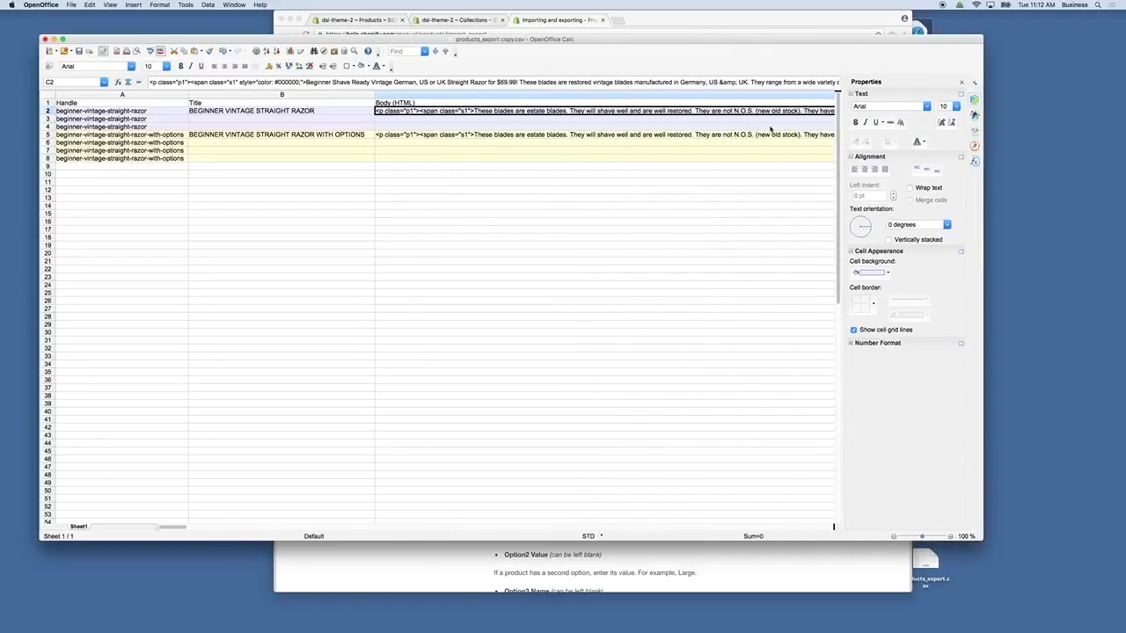
click(962, 82)
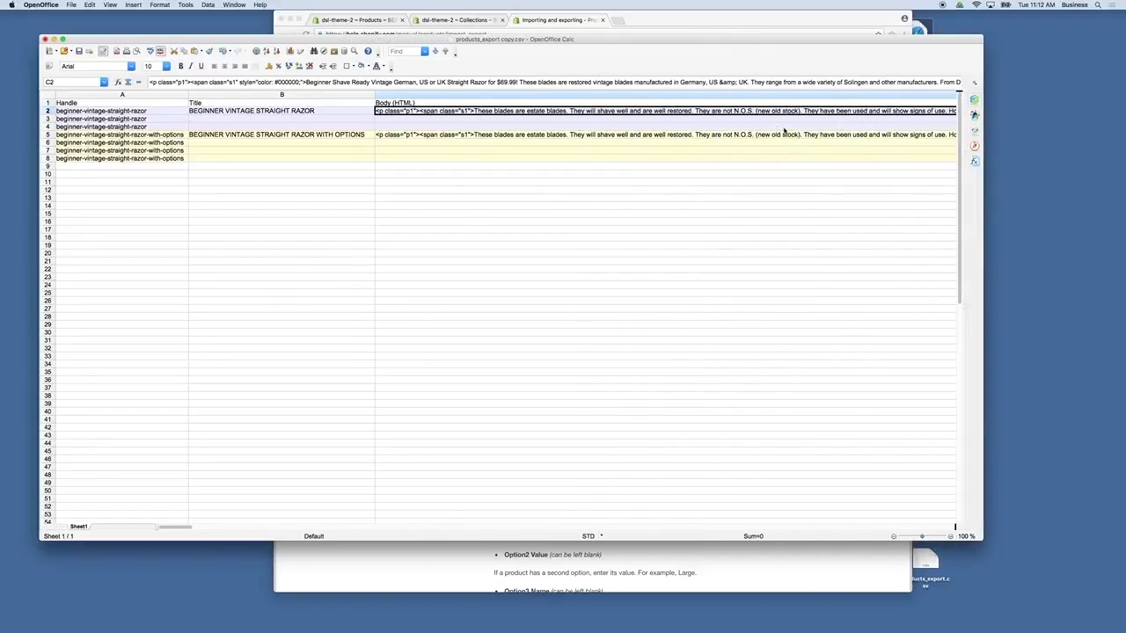
click(759, 127)
click(685, 111)
Look over the spreadsheet columns following Body (HTML) and find the Vendor column.
scroll(446, 113, right, 5)
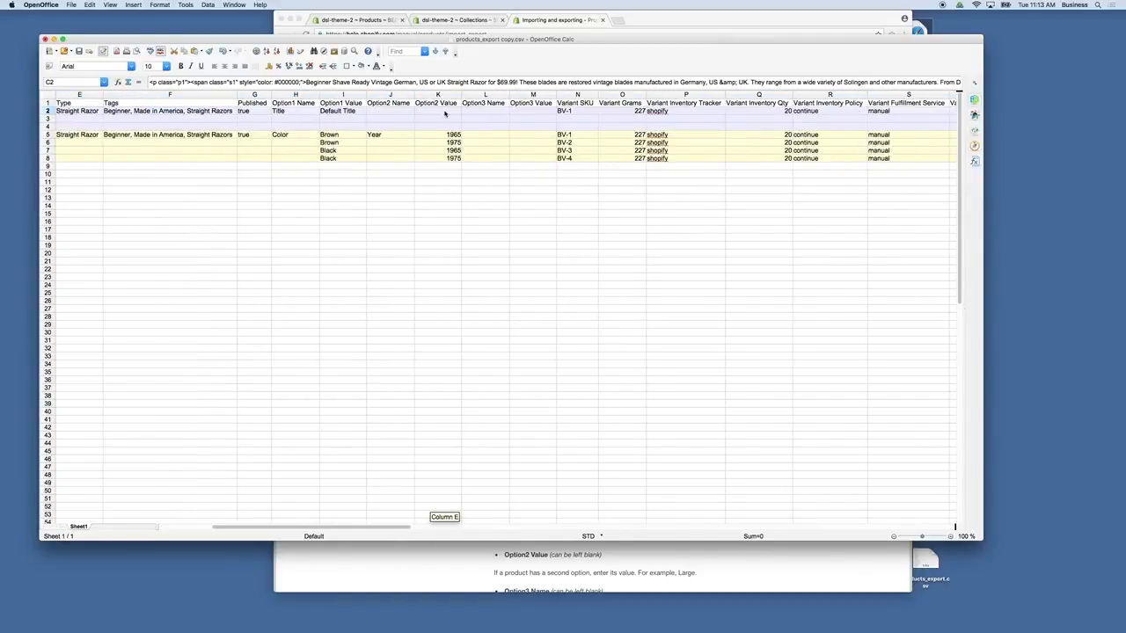
scroll(446, 113, left, 1)
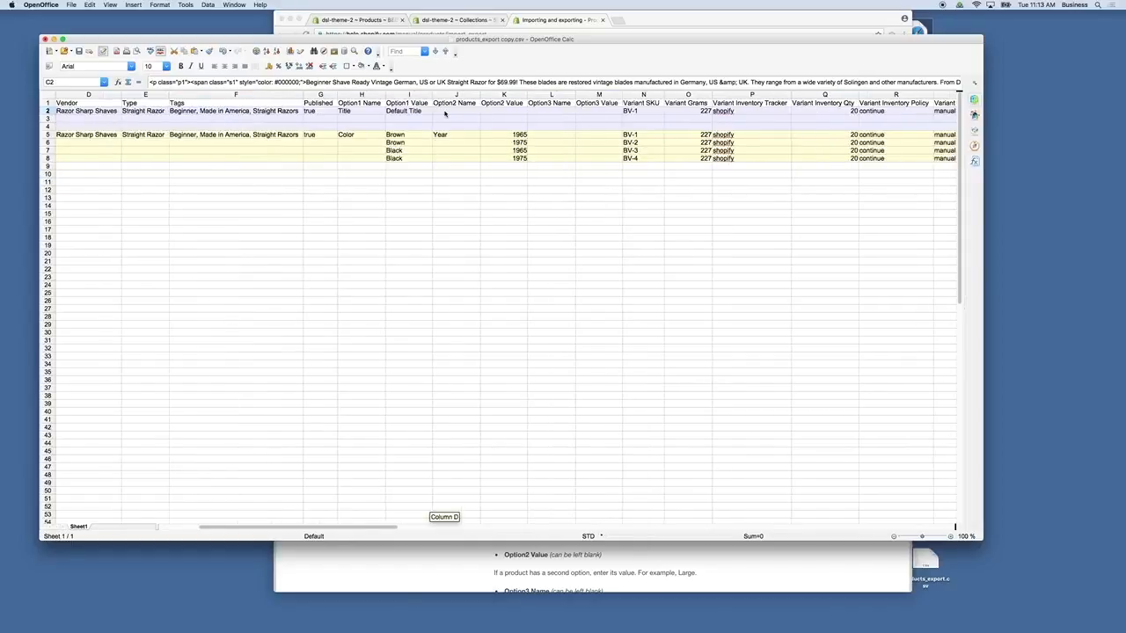
scroll(446, 113, left, 2)
scroll(446, 112, right, 3)
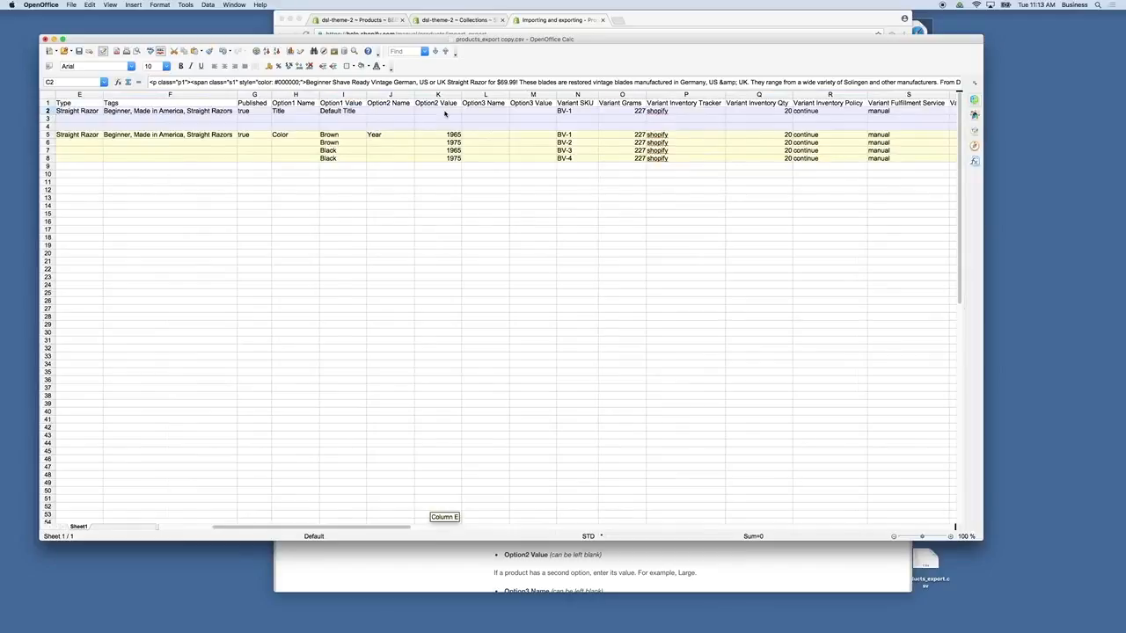
scroll(446, 112, left, 1)
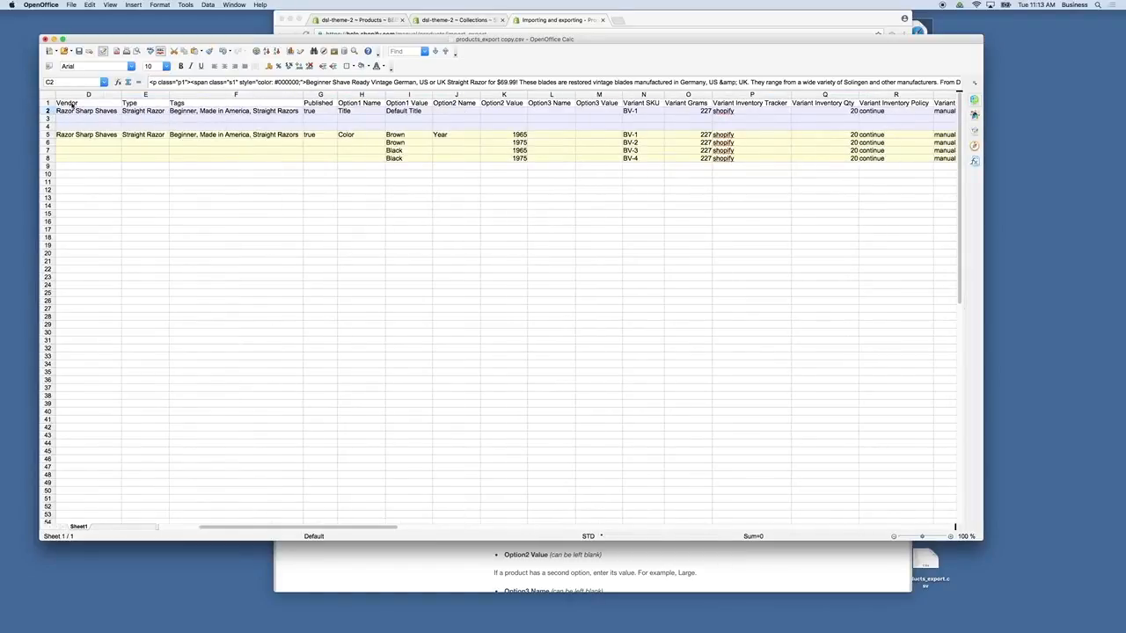
Switch to the Shopify help article in Chrome, move its window aside to uncover the spreadsheet, and read the Vendor description.
click(784, 23)
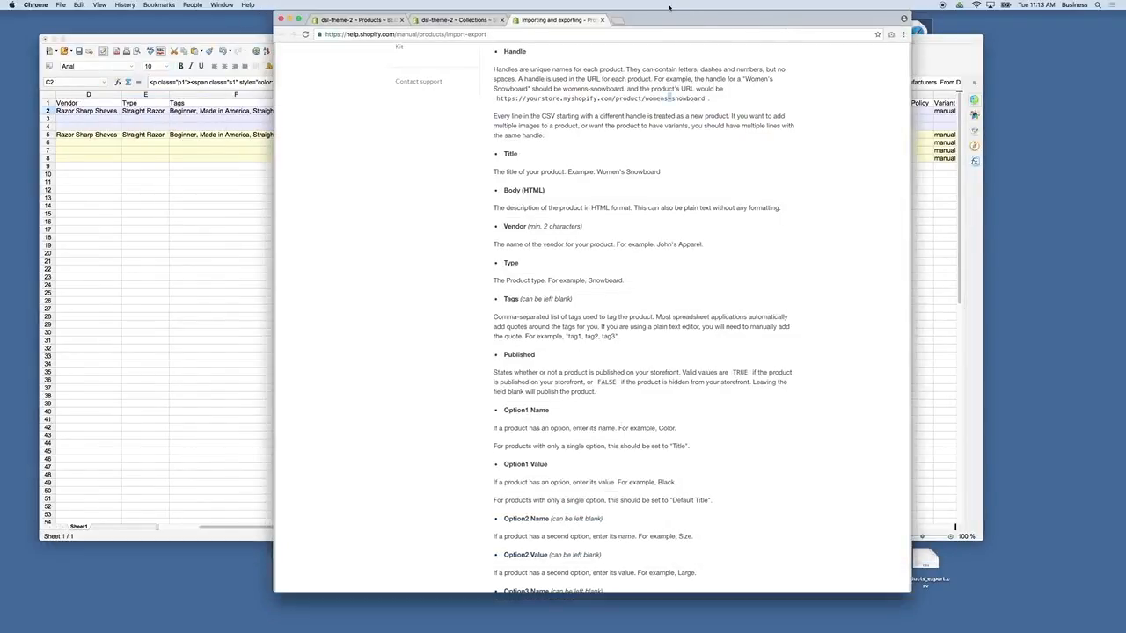
drag(678, 15, 849, 16)
scroll(742, 244, down, 3)
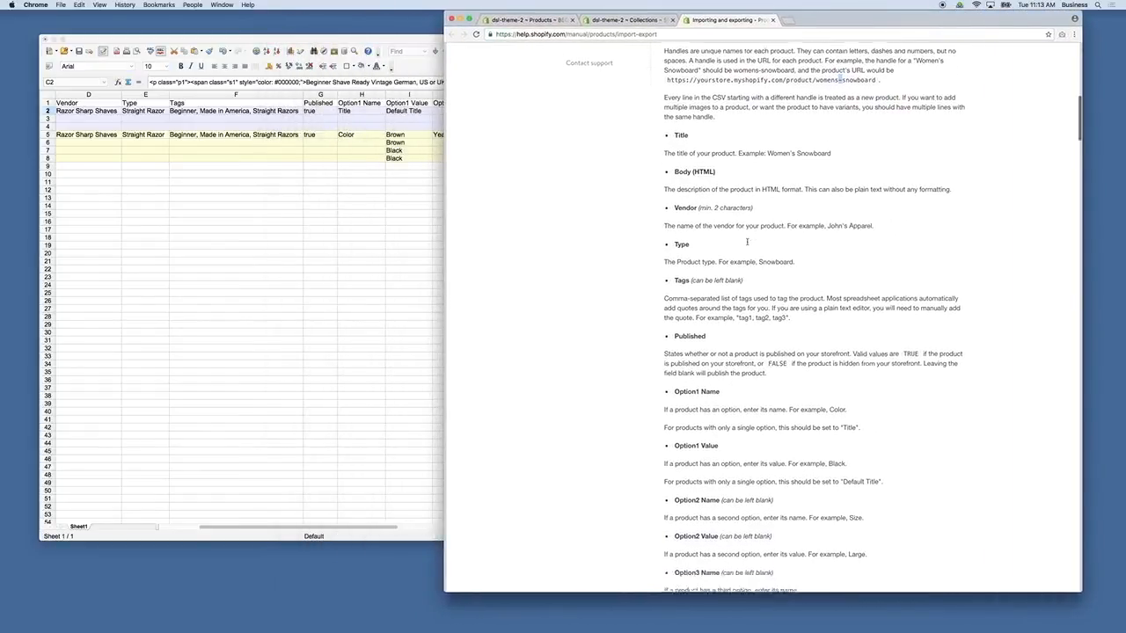
scroll(742, 245, down, 3)
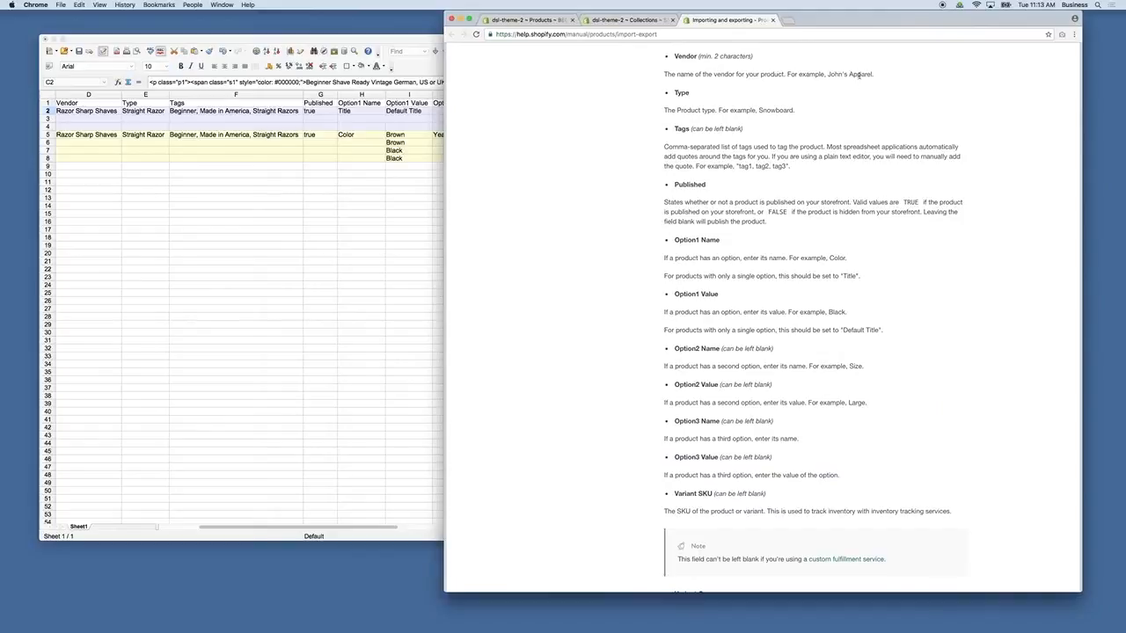
Return to the OpenOffice spreadsheet, narrow its window and inspect the Vendor and Type cells in row 2.
click(103, 112)
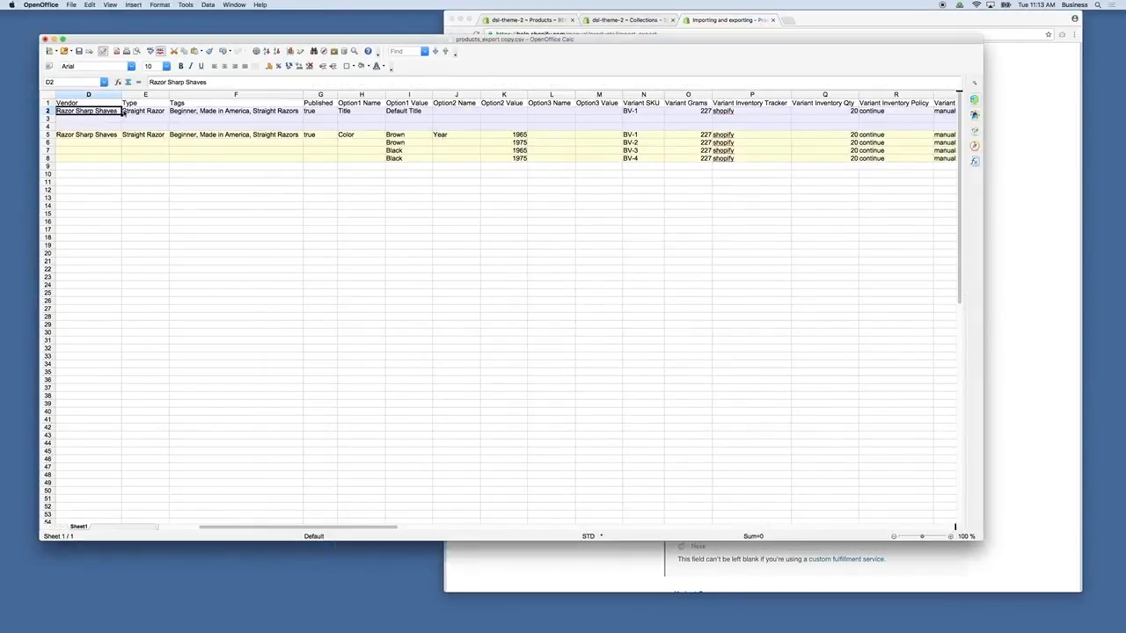
drag(984, 254, 753, 257)
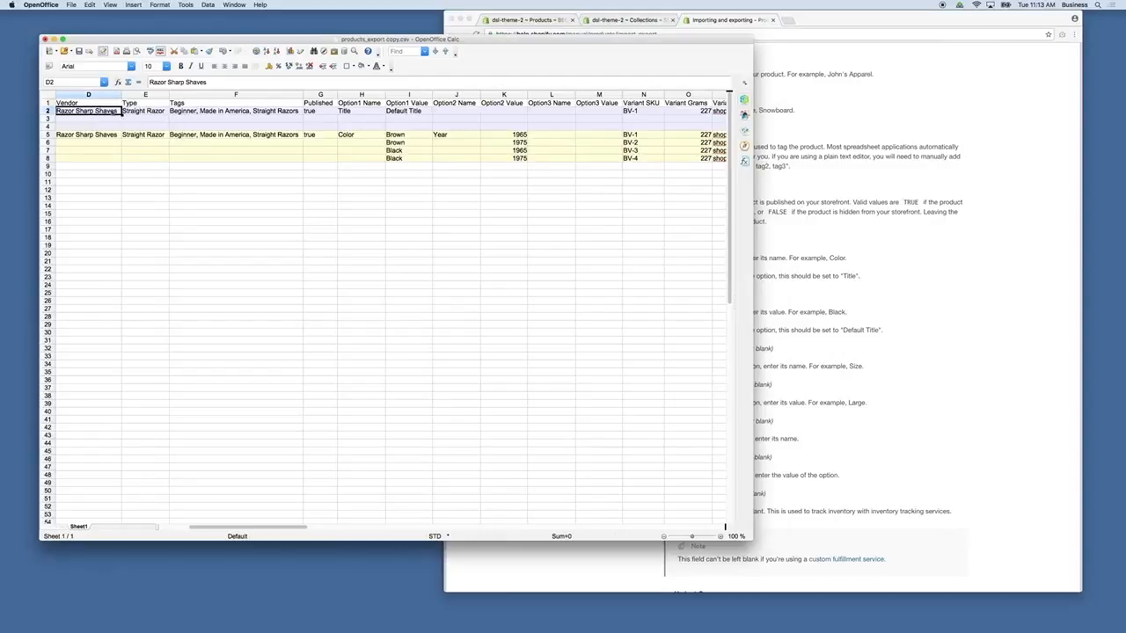
click(148, 113)
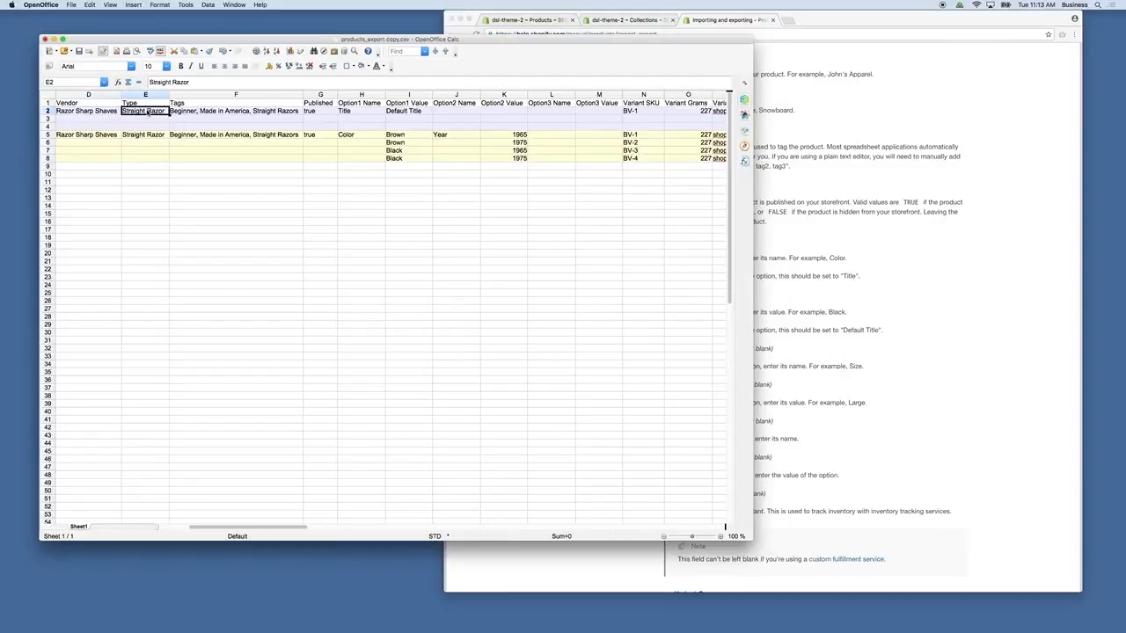
Switch to the BEGINNER VINTAGE STRAIGHT RAZOR product page in Chrome and check its product type under Organization.
click(655, 17)
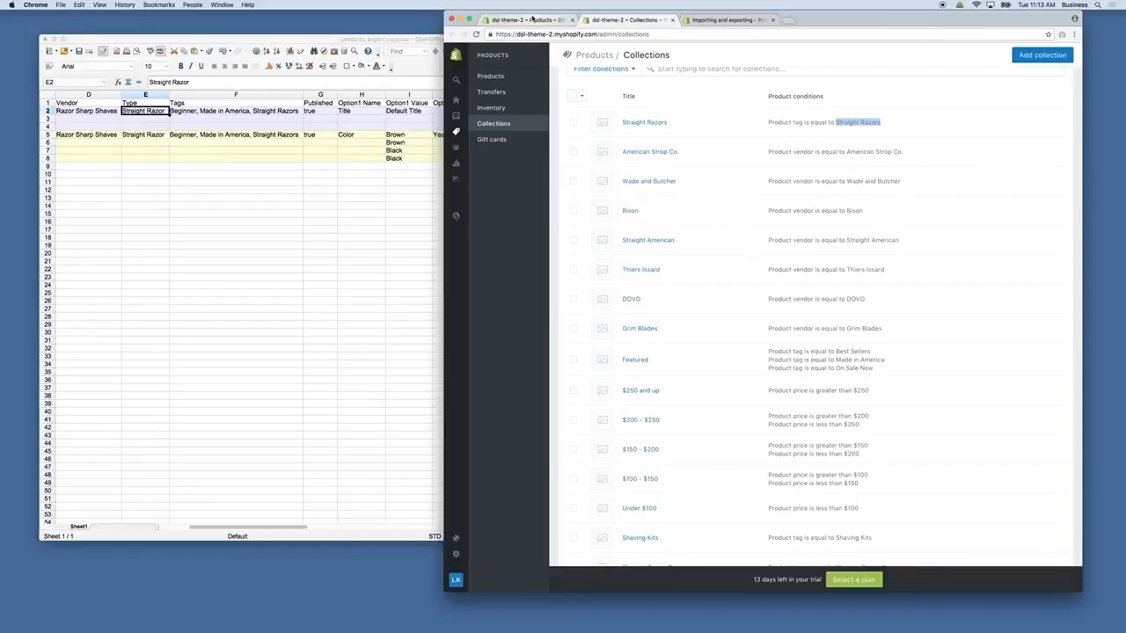
click(528, 19)
scroll(632, 131, up, 5)
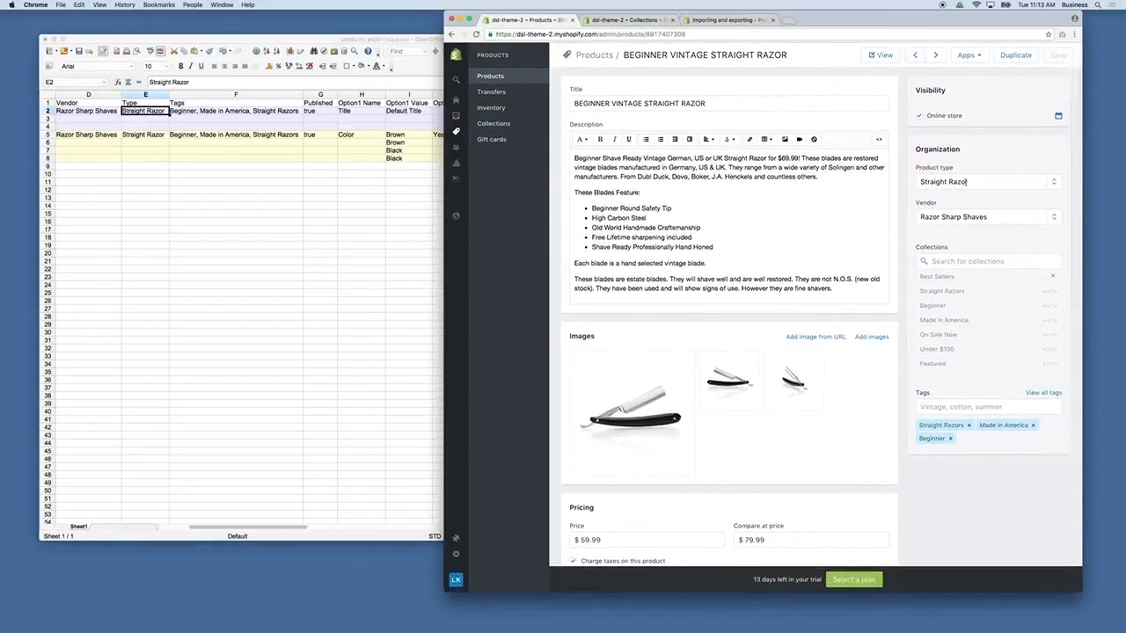
Go back to the OpenOffice spreadsheet and inspect the Tags and Published columns for the first product in row 2.
click(200, 112)
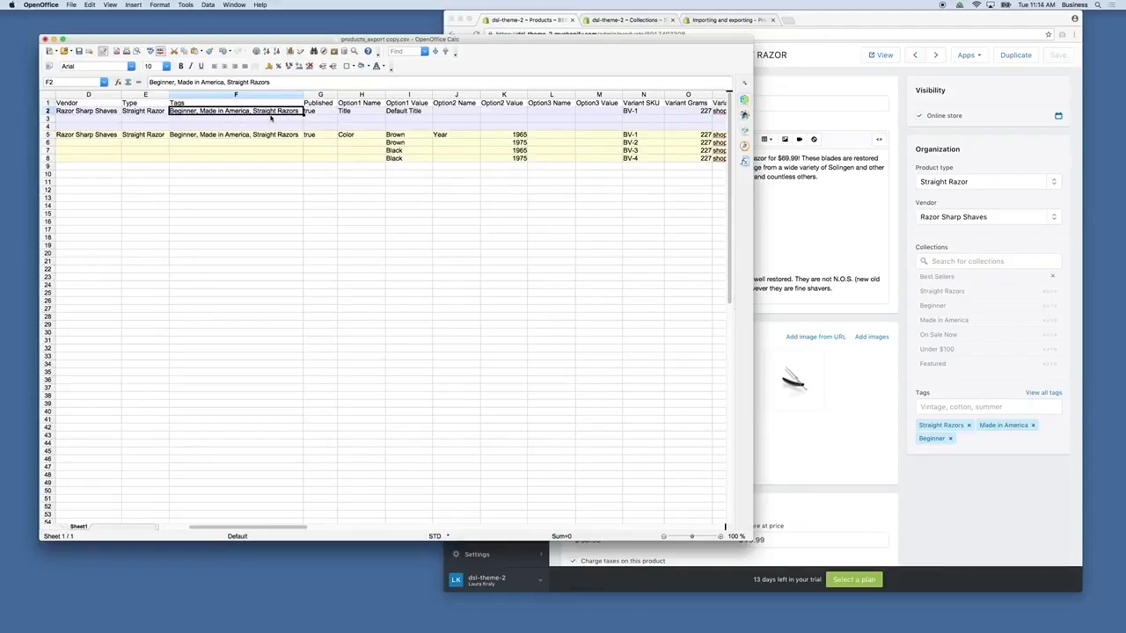
scroll(301, 117, down, 1)
scroll(302, 117, up, 1)
click(325, 105)
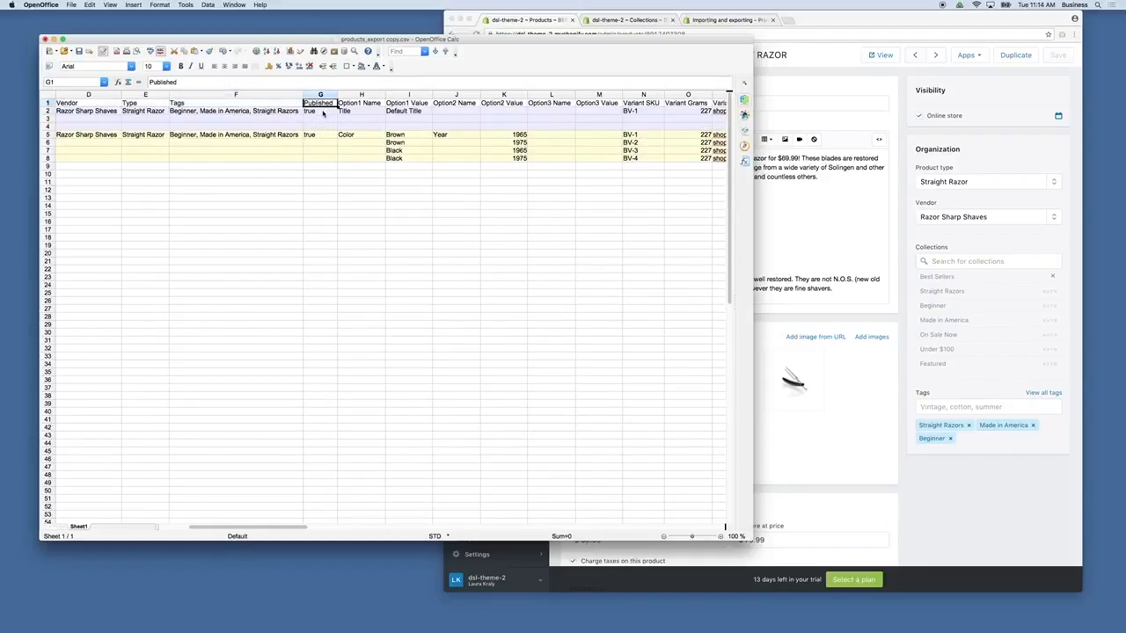
click(323, 112)
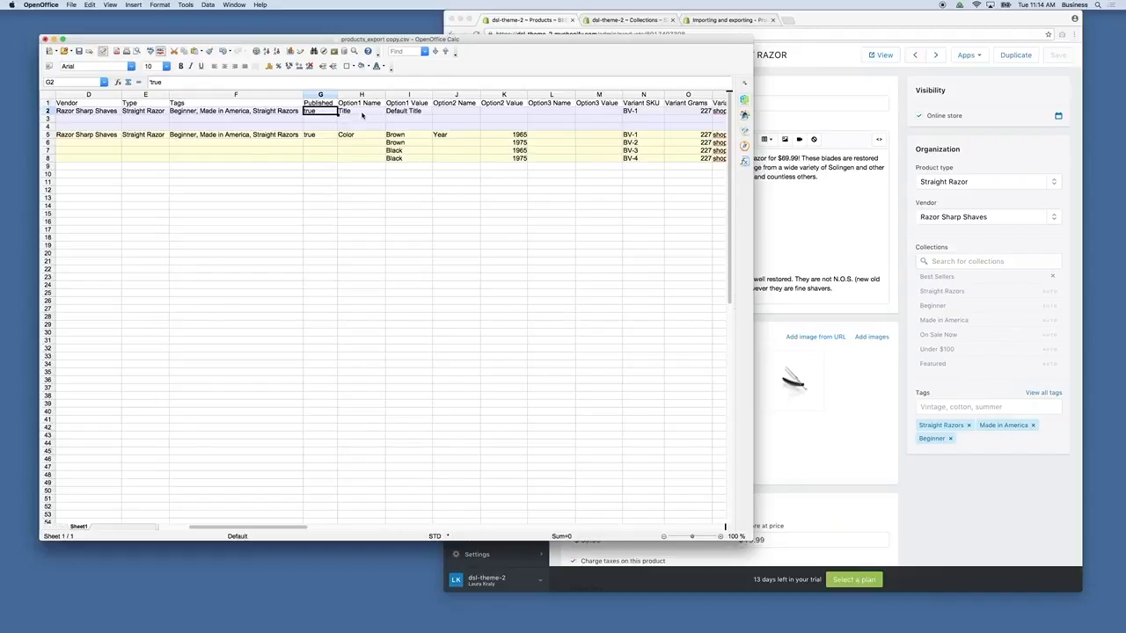
Inspect the Option1 Name and Option1 Value cells of the product without variants in row 2.
scroll(362, 115, right, 1)
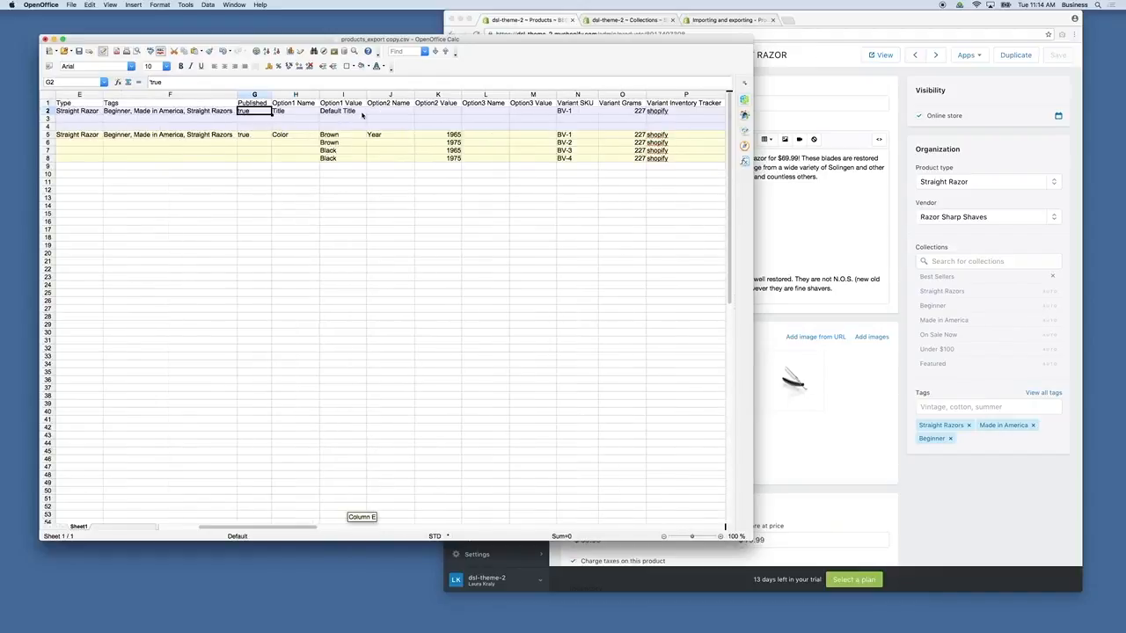
click(295, 118)
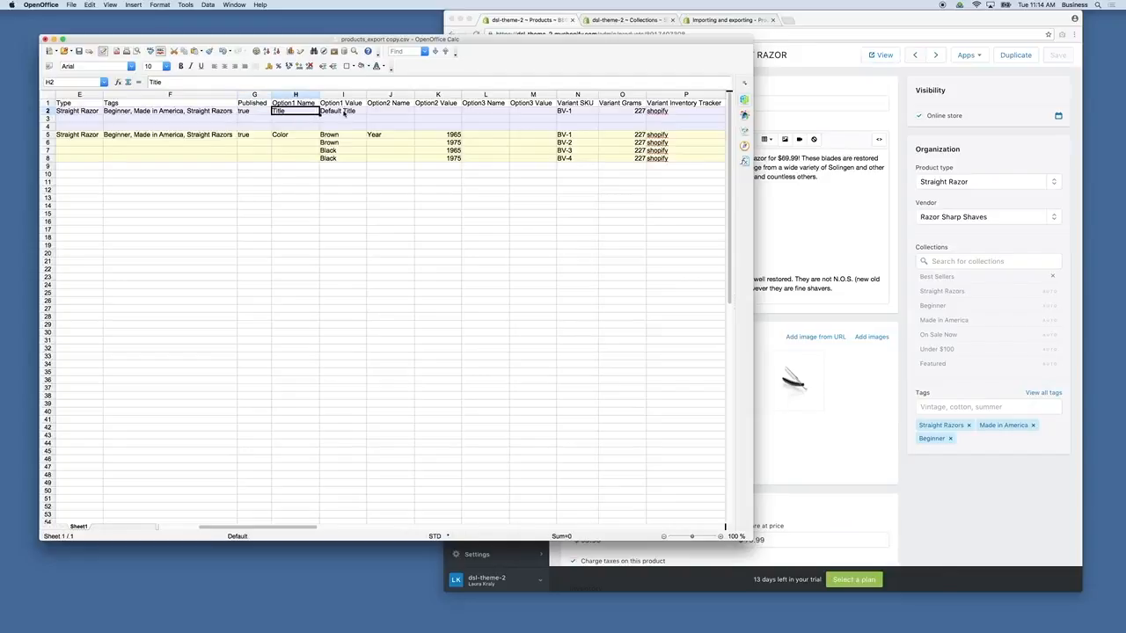
click(344, 113)
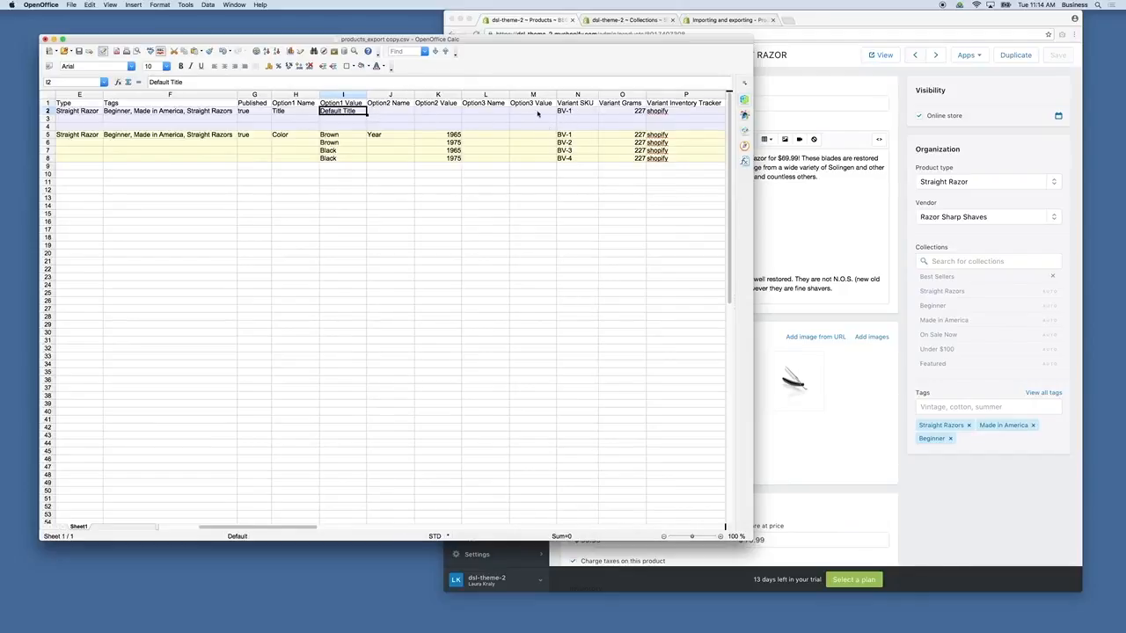
Compare the Variant SKU cell in row 2 with the SKU field on the product's Shopify page in Chrome.
click(569, 113)
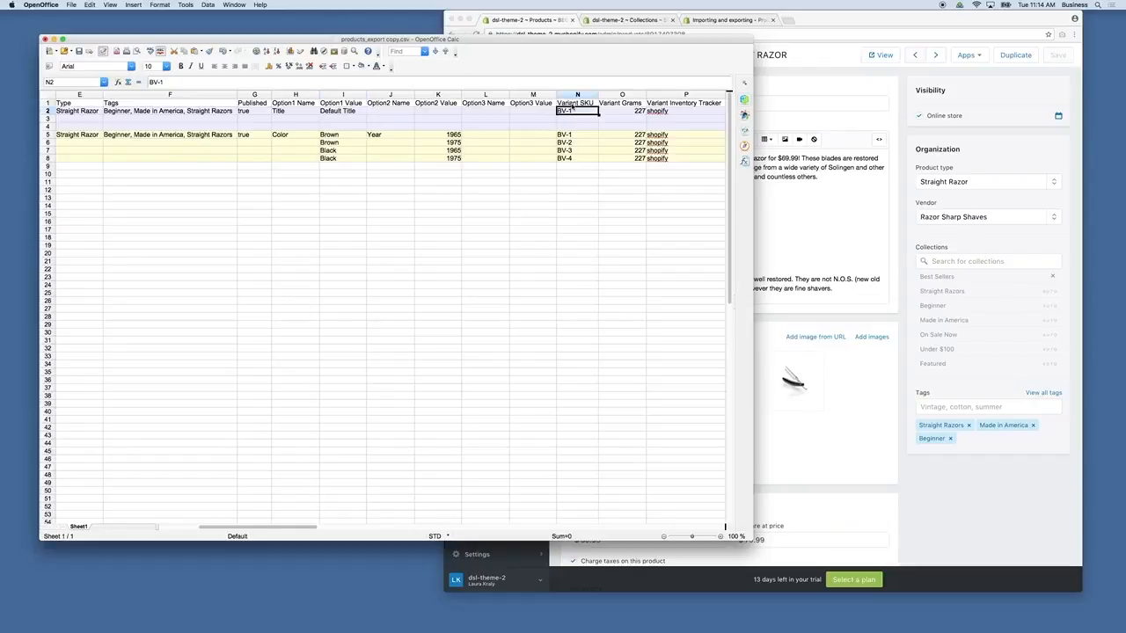
scroll(583, 106, right, 2)
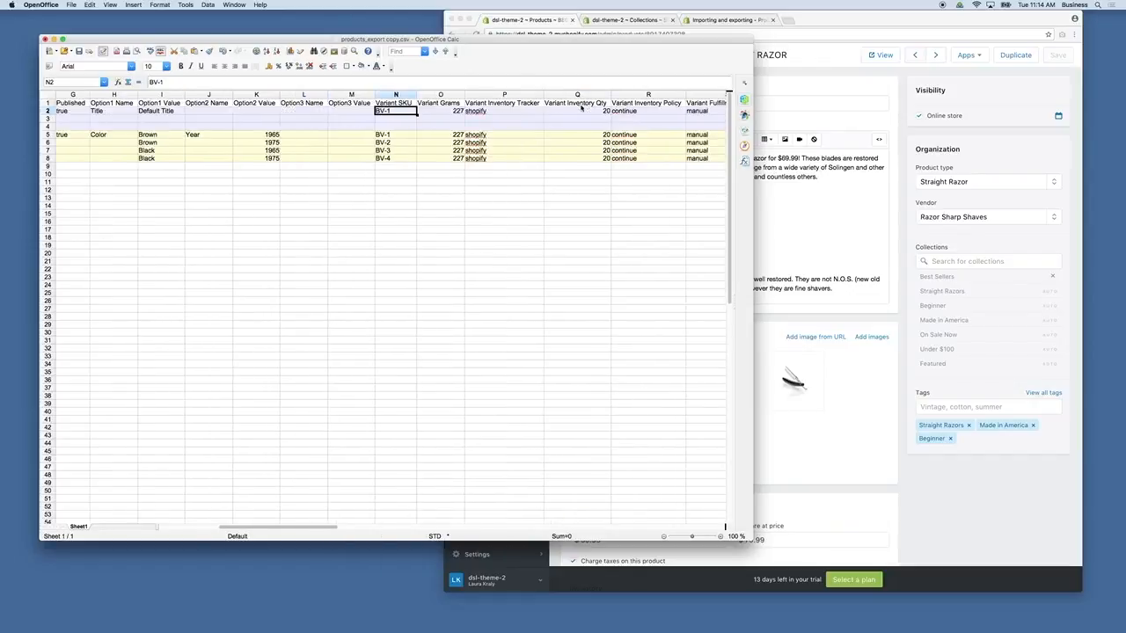
click(820, 229)
scroll(678, 440, down, 5)
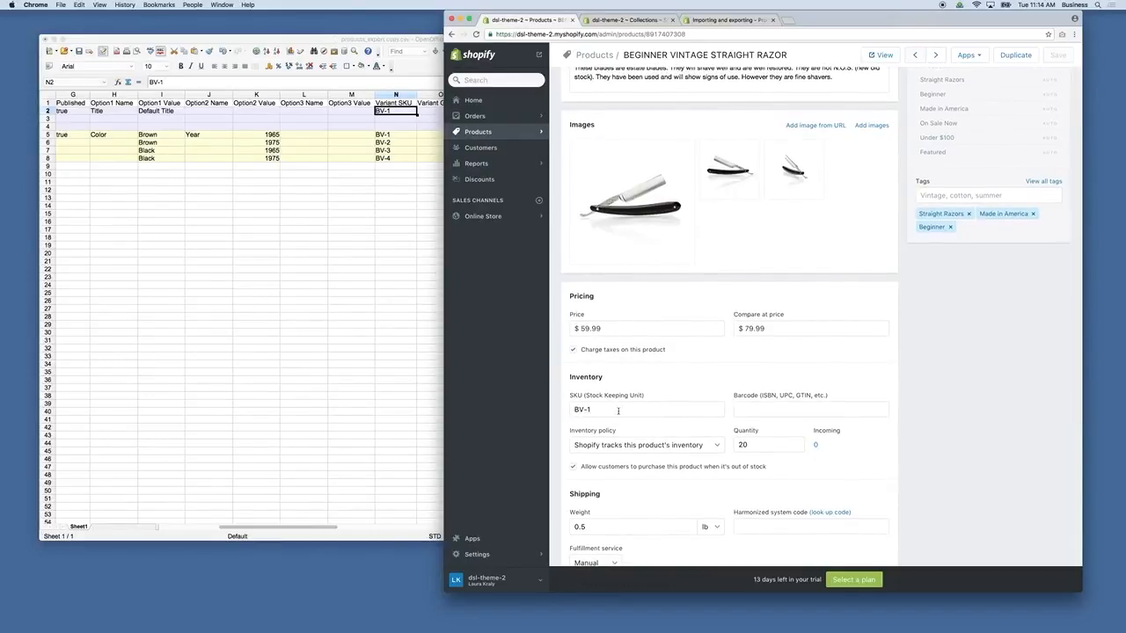
click(429, 229)
click(388, 111)
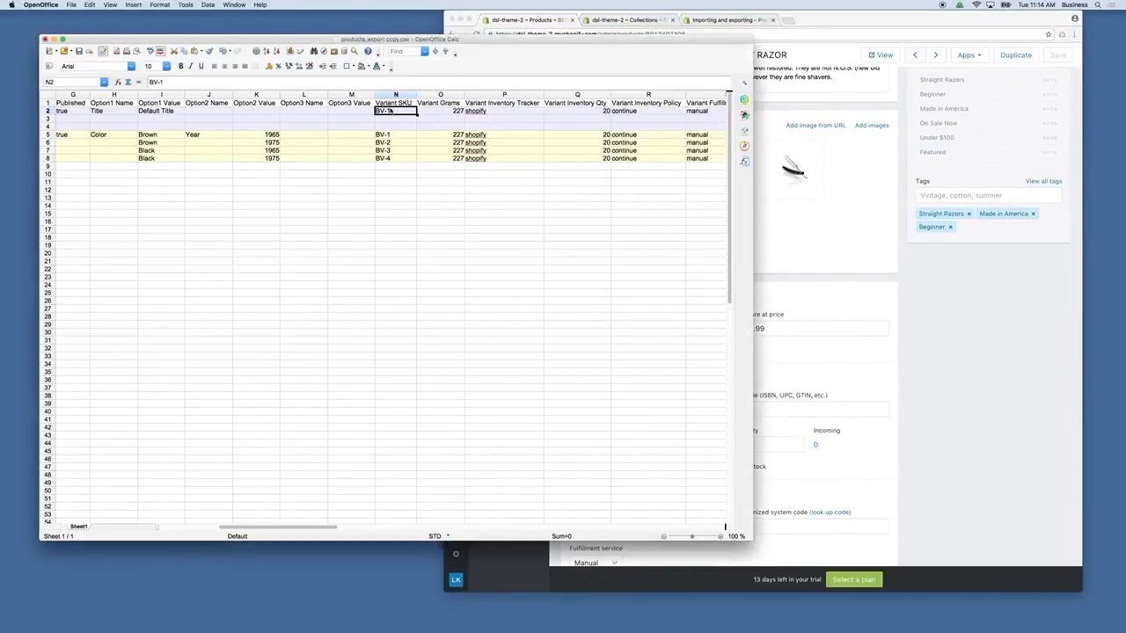
Compare the Variant Grams cell in row 2 with the shipping weight on the product's Shopify page in Chrome.
click(431, 111)
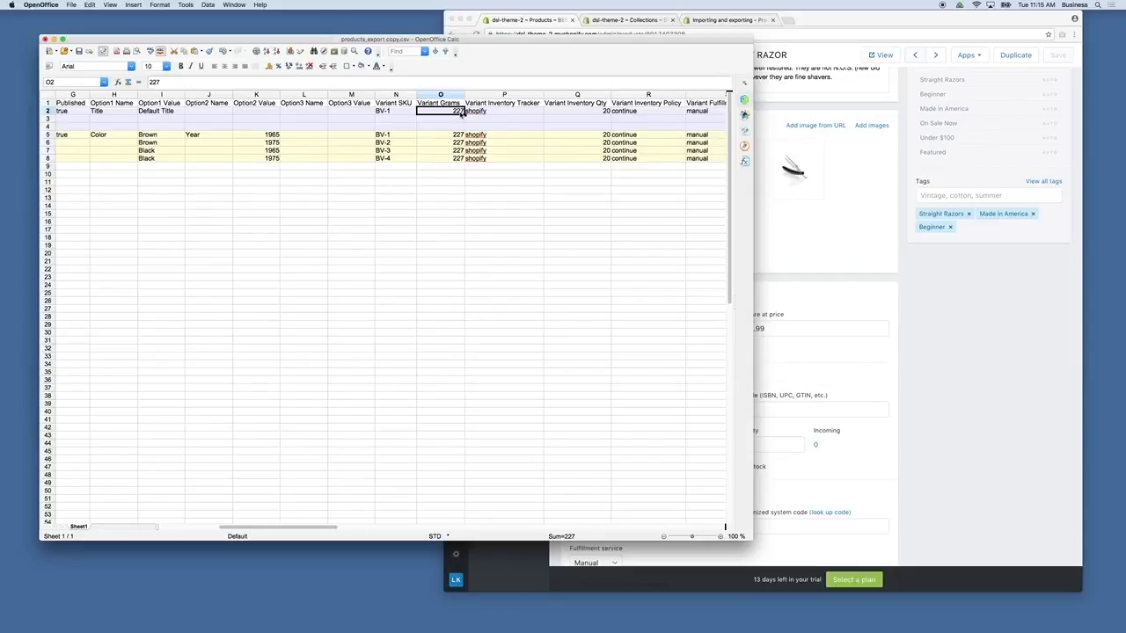
click(824, 360)
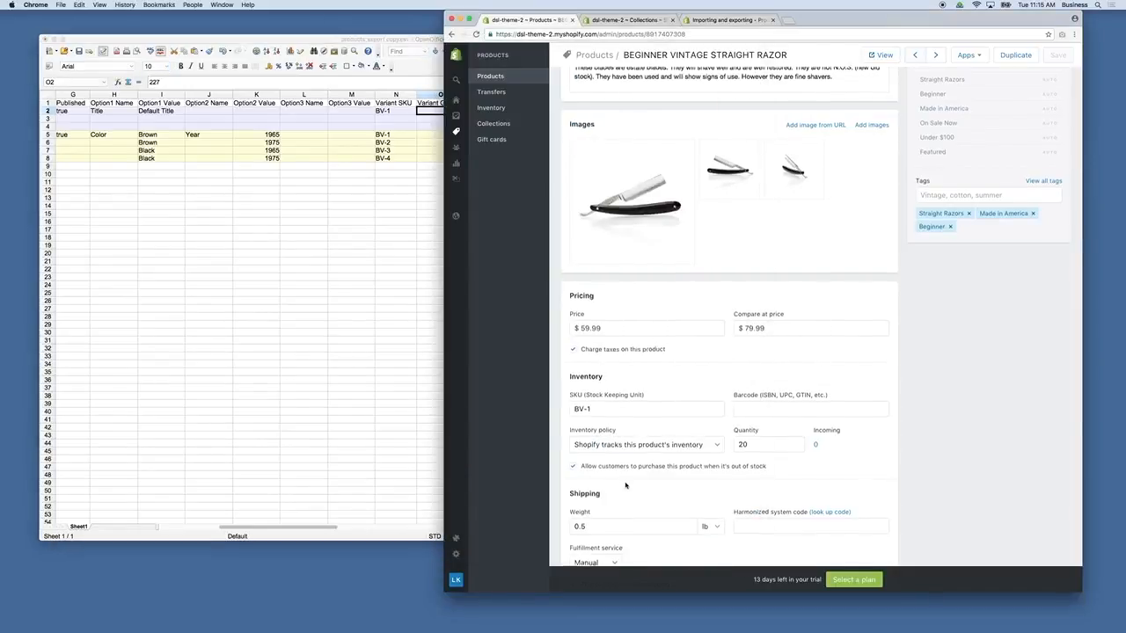
scroll(598, 431, down, 1)
click(370, 151)
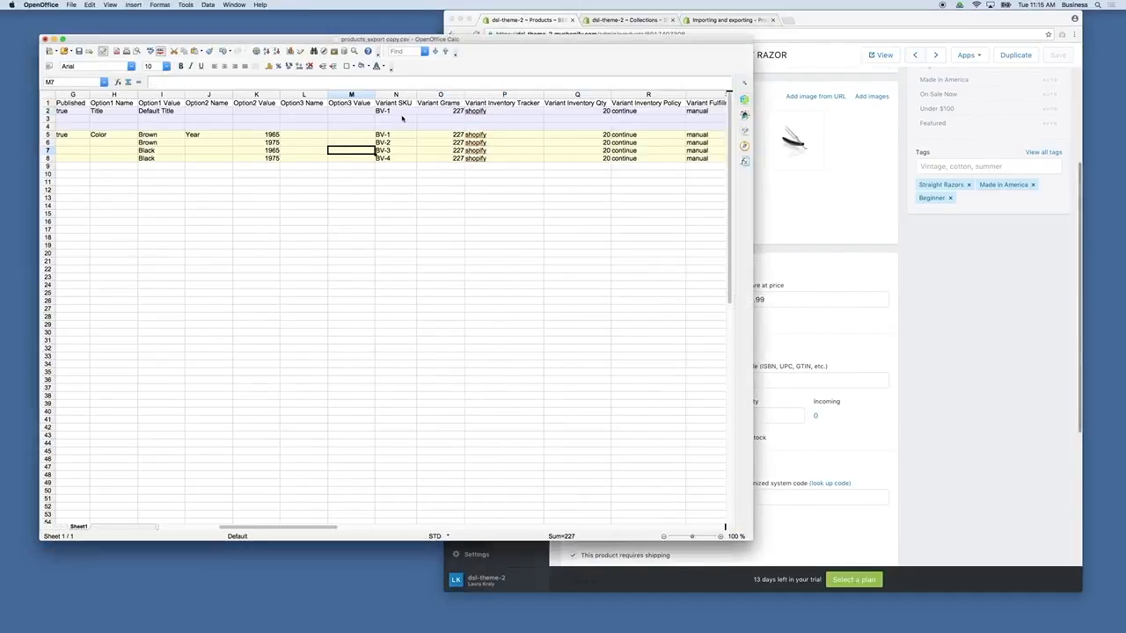
click(457, 111)
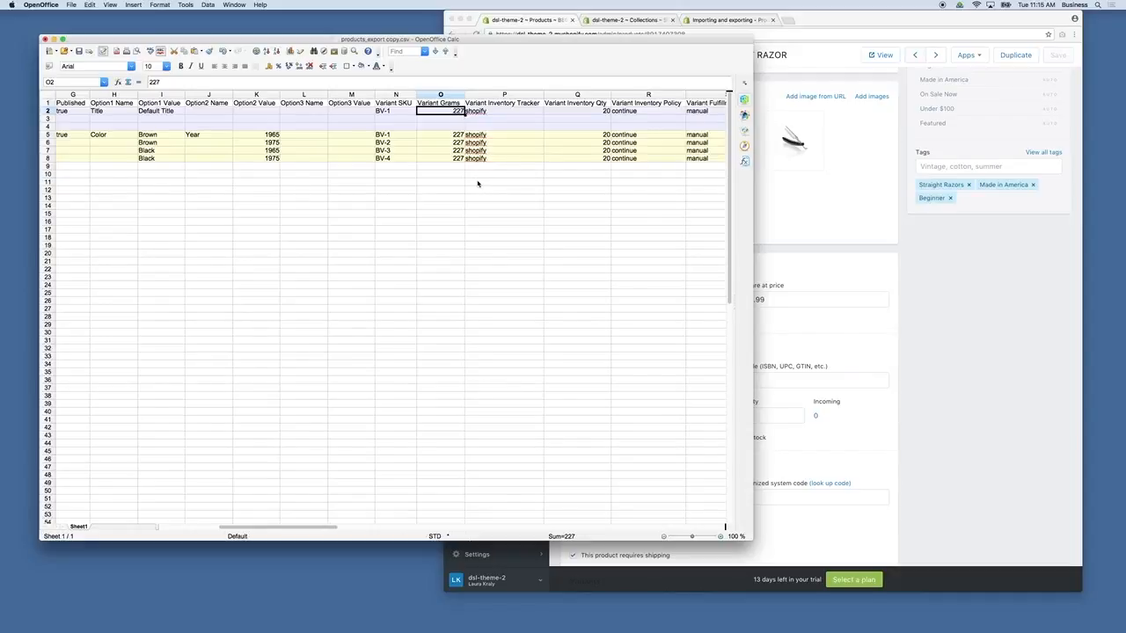
Inspect the Variant Inventory Tracker cell in row 2 and find that field's description in the Shopify help article in Chrome.
click(480, 113)
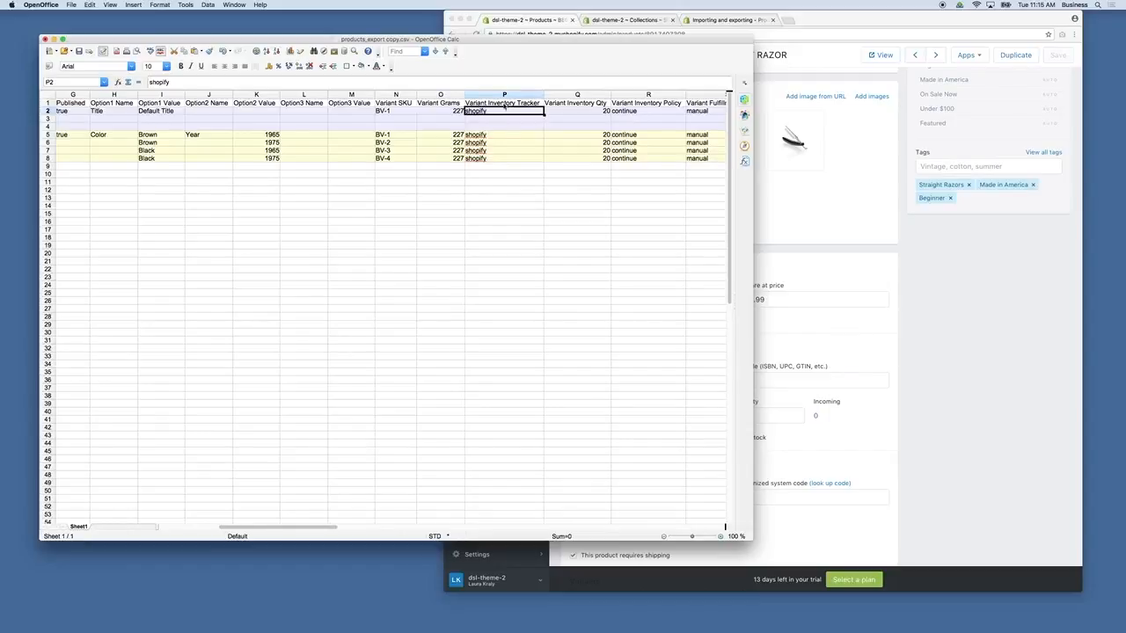
click(816, 165)
click(726, 19)
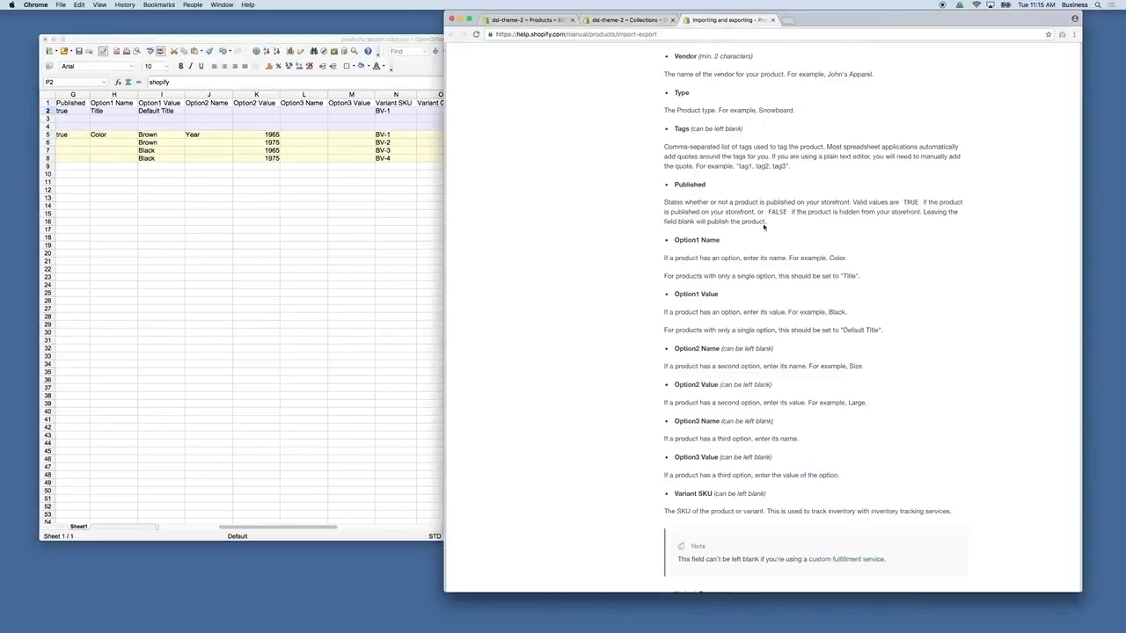
scroll(730, 345, down, 15)
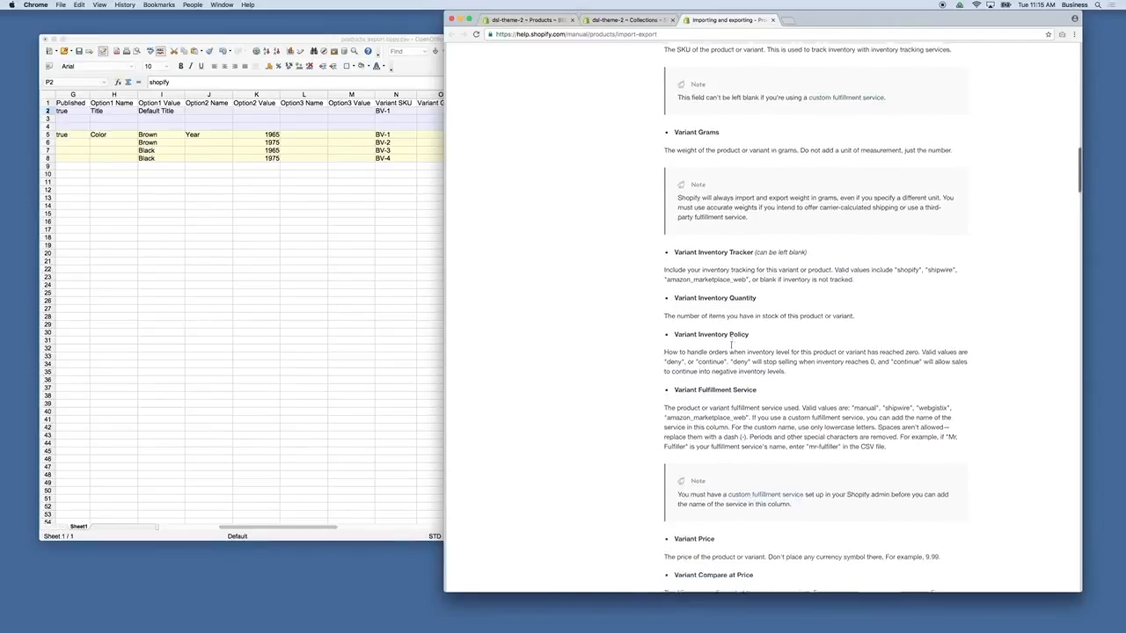
Read the Variant Inventory Tracker entry on the help page and highlight the part about leaving it blank.
scroll(731, 345, down, 5)
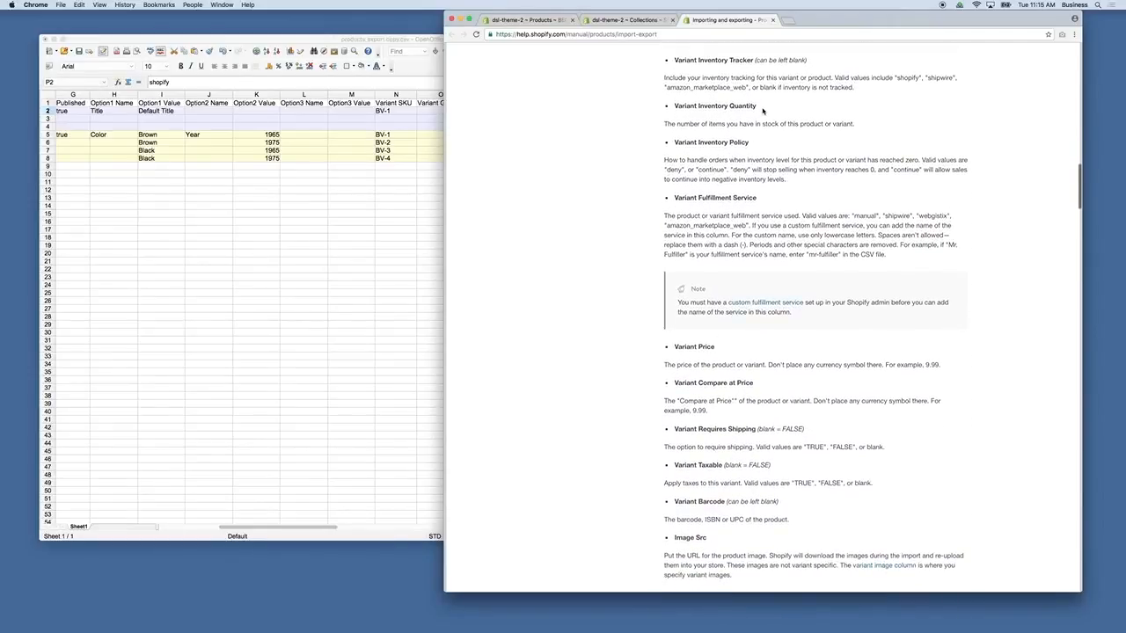
scroll(795, 92, down, 1)
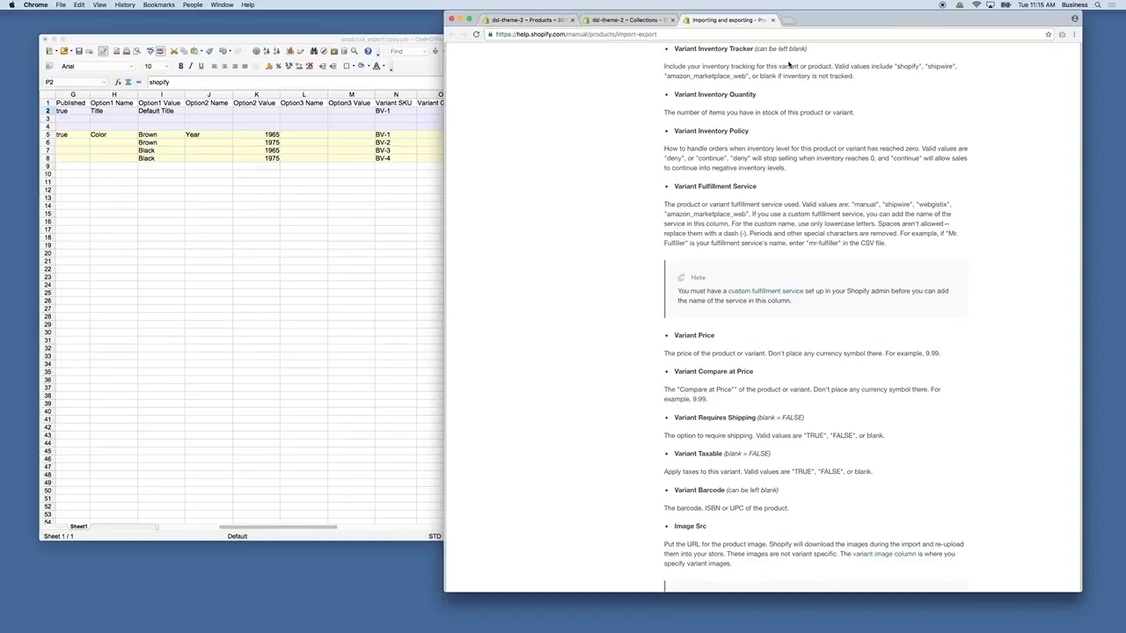
drag(774, 77, 854, 80)
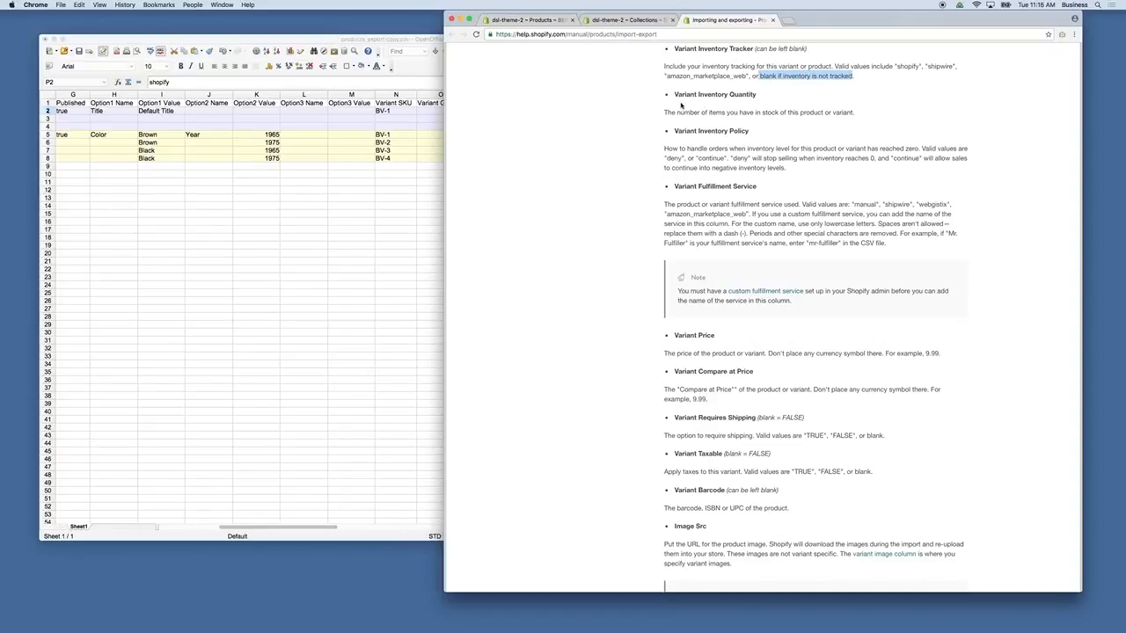
Review the Variant Inventory Qty and Variant Inventory Policy columns in the OpenOffice spreadsheet against the policy description on Chrome's help page.
click(322, 175)
click(601, 112)
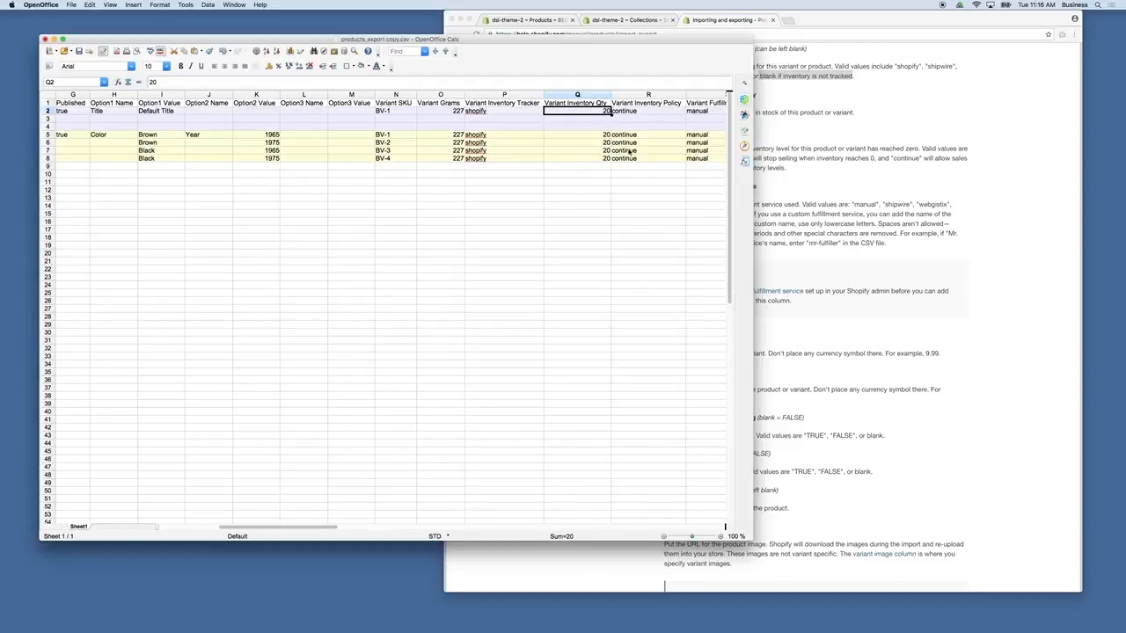
click(639, 107)
scroll(640, 106, right, 1)
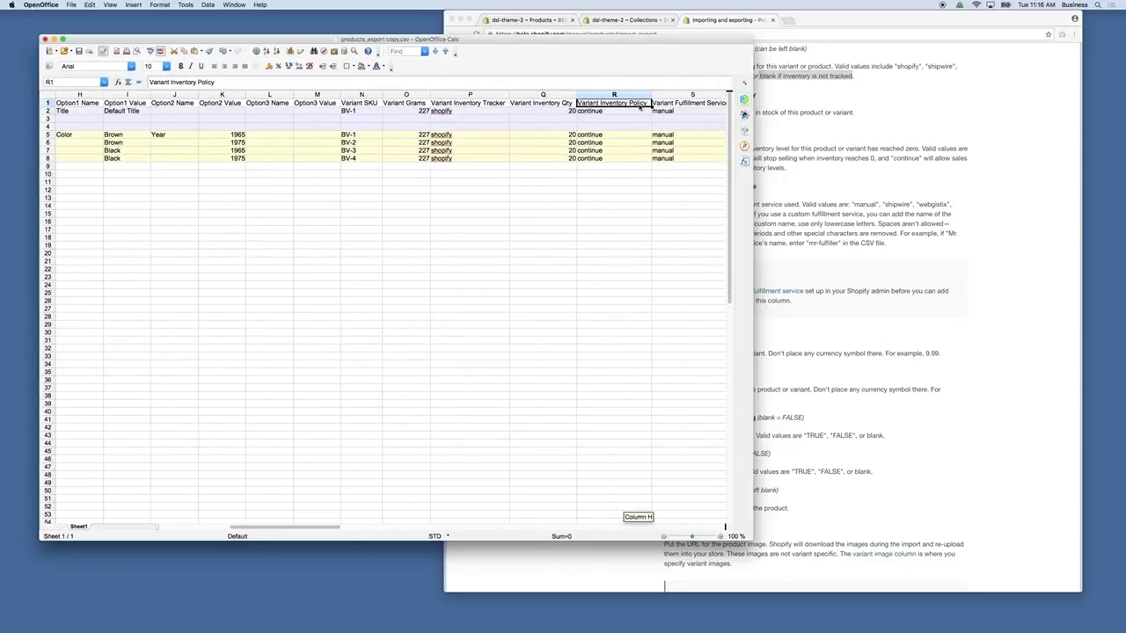
scroll(619, 116, right, 1)
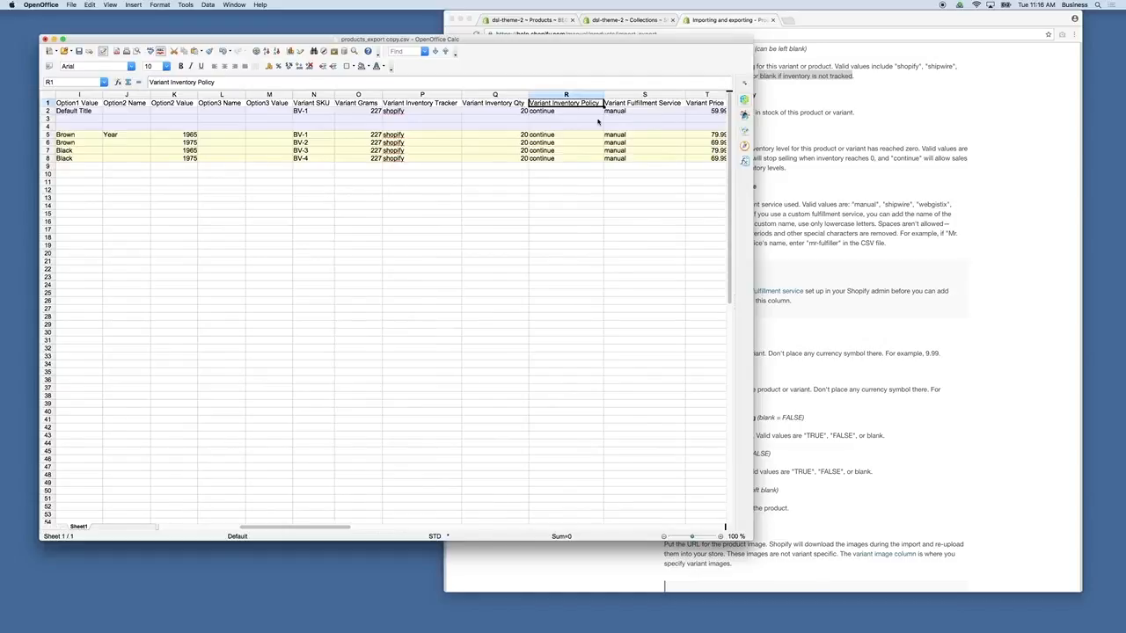
click(906, 325)
scroll(827, 330, down, 5)
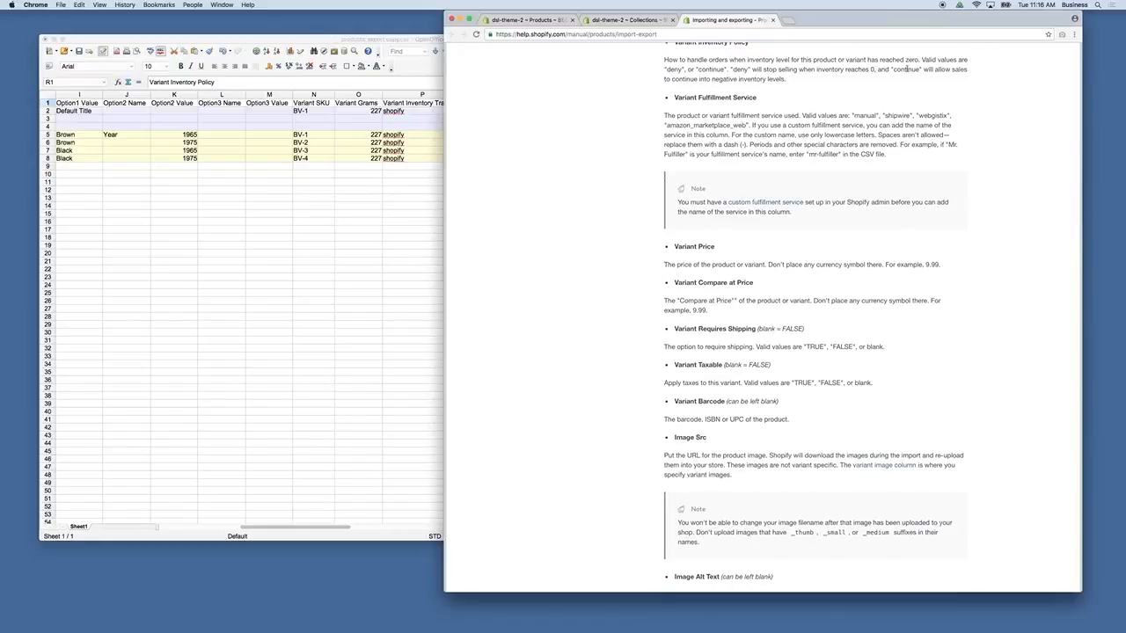
Return to the OpenOffice spreadsheet and examine the Variant Fulfillment Service column for both products.
click(419, 190)
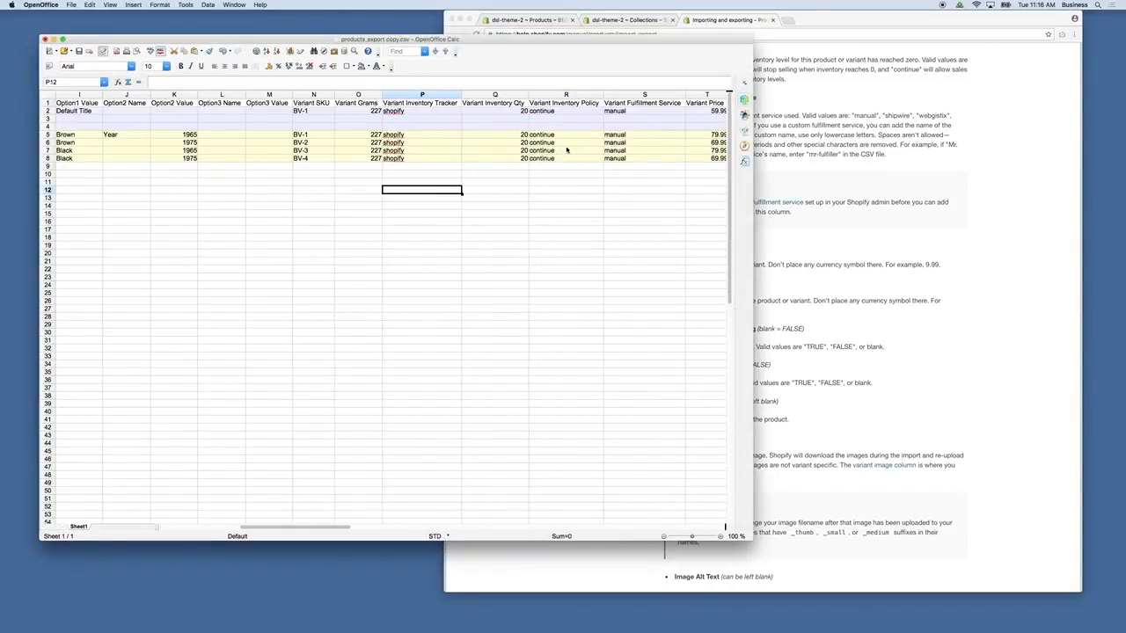
scroll(566, 151, right, 2)
scroll(566, 150, down, 1)
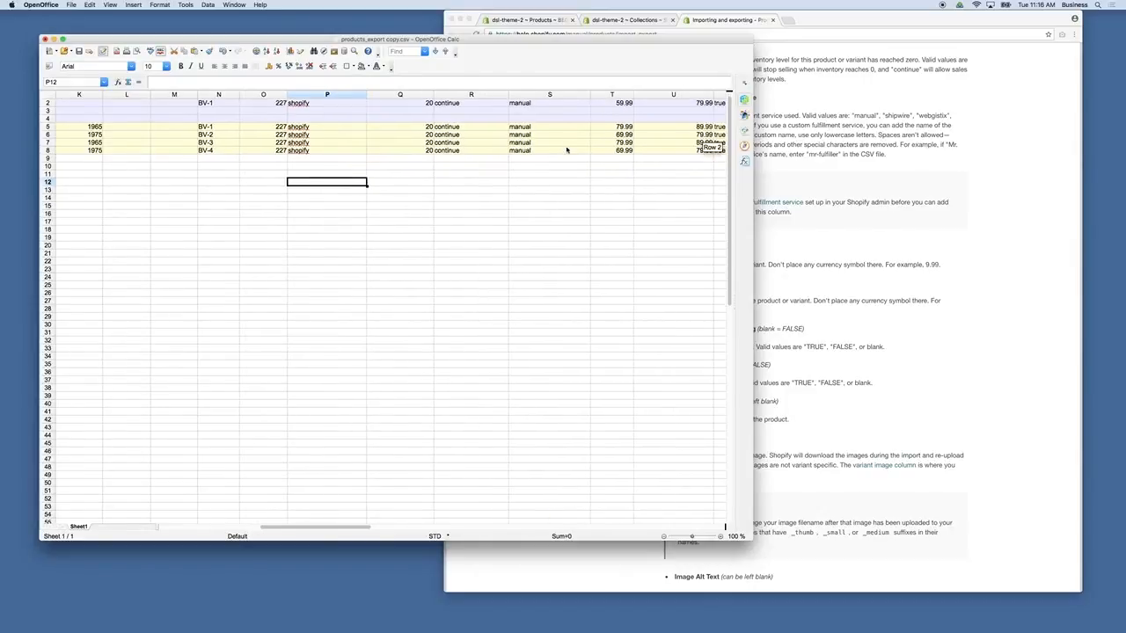
scroll(566, 151, up, 1)
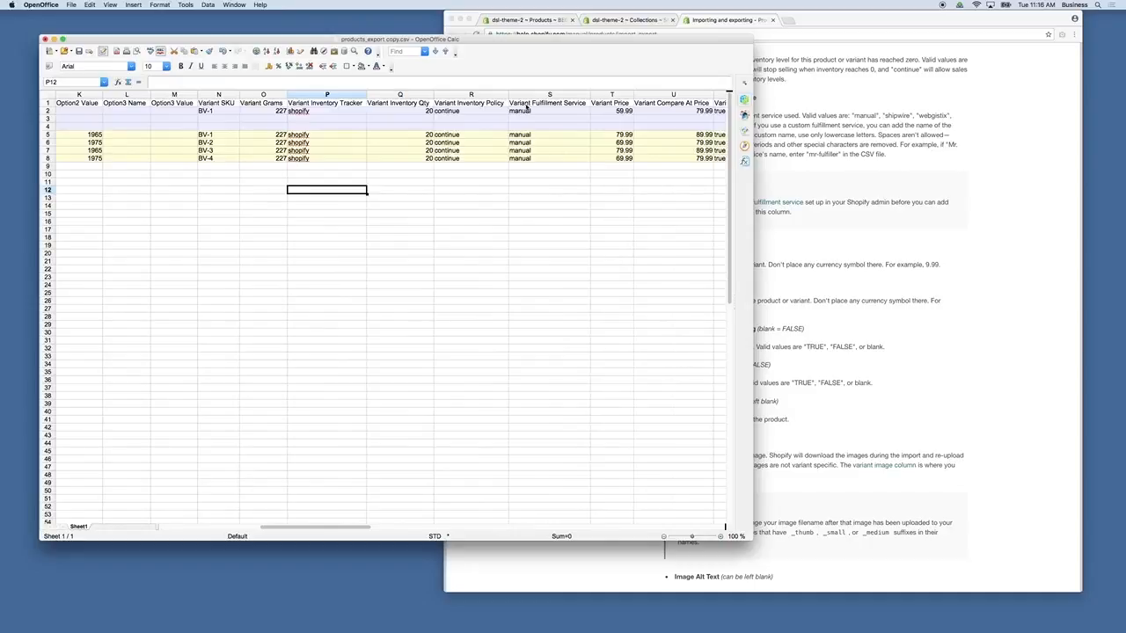
click(523, 103)
click(525, 113)
click(529, 136)
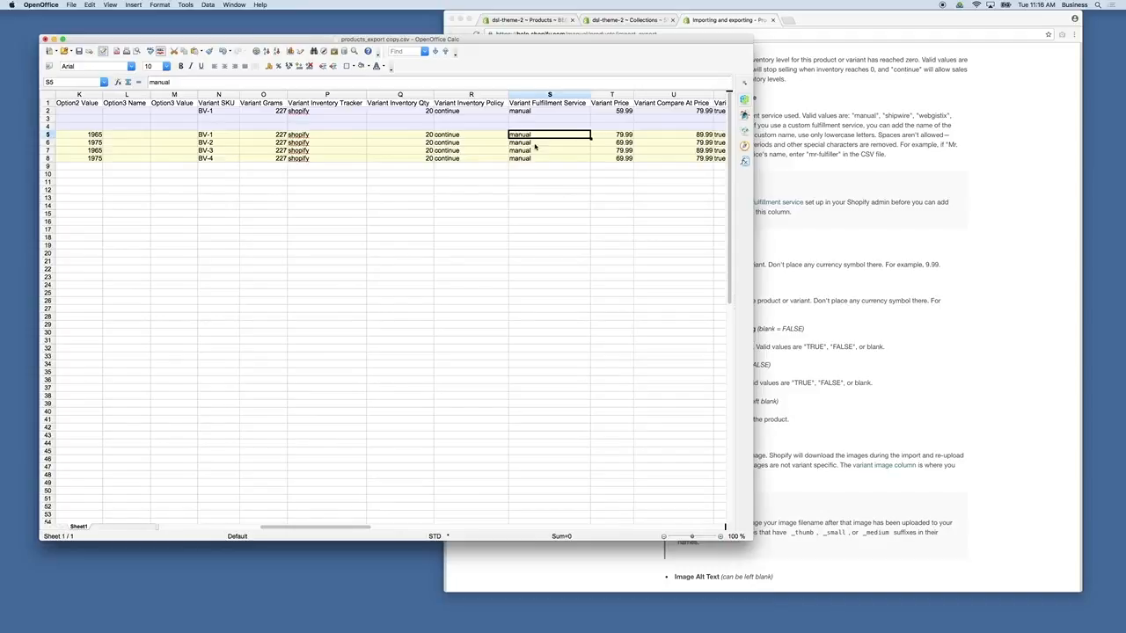
Examine the first product's Variant Price and Variant Compare At Price cells in row 2.
scroll(534, 147, right, 2)
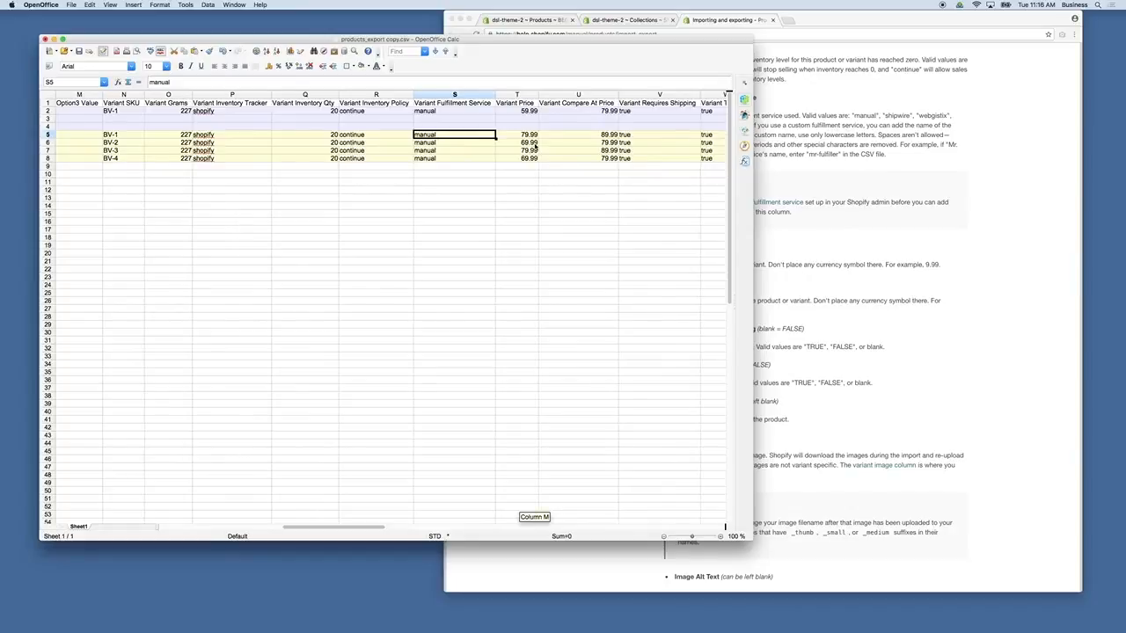
click(530, 111)
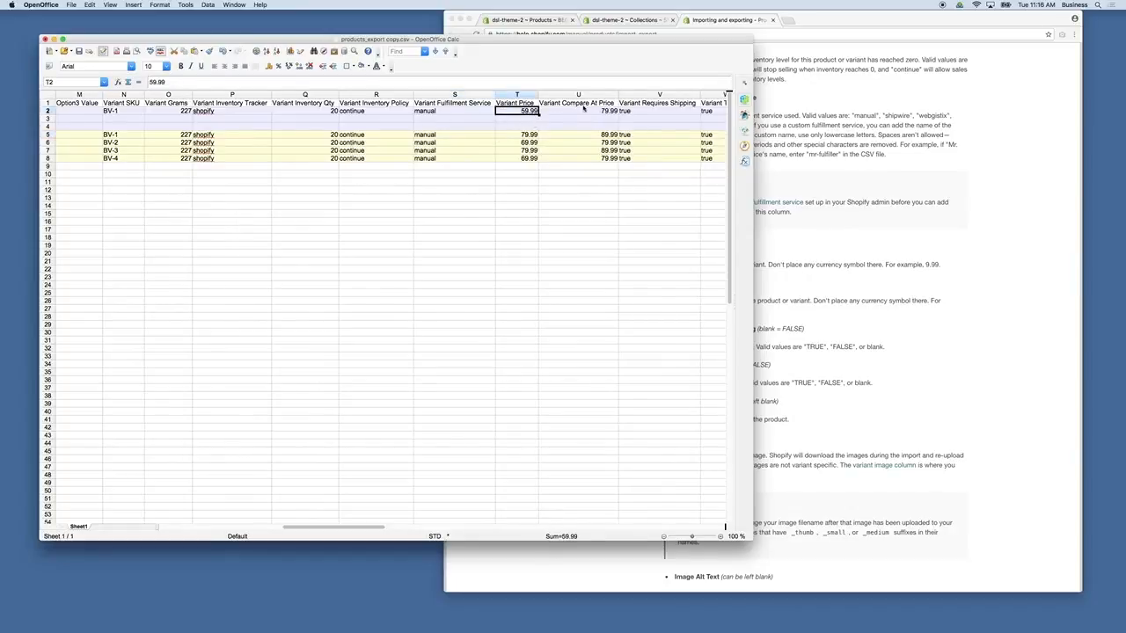
click(915, 229)
click(349, 218)
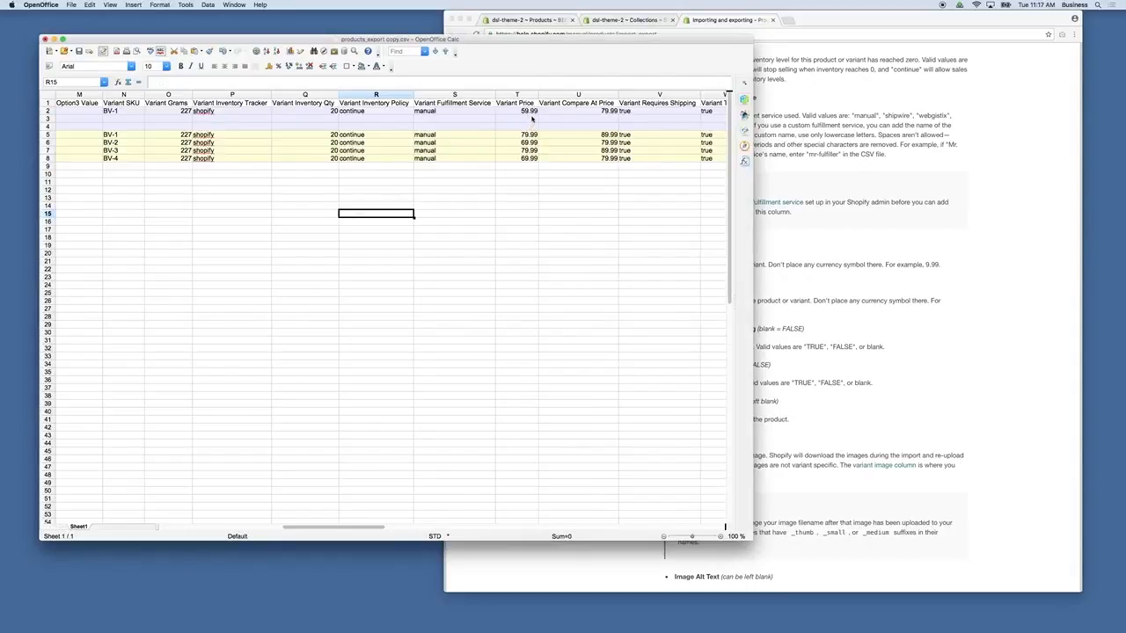
click(531, 112)
click(611, 111)
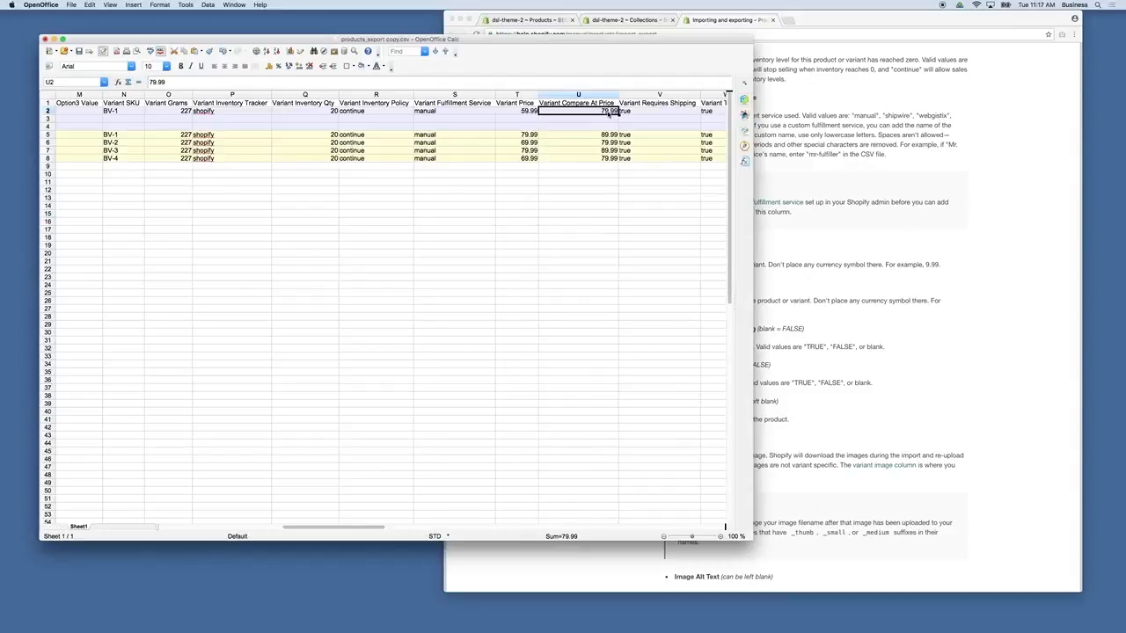
Examine the first product's Variant Requires Shipping and Variant Taxable cells in row 2.
scroll(611, 112, right, 1)
click(602, 113)
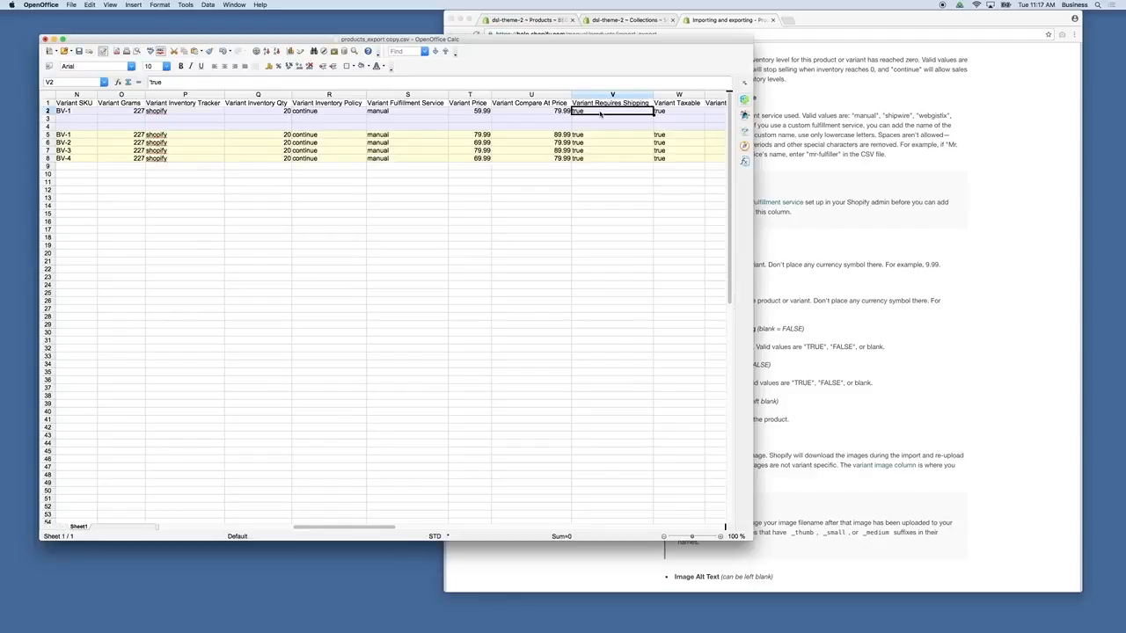
scroll(602, 113, right, 1)
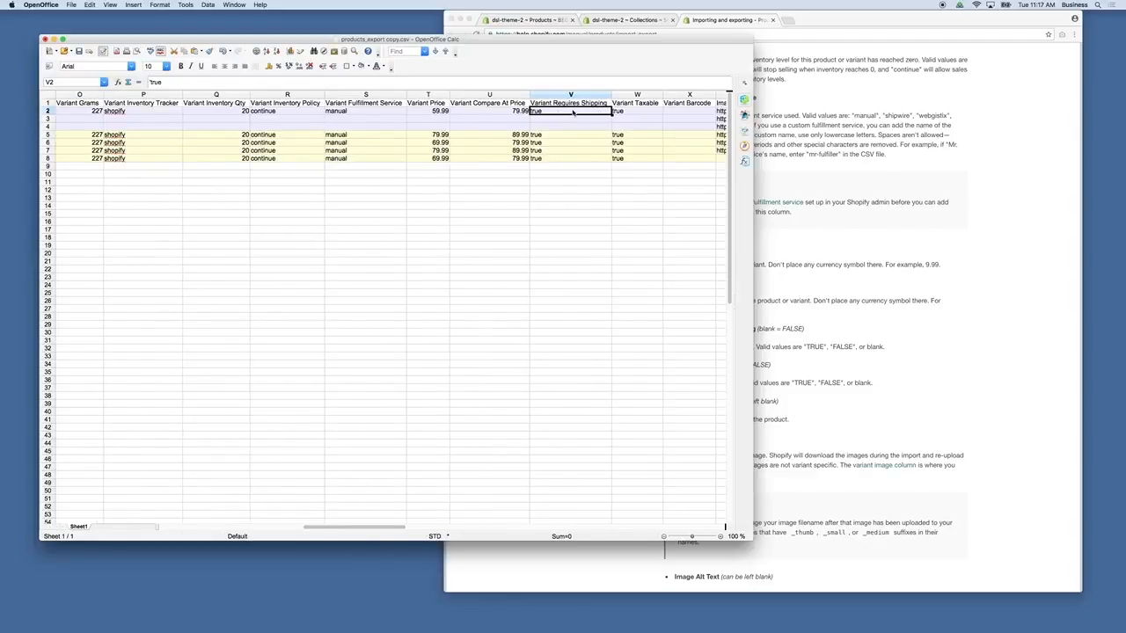
scroll(572, 113, right, 1)
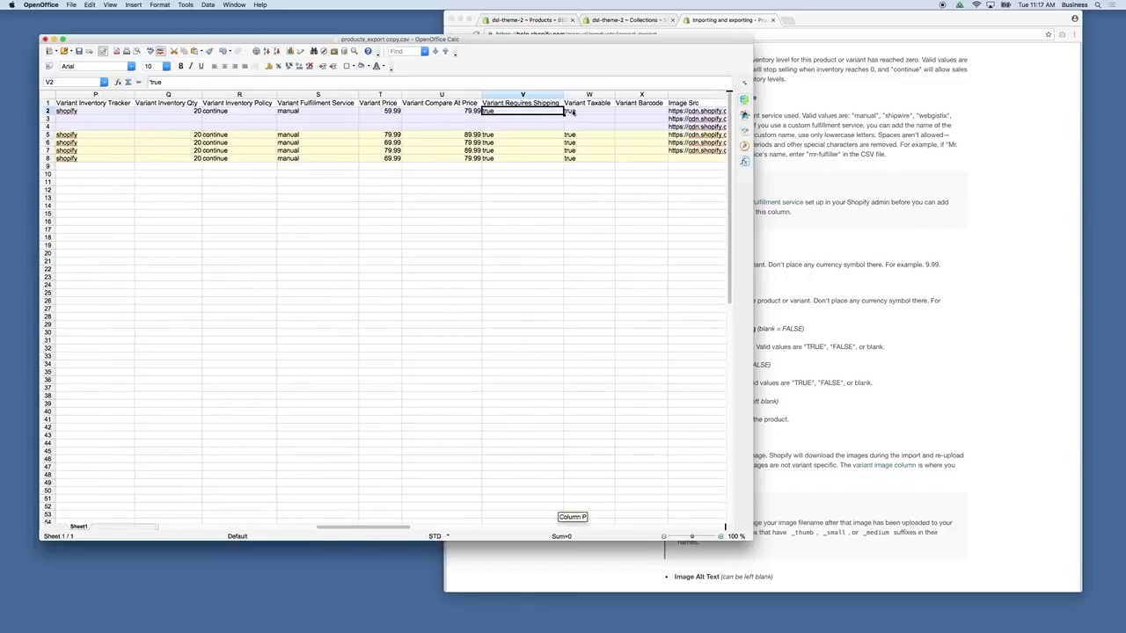
click(580, 114)
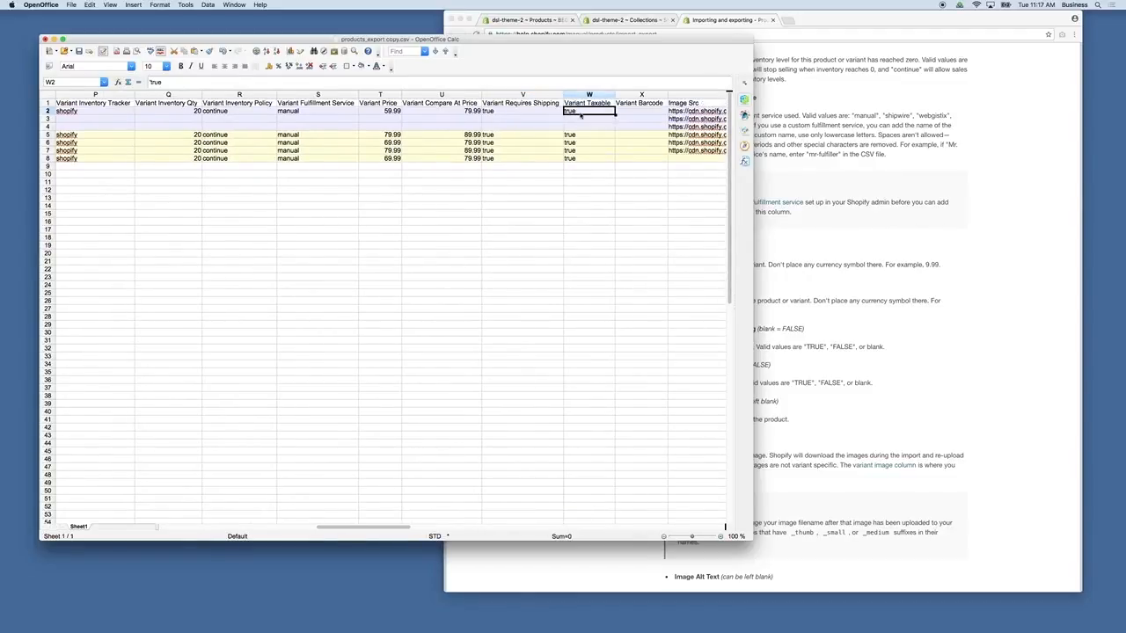
Check the Variant Barcode cell in row 2 and highlight the matching "can be left blank" note on Chrome's help page.
scroll(580, 114, right, 1)
click(551, 113)
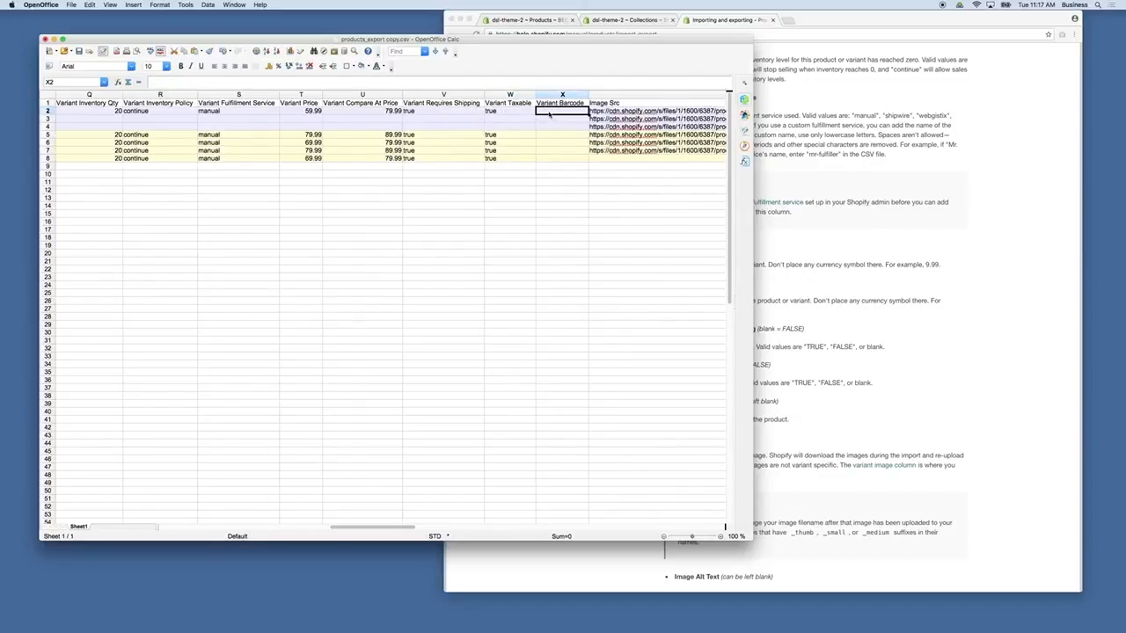
click(883, 278)
scroll(688, 283, down, 1)
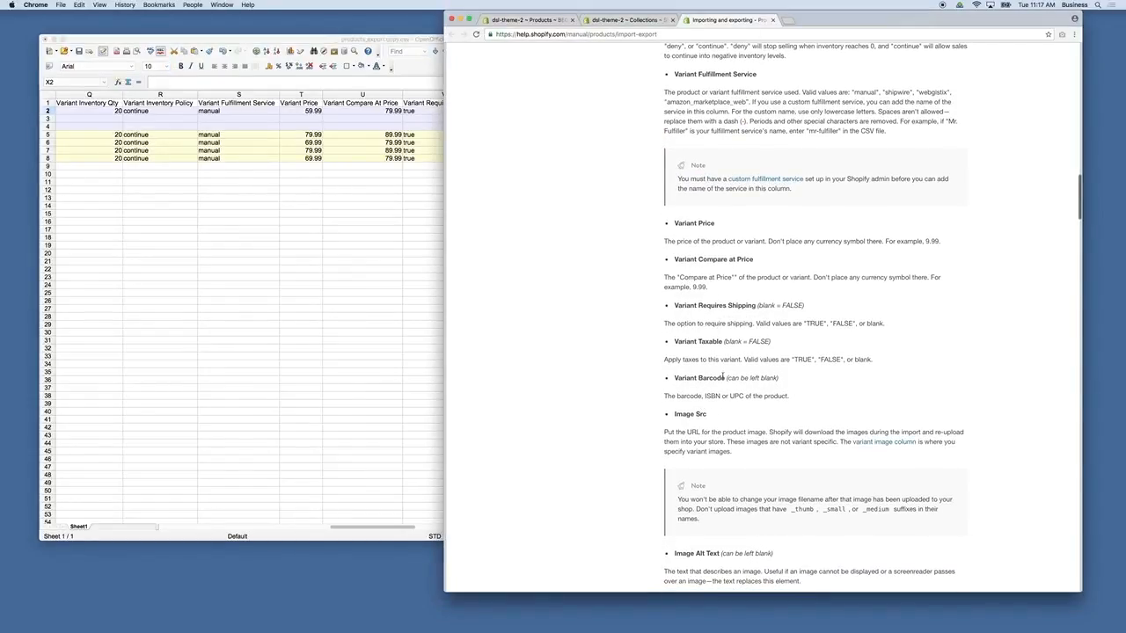
drag(723, 377, 795, 385)
Return to the OpenOffice spreadsheet and inspect the full image URLs in the Image Src column.
click(360, 301)
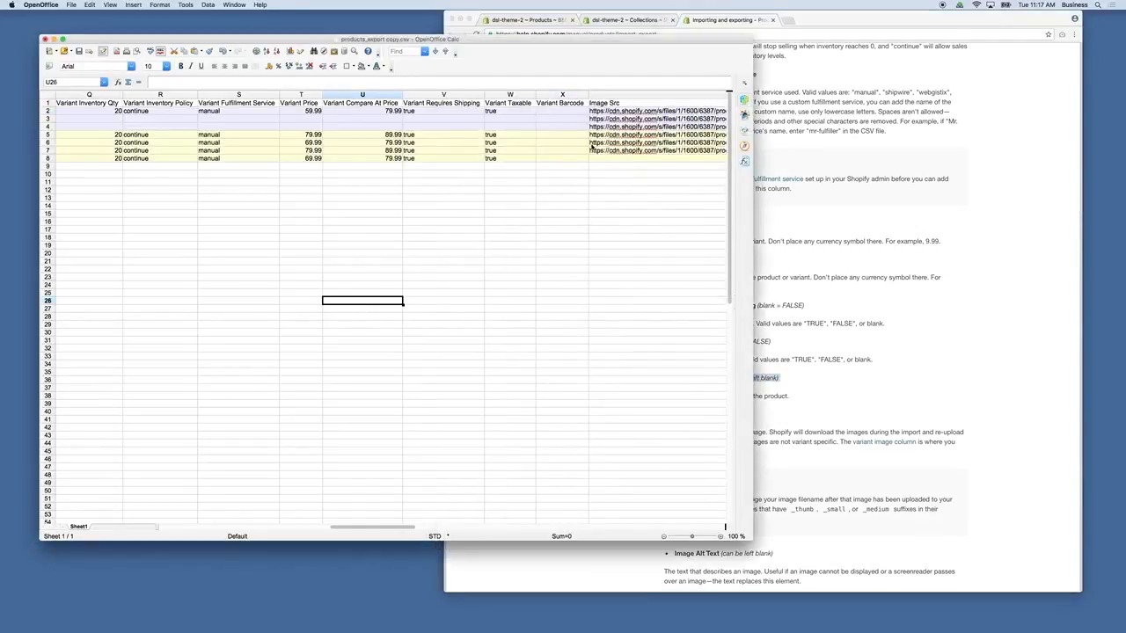
scroll(593, 147, right, 2)
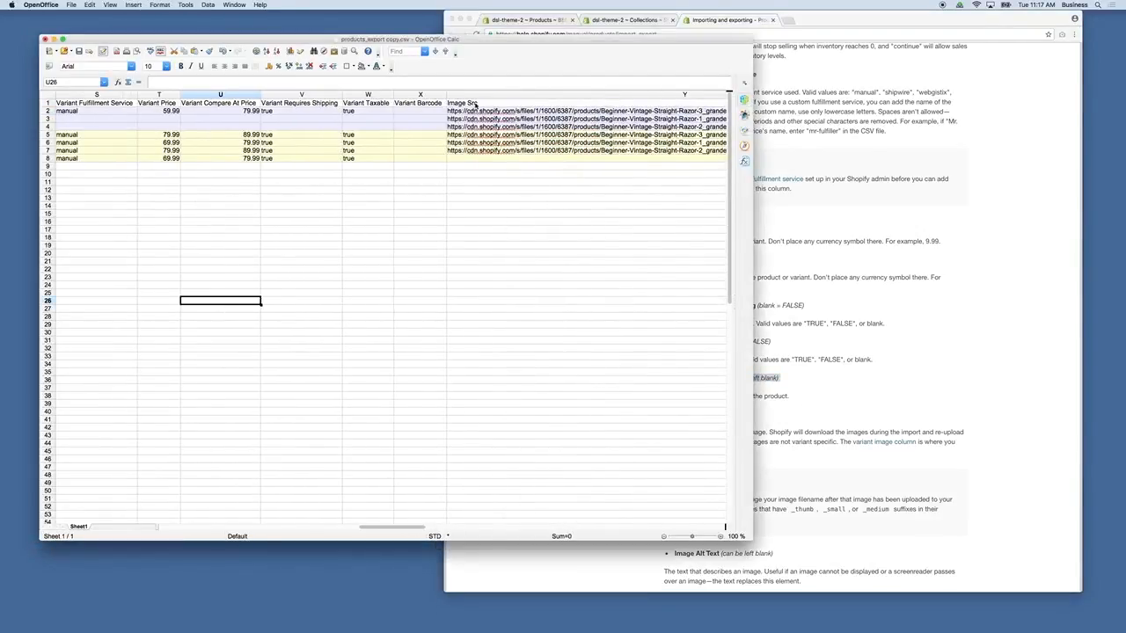
click(507, 113)
scroll(542, 139, right, 1)
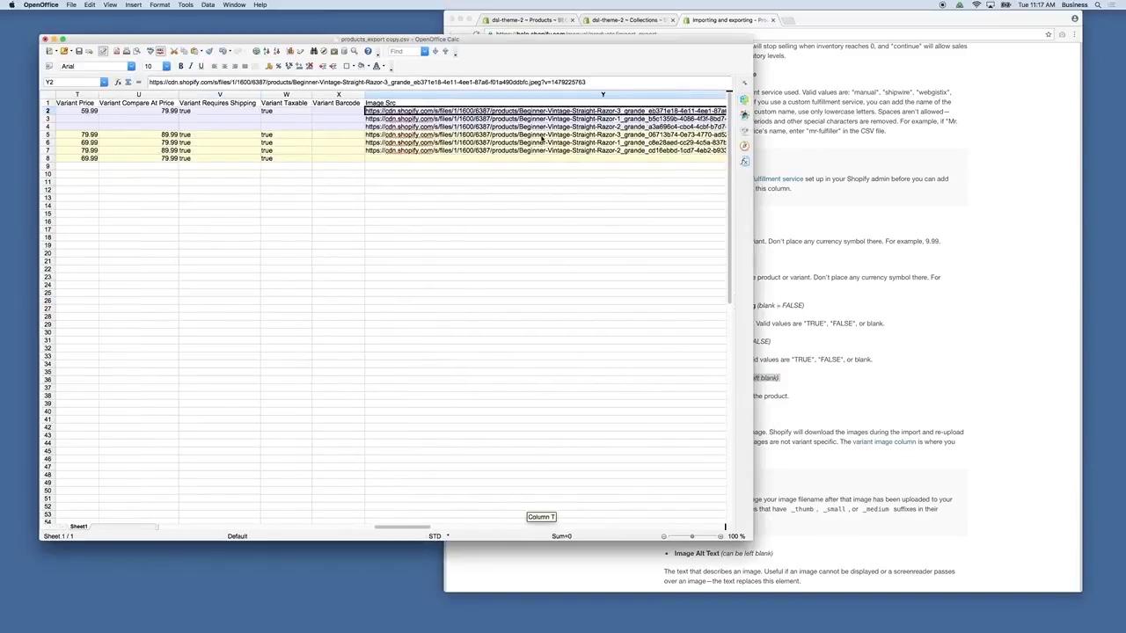
scroll(542, 141, right, 2)
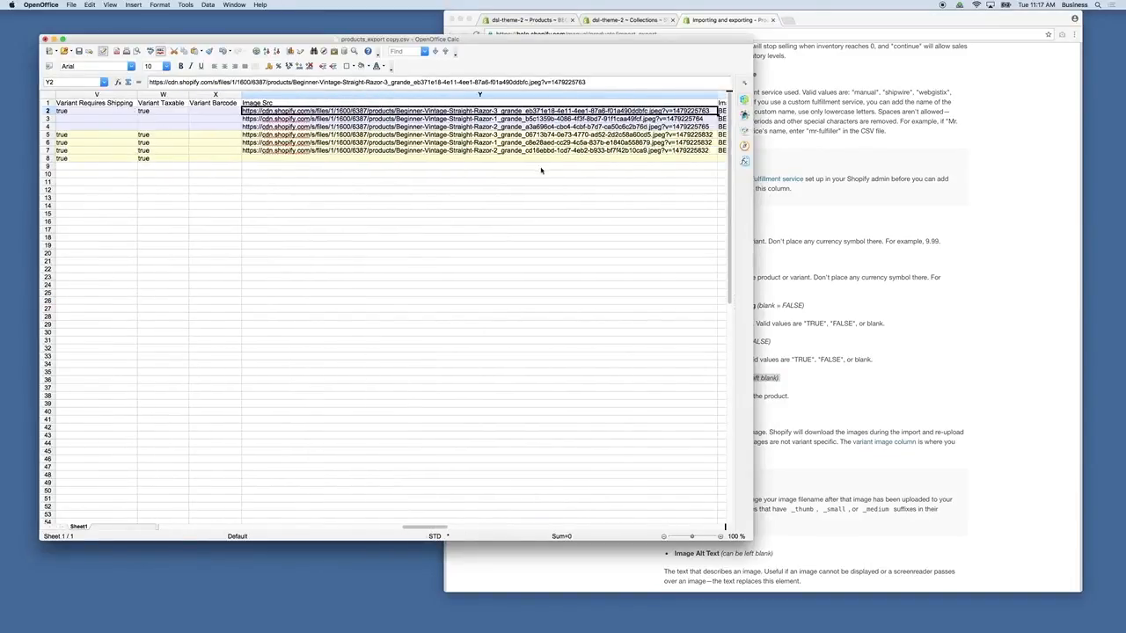
scroll(518, 167, right, 1)
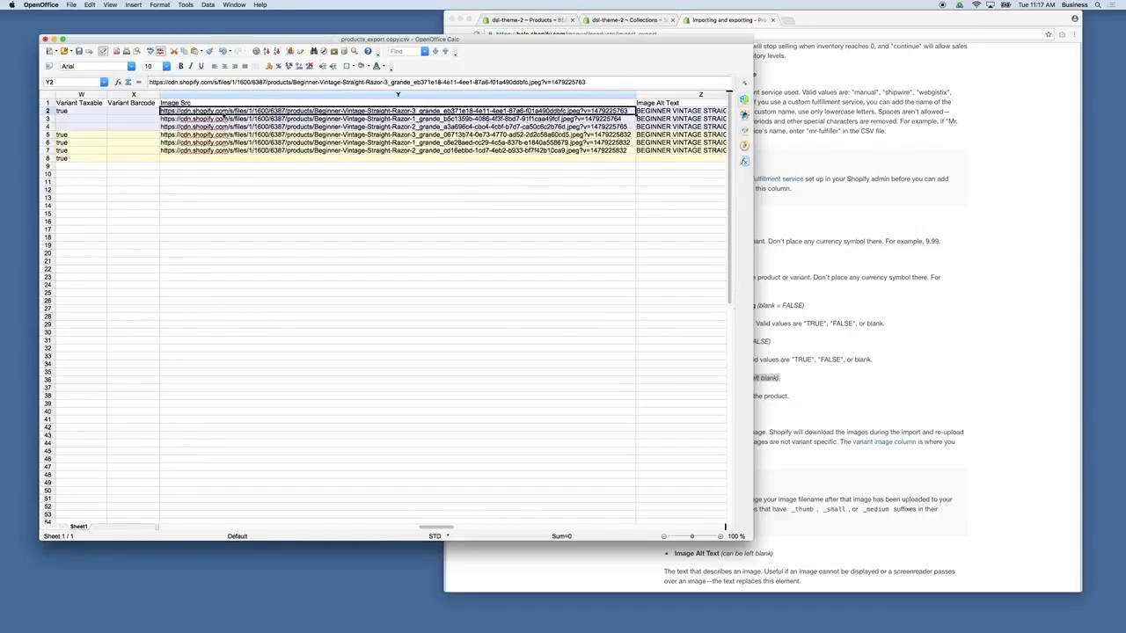
Copy the row 2 Image Src URL, view the image in a new Chrome window, and close that window.
key(super+c)
click(912, 239)
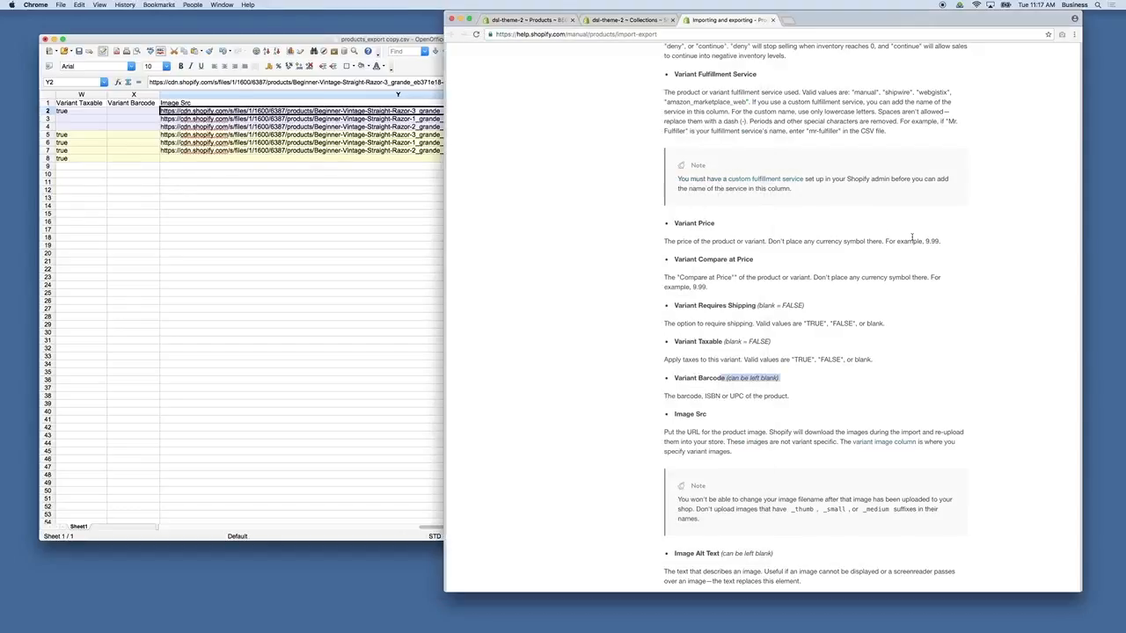
key(super+n)
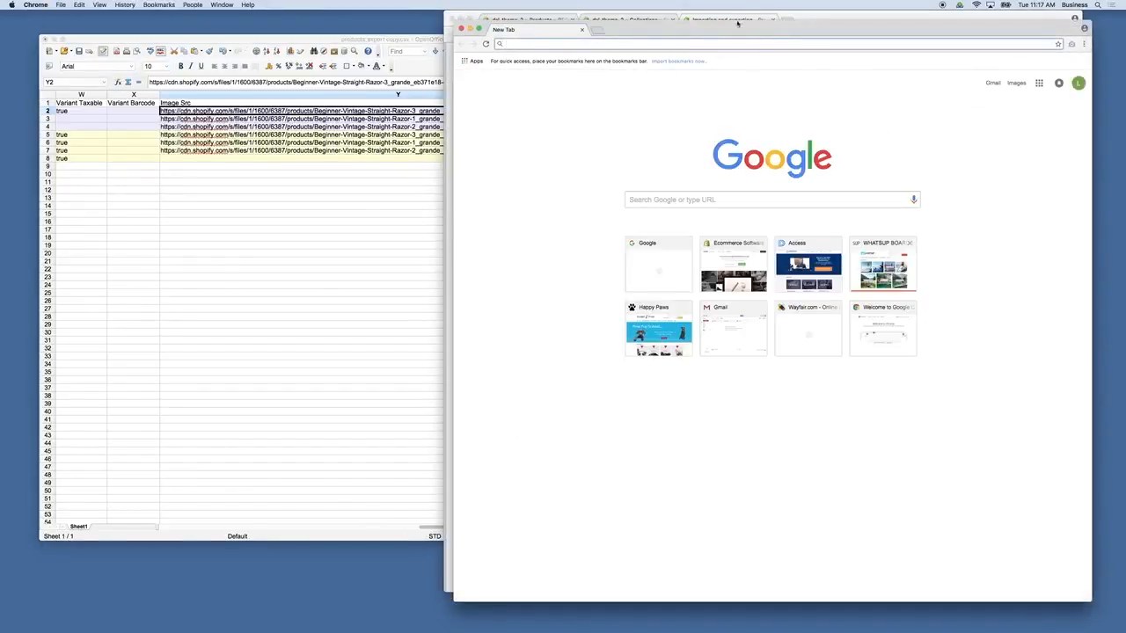
key(super+v)
key(Return)
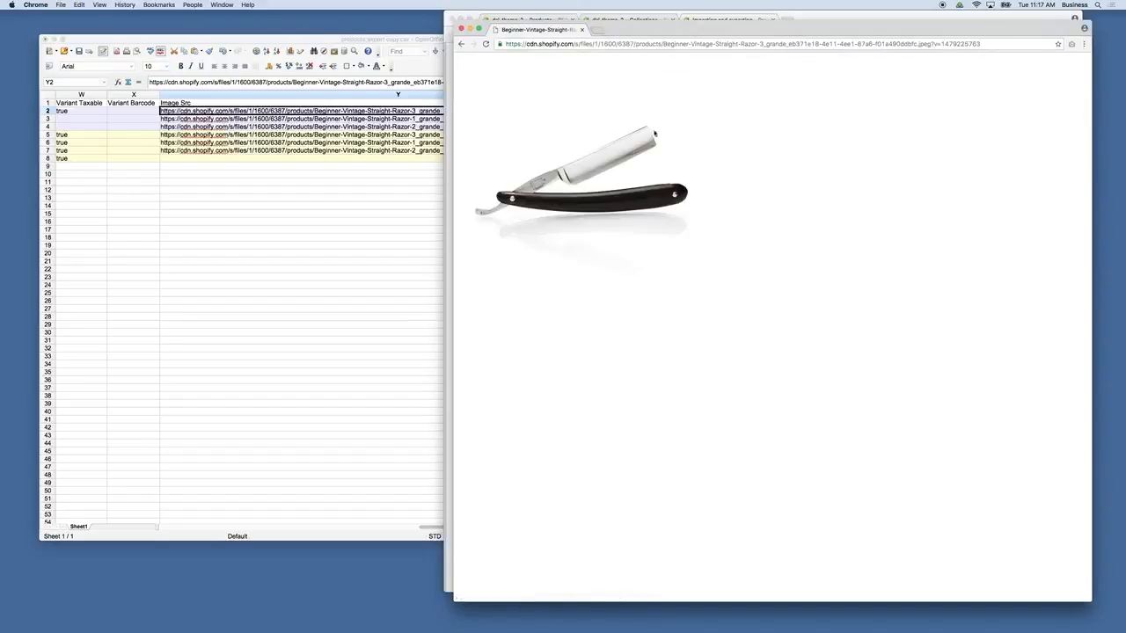
click(520, 44)
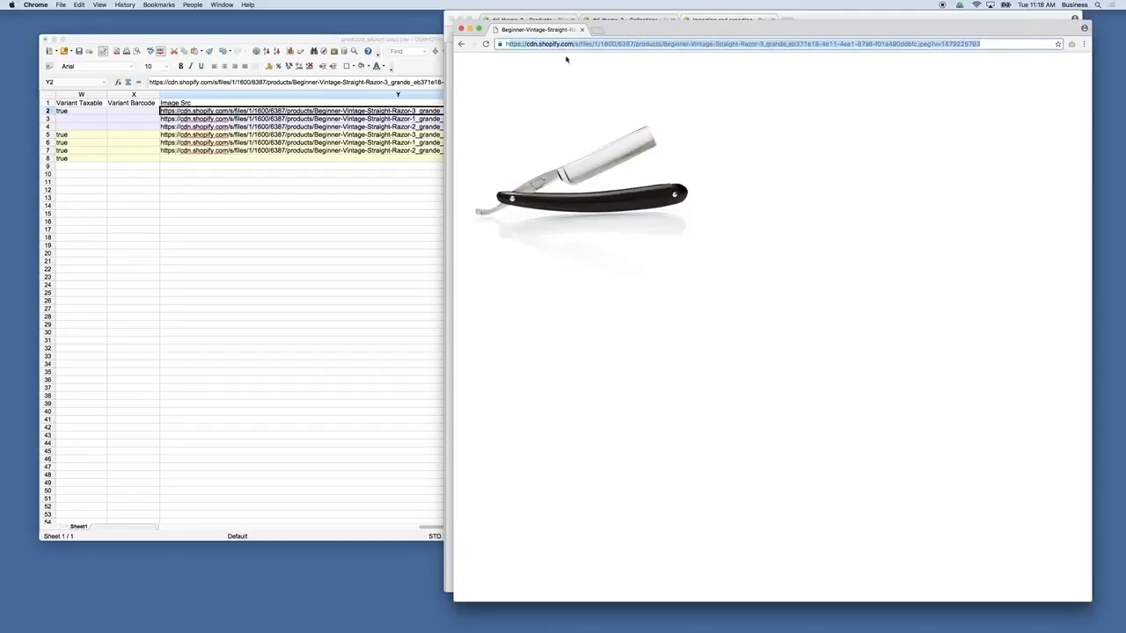
click(581, 32)
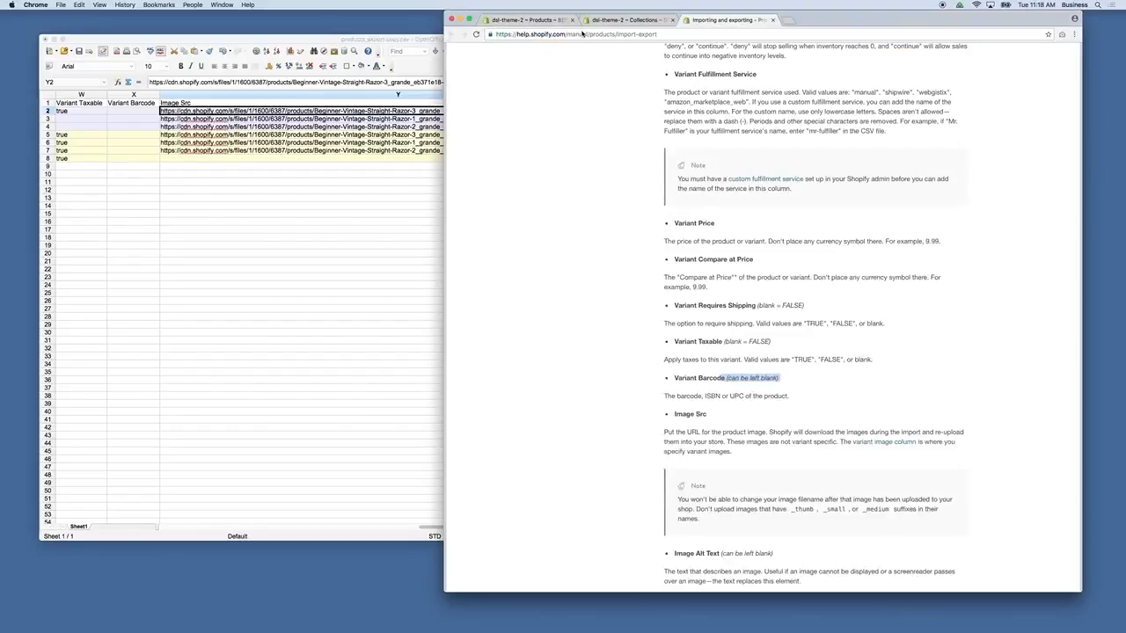
Open the Files section of the Shopify store's settings.
click(539, 21)
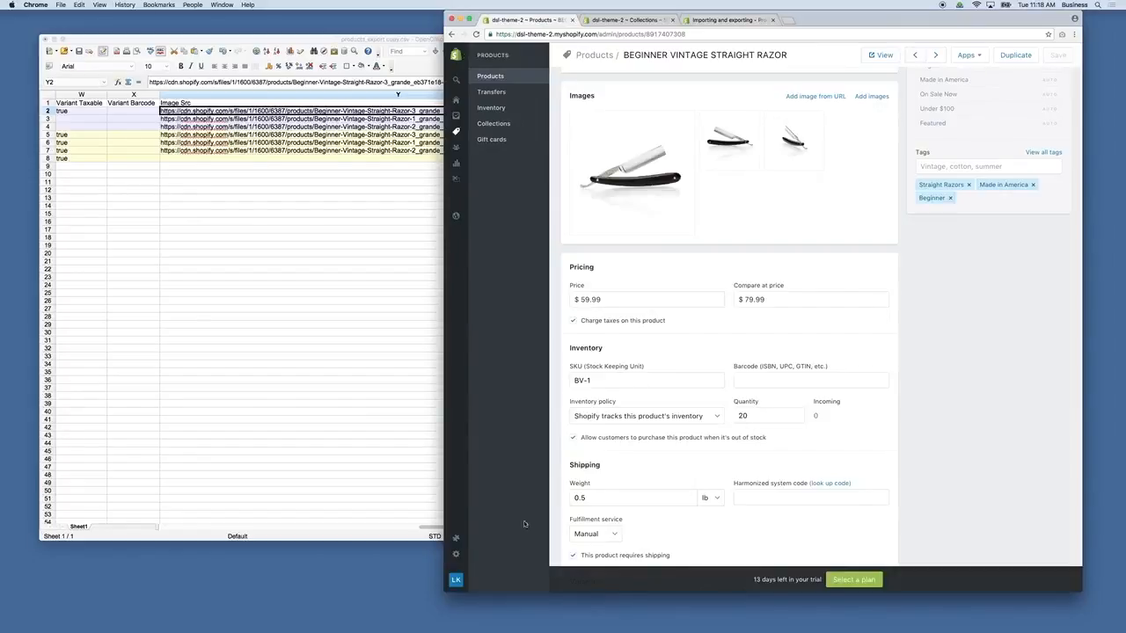
mouse_move(457, 554)
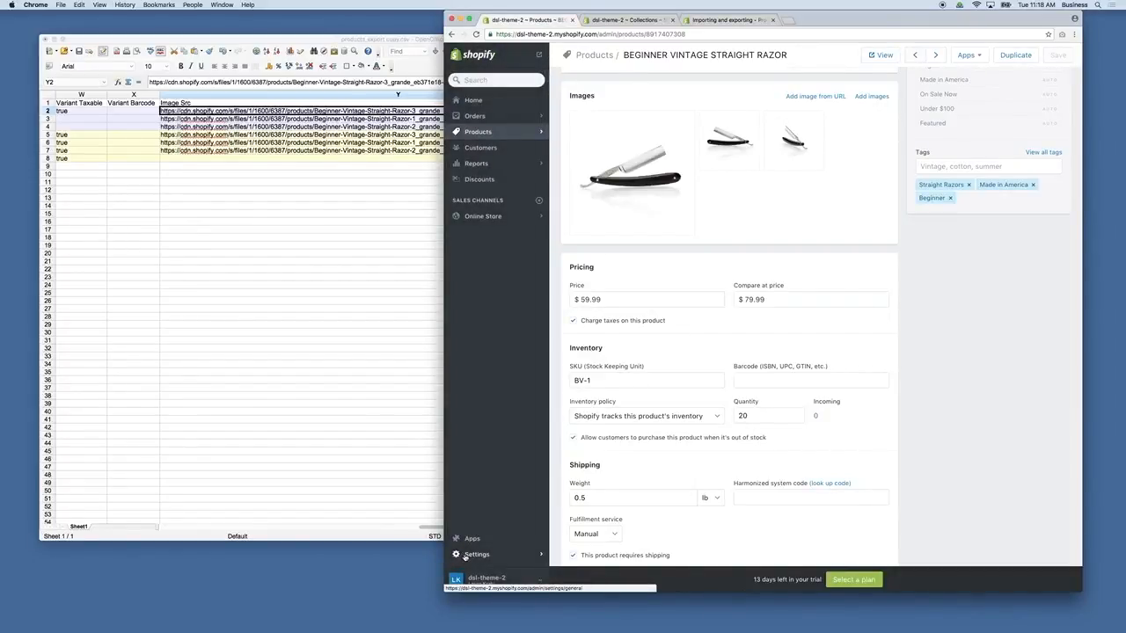
click(475, 554)
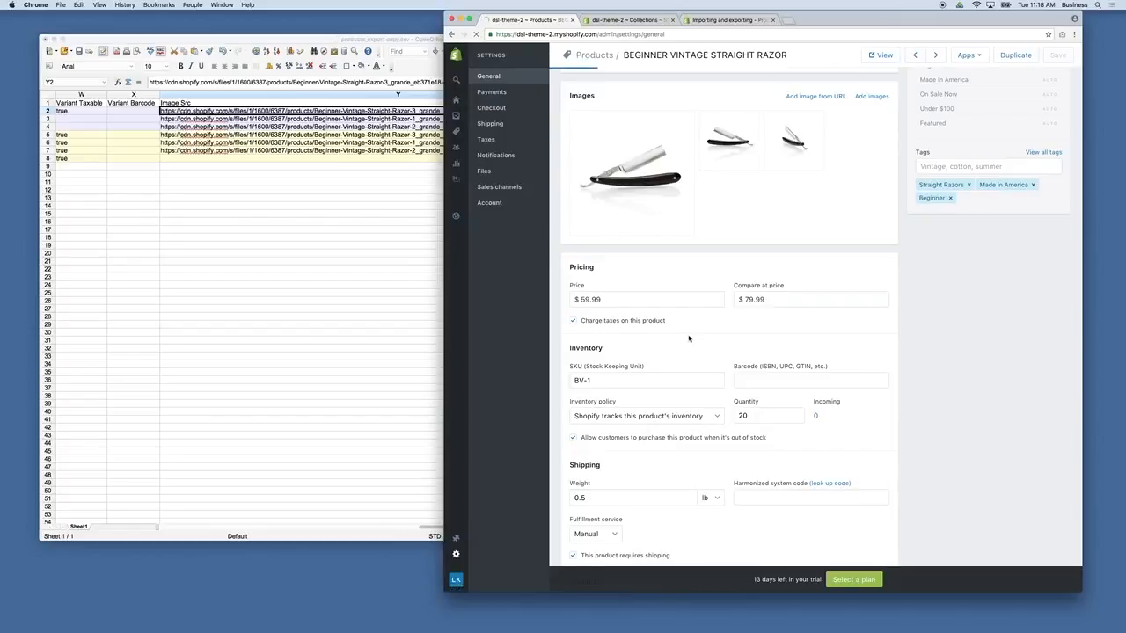
click(485, 172)
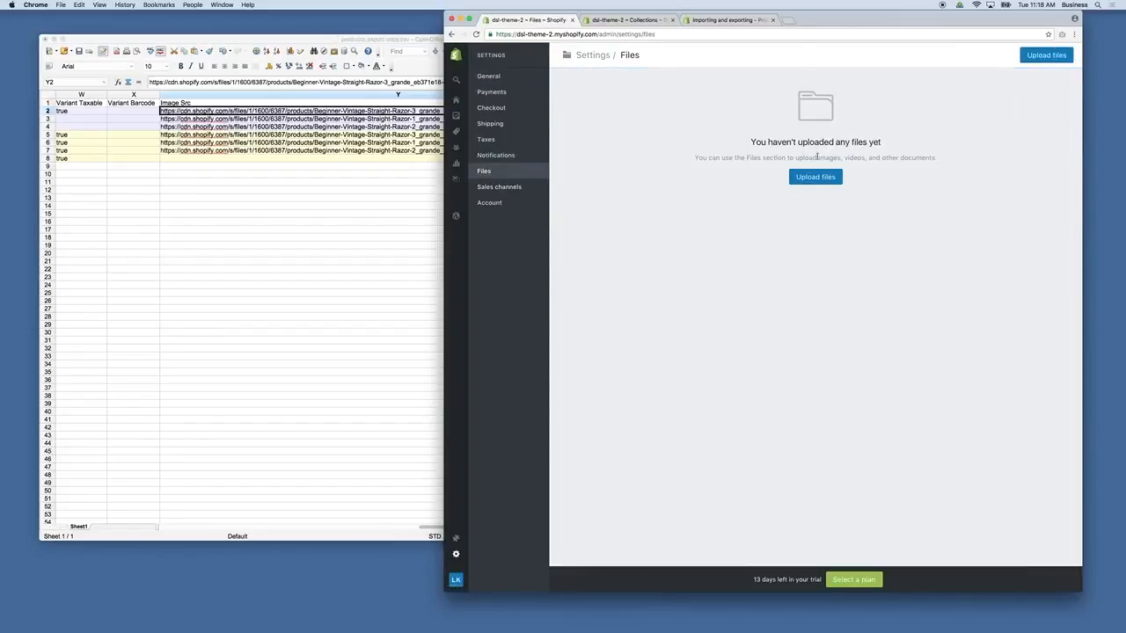
Upload the three Beginner-Vintage-Straight-Razor JPEG images from the Desktop to the store's Files.
drag(827, 17, 607, 17)
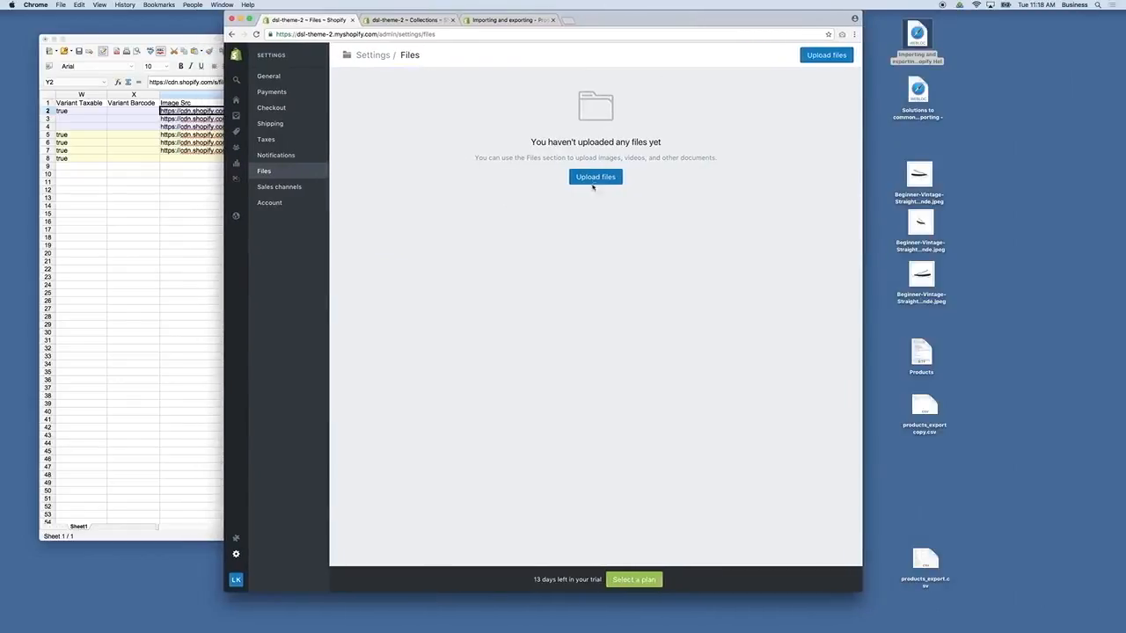
click(597, 177)
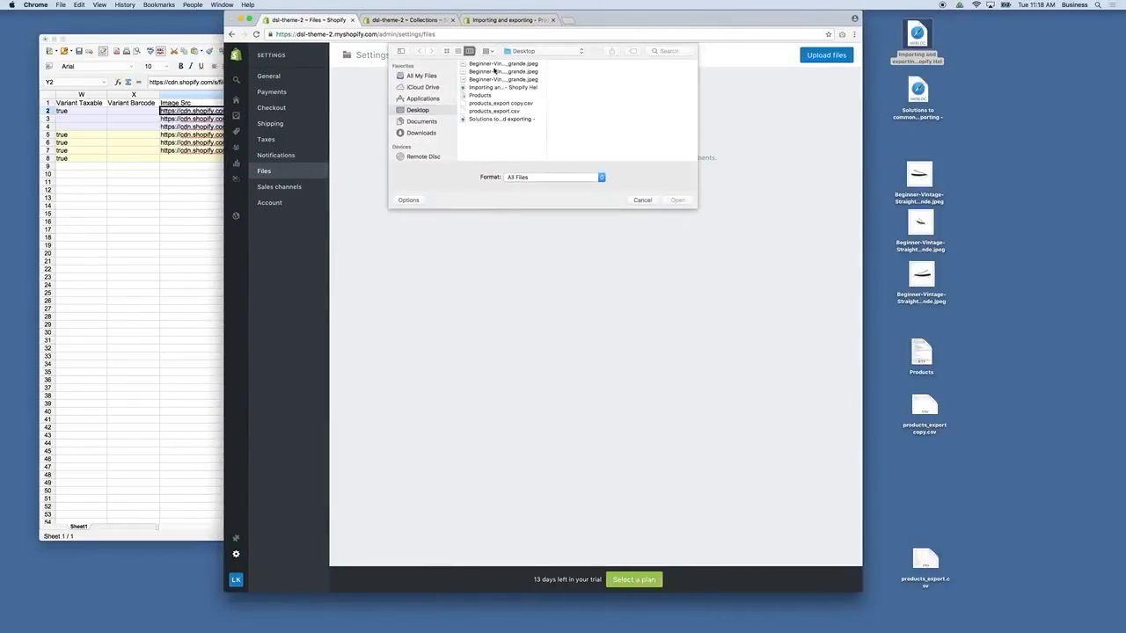
click(496, 65)
shift+click(491, 79)
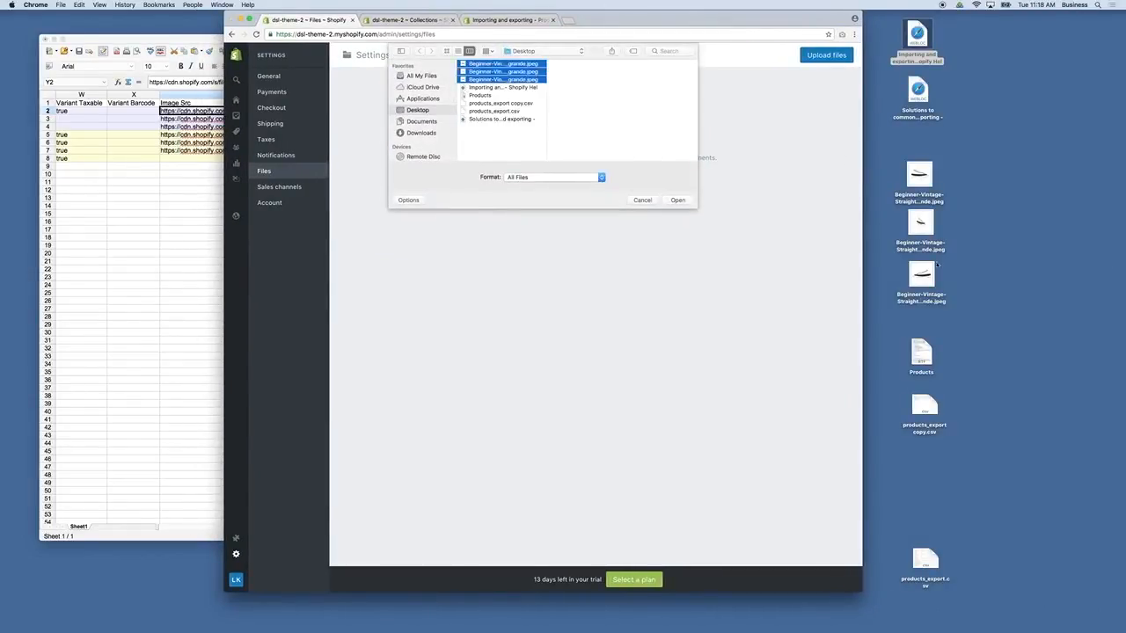
double_click(514, 80)
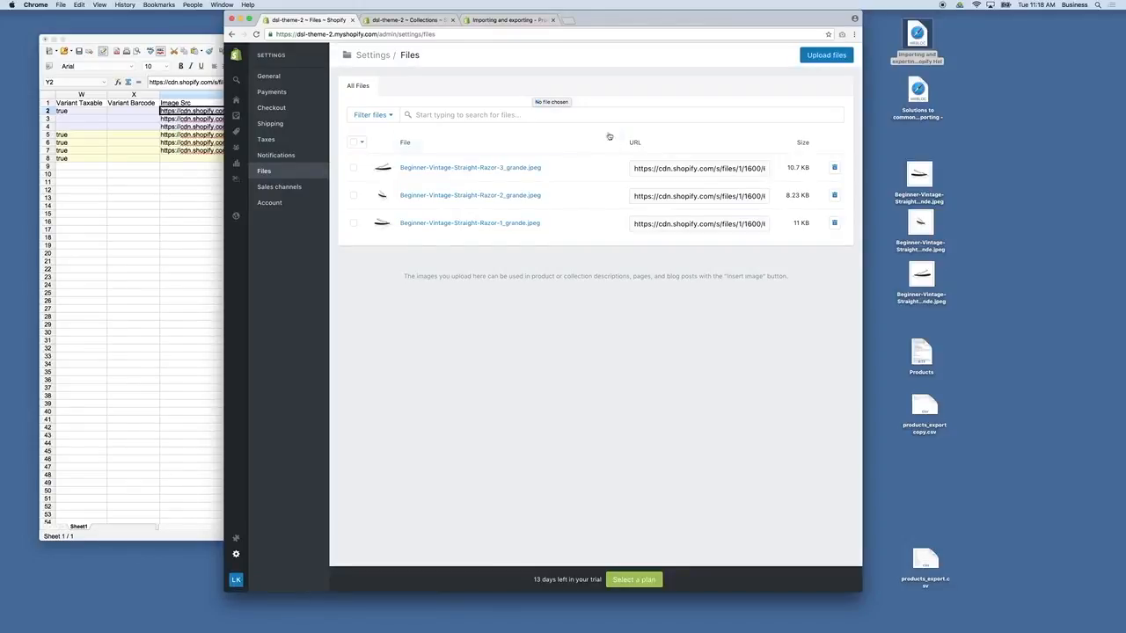
Copy the URL of Beginner-Vintage-Straight-Razor-3_grande.jpeg, load it in a new Chrome window, and close that window.
click(687, 169)
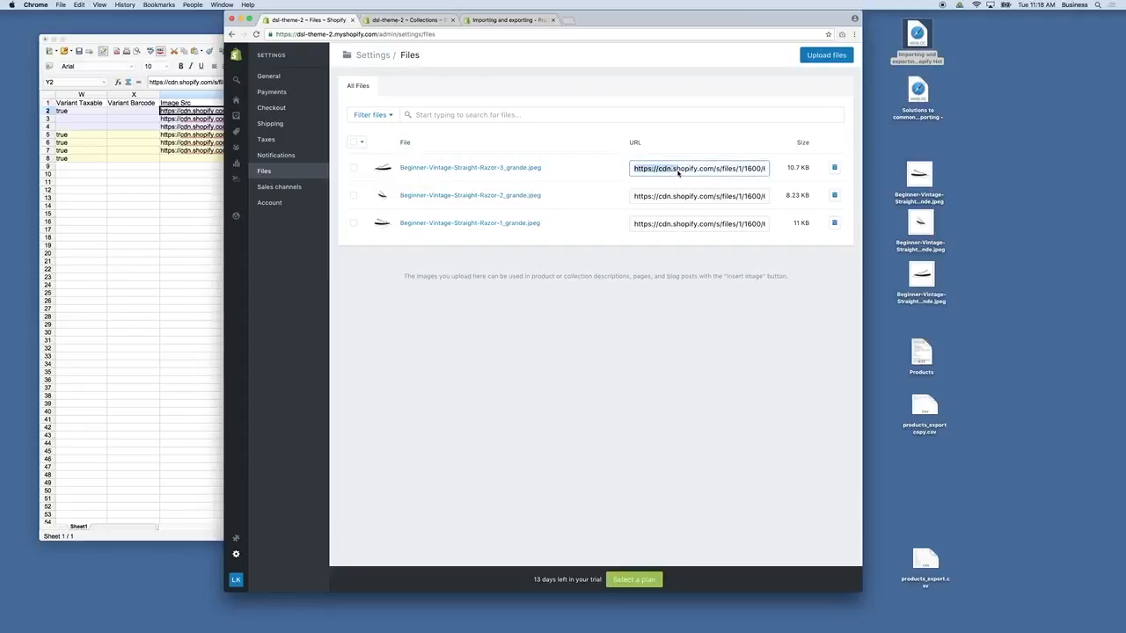
double_click(679, 169)
triple_click(678, 169)
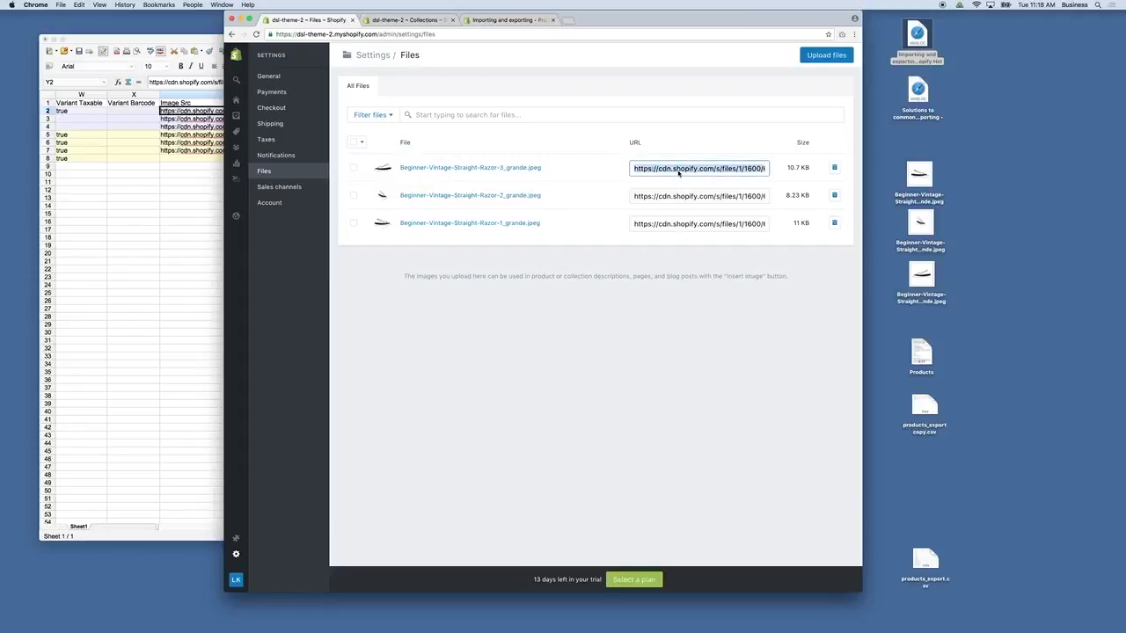
key(super+c)
key(super+n)
key(super+v)
key(Return)
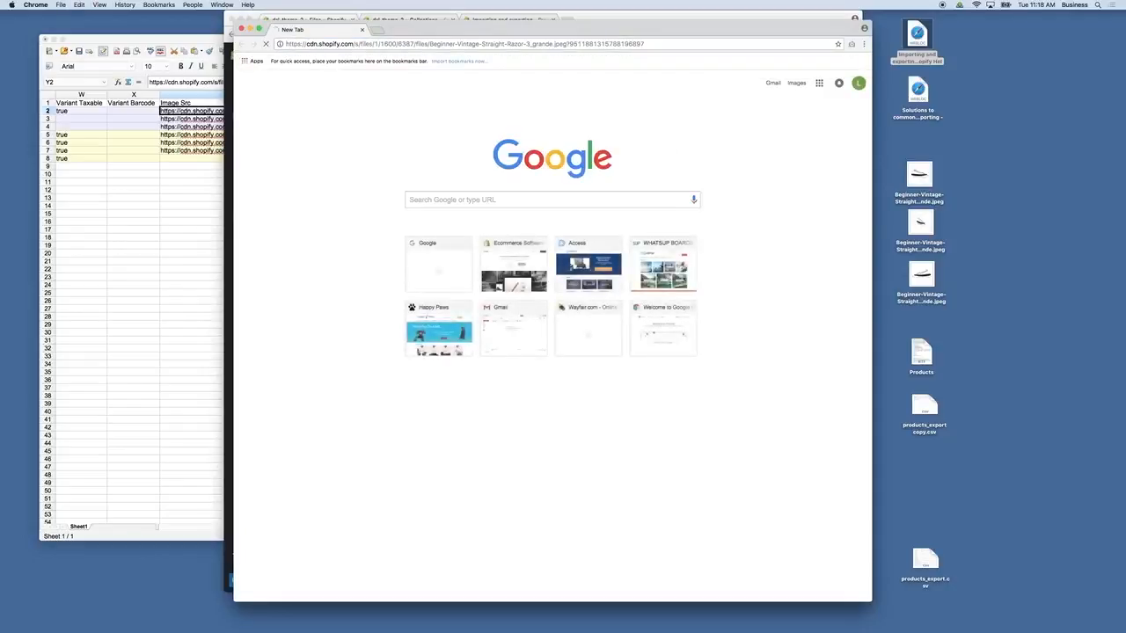
click(362, 29)
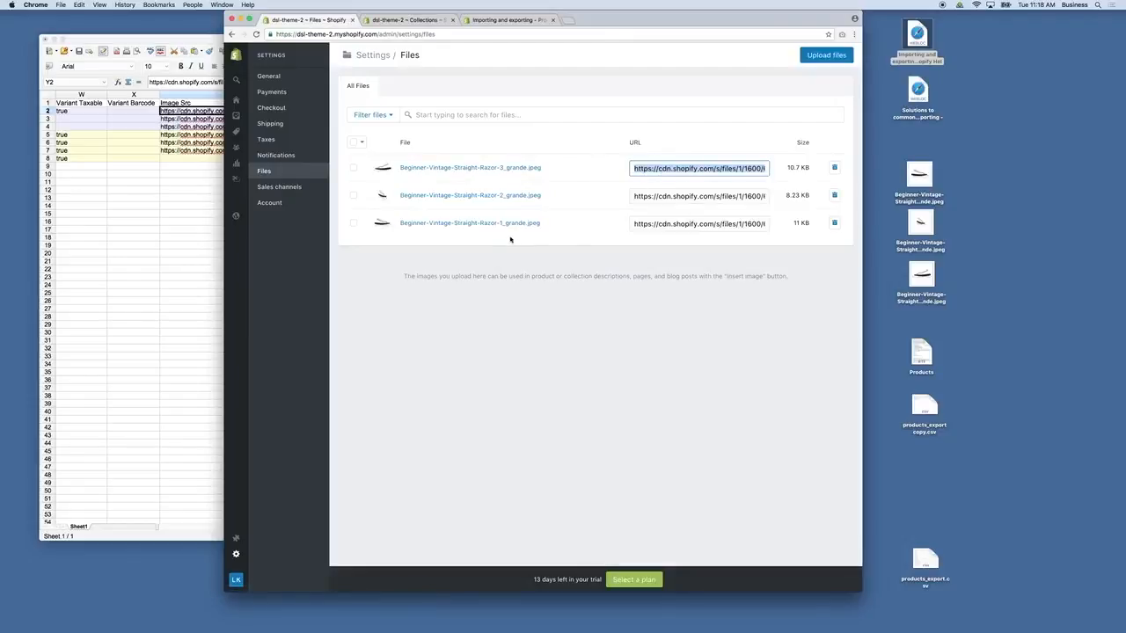
Return to the OpenOffice spreadsheet and review the product rows from the Handle column across to Image Src.
click(164, 173)
scroll(154, 165, left, 10)
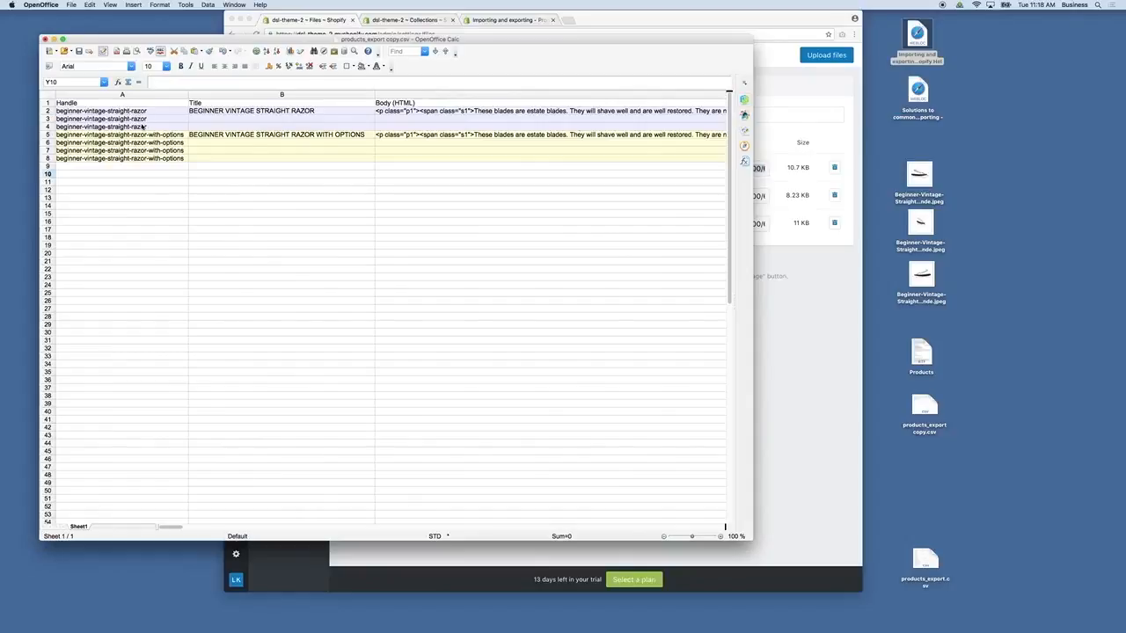
click(304, 113)
scroll(430, 127, right, 15)
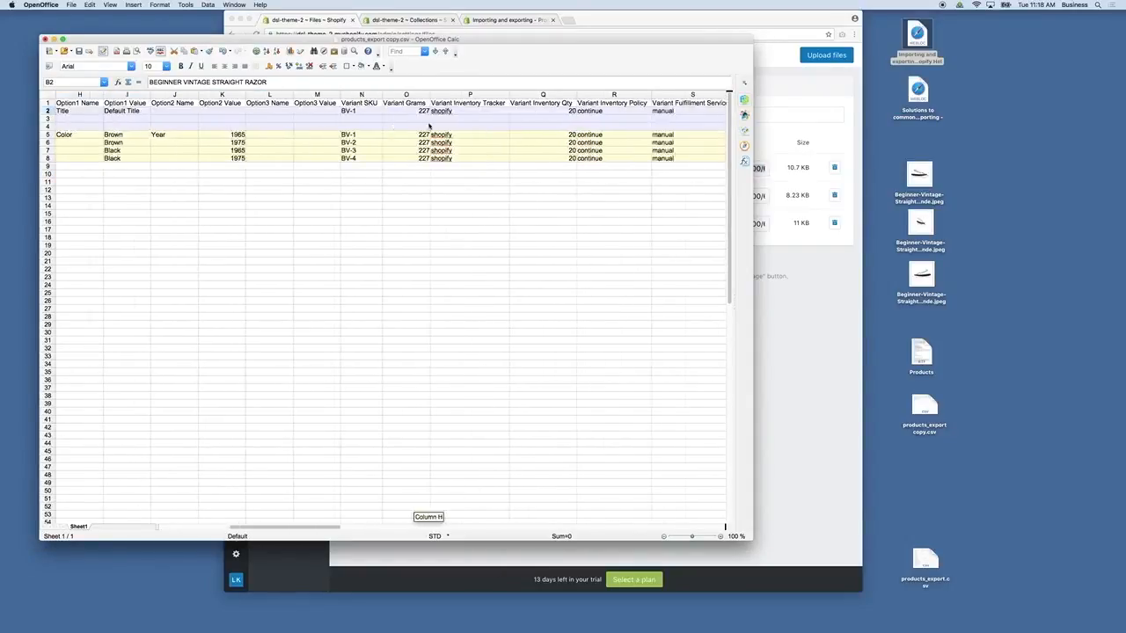
scroll(432, 127, right, 4)
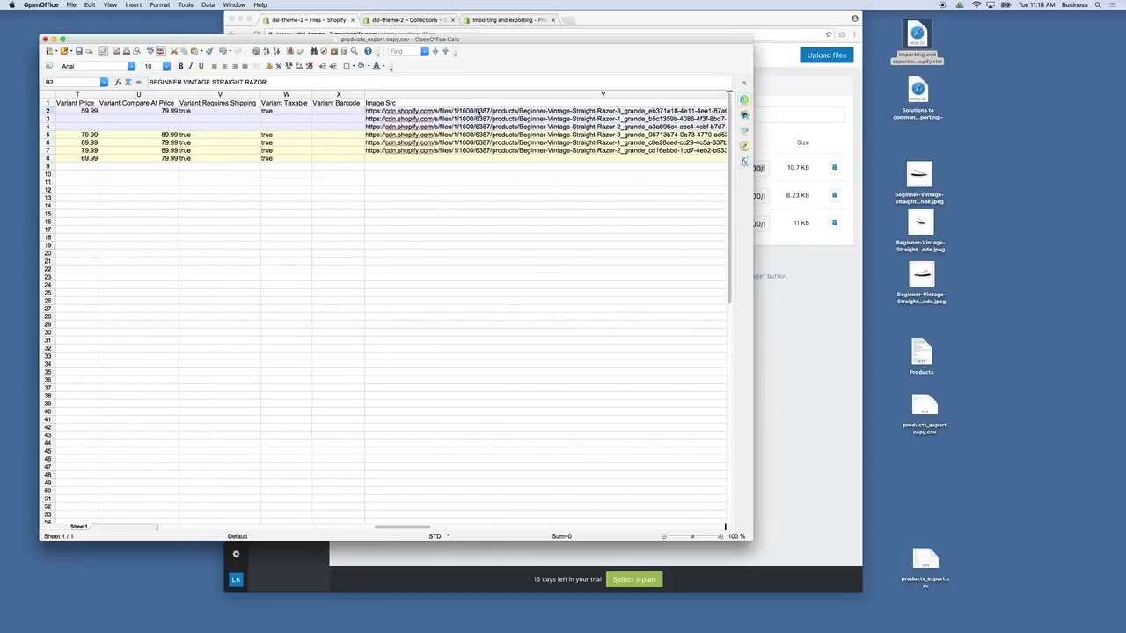
scroll(481, 126, left, 19)
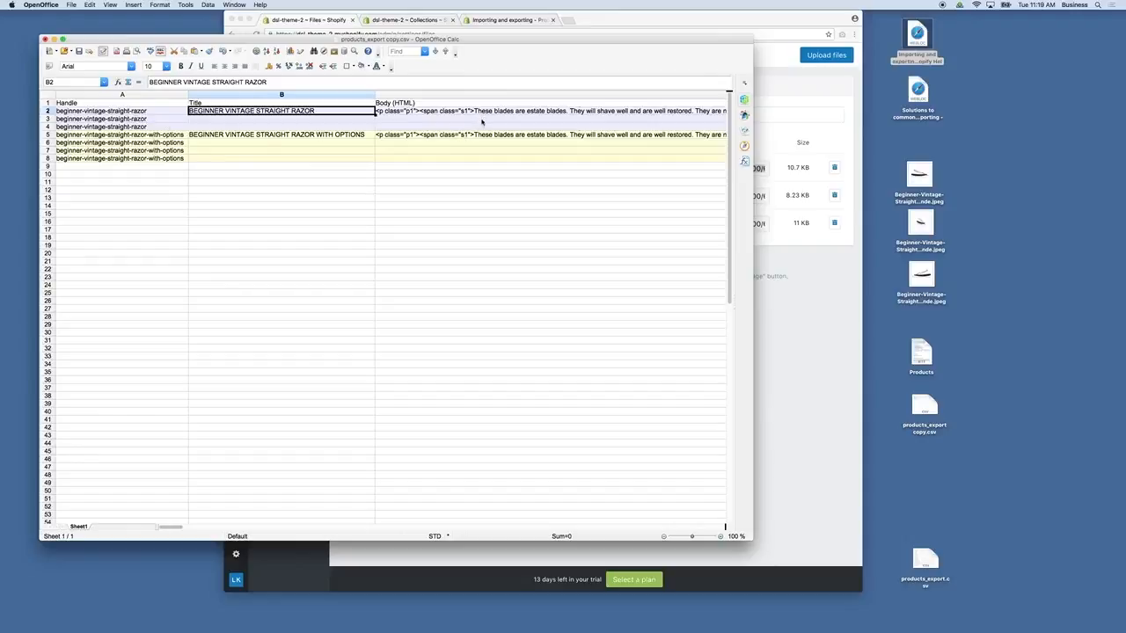
scroll(522, 123, right, 2)
scroll(522, 123, right, 10)
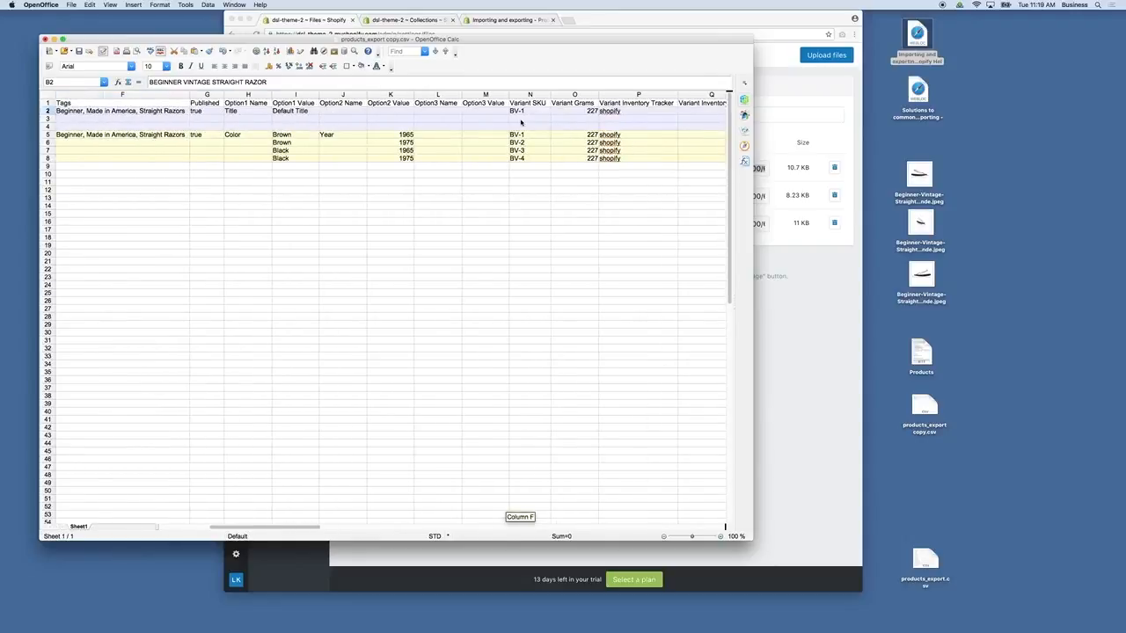
scroll(613, 185, left, 12)
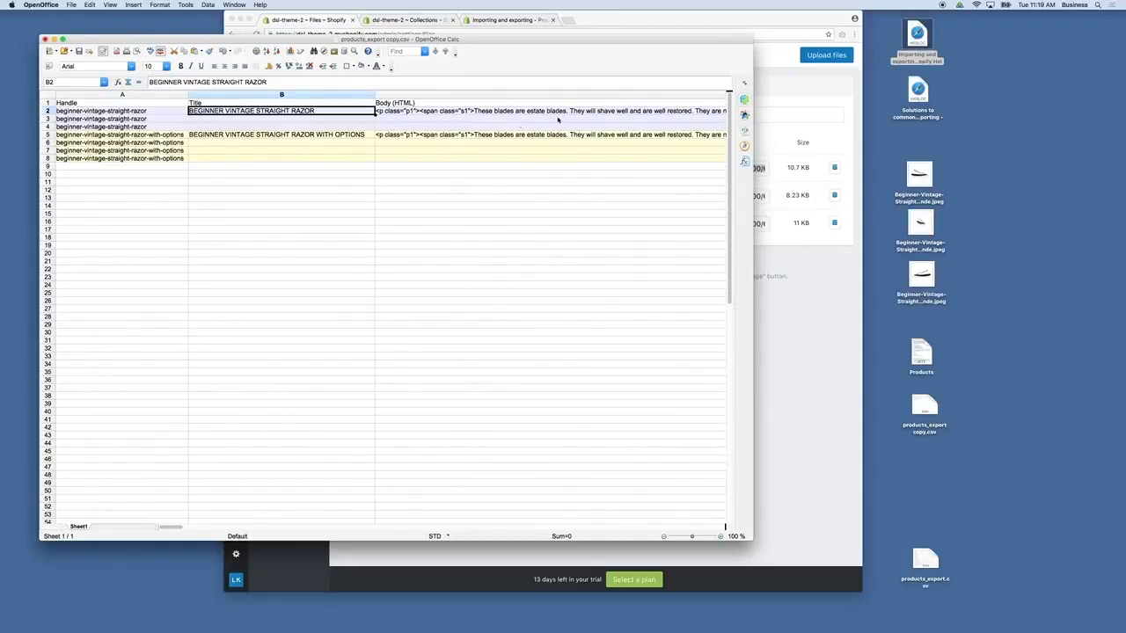
scroll(581, 116, right, 10)
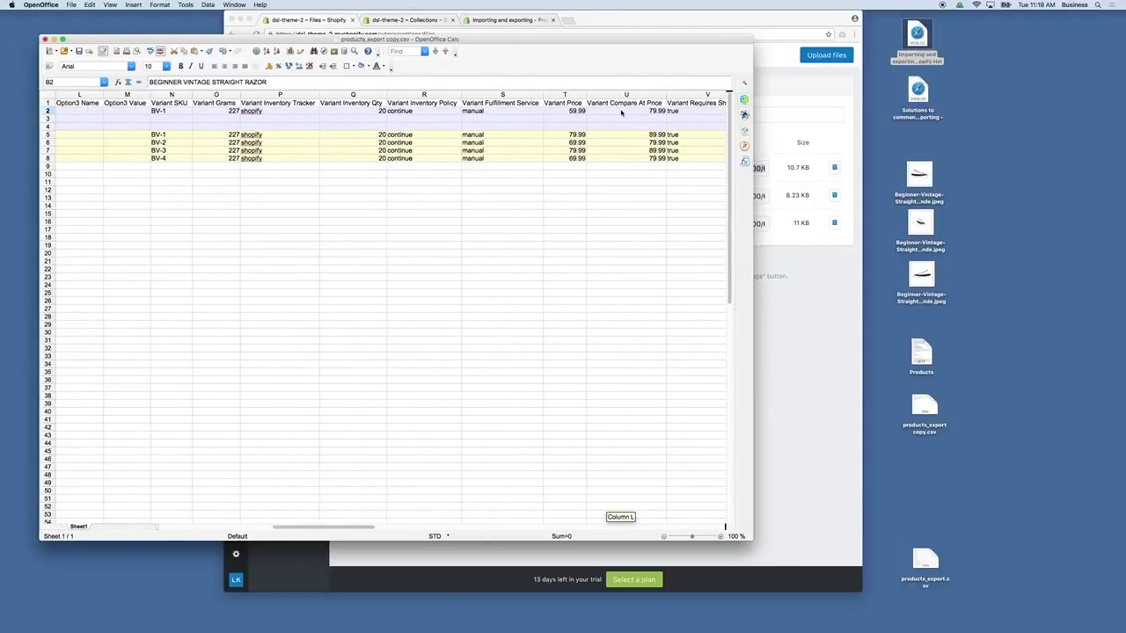
scroll(681, 120, right, 3)
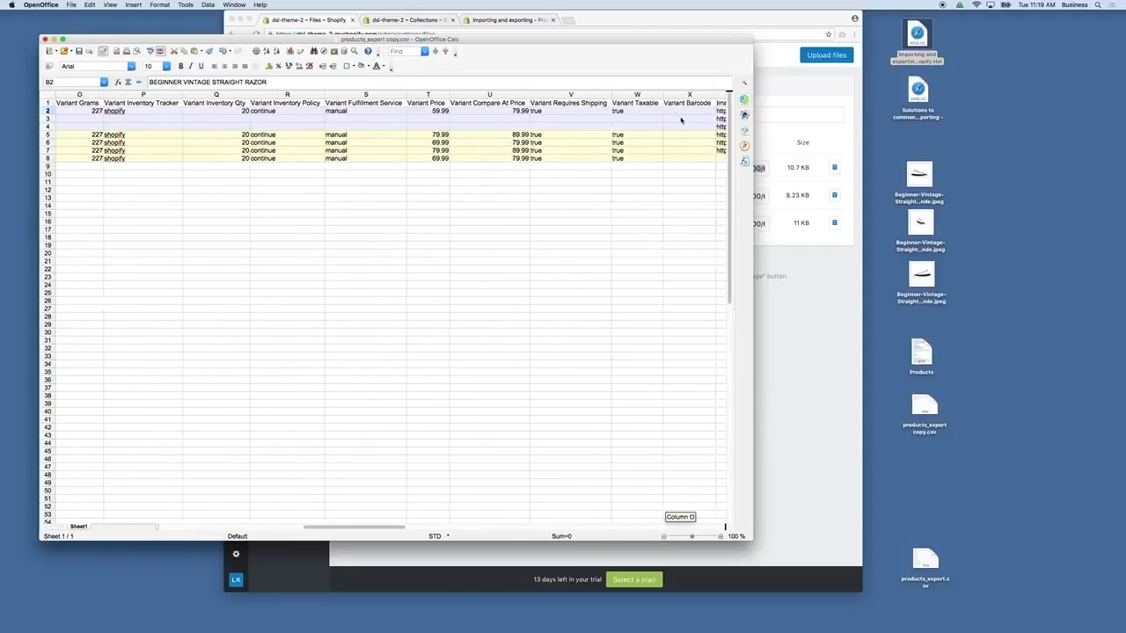
scroll(681, 120, right, 2)
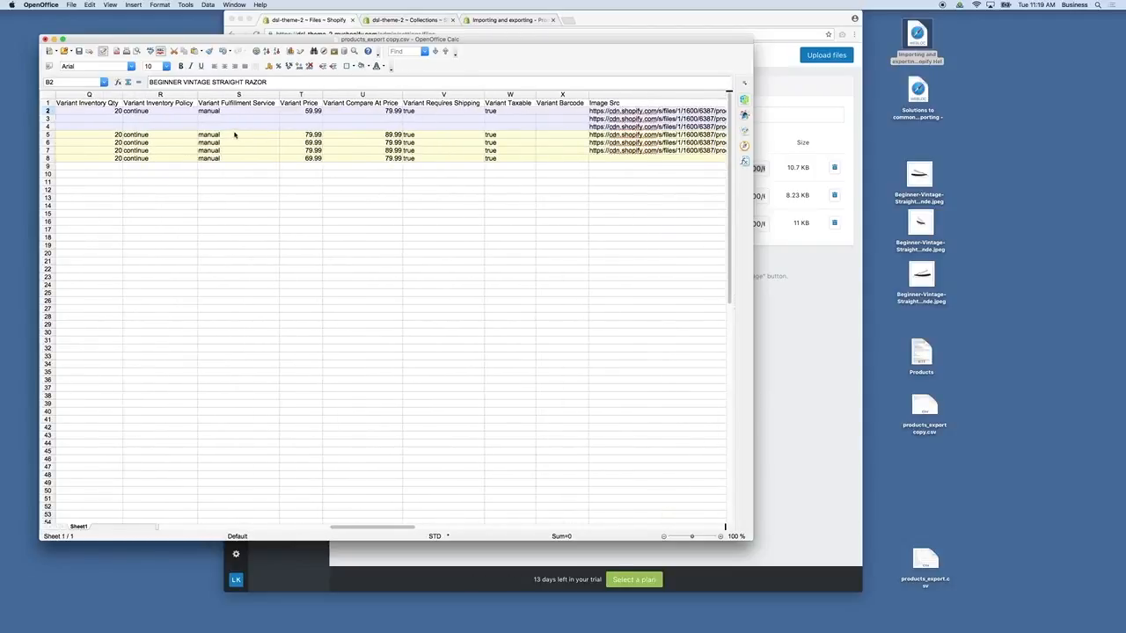
scroll(478, 154, right, 5)
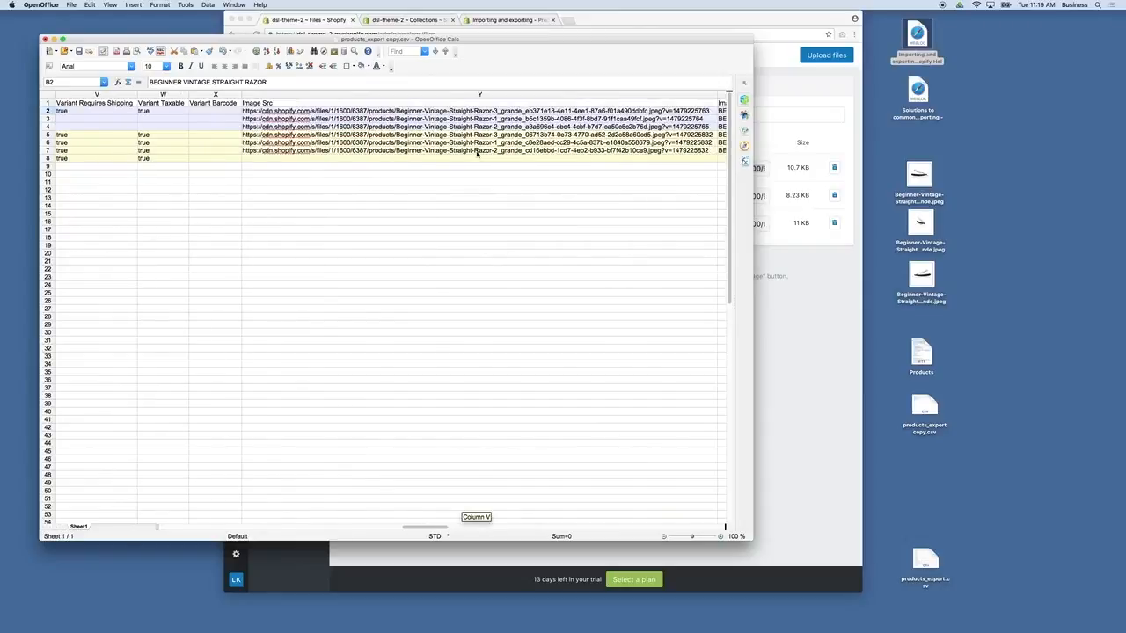
Copy the Beginner-Vintage-Straight-Razor-3_grande.jpeg URL from Shopify Files in Chrome and paste it into the spreadsheet's row 2 Image Src cell.
click(855, 336)
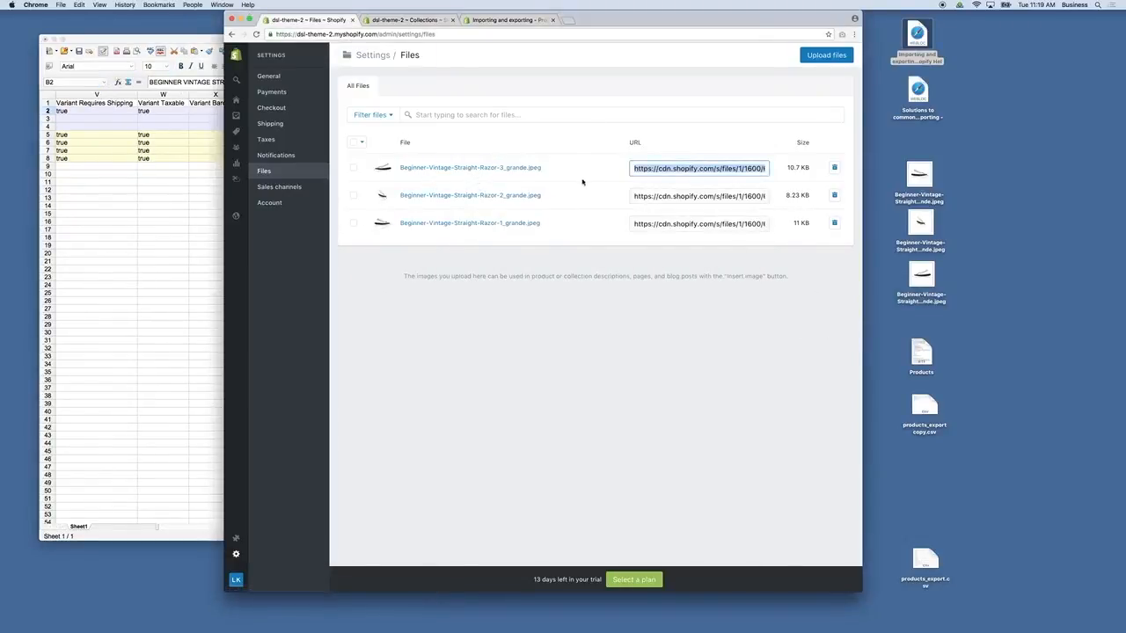
click(697, 159)
click(699, 167)
click(697, 161)
click(694, 167)
click(694, 167)
click(177, 192)
click(417, 112)
key(super+v)
Replace the row 3 Image Src value with the URL of Beginner-Vintage-Straight-Razor-2_grande.jpeg copied from Shopify Files.
click(803, 321)
click(686, 197)
click(686, 197)
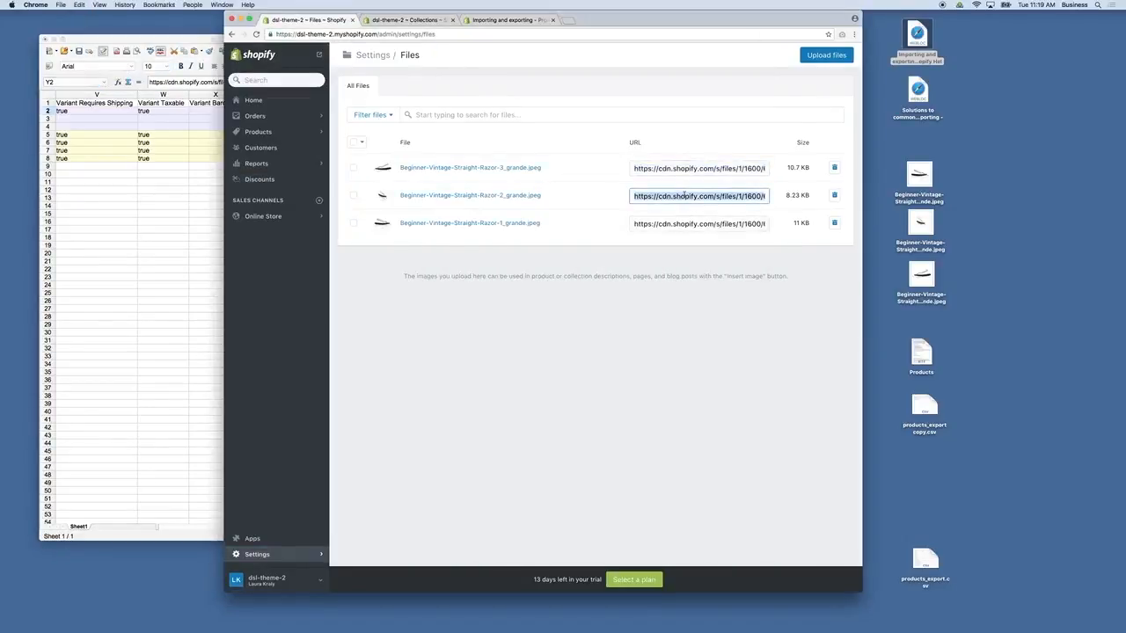
click(156, 201)
click(294, 121)
key(super+v)
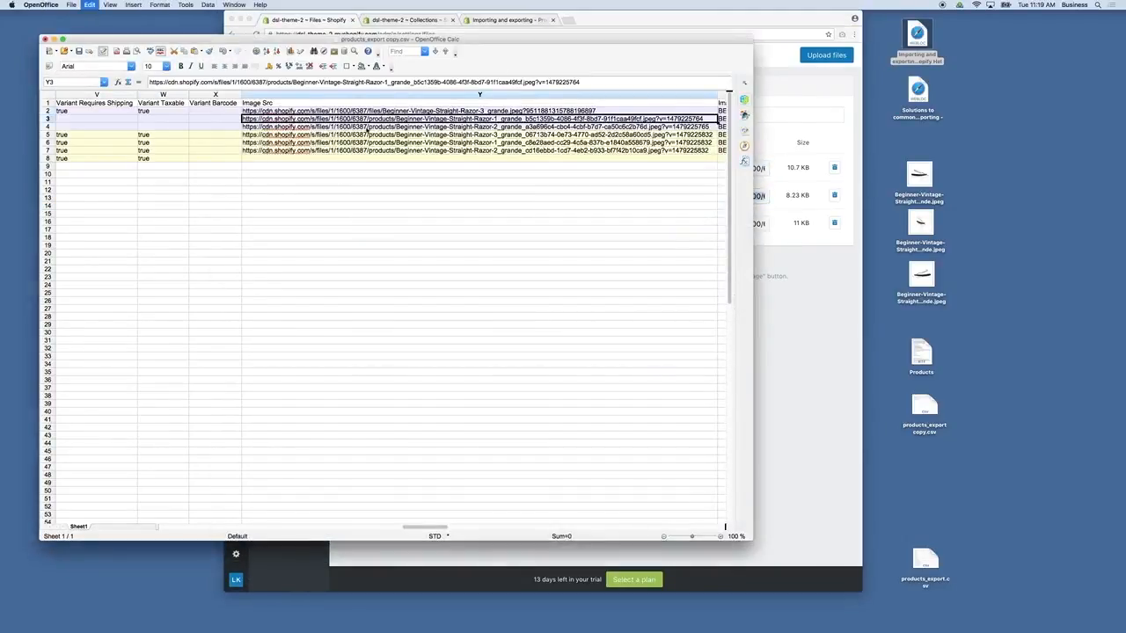
Replace the row 4 Image Src value with the URL of Beginner-Vintage-Straight-Razor-1_grande.jpeg copied from Shopify Files.
click(803, 336)
click(647, 222)
click(659, 224)
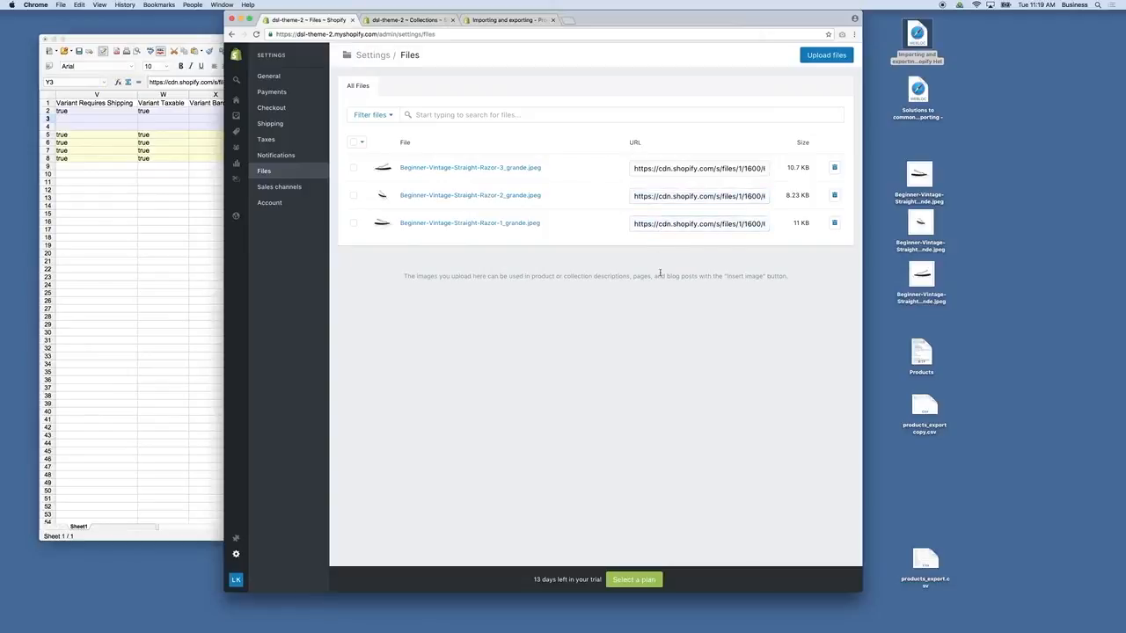
click(666, 227)
click(659, 252)
click(671, 227)
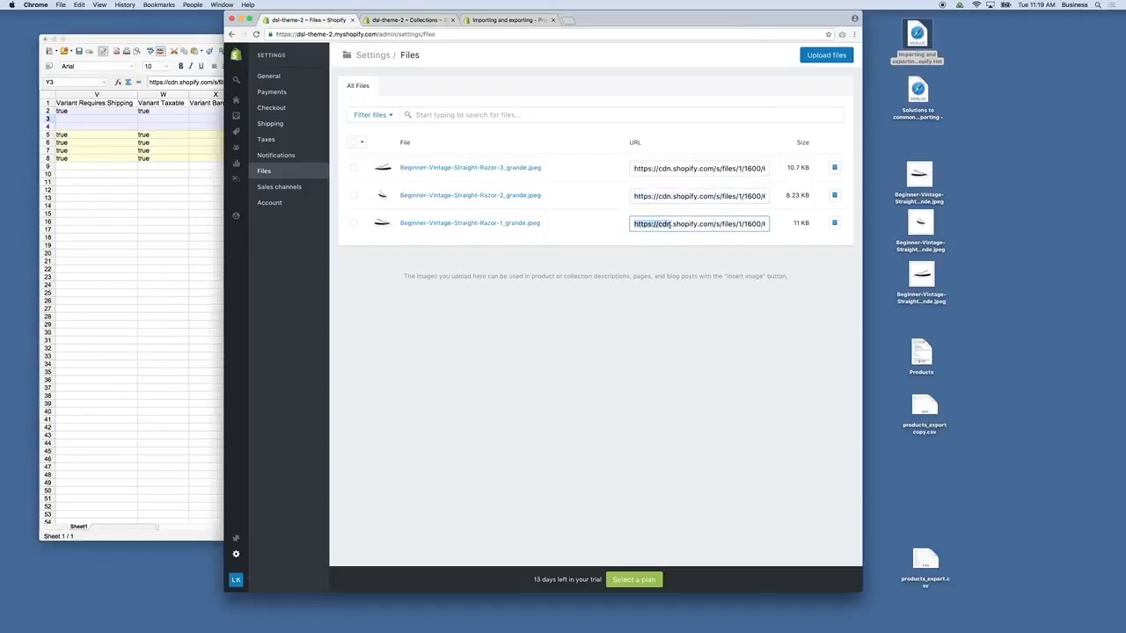
click(670, 227)
key(super+c)
drag(165, 212, 211, 206)
click(385, 128)
key(super+v)
click(415, 175)
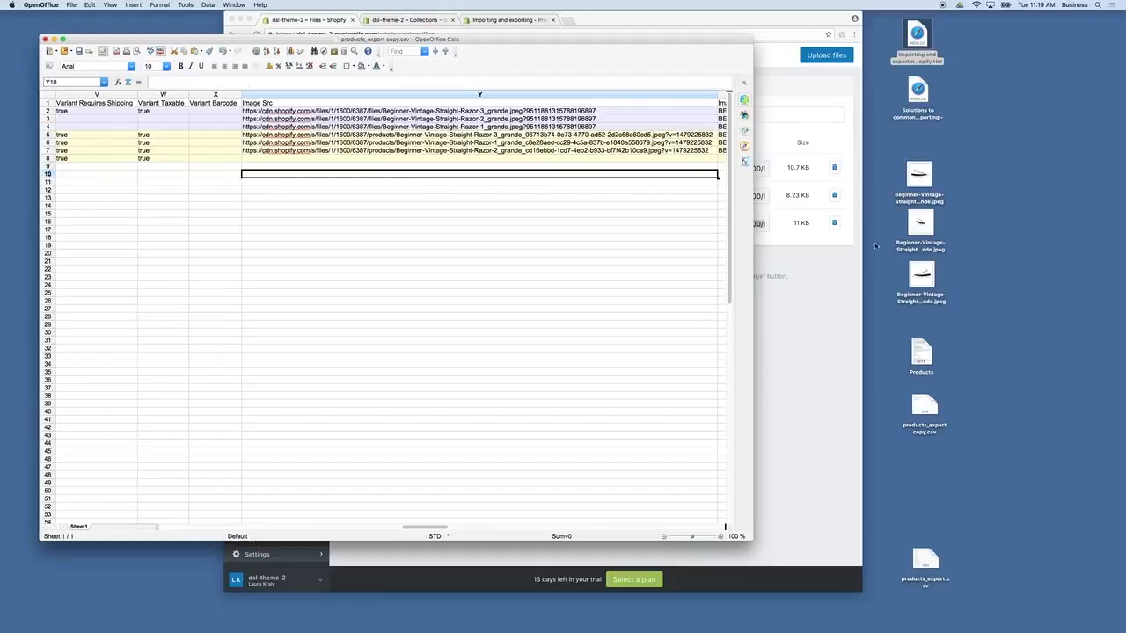
Review the spreadsheet columns from Handle across to Image Alt Text and select the row 2 Image Alt Text cell.
scroll(158, 179, left, 15)
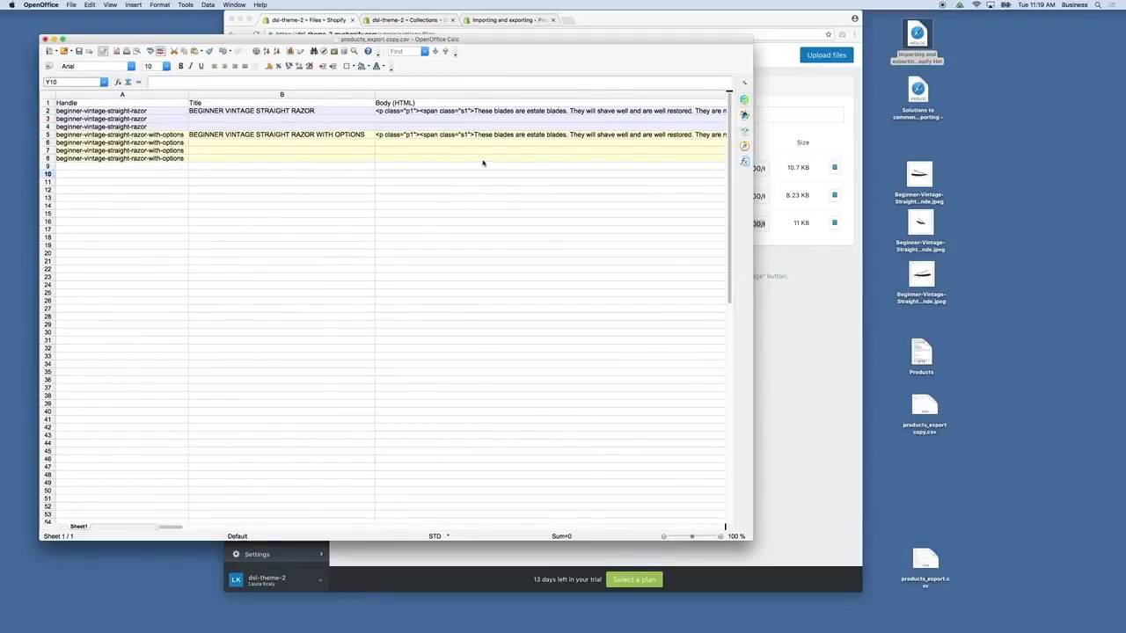
scroll(519, 155, right, 6)
scroll(519, 156, up, 1)
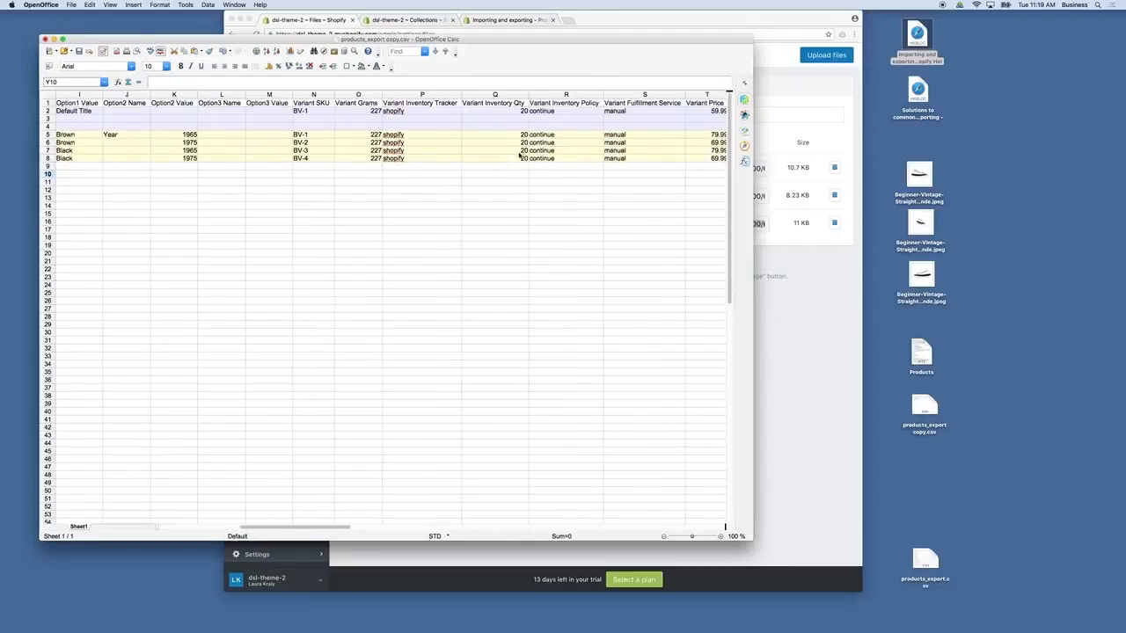
scroll(581, 147, right, 6)
scroll(580, 147, right, 4)
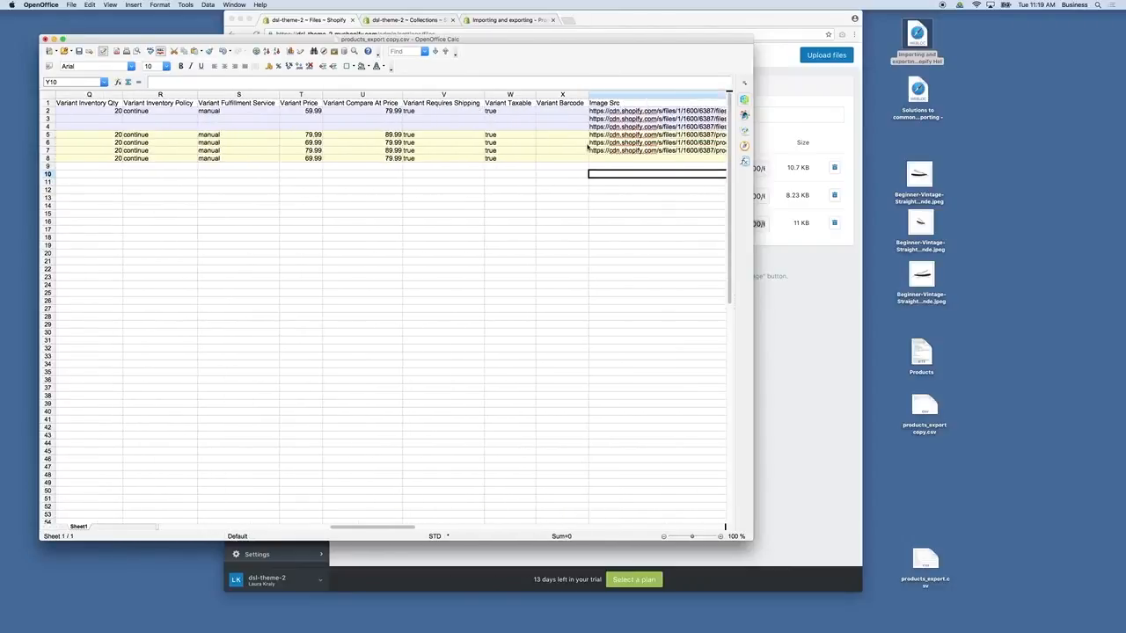
scroll(593, 147, right, 4)
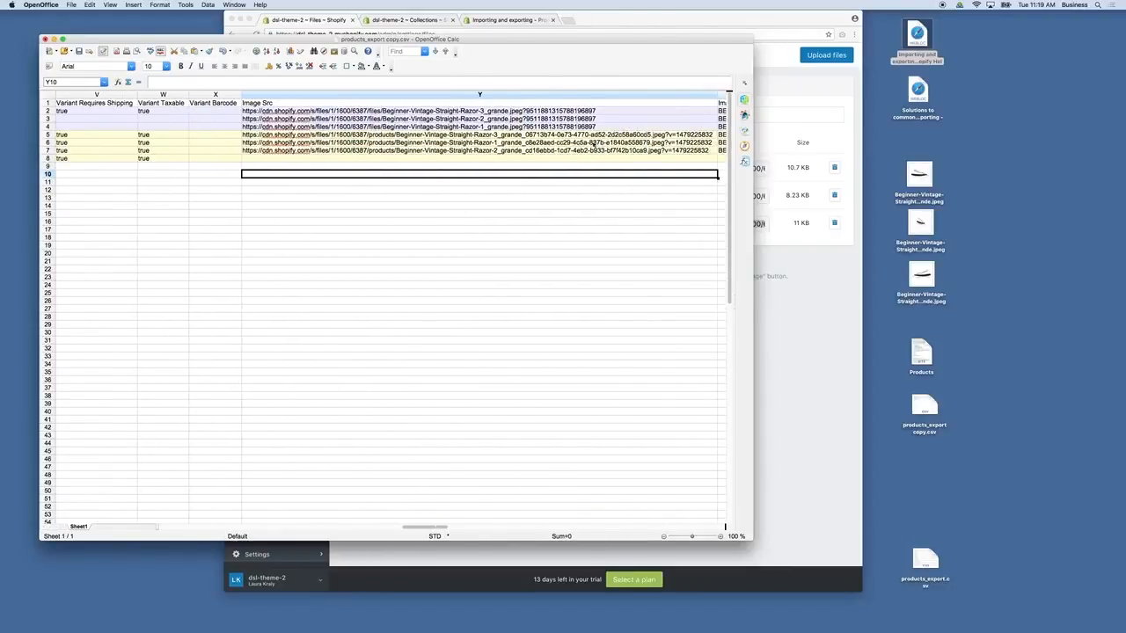
scroll(613, 127, right, 1)
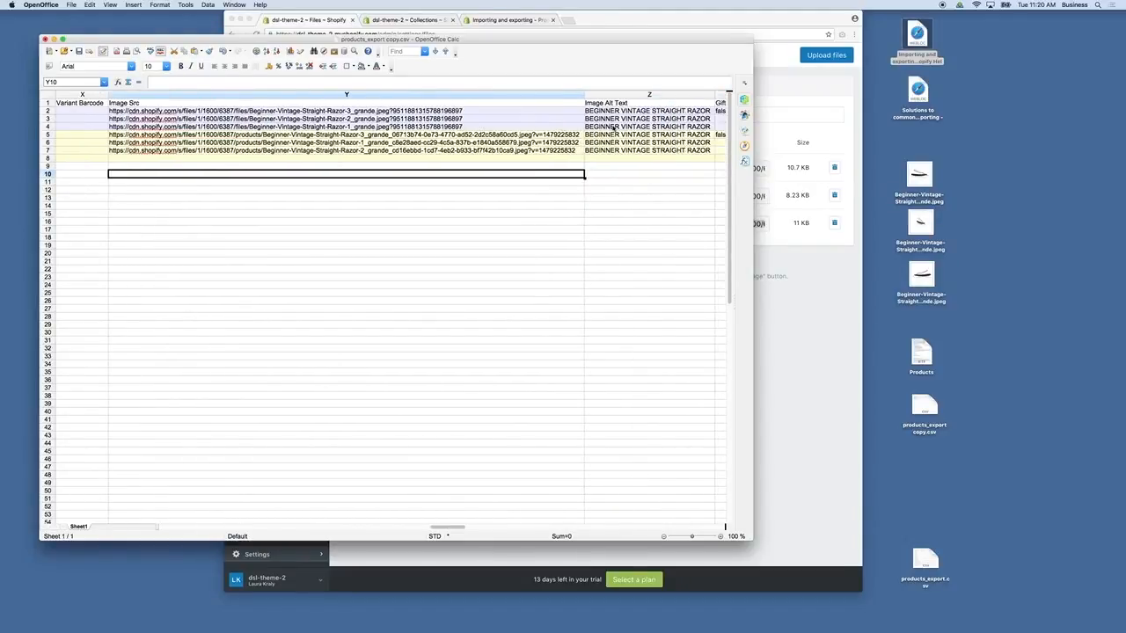
scroll(610, 129, right, 2)
scroll(534, 125, left, 2)
click(618, 111)
Switch to Chrome, open the BEGINNER VINTAGE STRAIGHT RAZOR product, and highlight the alt text of its main image.
key(super+Tab)
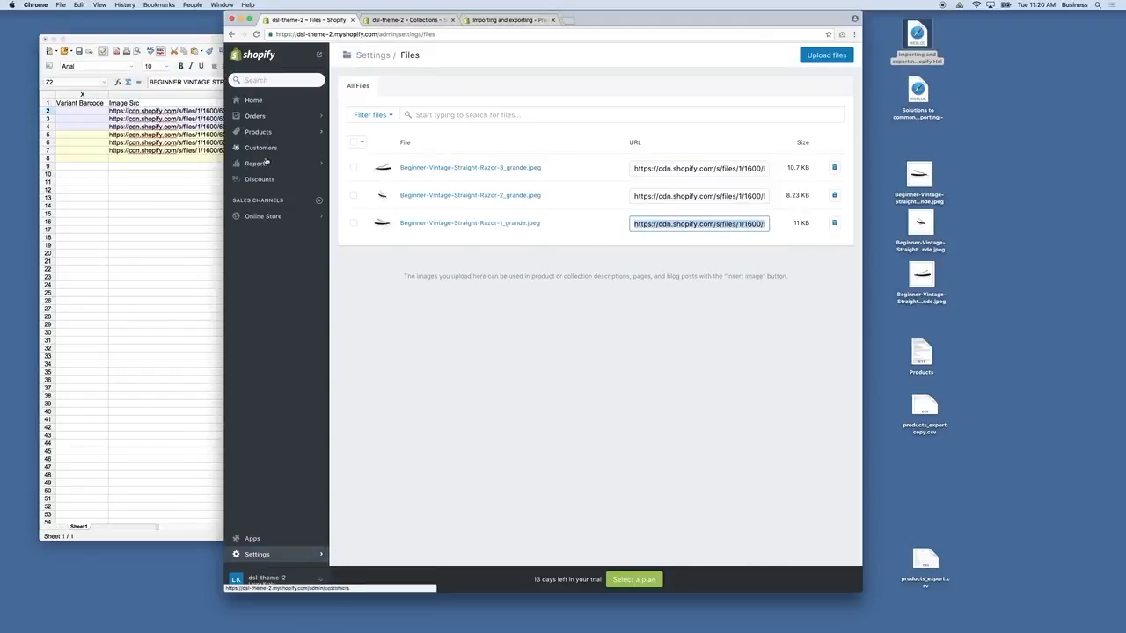
click(261, 216)
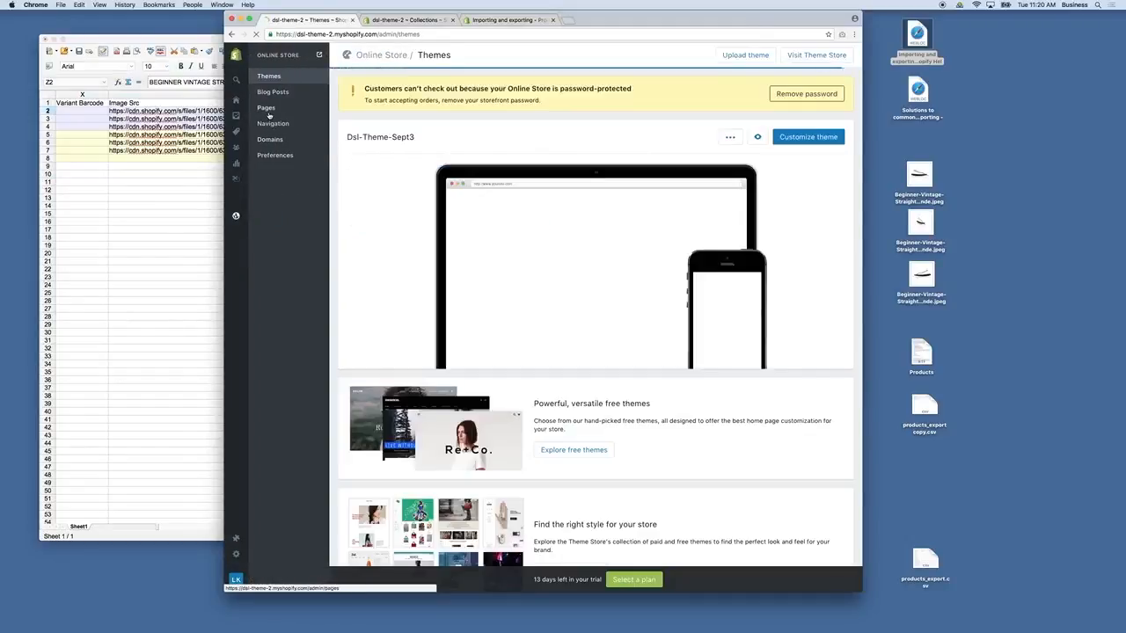
click(235, 131)
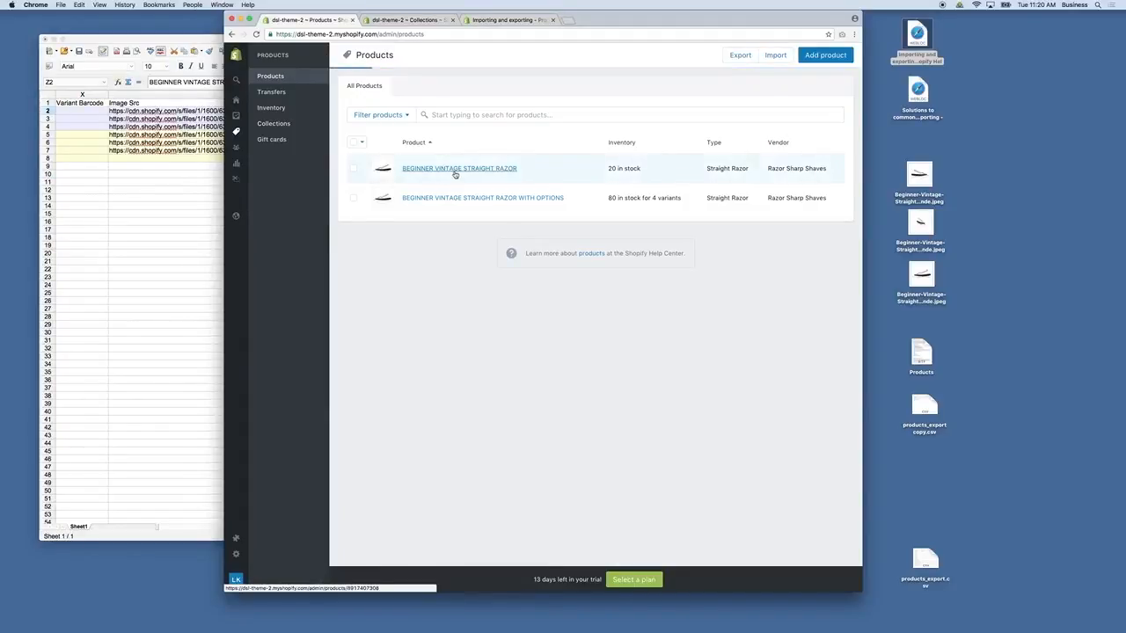
click(452, 171)
scroll(472, 357, down, 1)
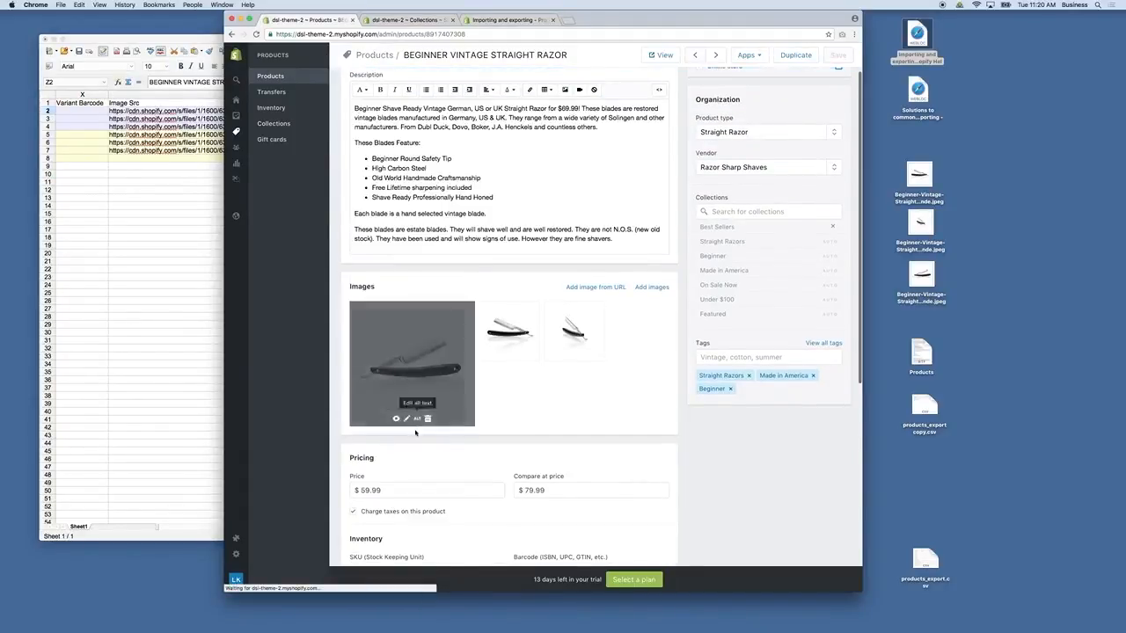
click(417, 419)
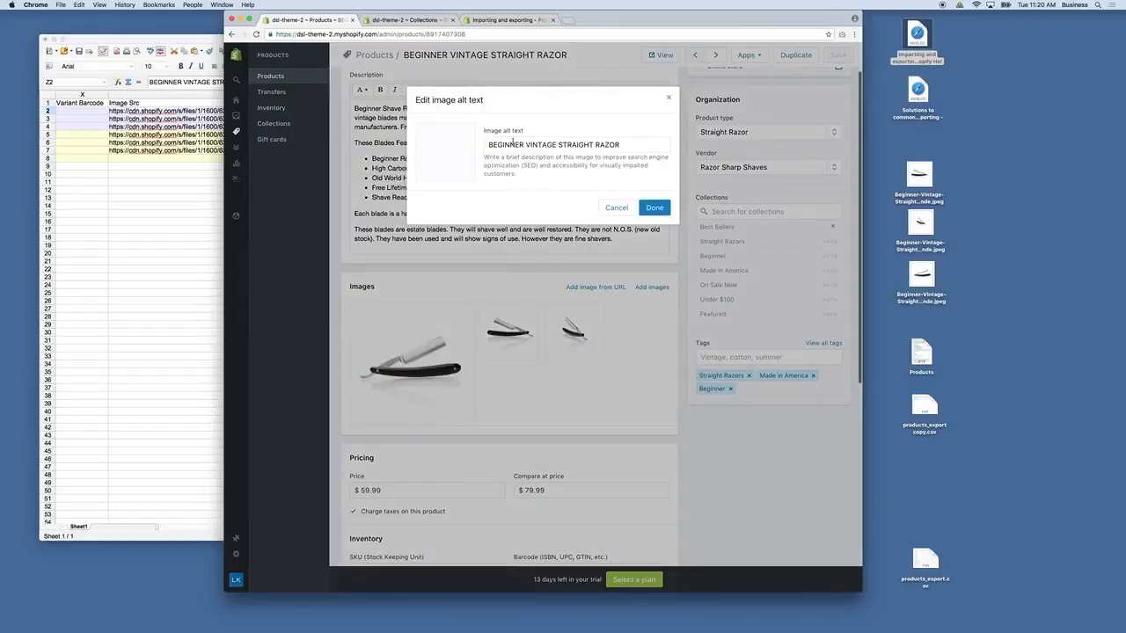
drag(490, 144, 620, 144)
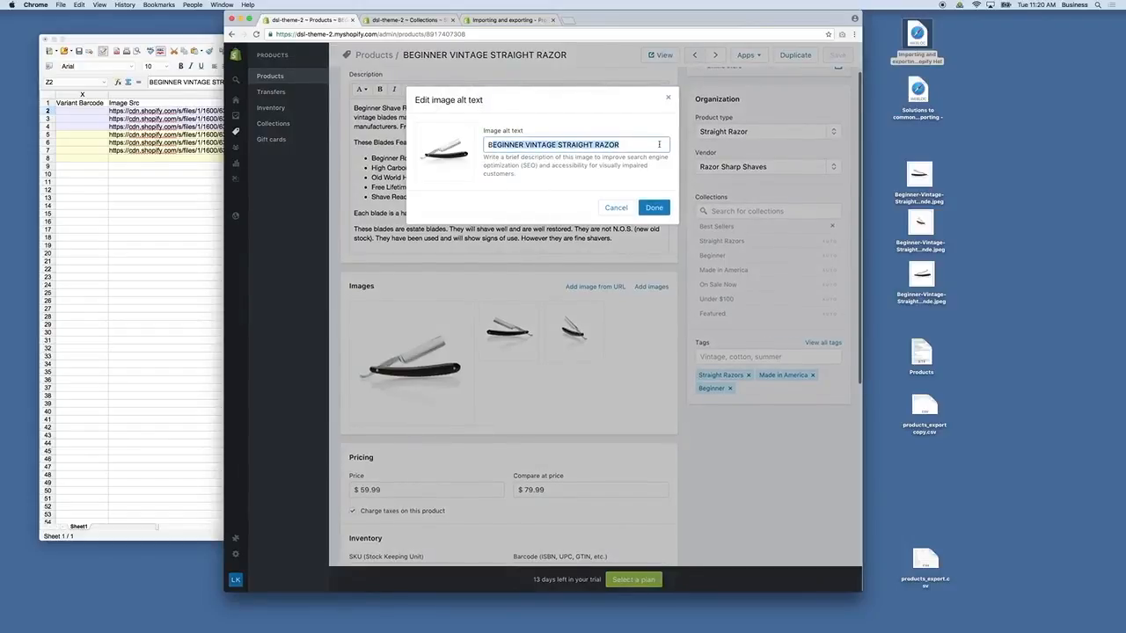
Switch to OpenOffice Calc and check the Image Alt Text cells in rows 2 to 4 of the product CSV.
click(116, 211)
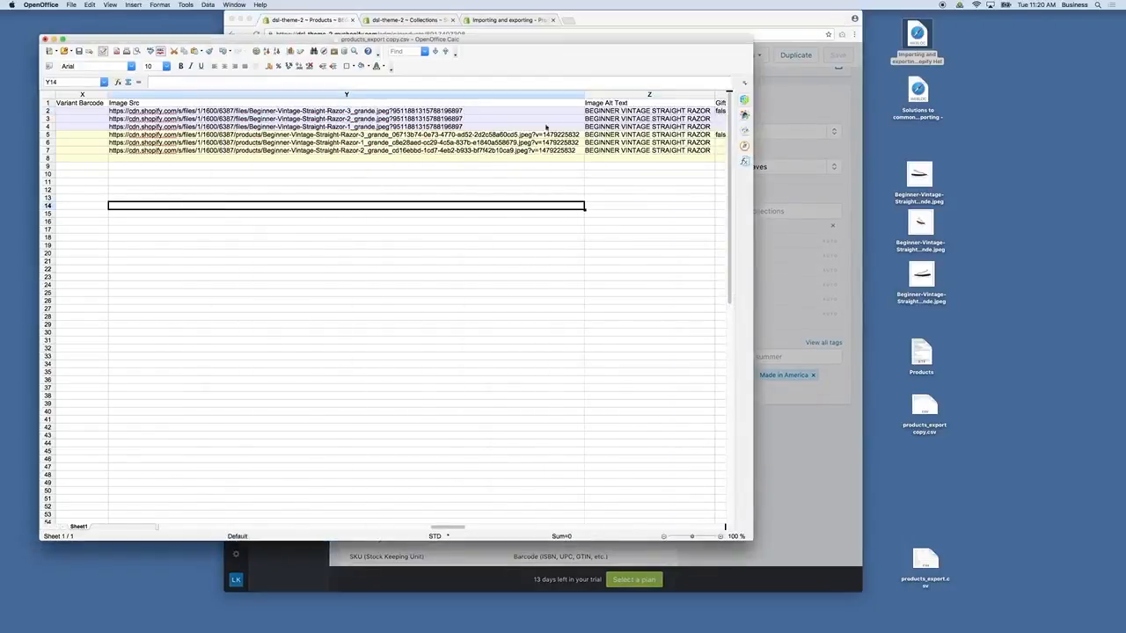
click(644, 111)
click(647, 120)
click(603, 127)
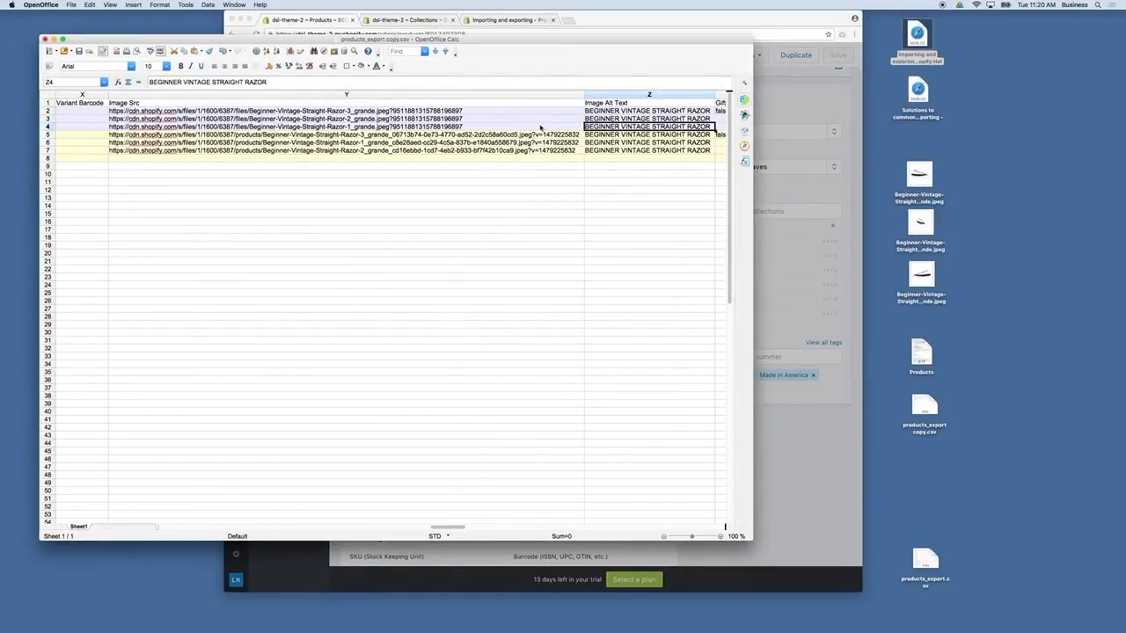
click(565, 180)
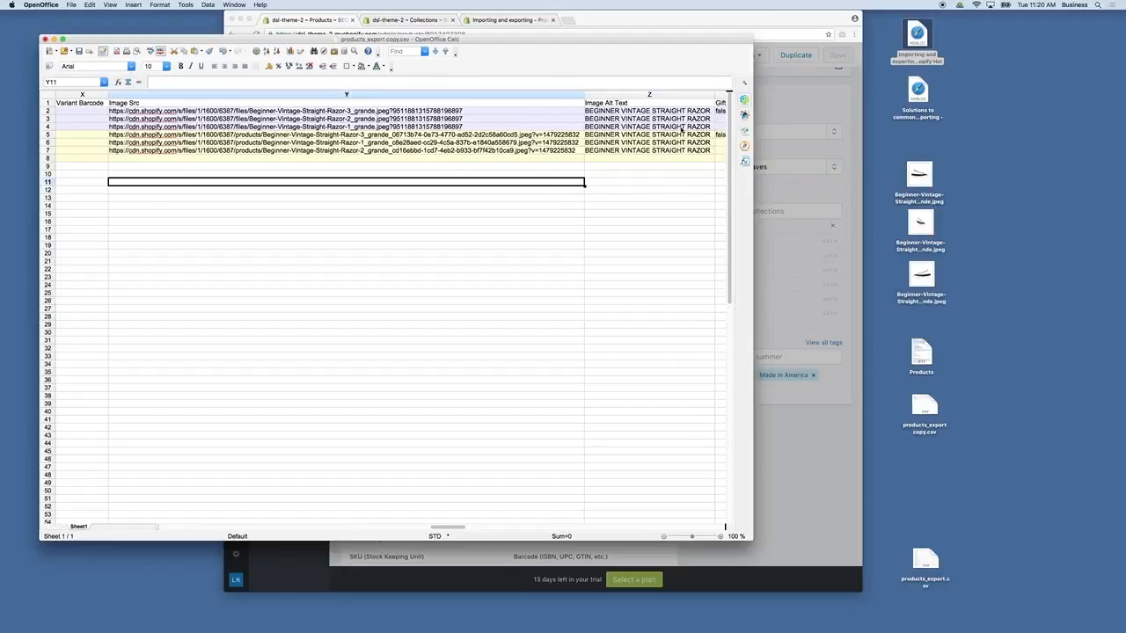
Examine the Gift Card and SEO Title values in row 2.
scroll(682, 129, right, 5)
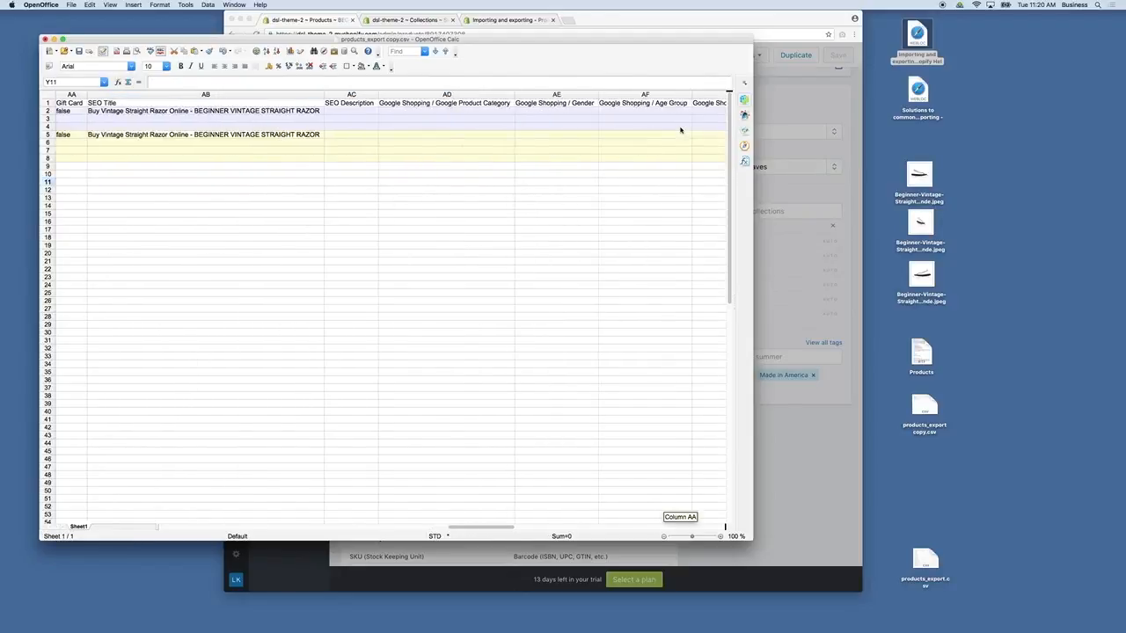
click(203, 112)
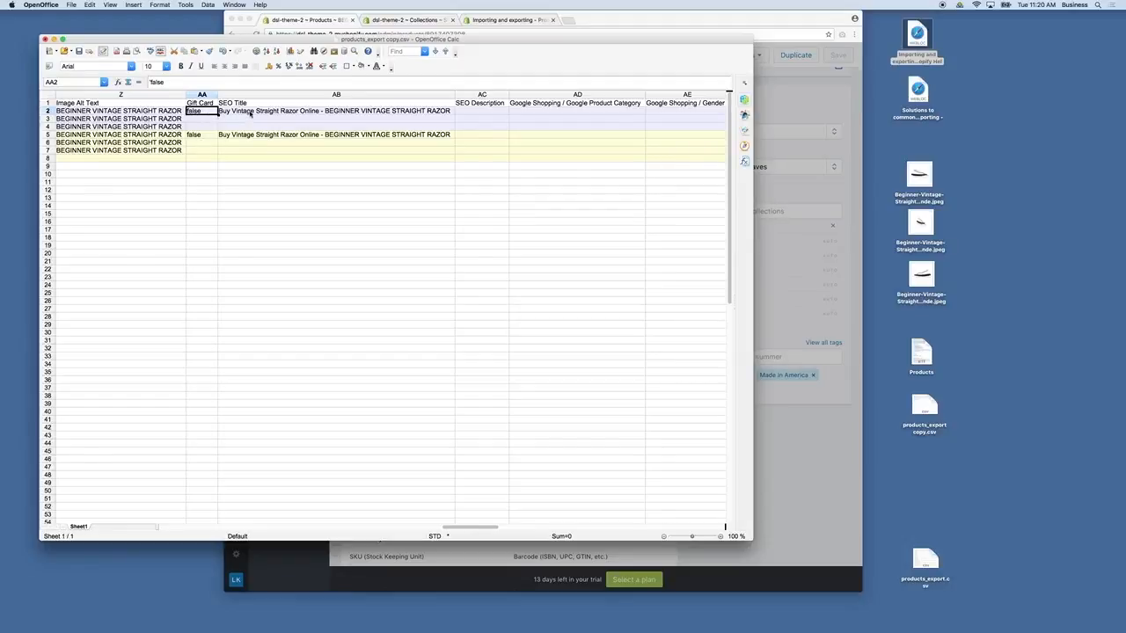
click(250, 112)
scroll(250, 114, left, 1)
scroll(556, 166, right, 2)
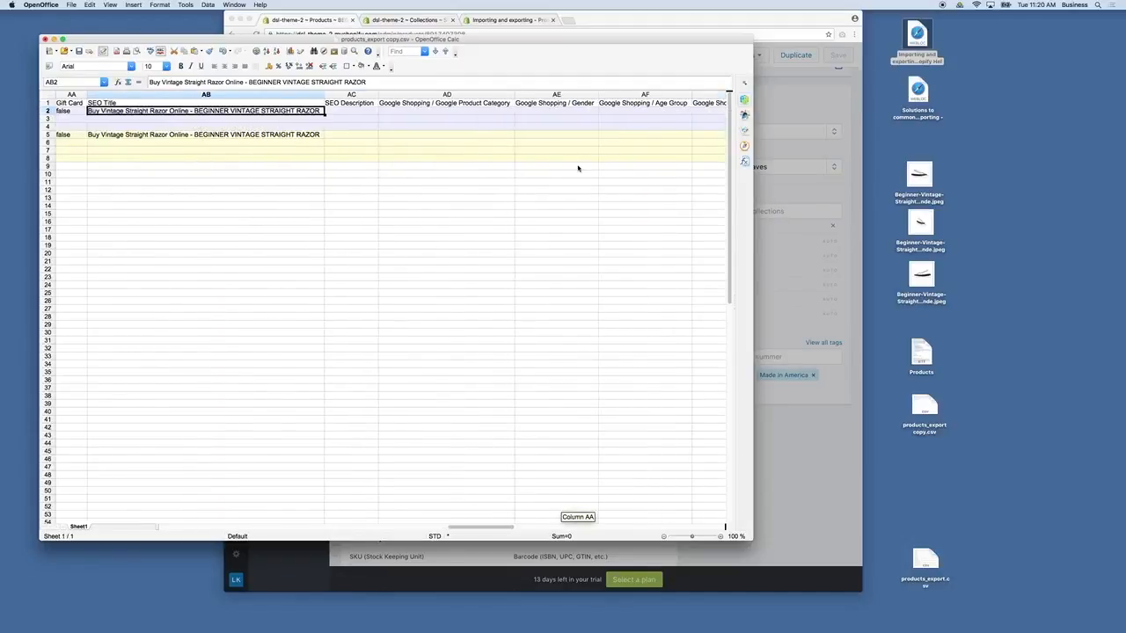
Switch to Chrome, cancel the image alt text edit, and open the product's website SEO fields for editing.
click(857, 393)
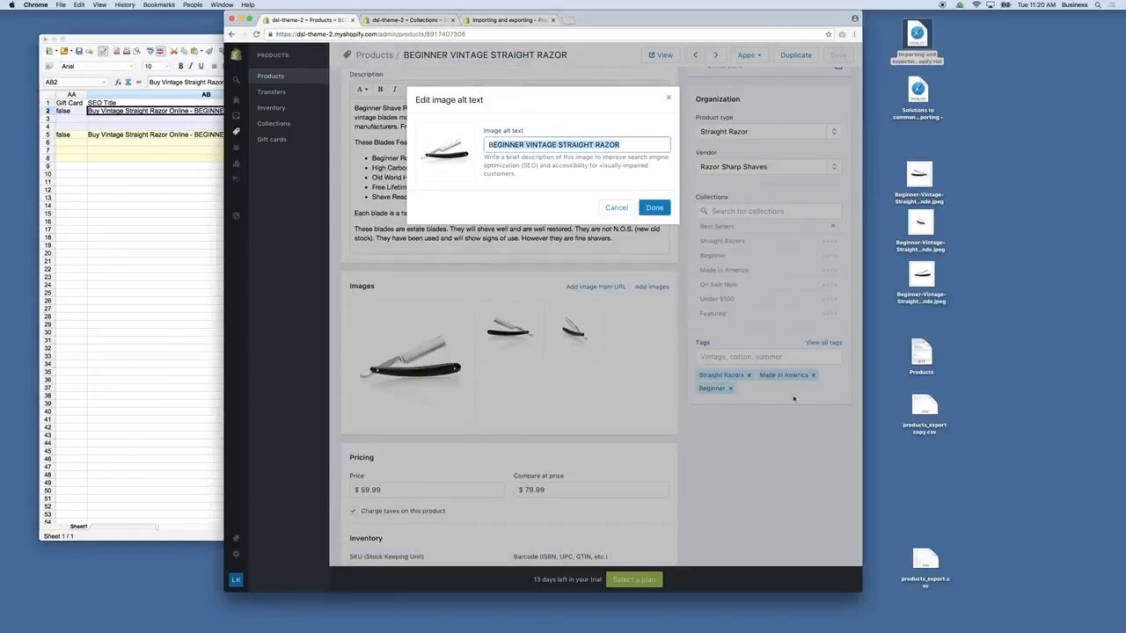
click(628, 211)
scroll(586, 510, down, 5)
scroll(586, 511, down, 4)
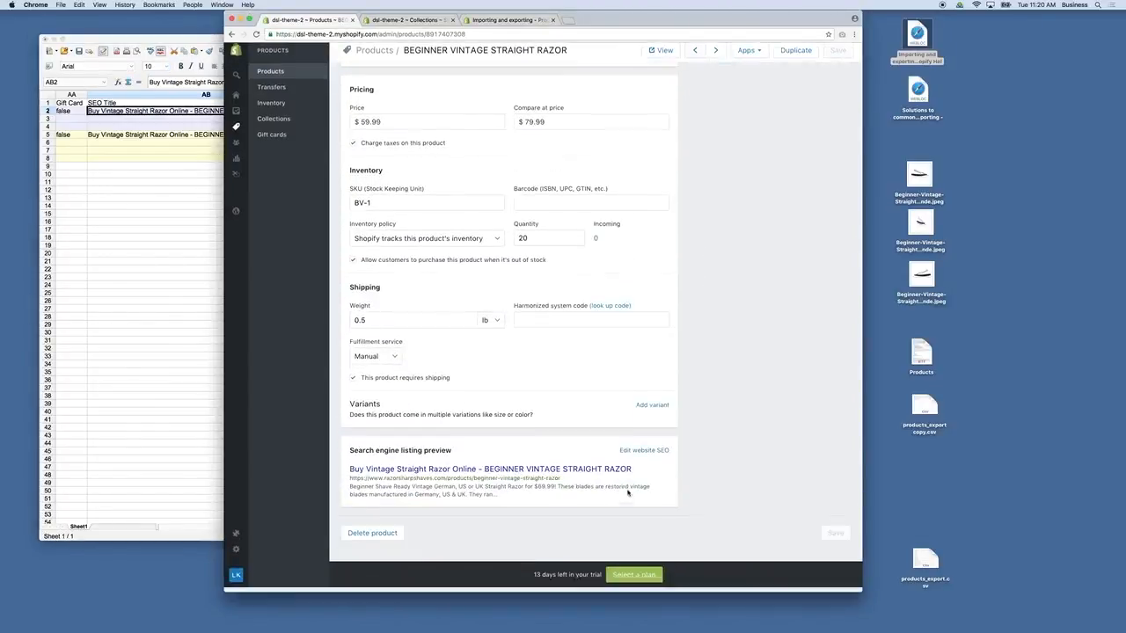
click(642, 455)
scroll(569, 440, down, 2)
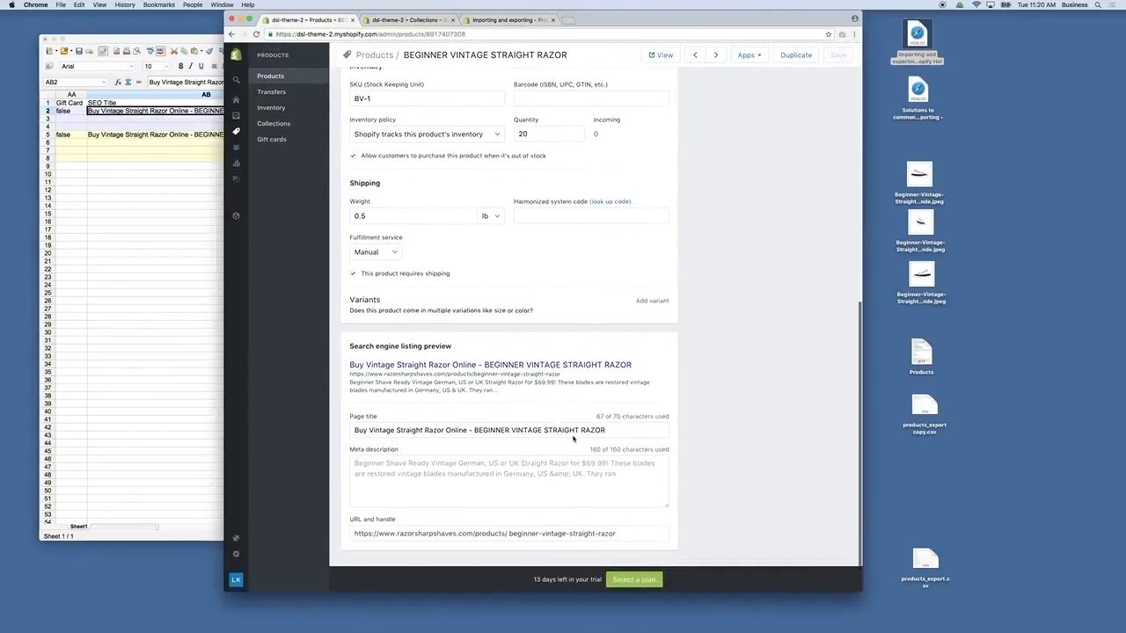
Copy the product's meta description from Shopify into the row 2 SEO Description cell of the spreadsheet.
click(142, 200)
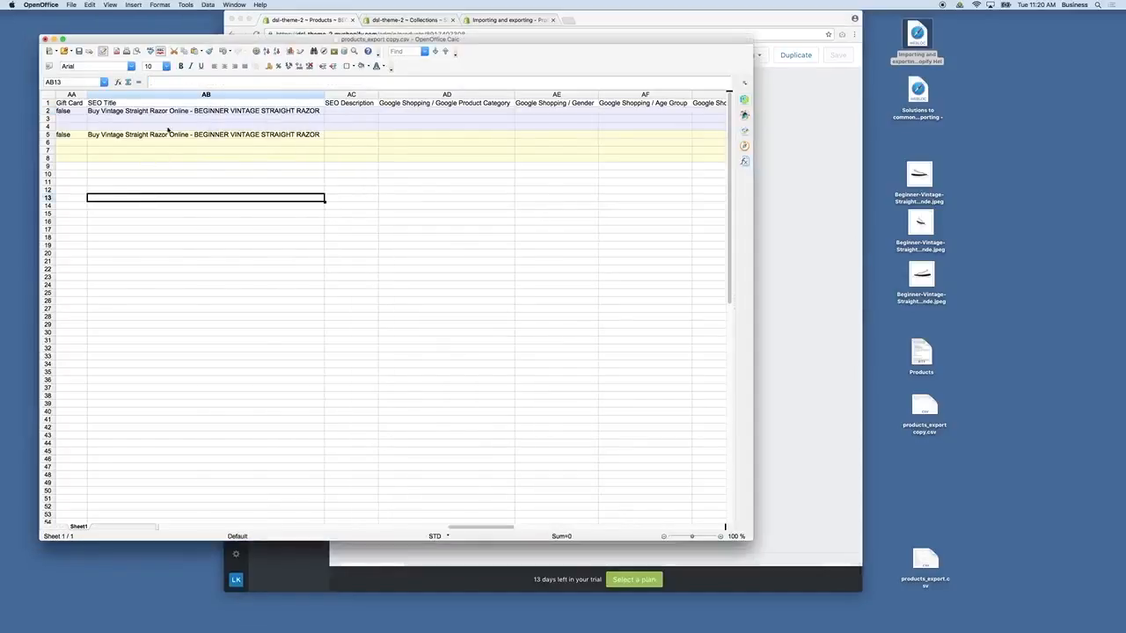
click(348, 111)
click(849, 435)
drag(623, 471, 354, 455)
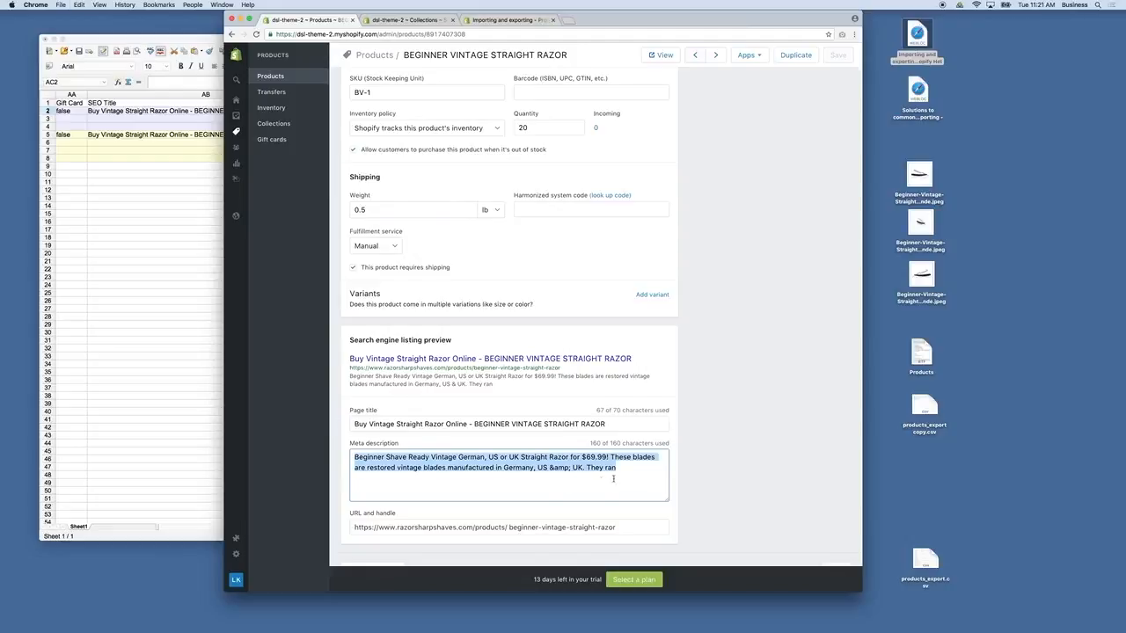
key(super+c)
click(176, 244)
click(342, 111)
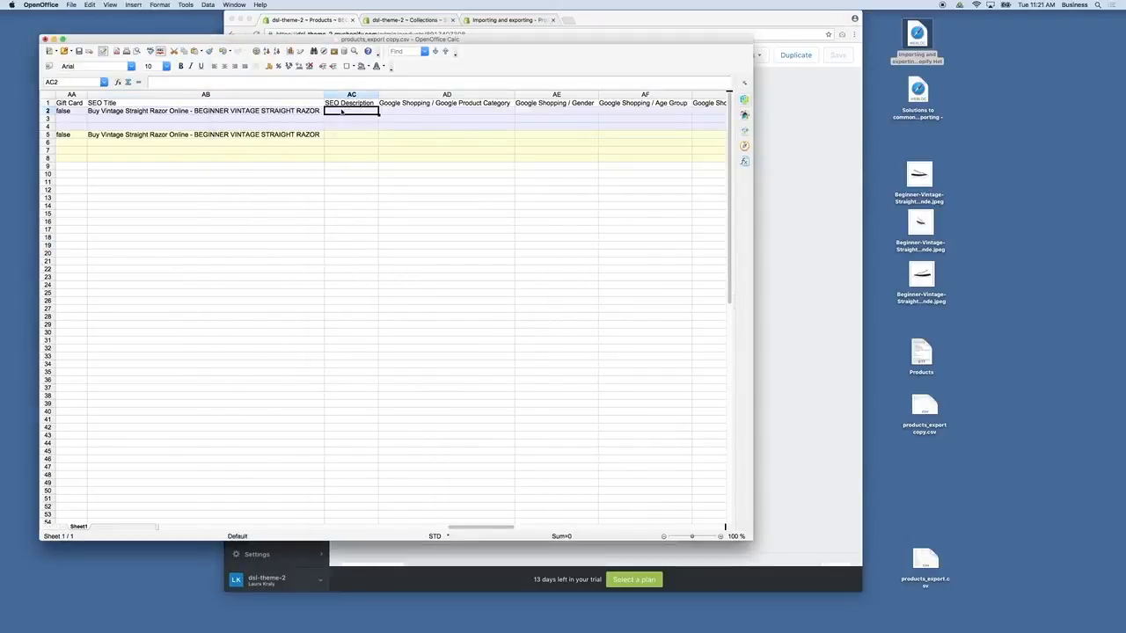
key(super+v)
click(410, 198)
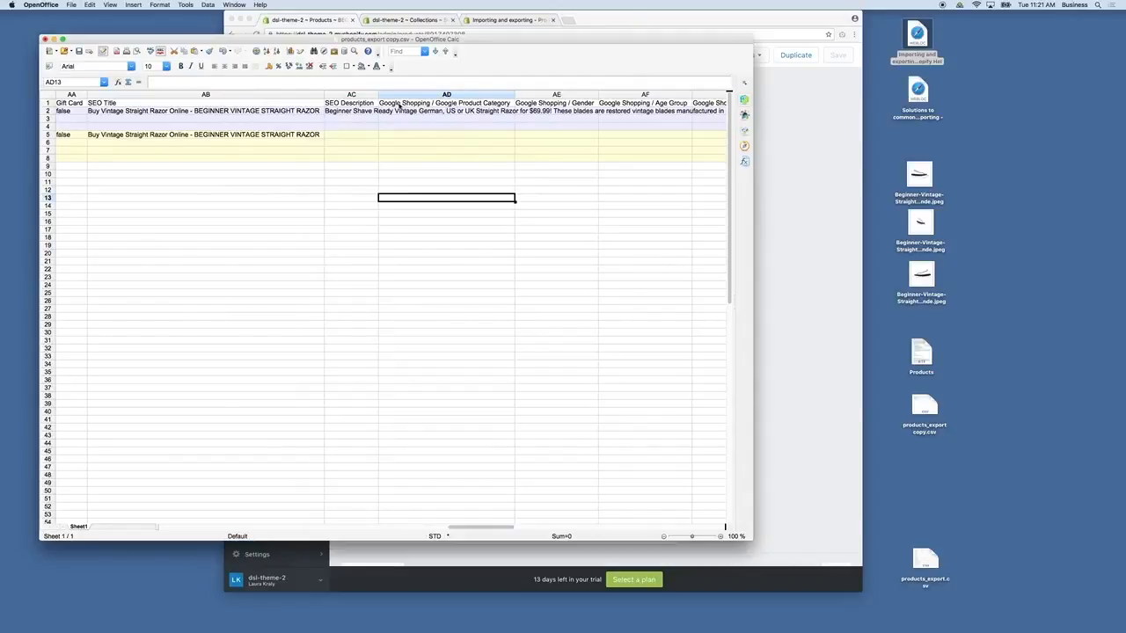
Review the Google Shopping columns and the remaining variant columns through Variant Tax Code.
scroll(481, 106, right, 5)
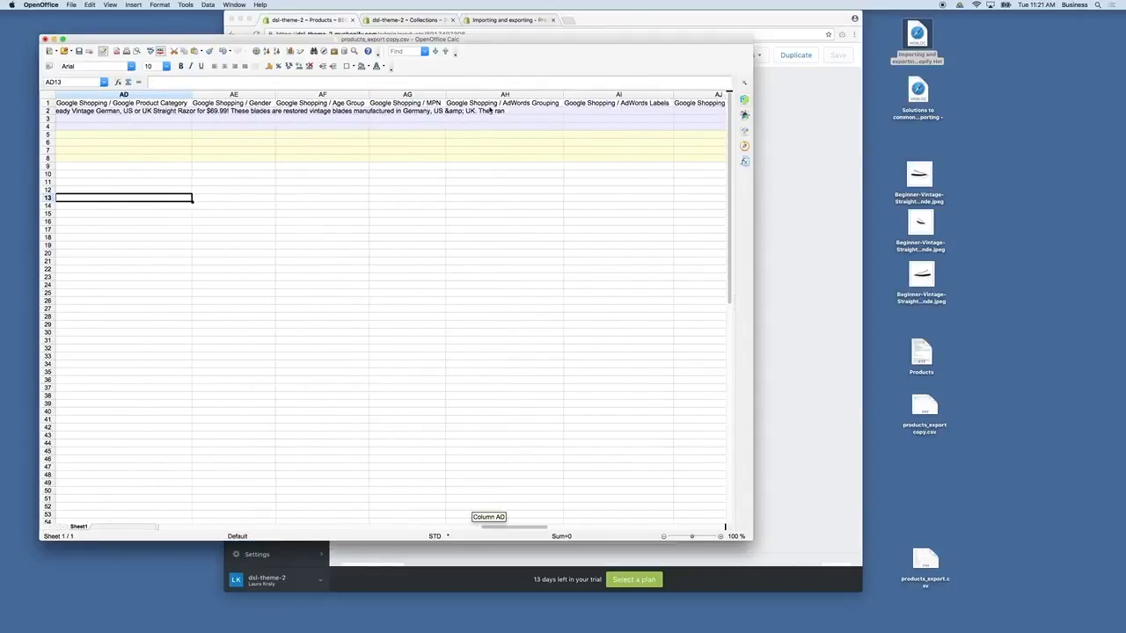
scroll(490, 109, right, 1)
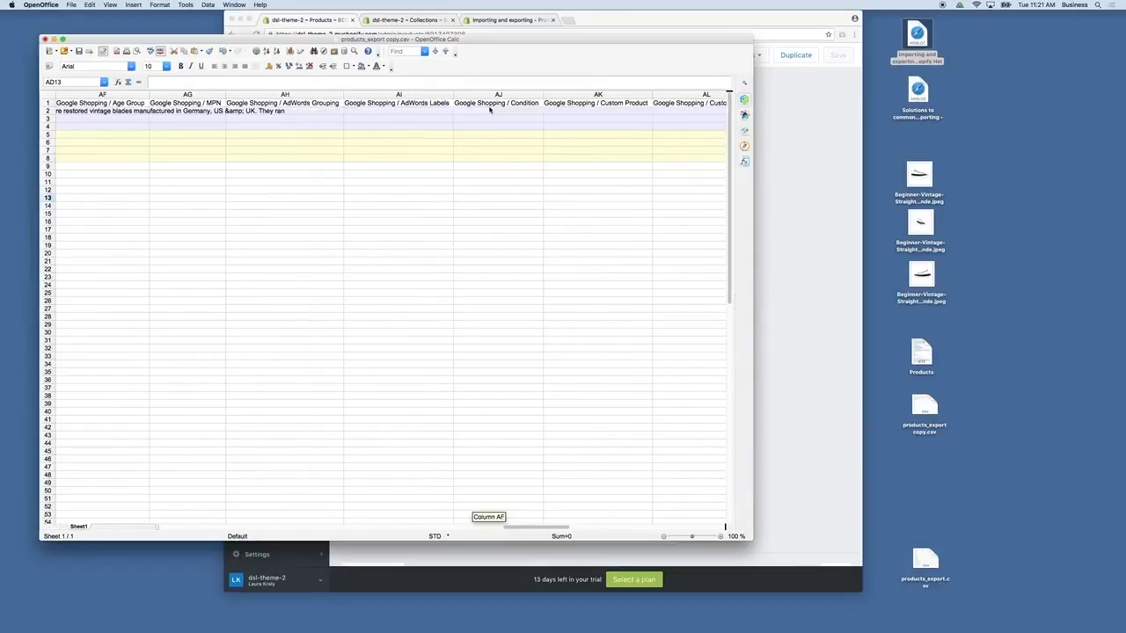
scroll(490, 109, right, 2)
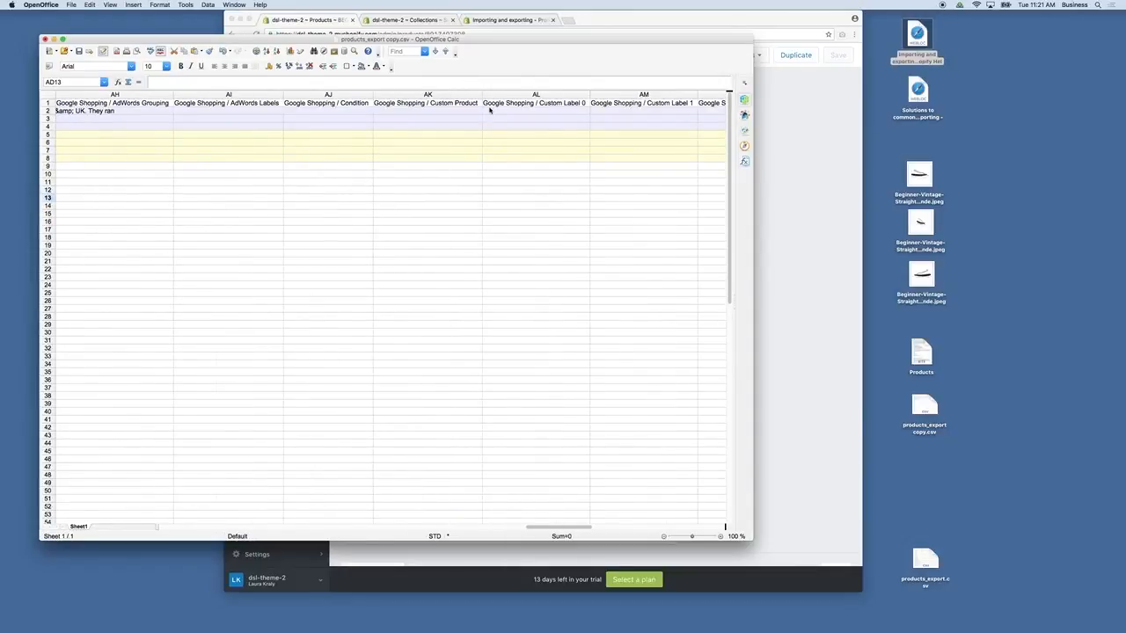
scroll(491, 109, right, 6)
scroll(490, 109, left, 3)
scroll(490, 109, left, 6)
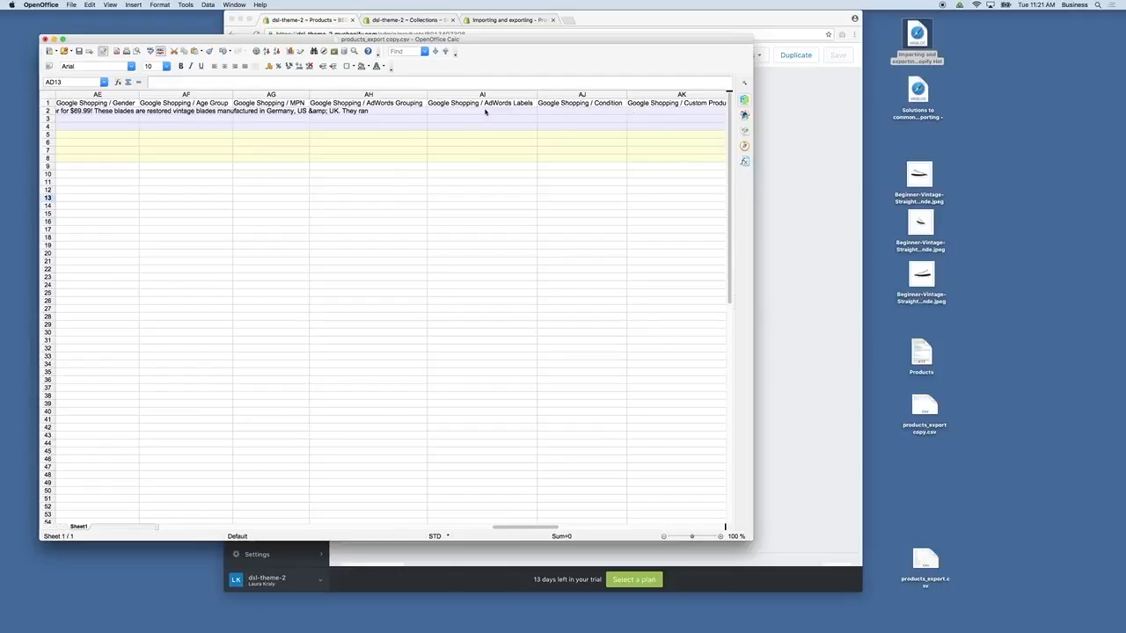
scroll(475, 111, right, 7)
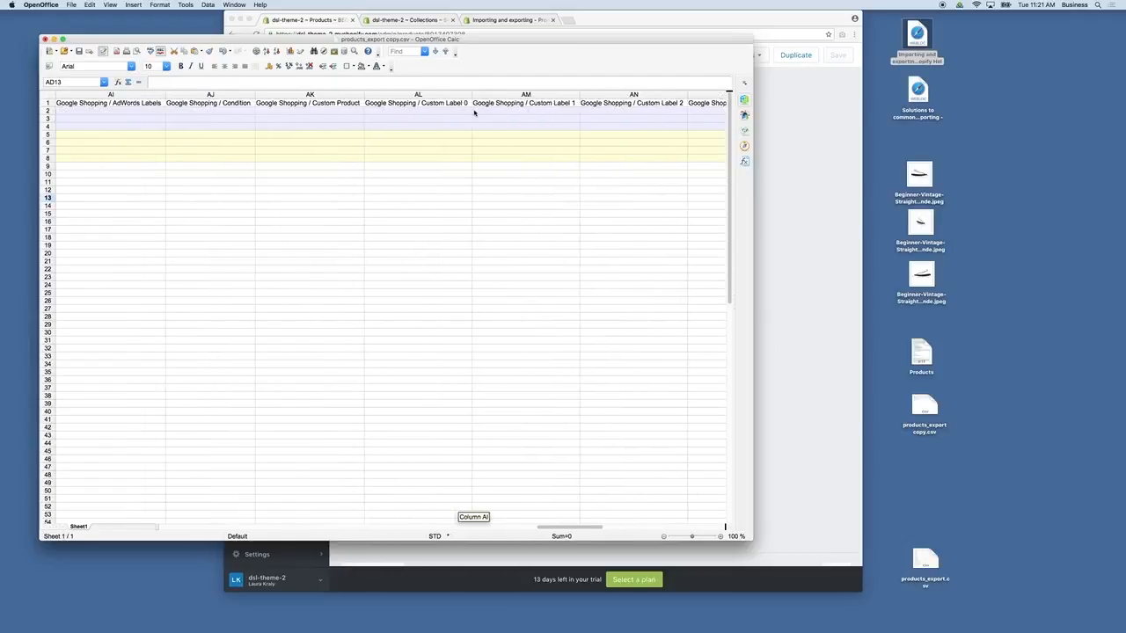
scroll(474, 112, left, 20)
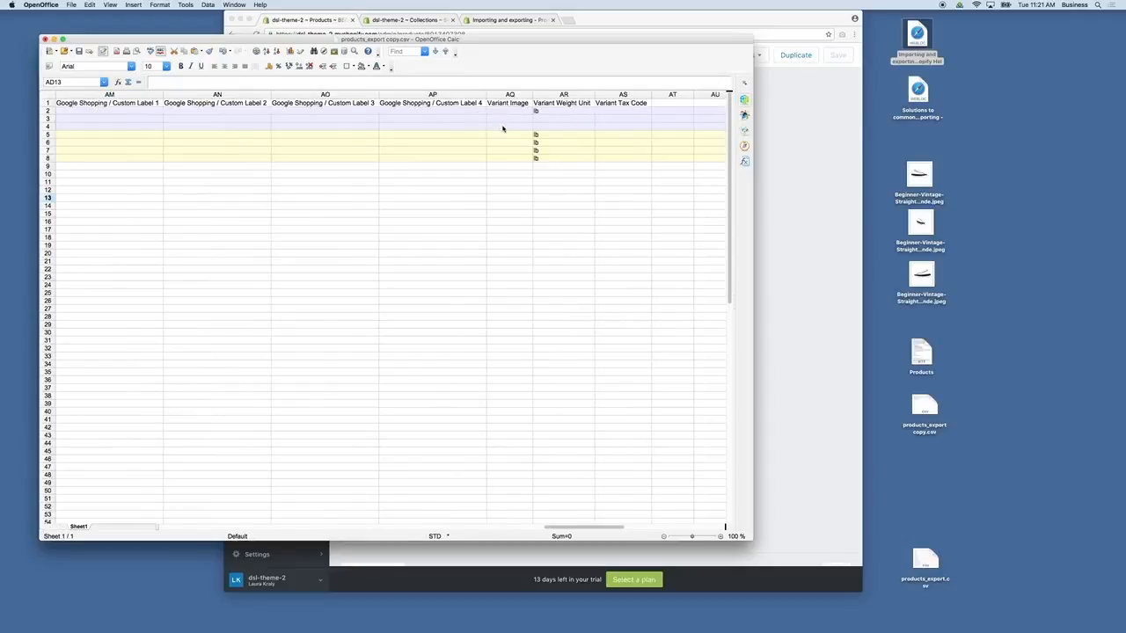
Return to the Handle column and check the beginner-vintage-straight-razor handles in rows 2 to 4.
scroll(501, 129, left, 6)
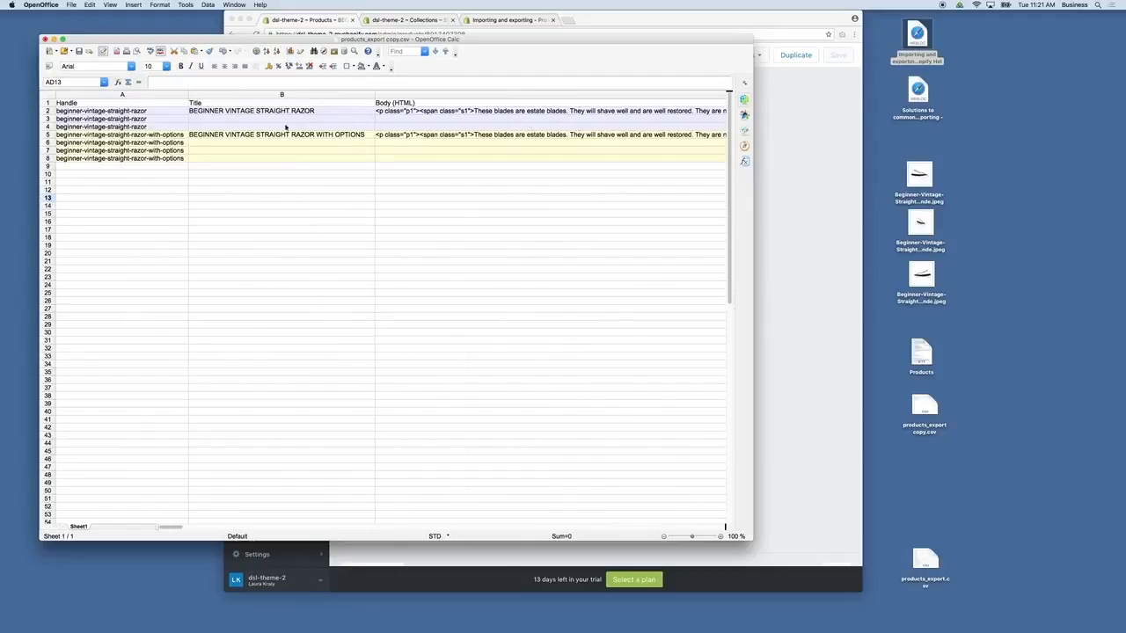
click(152, 112)
click(154, 118)
click(185, 128)
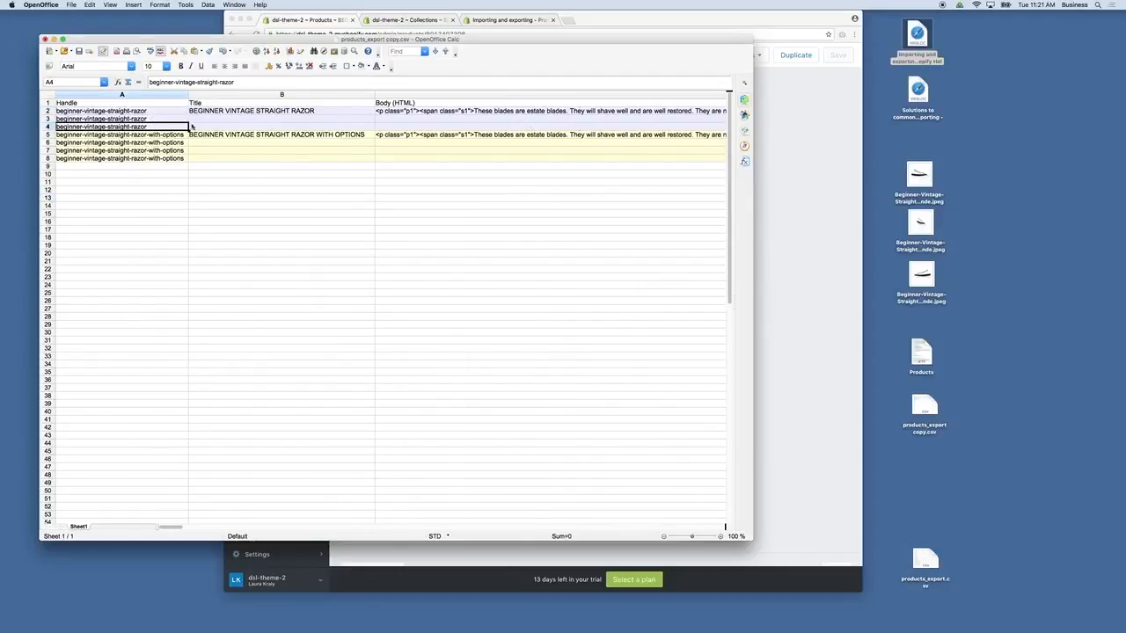
Compare the option and variant columns of the first product's rows with those of the product with options.
scroll(551, 127, right, 10)
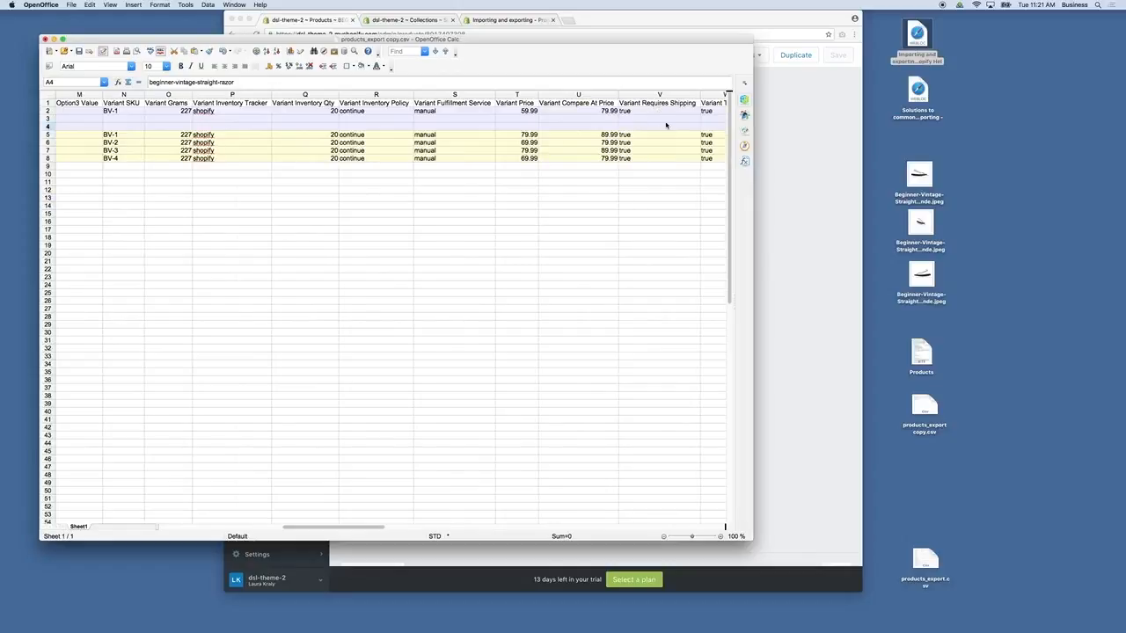
scroll(302, 107, left, 3)
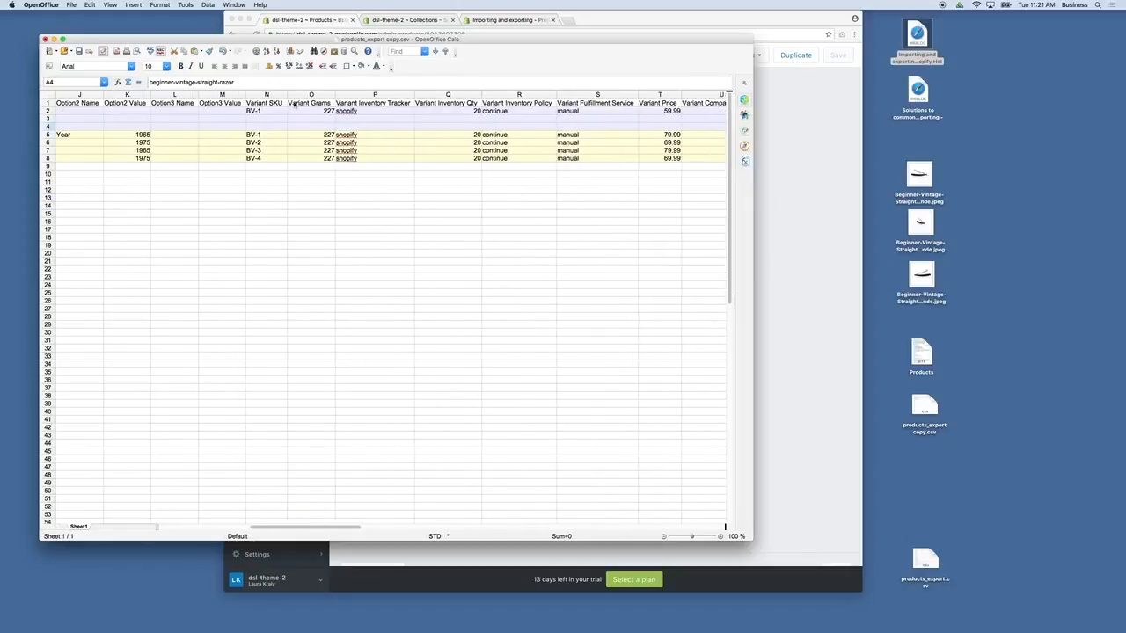
scroll(305, 116, left, 10)
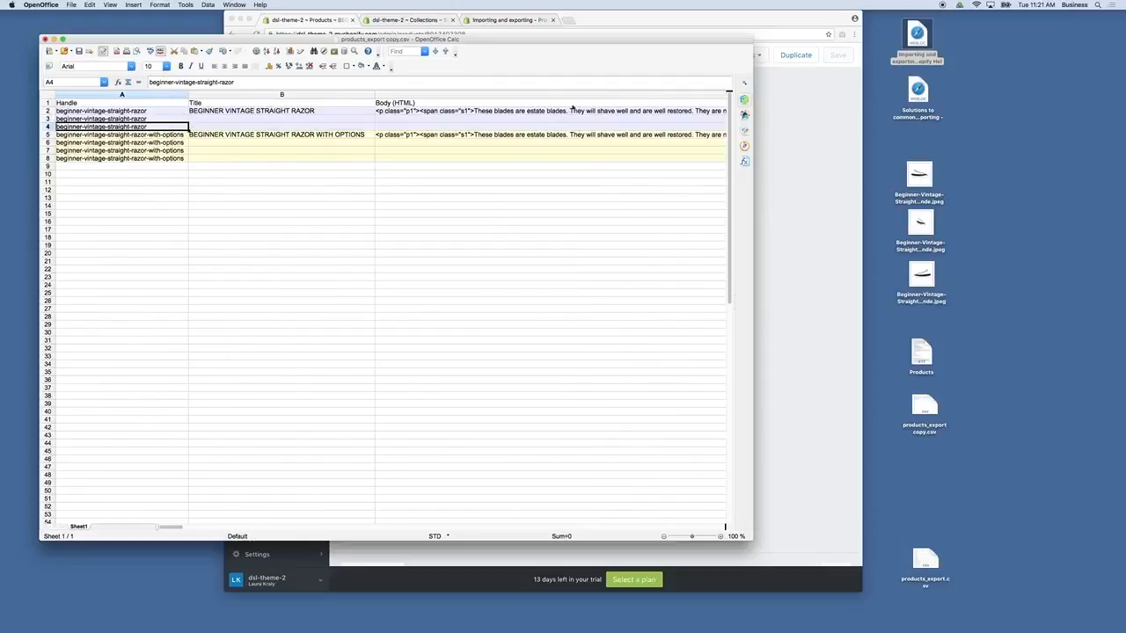
scroll(563, 156, right, 10)
scroll(584, 112, right, 6)
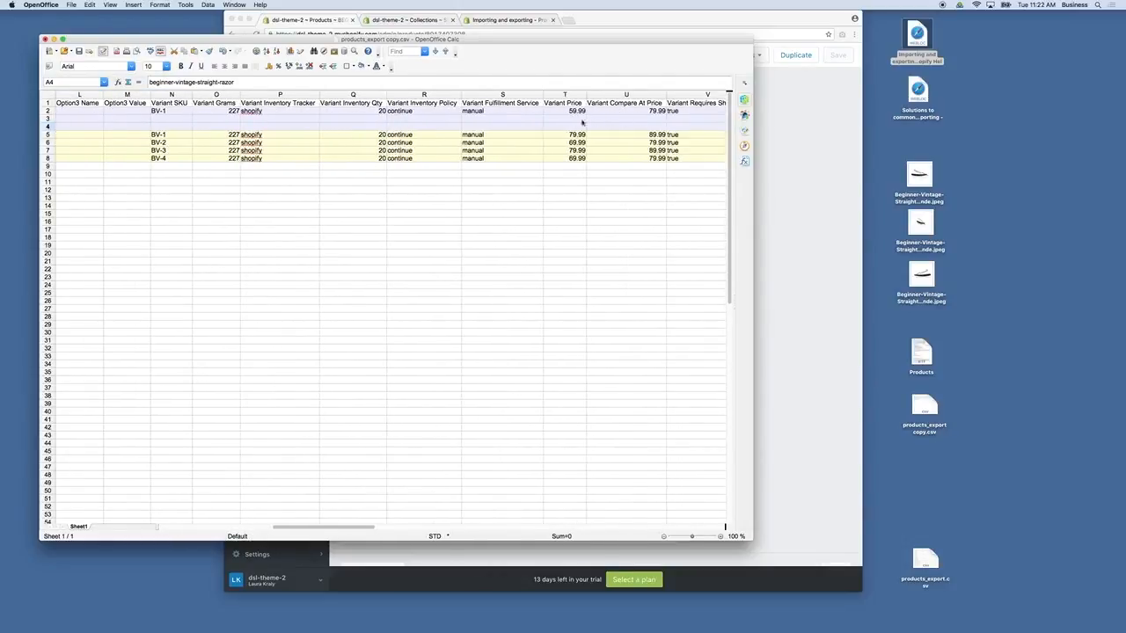
scroll(243, 114, left, 3)
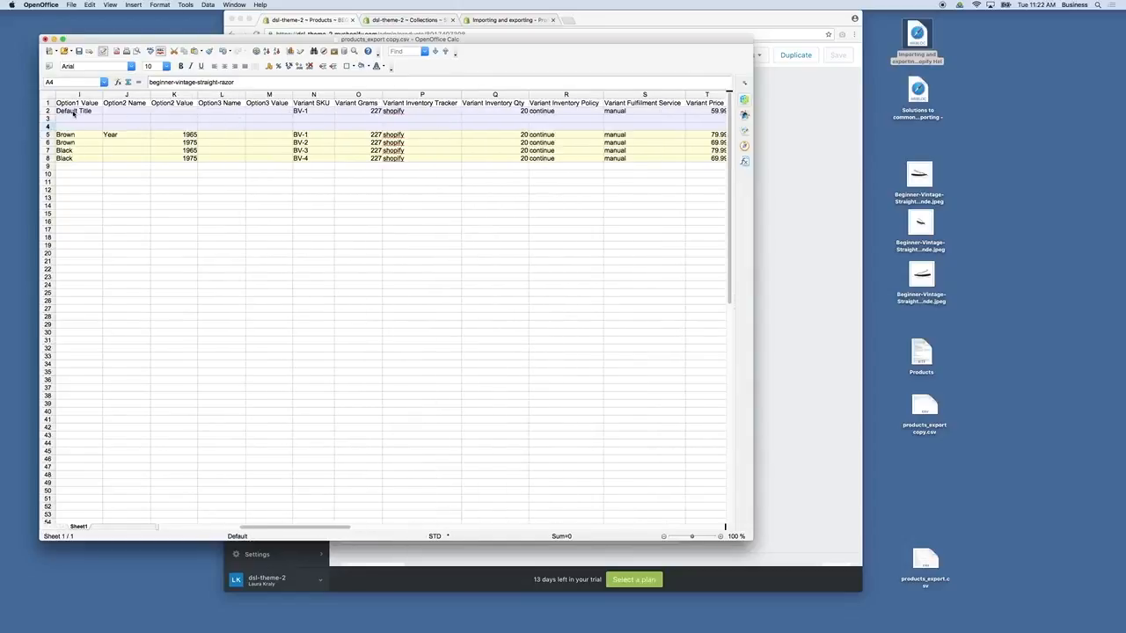
scroll(135, 196, left, 8)
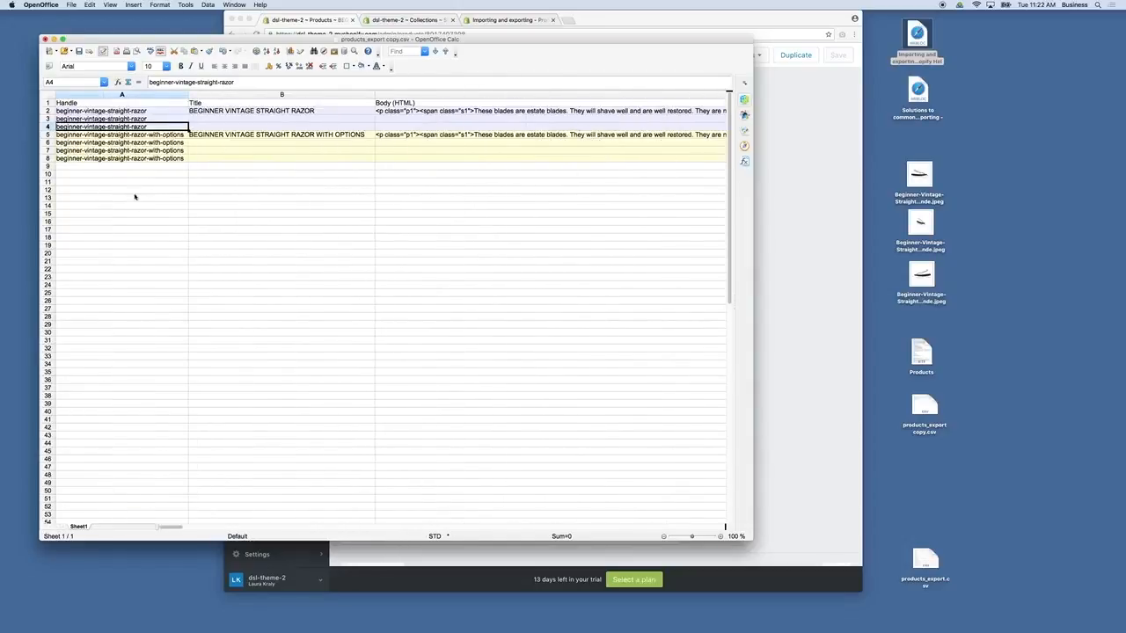
Check the handles in rows 3 to 5, plus the row 5 Title and Body (HTML) cells.
click(132, 118)
click(143, 127)
click(177, 136)
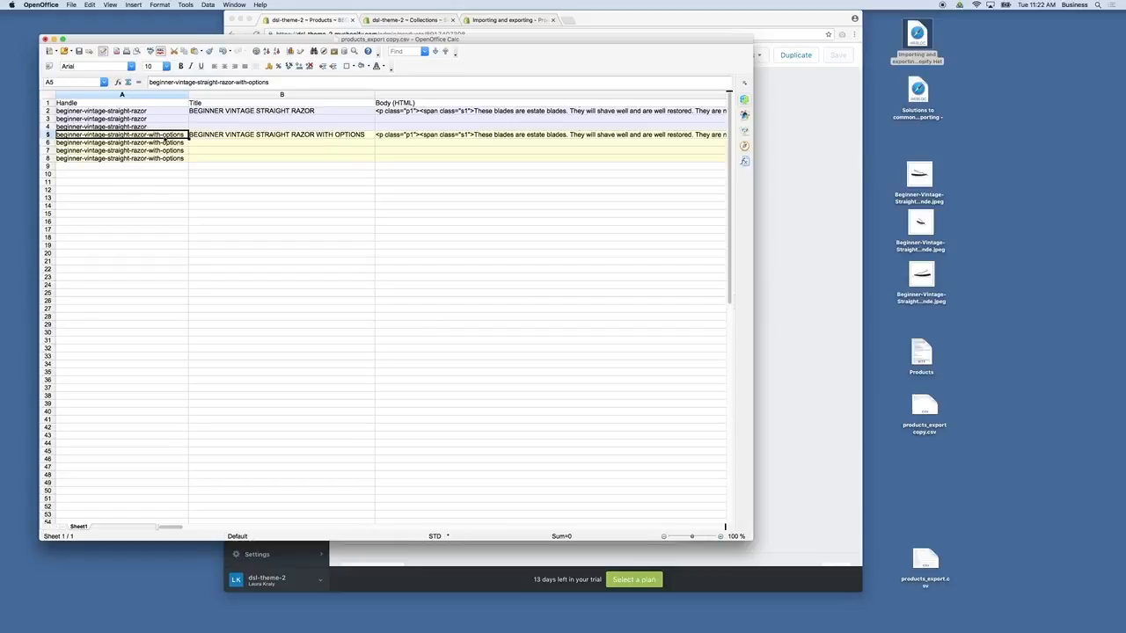
click(255, 136)
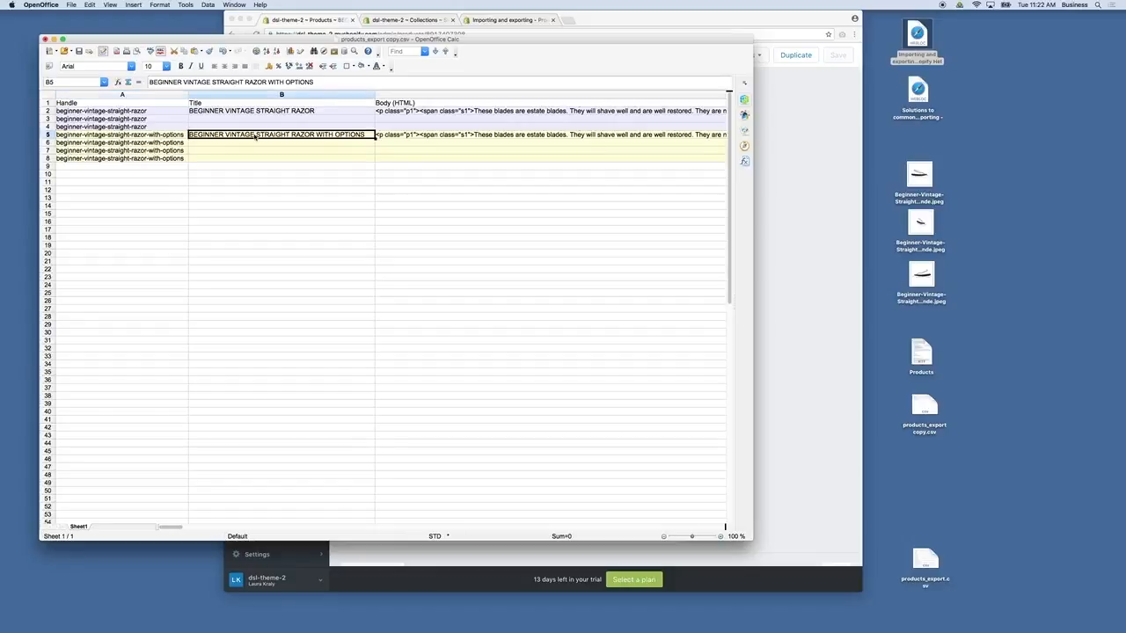
click(453, 137)
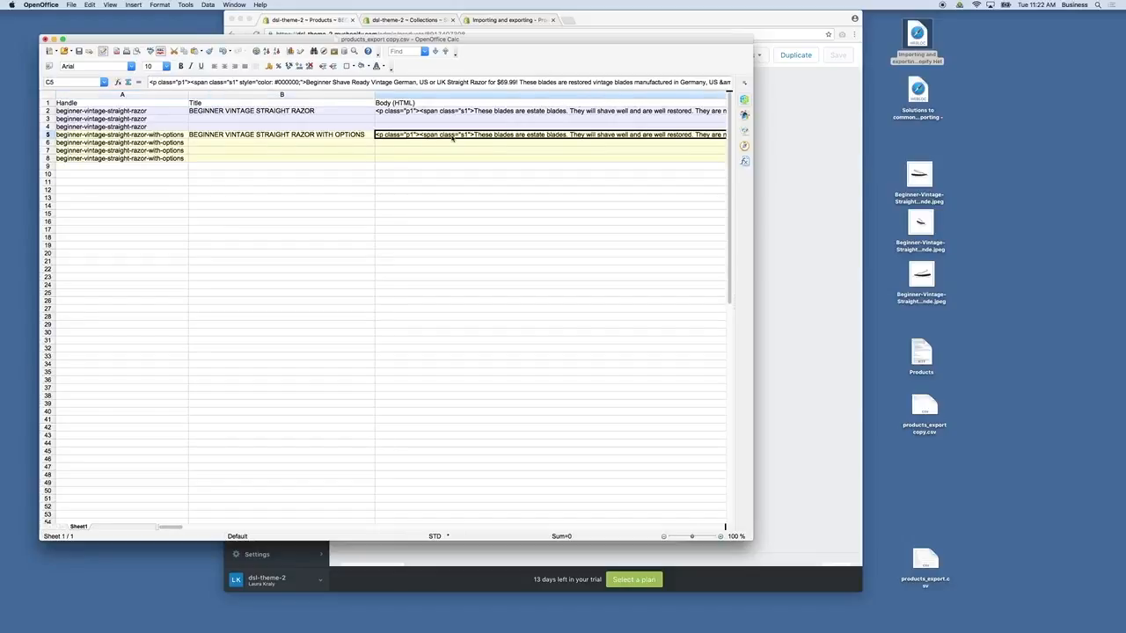
Examine the row 5 Vendor, Type, Tags, and Option1 Name cells of the product with options.
scroll(453, 138, right, 4)
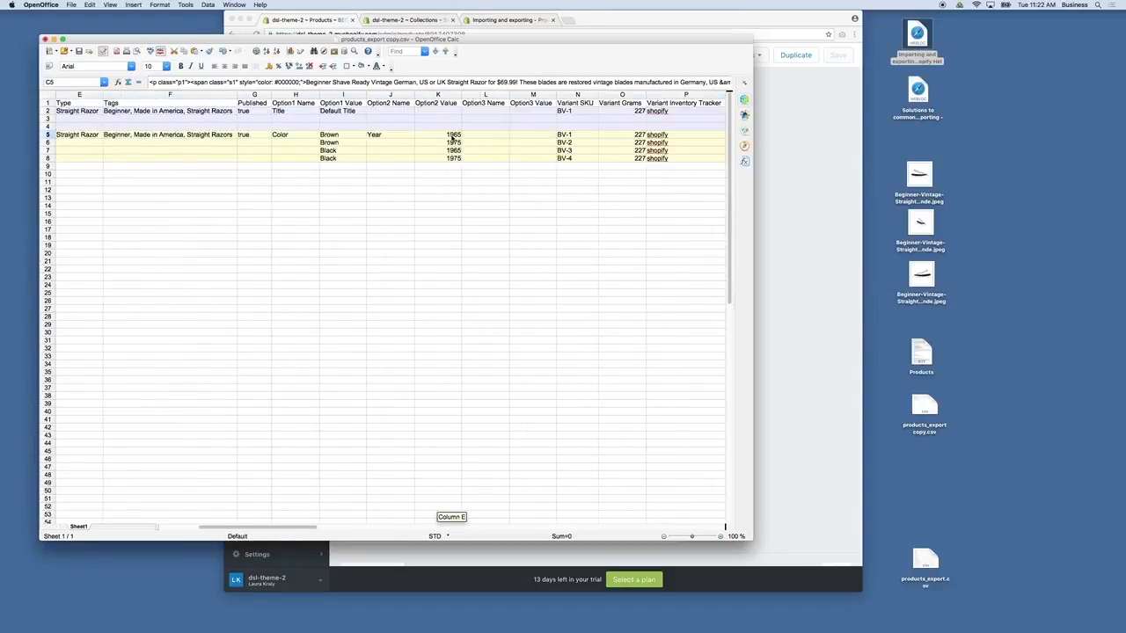
scroll(453, 137, left, 1)
click(92, 136)
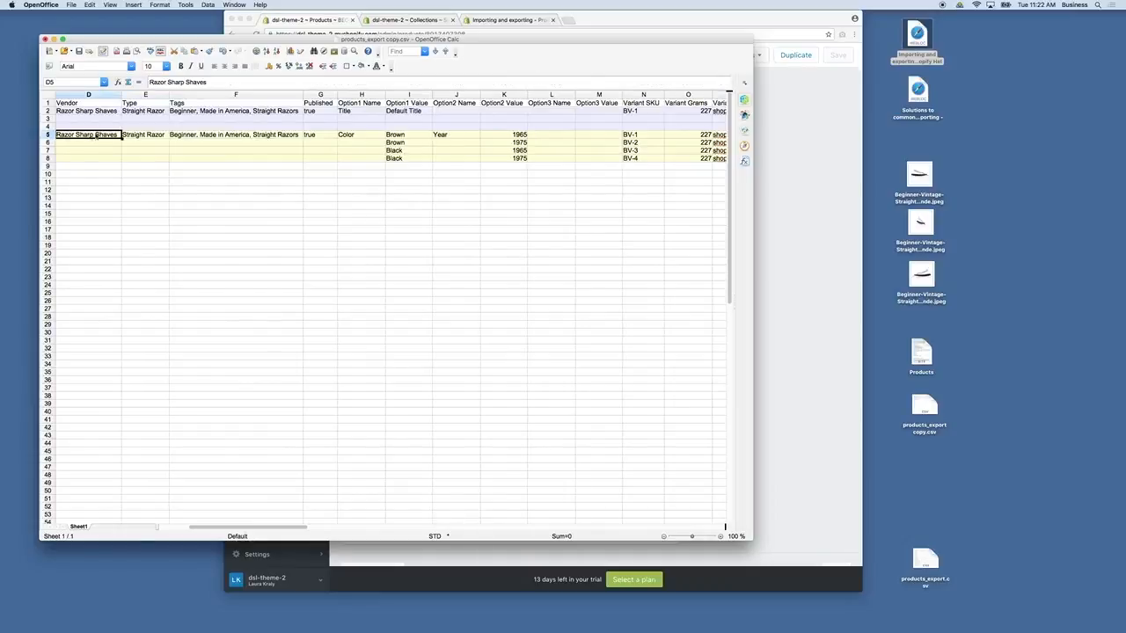
click(141, 136)
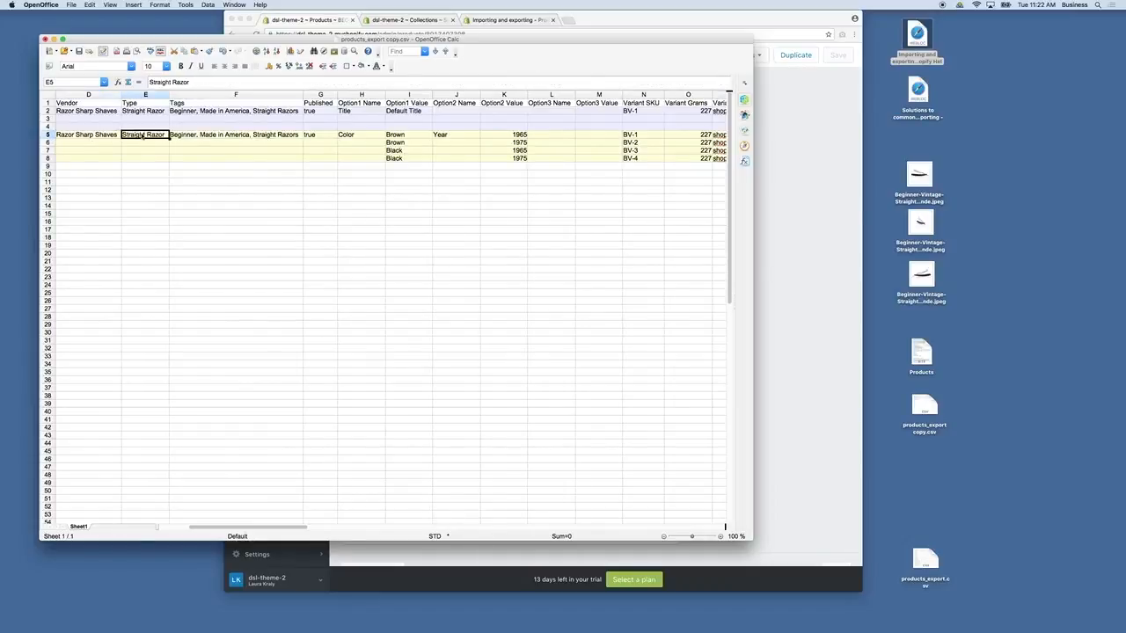
click(220, 136)
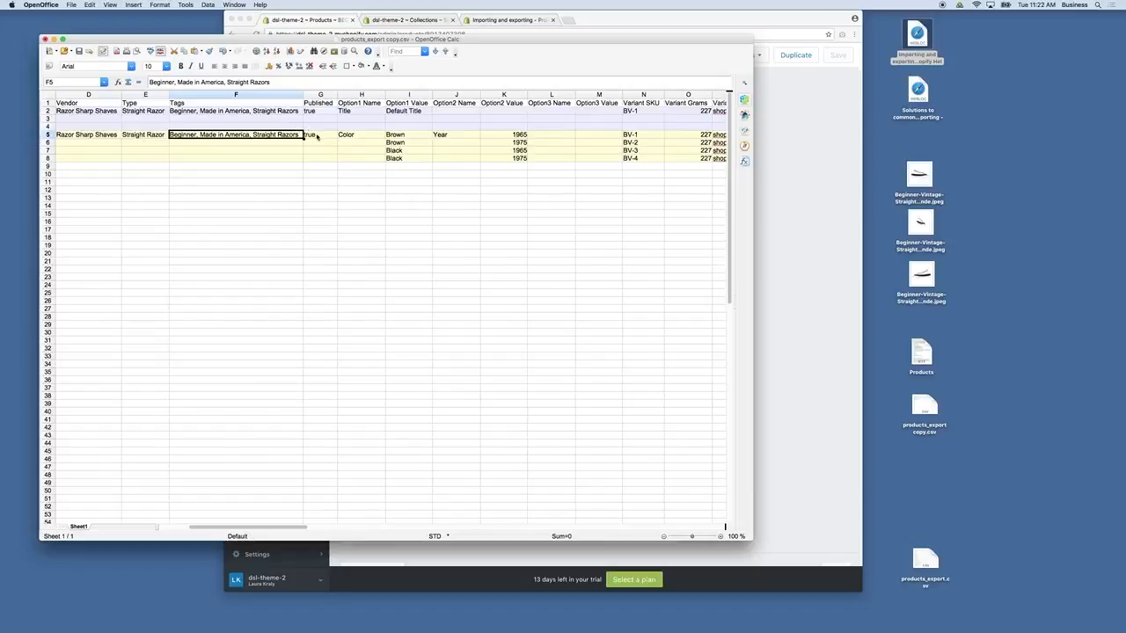
click(350, 137)
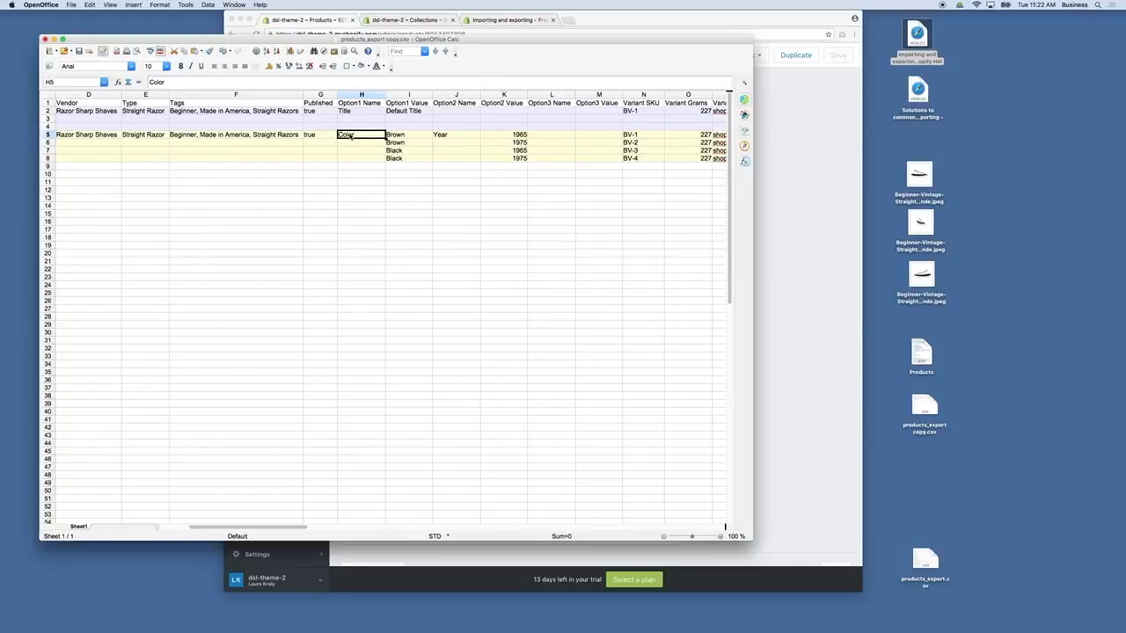
Compare the Option1 Name and Option1 Value cells in row 2 with the Option1 Name cell in row 5.
click(350, 113)
click(413, 113)
click(361, 117)
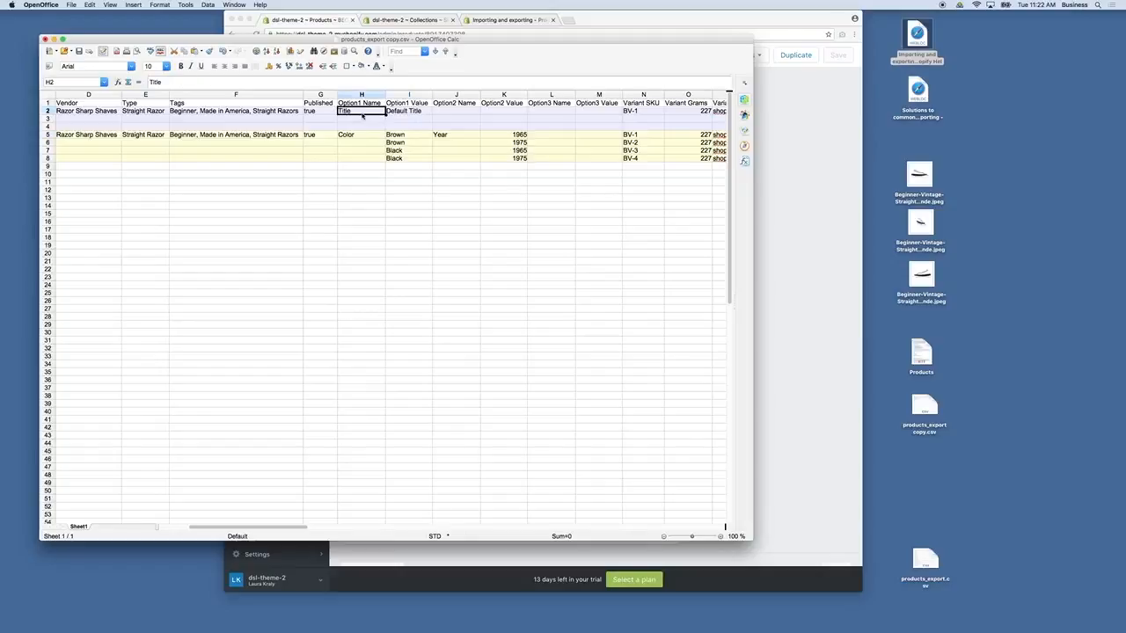
click(407, 114)
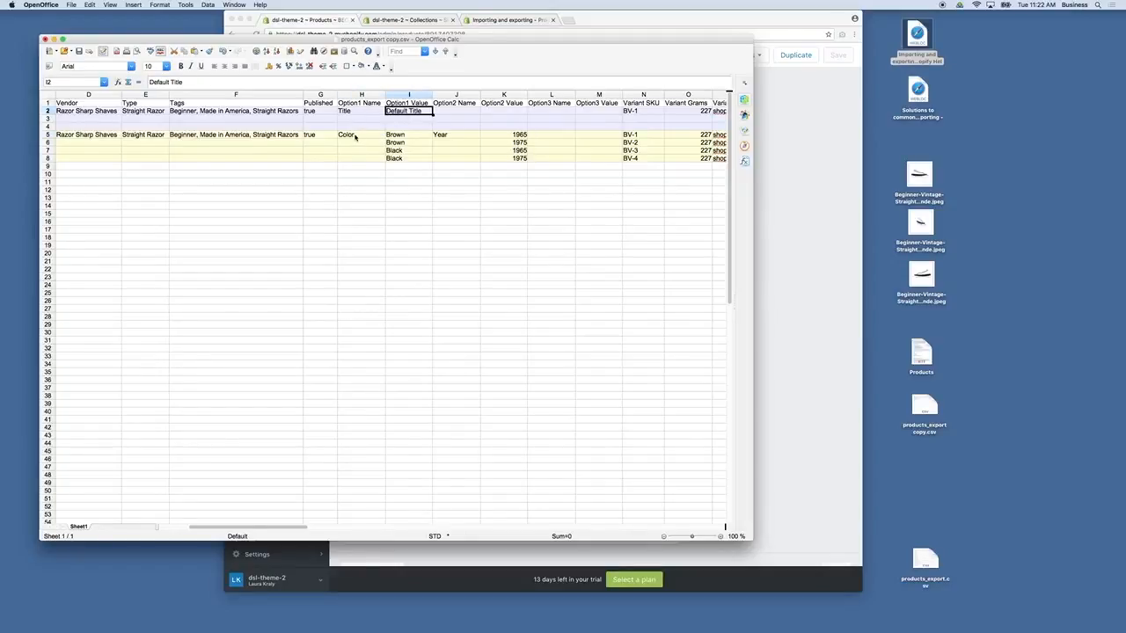
click(349, 137)
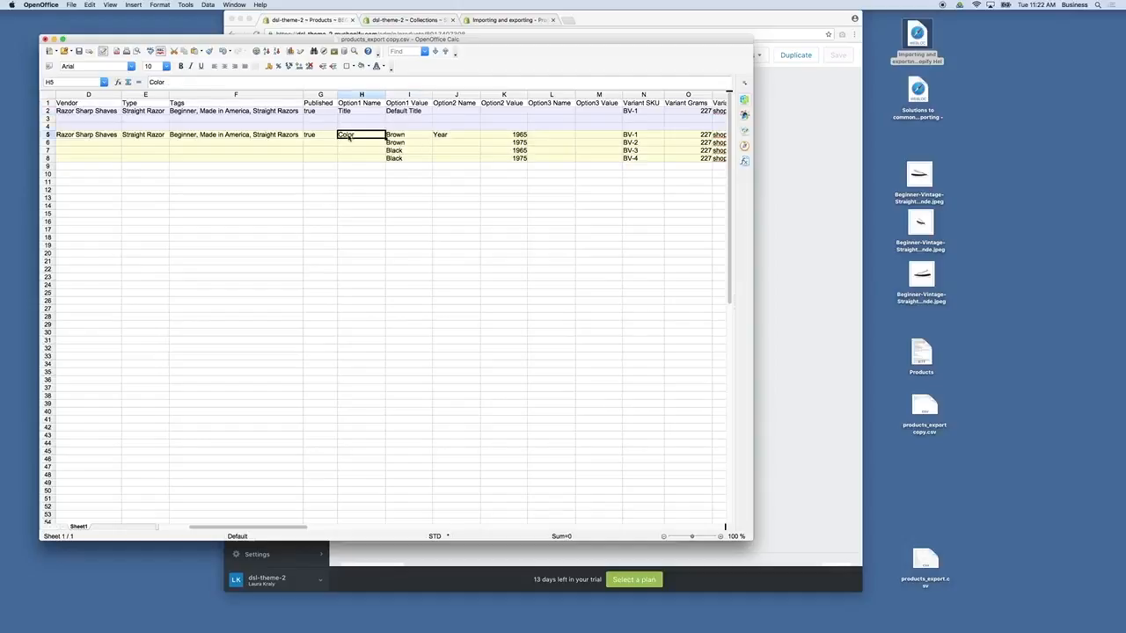
Review the variants of BEGINNER VINTAGE STRAIGHT RAZOR WITH OPTIONS in the Shopify admin, and return to the CSV's row 5 Option1 Name cell.
click(812, 233)
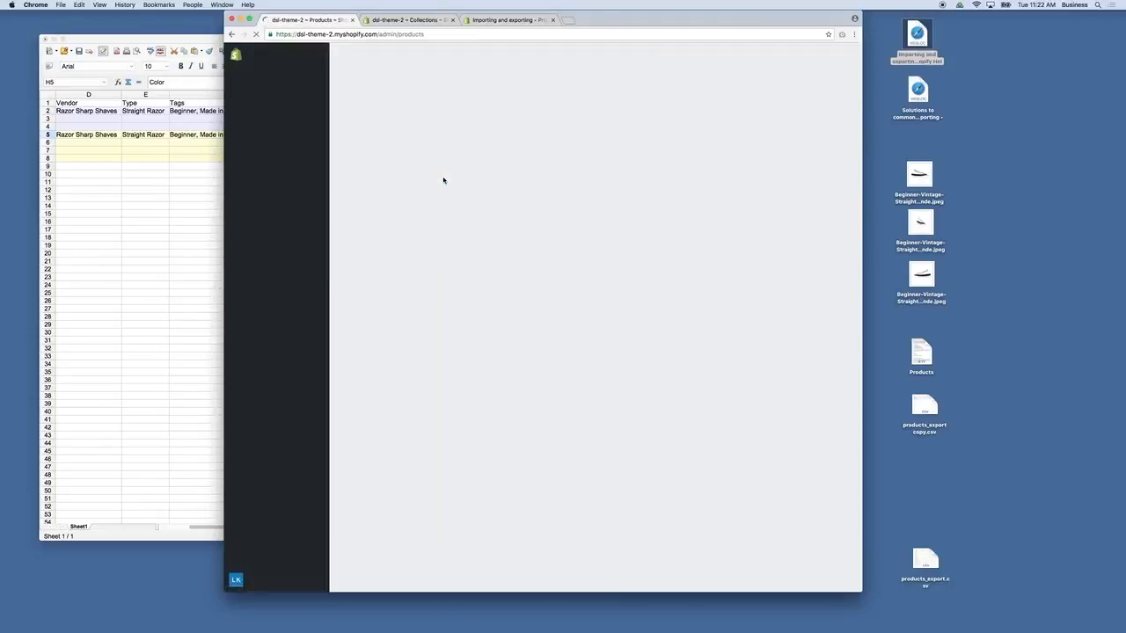
click(463, 198)
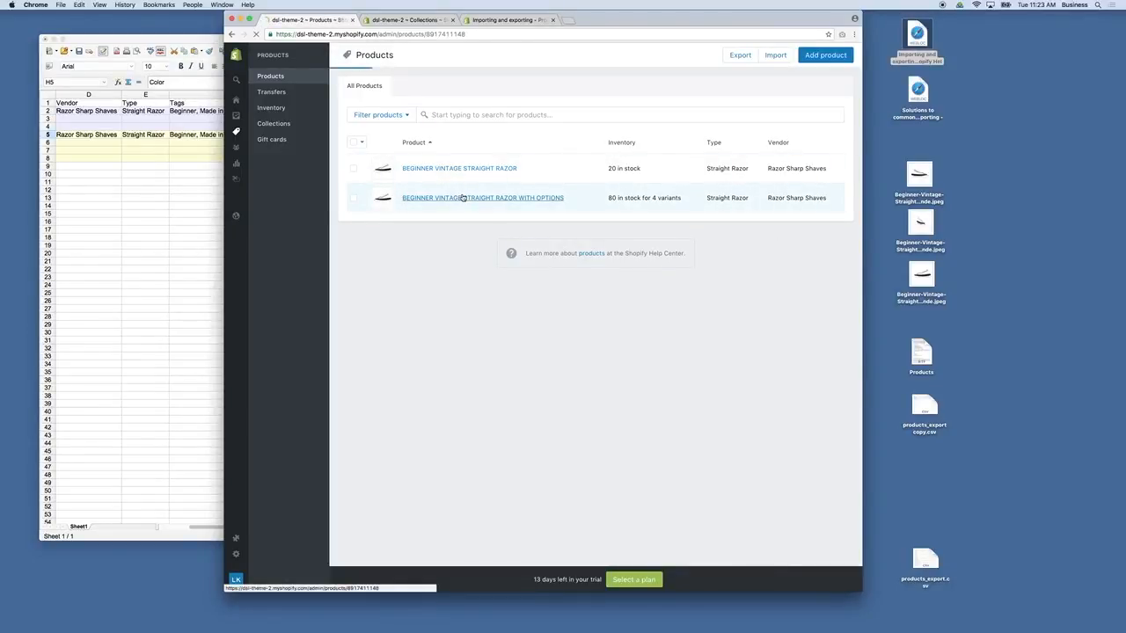
scroll(417, 370, down, 5)
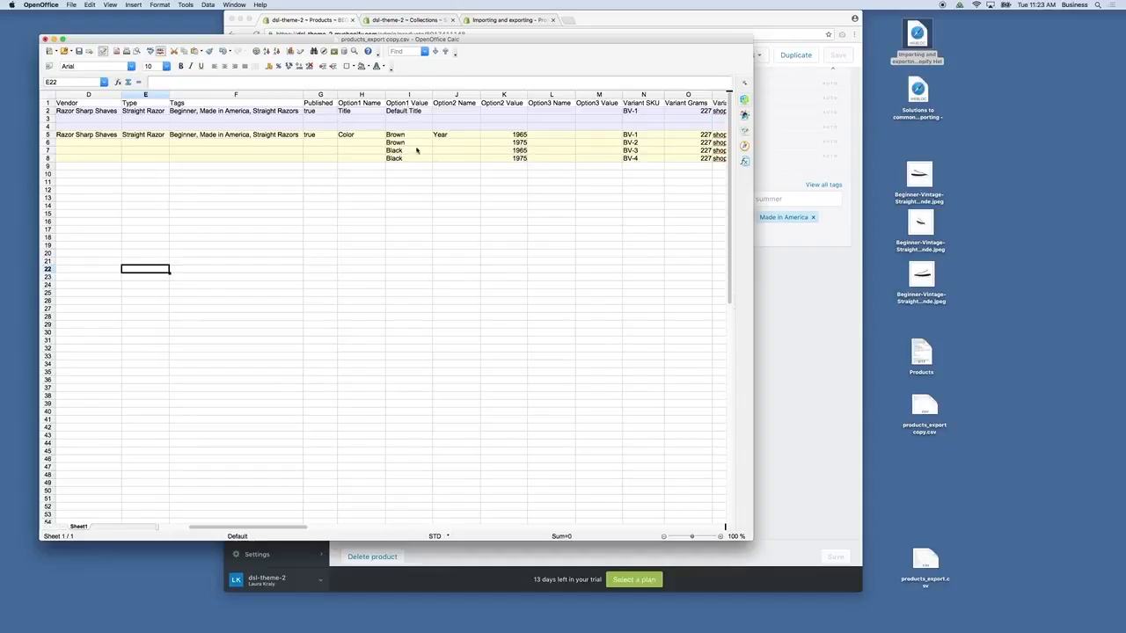
click(364, 138)
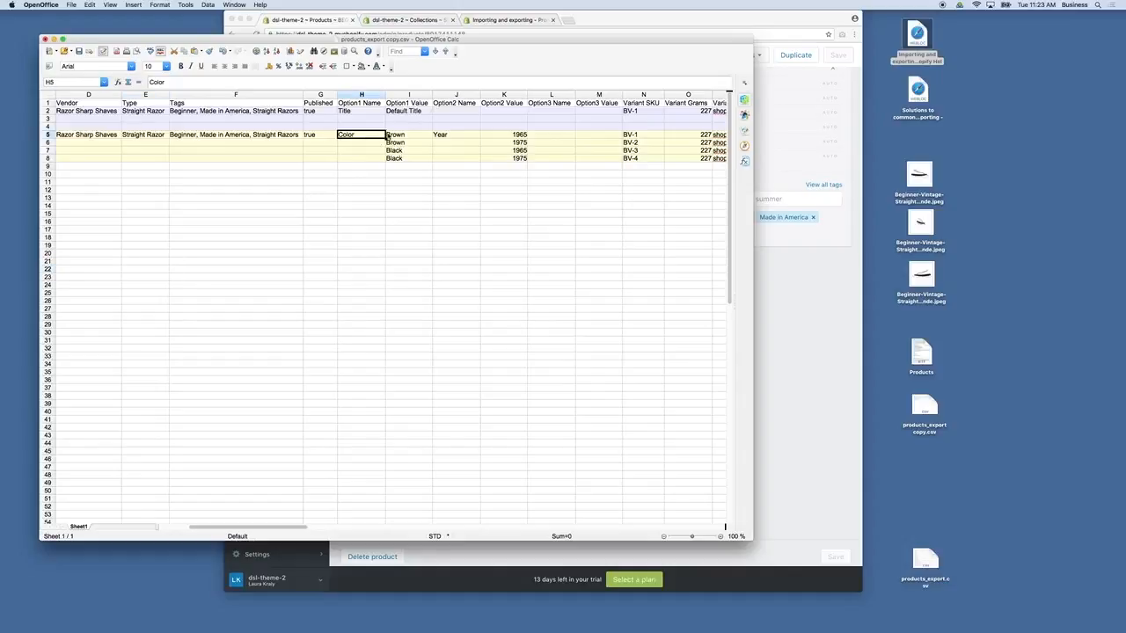
click(403, 152)
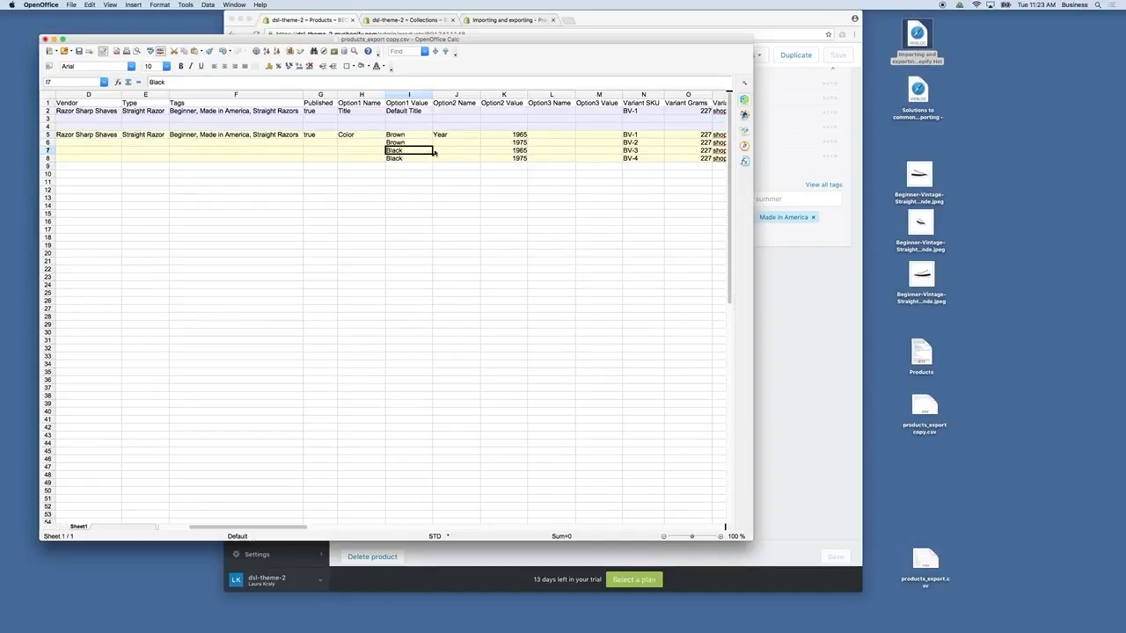
shift+click(516, 158)
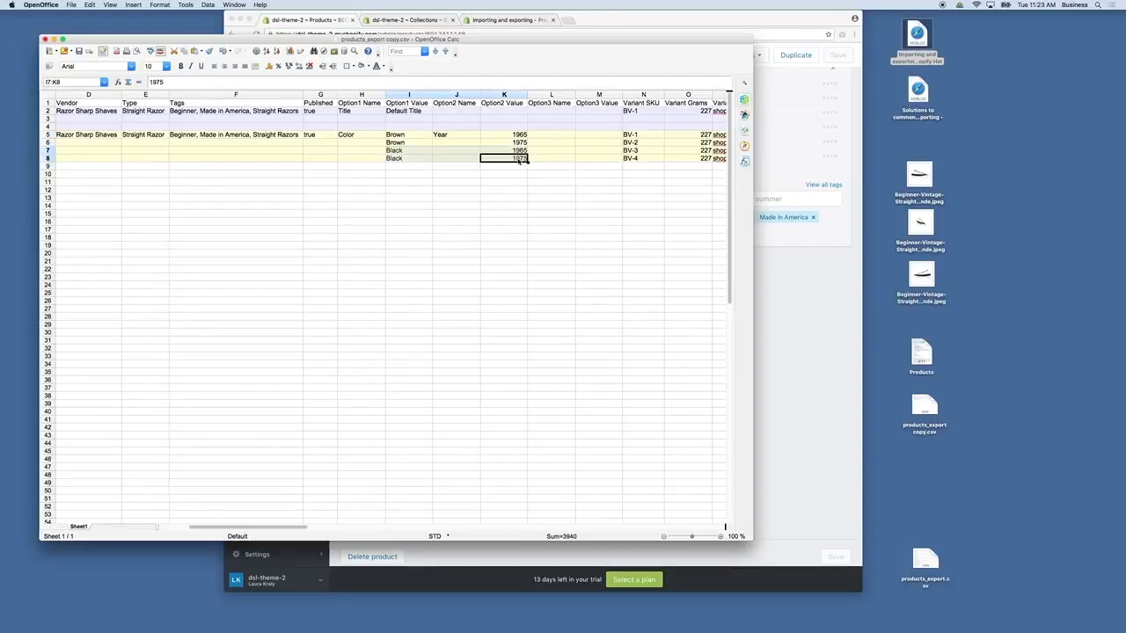
key(super+c)
click(420, 163)
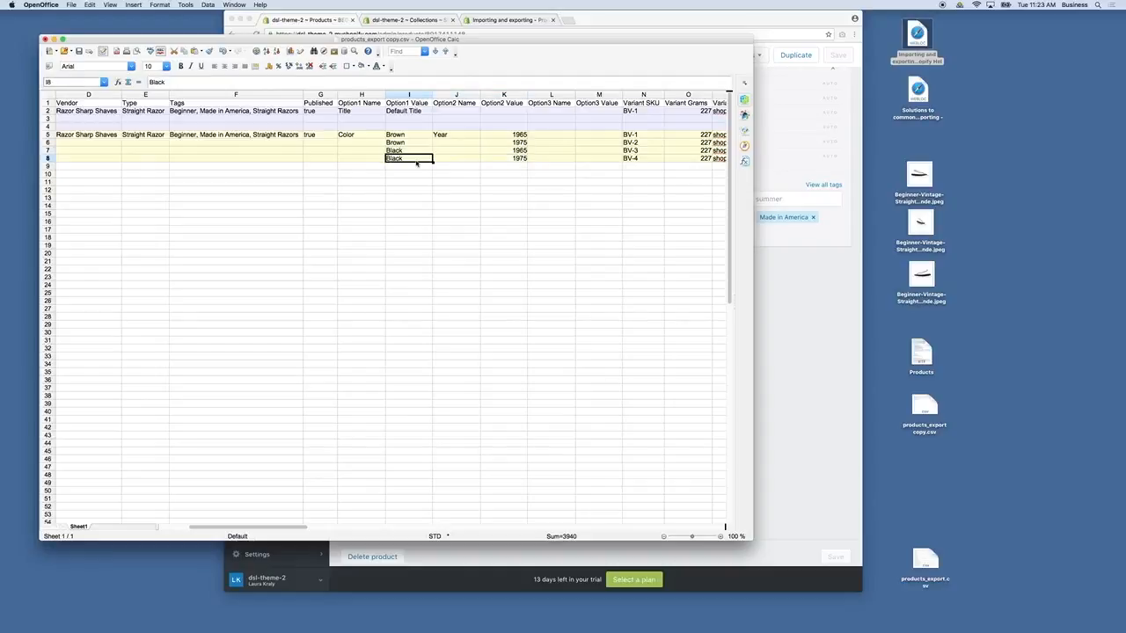
key(super+v)
click(401, 309)
Set Option1 Value to Brown in row 7 and to Black in rows 9 to 11.
click(405, 151)
click(403, 161)
click(405, 152)
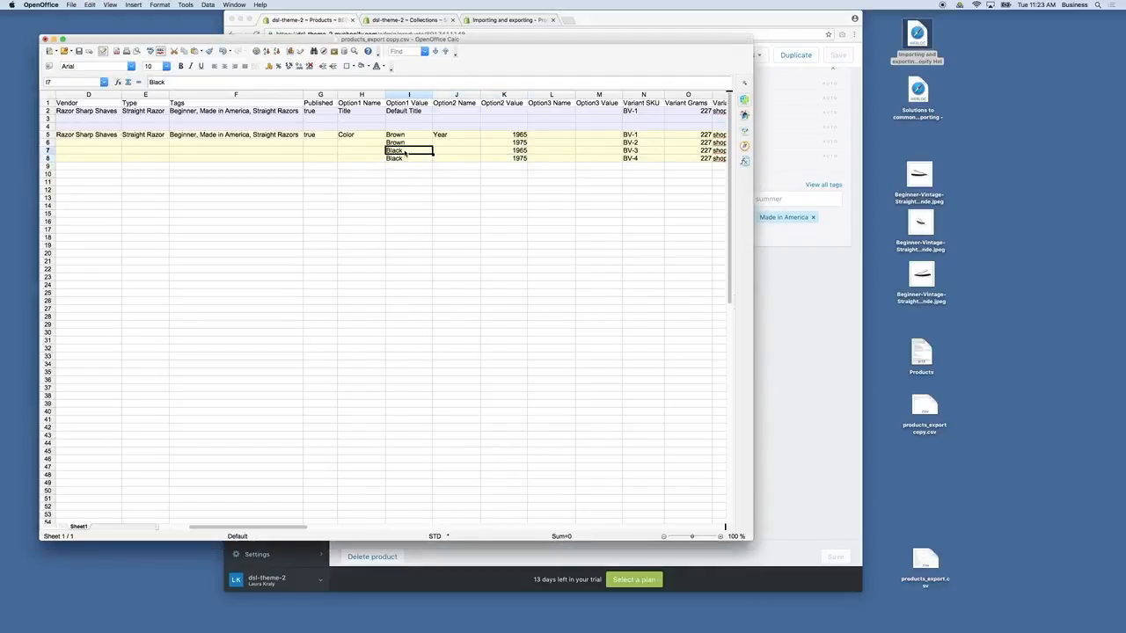
text(Brown)
click(401, 166)
text(Black)
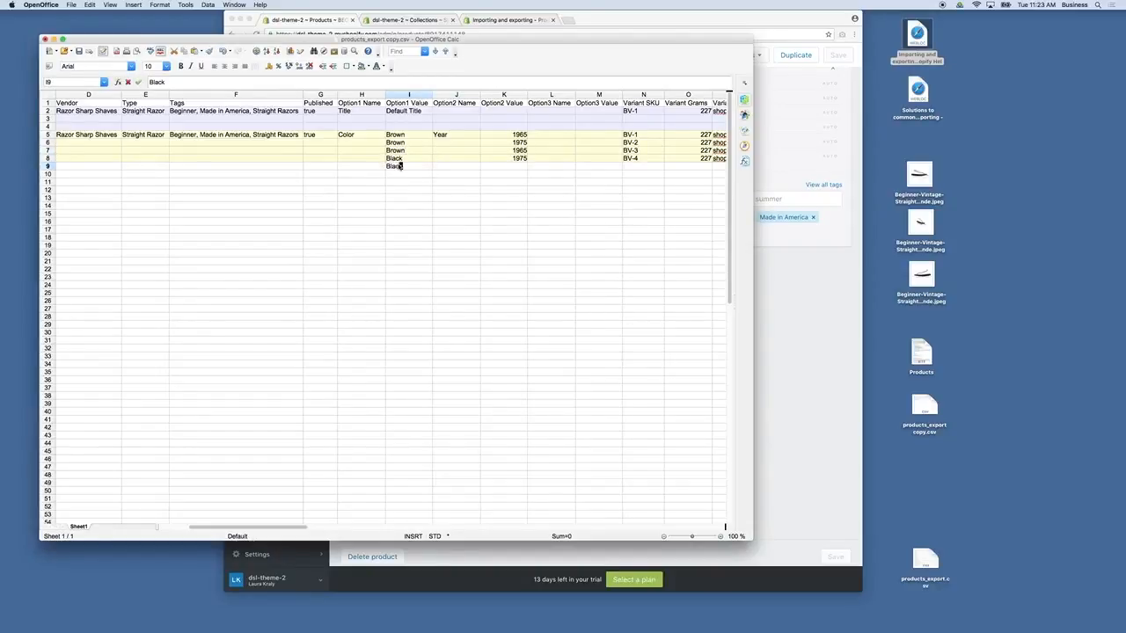
key(Return)
text(Black)
key(Return)
text(Black)
Change the Option2 Value in row 7 to 1985.
click(490, 205)
click(521, 151)
double_click(521, 150)
key(BackSpace)
text(8)
key(Return)
Copy the Option2 Value cells of rows 5 to 7 into rows 8 to 10, overwriting the existing data.
drag(520, 135, 522, 153)
key(super+c)
click(519, 158)
key(super+v)
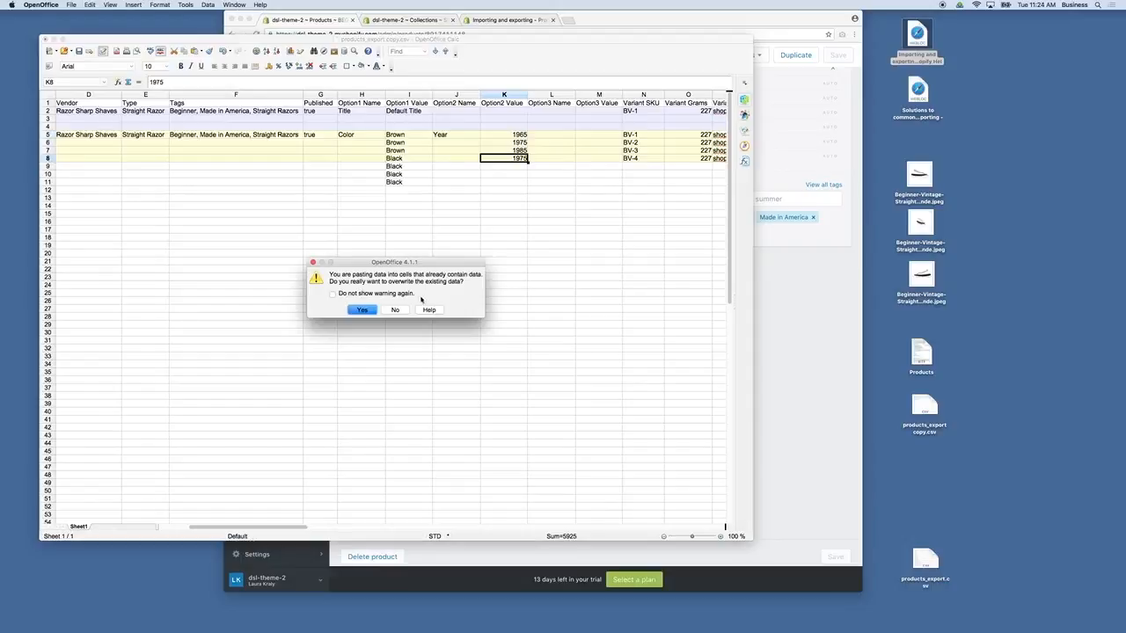
click(364, 311)
click(510, 201)
Enter the Variant SKUs BV-5 in row 9 and BV-6 in row 10.
click(647, 159)
click(647, 167)
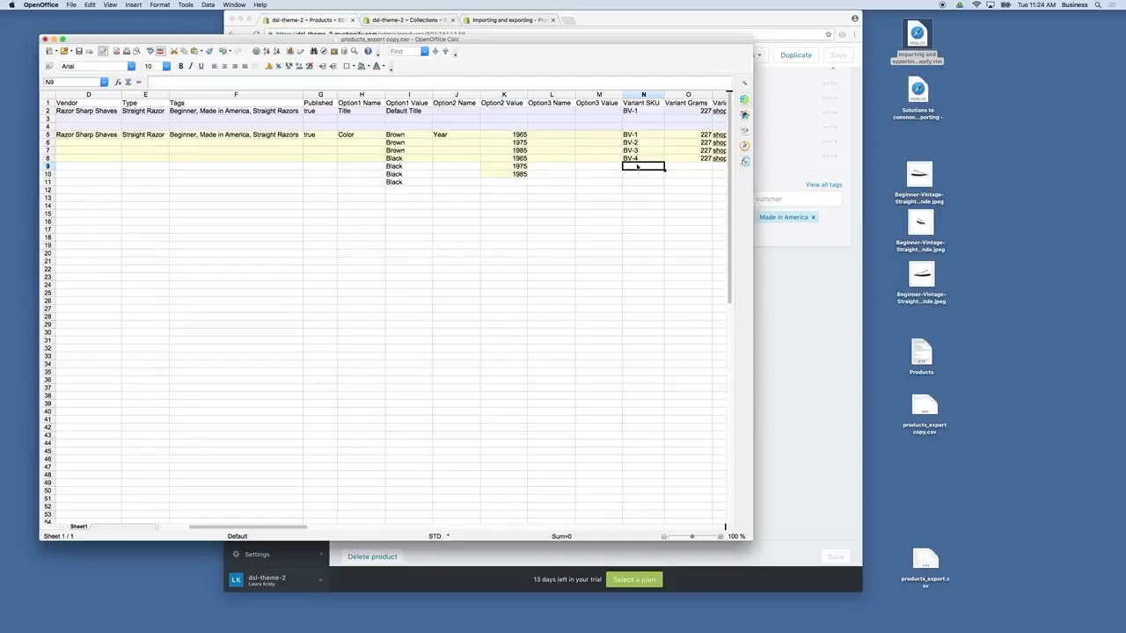
text(BvV)
text(-)
text(5)
click(636, 178)
text(BV-)
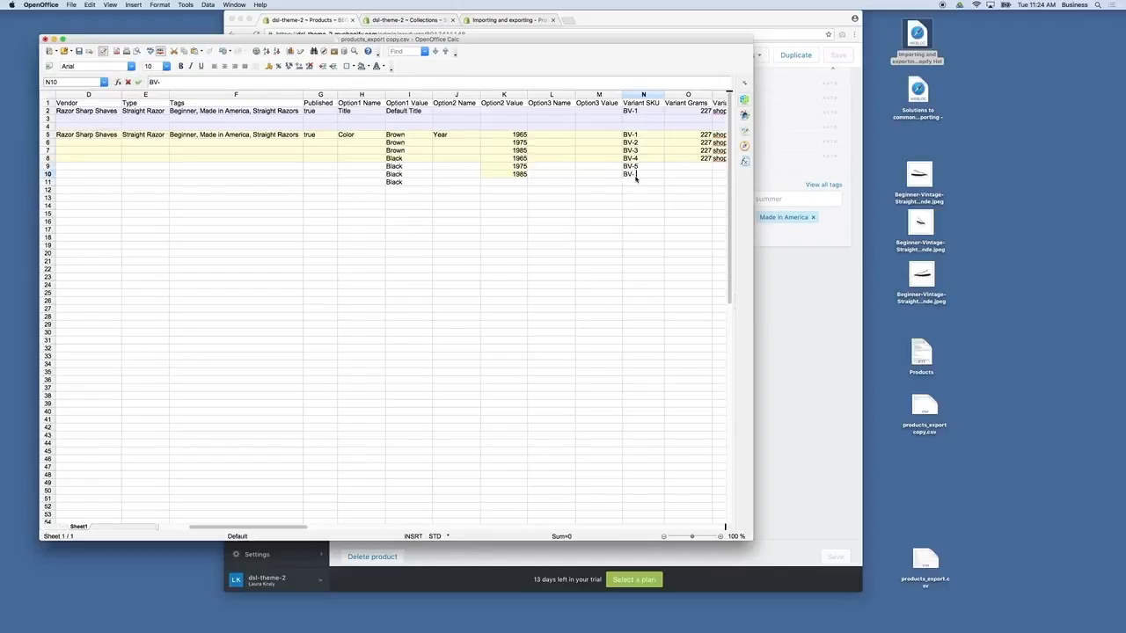
text(6)
key(Return)
Delete the surplus Black entry from Option1 Value in row 11.
click(708, 151)
key(ctrl+s)
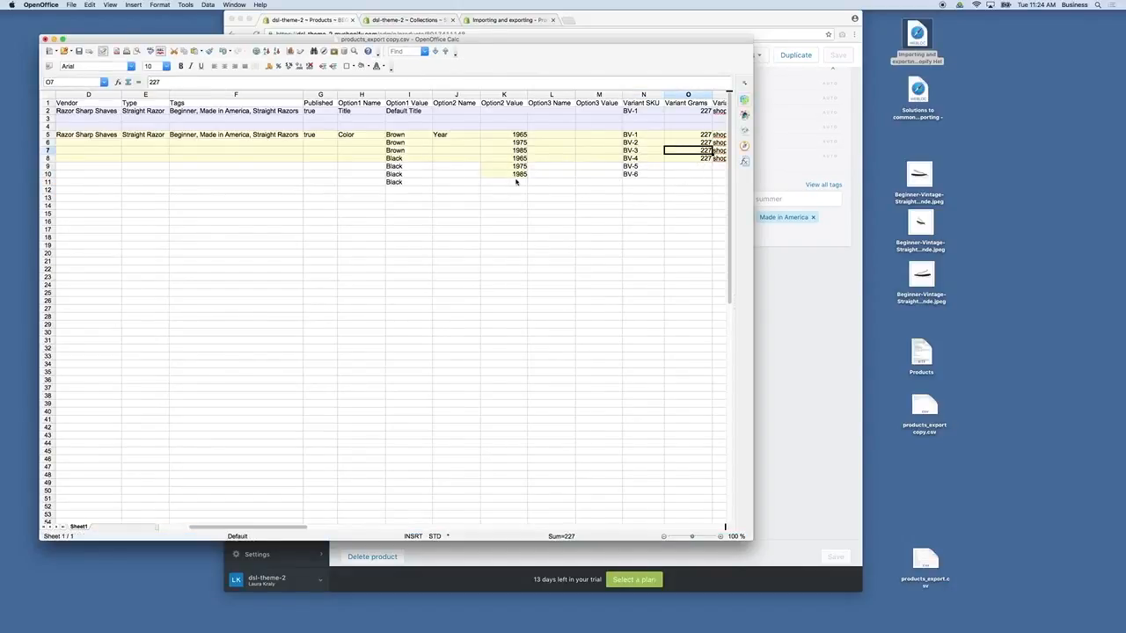
click(519, 175)
click(520, 158)
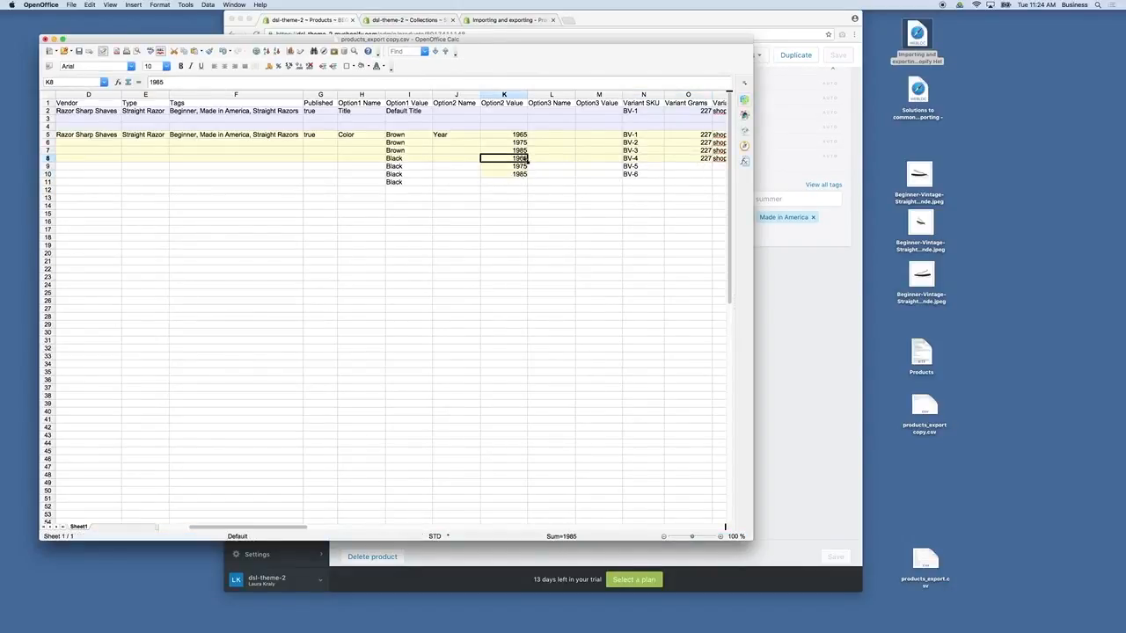
click(402, 182)
key(Delete)
click(568, 200)
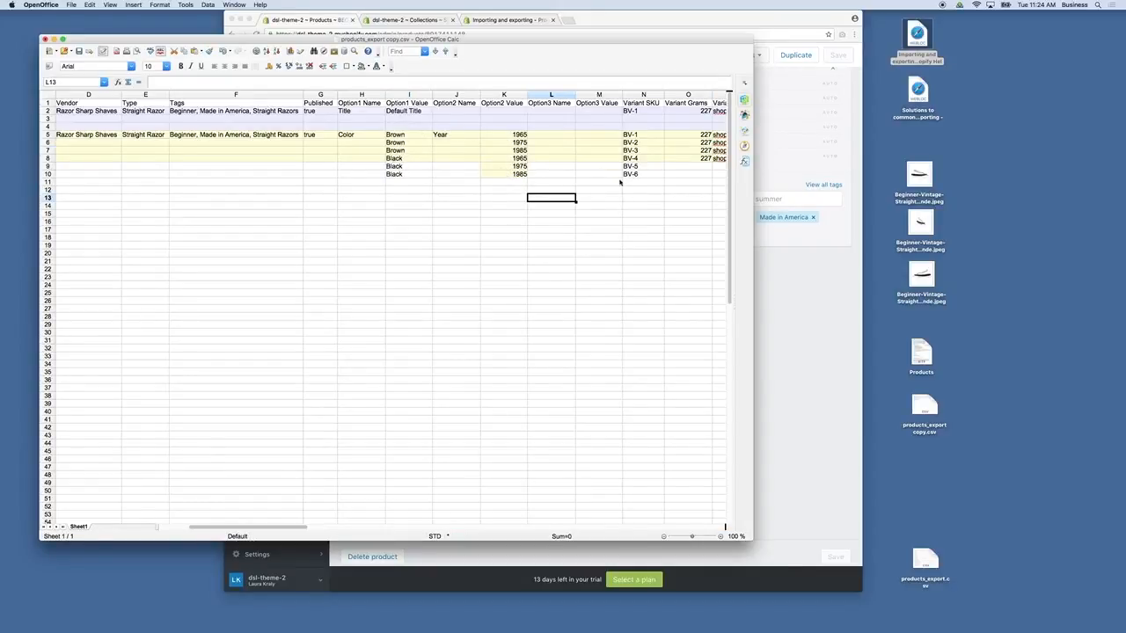
click(636, 184)
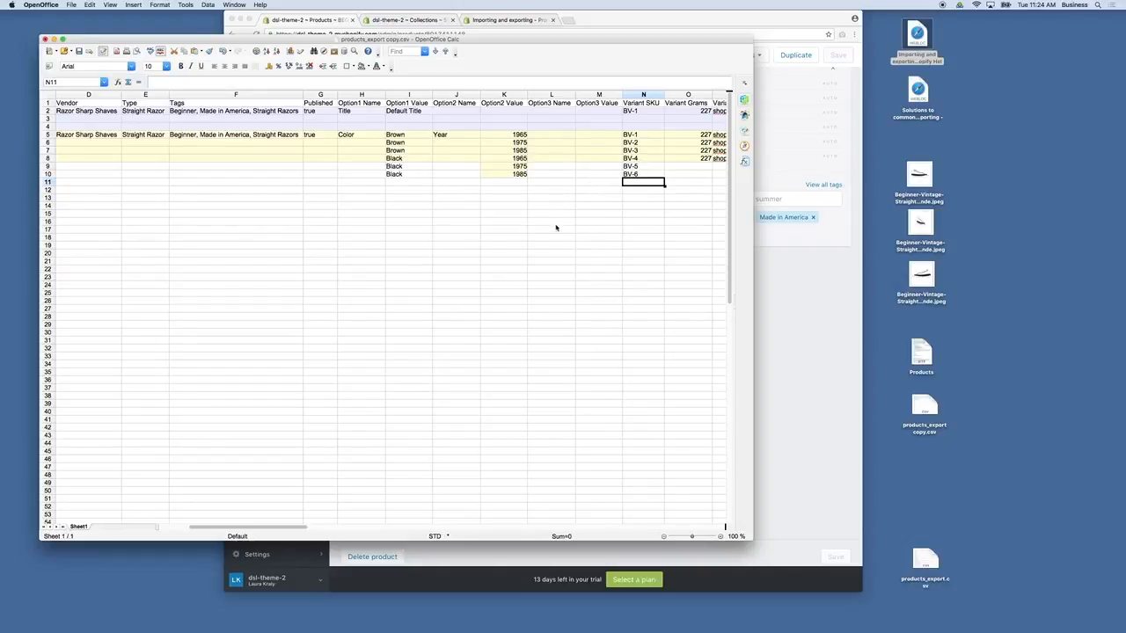
Fill the Handle cells in rows 9 and 10 with beginner-vintage-straight-razor-with-options.
click(393, 159)
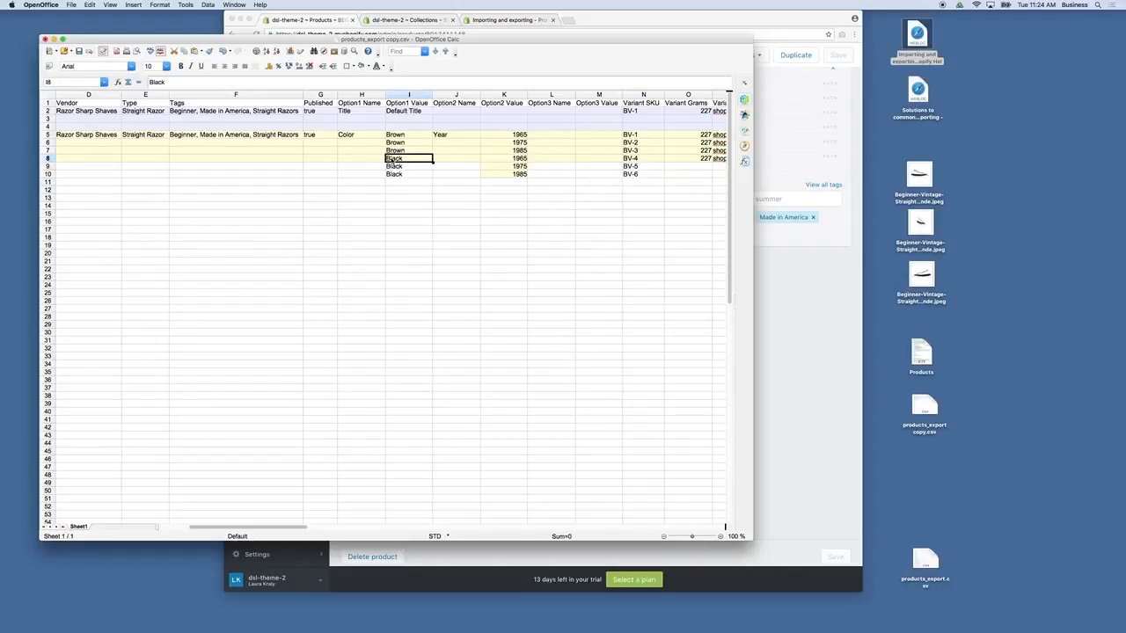
key(Left)
key(Left)
key(Left)
key(Left)
key(Left)
key(Left)
key(Left)
key(Left)
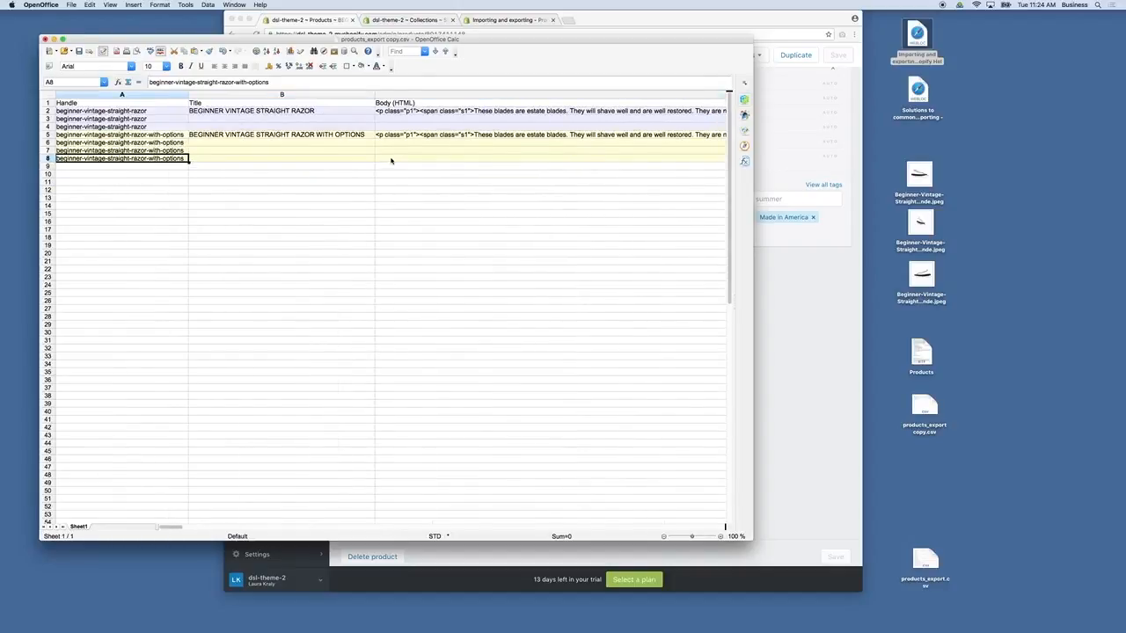
key(Down)
key(ctrl+v)
key(Down)
key(ctrl+v)
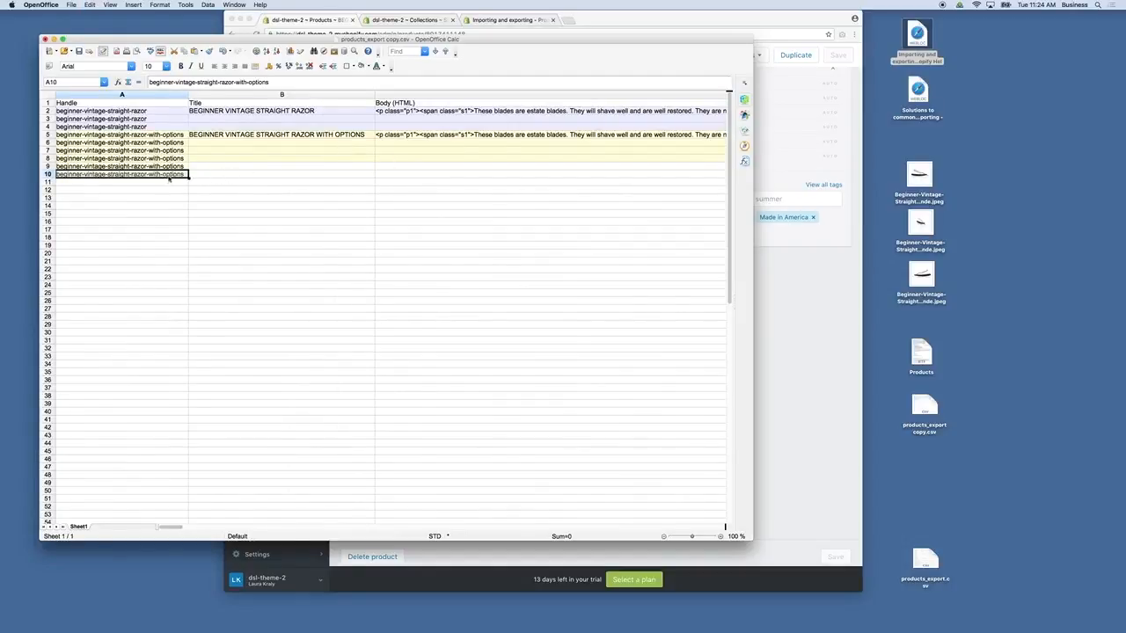
Copy the Variant Grams value 227 from row 8 into rows 9 and 10.
key(Right)
key(Right)
key(Right)
key(Right)
key(Right)
key(Right)
key(Right)
key(Right)
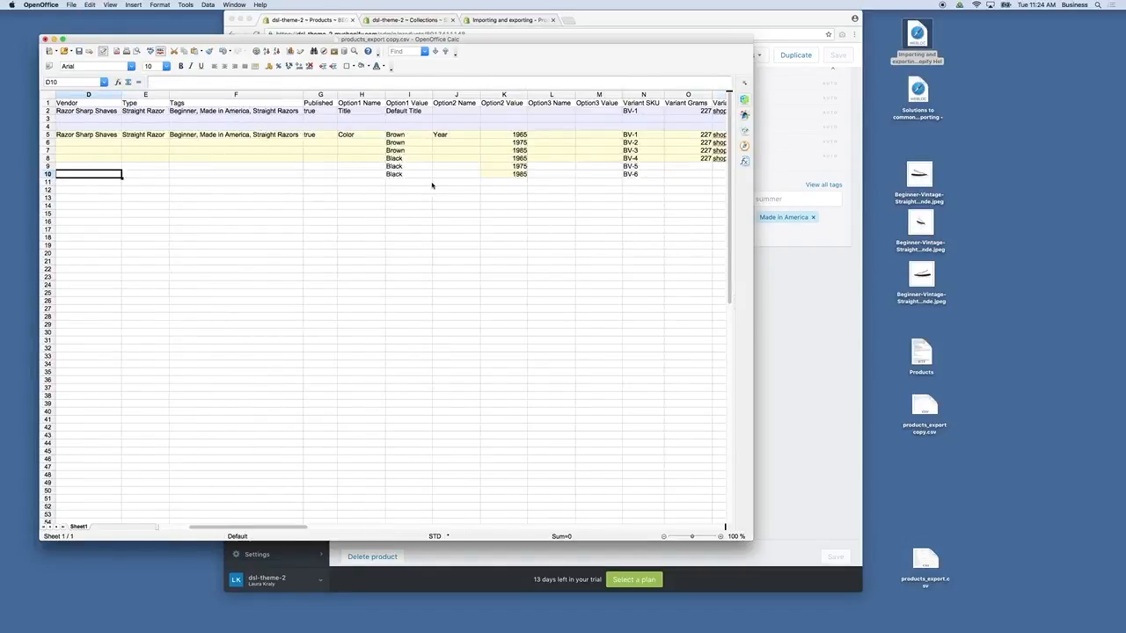
key(Right)
key(Right)
key(Right)
key(Right)
key(Right)
key(Right)
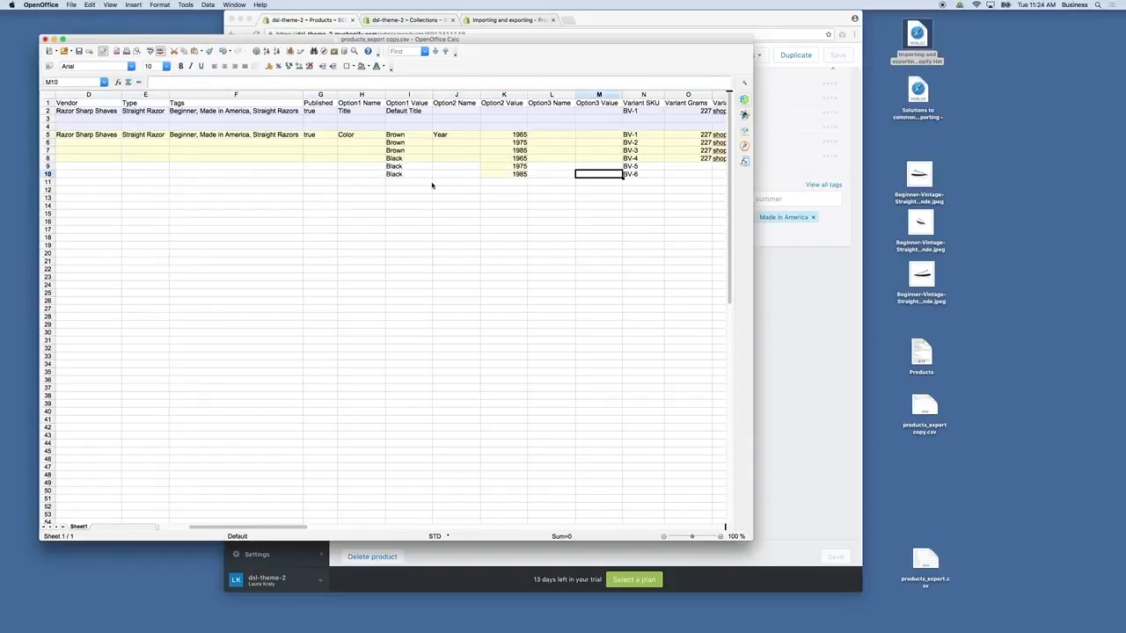
key(Right)
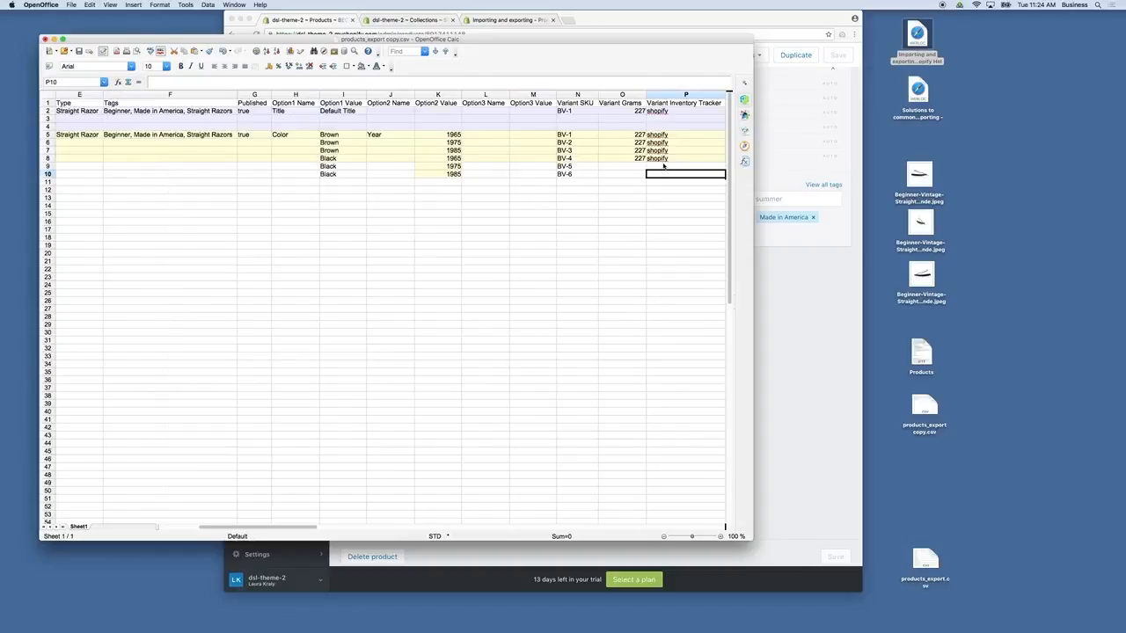
click(634, 159)
key(super+c)
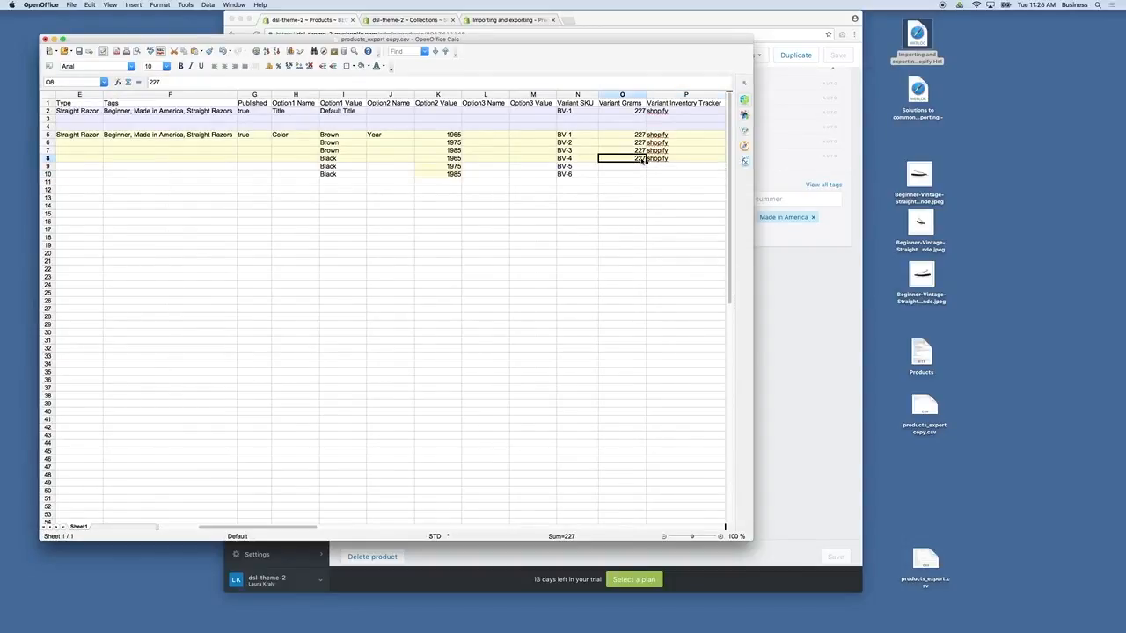
click(645, 166)
key(super+v)
key(Down)
key(super+v)
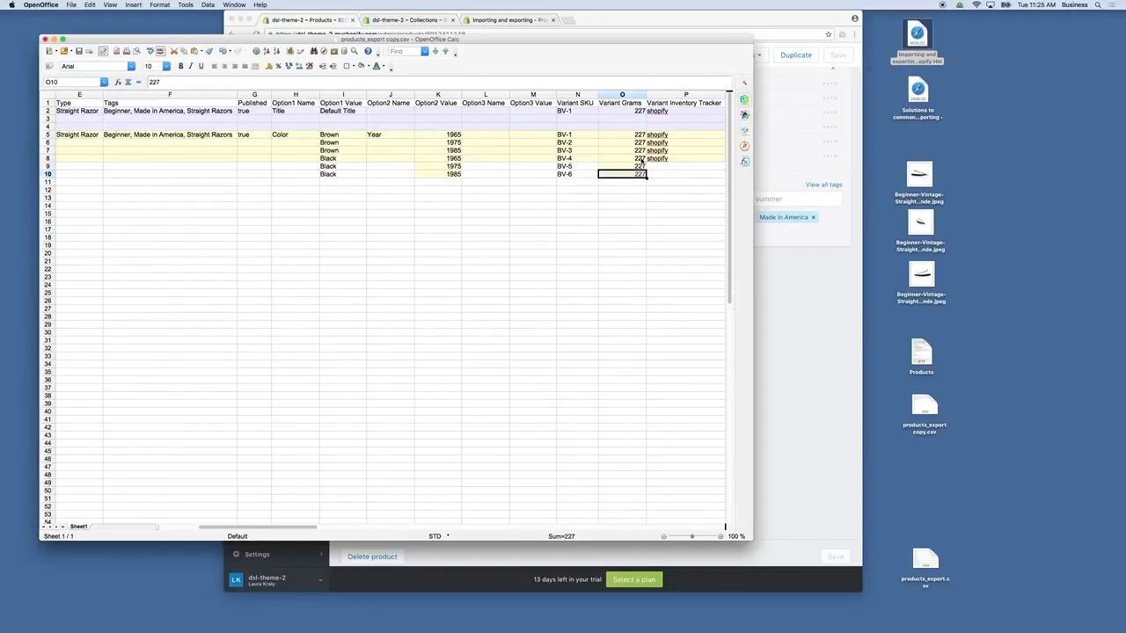
Copy the Variant Inventory Tracker value shopify from row 8 into rows 9 and 10.
click(658, 160)
key(super+c)
key(Down)
key(super+v)
key(Down)
key(super+v)
Fill rows 9 and 10 with a Variant Inventory Qty of 20 and a Variant Inventory Policy of continue.
scroll(662, 159, right, 5)
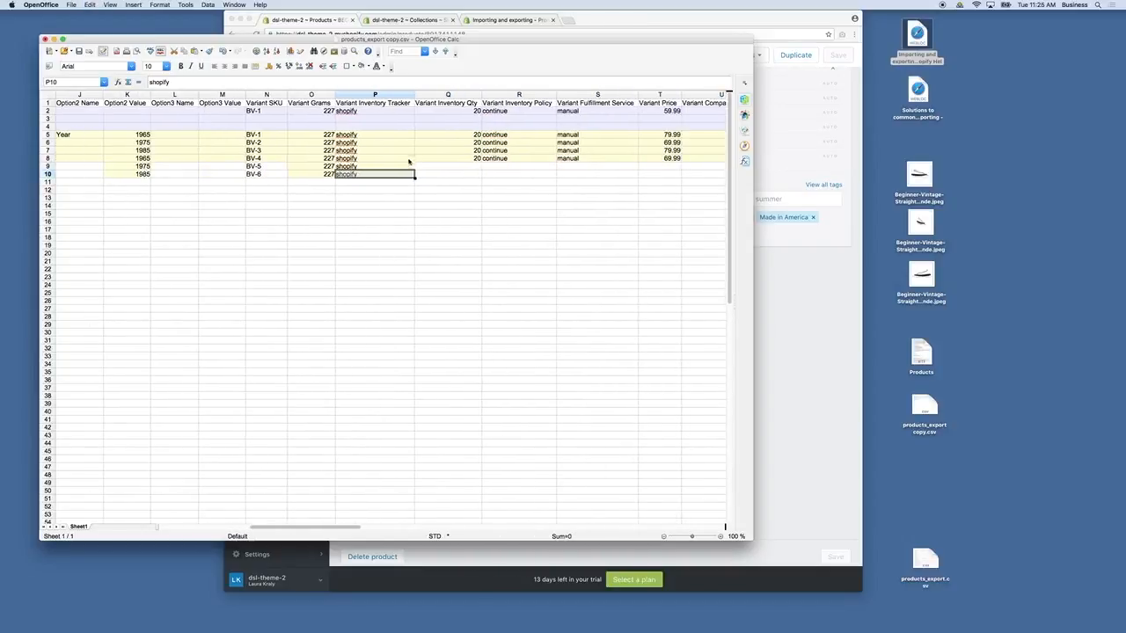
click(467, 160)
key(super+c)
key(Down)
key(super+v)
key(Down)
key(super+v)
key(Return)
text(continue)
key(Return)
text(continue)
Copy the Variant Fulfillment Service value manual from row 8 into rows 9 and 10.
click(572, 159)
key(super+c)
key(Down)
key(super+v)
key(Down)
key(super+v)
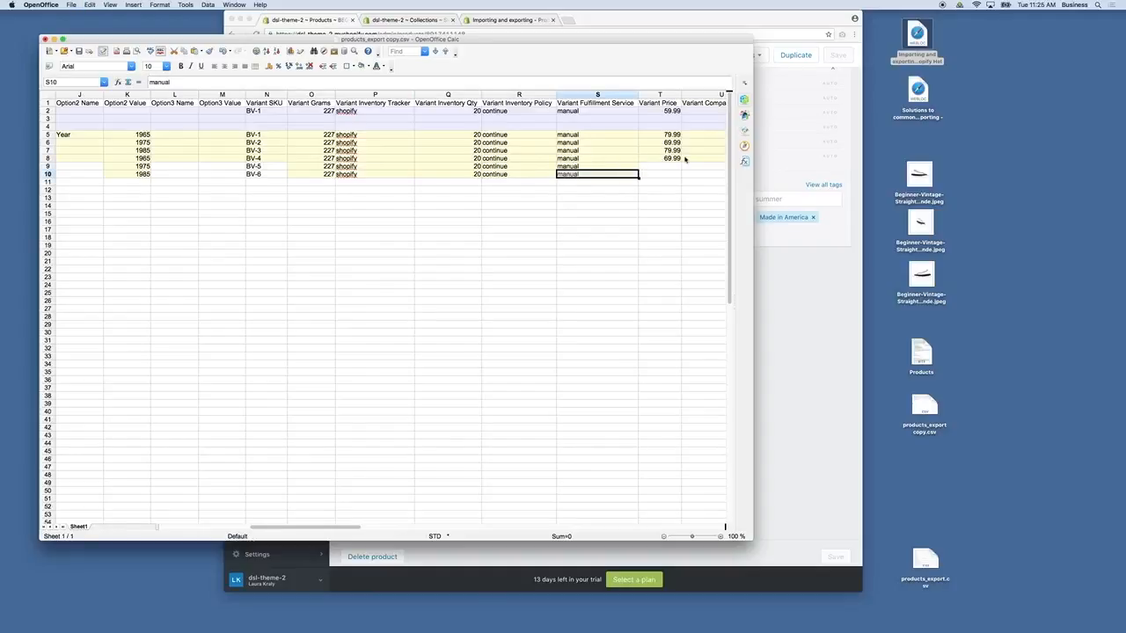
Copy the Variant Price values 79.99, 69.99 and 79.99 from rows 5 to 7 over rows 8 to 10.
click(675, 159)
click(674, 136)
drag(675, 139, 674, 151)
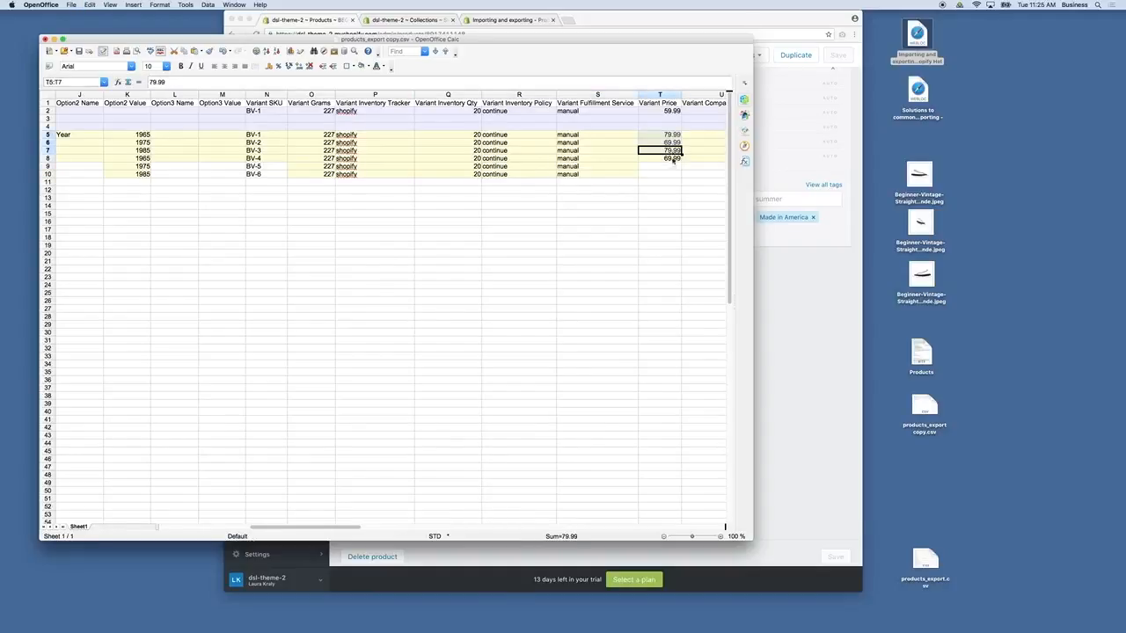
key(super+c)
click(672, 158)
key(super+v)
click(361, 310)
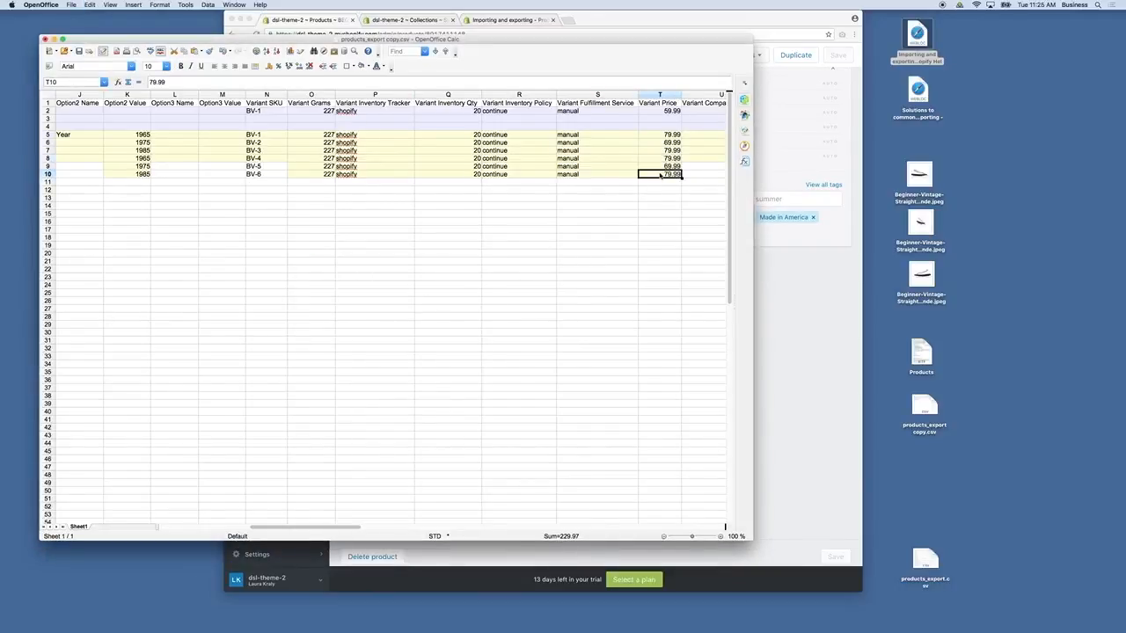
Copy the Variant Compare At Price values 89.99, 79.99 and 89.99 from rows 5 to 7 over rows 8 to 10.
scroll(658, 176, right, 2)
drag(655, 135, 653, 152)
key(super+c)
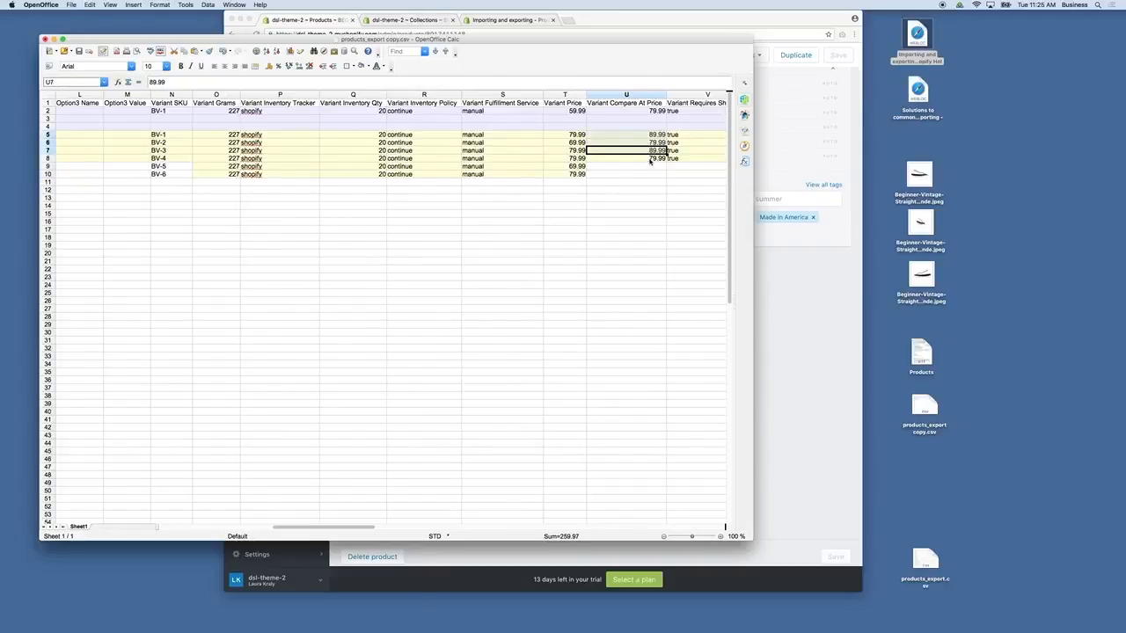
click(651, 159)
key(super+v)
click(362, 311)
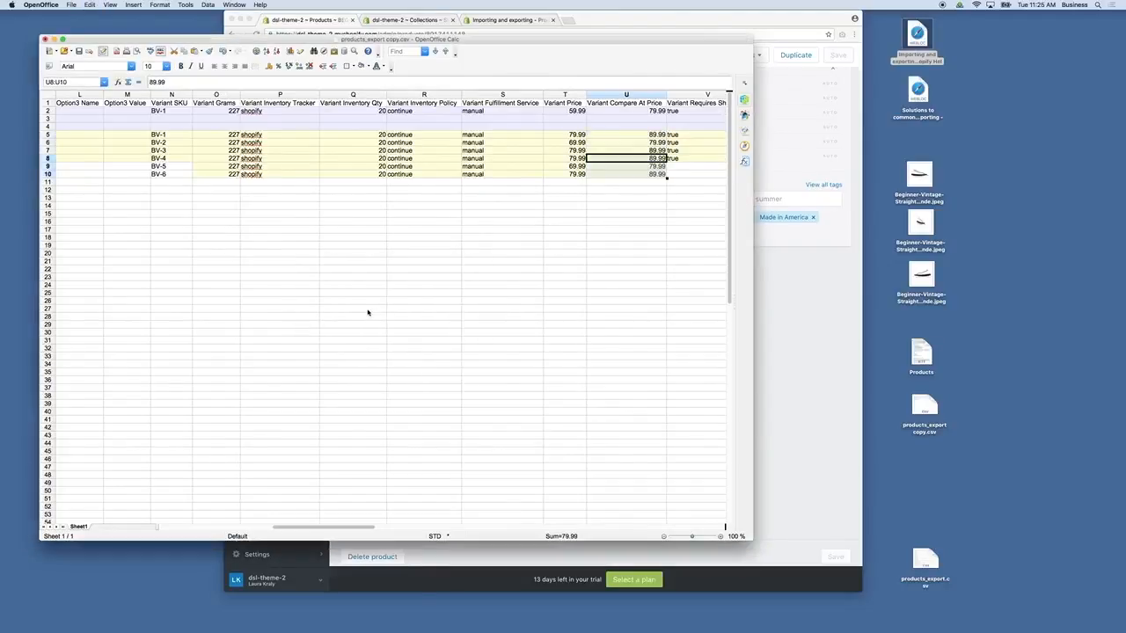
click(642, 191)
Fill Variant Requires Shipping and Variant Taxable with true in rows 9 and 10.
scroll(601, 180, right, 5)
click(455, 159)
key(super+c)
key(Down)
key(super+v)
key(Down)
key(super+v)
key(Up)
key(Right)
key(Up)
key(super+c)
key(Down)
key(super+v)
key(Down)
key(super+v)
click(608, 191)
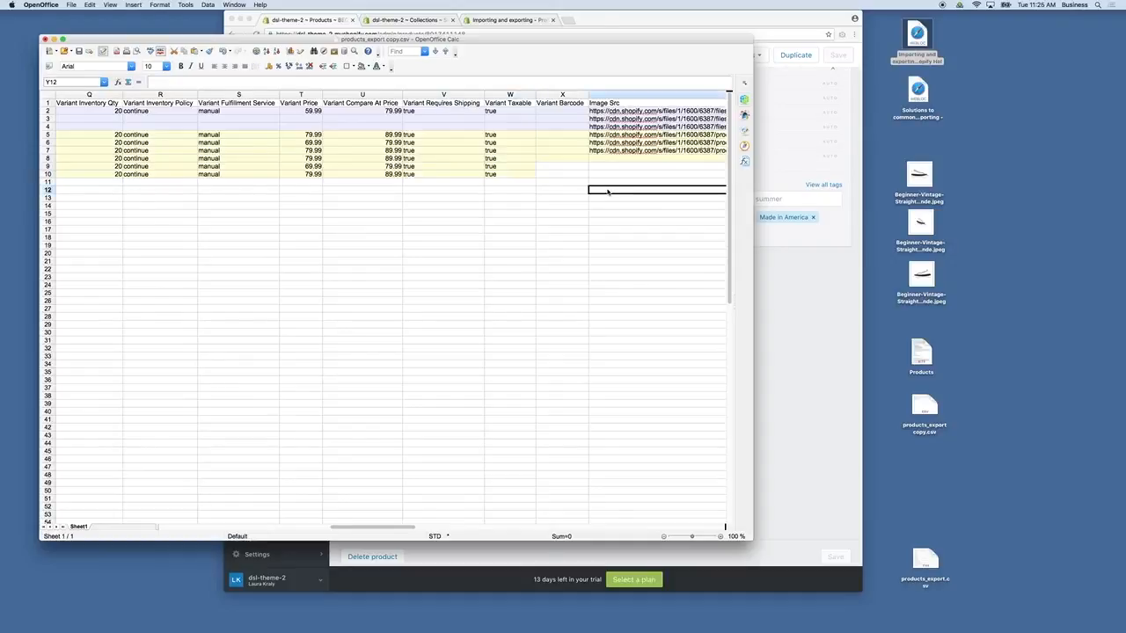
scroll(598, 176, right, 2)
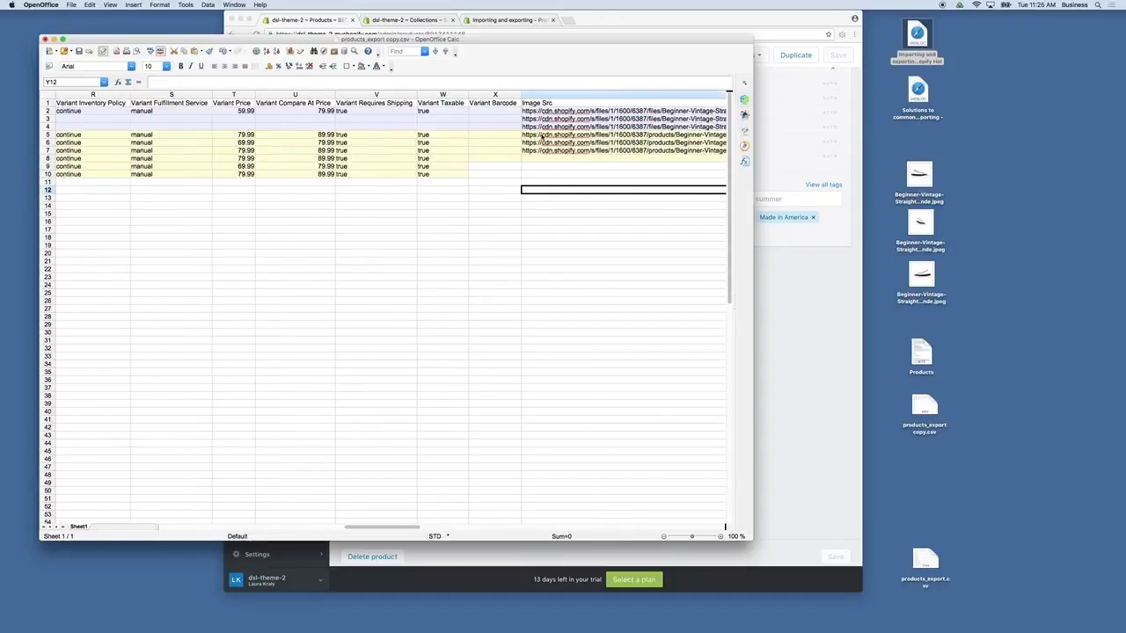
Review the variant rows 8 to 10 from the Color and Year option values across to the Image Src column.
scroll(543, 157, down, 1)
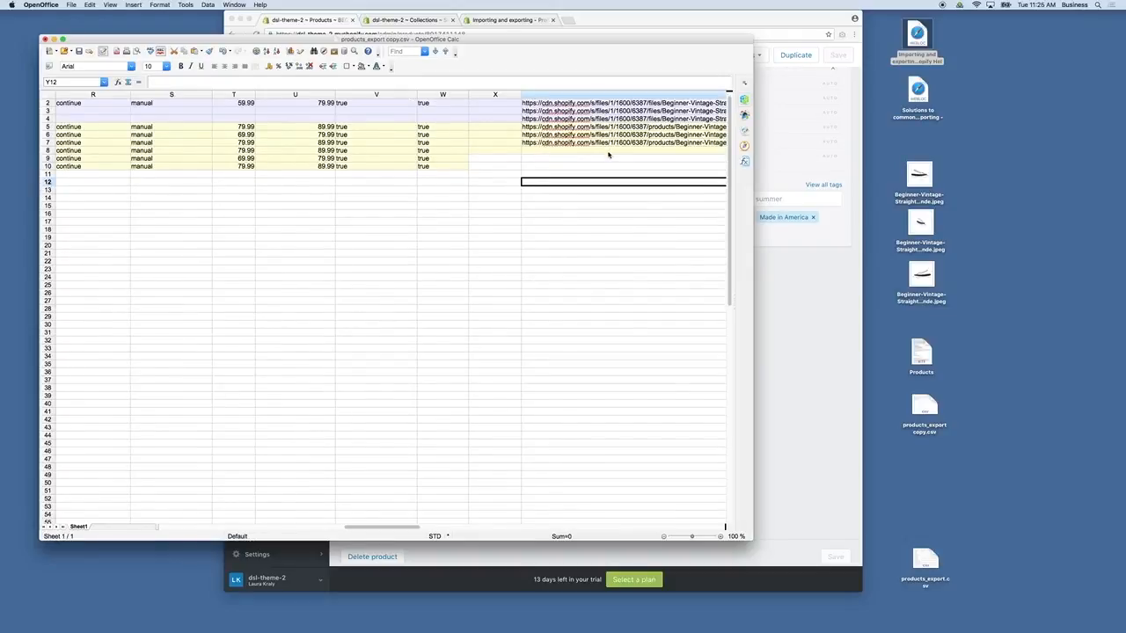
click(537, 166)
click(534, 151)
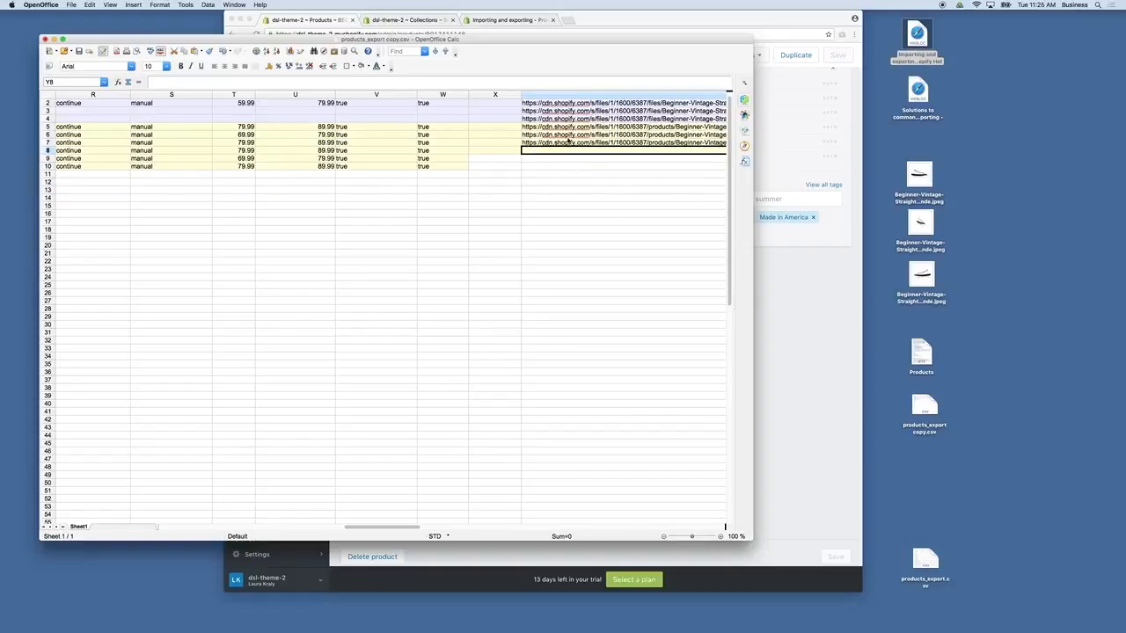
scroll(340, 169, left, 2)
scroll(226, 166, left, 7)
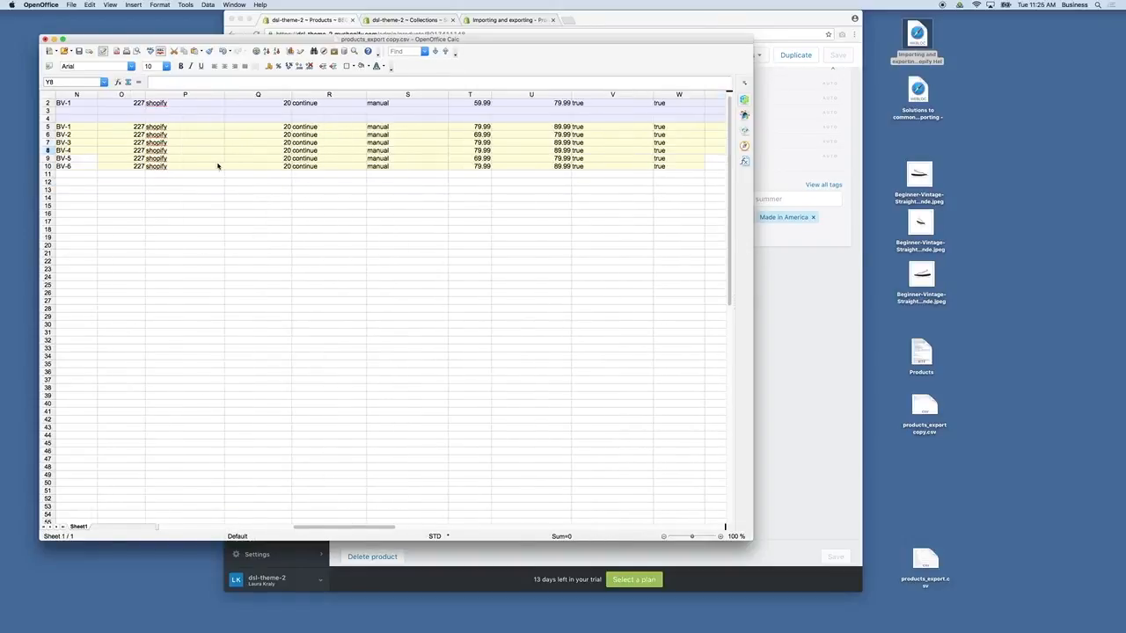
scroll(142, 164, left, 2)
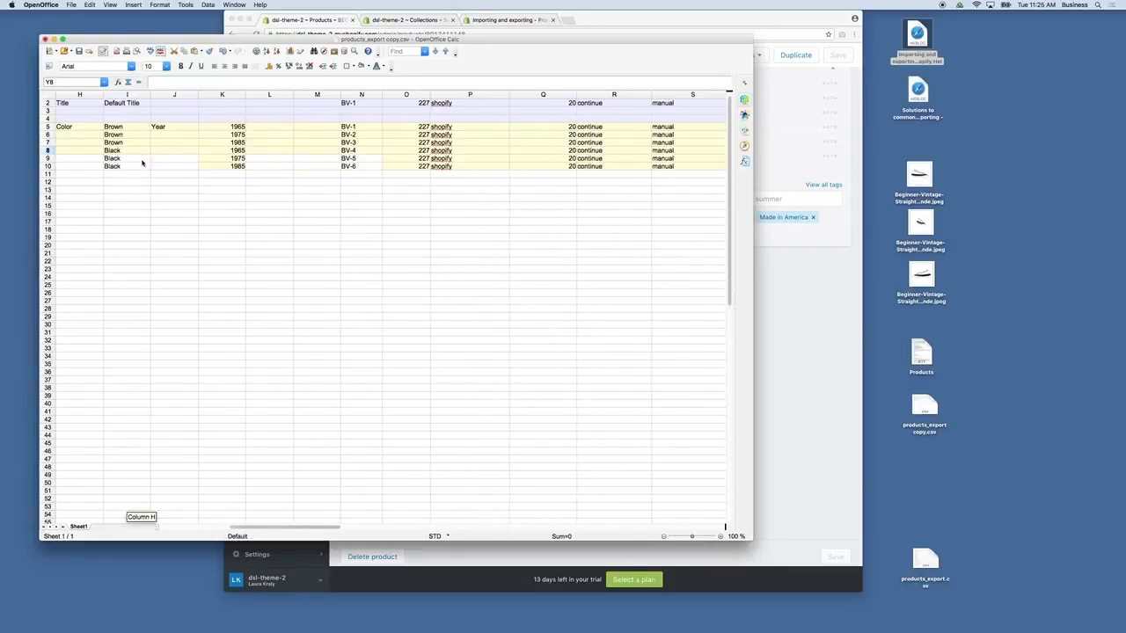
click(128, 162)
click(238, 159)
key(Right)
key(Right)
key(Right)
key(Right)
key(Right)
key(Right)
key(Right)
key(Right)
key(Right)
key(Right)
key(Right)
key(Right)
key(Right)
key(Right)
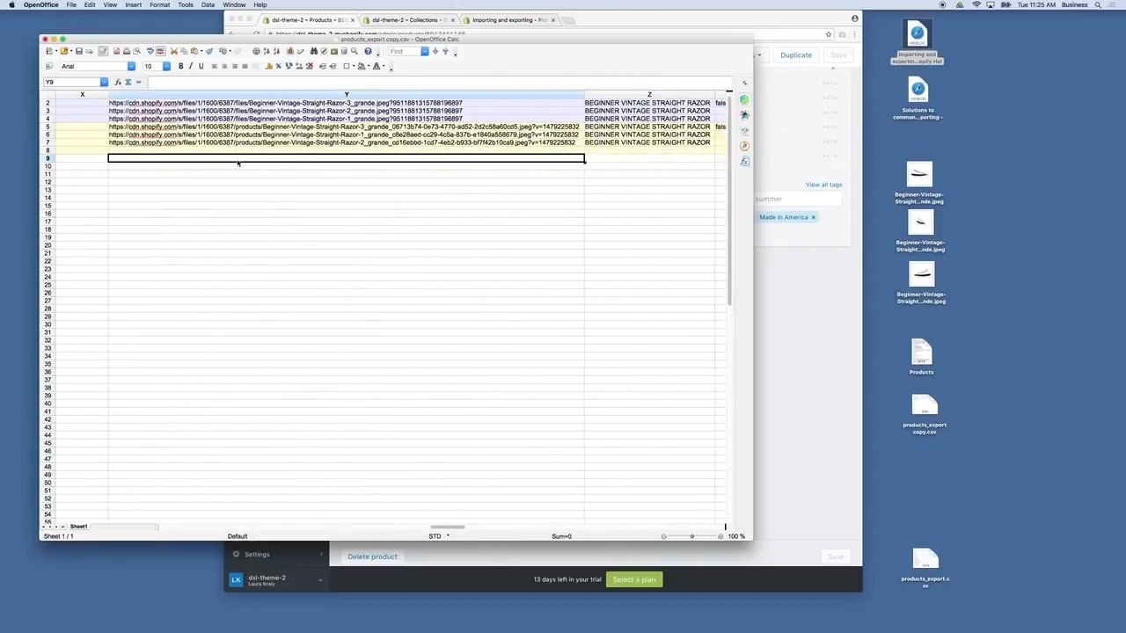
Examine the Image Src, Image Alt Text, Gift Card and SEO columns for the product with options.
key(Up)
key(Down)
key(Down)
key(Up)
key(Right)
key(Up)
key(Up)
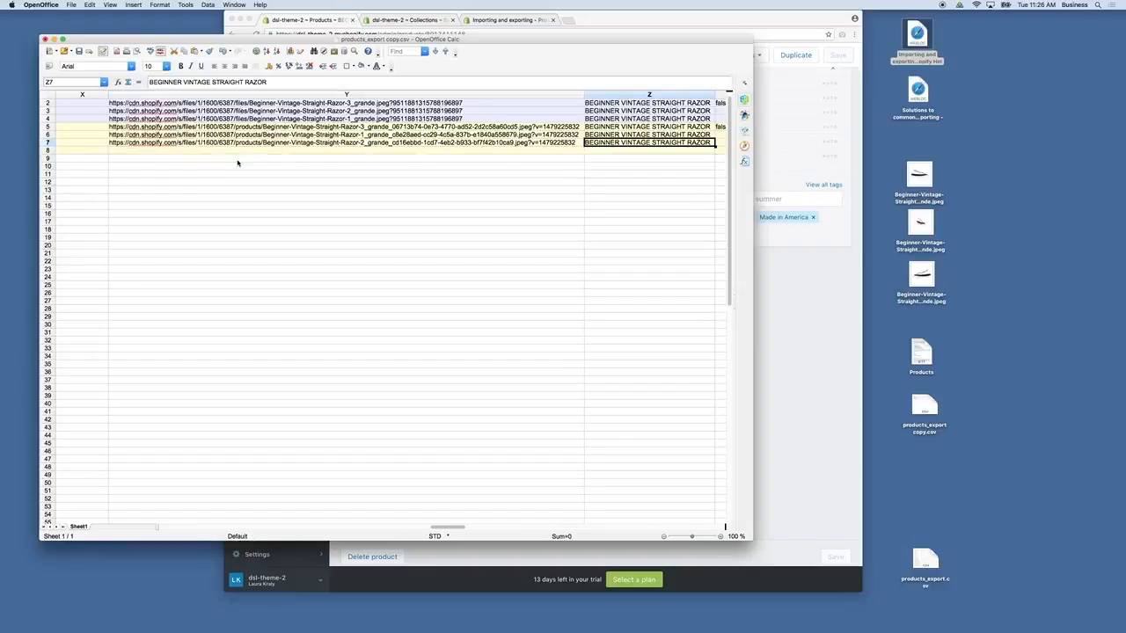
scroll(447, 173, right, 1)
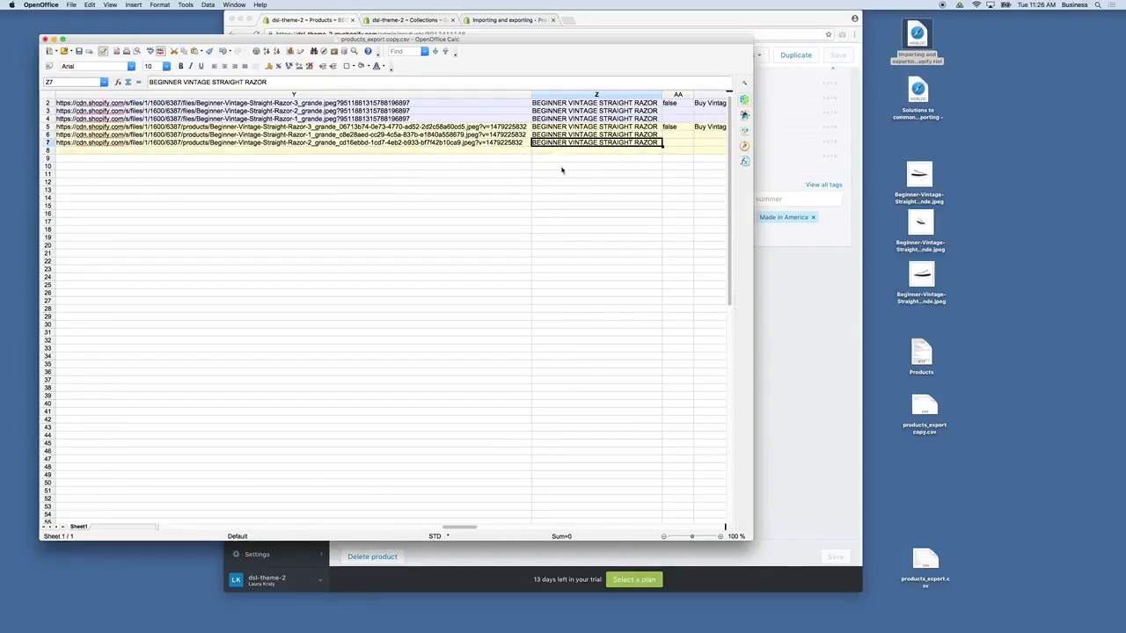
scroll(611, 169, right, 1)
click(204, 129)
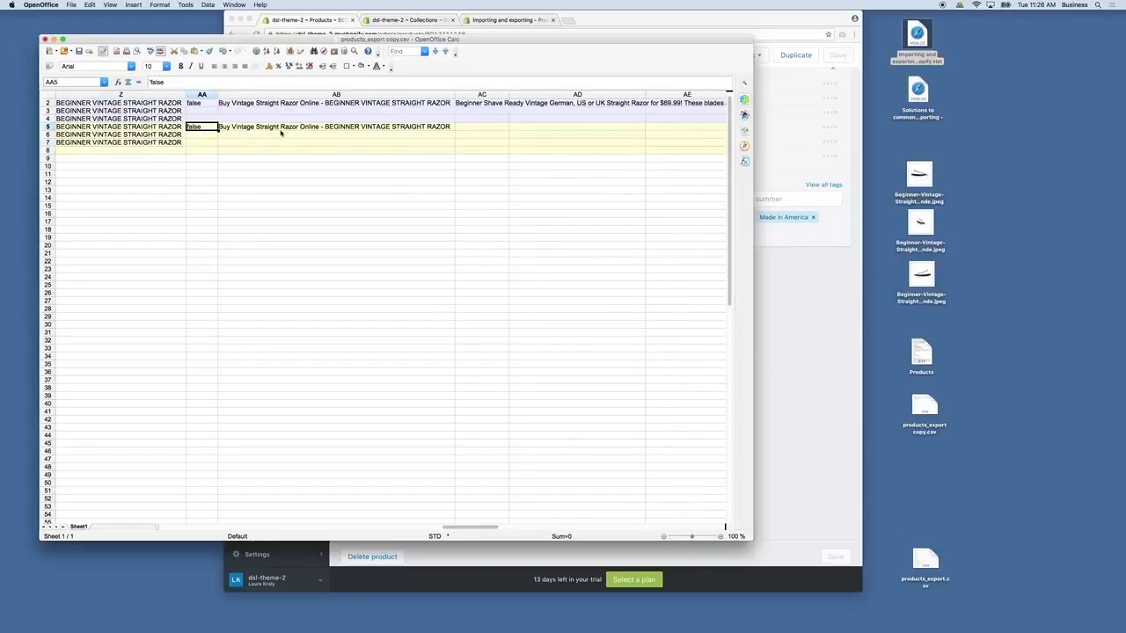
scroll(281, 136, up, 1)
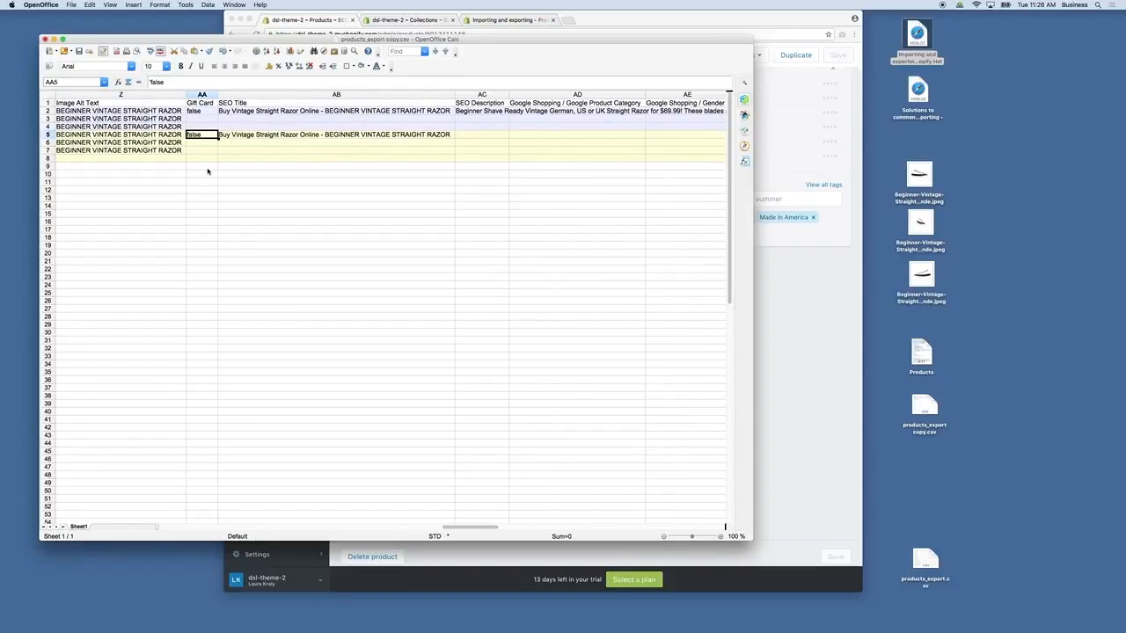
Fill the whole of rows 5 to 10 with the pale yellow background color.
key(Home)
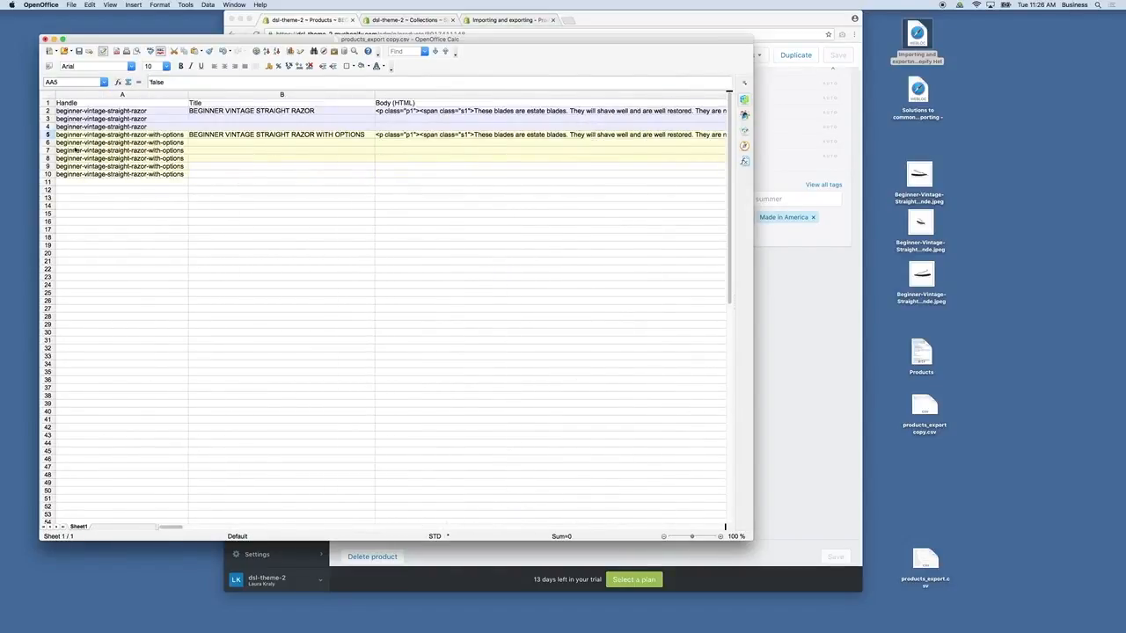
click(49, 135)
shift+click(48, 174)
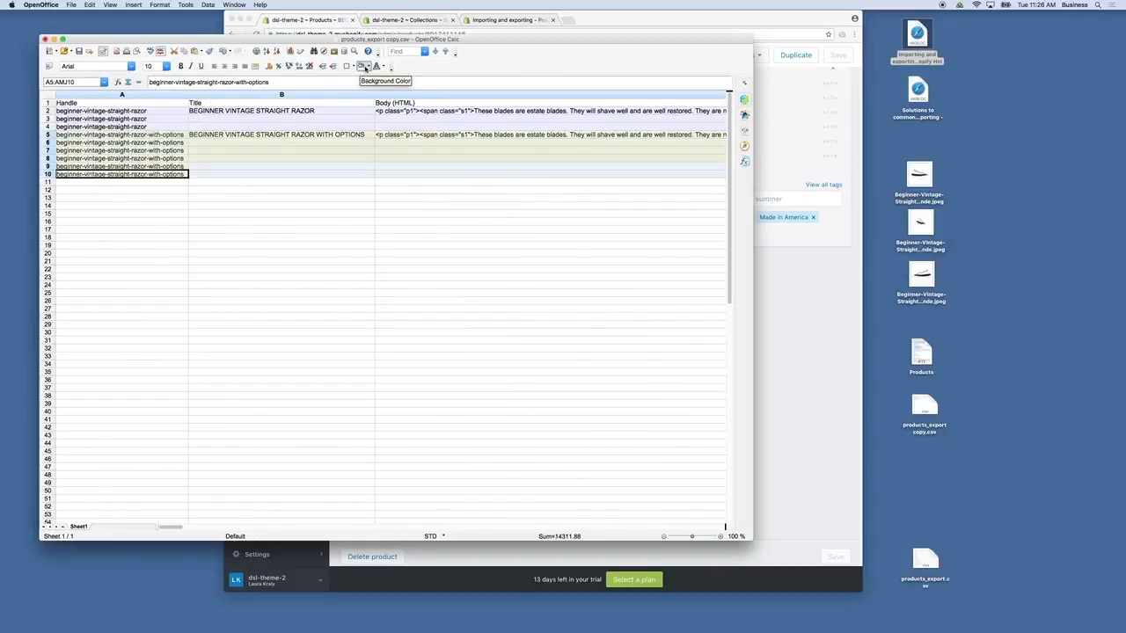
click(359, 67)
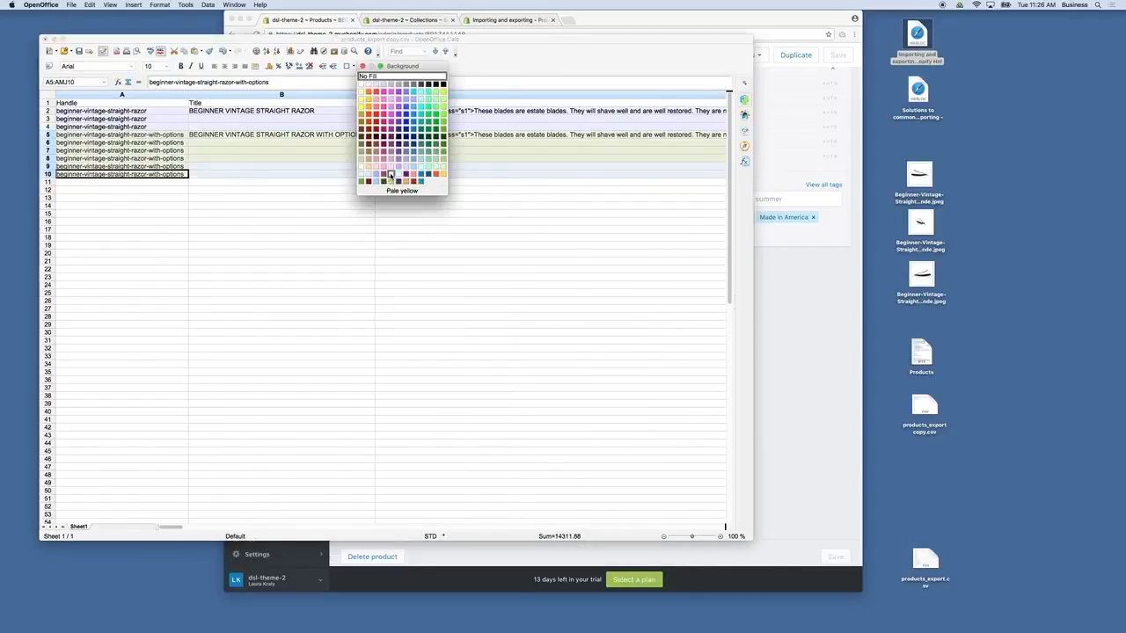
click(401, 187)
click(406, 222)
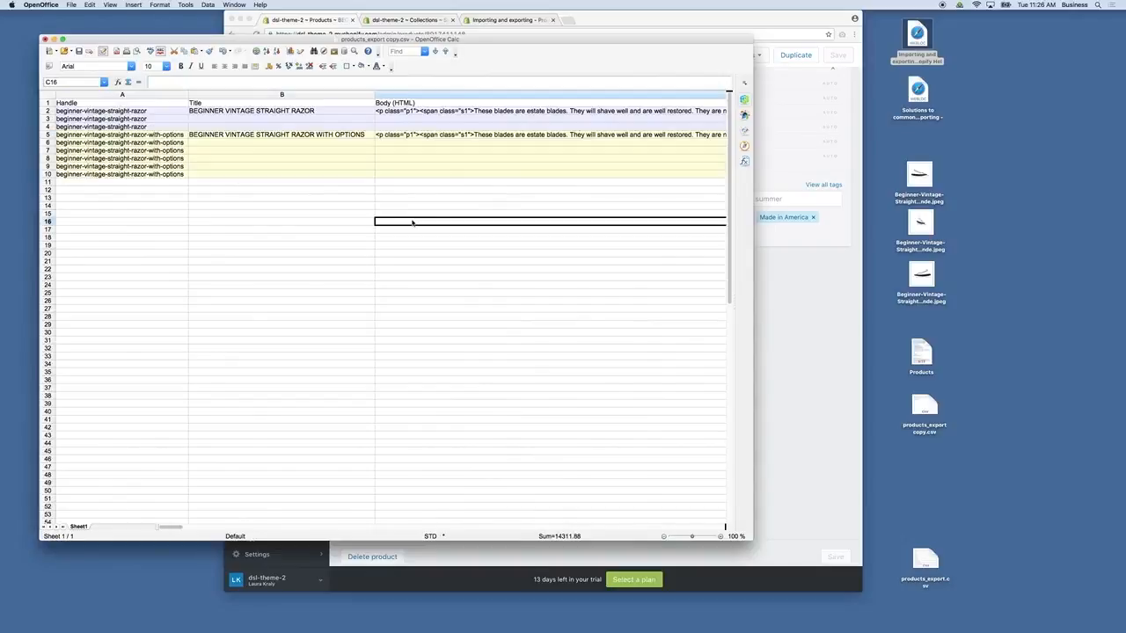
Enter the handle Advanced-vintage-straight-razor for a new product in row 11.
click(142, 184)
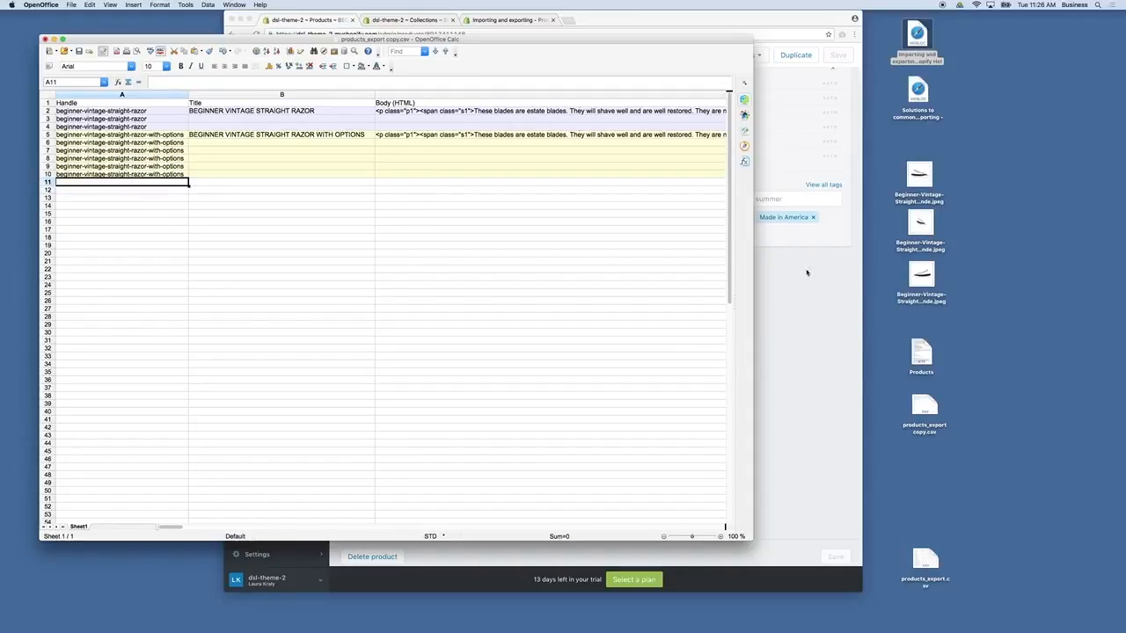
double_click(156, 184)
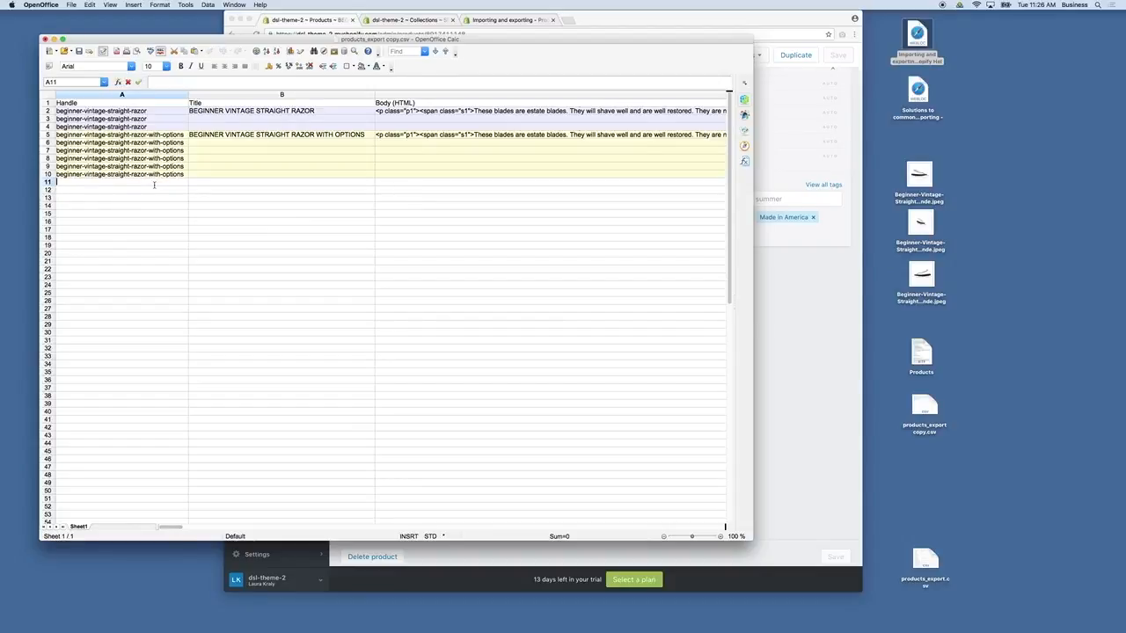
text(advanced-vintage-straight-razor)
click(201, 216)
Copy the title from row 2 into row 11 and change it to ADVANCED VINTAGE STRAIGHT RAZOR.
click(280, 112)
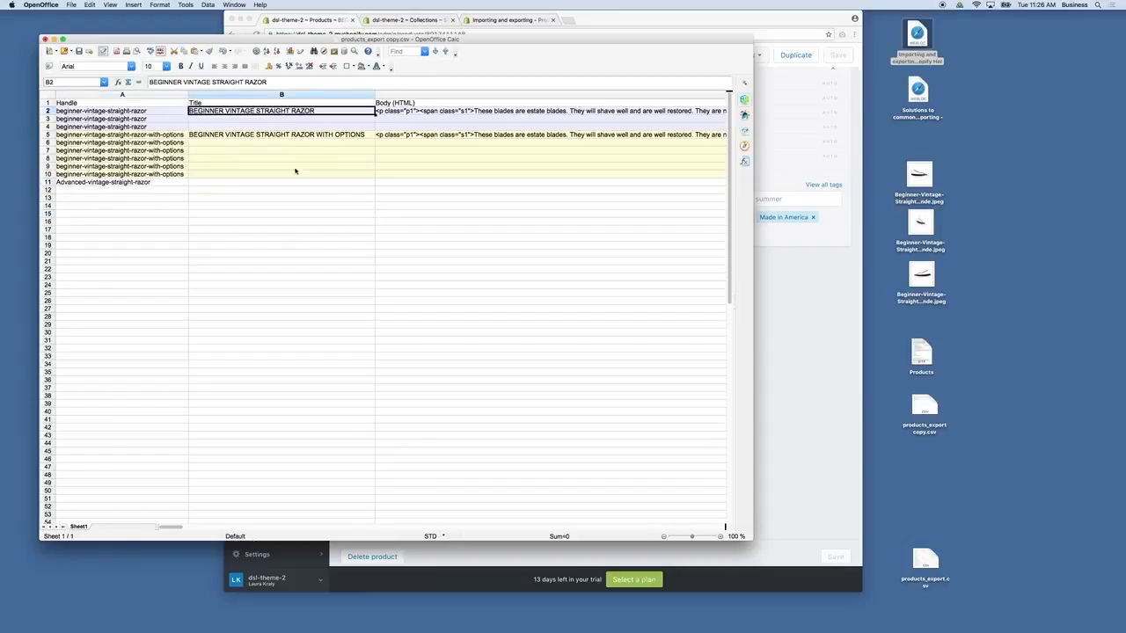
click(239, 183)
key(super+v)
double_click(224, 182)
drag(224, 182, 189, 182)
text(Adva)
key(BackSpace)
key(BackSpace)
key(BackSpace)
text(DVANC)
key(BackSpace)
text(CED)
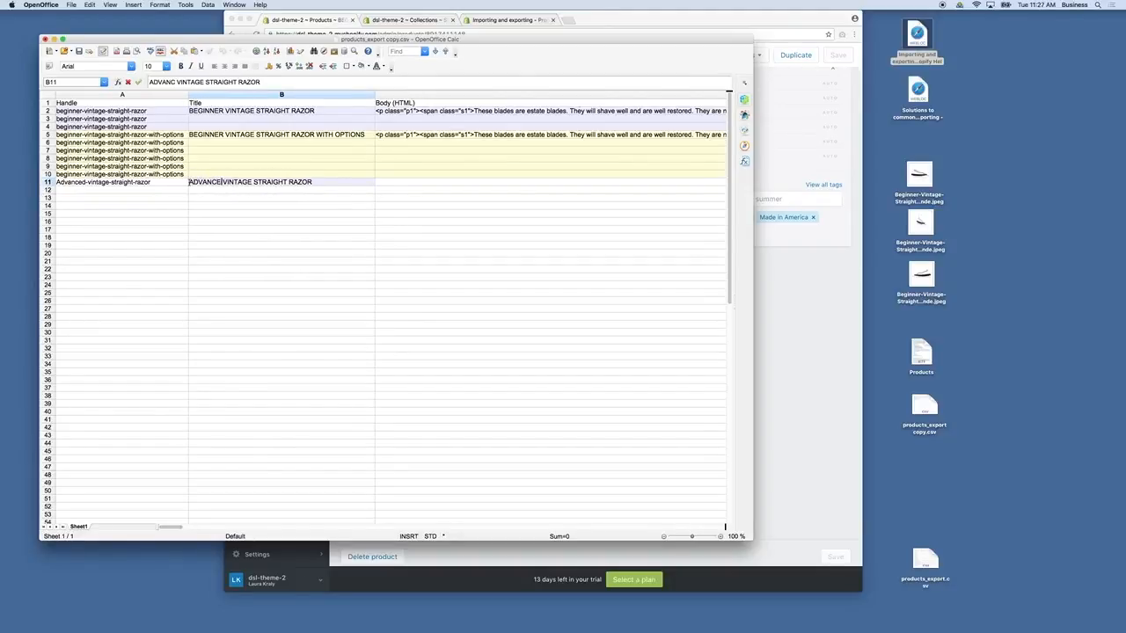
click(355, 249)
click(277, 185)
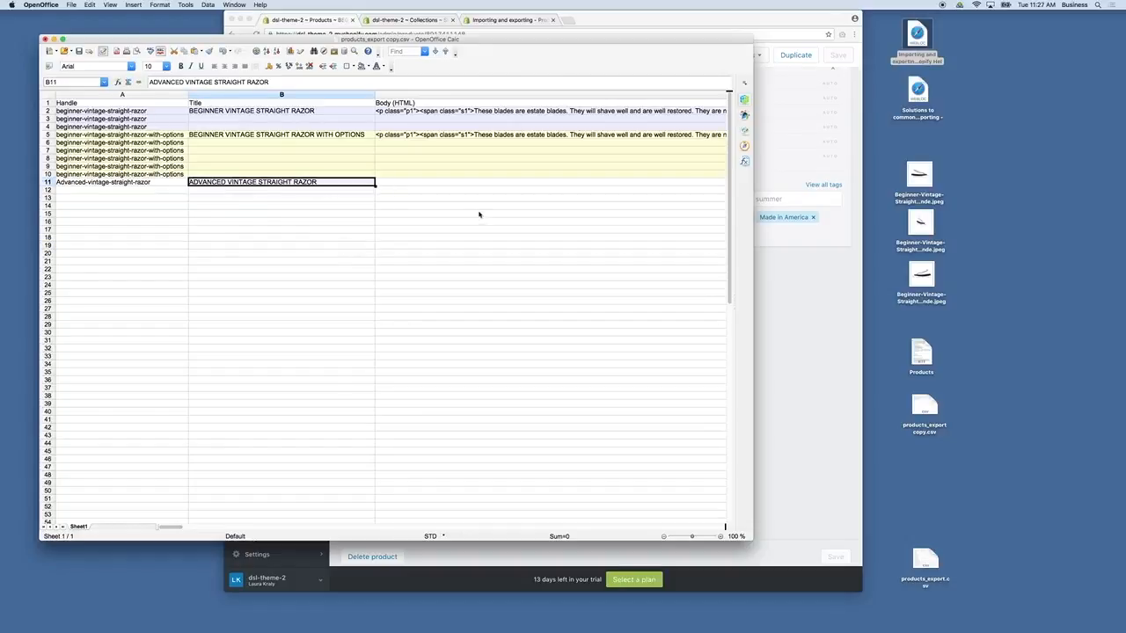
Correct the row 11 handle to all lowercase: advanced-vintage-straight-razor.
click(327, 197)
click(49, 182)
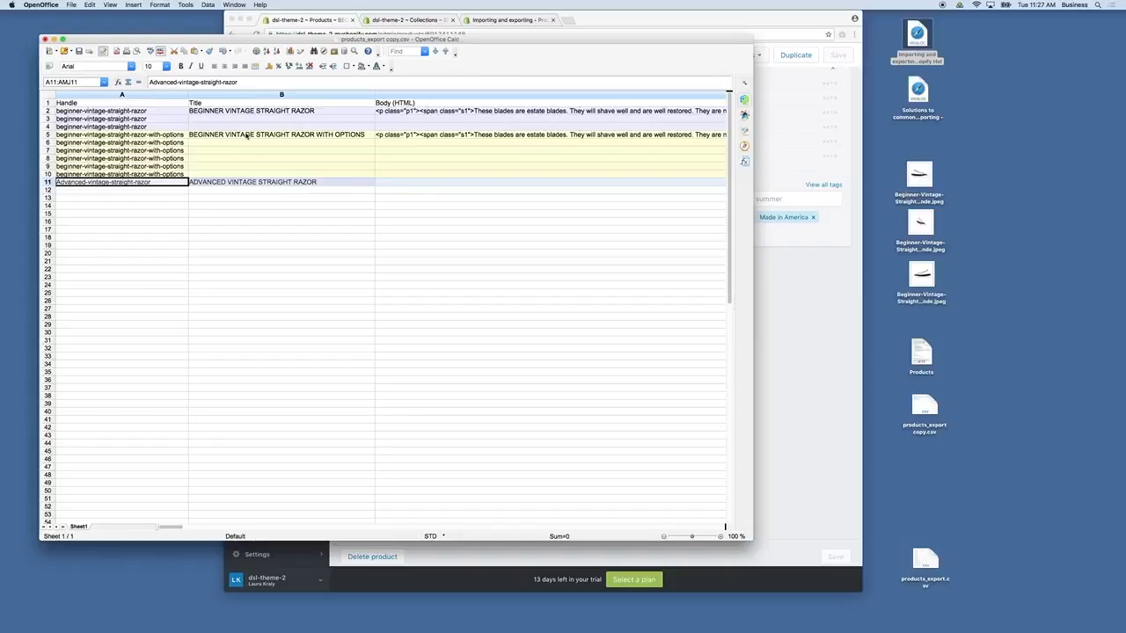
click(201, 229)
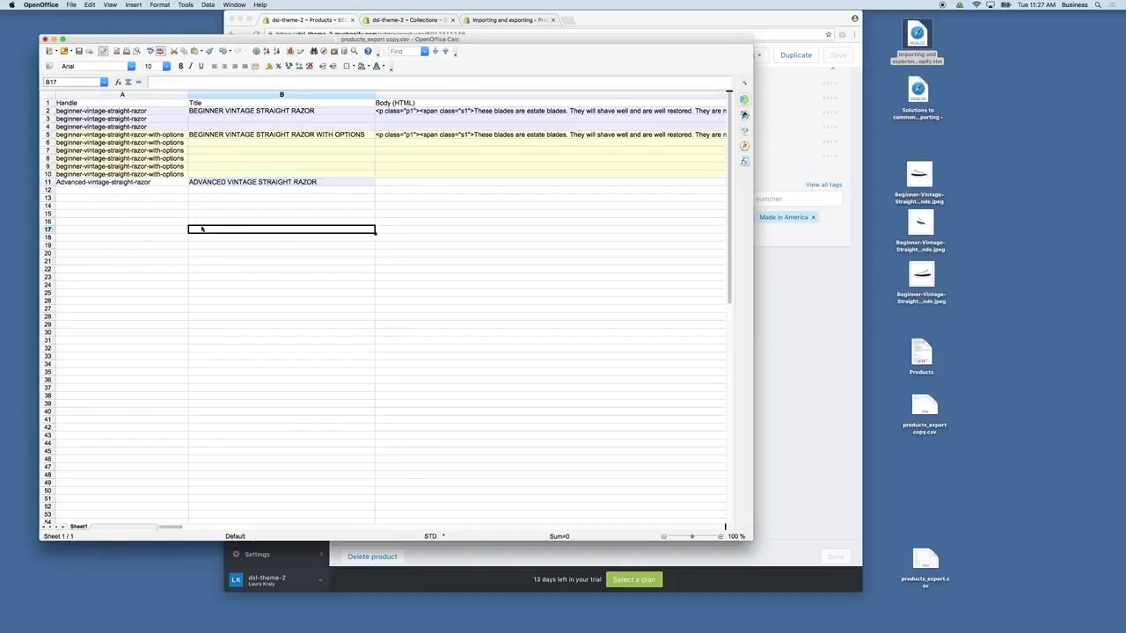
click(148, 184)
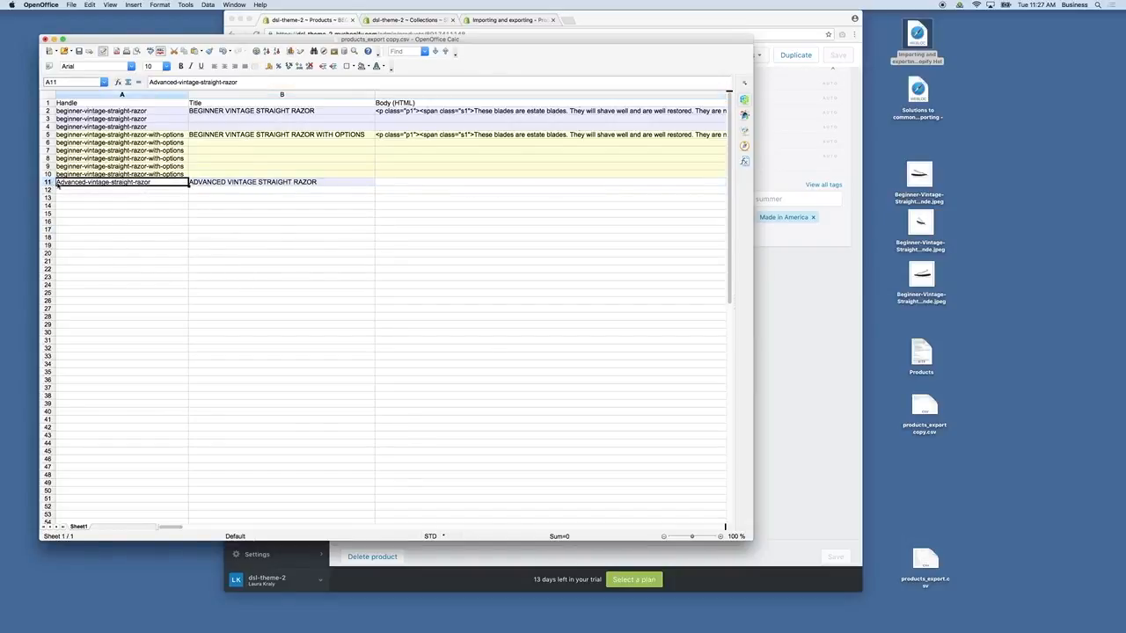
double_click(65, 183)
key(BackSpace)
text(a)
click(167, 230)
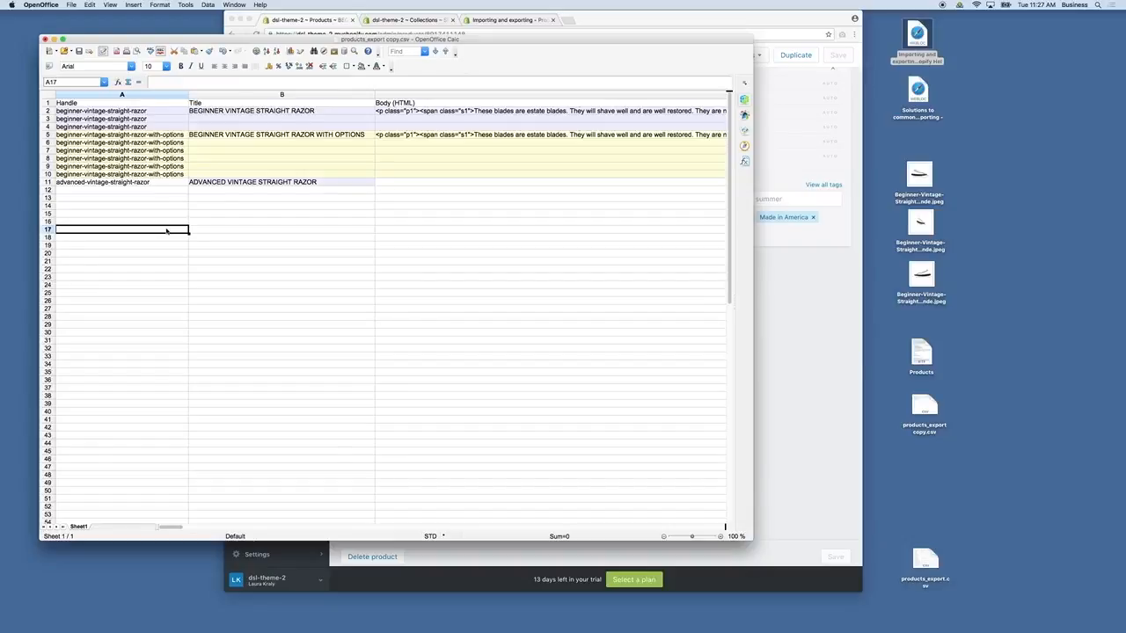
Compare the sheet's Title column and new product row with the product page in the Shopify admin.
click(295, 95)
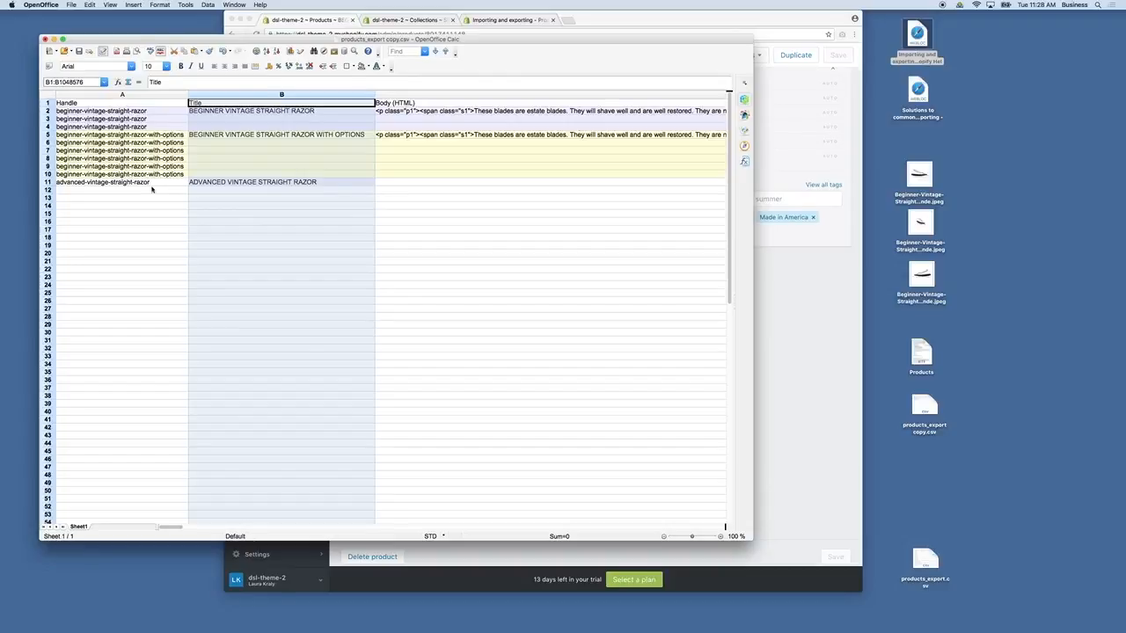
click(778, 251)
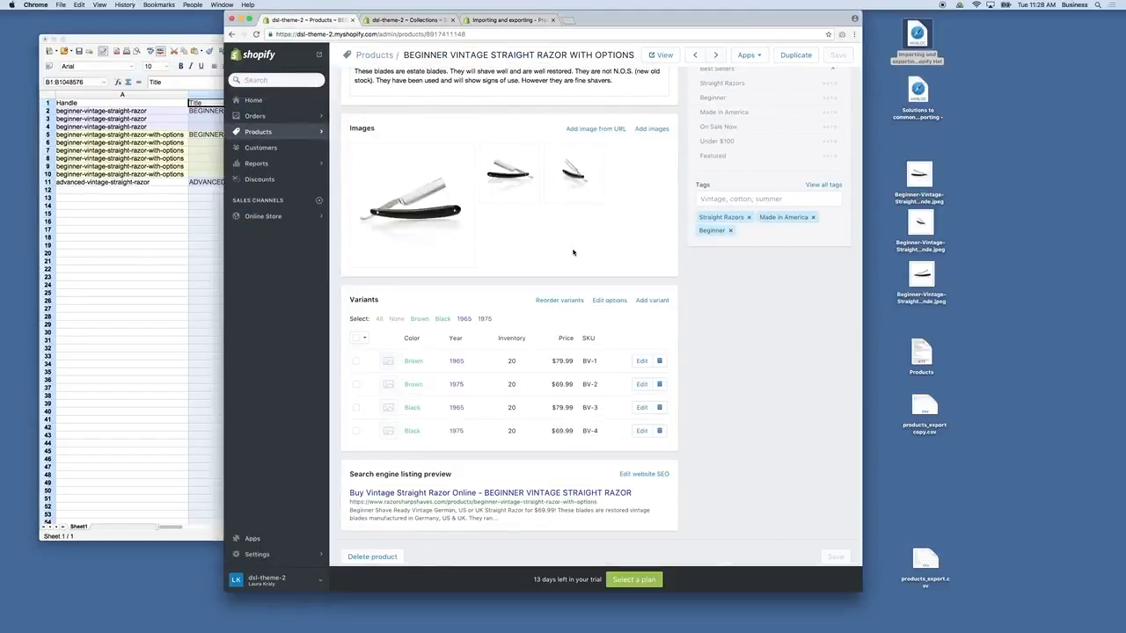
click(168, 264)
click(321, 183)
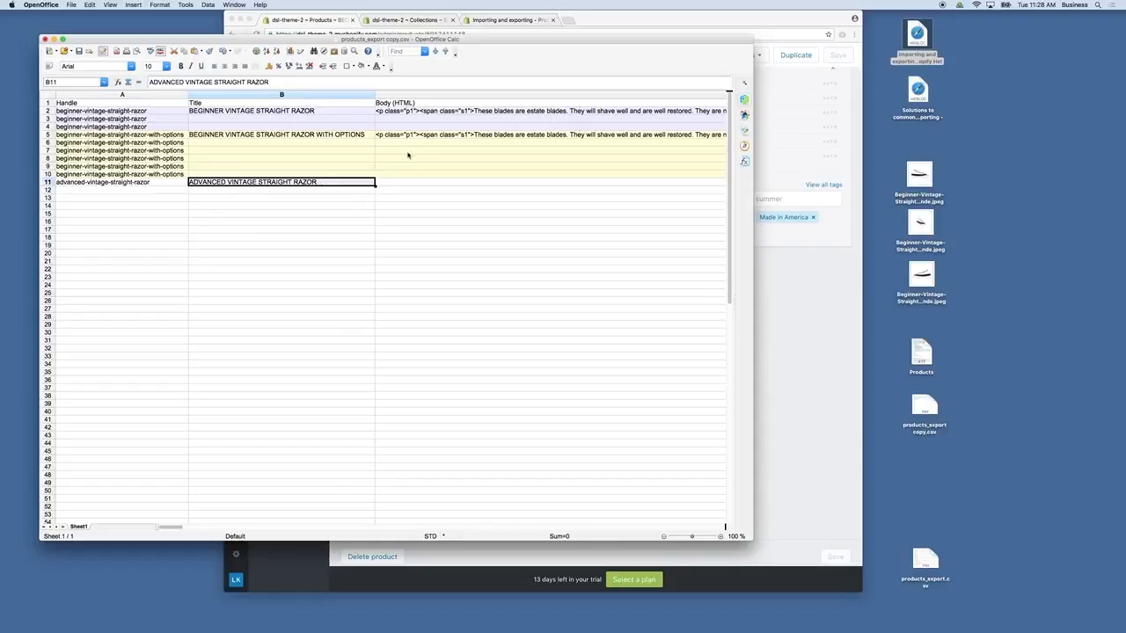
click(294, 197)
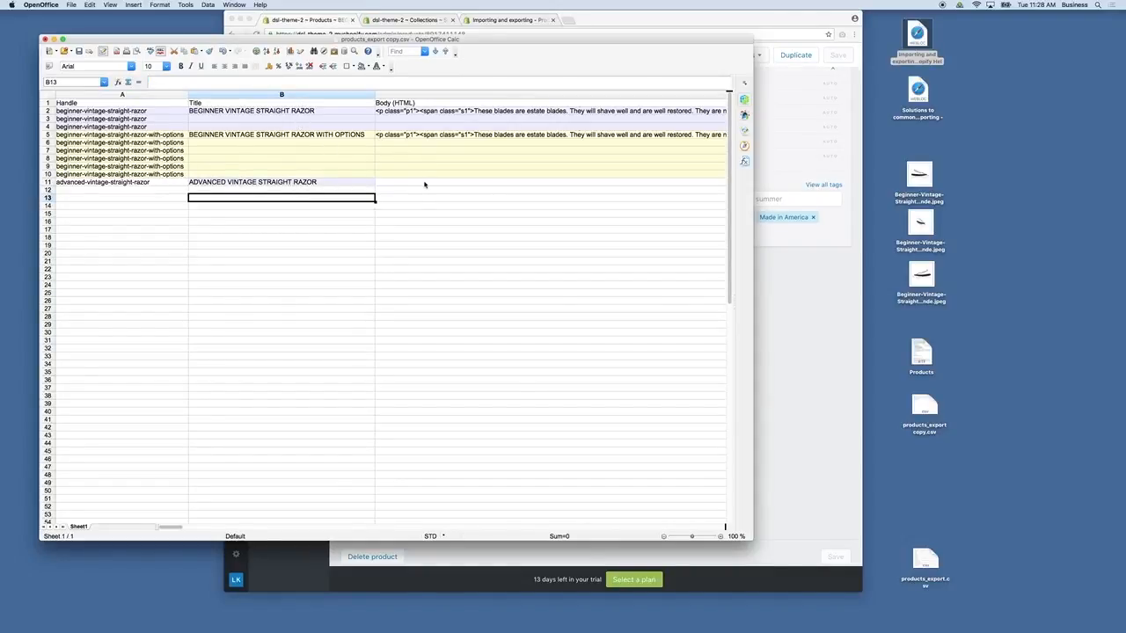
click(805, 262)
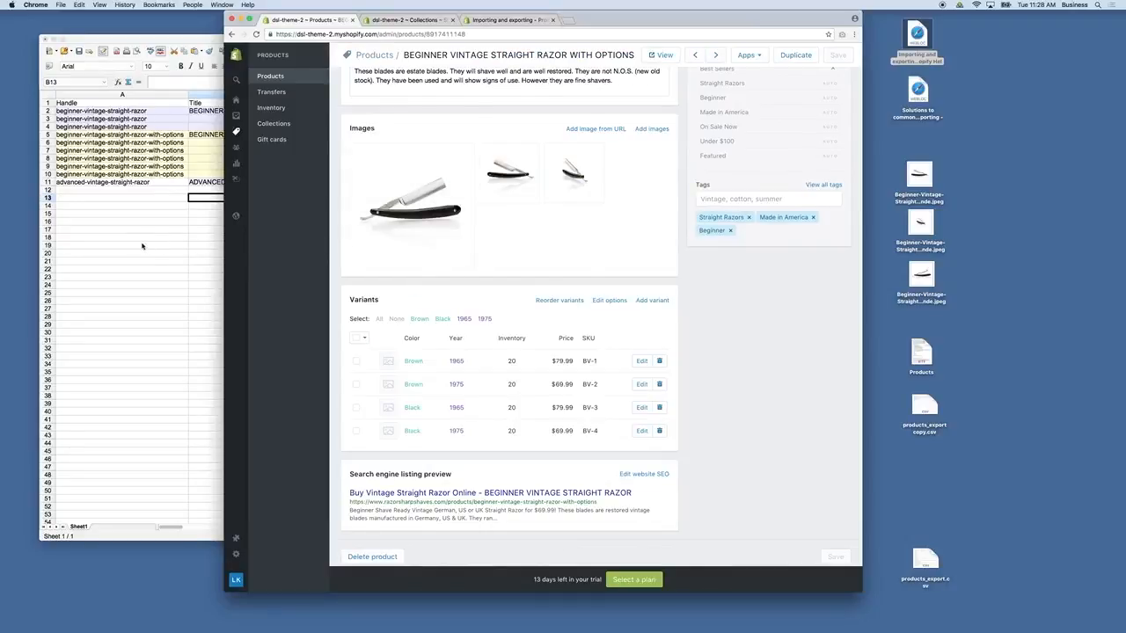
click(141, 246)
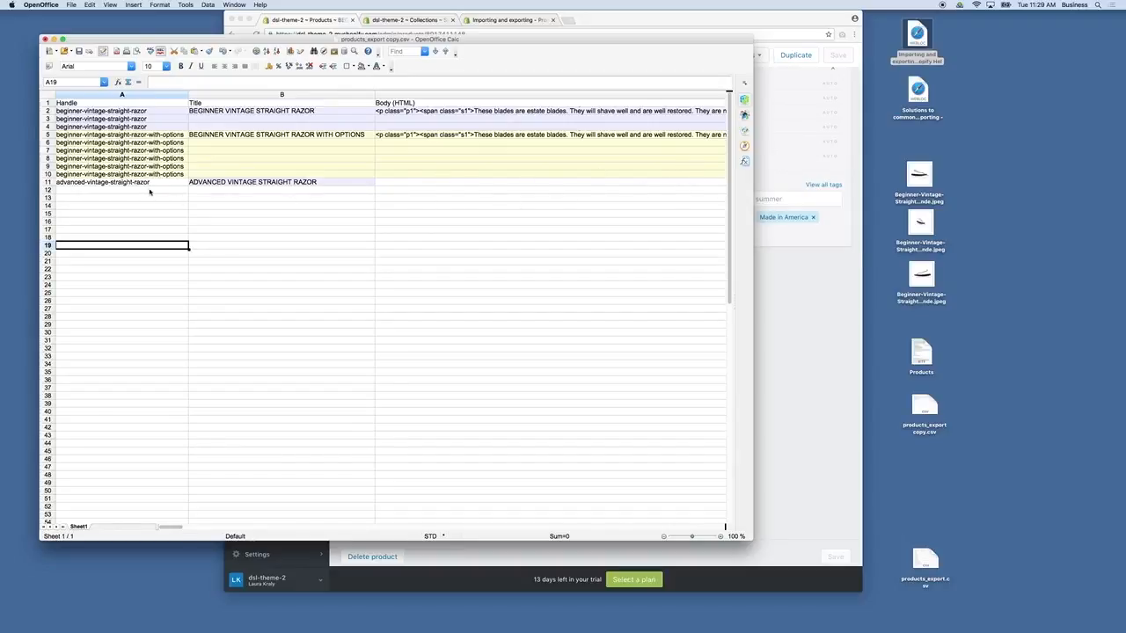
Copy the simple product's rows 2 to 4 into rows 11 to 13, overwriting the existing row 11 data.
click(48, 182)
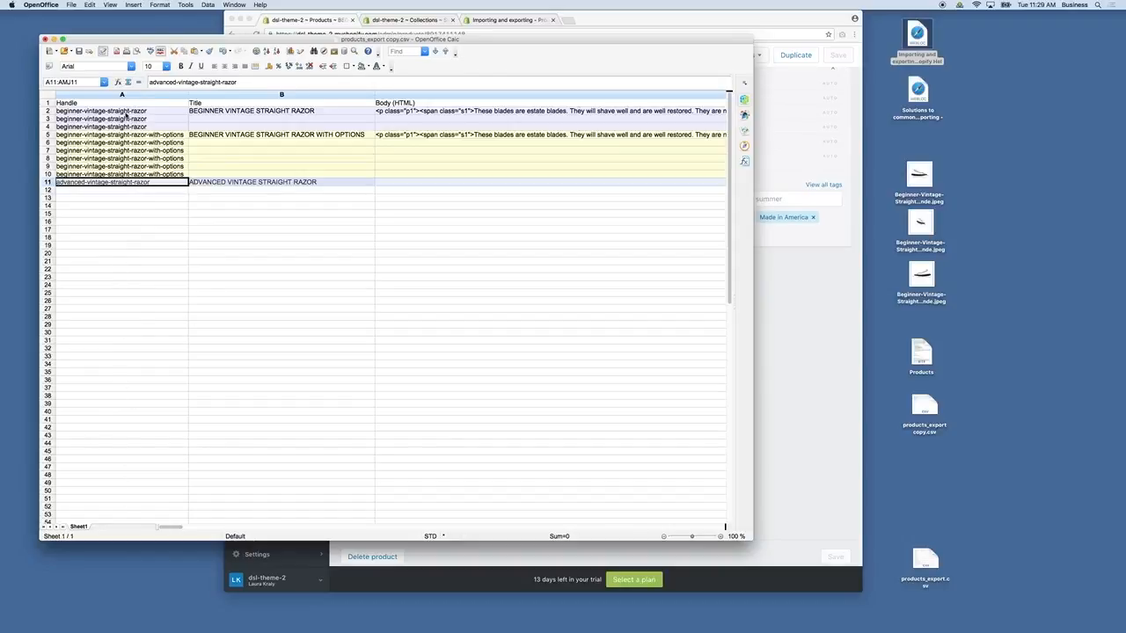
click(50, 110)
shift+click(48, 127)
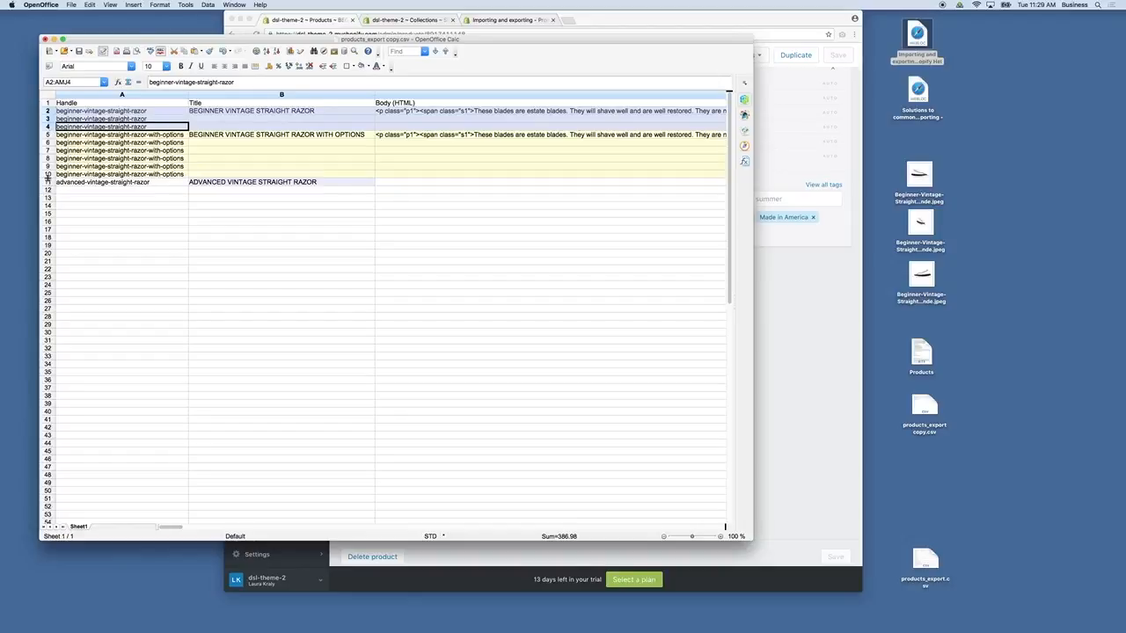
click(48, 182)
key(super+v)
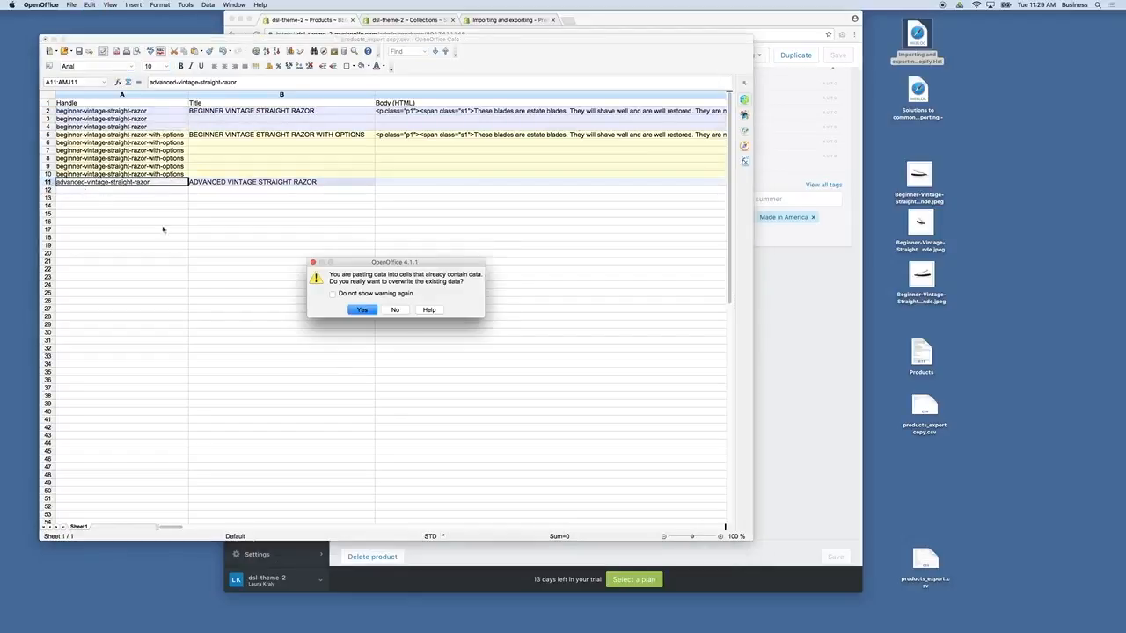
click(363, 310)
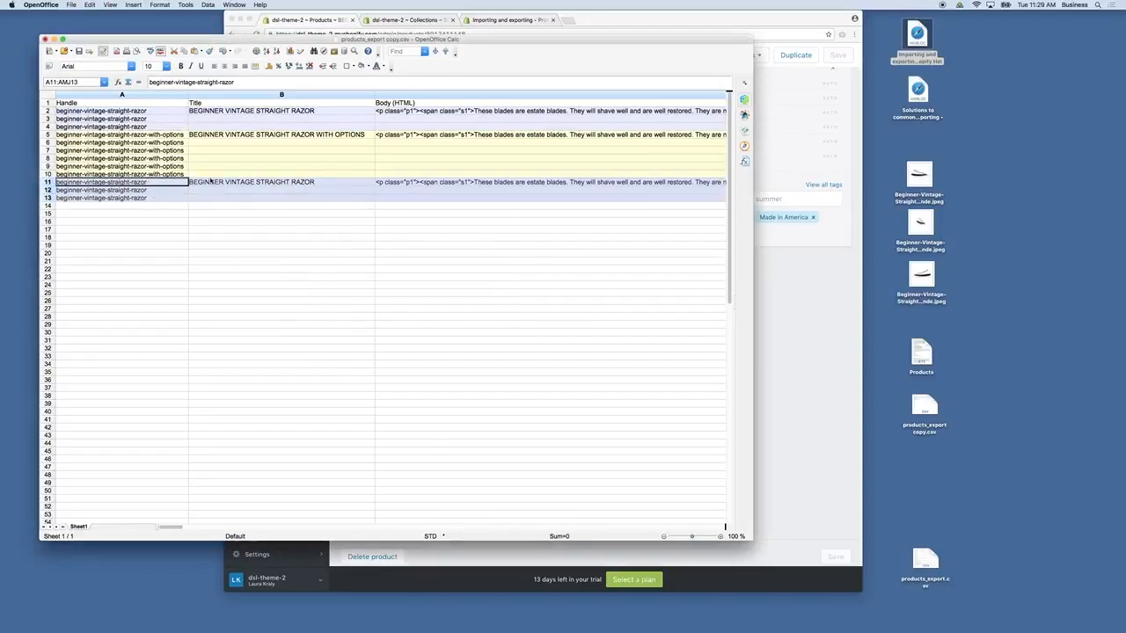
scroll(447, 185, right, 2)
scroll(447, 183, left, 2)
double_click(88, 183)
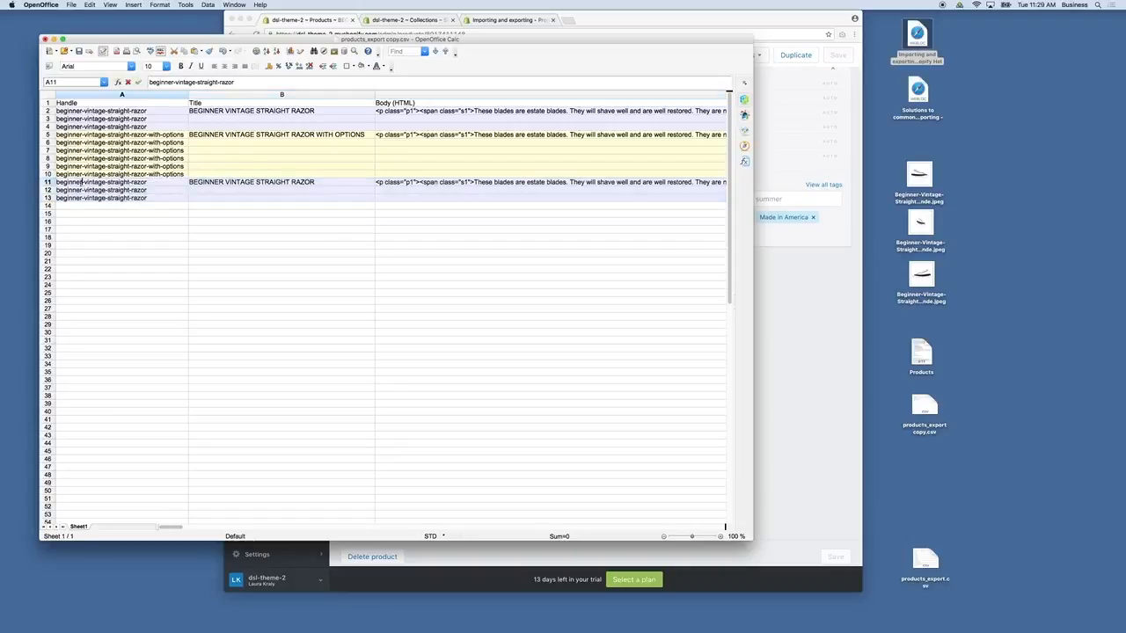
drag(73, 182, 56, 182)
click(88, 182)
click(48, 184)
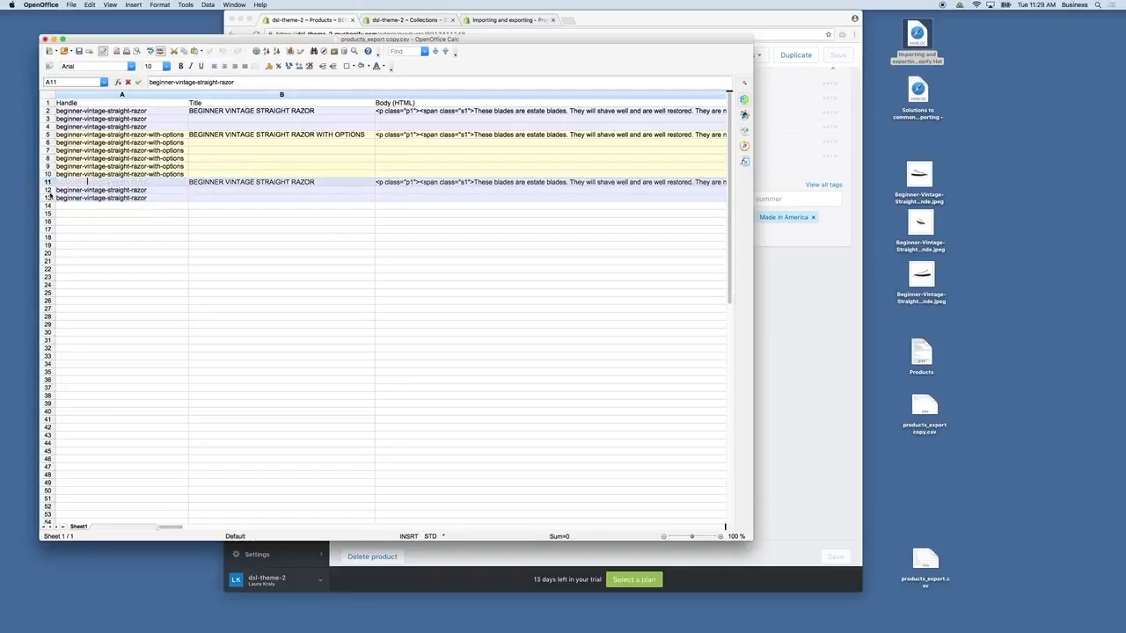
click(85, 213)
click(62, 182)
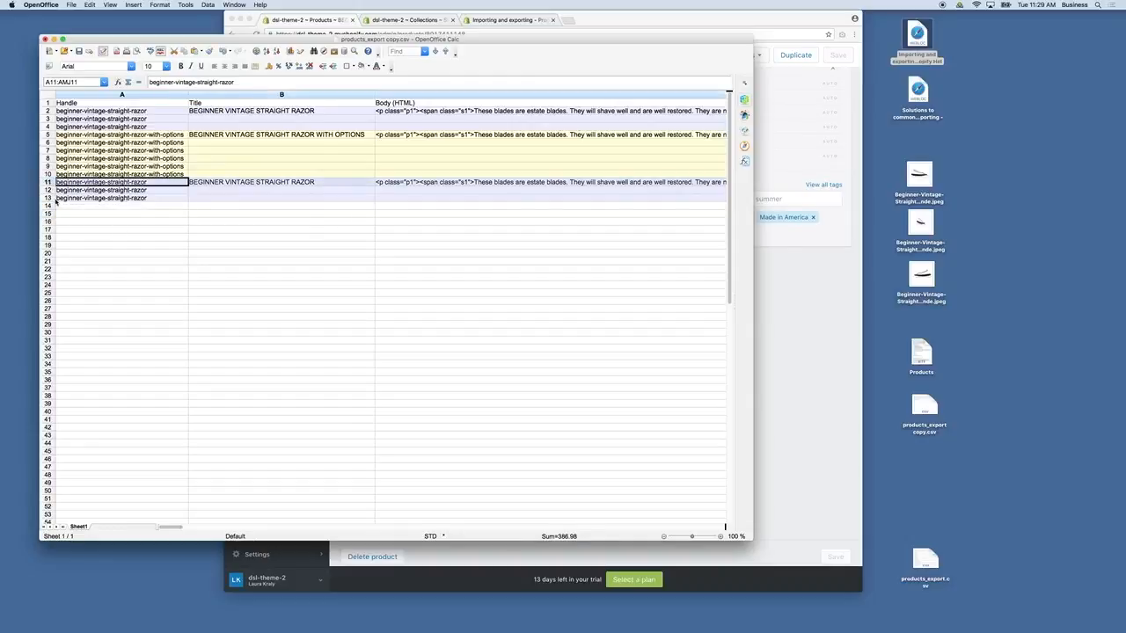
drag(49, 183, 48, 198)
right_click(48, 199)
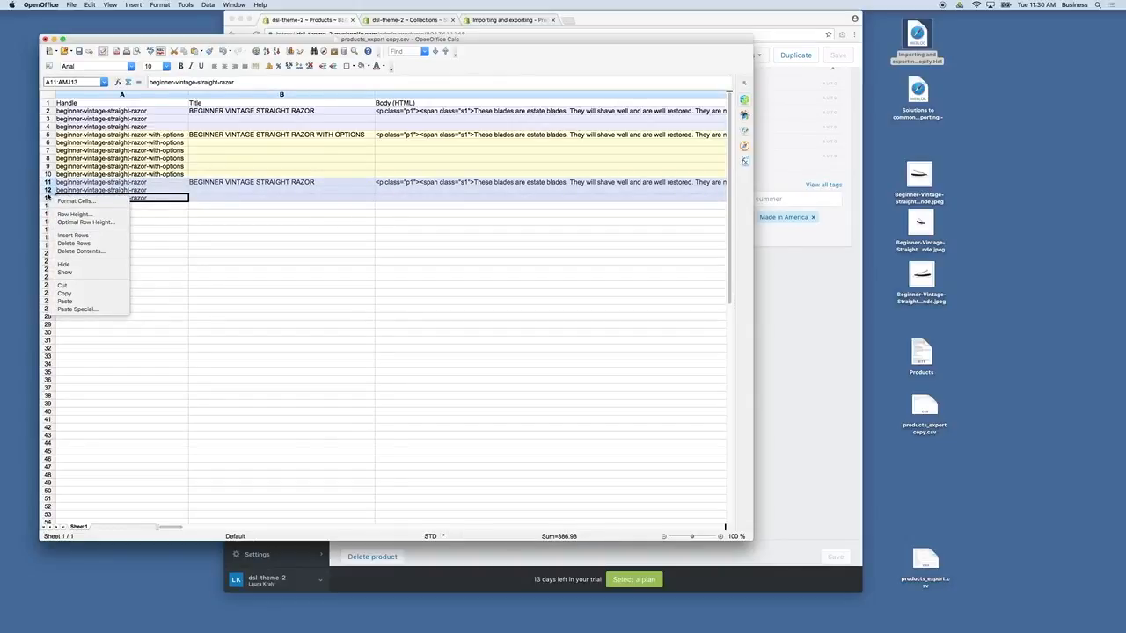
click(201, 225)
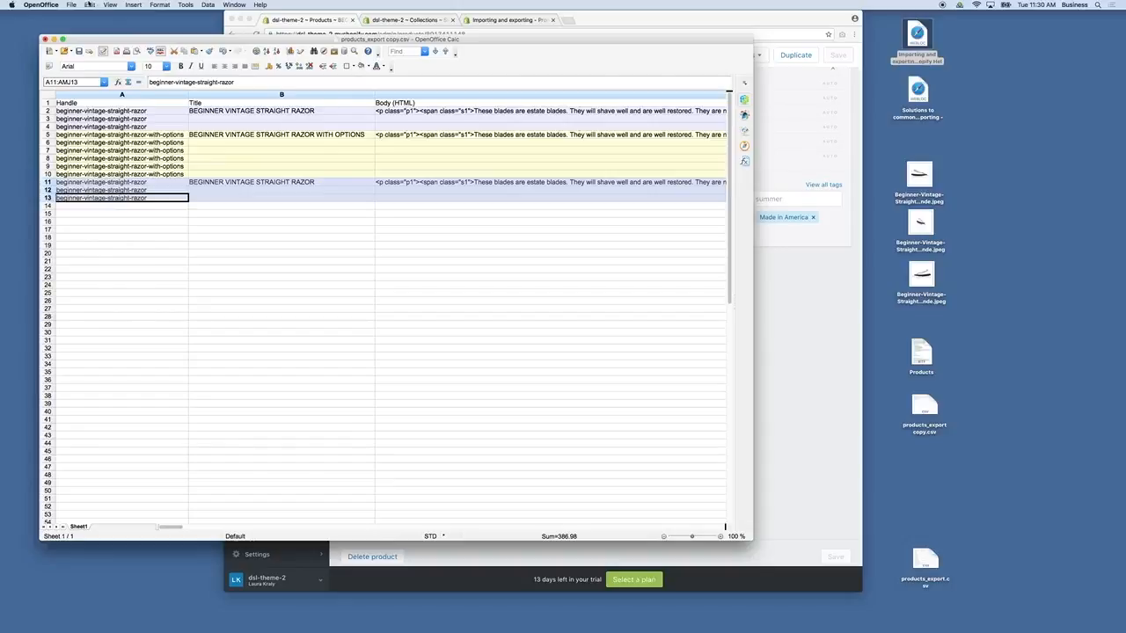
click(185, 5)
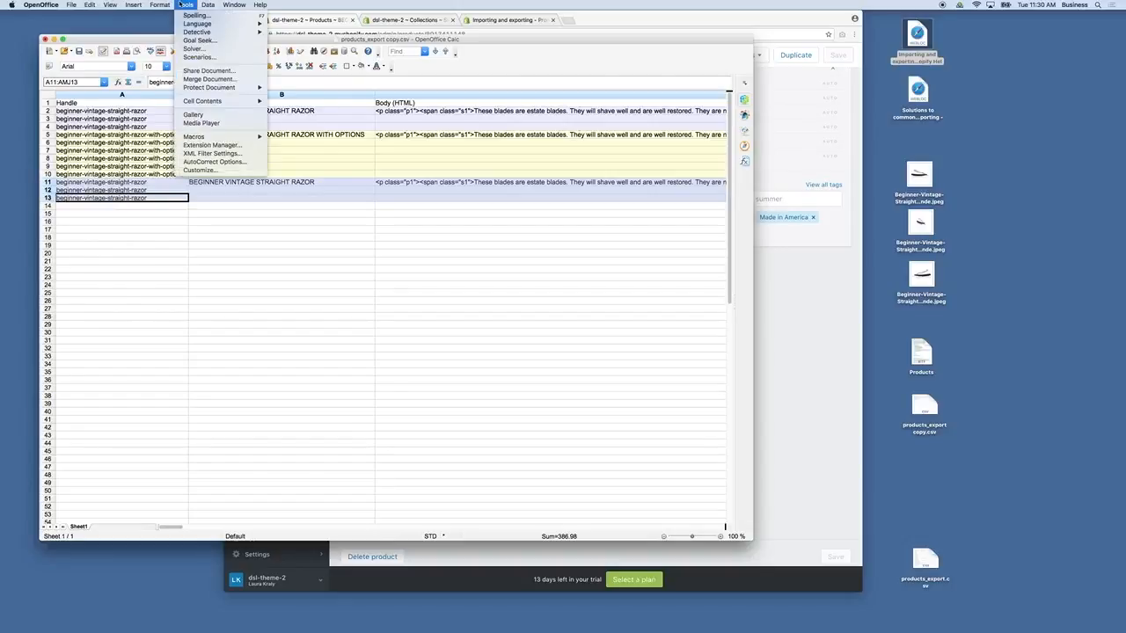
mouse_move(172, 4)
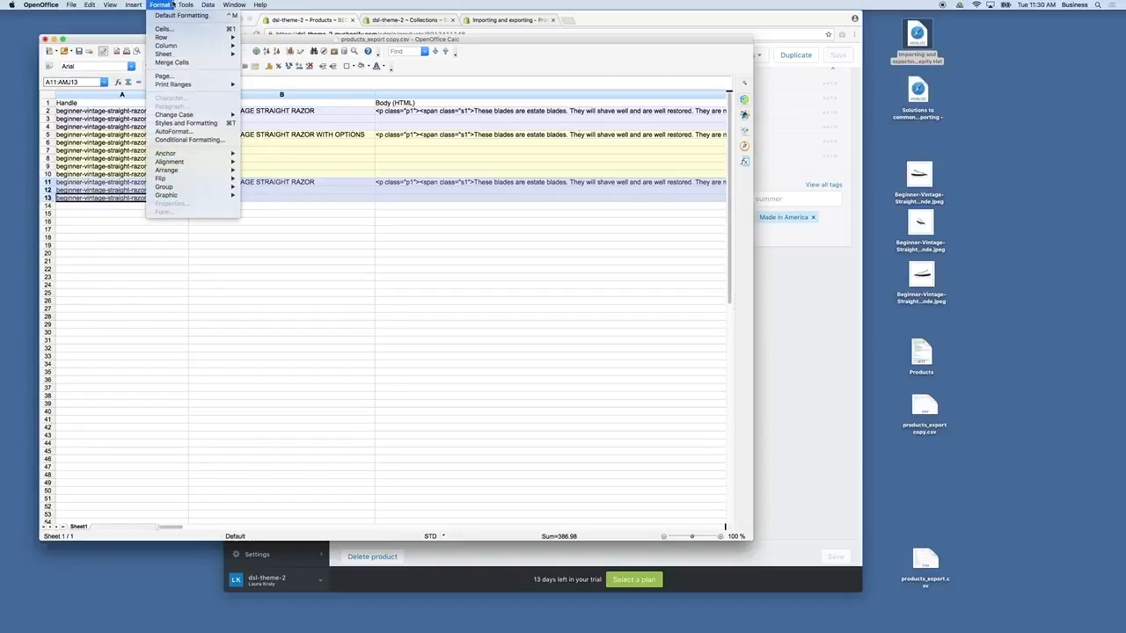
click(309, 235)
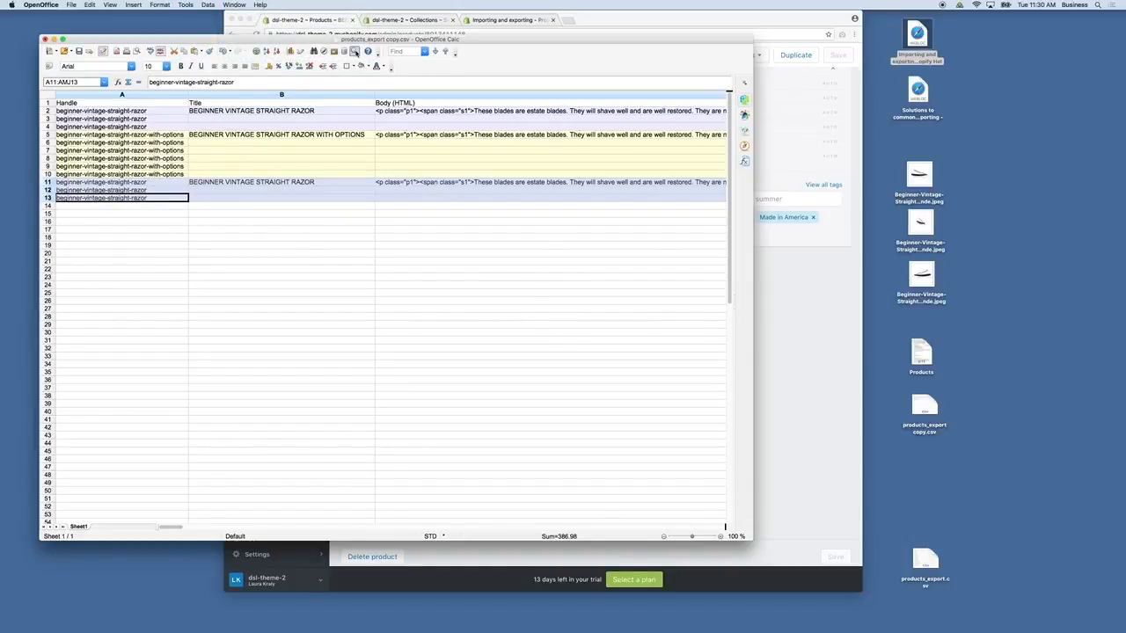
Search the sheet for the text "beginner".
click(354, 52)
click(431, 329)
click(424, 52)
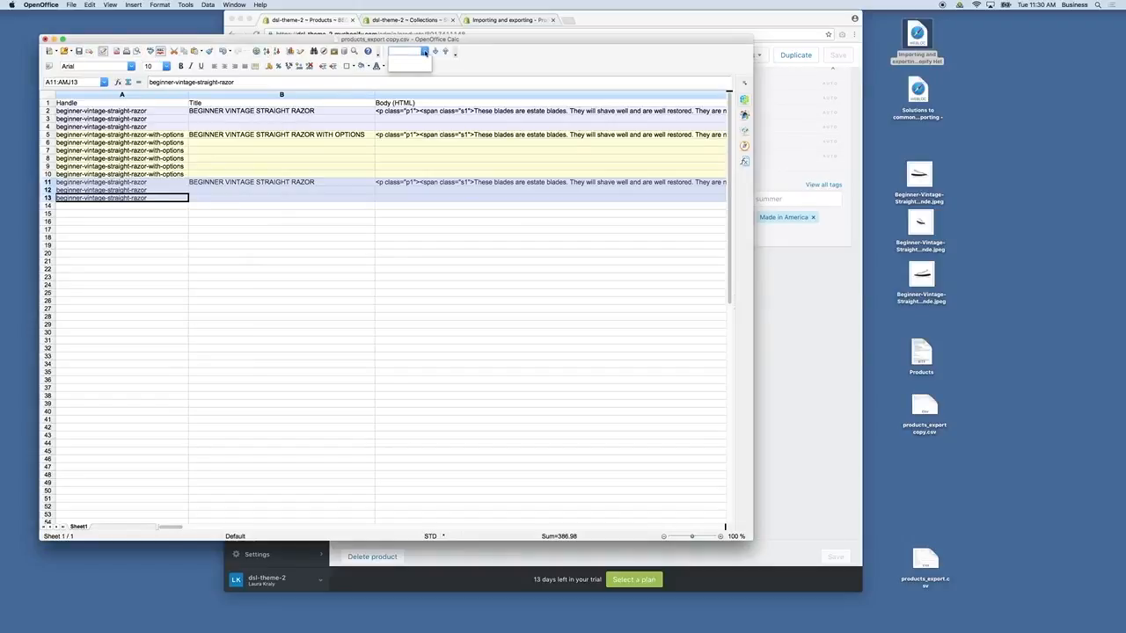
click(412, 52)
text(beginner)
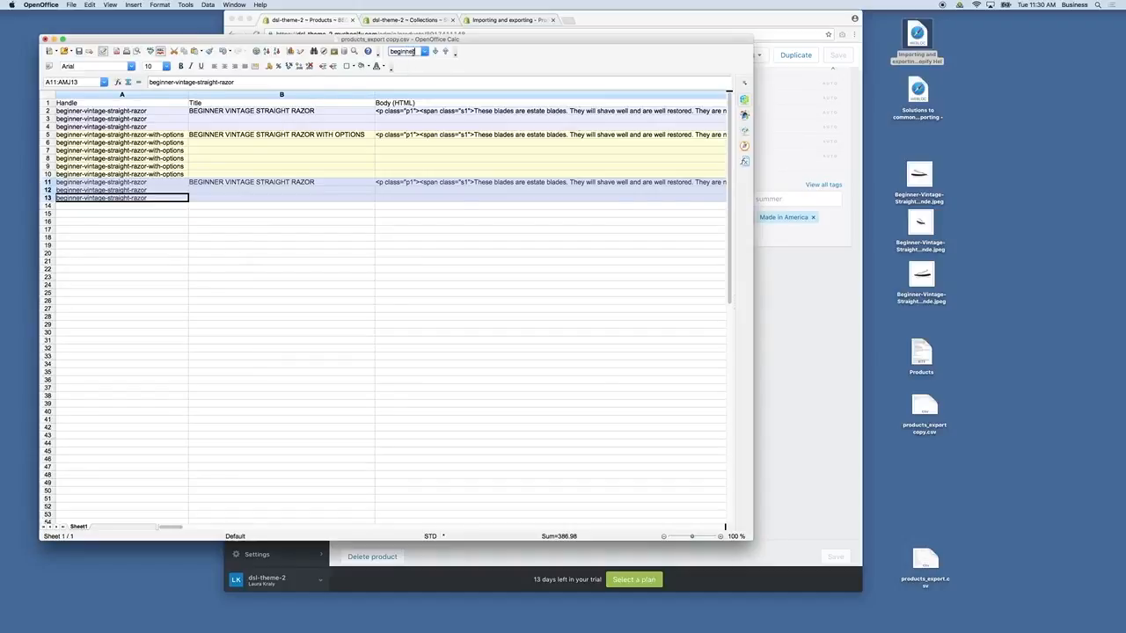
key(Return)
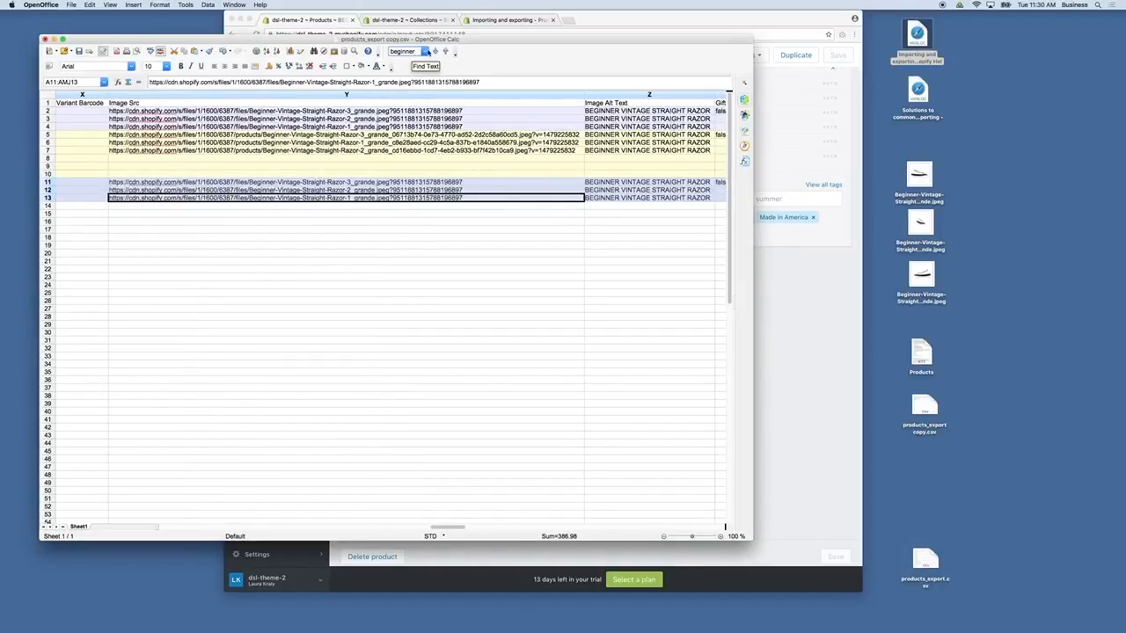
scroll(236, 203, left, 15)
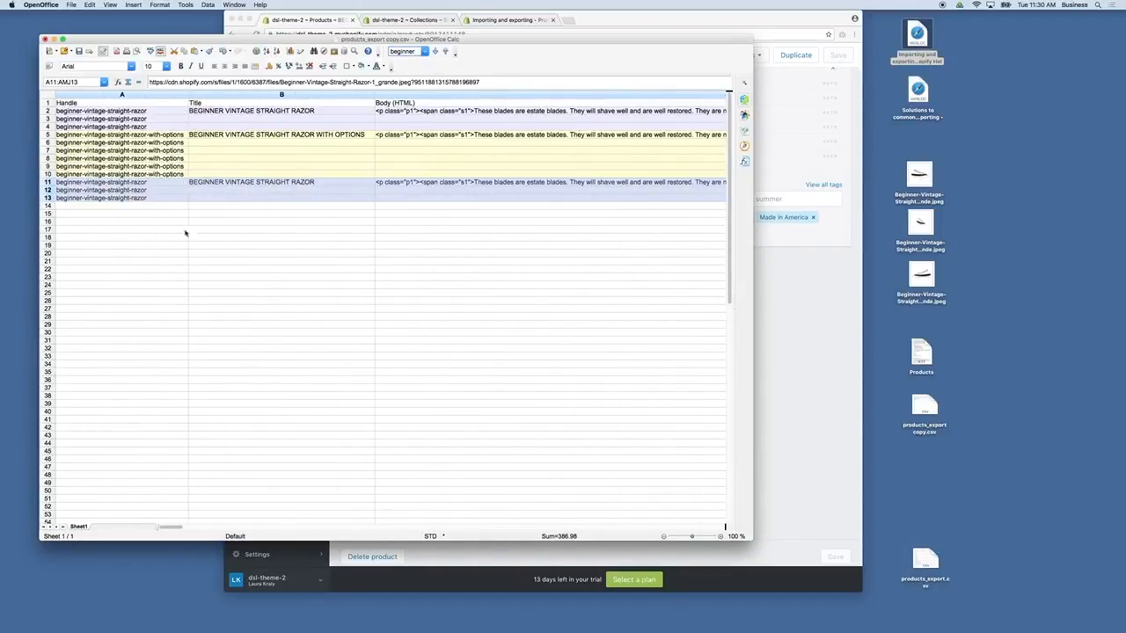
click(176, 243)
click(49, 182)
shift+click(48, 198)
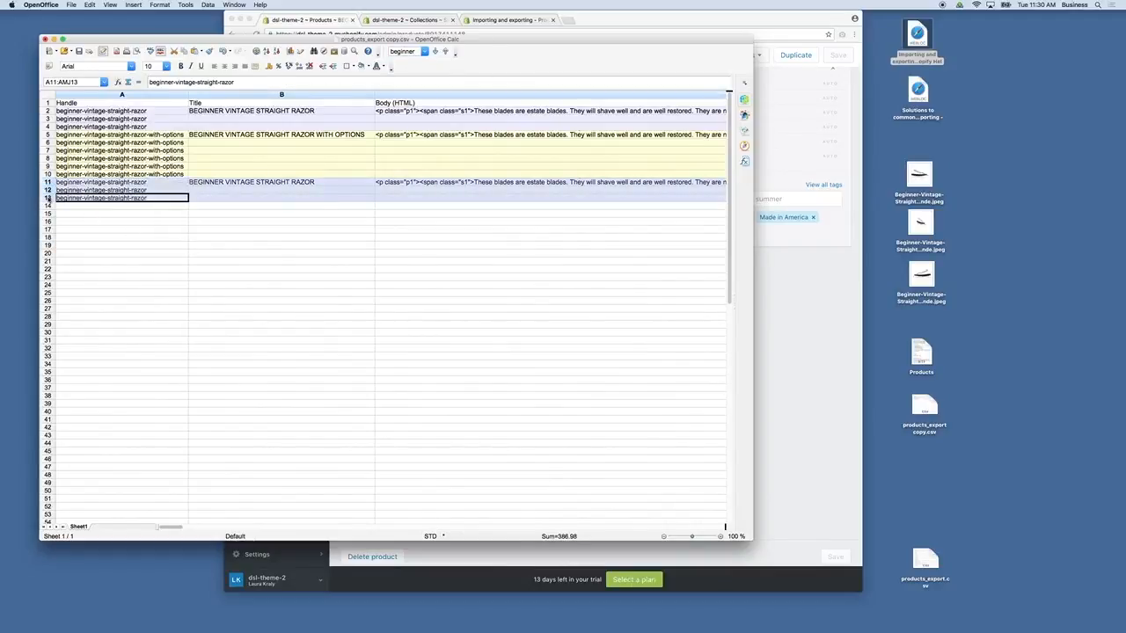
click(134, 5)
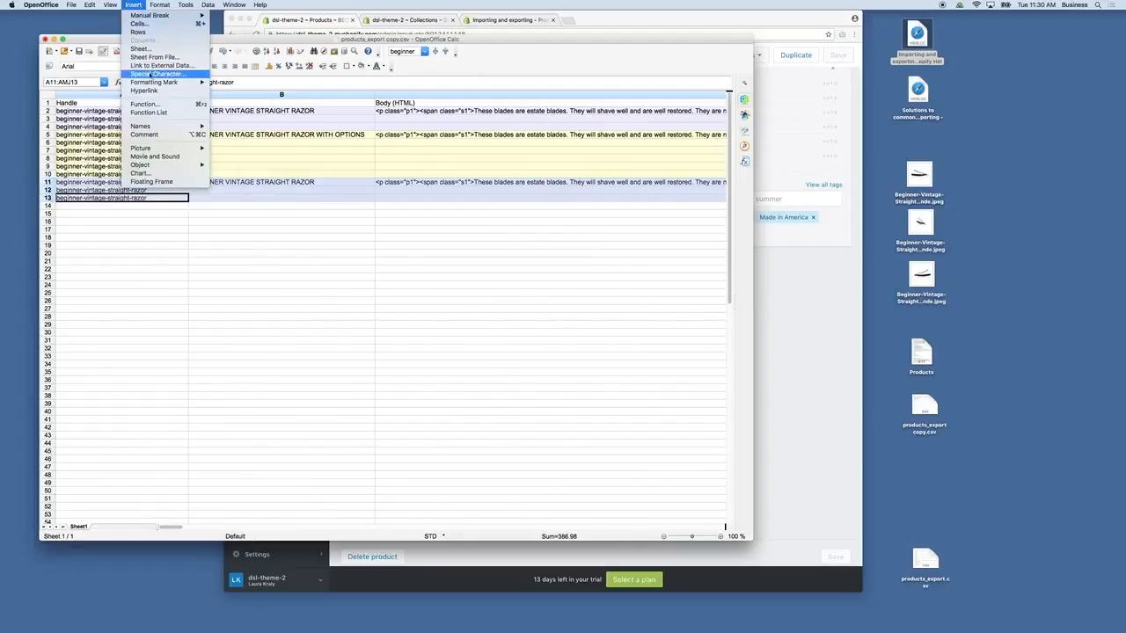
mouse_move(92, 5)
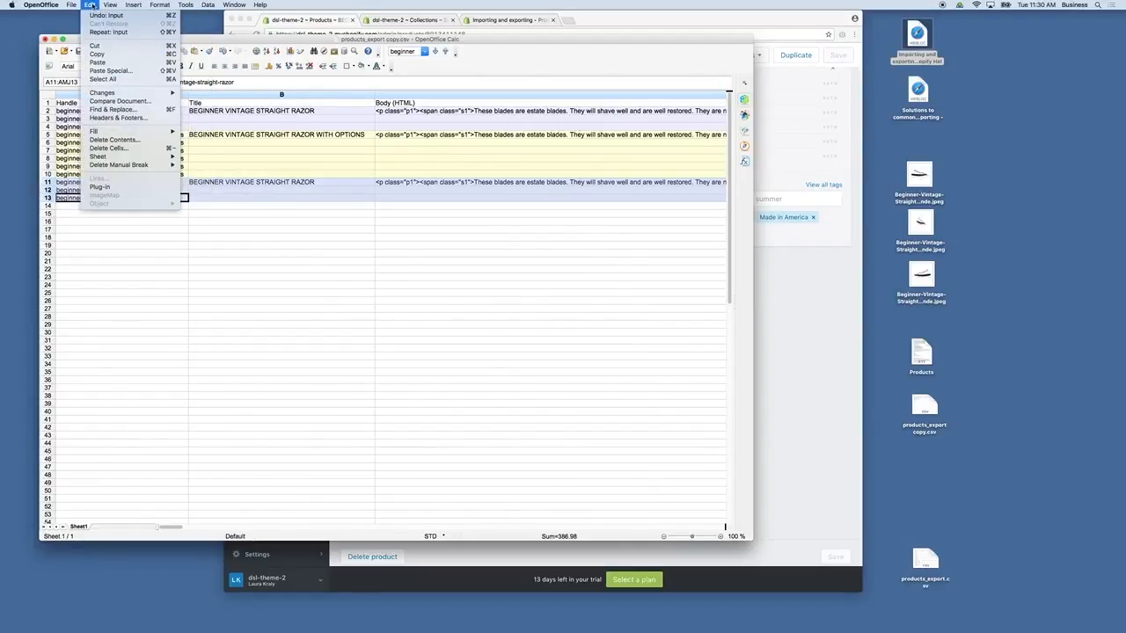
mouse_move(180, 4)
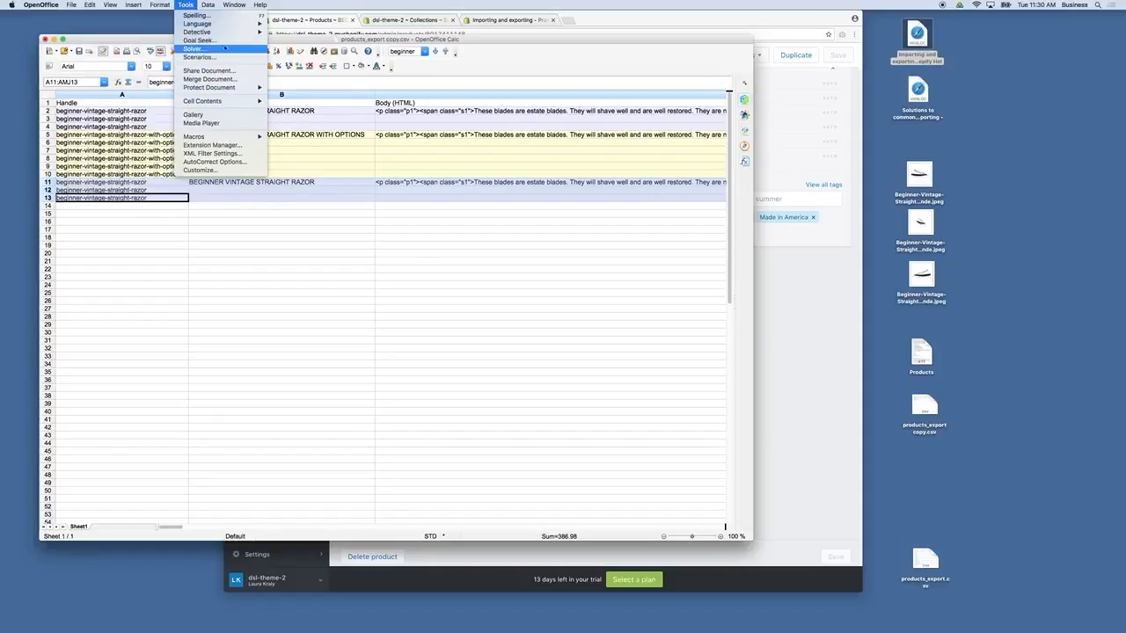
click(233, 234)
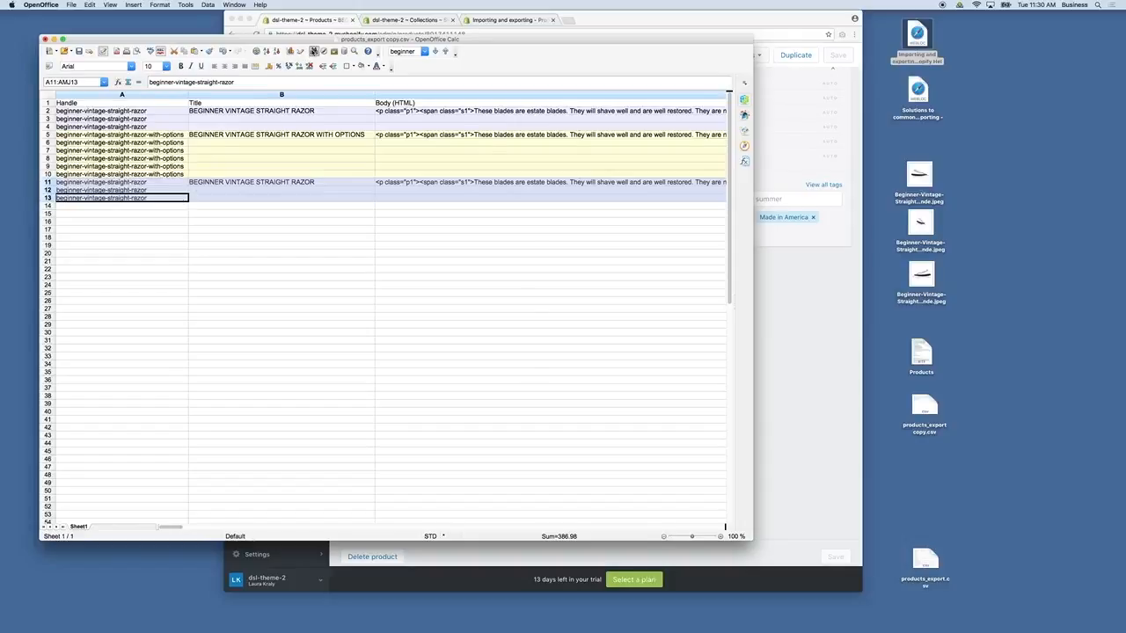
Replace all occurrences of "beginner" with "advanced" in rows 11 to 13, limiting the replacement to the current selection.
click(313, 51)
click(351, 288)
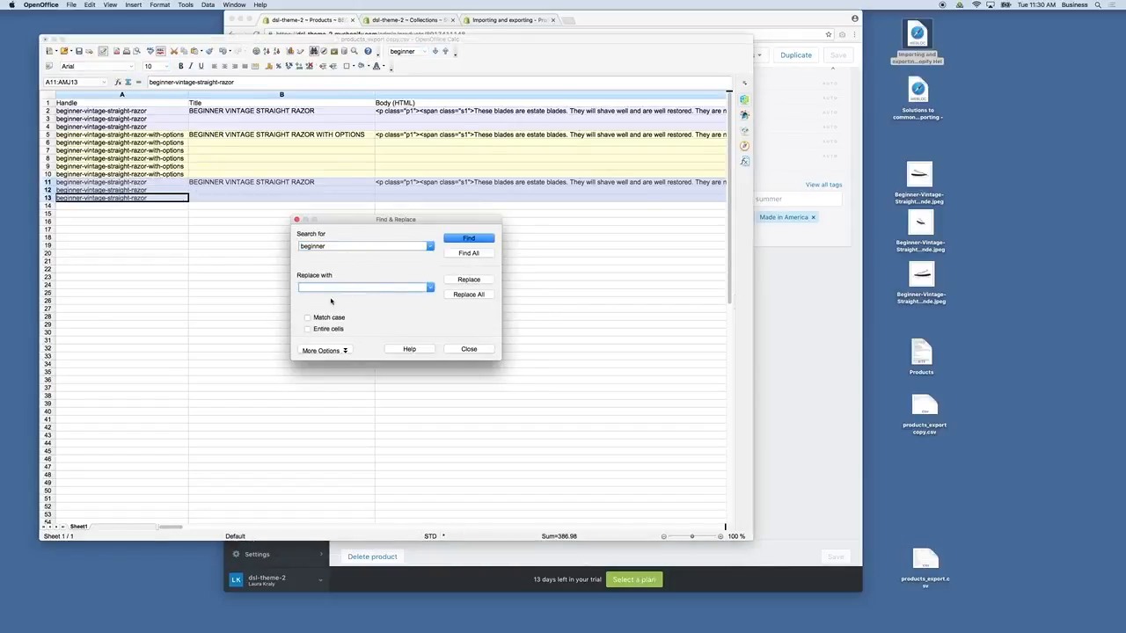
click(51, 190)
click(51, 183)
shift+click(49, 199)
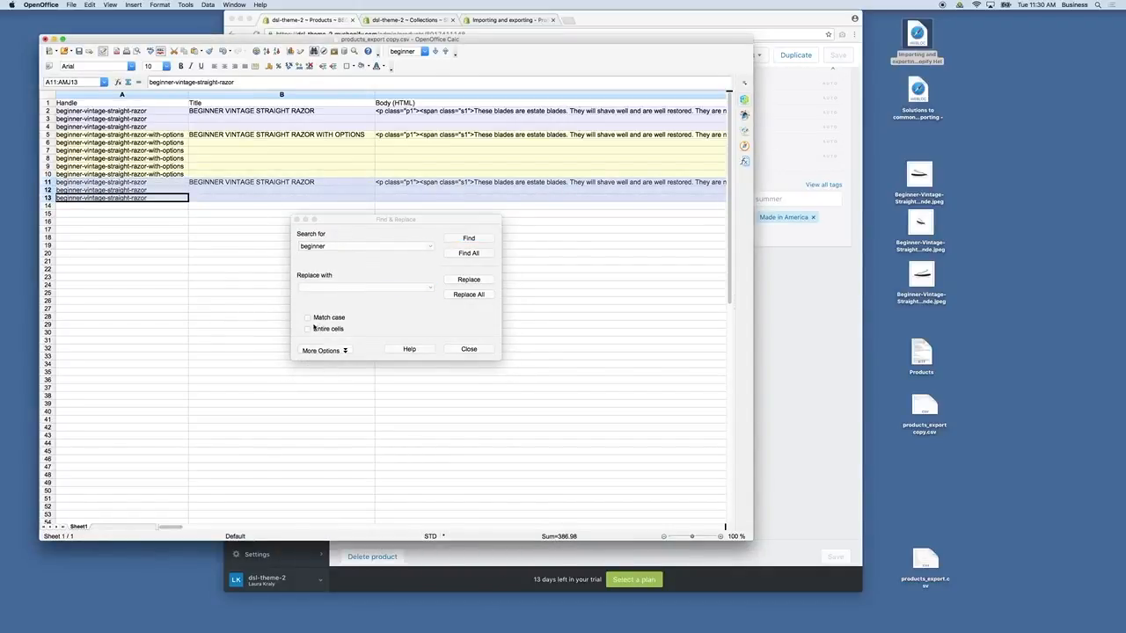
click(338, 350)
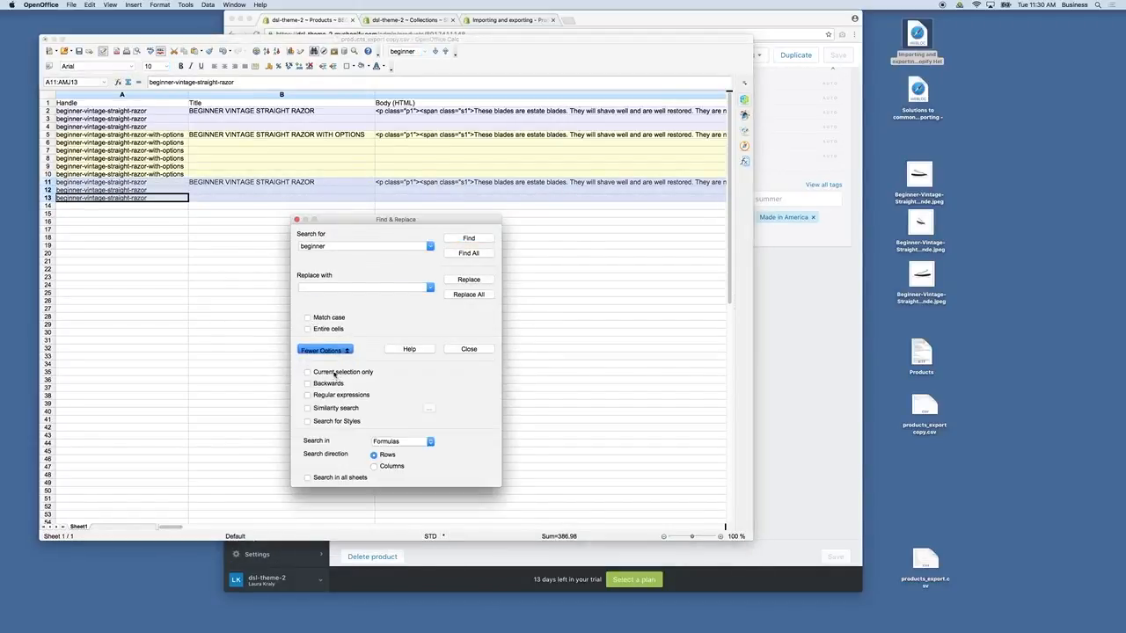
click(335, 373)
click(321, 286)
text(advanced)
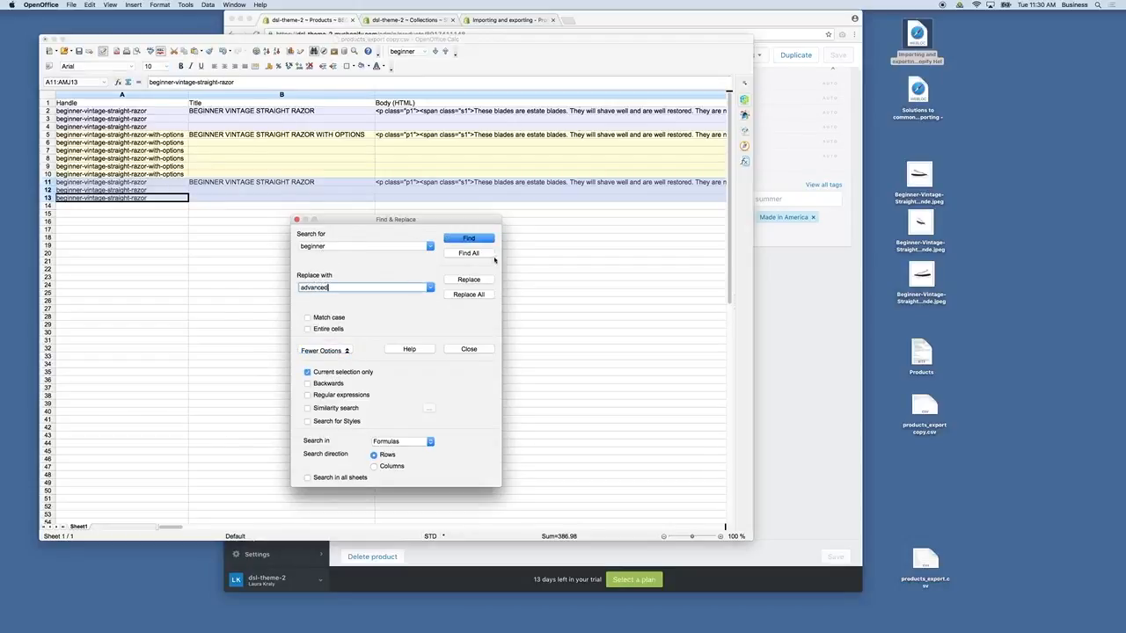
click(464, 240)
click(469, 295)
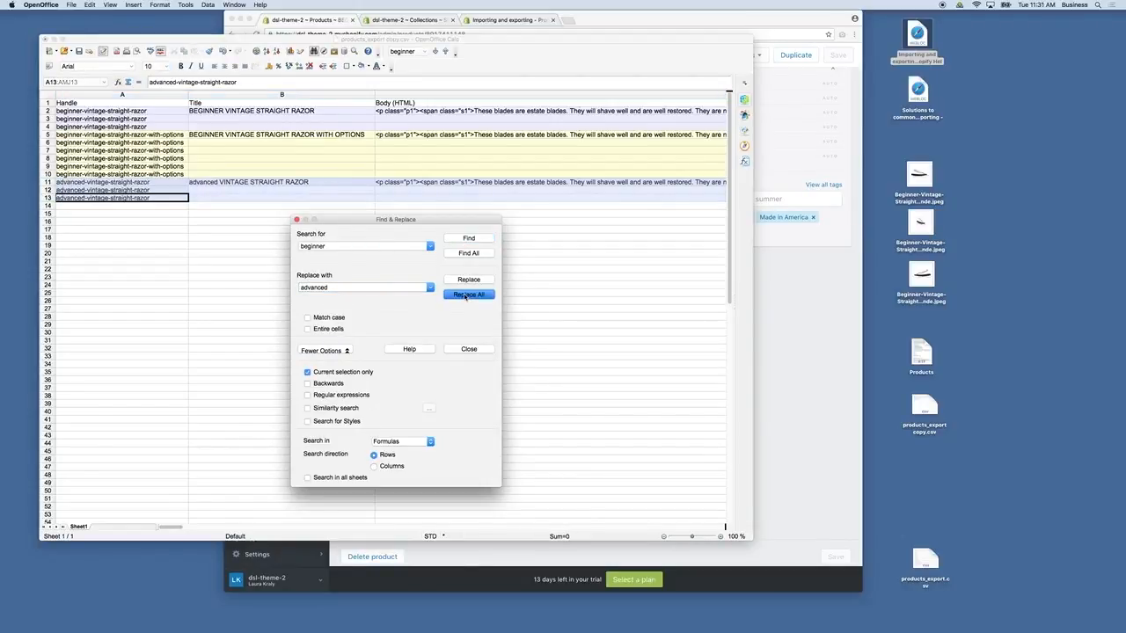
click(475, 350)
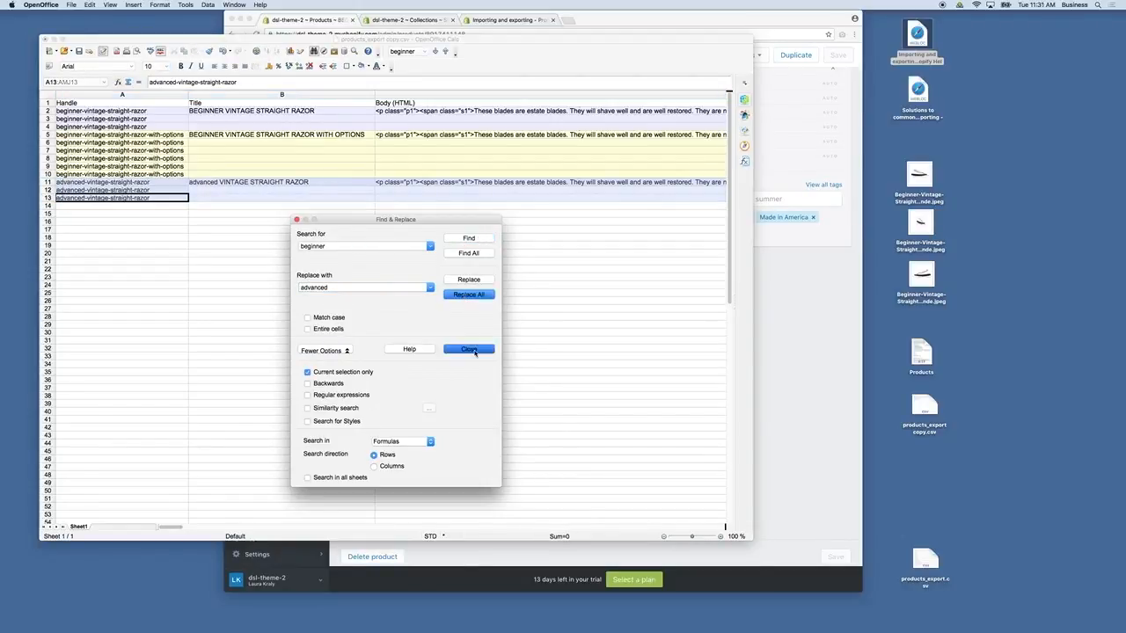
Change the first word of the row 11 title to uppercase so it reads ADVANCED VINTAGE STRAIGHT RAZOR.
click(97, 222)
click(220, 182)
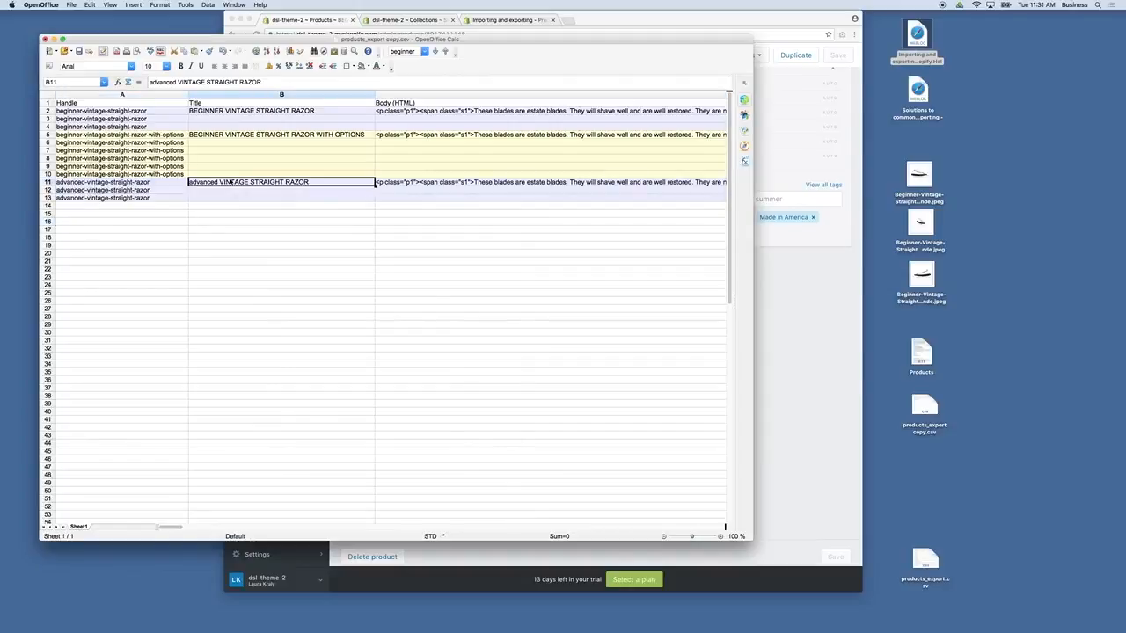
double_click(219, 182)
drag(219, 182, 190, 182)
text(ADVANCE)
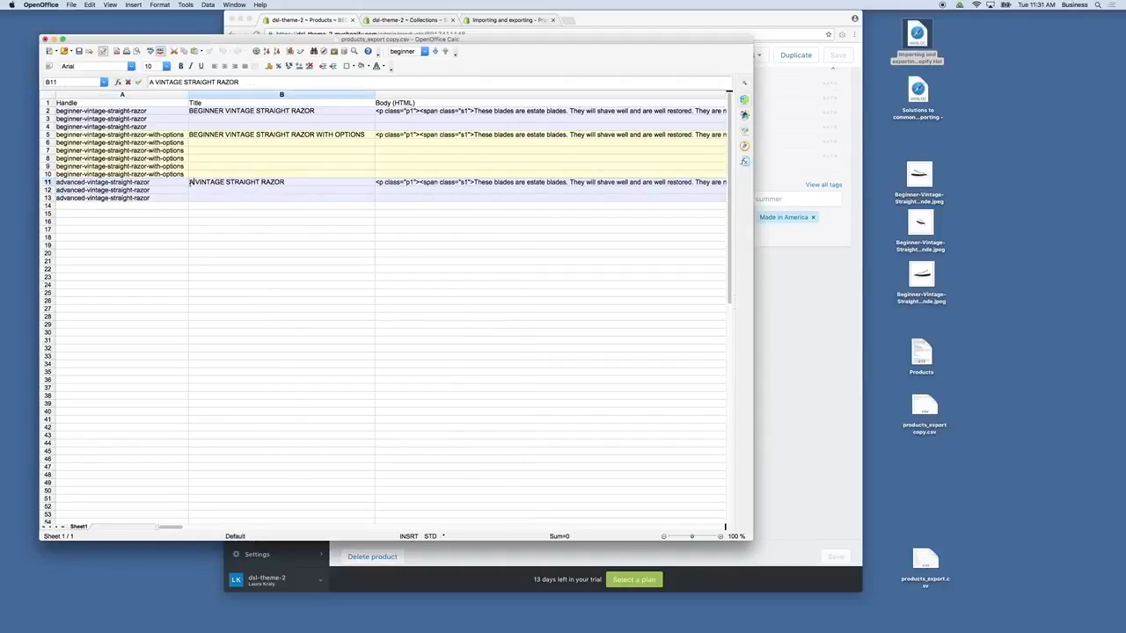
text(D)
click(364, 269)
Capitalize the first tag in row 11 so the tags read Advanced, Made in America, Straight Razors.
click(491, 183)
scroll(493, 189, right, 5)
scroll(493, 189, right, 3)
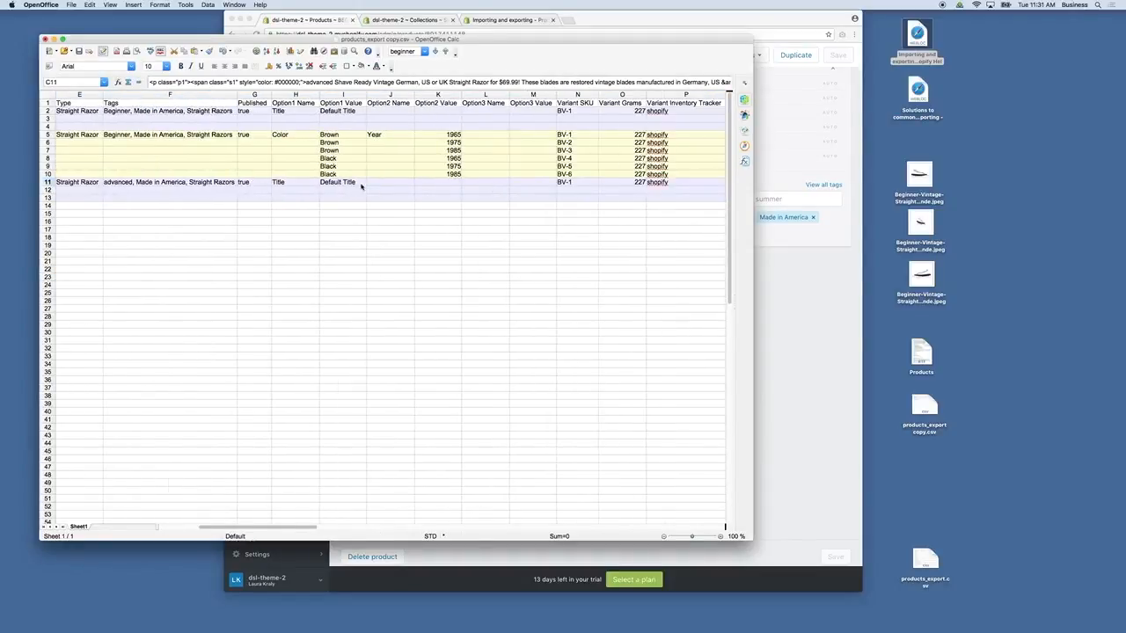
scroll(276, 180, left, 3)
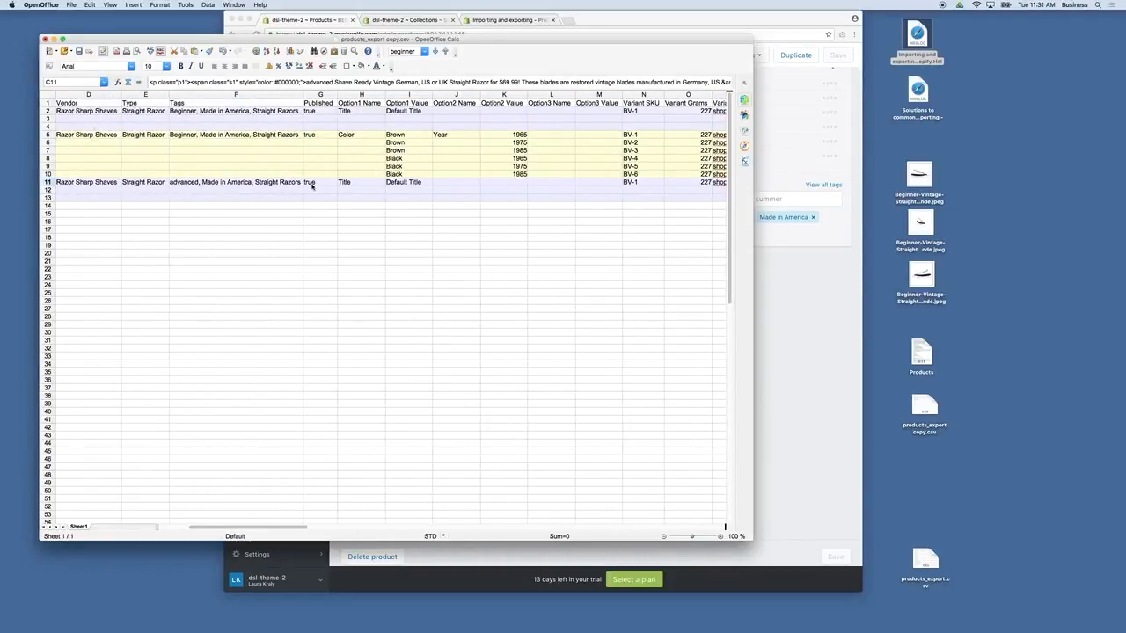
click(179, 185)
double_click(180, 183)
key(BackSpace)
text(A)
click(241, 200)
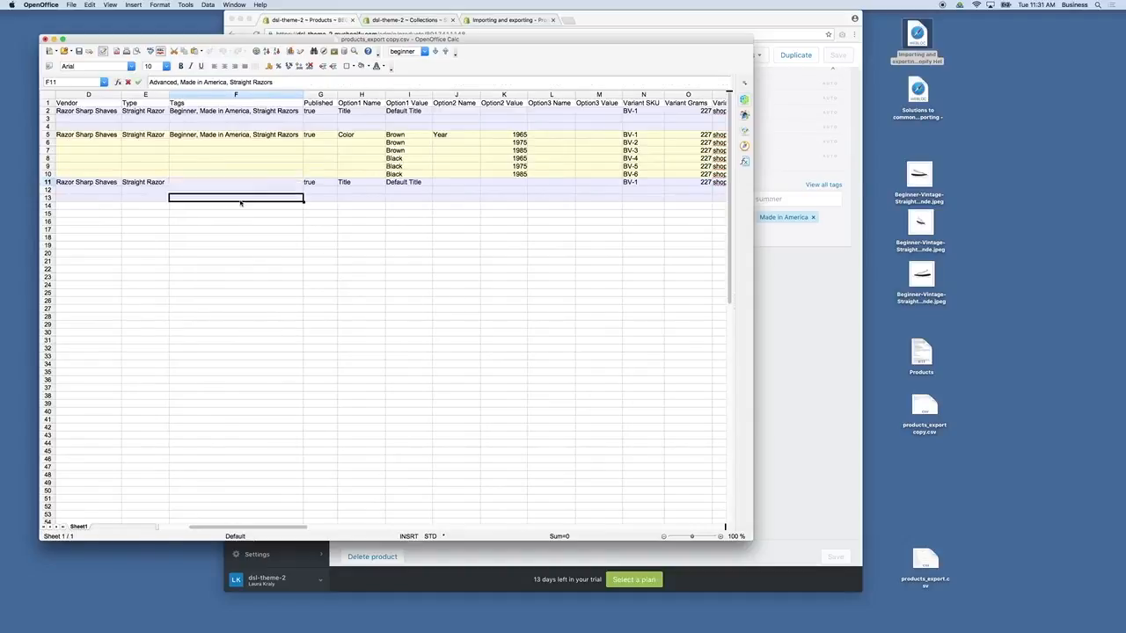
Review the remaining columns of the new product rows, from the option and variant fields to Image Src and the SEO fields.
scroll(305, 202, right, 2)
scroll(528, 205, right, 2)
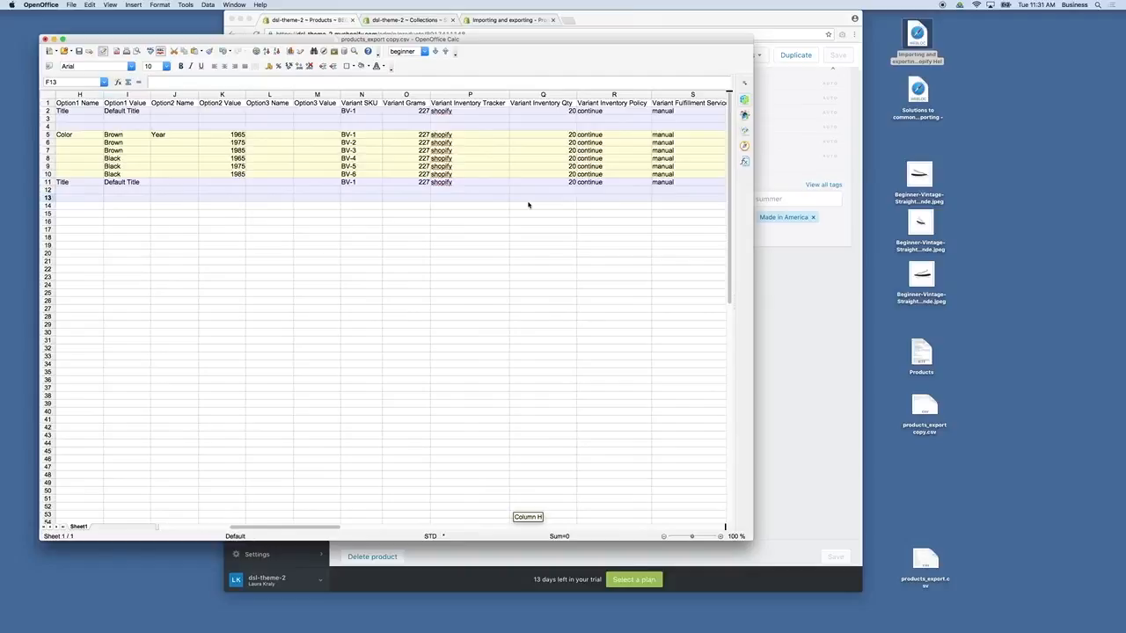
scroll(527, 205, right, 9)
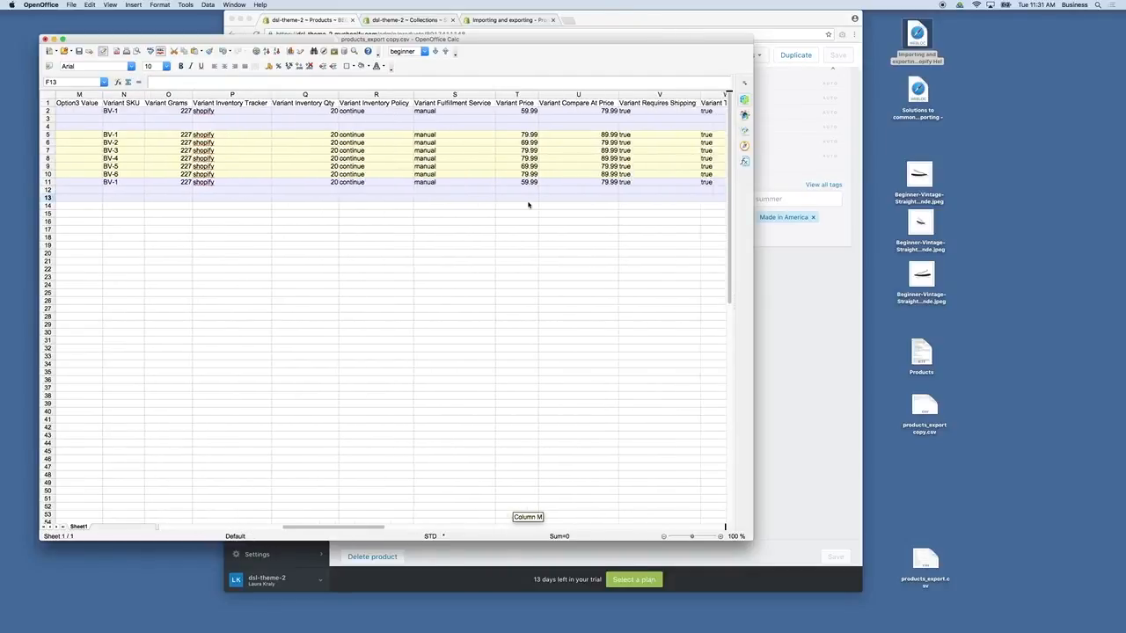
scroll(527, 205, right, 2)
scroll(528, 205, right, 7)
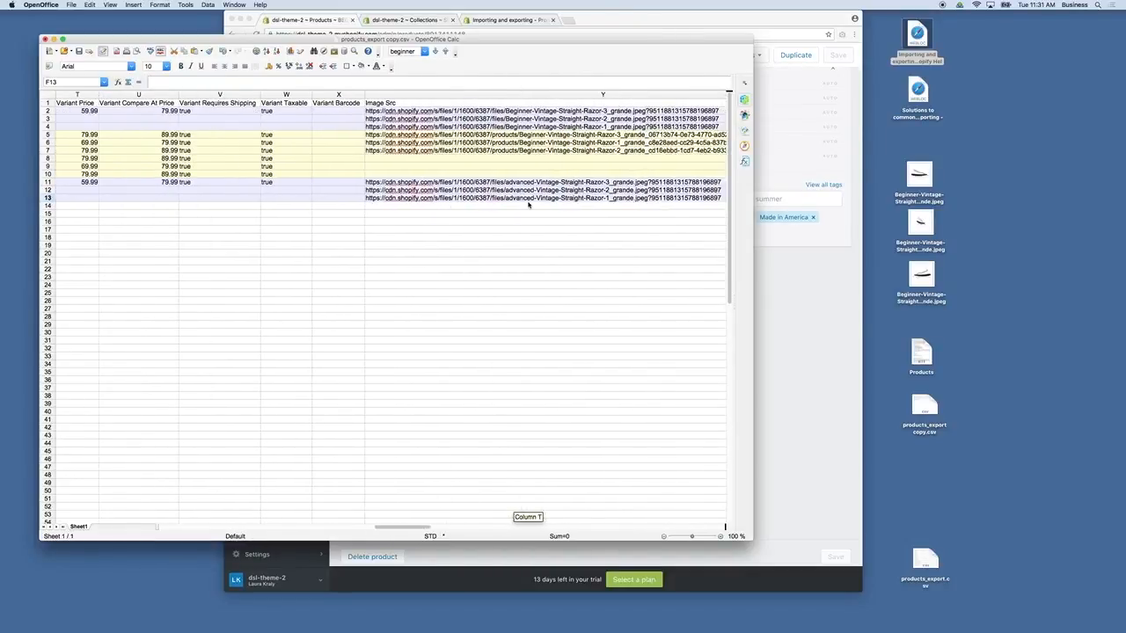
scroll(528, 205, right, 4)
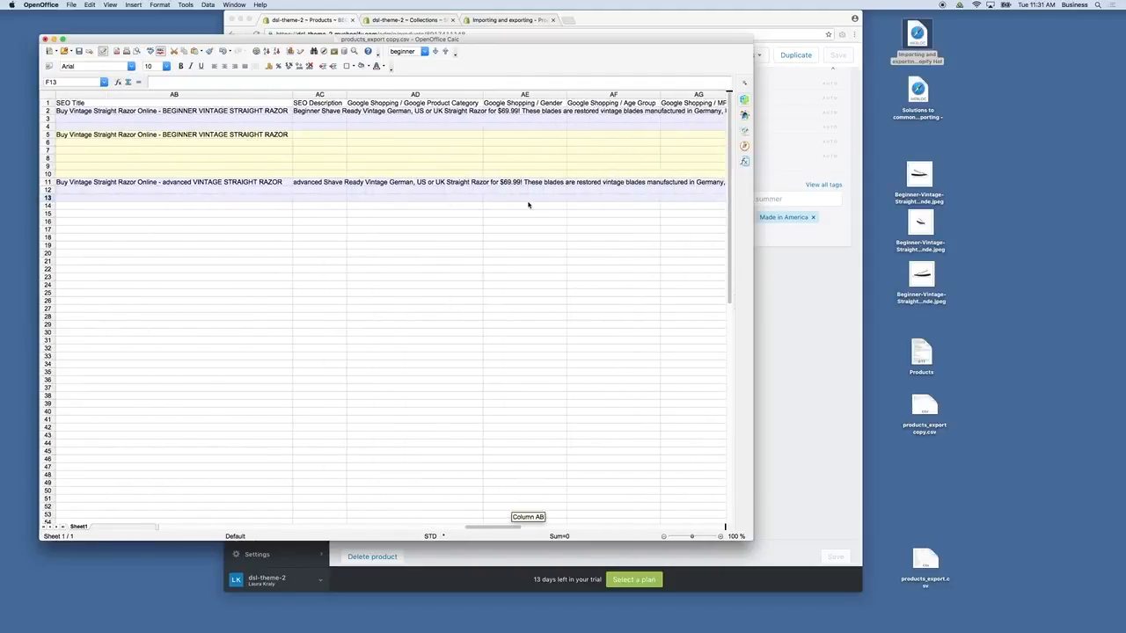
scroll(527, 202, left, 20)
Delete rows 11 to 13 holding the advanced-vintage-straight-razor product from the spreadsheet.
drag(48, 182, 48, 198)
right_click(51, 197)
click(75, 242)
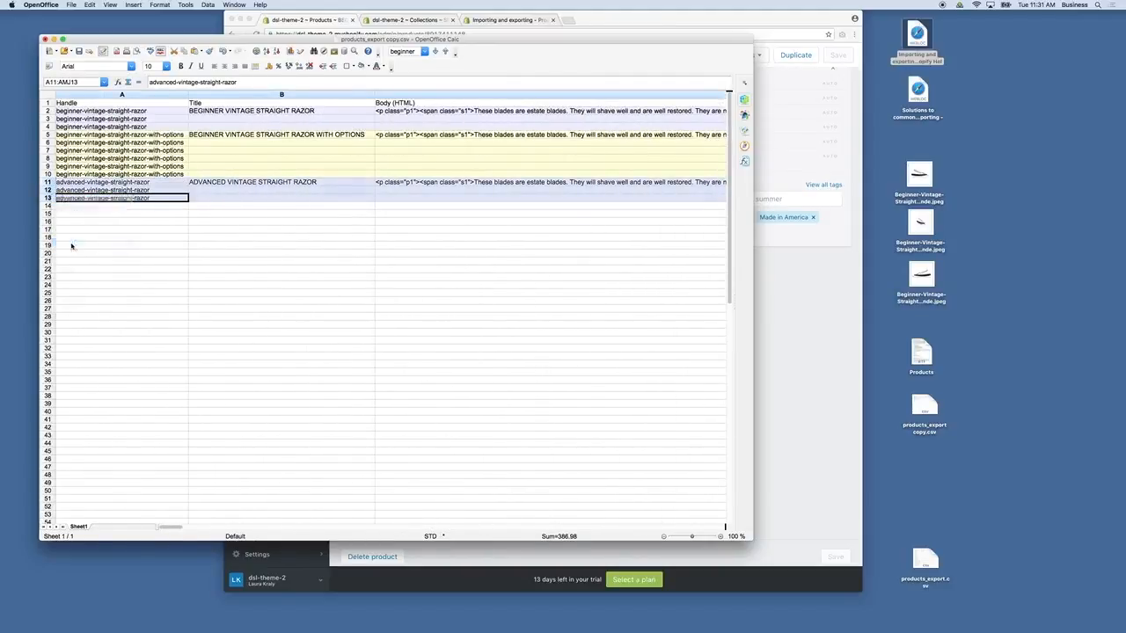
click(486, 269)
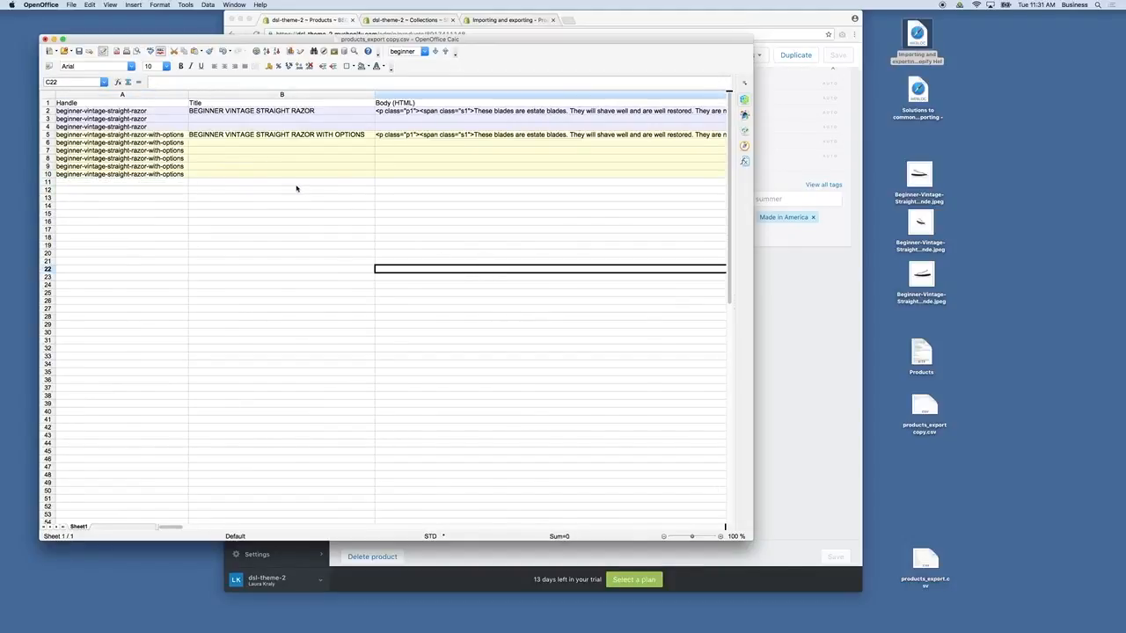
Close the spreadsheet, saving the changes and keeping the current CSV format.
click(46, 40)
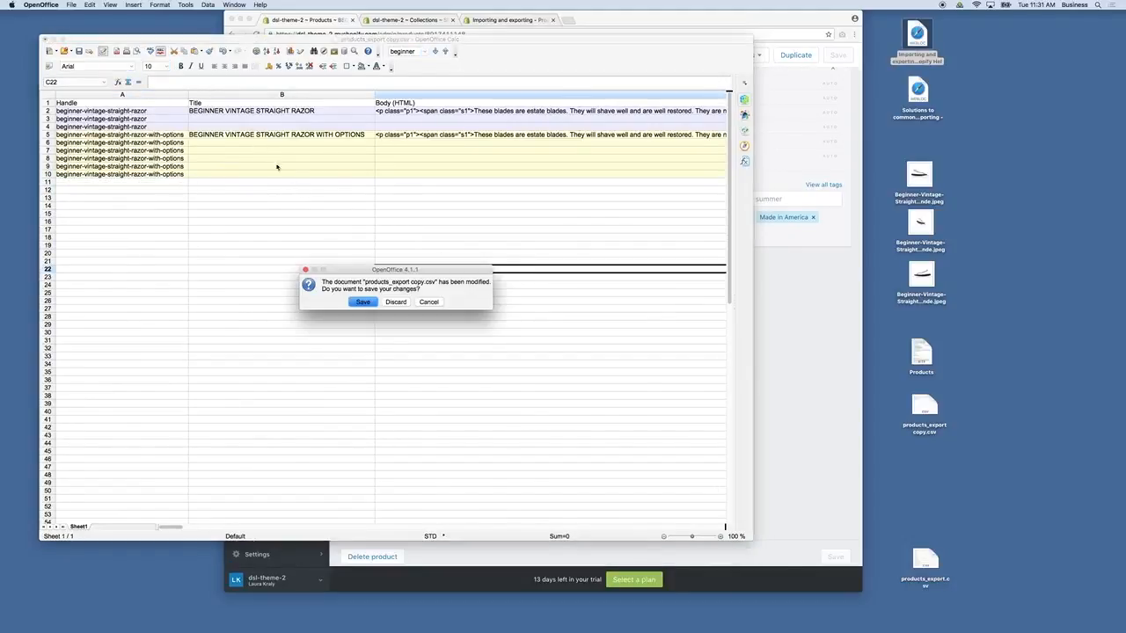
click(362, 302)
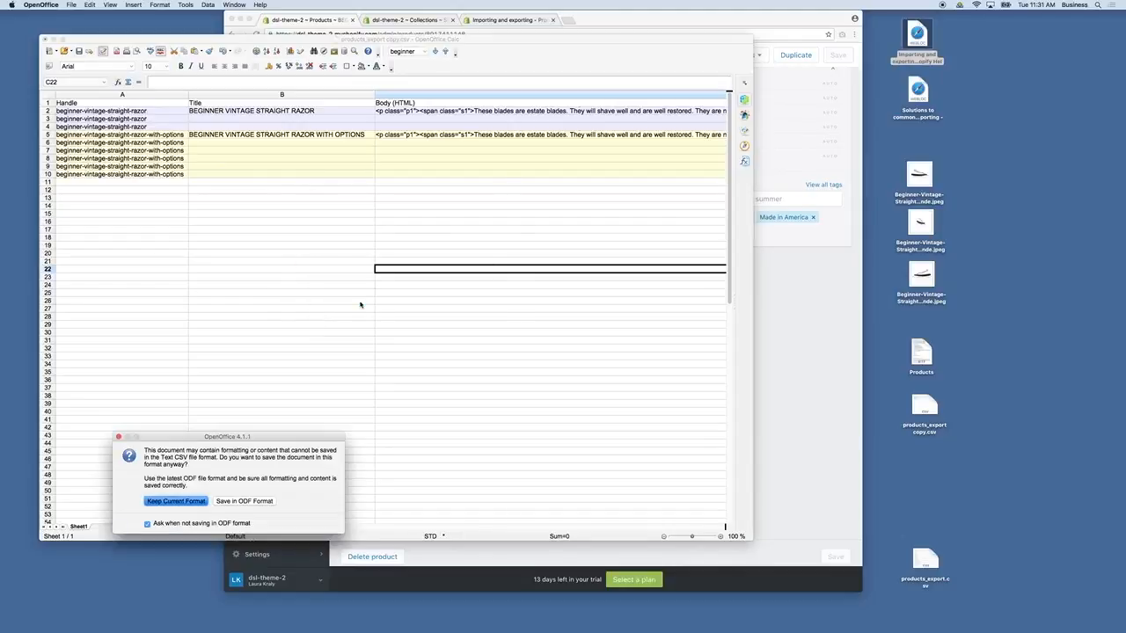
click(183, 502)
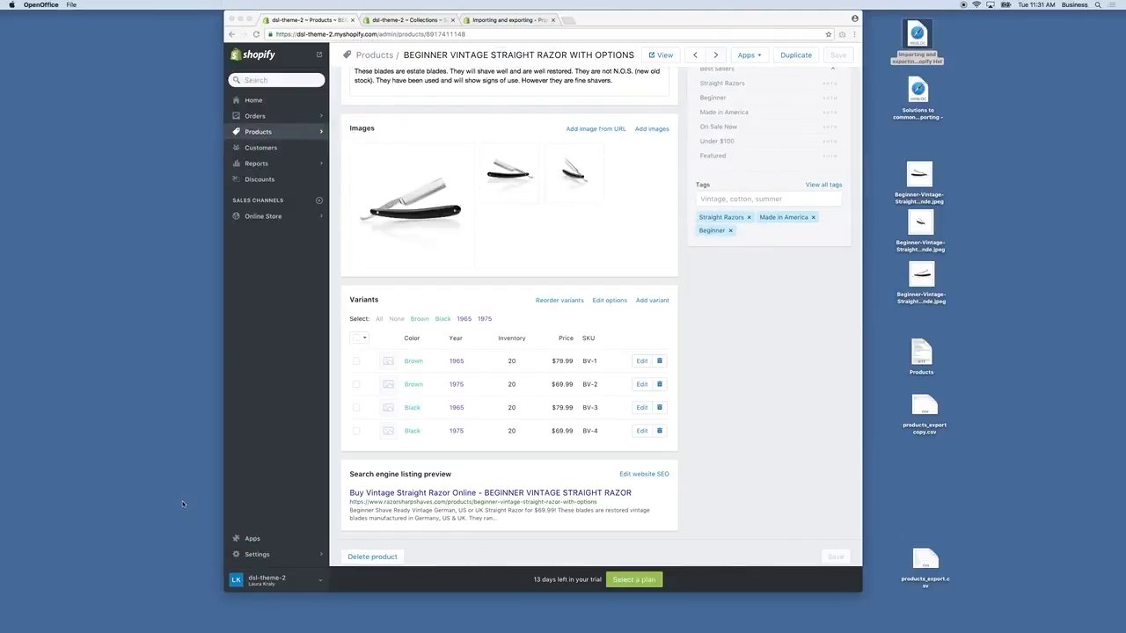
Preview products_export copy.csv on the desktop, close the preview, and move the file to an empty spot away from the other icons.
click(923, 409)
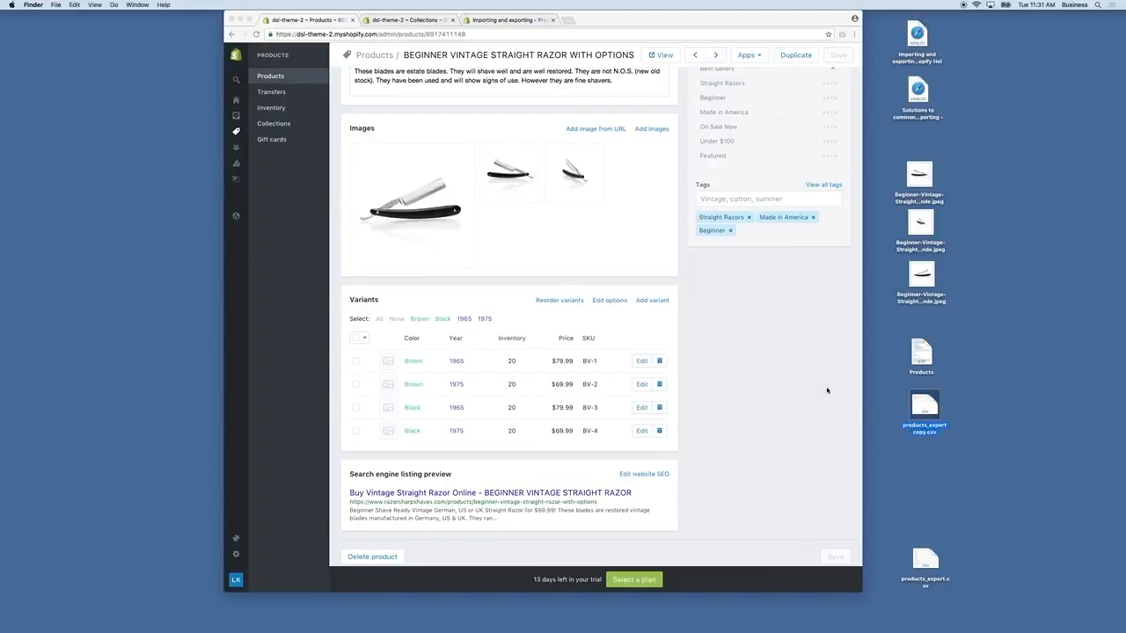
key(space)
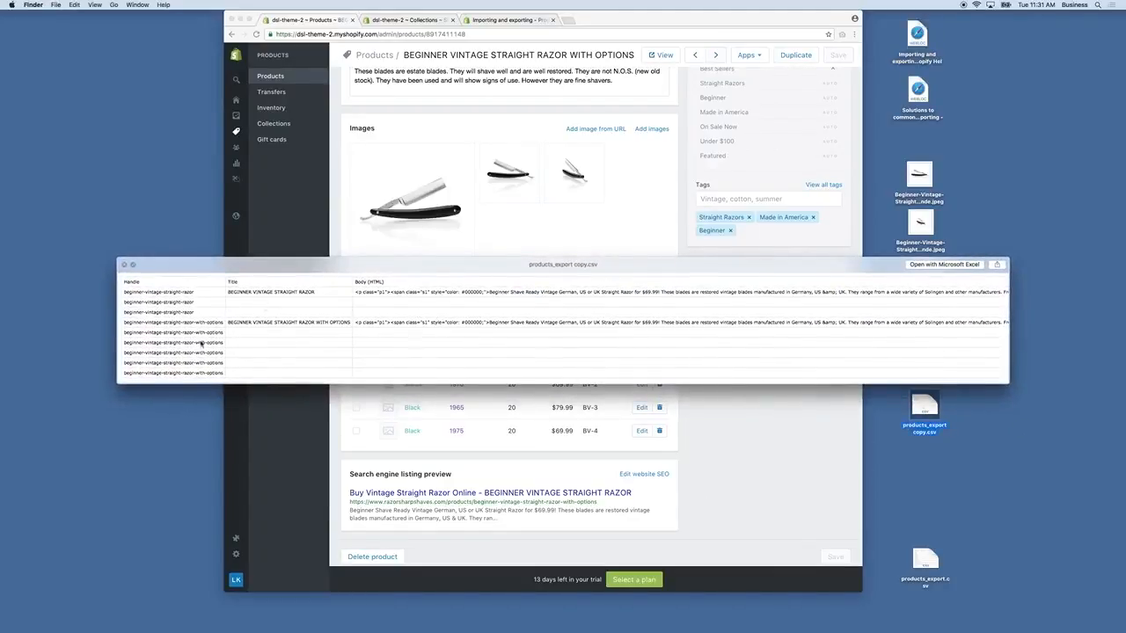
click(122, 266)
drag(921, 412, 1066, 406)
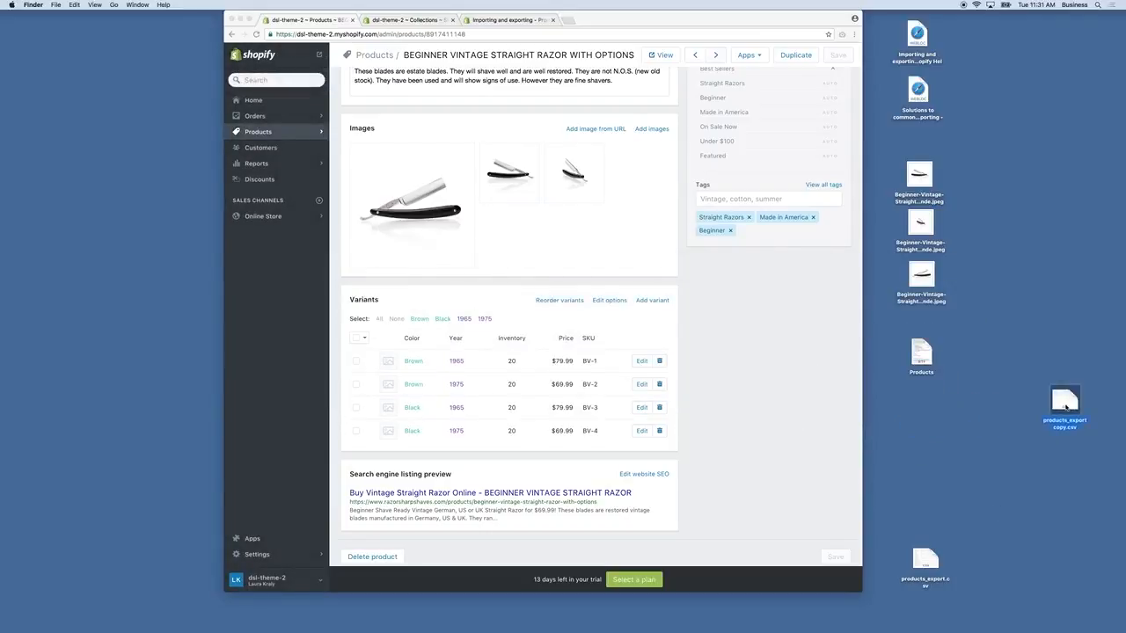
Set up a product import in the Shopify admin with products_export copy.csv, overwriting existing products that have the same handle.
click(264, 133)
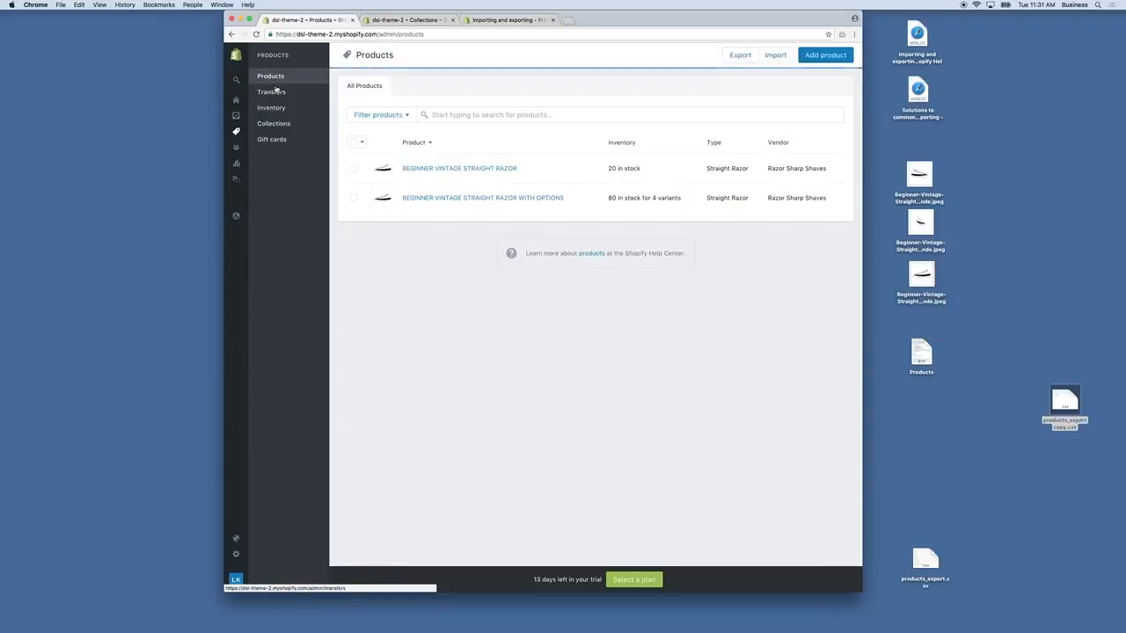
click(772, 56)
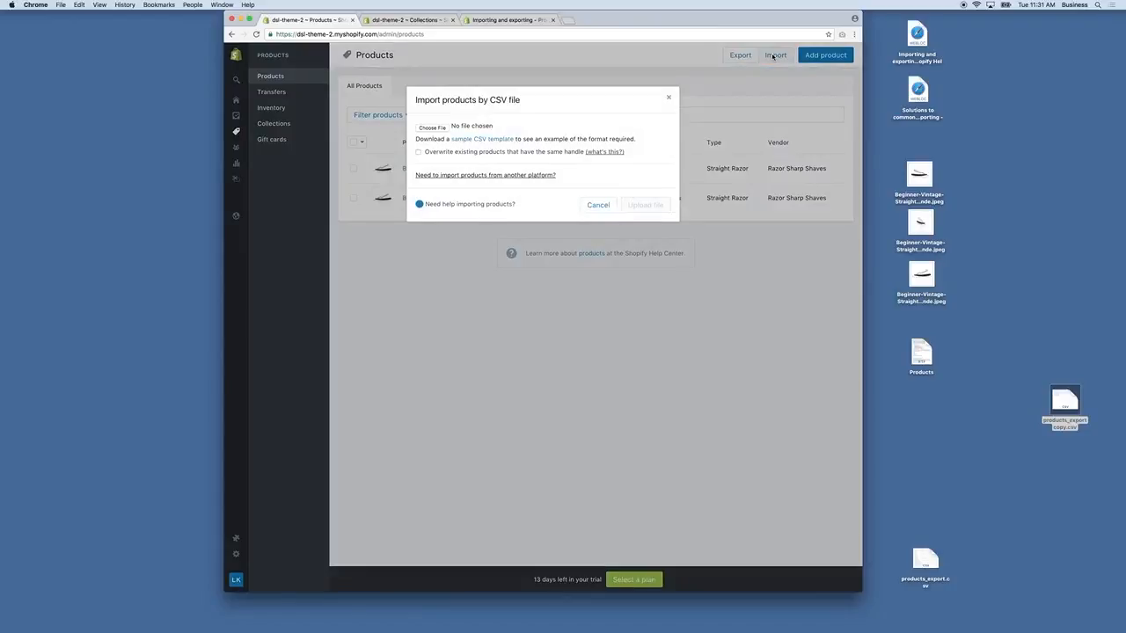
click(432, 128)
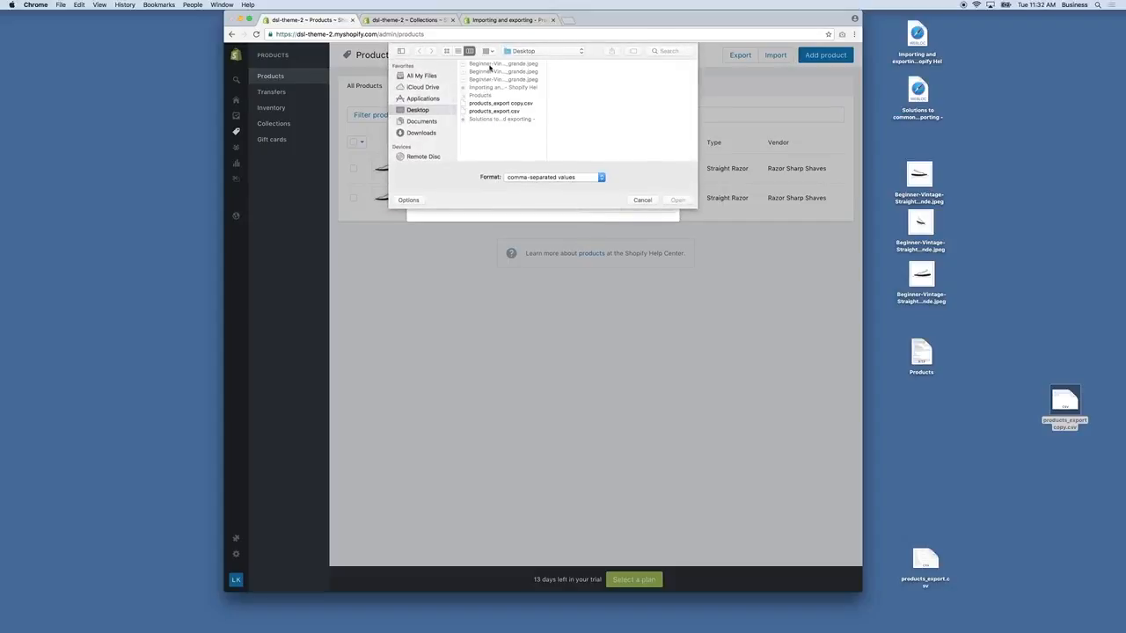
double_click(493, 103)
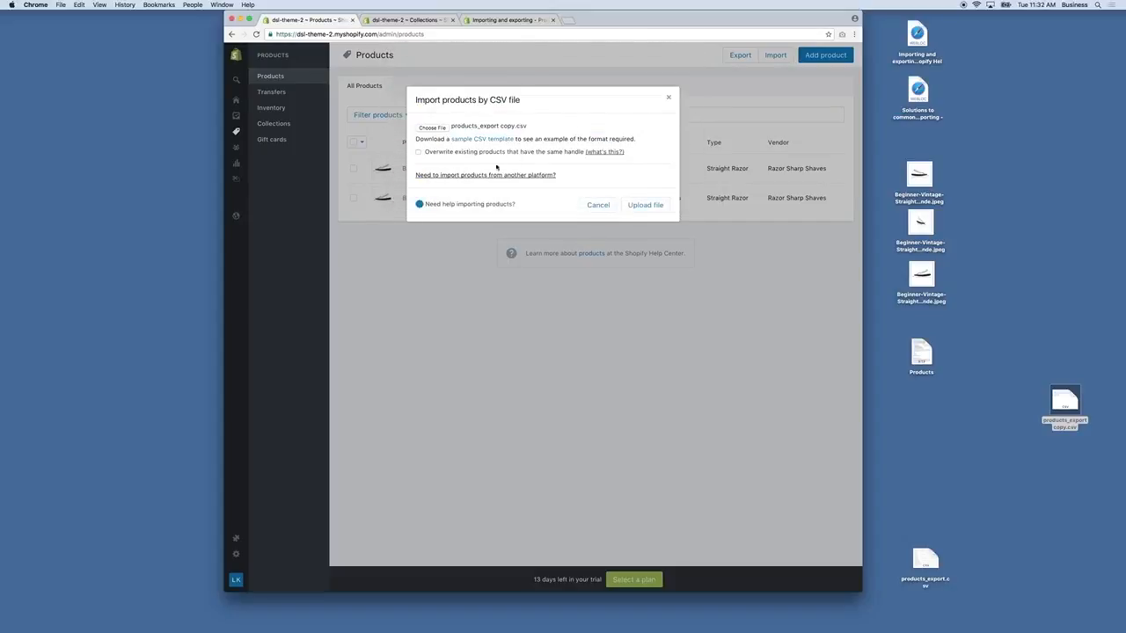
drag(430, 154, 586, 155)
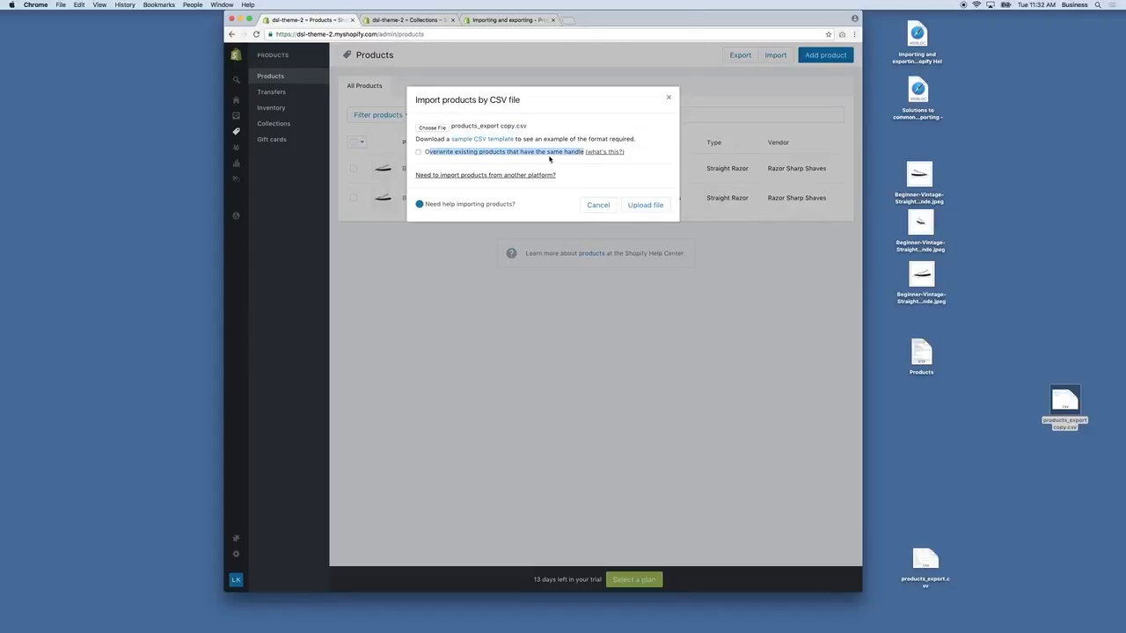
click(550, 159)
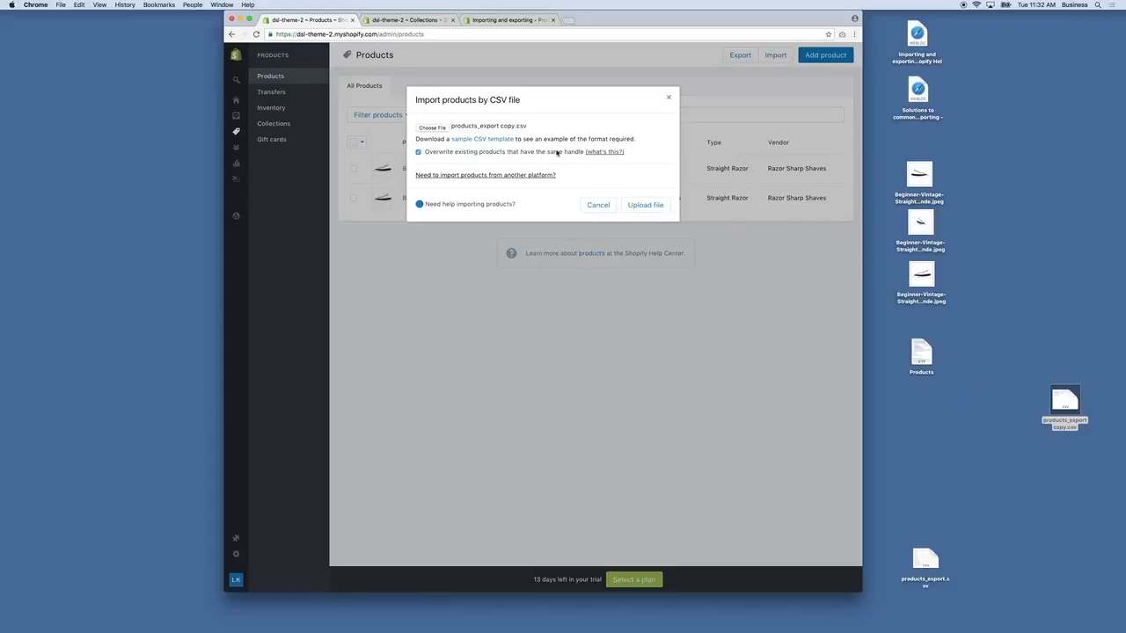
Open the explanation of handles from the overwrite option in a new tab, look it over, and close it.
right_click(613, 152)
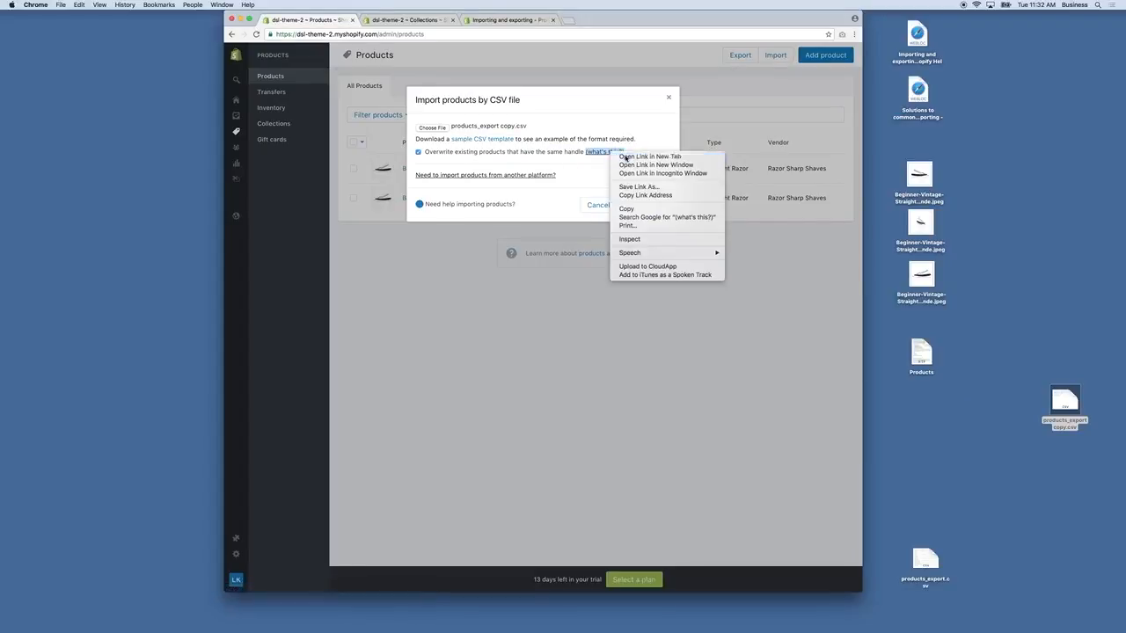
click(626, 157)
click(434, 22)
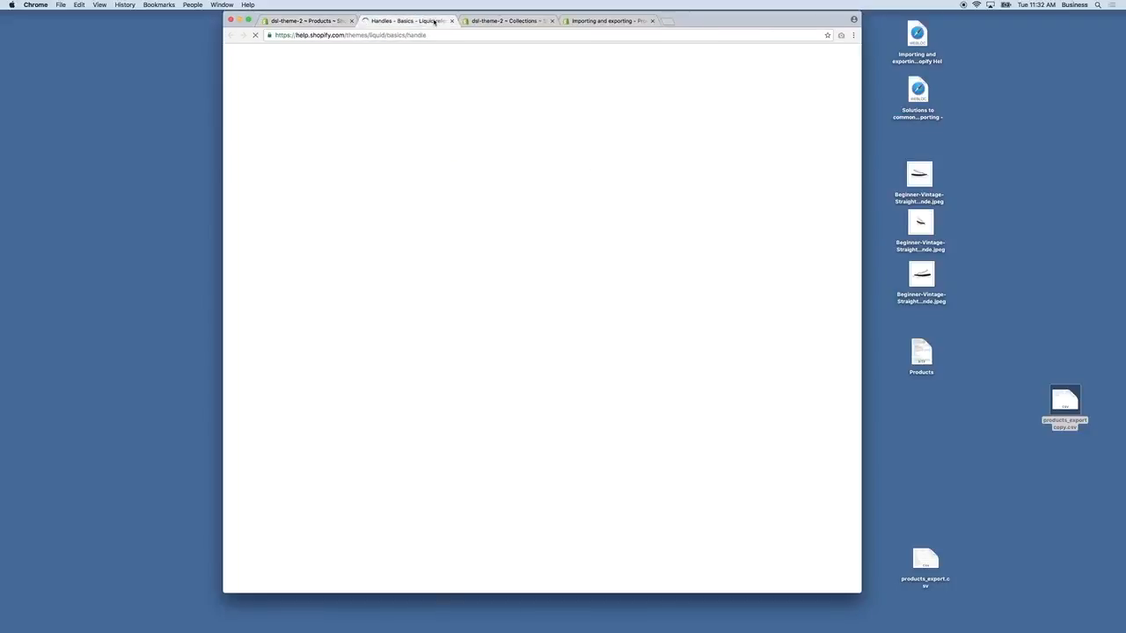
scroll(533, 247, down, 2)
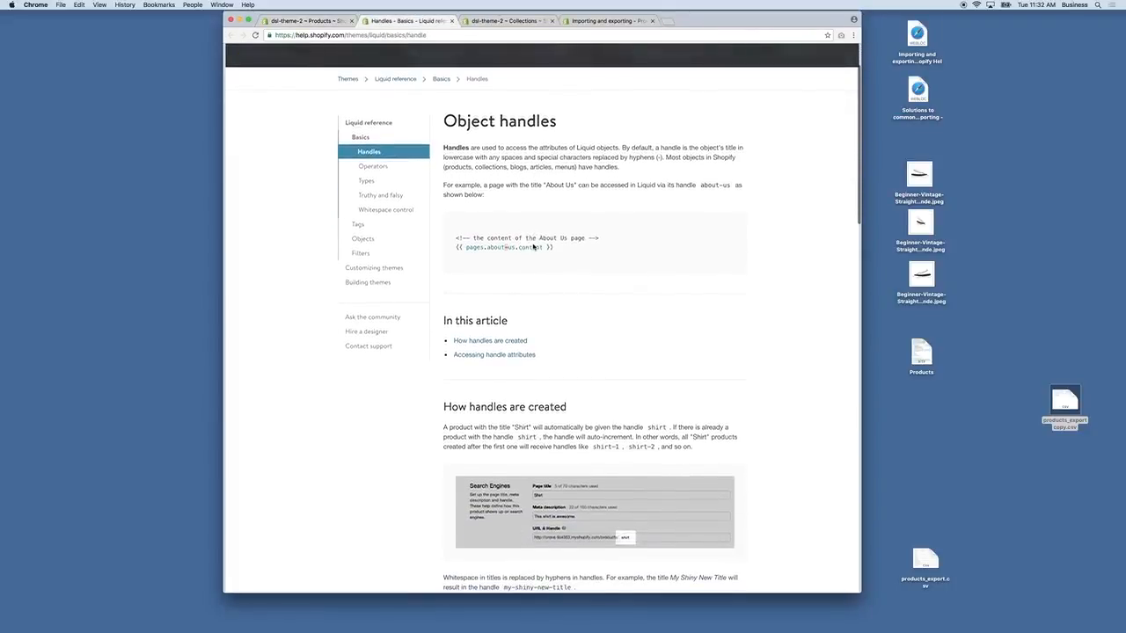
scroll(533, 247, up, 2)
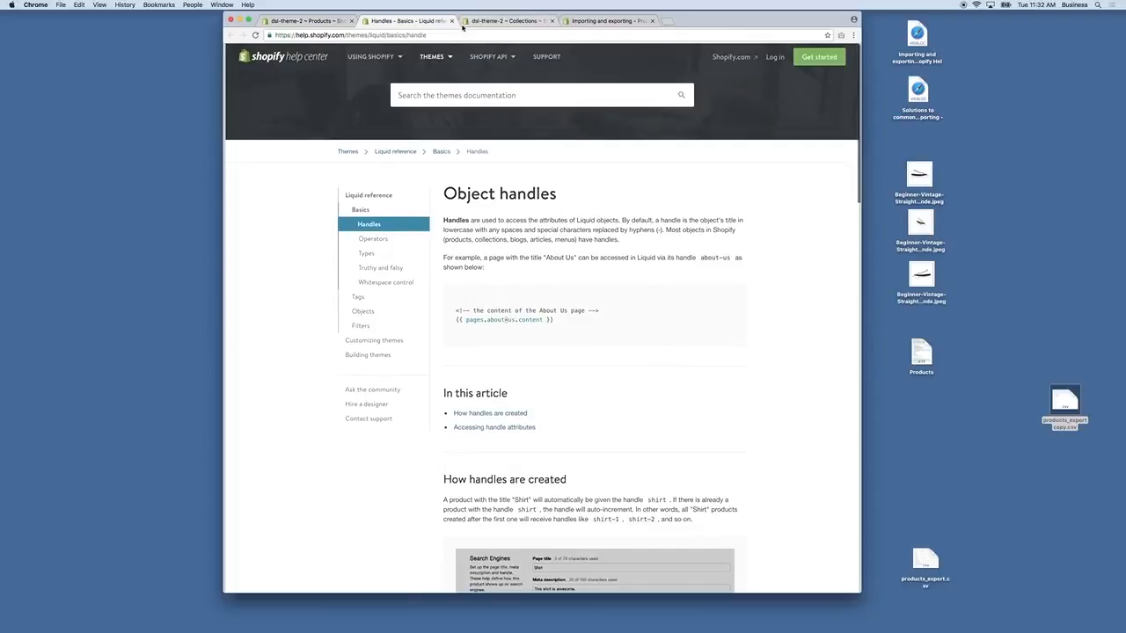
click(451, 20)
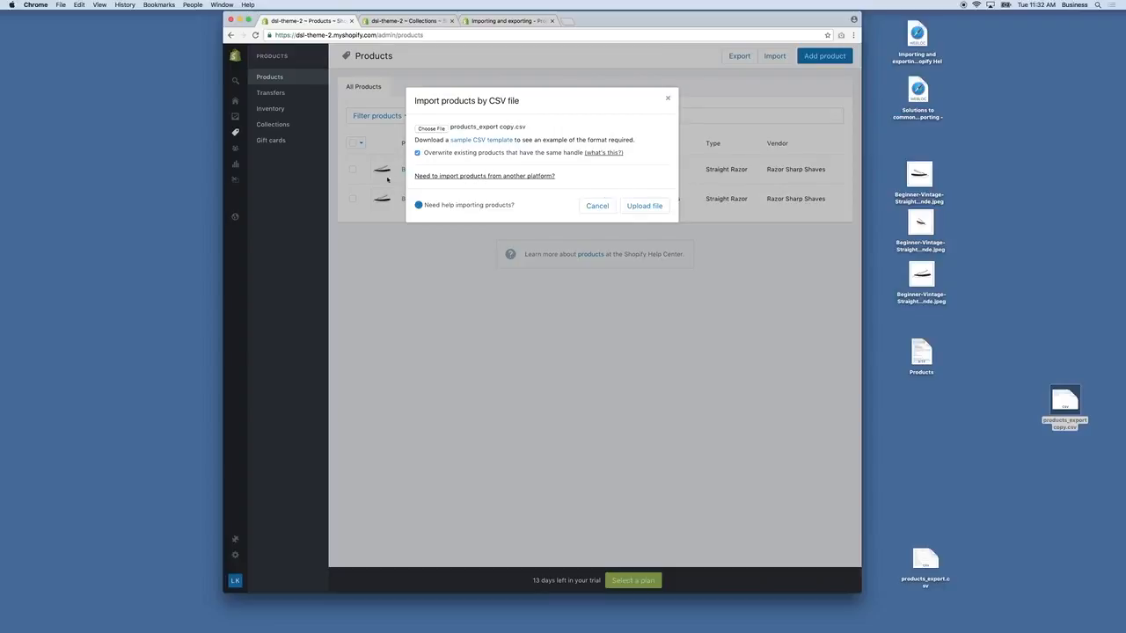
Upload the chosen CSV file and start the import from the product preview.
click(650, 206)
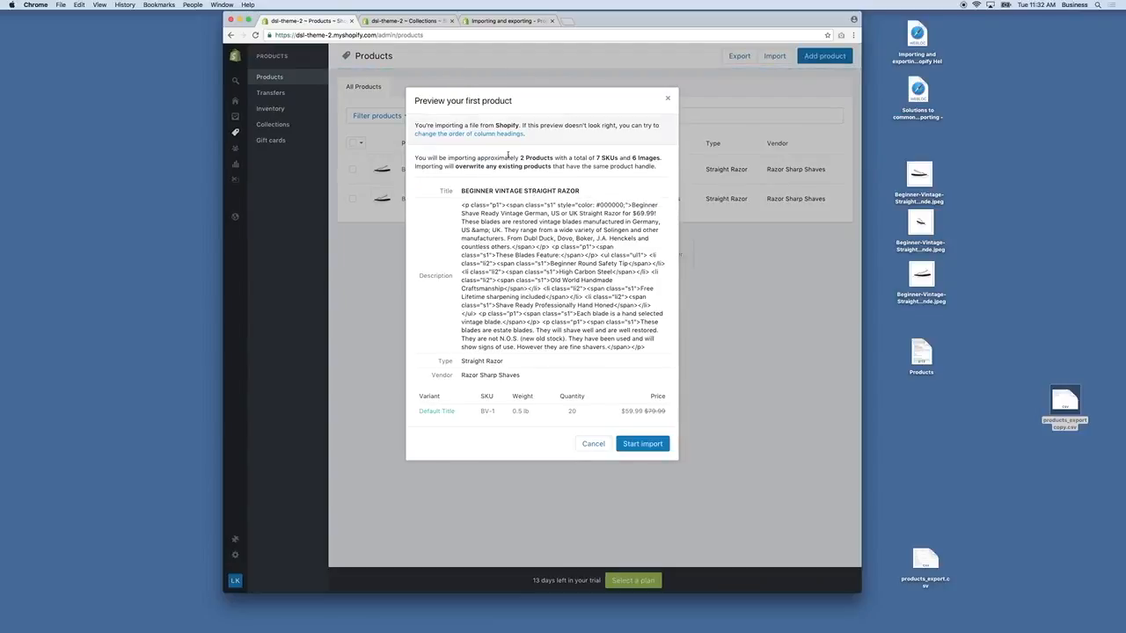
click(642, 444)
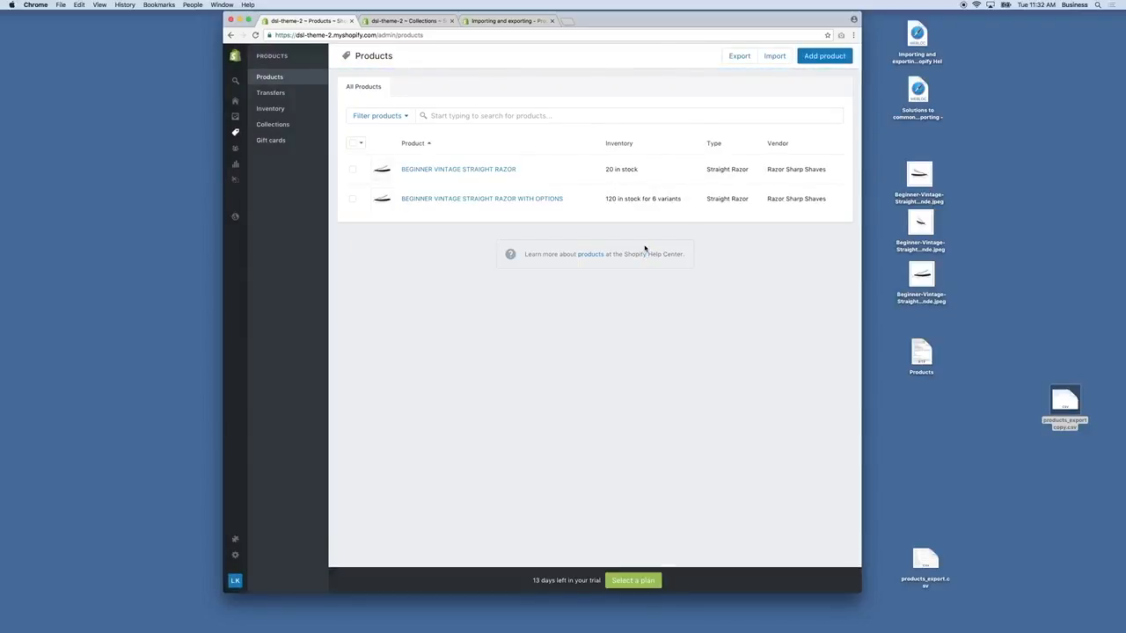
Check the inventory and variants of BEGINNER VINTAGE STRAIGHT RAZOR WITH OPTIONS, and return to the products list.
drag(604, 200, 674, 201)
click(485, 199)
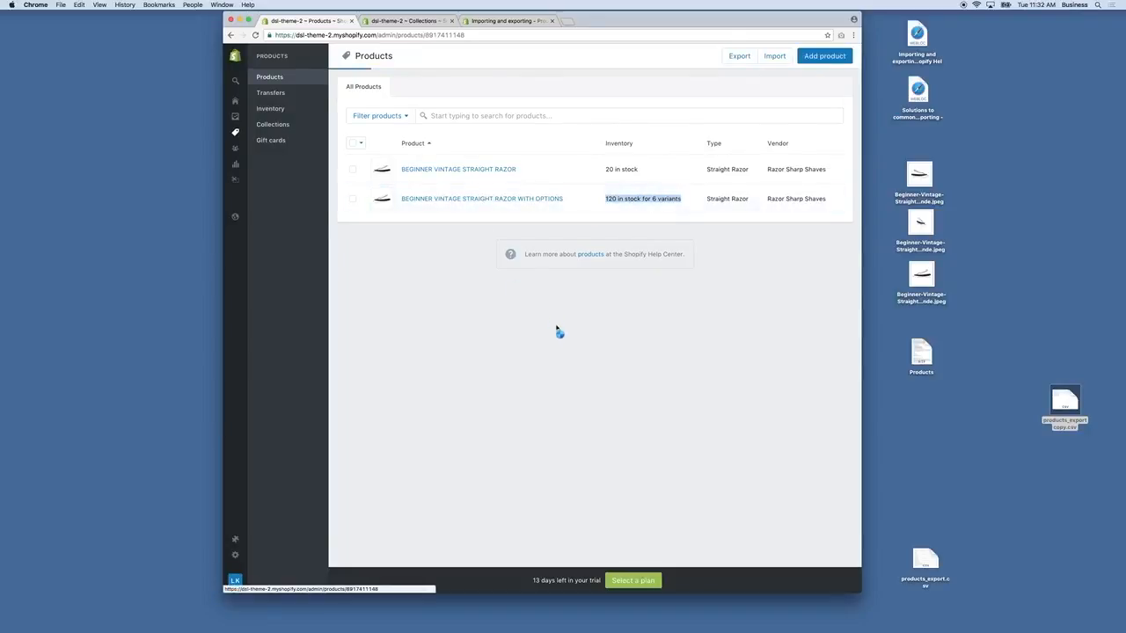
scroll(563, 332, down, 5)
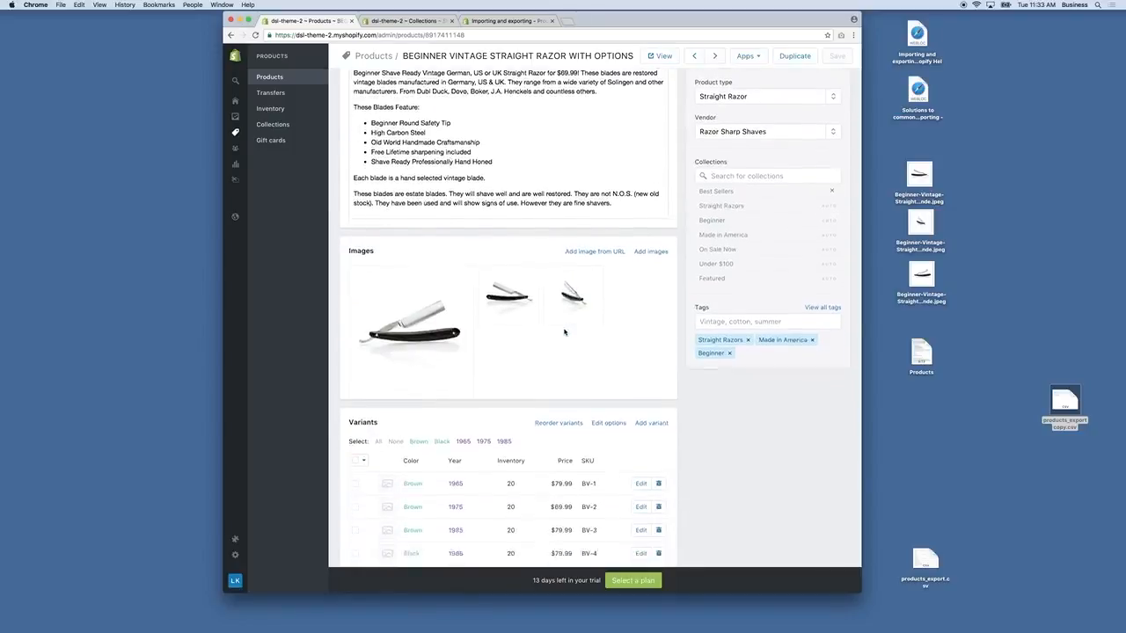
scroll(564, 333, down, 2)
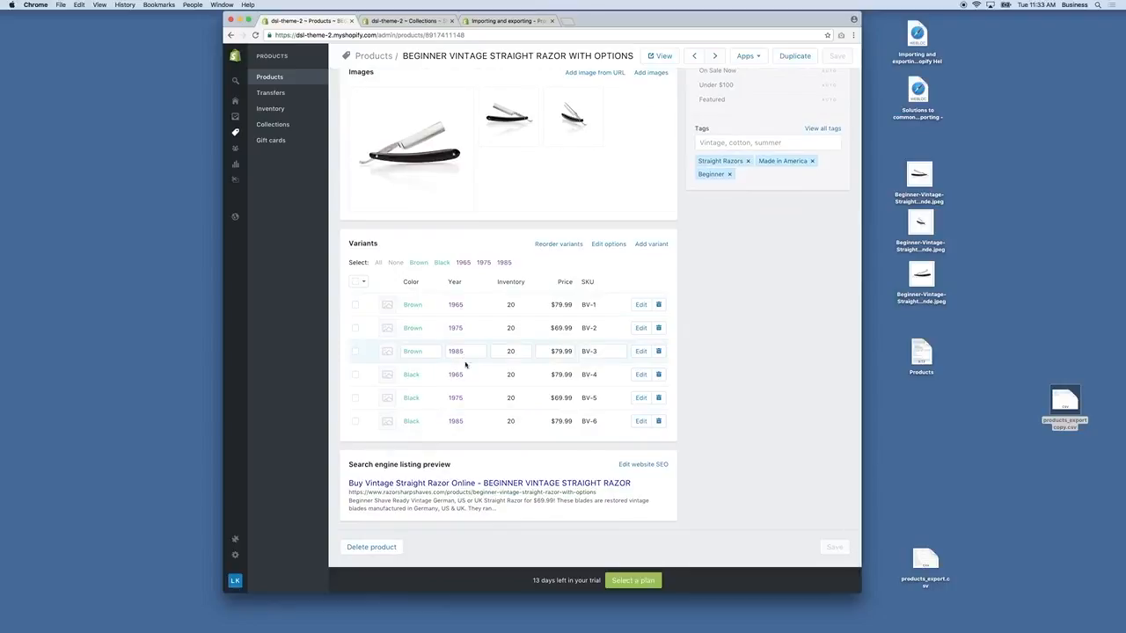
scroll(580, 348, up, 6)
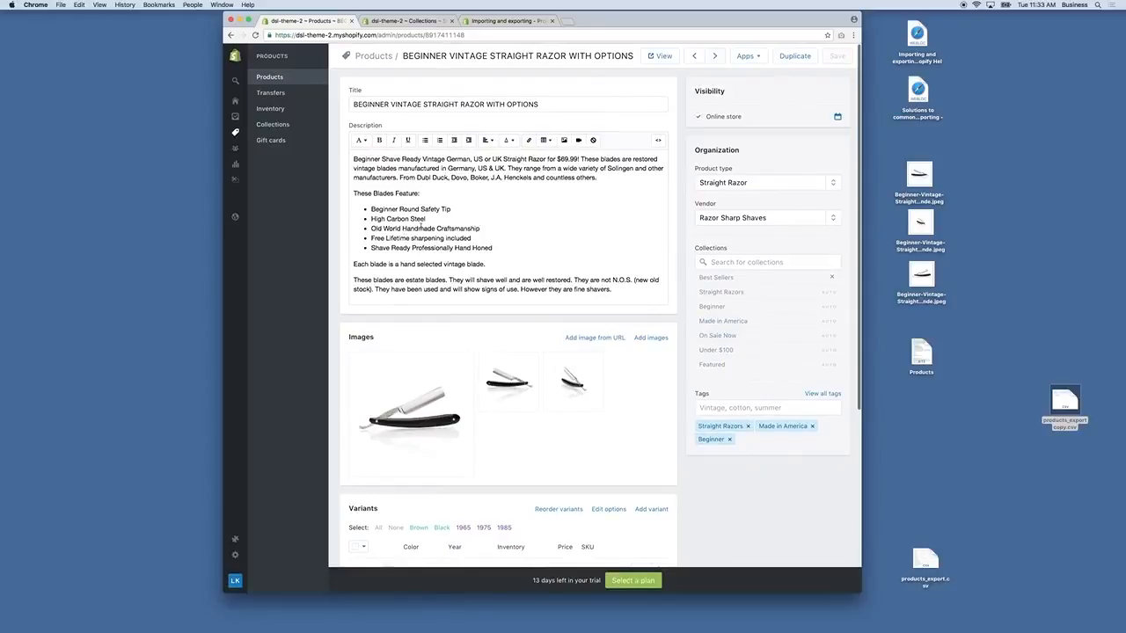
click(276, 78)
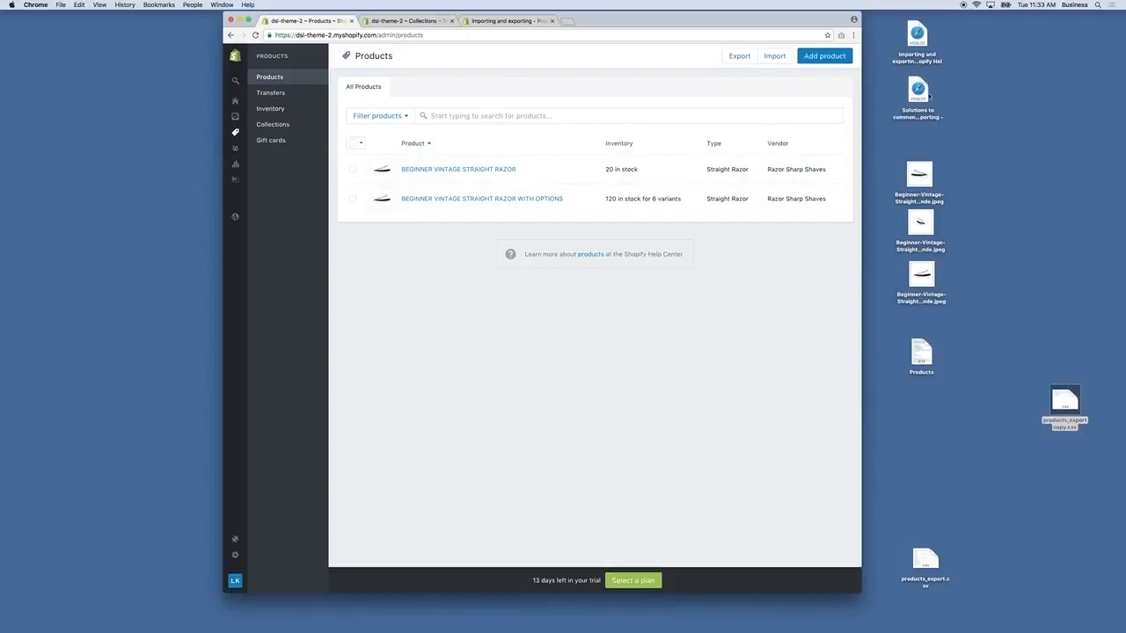
Open the saved Solutions to common import problems page from the desktop and examine the required headers under Invalid CSV Header: Missing headers.
double_click(917, 101)
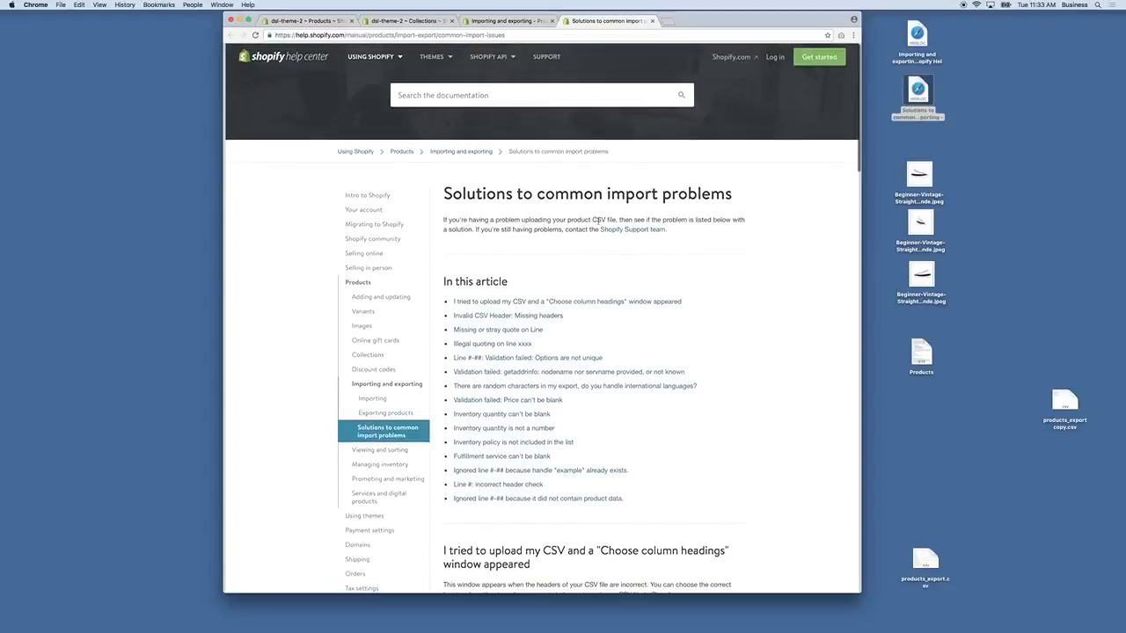
scroll(619, 212, down, 3)
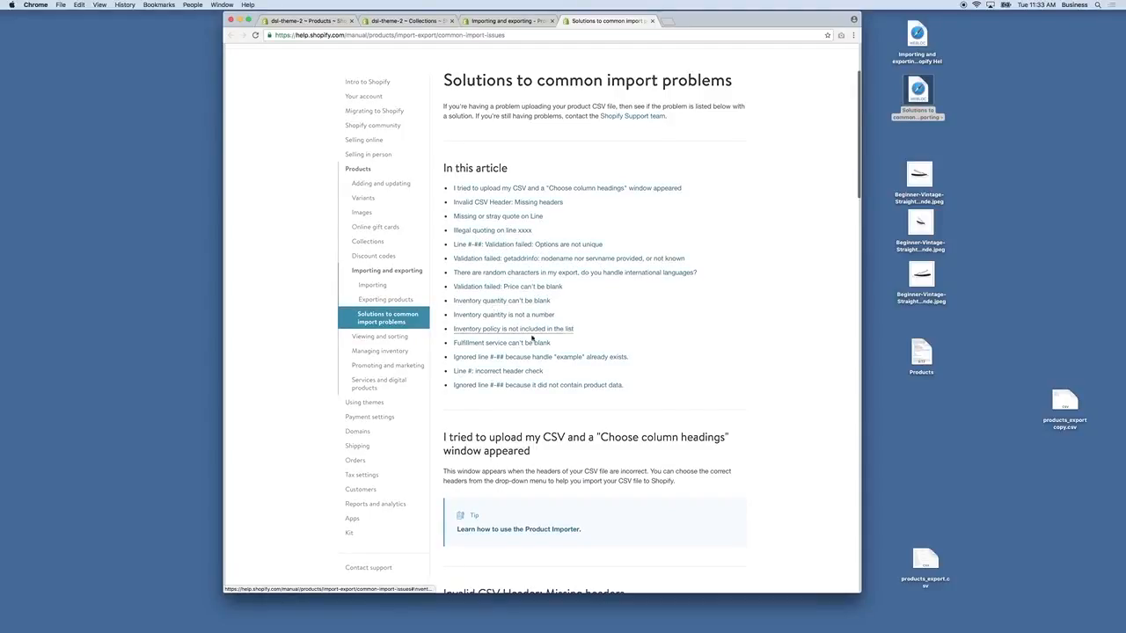
scroll(540, 323, down, 2)
scroll(540, 323, down, 1)
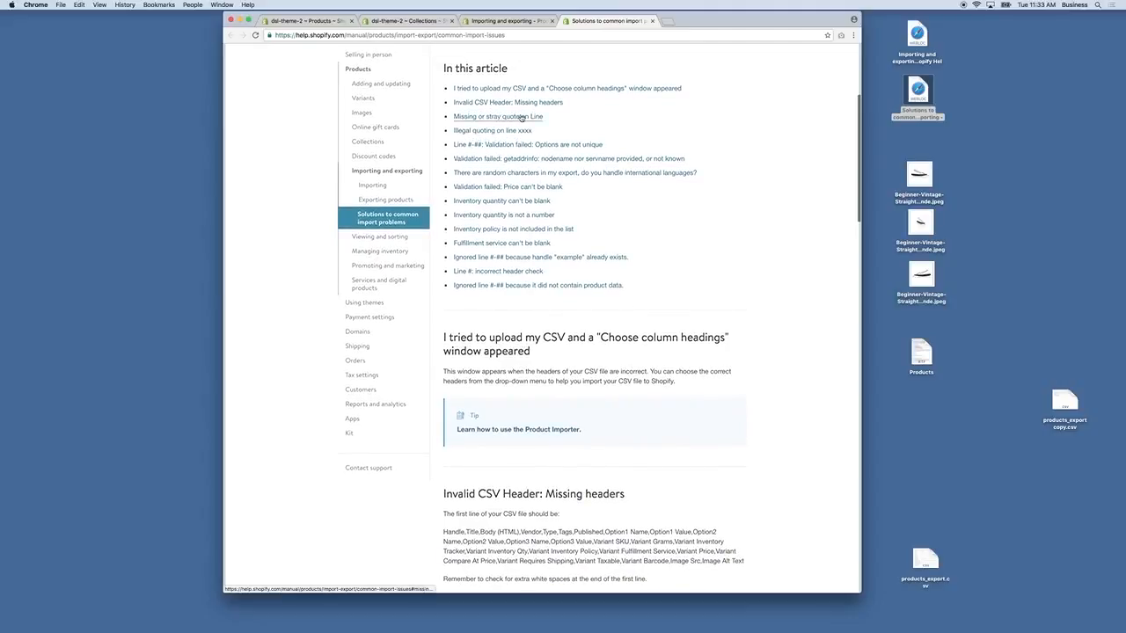
click(510, 103)
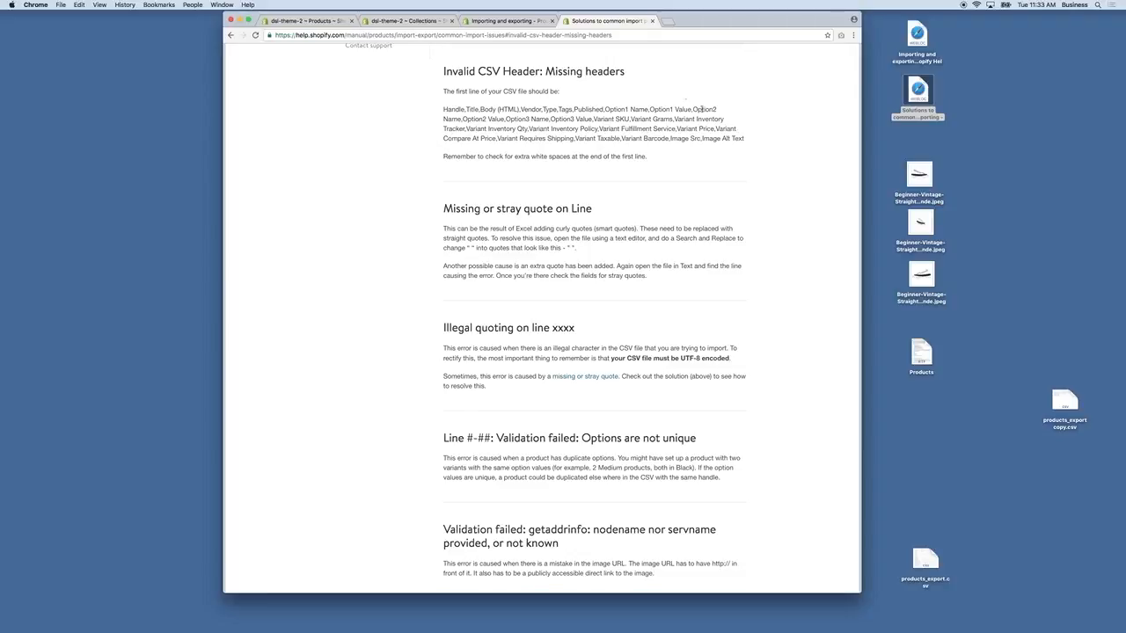
scroll(702, 109, down, 1)
drag(444, 96, 676, 116)
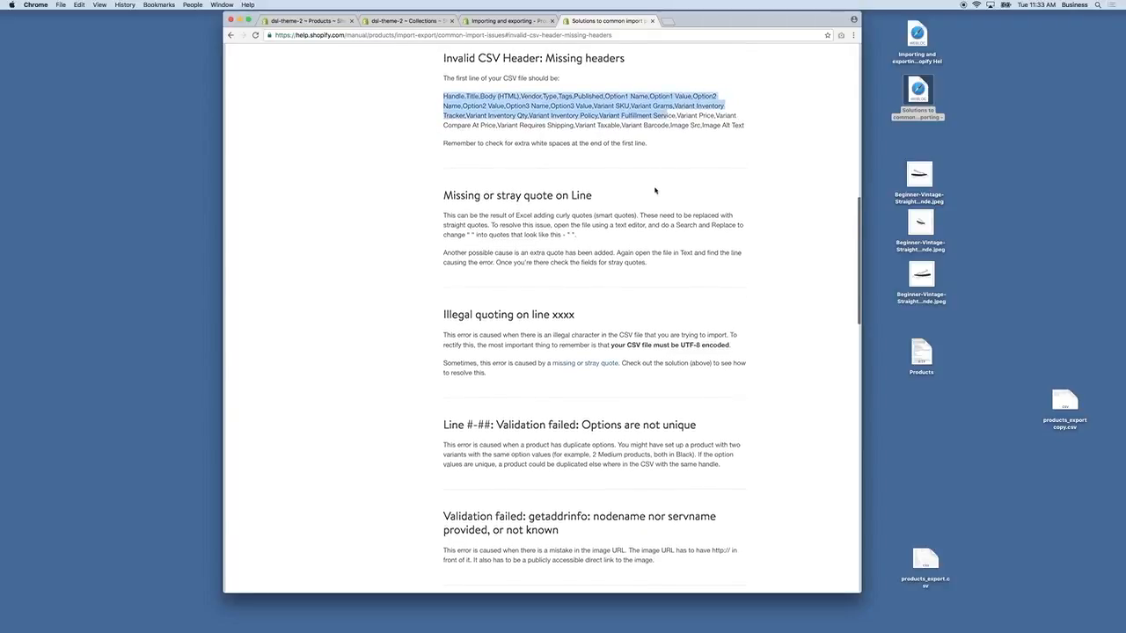
Read through the remaining import error explanations, from quoting and validation failures to inventory, fulfillment, handle and header problems.
scroll(654, 190, down, 5)
scroll(601, 299, down, 8)
scroll(601, 314, down, 3)
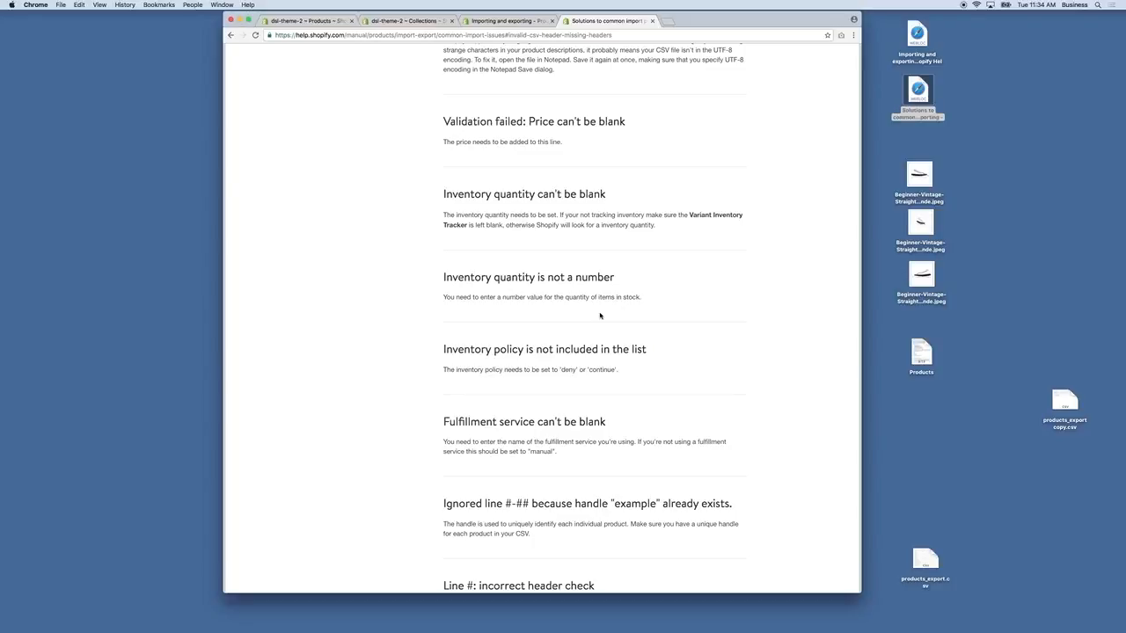
scroll(532, 190, down, 1)
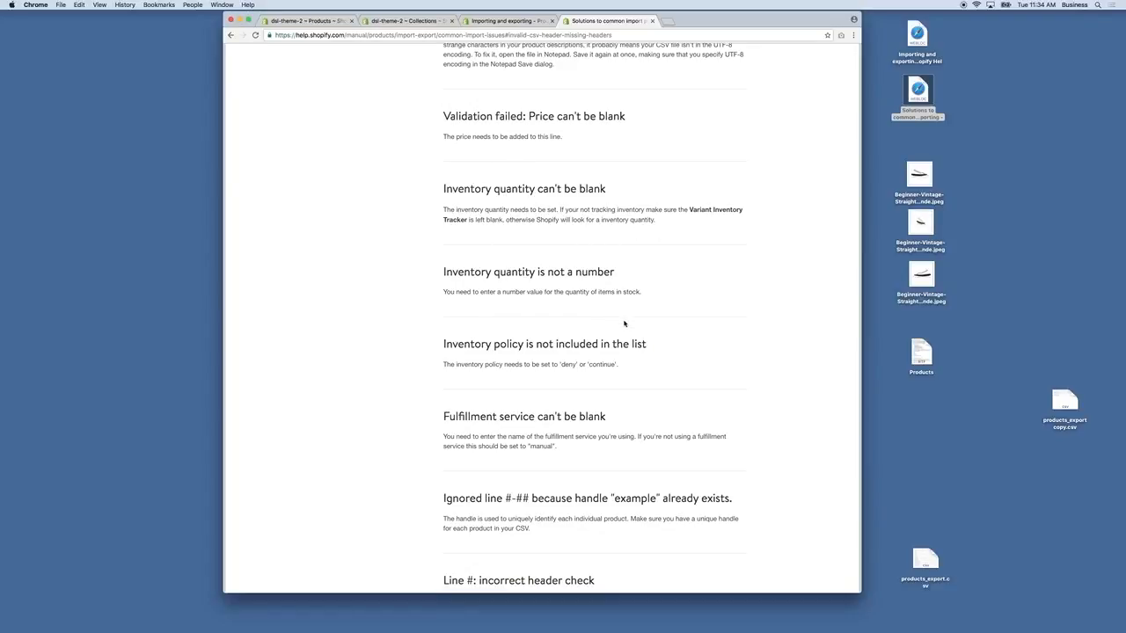
scroll(566, 349, down, 7)
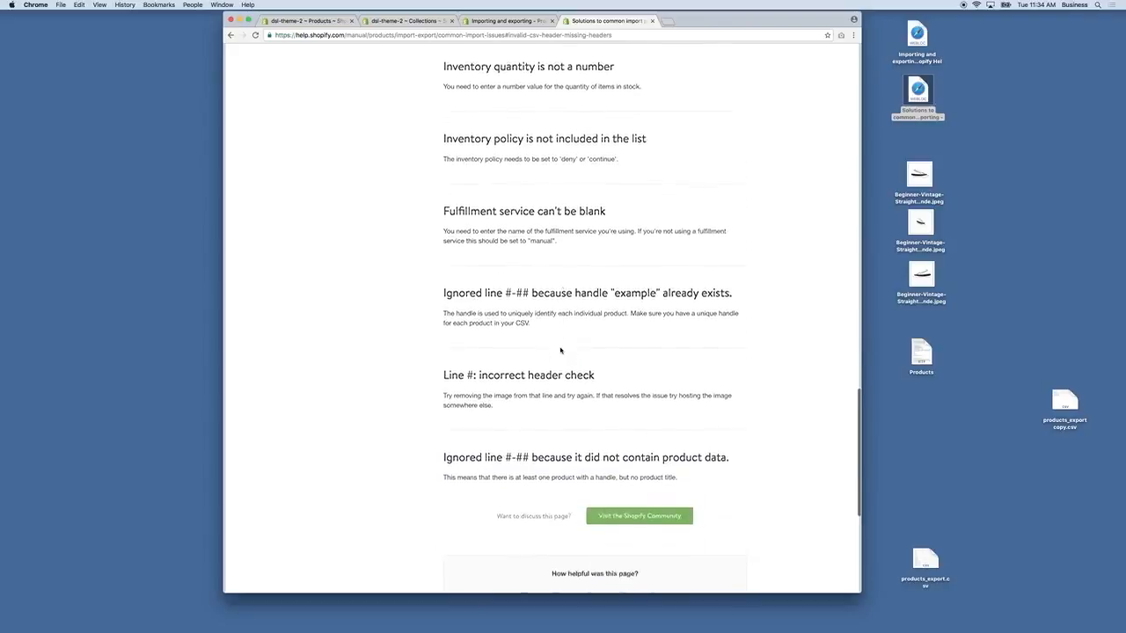
scroll(561, 349, up, 5)
scroll(561, 349, up, 5)
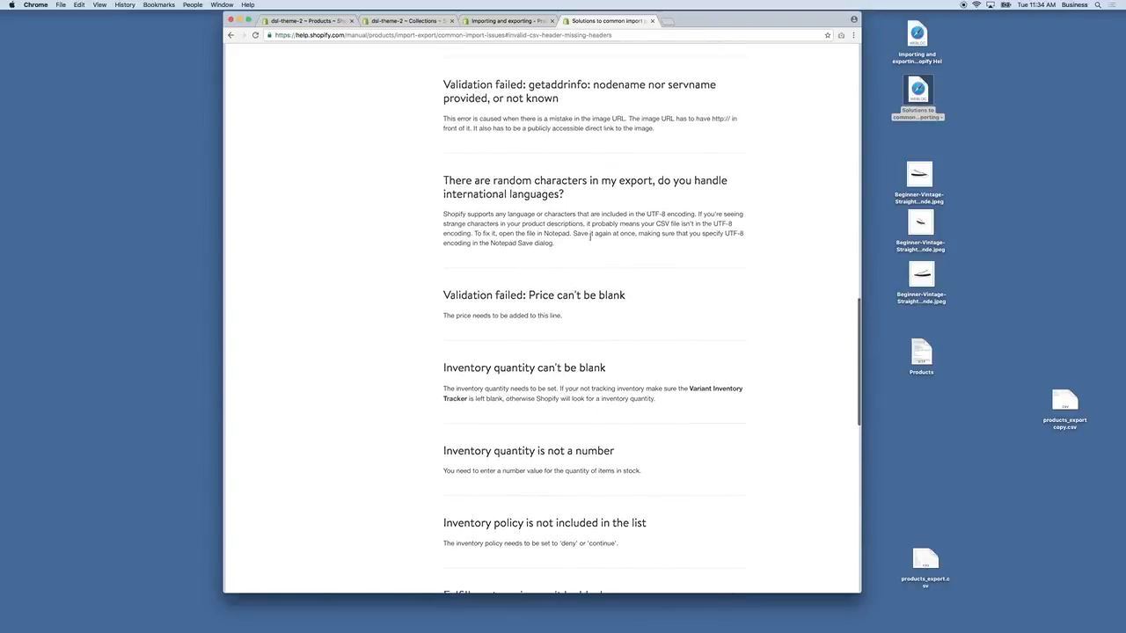
Close both Shopify help pages and go back from the collections page to the store's products list.
scroll(601, 315, up, 12)
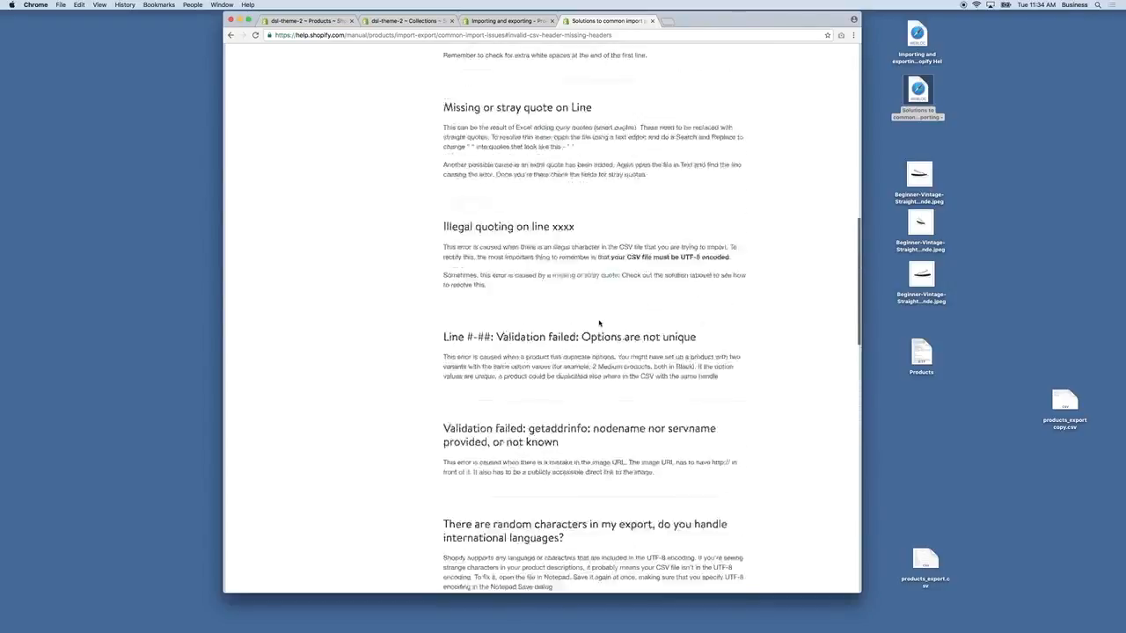
scroll(599, 300, up, 8)
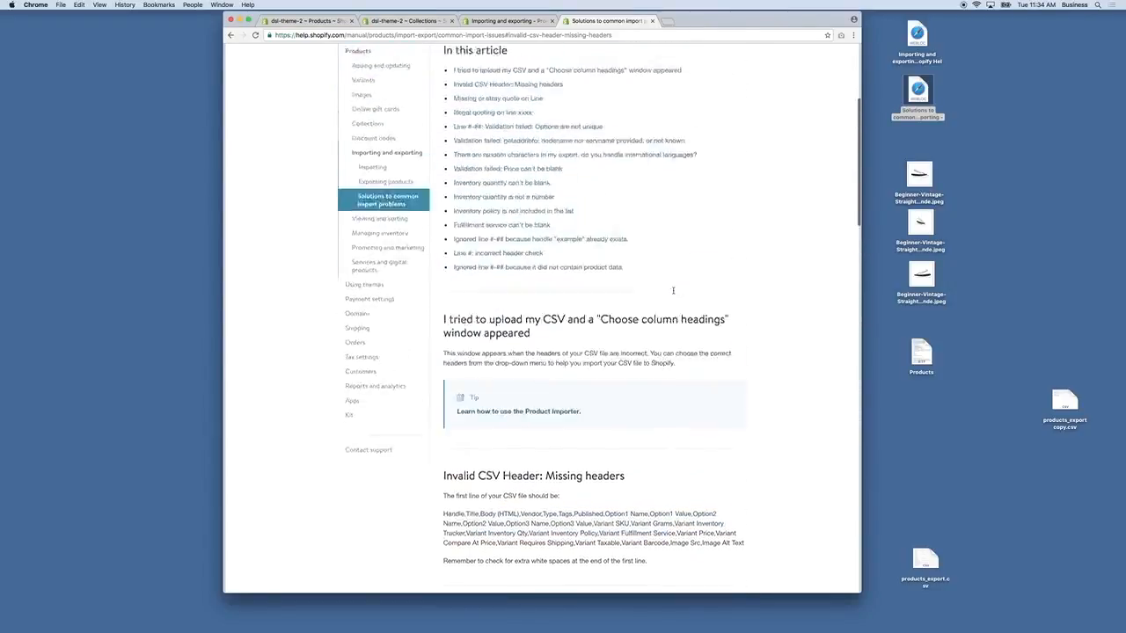
click(652, 21)
scroll(527, 116, up, 6)
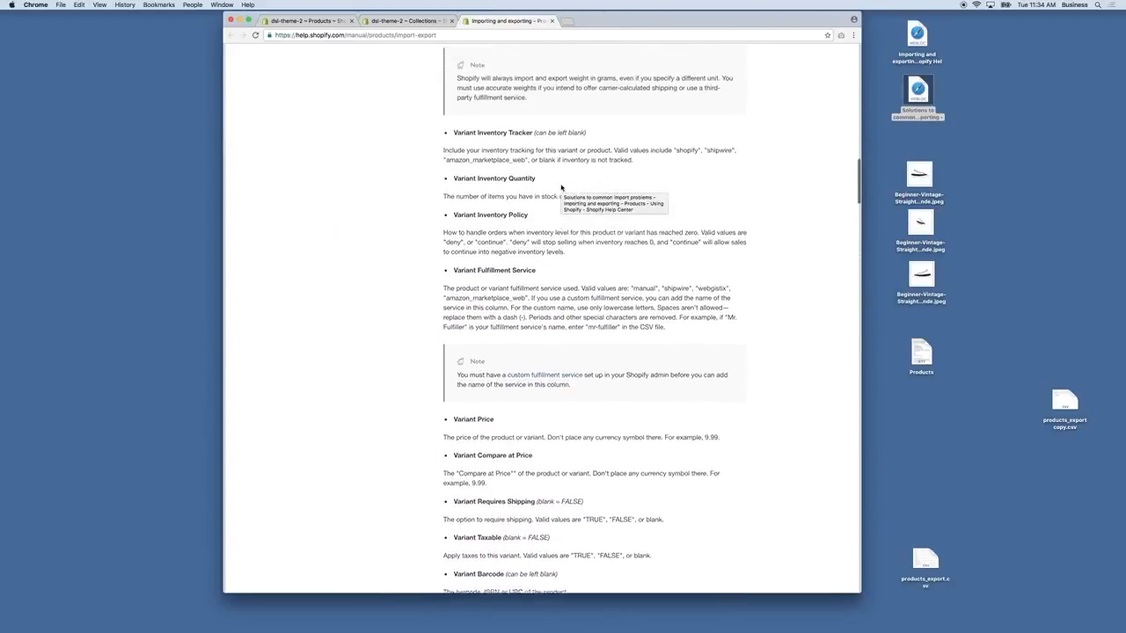
scroll(527, 116, up, 4)
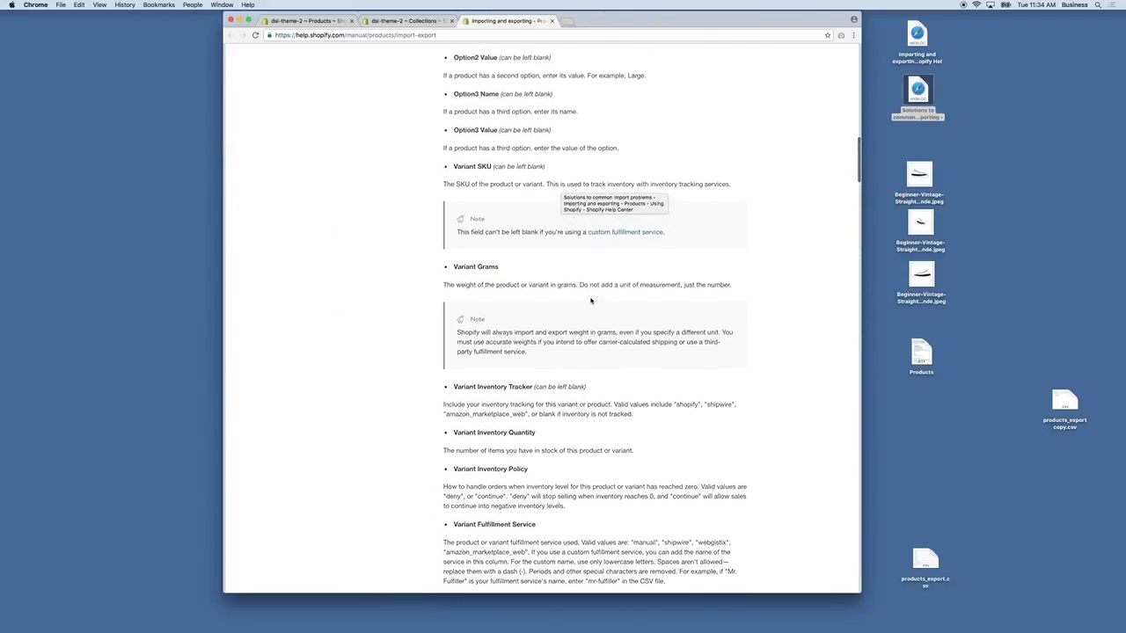
click(552, 21)
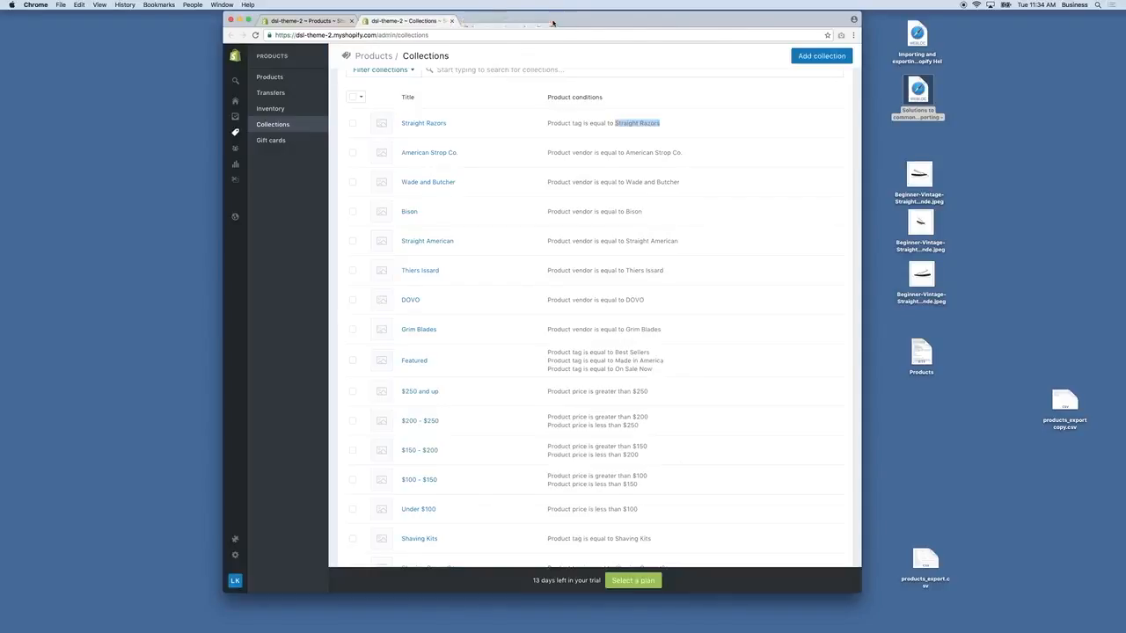
click(969, 101)
scroll(581, 211, up, 1)
click(540, 63)
click(302, 20)
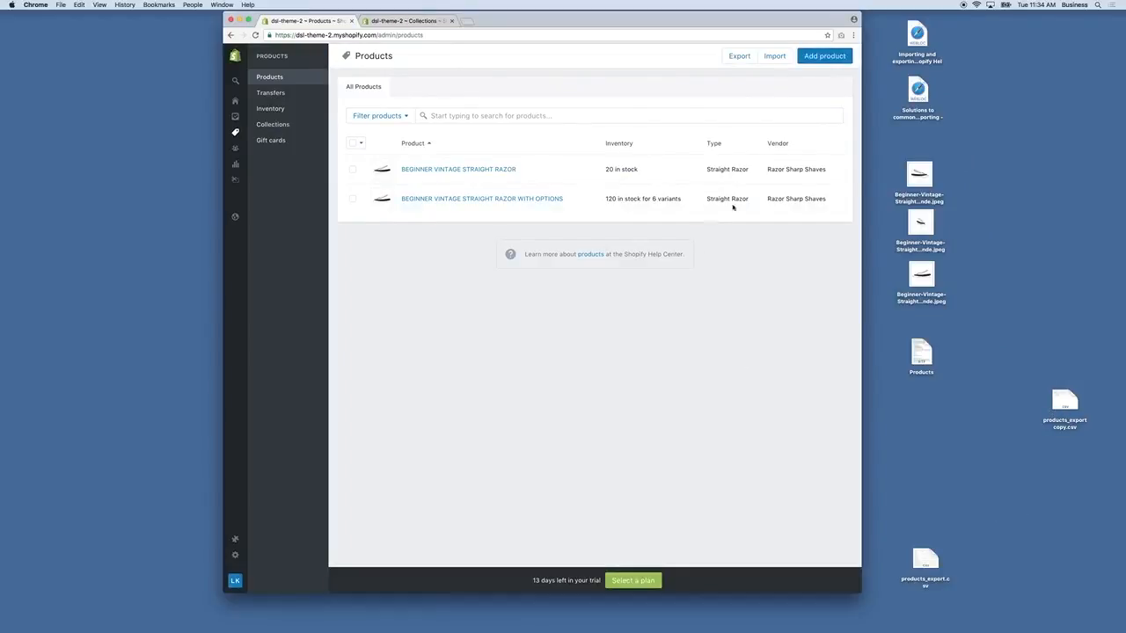
Import products_export.csv from the desktop with overwriting of existing products that have the same handle enabled.
click(774, 58)
click(431, 159)
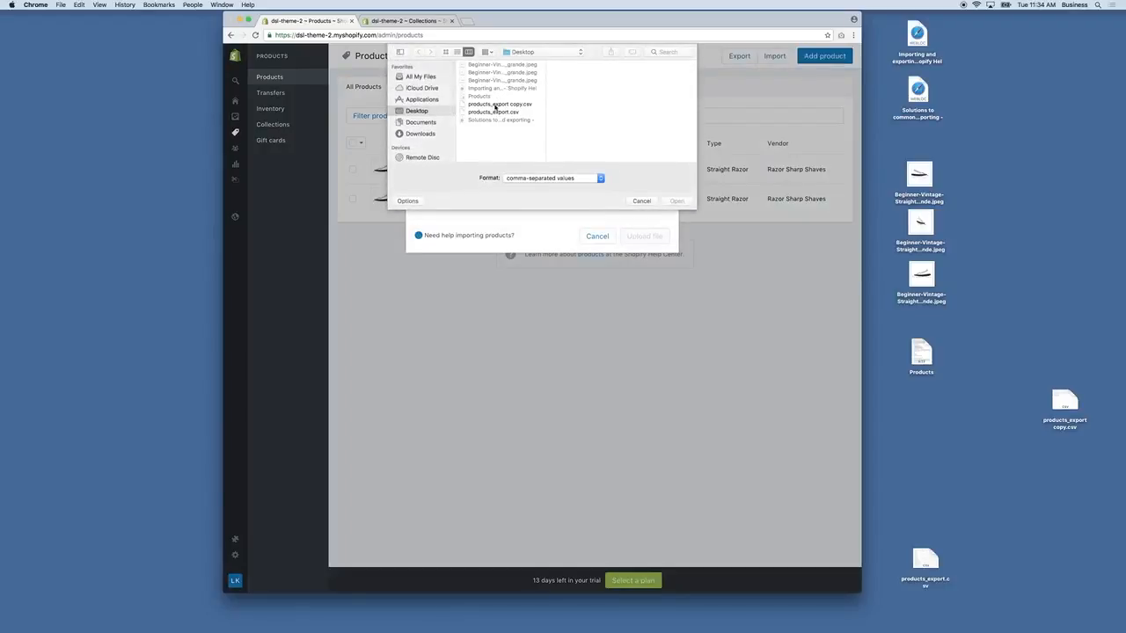
double_click(496, 112)
click(417, 183)
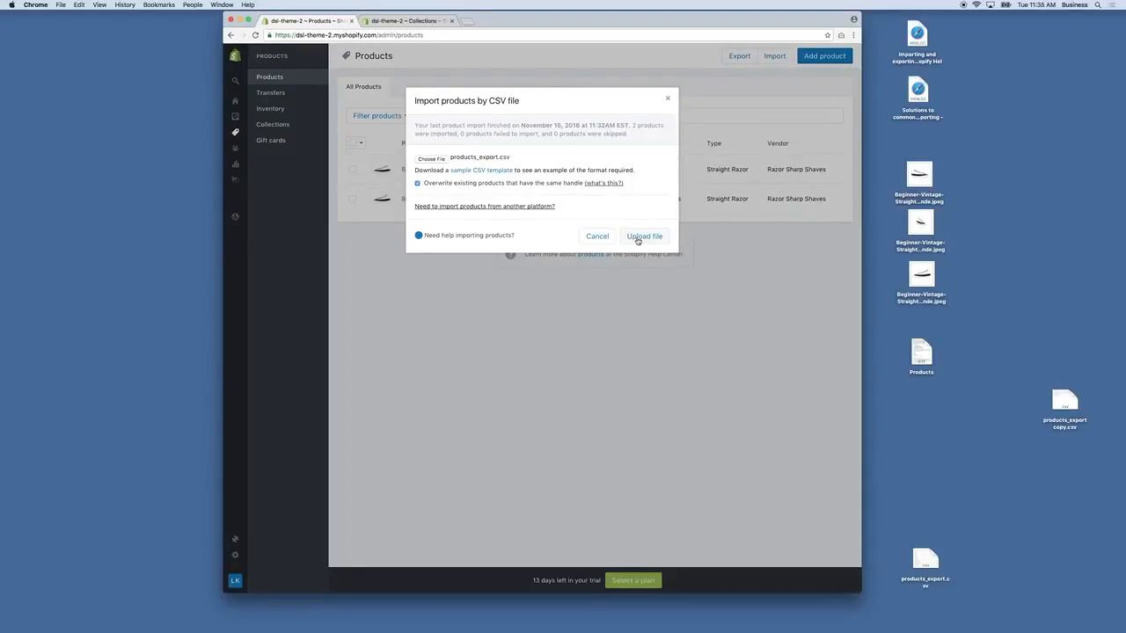
click(640, 235)
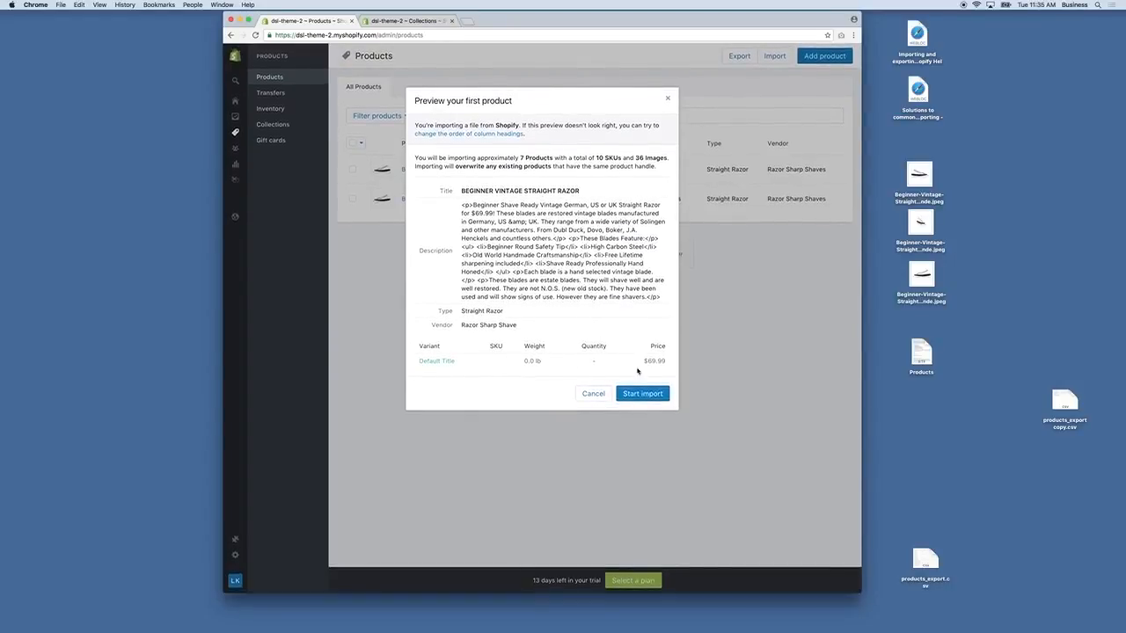
click(648, 395)
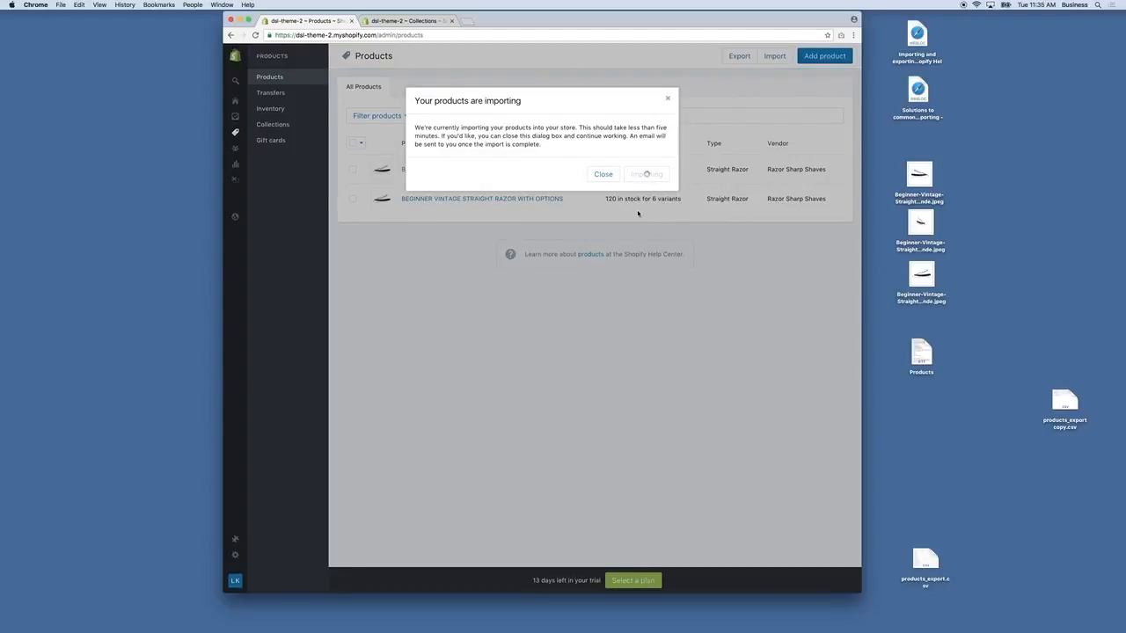
Dismiss the import notice, refresh the products list, and check the stock of BEGINNER VINTAGE STRAIGHT RAZOR WITH OPTIONS.
click(604, 175)
click(255, 36)
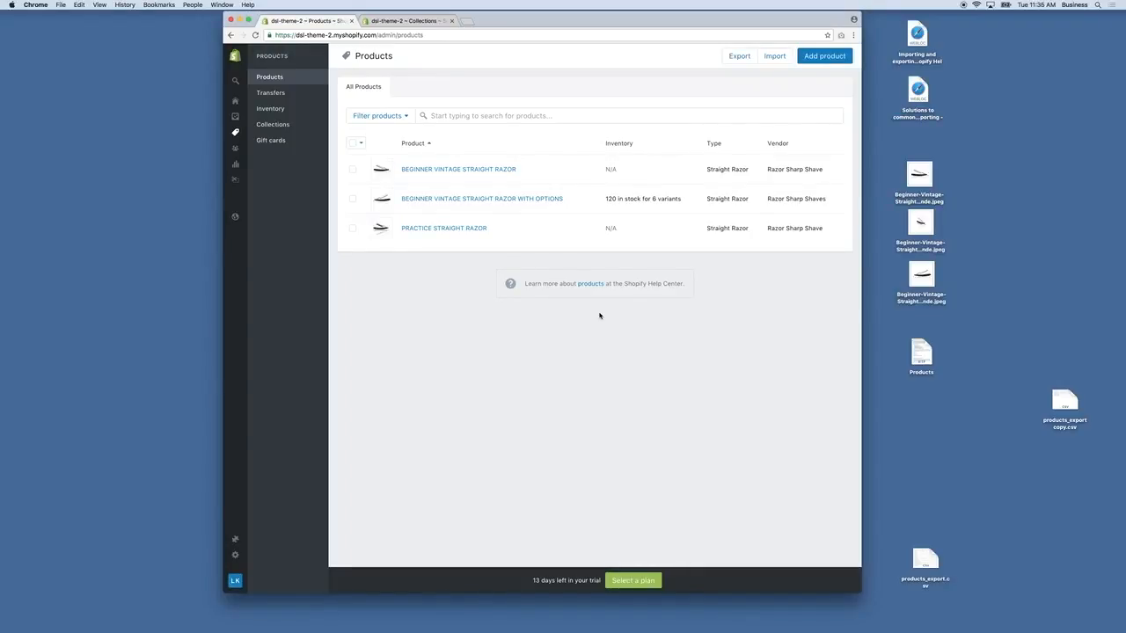
click(255, 36)
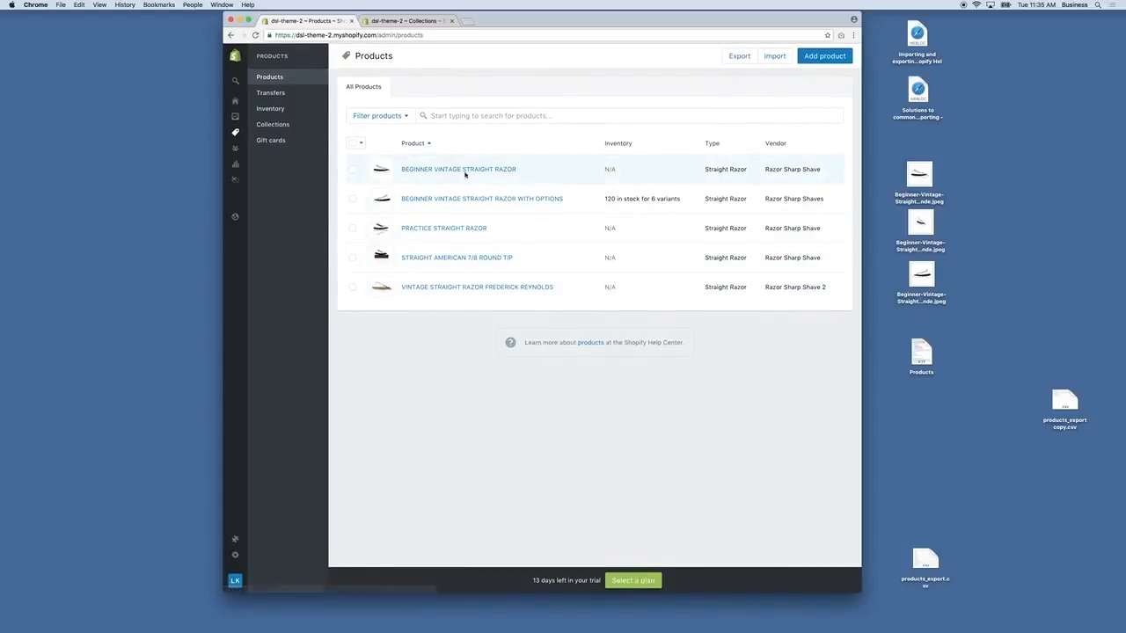
key(super+r)
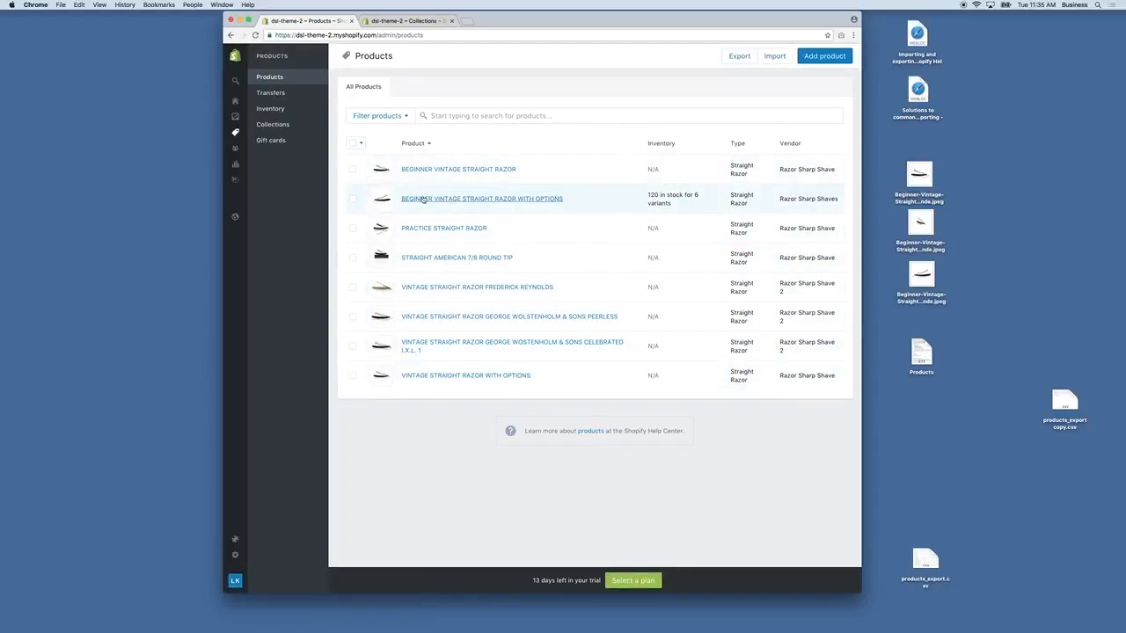
drag(639, 199, 688, 208)
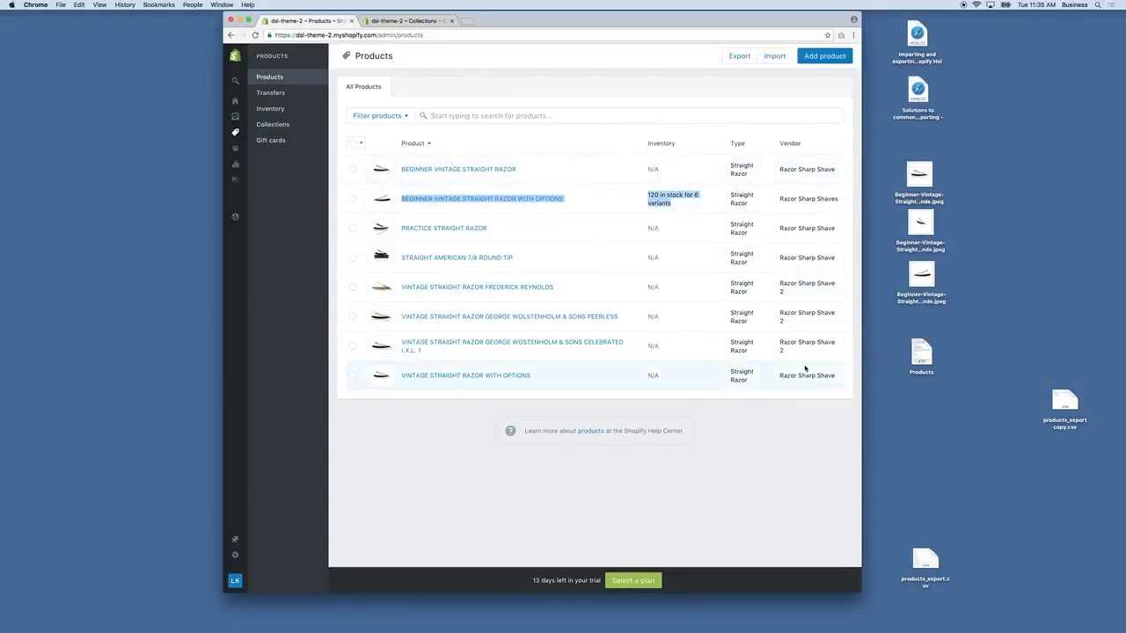
Show the collections in a single browser page and check the conditions and matched products of the $250 and up collection.
click(283, 126)
click(452, 20)
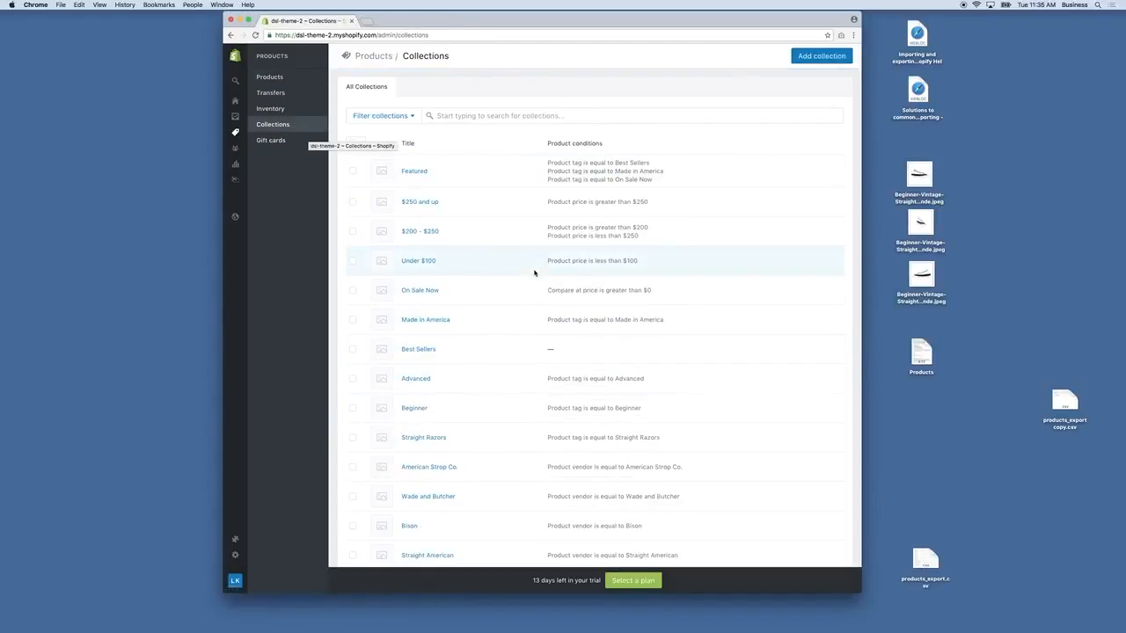
scroll(534, 273, down, 2)
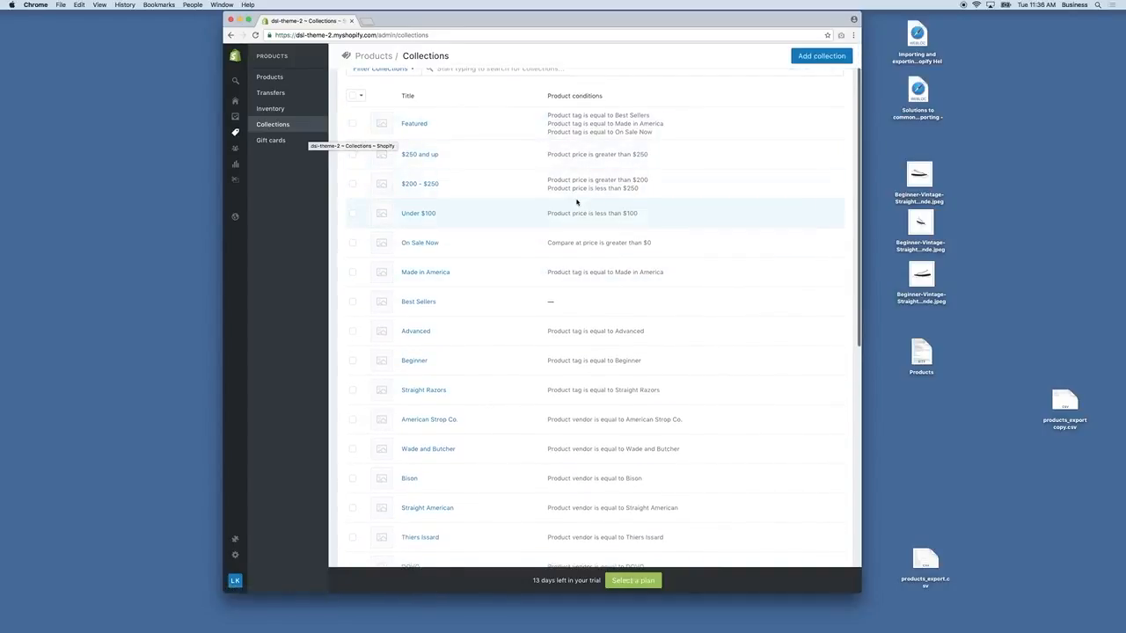
click(418, 156)
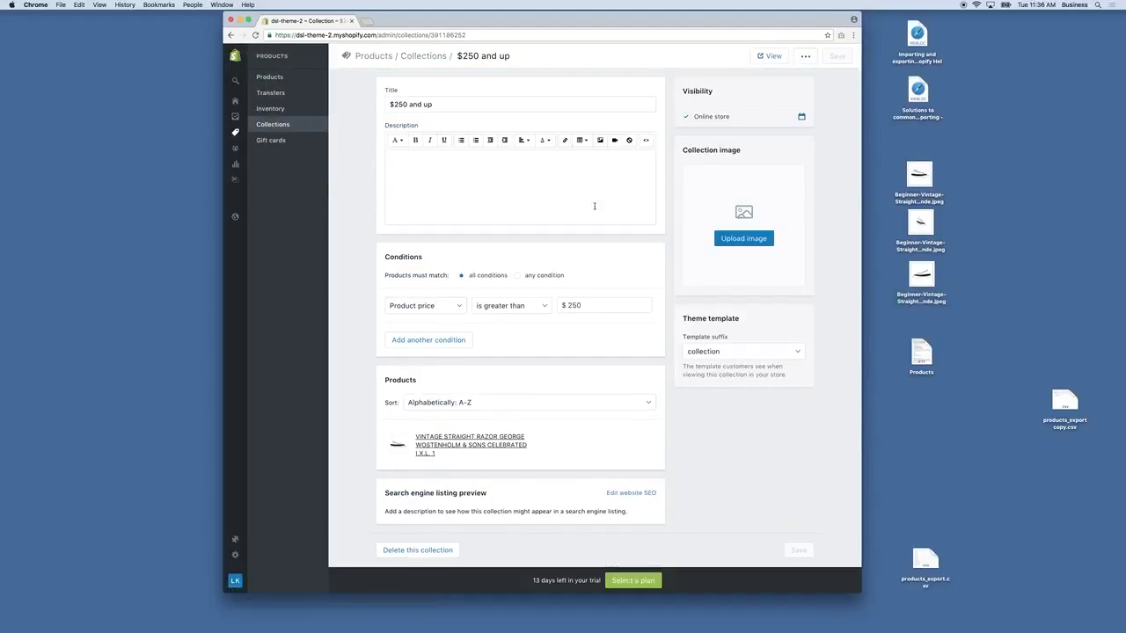
scroll(509, 173, down, 1)
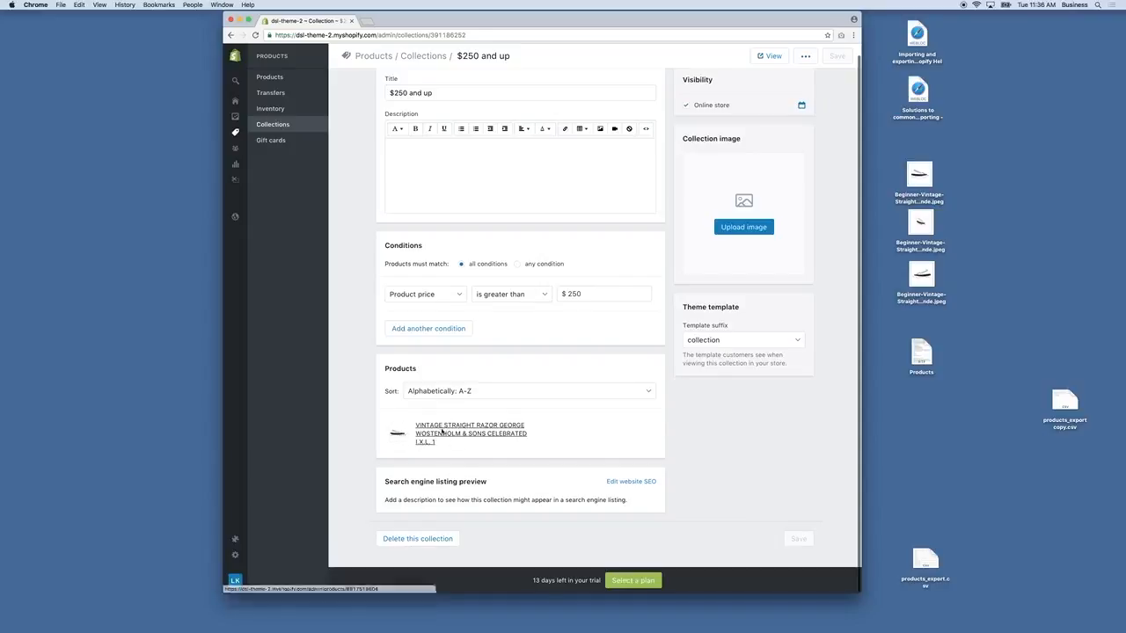
scroll(442, 437, up, 1)
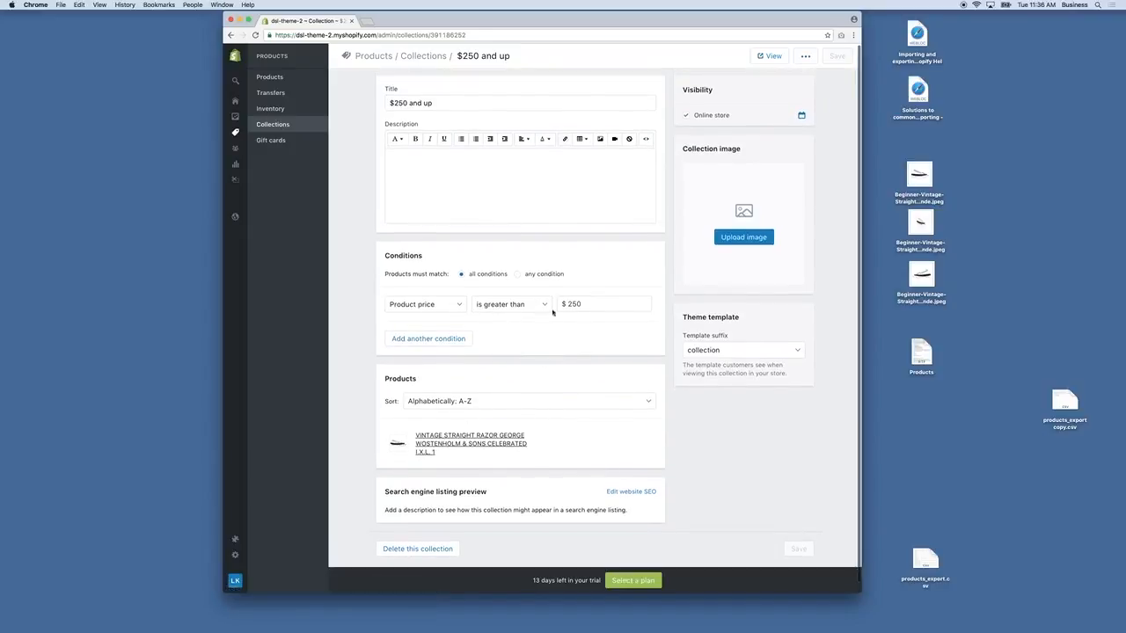
Return to the collections list, check the product conditions of Best Sellers, and open that collection.
click(280, 125)
scroll(513, 255, down, 2)
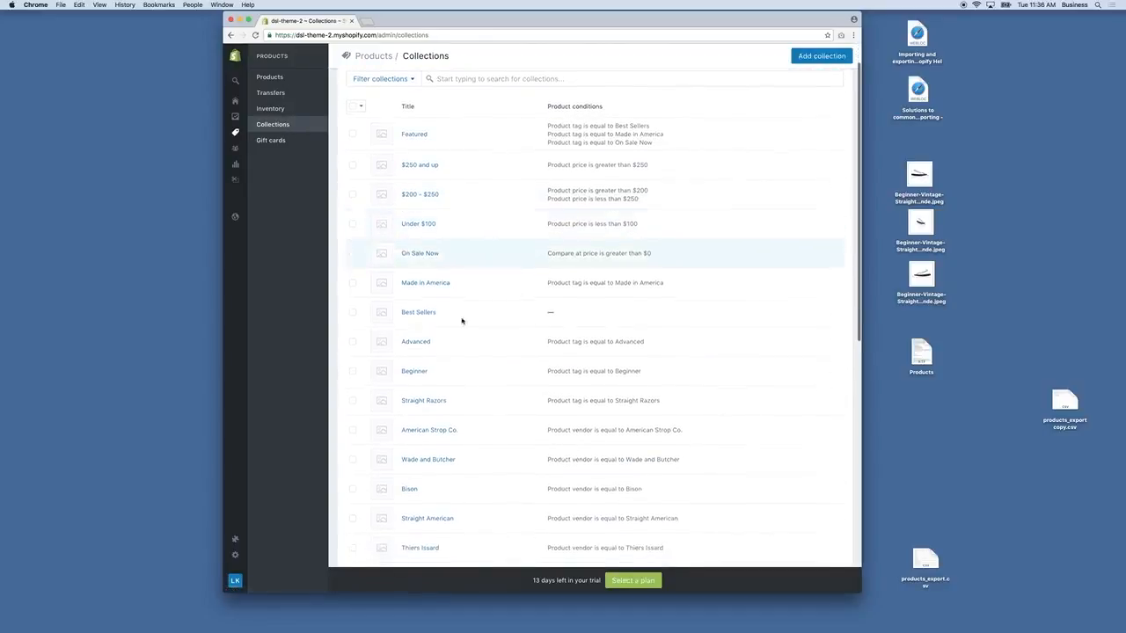
scroll(468, 303, down, 1)
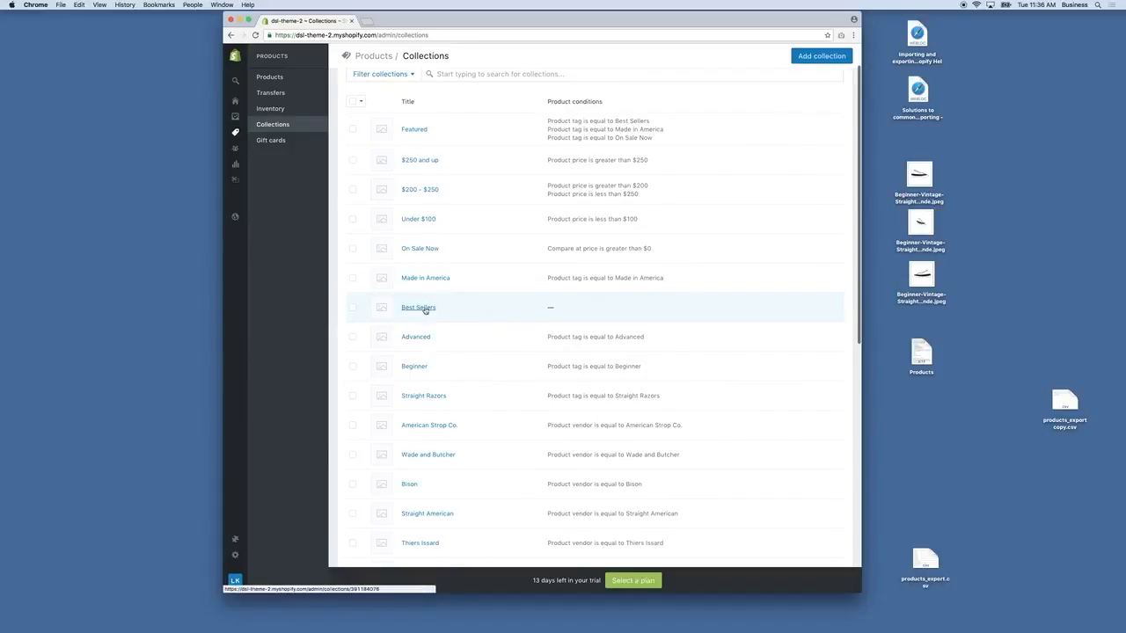
drag(548, 311, 557, 309)
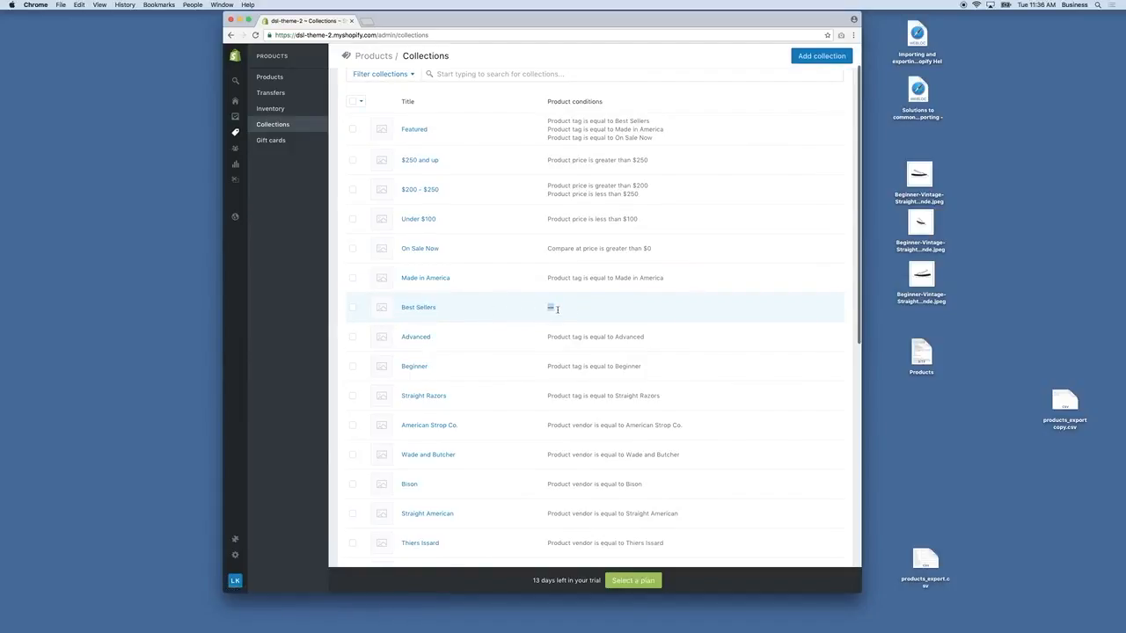
click(429, 313)
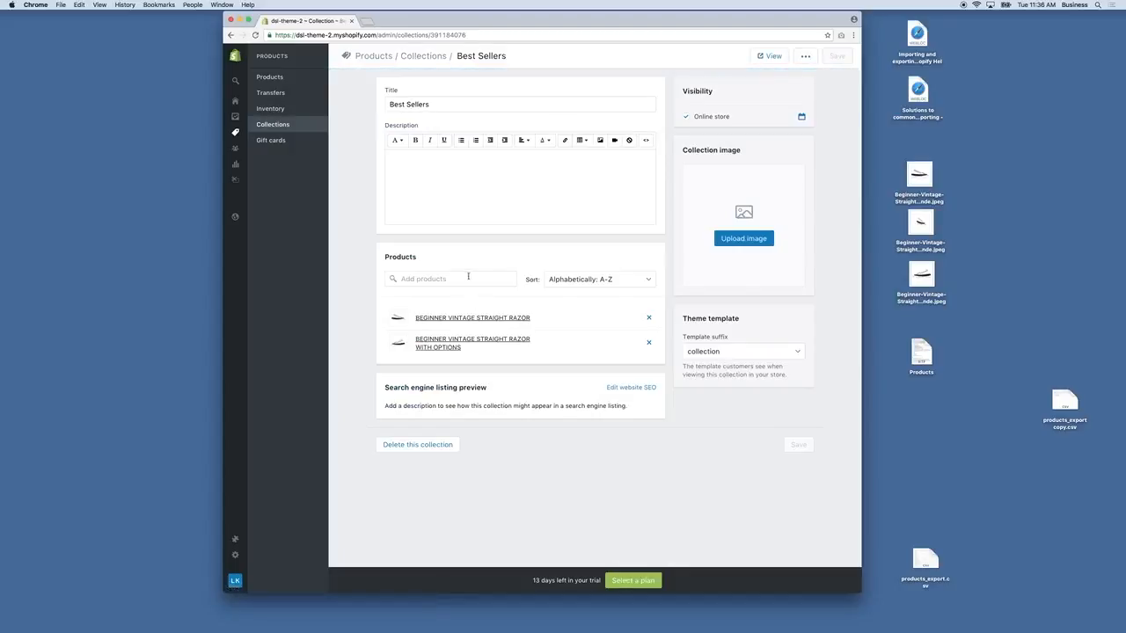
Add the six remaining products, from PRACTICE STRAIGHT RAZOR to VINTAGE STRAIGHT RAZOR WITH OPTIONS, to the Best Sellers collection.
click(495, 278)
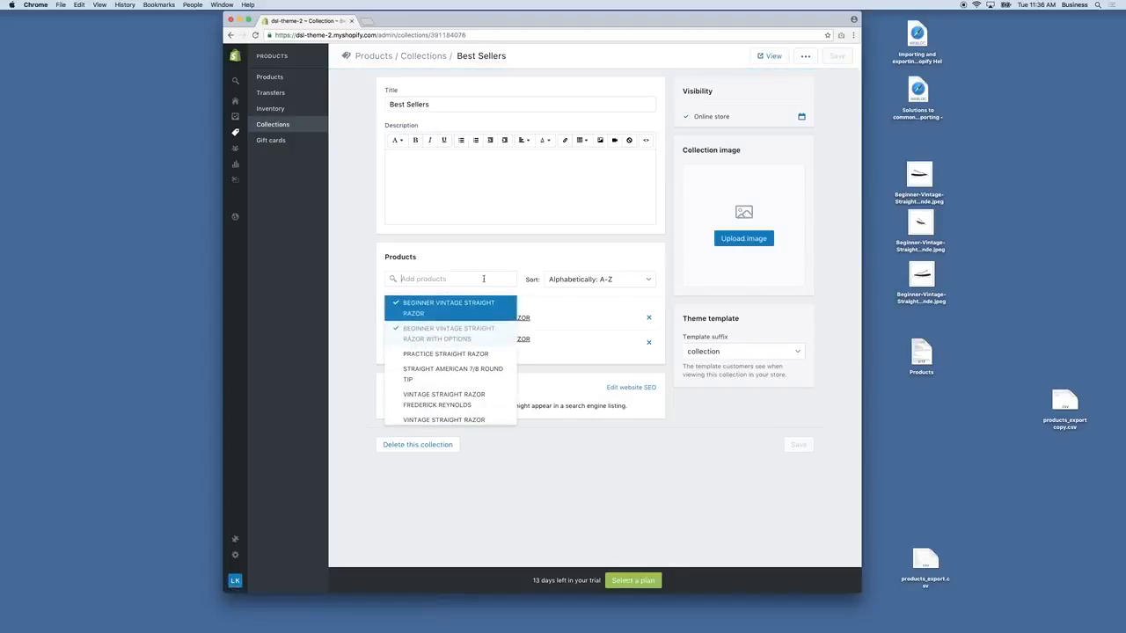
click(468, 378)
scroll(467, 379, down, 1)
click(454, 376)
click(458, 393)
scroll(446, 384, down, 1)
click(445, 381)
click(449, 410)
click(641, 501)
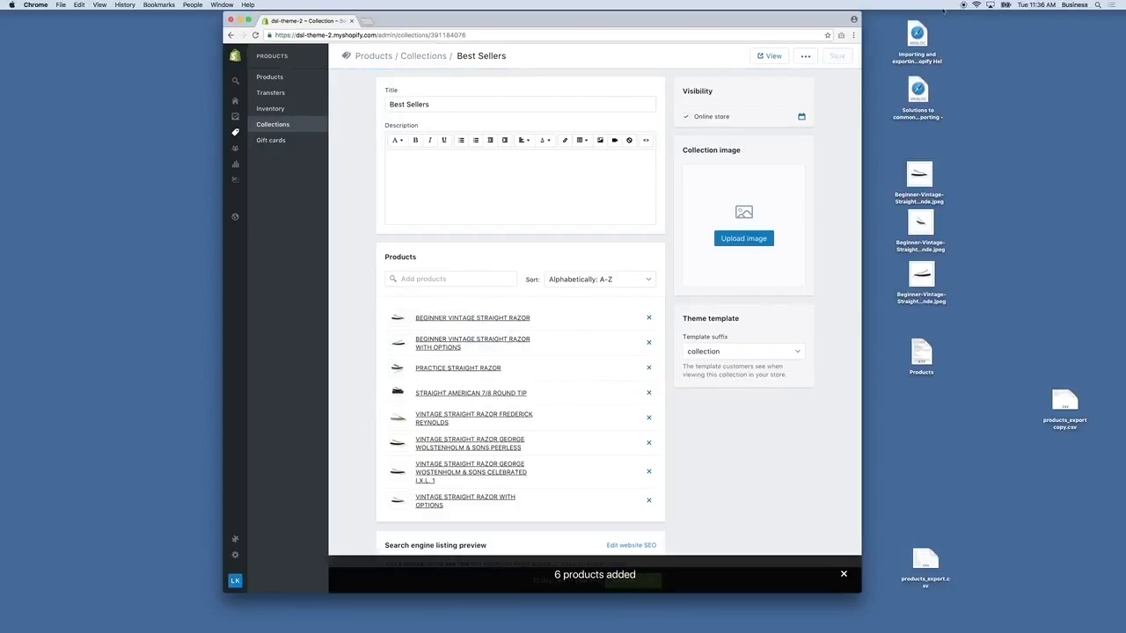
Save the Best Sellers collection with its products sorted By price: Highest to lowest, and return to the products list.
scroll(849, 182, down, 1)
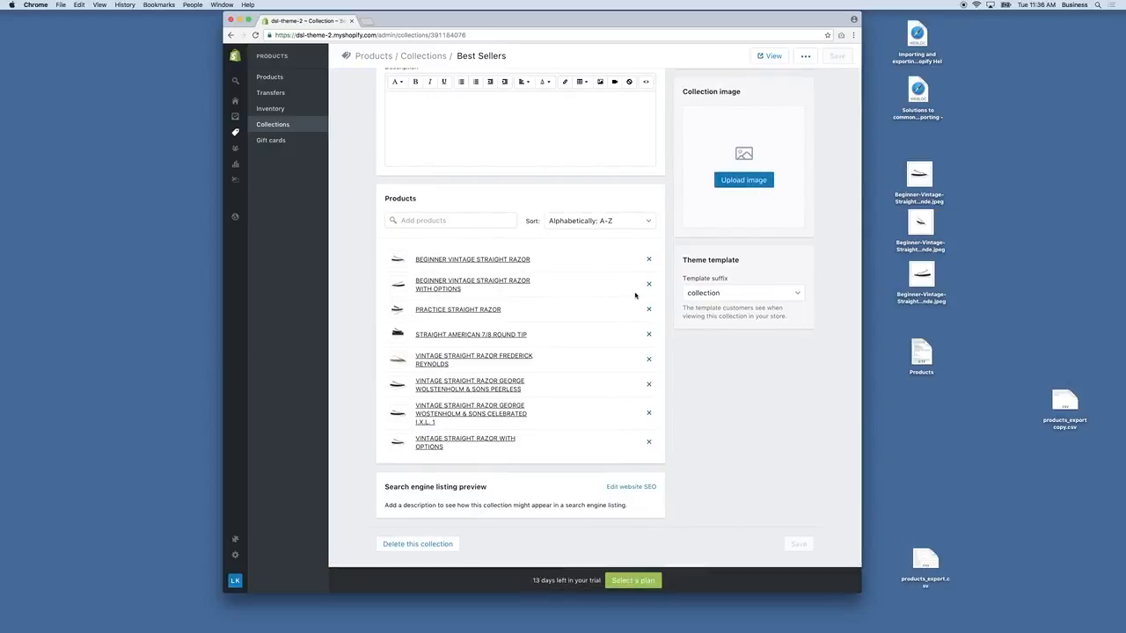
scroll(639, 280, up, 1)
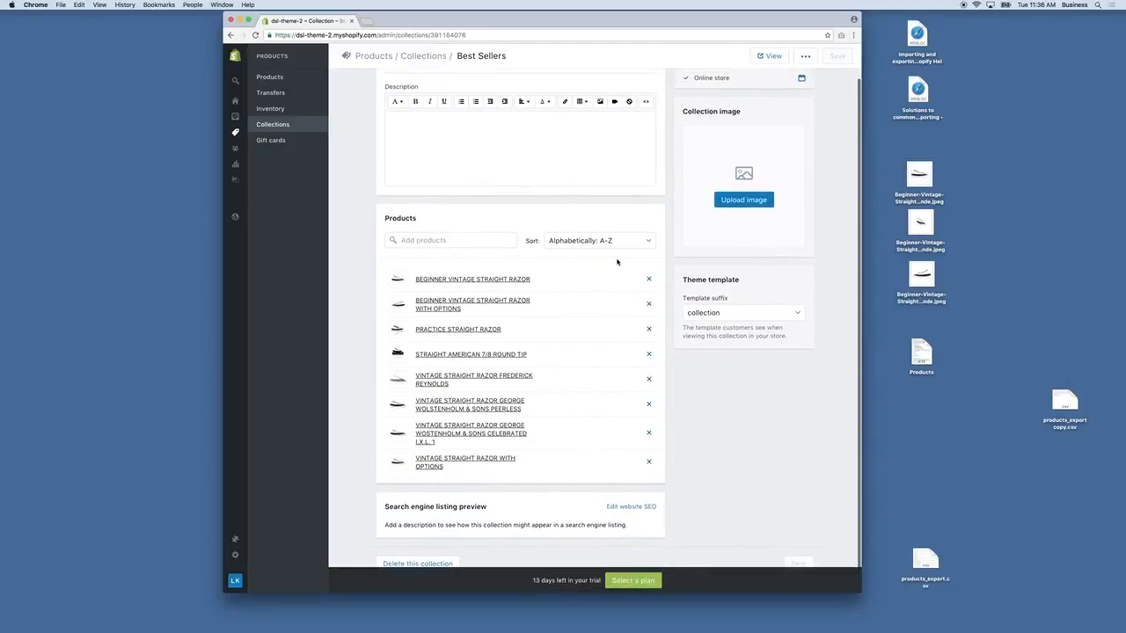
scroll(601, 245, up, 1)
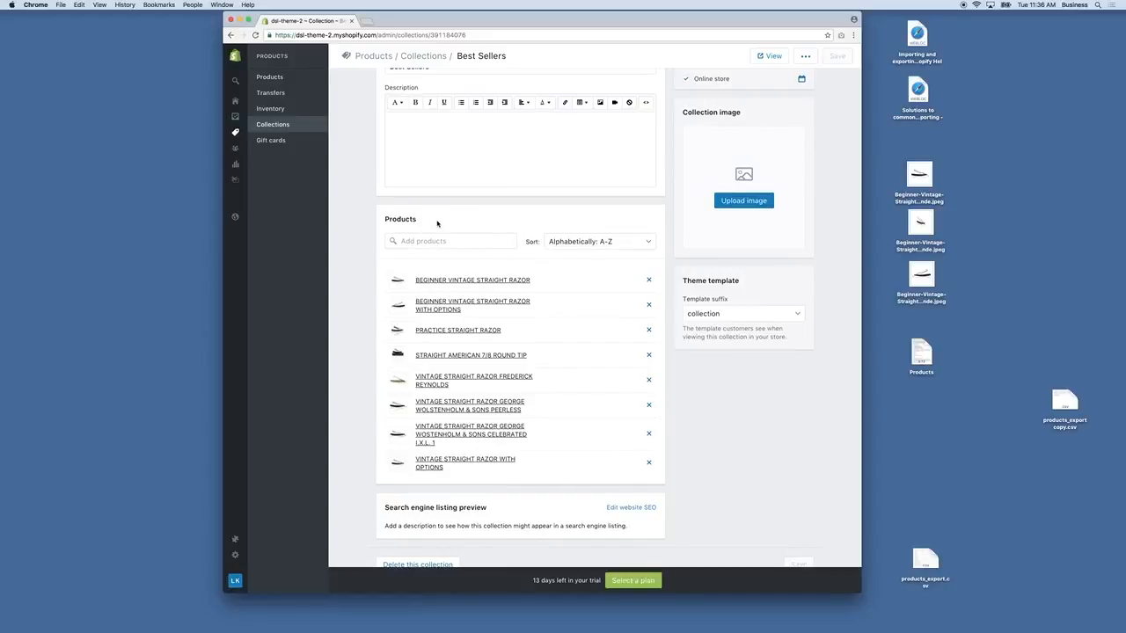
scroll(602, 243, down, 1)
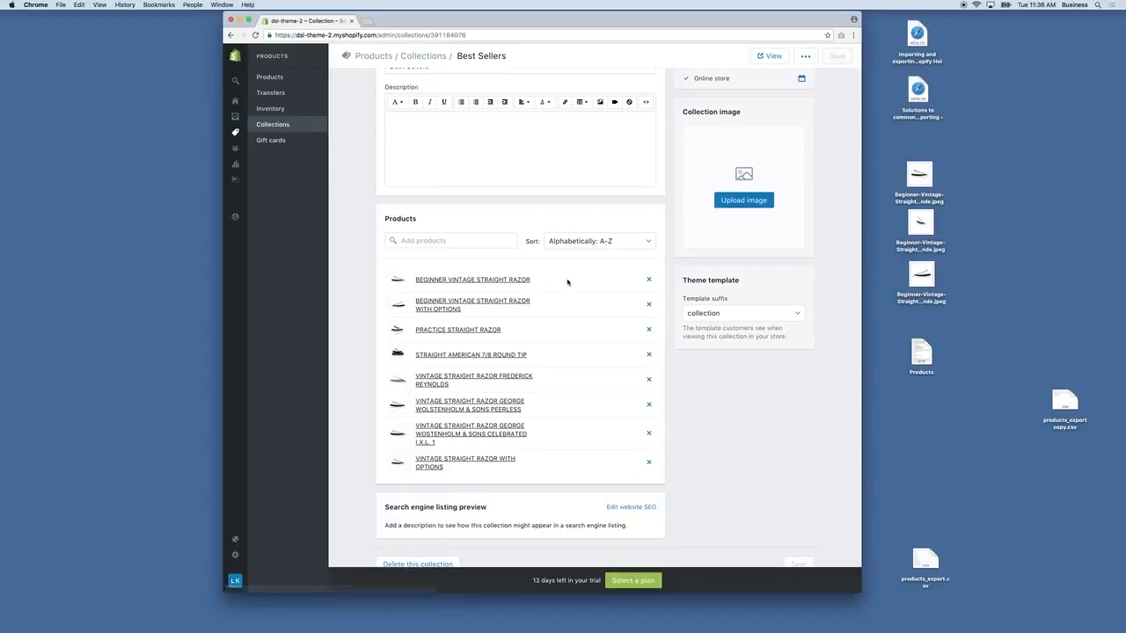
click(584, 244)
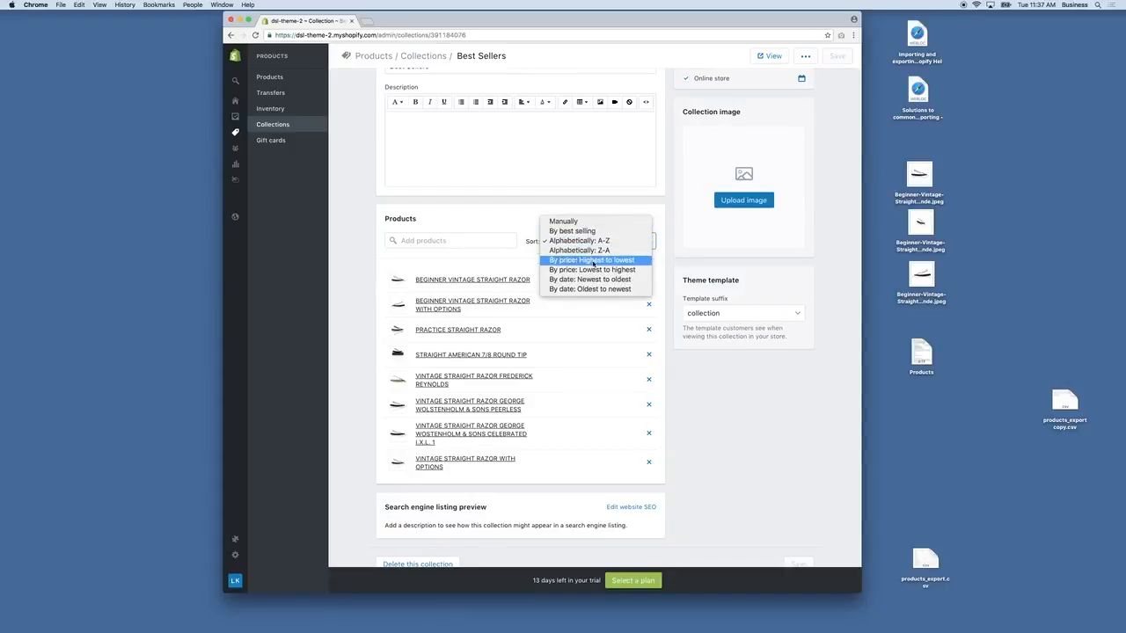
click(587, 261)
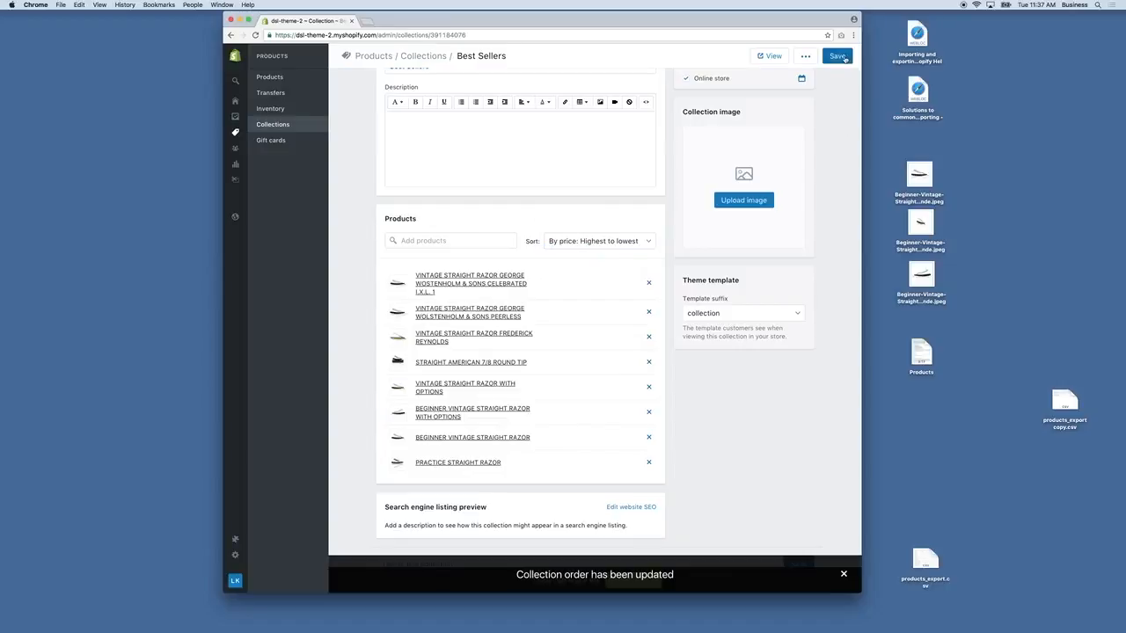
click(839, 56)
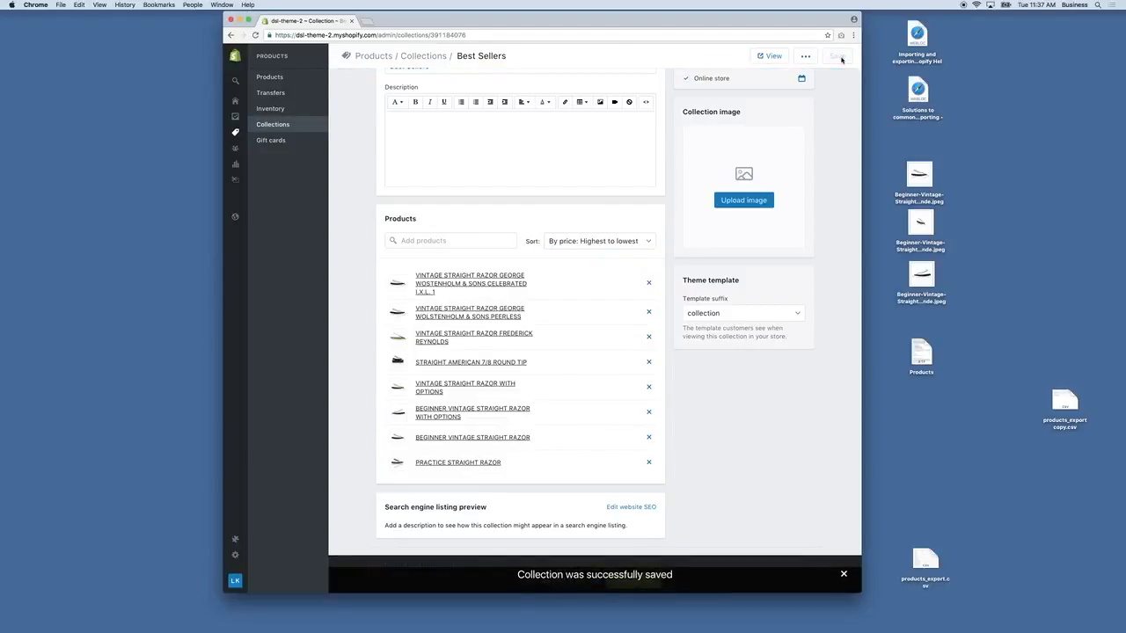
scroll(367, 125, up, 1)
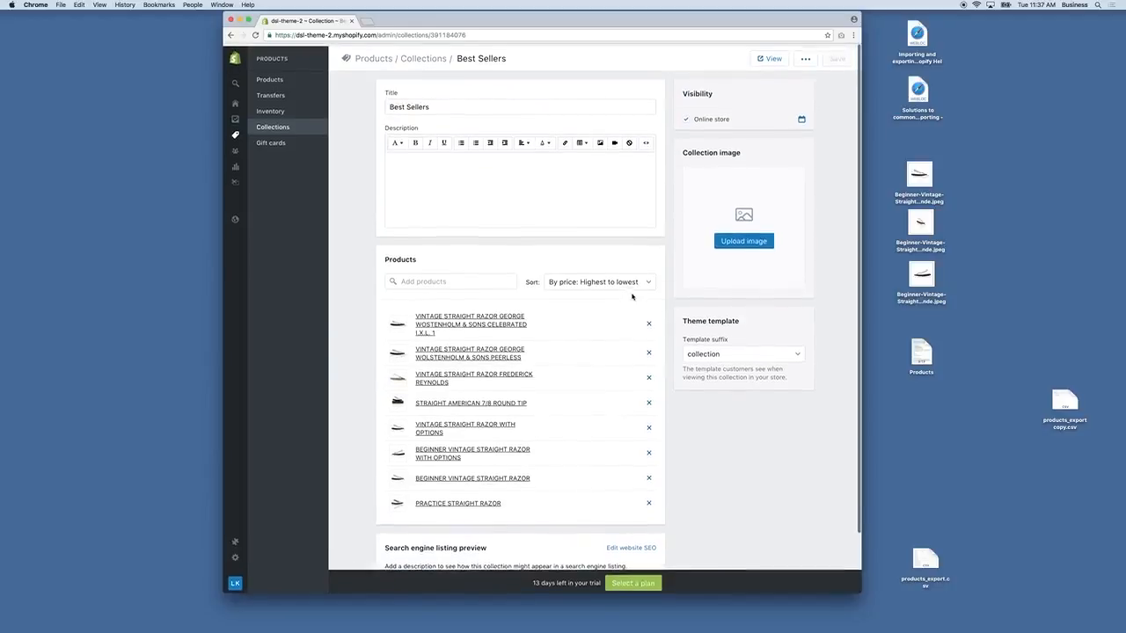
click(271, 77)
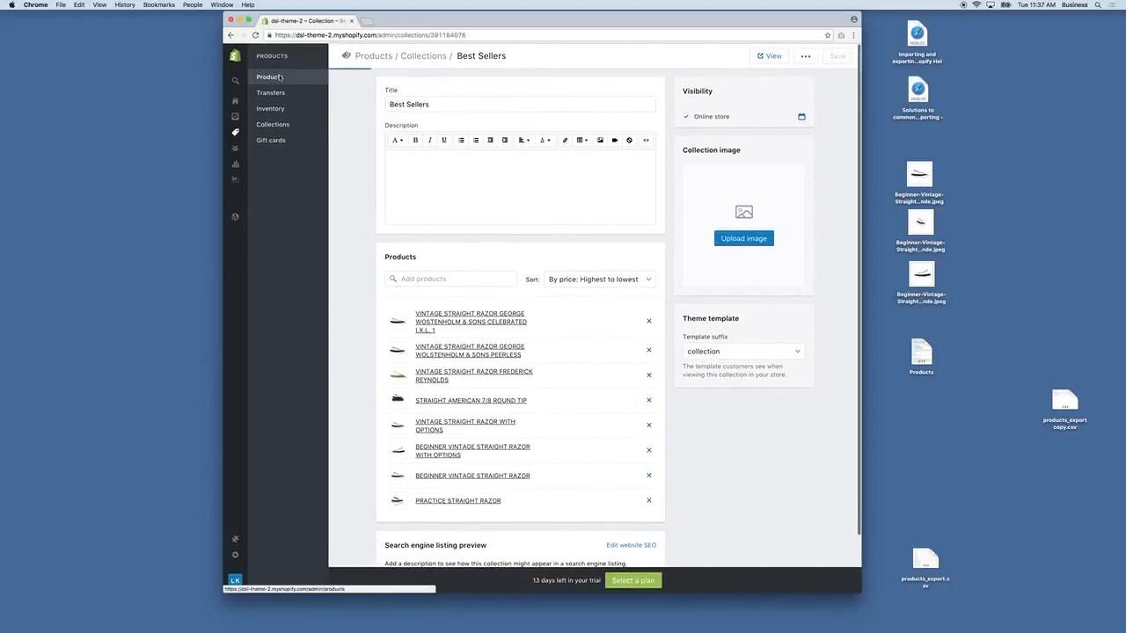